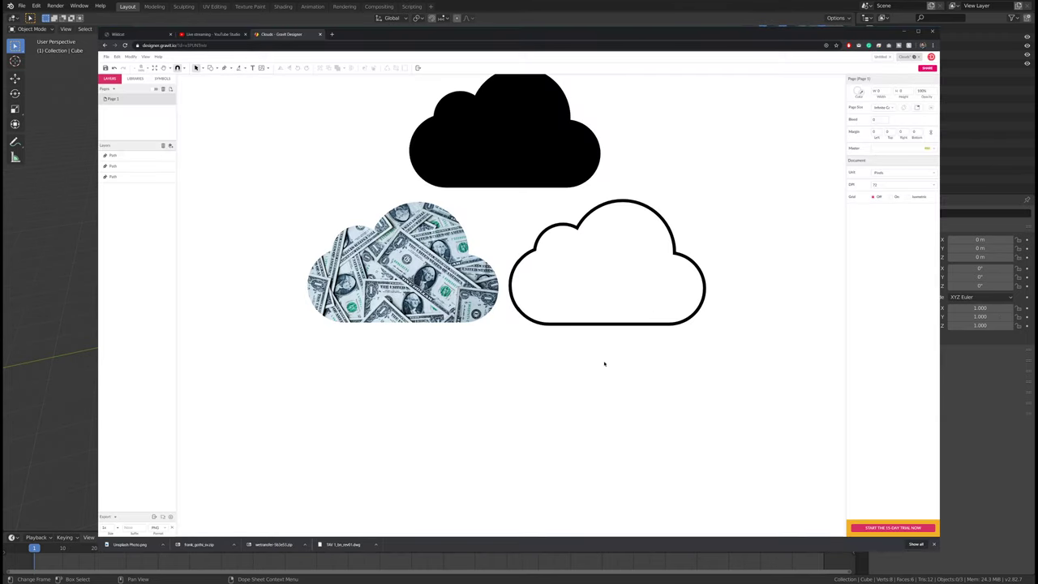
Step: Delete the outlined cloud and move the black cloud into its place beside the dollar-bill cloud
{"action": "scroll", "coordinate": [744, 314], "scroll_direction": "up", "scroll_amount": 3}
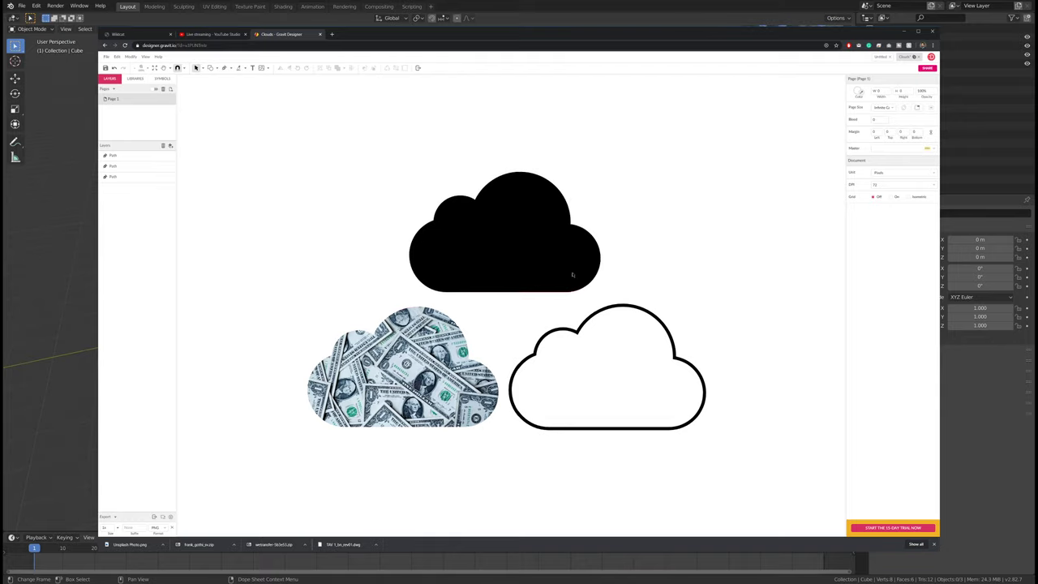
{"action": "left_click", "coordinate": [524, 244]}
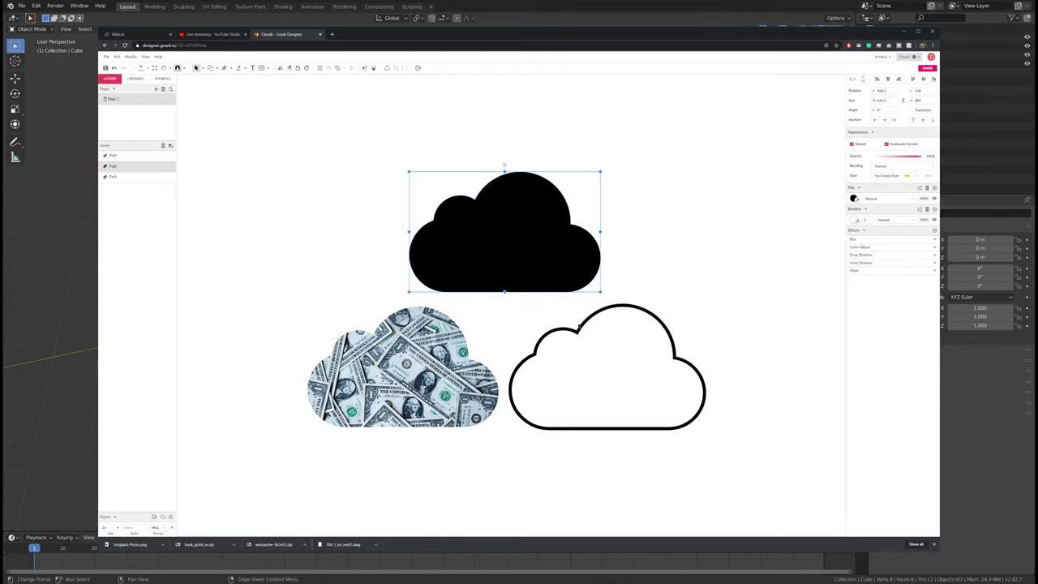
{"action": "left_click", "coordinate": [579, 328]}
{"action": "key", "text": "Delete"}
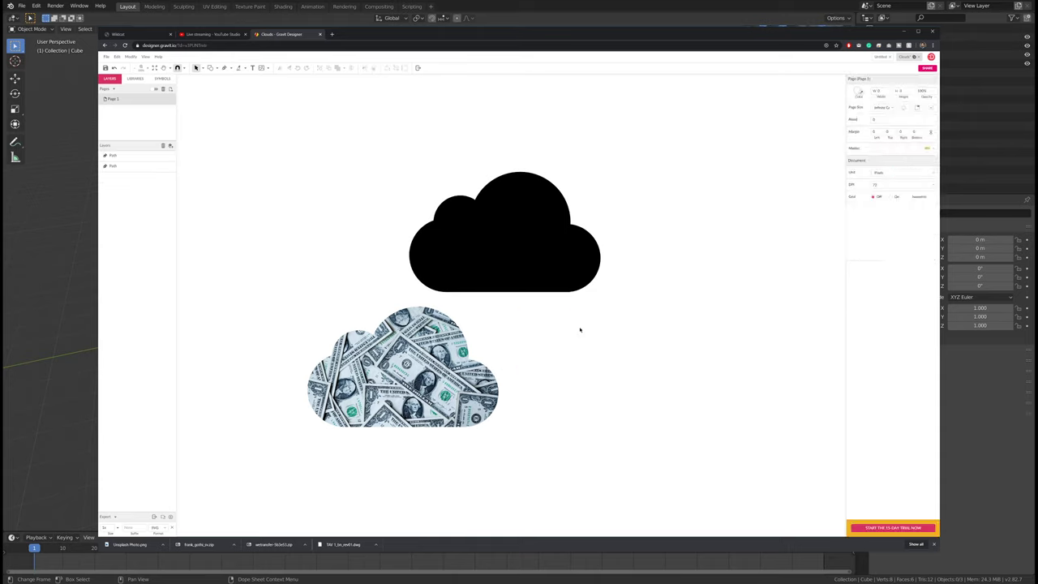
{"action": "left_click_drag", "start_coordinate": [498, 232], "coordinate": [610, 368]}
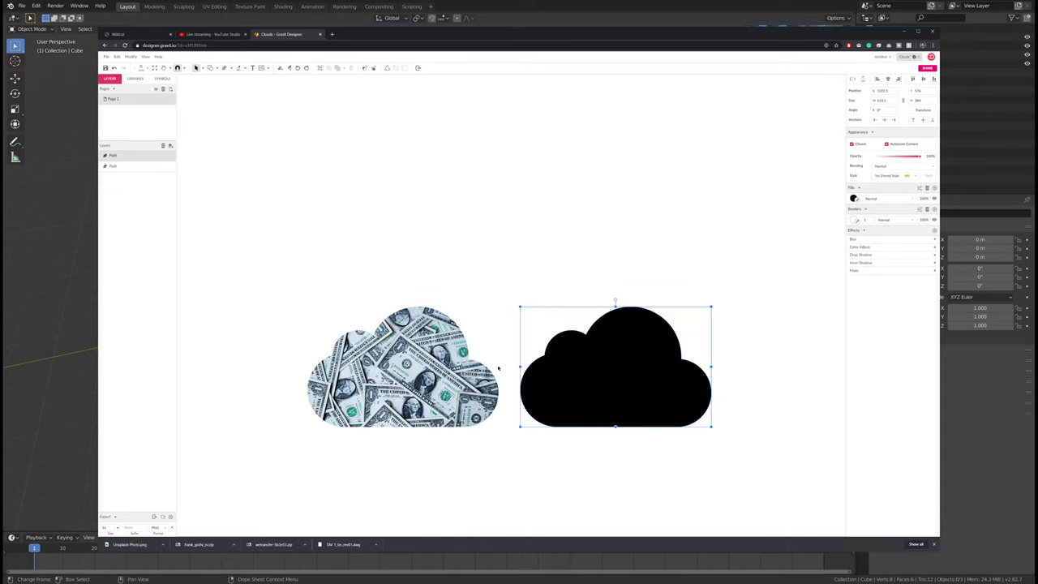
{"action": "left_click", "coordinate": [121, 166]}
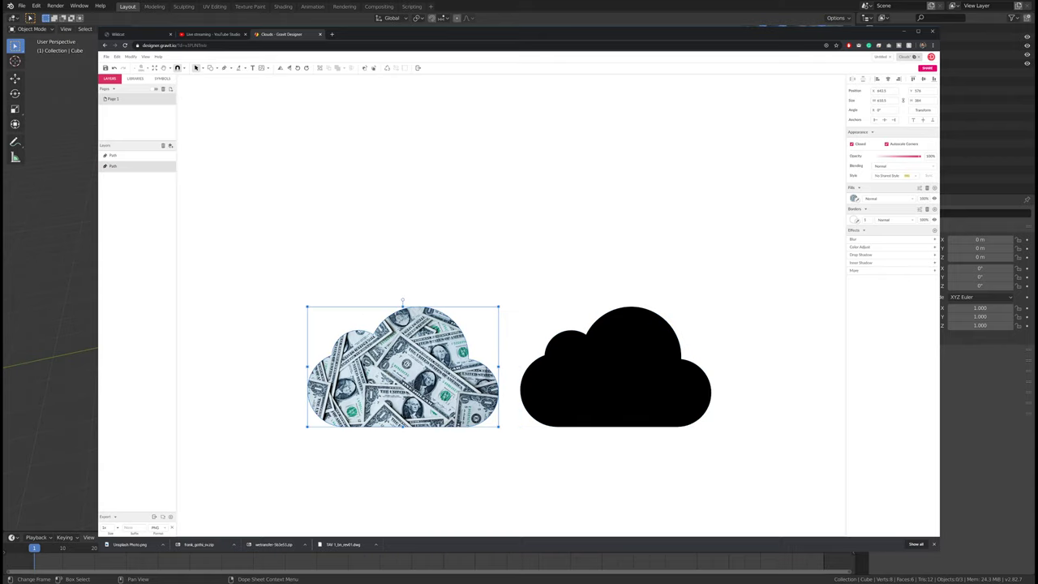
{"action": "left_click", "coordinate": [389, 280]}
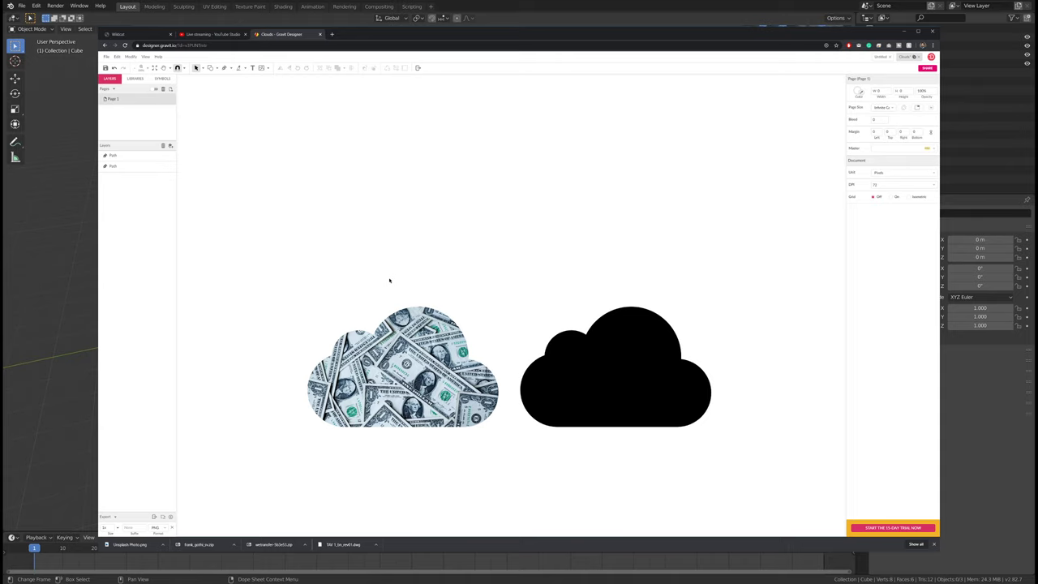
{"action": "left_click", "coordinate": [401, 348]}
{"action": "left_click", "coordinate": [381, 225]}
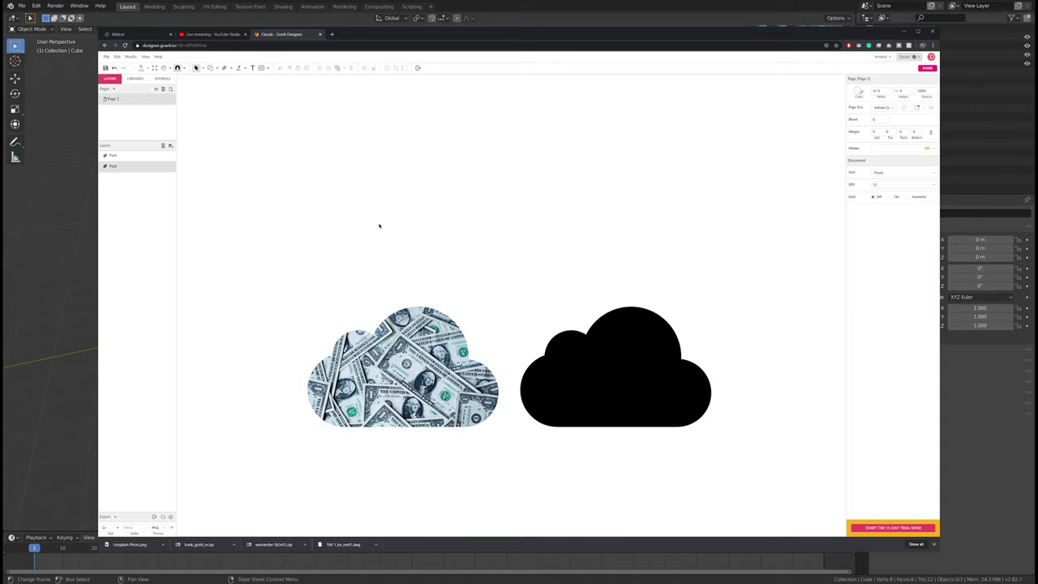
Step: Duplicate the black cloud and place the copy above the gap between the other two clouds
{"action": "left_click", "coordinate": [584, 386]}
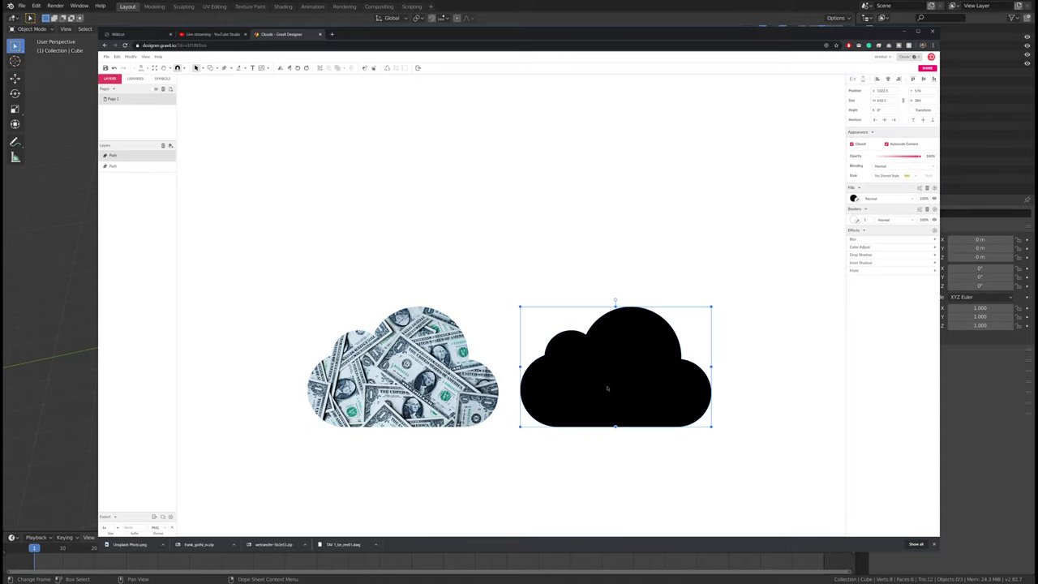
{"action": "key", "text": "ctrl+d"}
{"action": "mouse_move", "coordinate": [607, 373]}
{"action": "left_mouse_down"}
{"action": "mouse_move", "coordinate": [503, 232]}
{"action": "mouse_move", "coordinate": [500, 206]}
{"action": "mouse_move", "coordinate": [644, 325]}
{"action": "mouse_move", "coordinate": [611, 389]}
{"action": "left_mouse_up"}
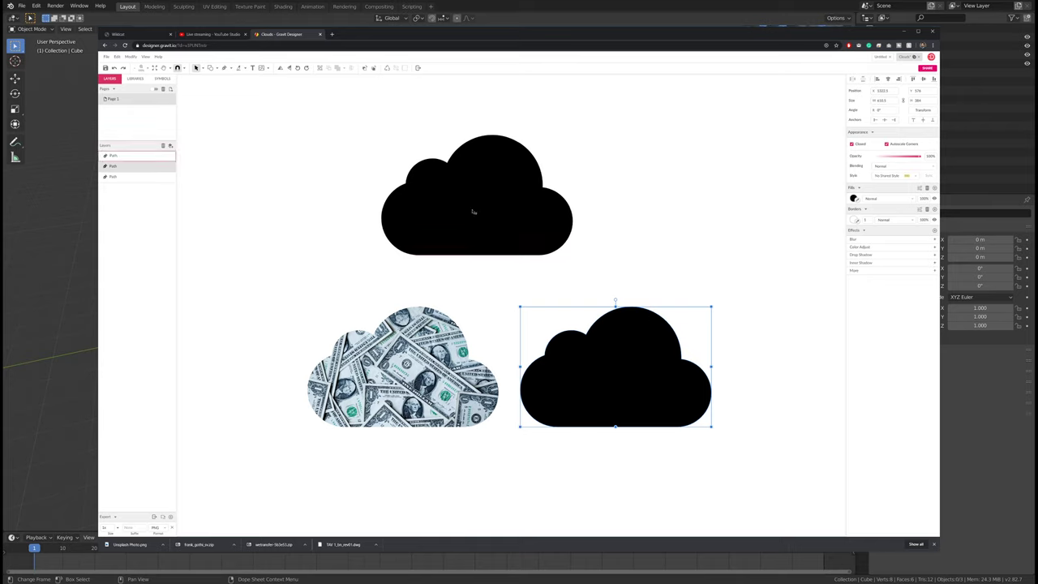
{"action": "left_click_drag", "start_coordinate": [449, 218], "coordinate": [437, 226]}
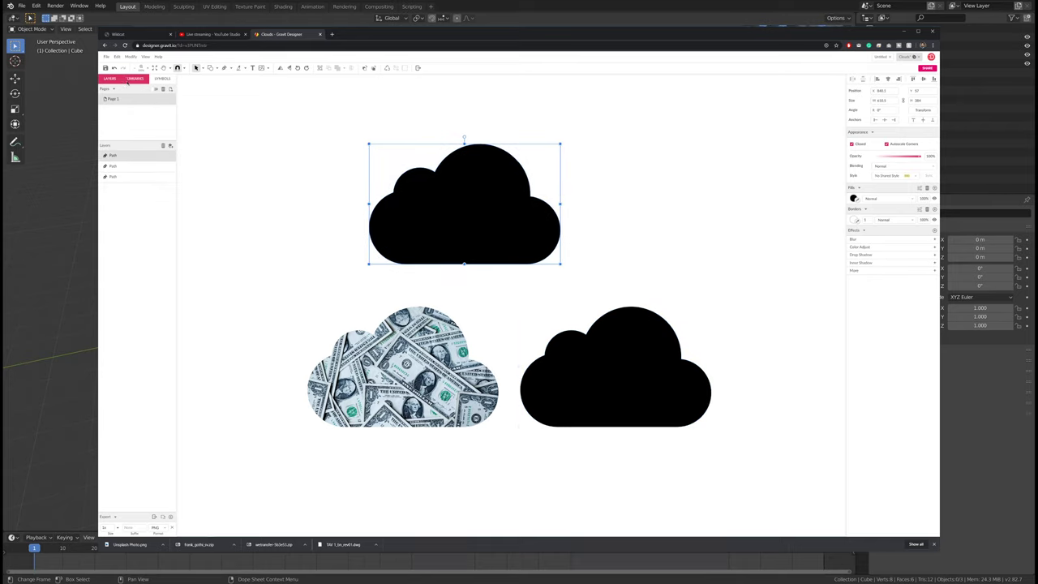
Step: Try filling the upper black cloud with the purple starry galaxy photo from the library, and undo the fill
{"action": "left_click", "coordinate": [127, 81]}
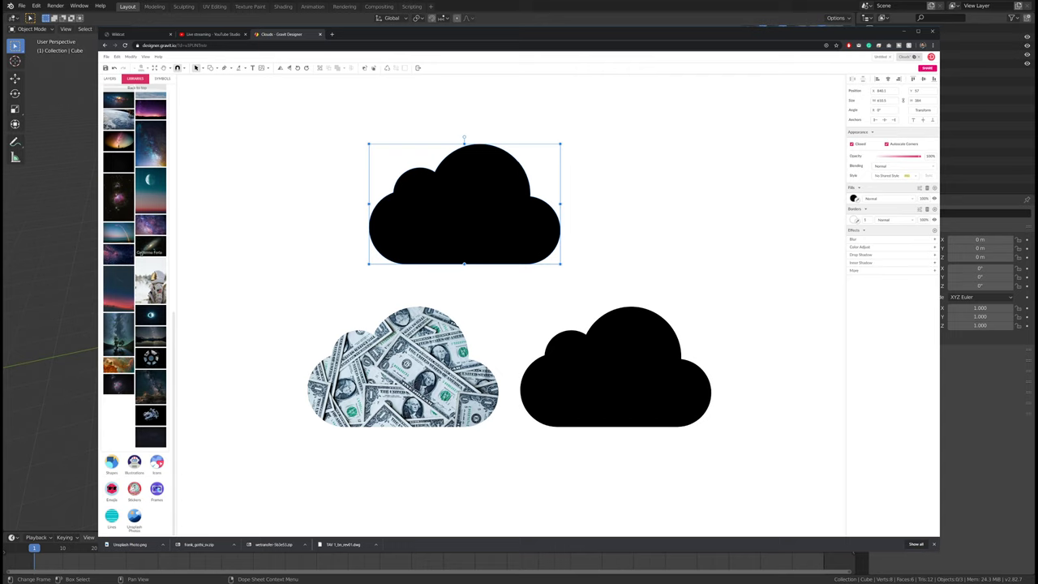
{"action": "scroll", "coordinate": [149, 252], "scroll_direction": "up", "scroll_amount": 2}
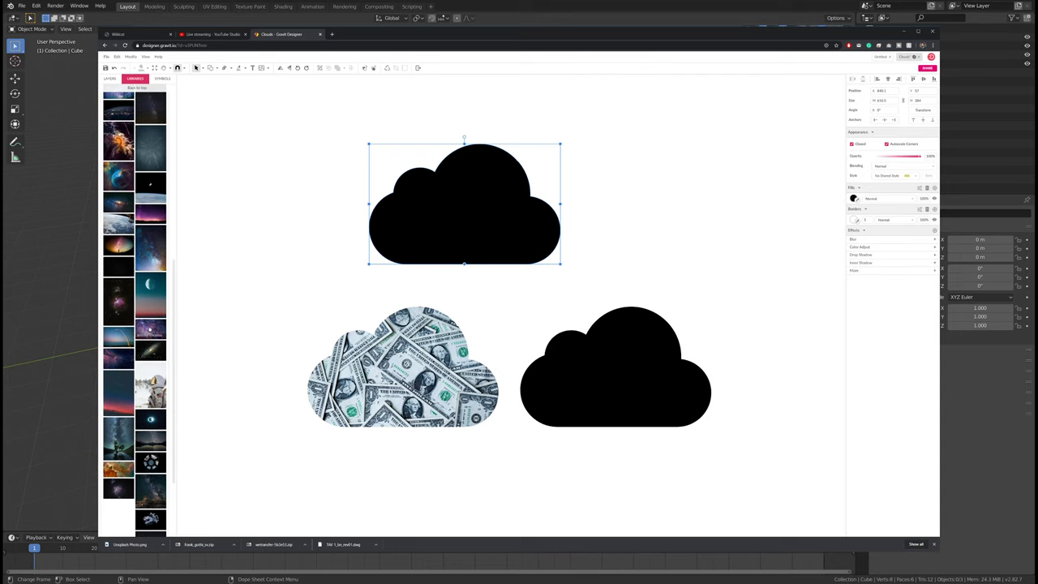
{"action": "left_click_drag", "start_coordinate": [149, 329], "coordinate": [289, 184]}
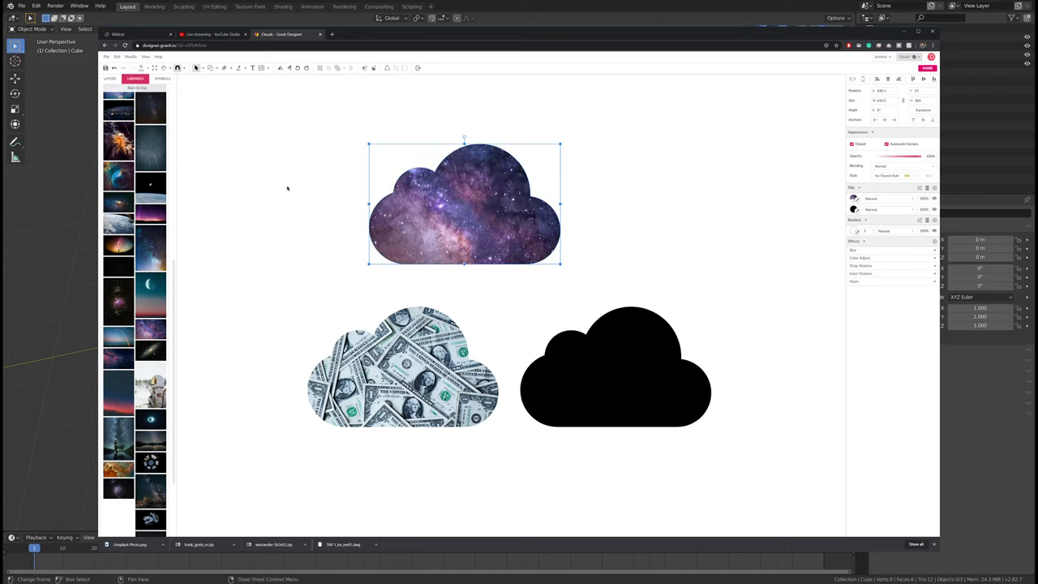
{"action": "left_click", "coordinate": [218, 295]}
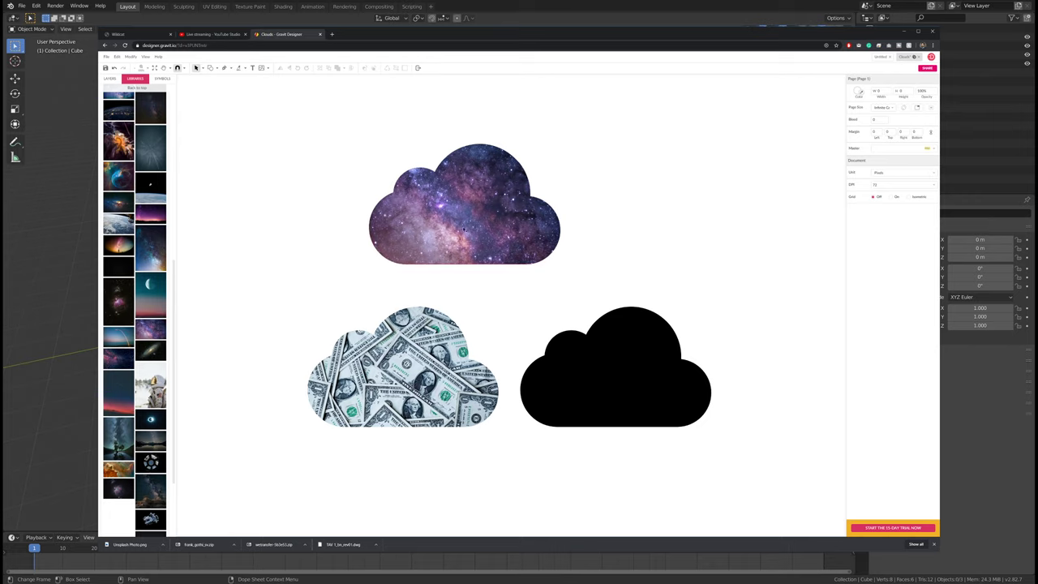
{"action": "key", "text": "ctrl+z"}
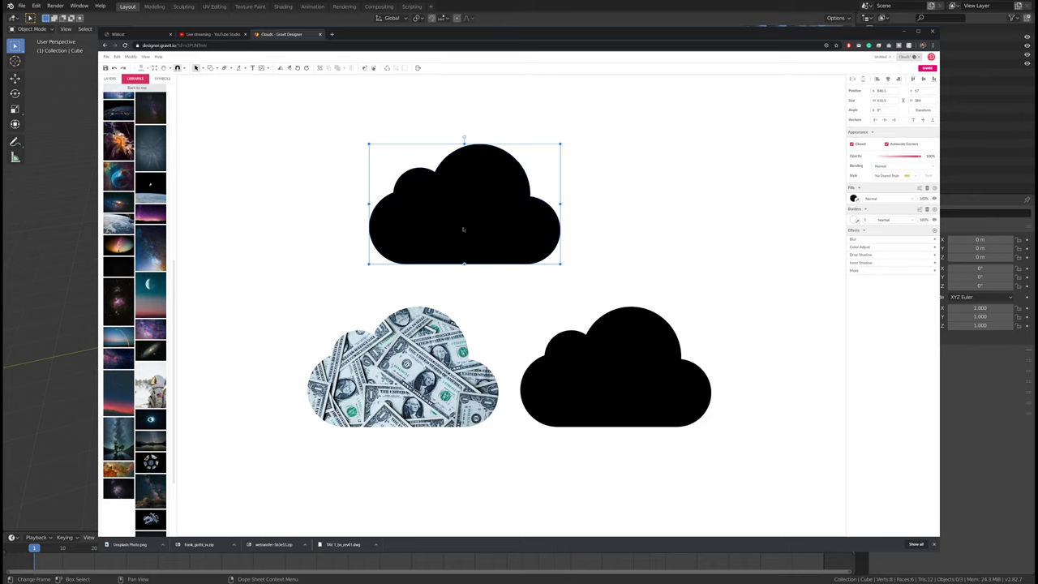
Step: Place the blue nebula bubble photo from the library on the canvas as a separate image and move the upper black cloud clear of it
{"action": "left_click", "coordinate": [283, 243]}
{"action": "scroll", "coordinate": [154, 254], "scroll_direction": "up", "scroll_amount": 5}
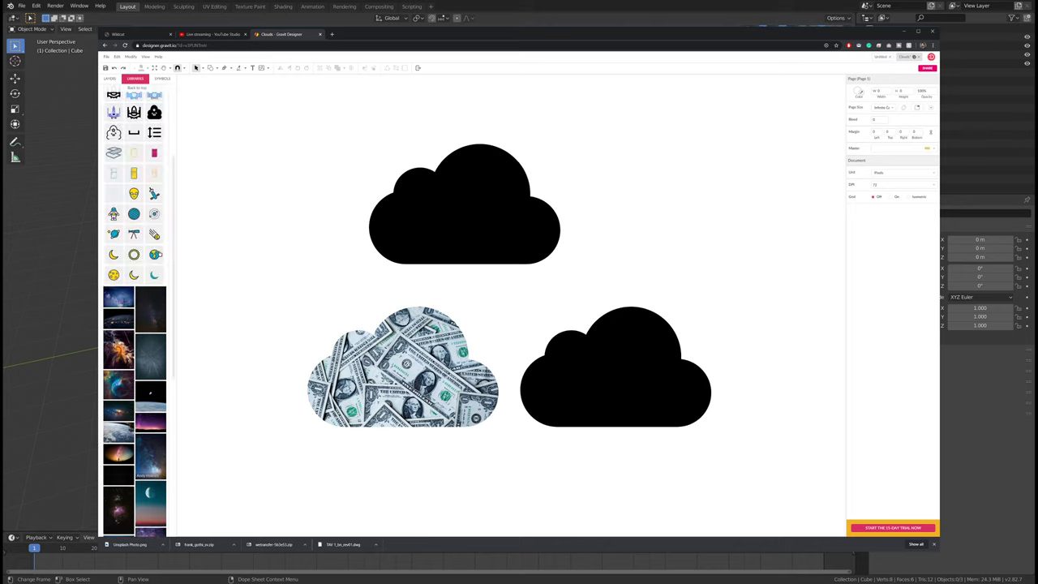
{"action": "scroll", "coordinate": [150, 251], "scroll_direction": "down", "scroll_amount": 5}
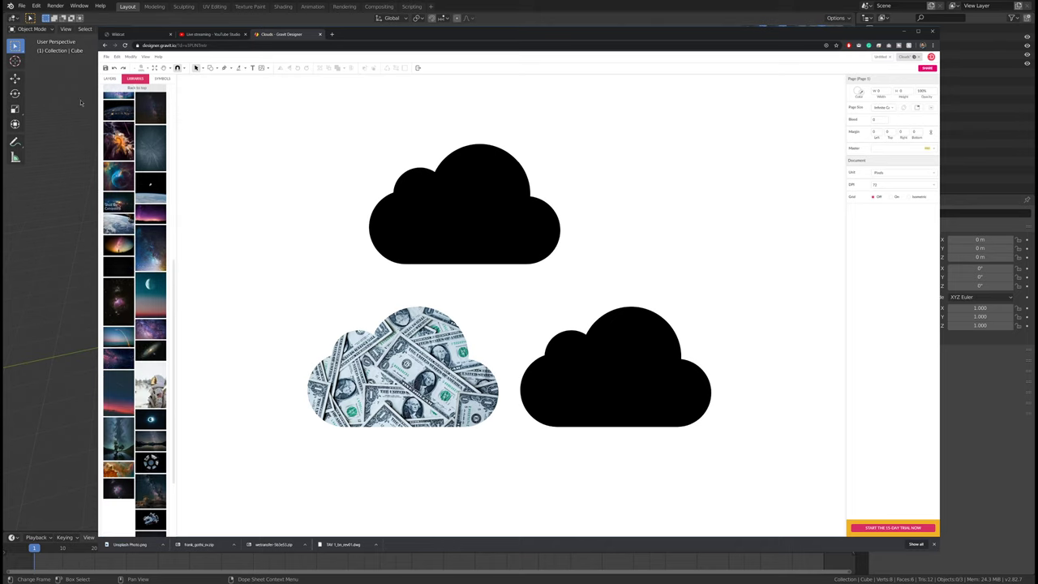
{"action": "left_click_drag", "start_coordinate": [118, 180], "coordinate": [255, 148]}
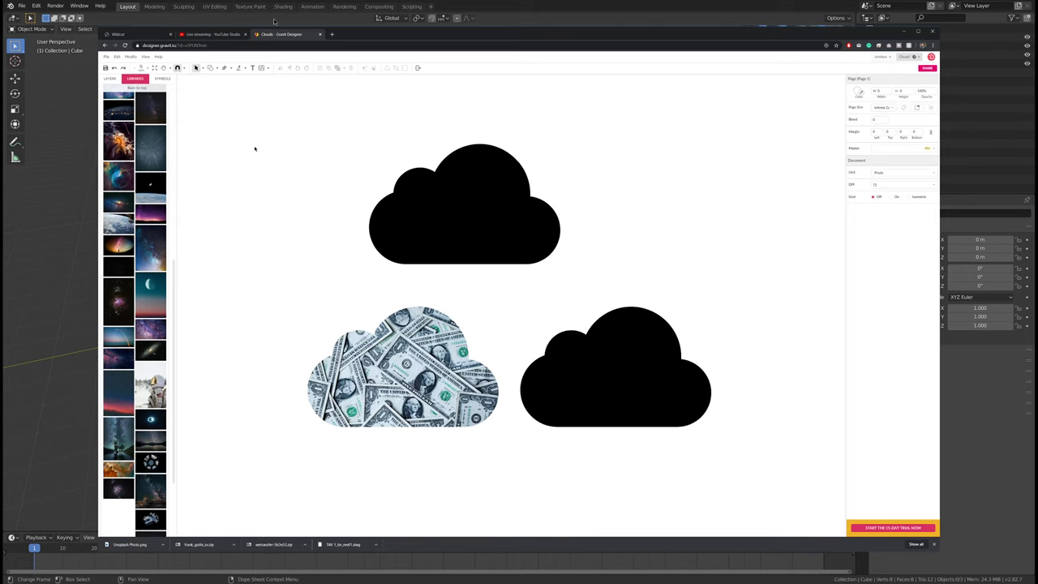
{"action": "left_click_drag", "start_coordinate": [556, 203], "coordinate": [678, 192]}
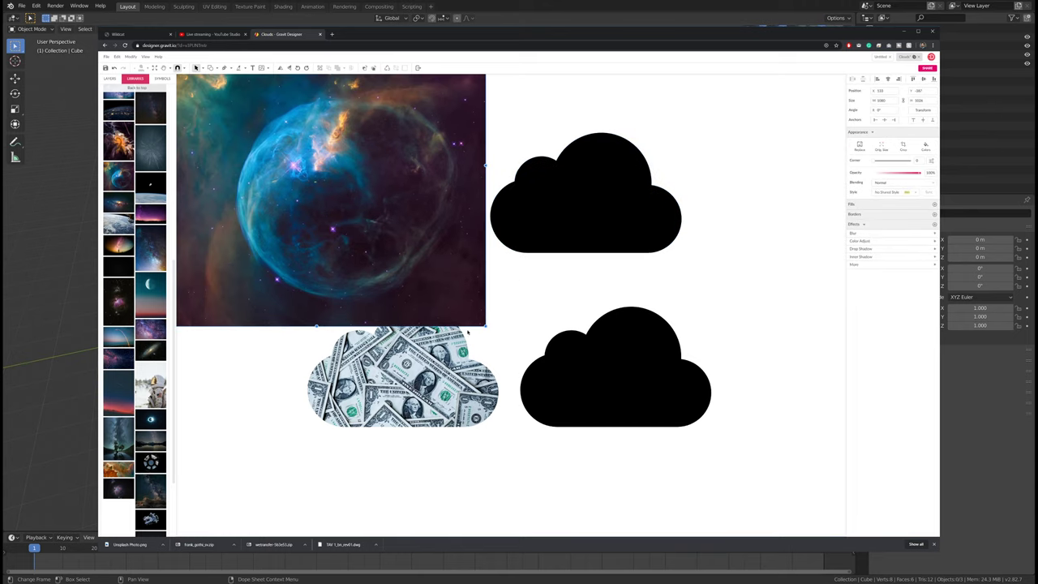
Step: Scale the nebula photo down and position it beside the upper black cloud
{"action": "left_click_drag", "start_coordinate": [486, 327], "coordinate": [396, 240]}
{"action": "left_click_drag", "start_coordinate": [306, 195], "coordinate": [339, 257]}
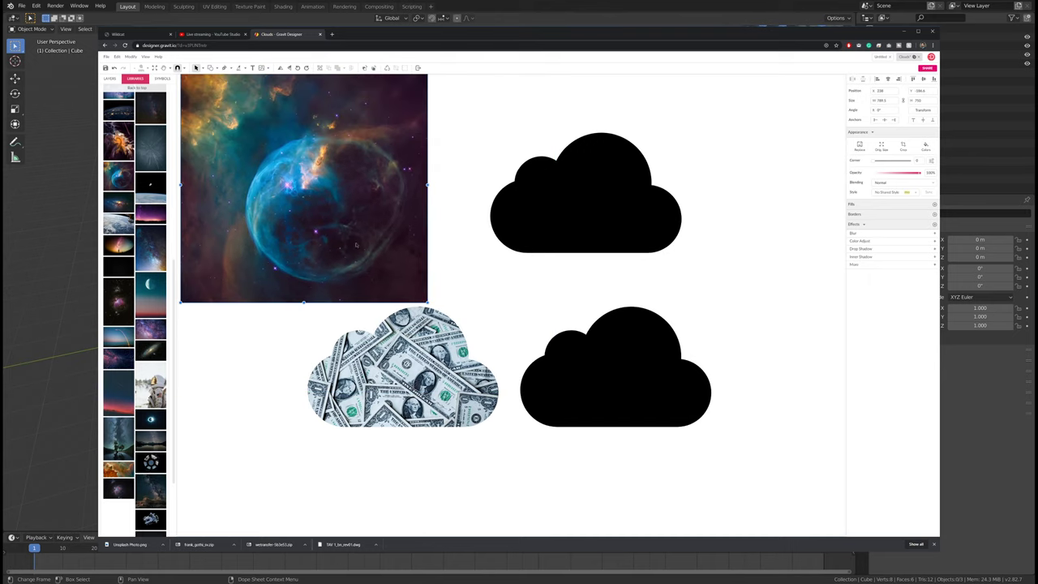
{"action": "left_click", "coordinate": [625, 233]}
{"action": "left_click", "coordinate": [287, 231]}
{"action": "left_click_drag", "start_coordinate": [302, 226], "coordinate": [311, 239]}
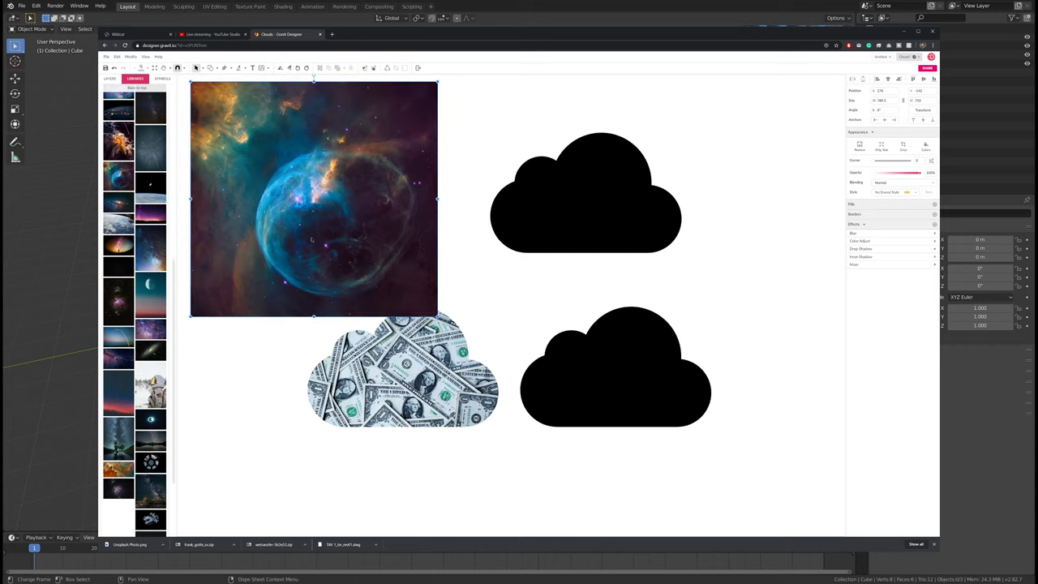
Step: Change the upper black cloud's fill to a Texture Fill and paste the copied nebula photo into it
{"action": "left_click", "coordinate": [676, 195]}
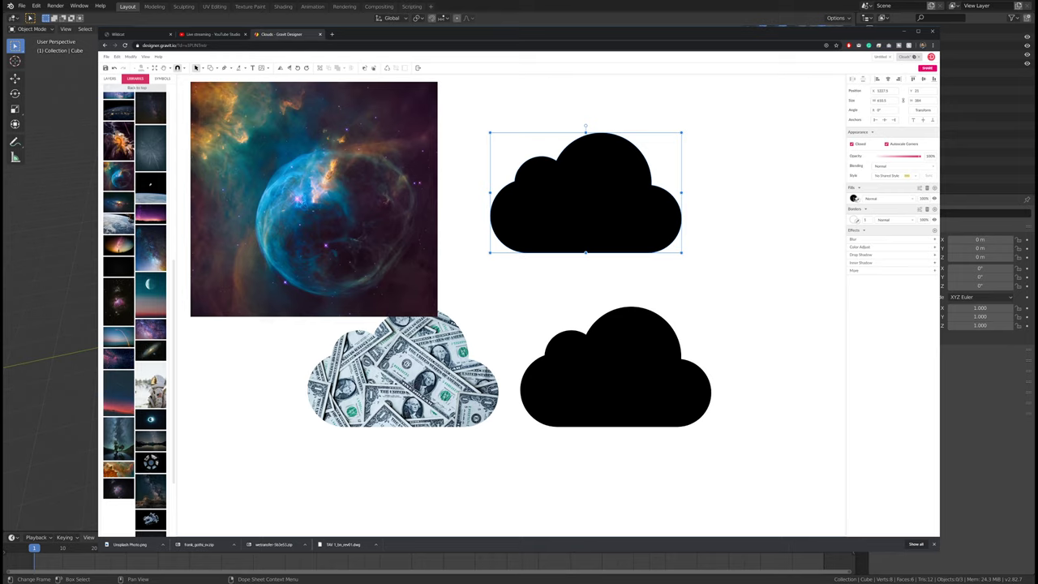
{"action": "left_click", "coordinate": [853, 198]}
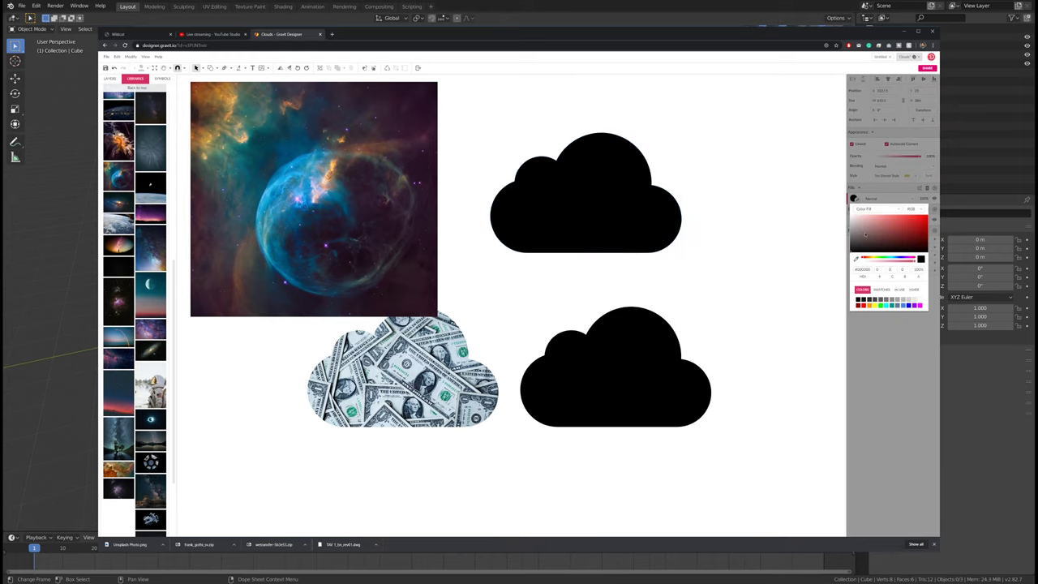
{"action": "left_click", "coordinate": [866, 234]}
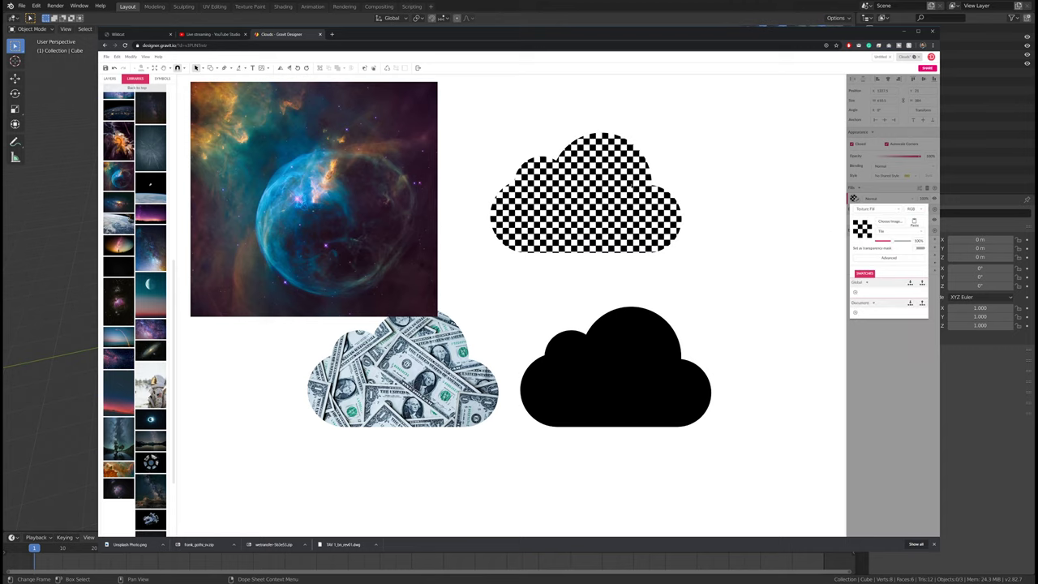
{"action": "left_click", "coordinate": [914, 223]}
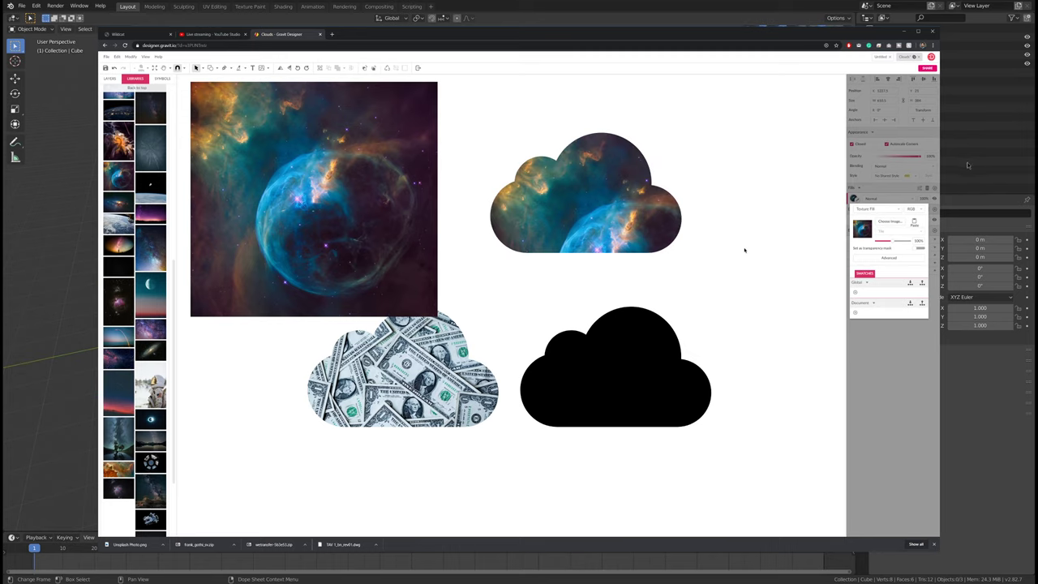
Step: Shrink and stretch the nebula photo to just cover the upper cloud, and move it back beside the cloud
{"action": "left_click", "coordinate": [351, 265]}
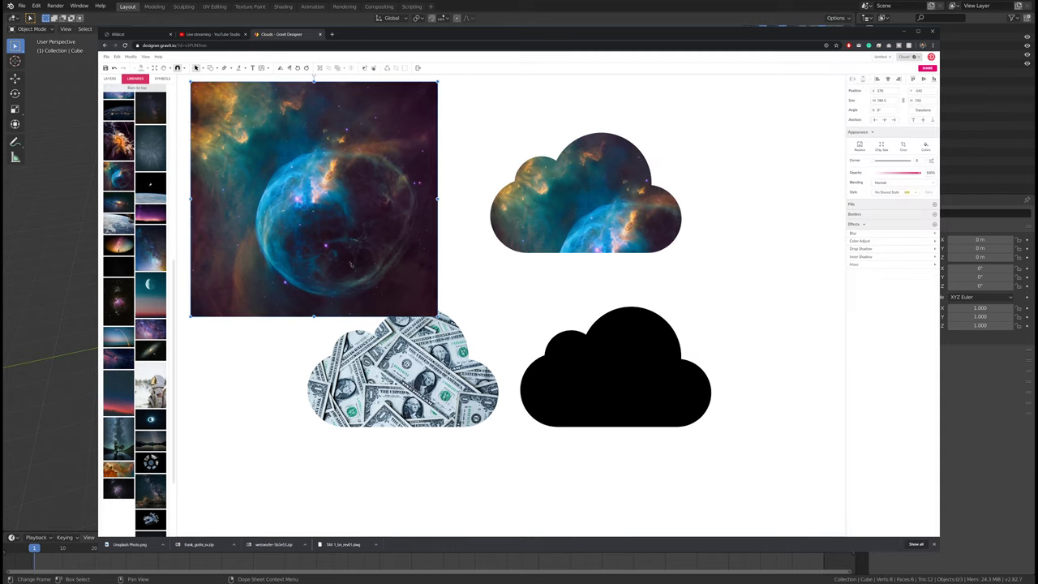
{"action": "left_click_drag", "start_coordinate": [369, 277], "coordinate": [638, 266]}
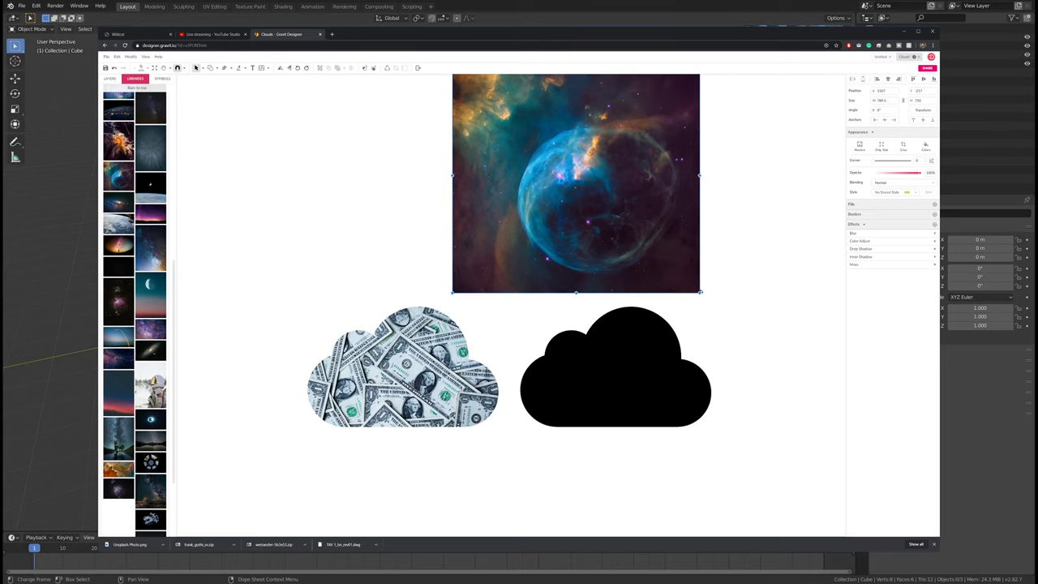
{"action": "left_click_drag", "start_coordinate": [700, 293], "coordinate": [603, 209]}
{"action": "left_click_drag", "start_coordinate": [479, 95], "coordinate": [511, 153]}
{"action": "left_click_drag", "start_coordinate": [582, 219], "coordinate": [583, 193]}
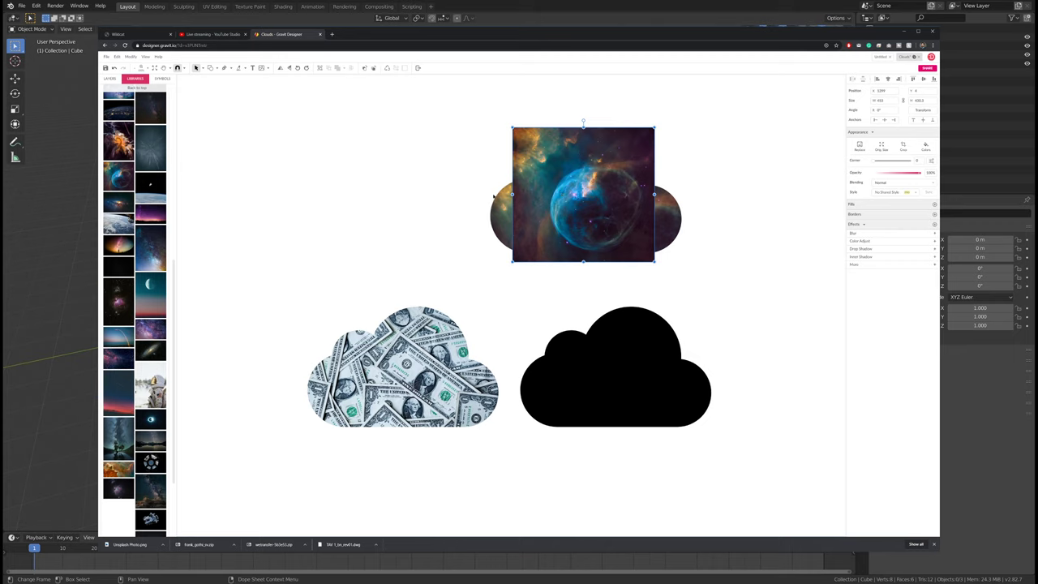
{"action": "left_click_drag", "start_coordinate": [513, 195], "coordinate": [489, 195]}
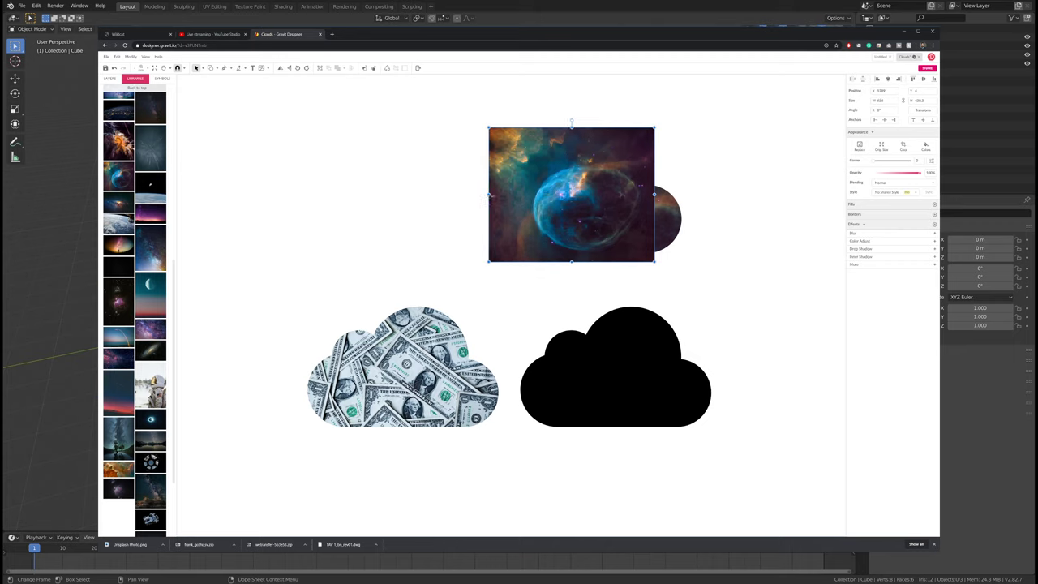
{"action": "left_click_drag", "start_coordinate": [654, 194], "coordinate": [413, 192]}
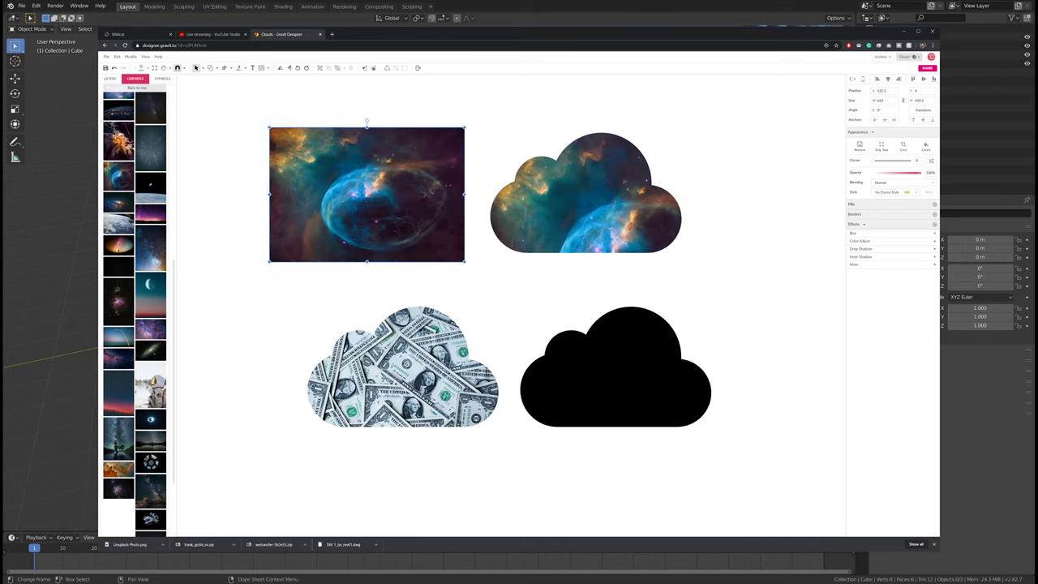
Step: Copy the stretched nebula photo and paste it as the new image of the upper cloud's texture fill
{"action": "left_click", "coordinate": [625, 203]}
{"action": "left_click", "coordinate": [449, 193]}
{"action": "left_click", "coordinate": [600, 194]}
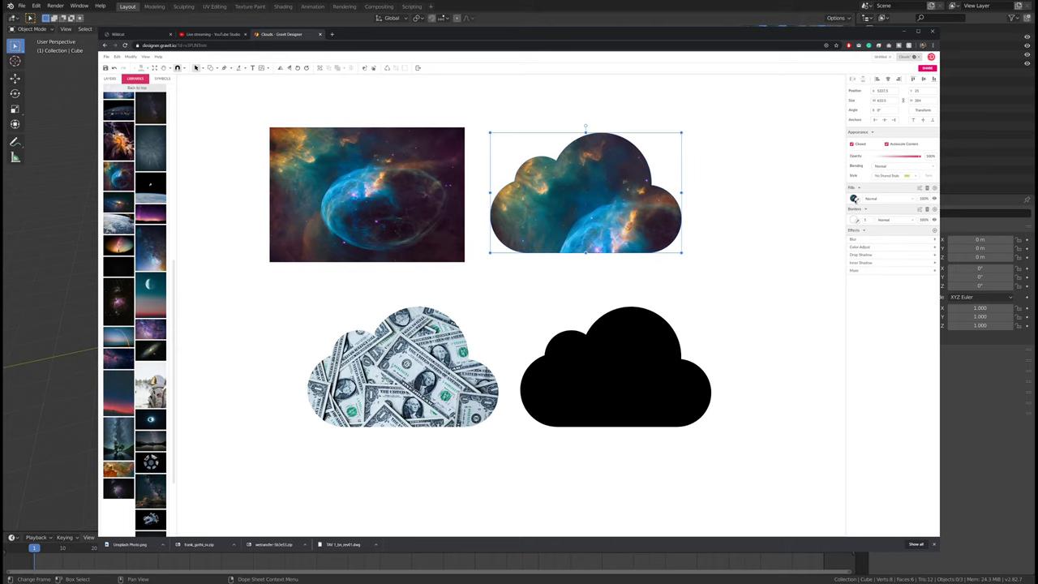
{"action": "left_click", "coordinate": [854, 198]}
{"action": "left_click", "coordinate": [914, 223]}
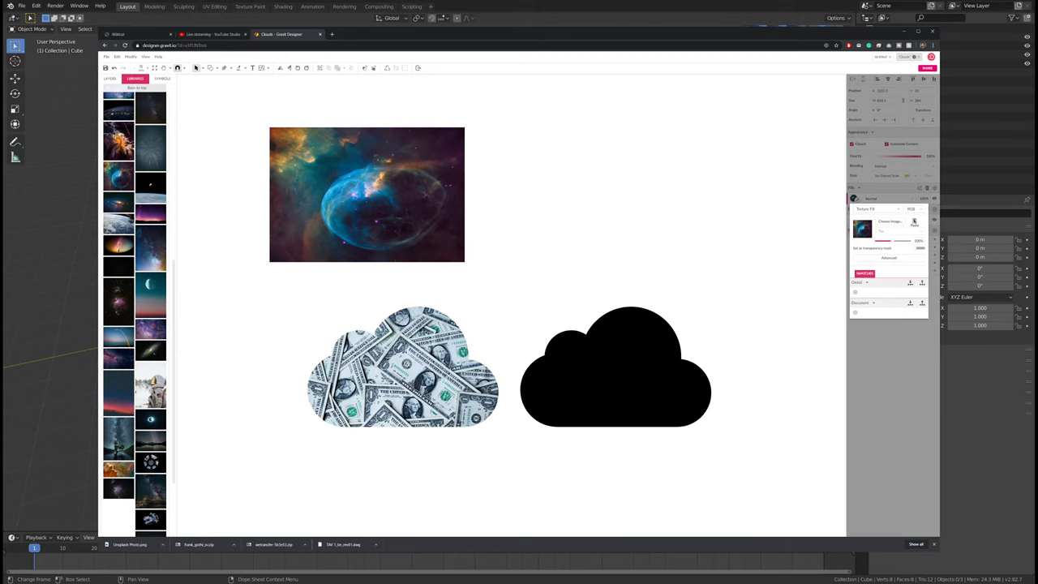
{"action": "left_click", "coordinate": [752, 221]}
Step: Delete the separate nebula photo and move the nebula-filled cloud to the middle above the other two clouds
{"action": "left_click", "coordinate": [345, 221]}
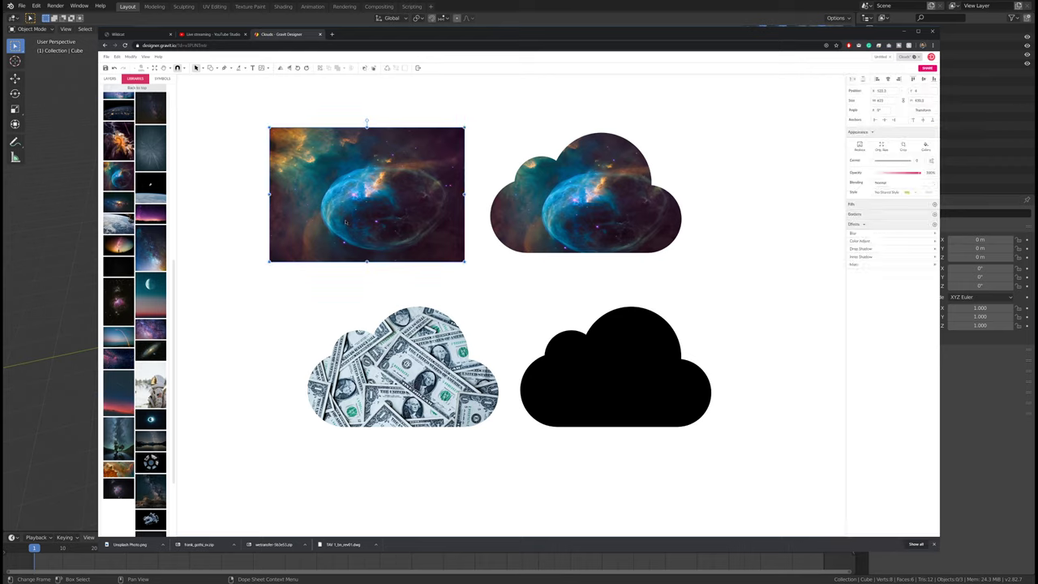
{"action": "key", "text": "Delete"}
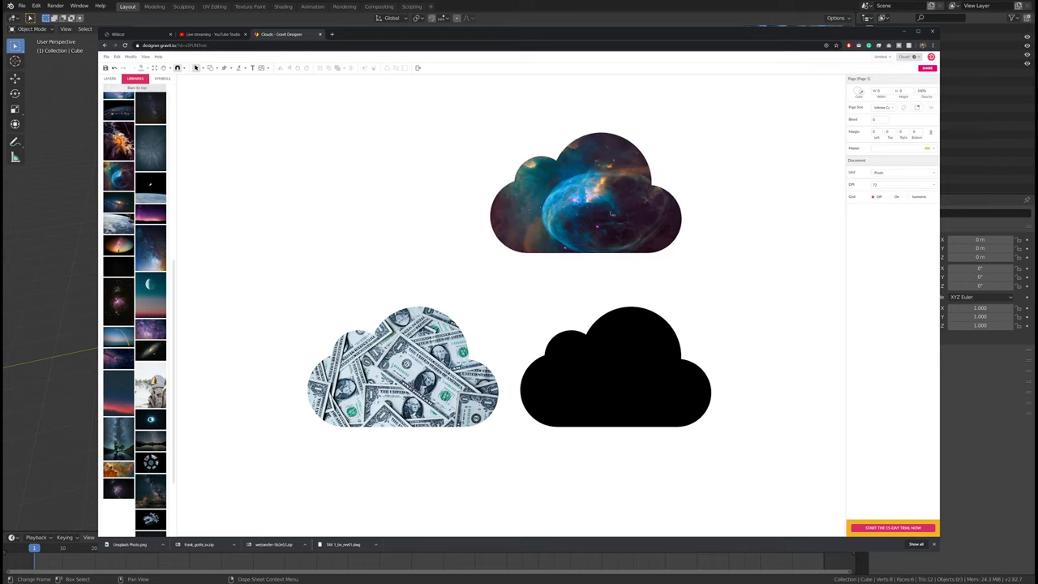
{"action": "left_click_drag", "start_coordinate": [611, 213], "coordinate": [504, 218]}
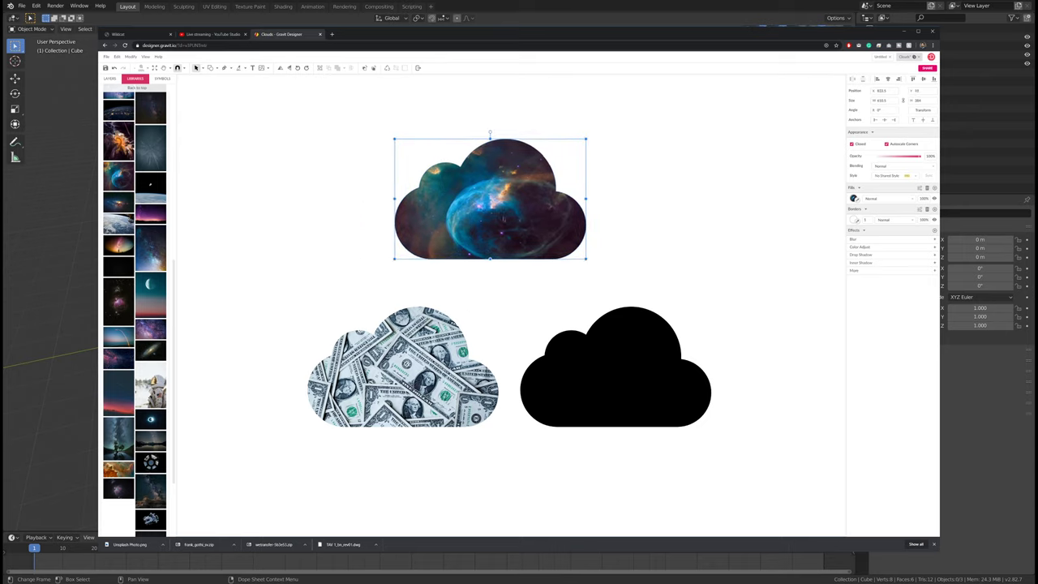
Step: Hide the downloads bar and move the black cloud slightly up
{"action": "left_click", "coordinate": [660, 211]}
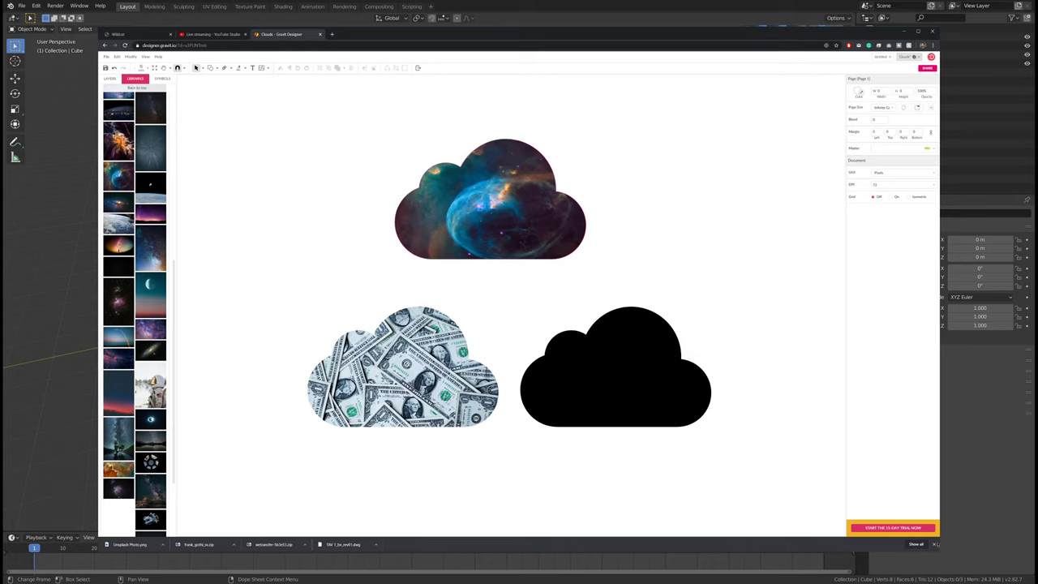
{"action": "left_click", "coordinate": [935, 546]}
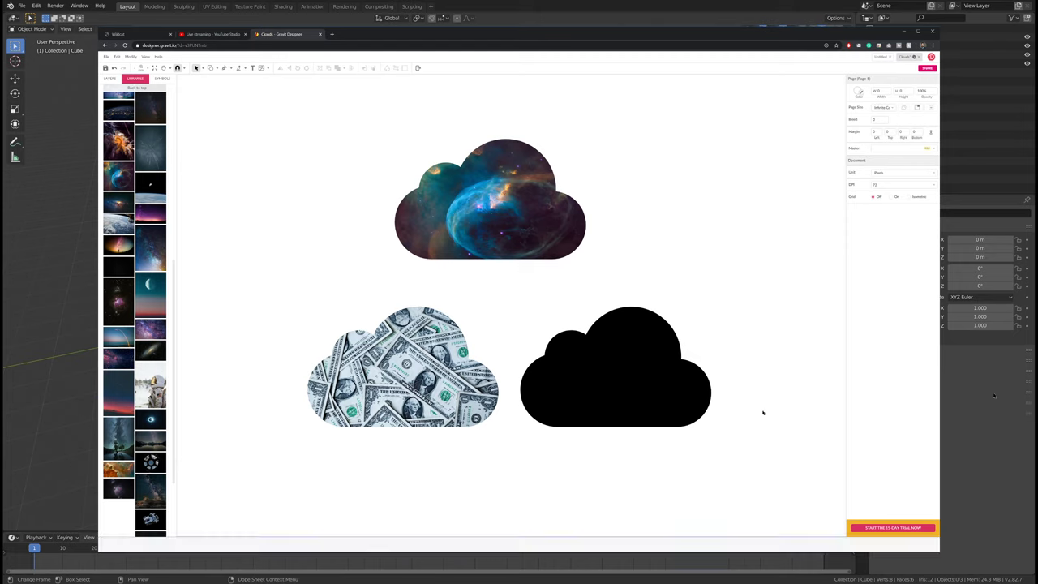
{"action": "left_click", "coordinate": [640, 371]}
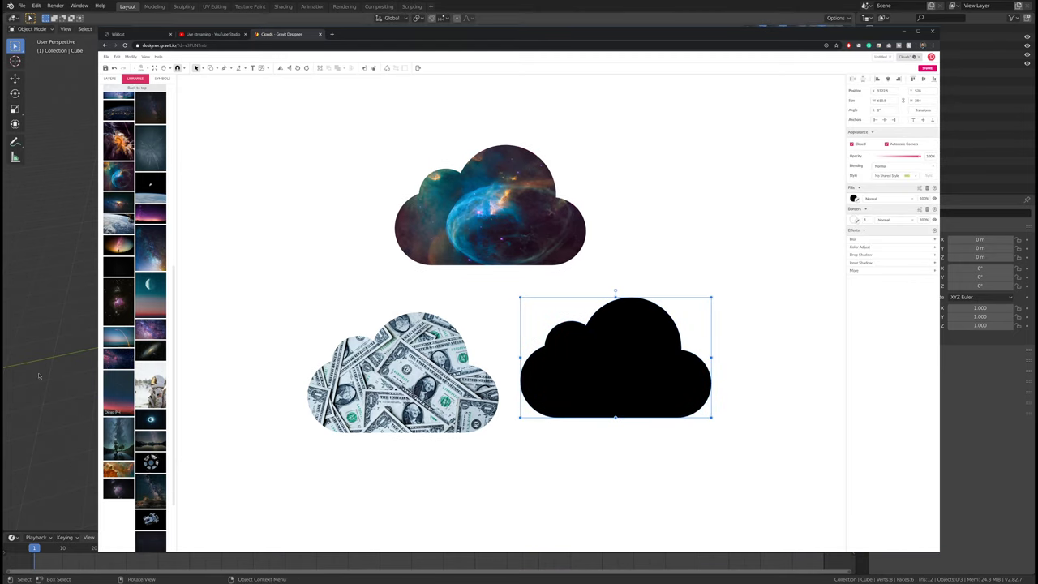
Step: Switch to Blender and delete all three objects of the default scene
{"action": "left_click", "coordinate": [21, 6]}
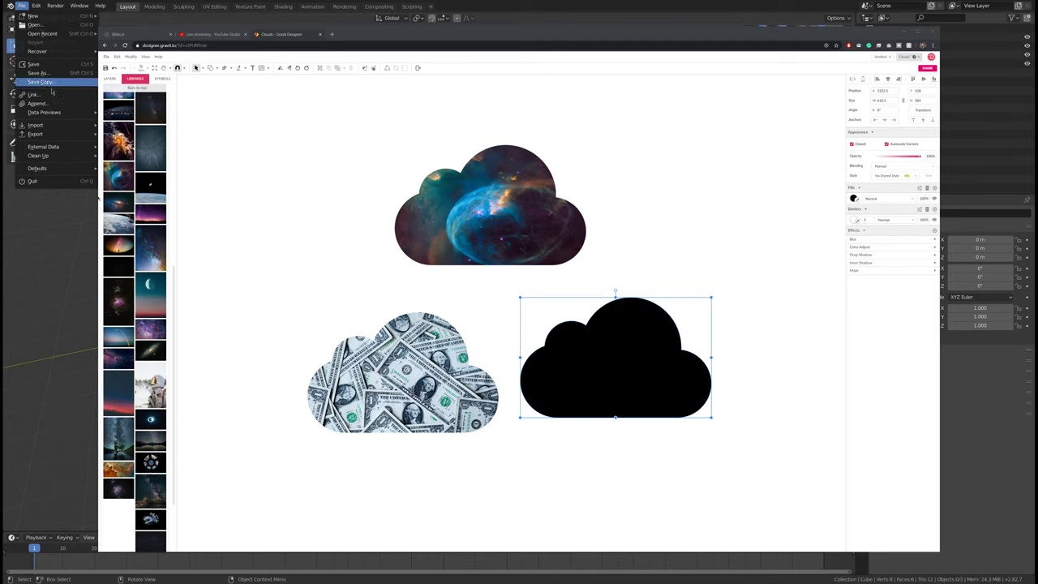
{"action": "left_click_drag", "start_coordinate": [183, 289], "coordinate": [495, 414]}
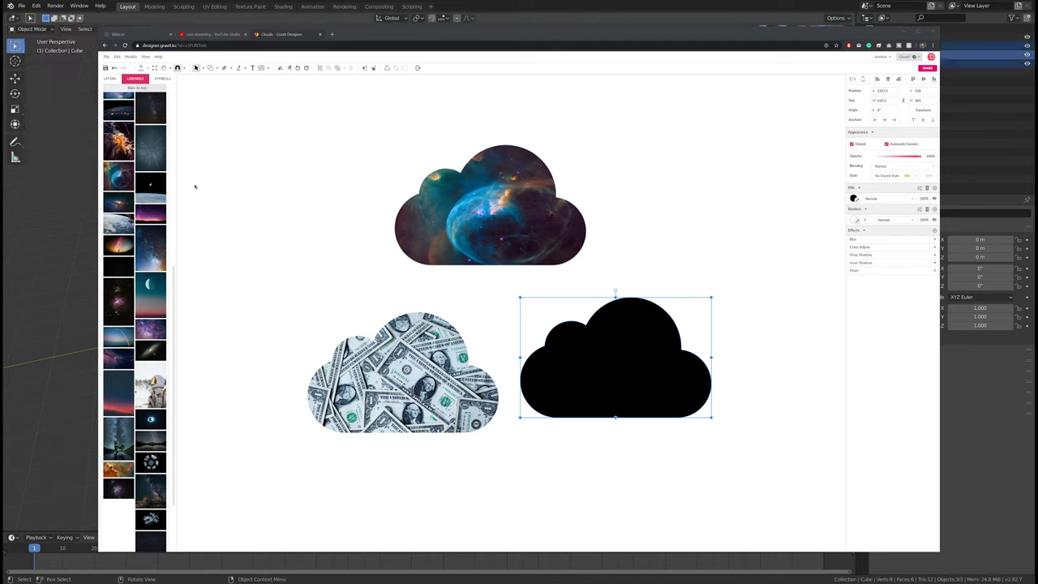
{"action": "key", "text": "Delete"}
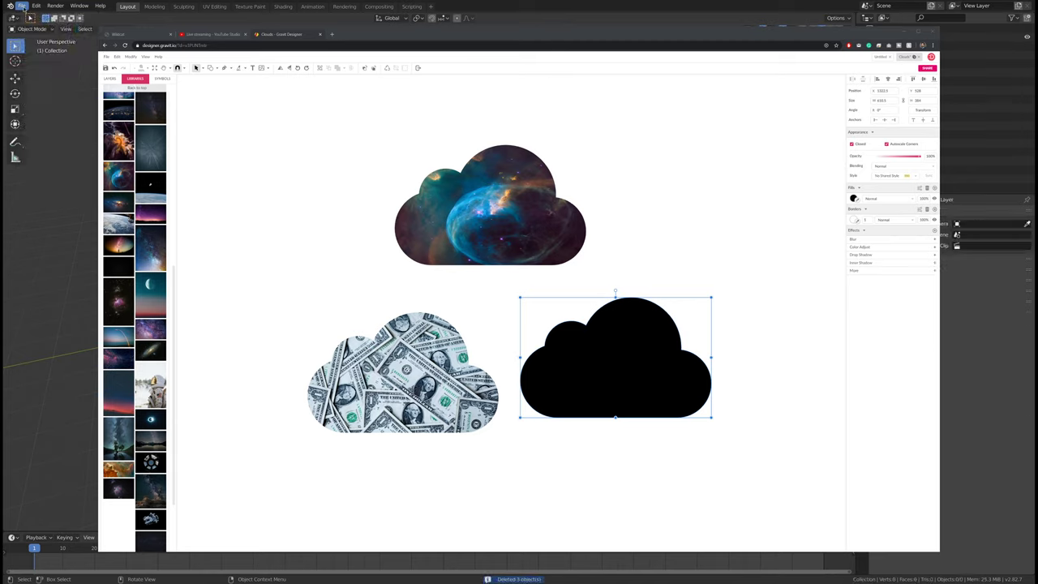
Step: Import the cloud SVG from the Downloads folder and scale the imported curve up about 18.6 times
{"action": "left_click", "coordinate": [21, 7]}
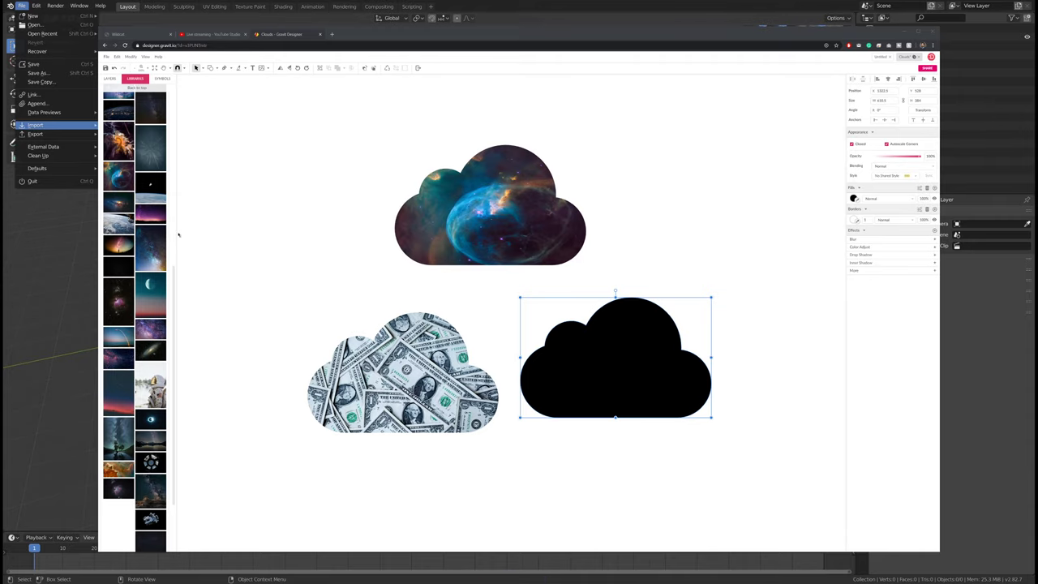
{"action": "left_click", "coordinate": [180, 235]}
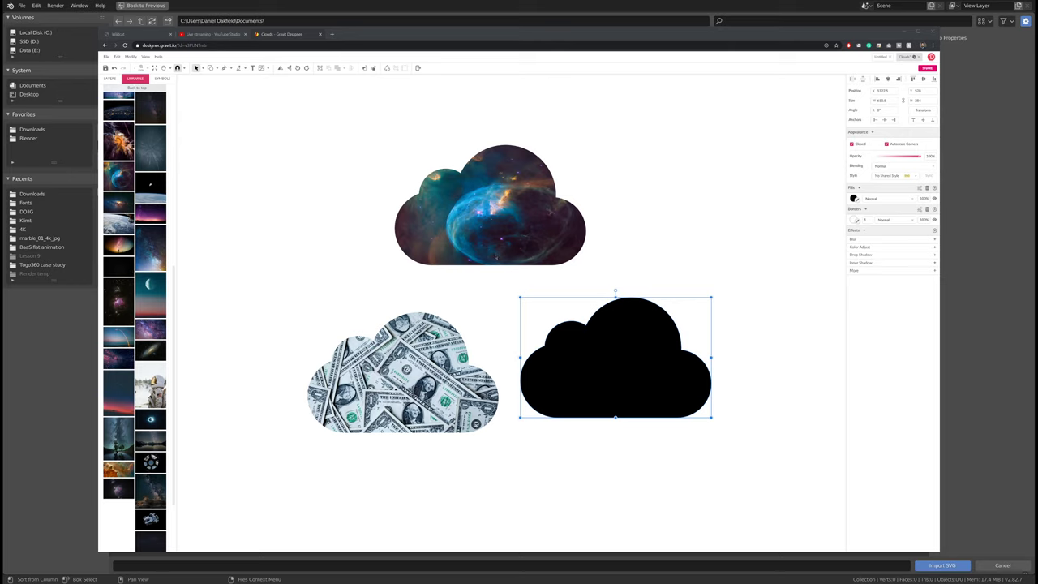
{"action": "left_click", "coordinate": [49, 130]}
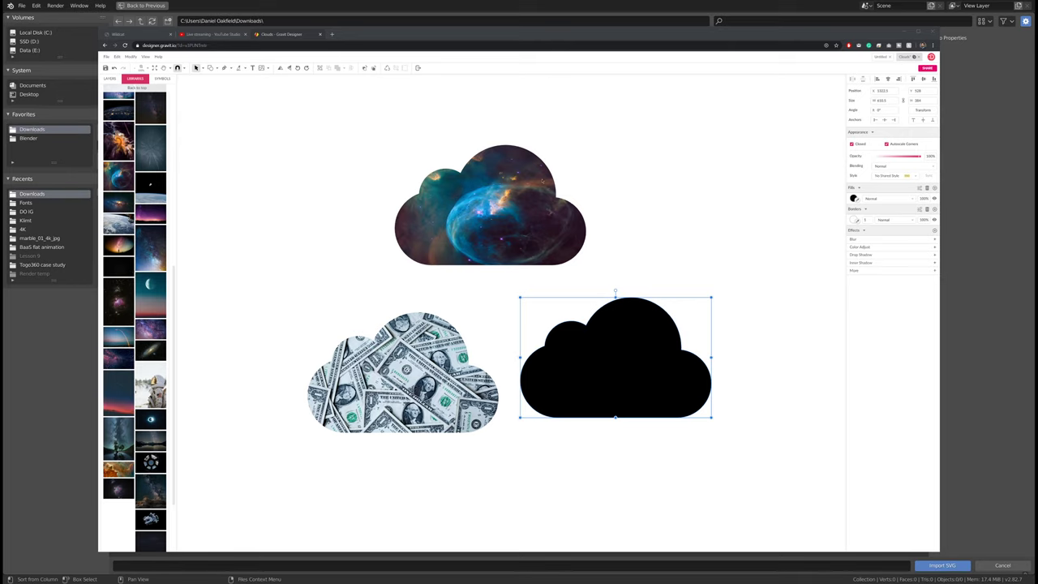
{"action": "double_click", "coordinate": [543, 181]}
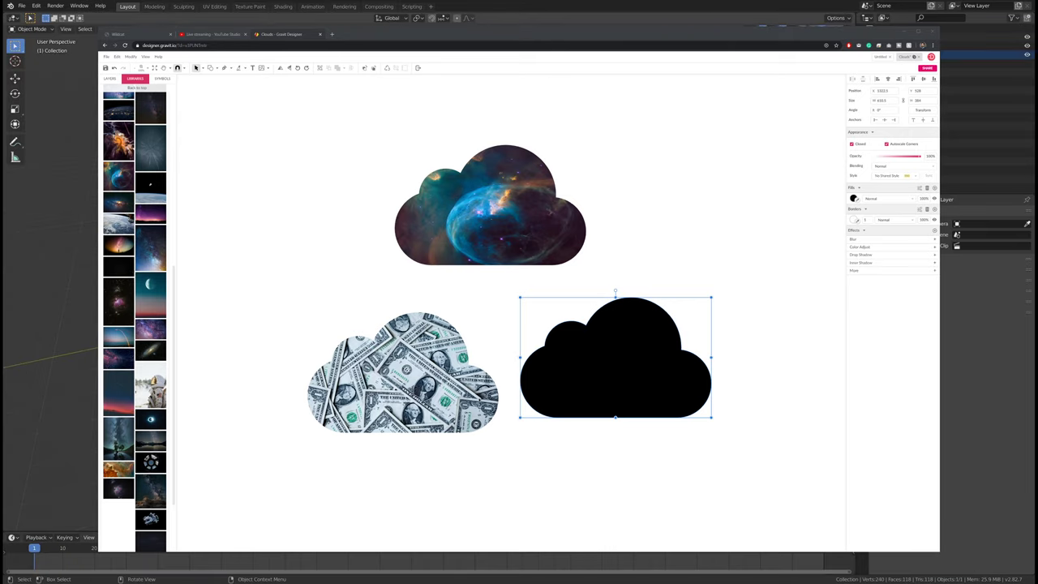
{"action": "key", "text": "s"}
{"action": "left_click", "coordinate": [301, 370]}
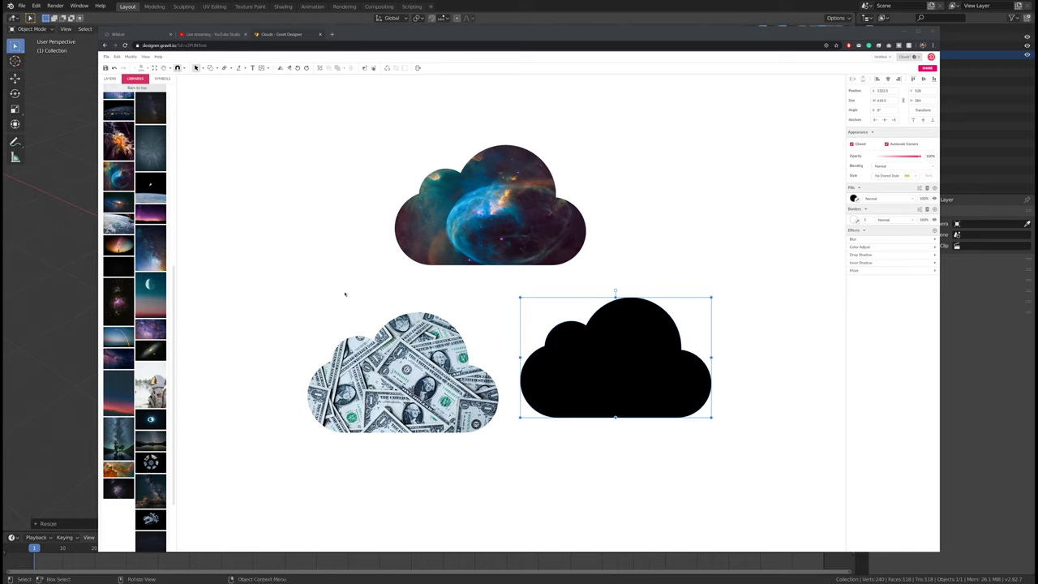
Step: Switch back to Gravit Designer and delete the nebula-filled cloud above the other two
{"action": "left_click", "coordinate": [372, 126]}
{"action": "left_click", "coordinate": [366, 107]}
{"action": "left_click_drag", "start_coordinate": [487, 241], "coordinate": [463, 219]}
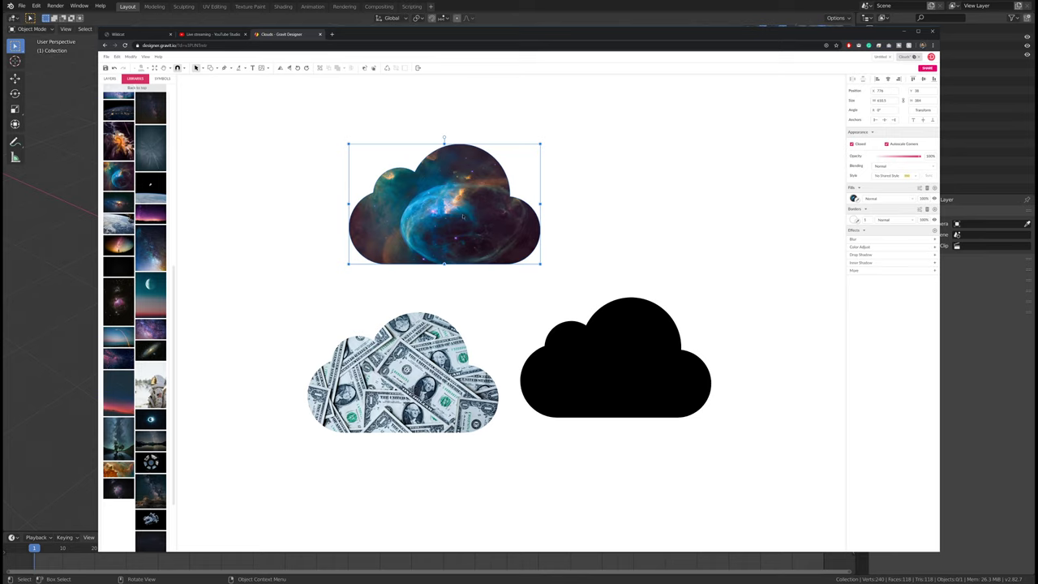
{"action": "key", "text": "Delete"}
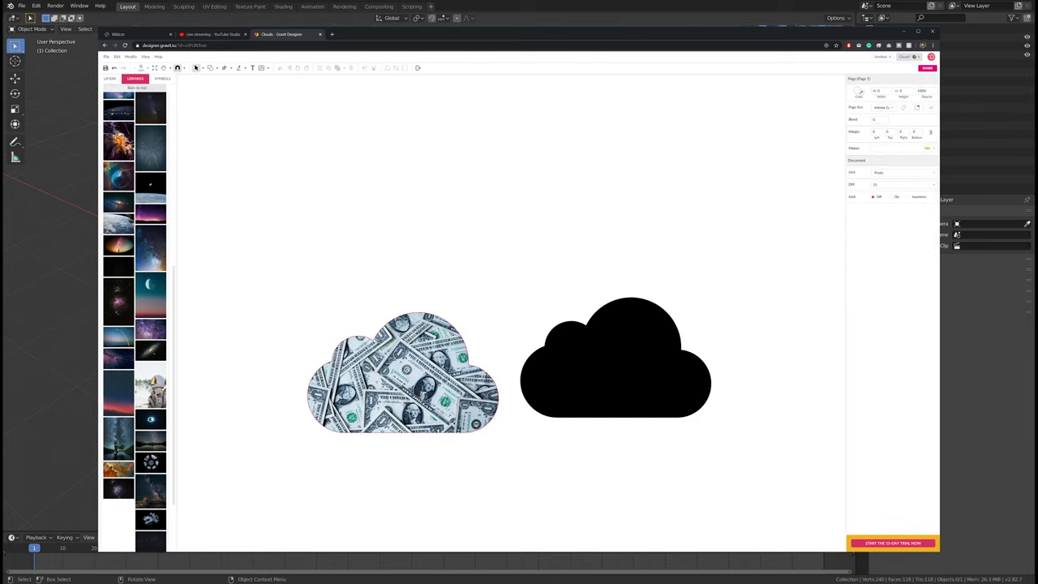
Step: Examine the layers and the export format settings for the dollar-bill cloud
{"action": "left_click", "coordinate": [411, 414]}
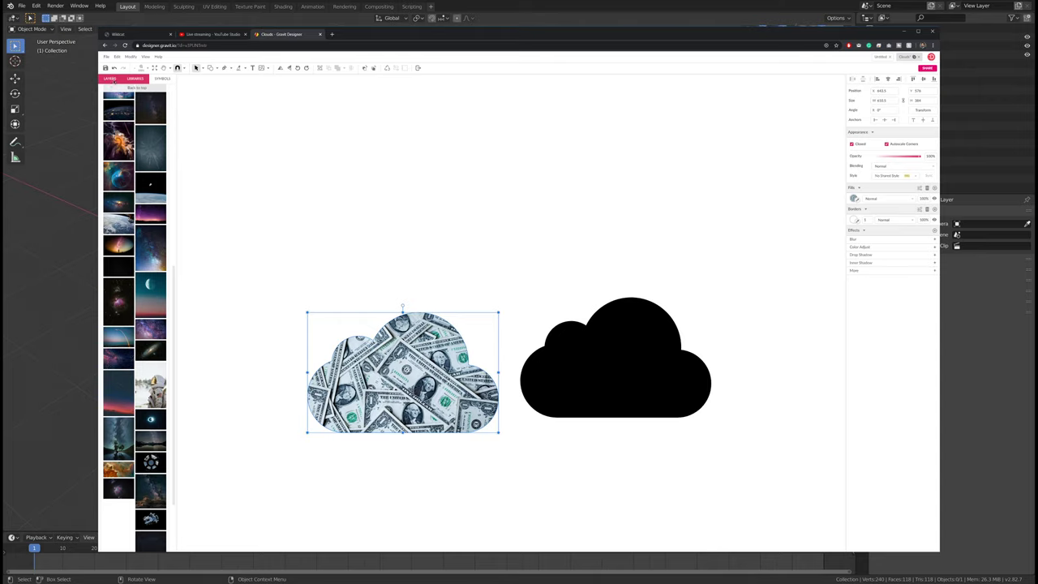
{"action": "left_click", "coordinate": [110, 78]}
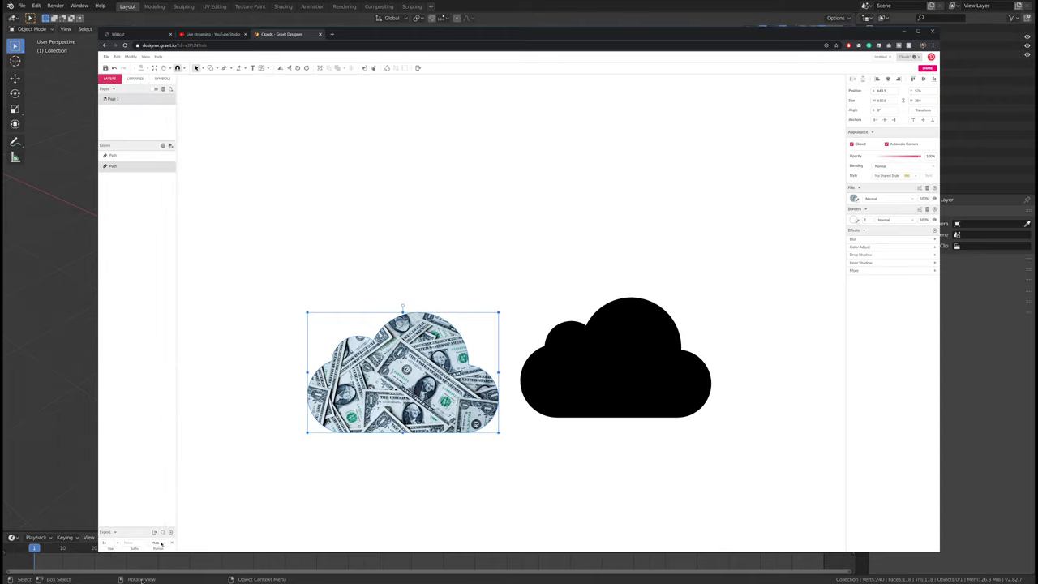
{"action": "left_click", "coordinate": [229, 473]}
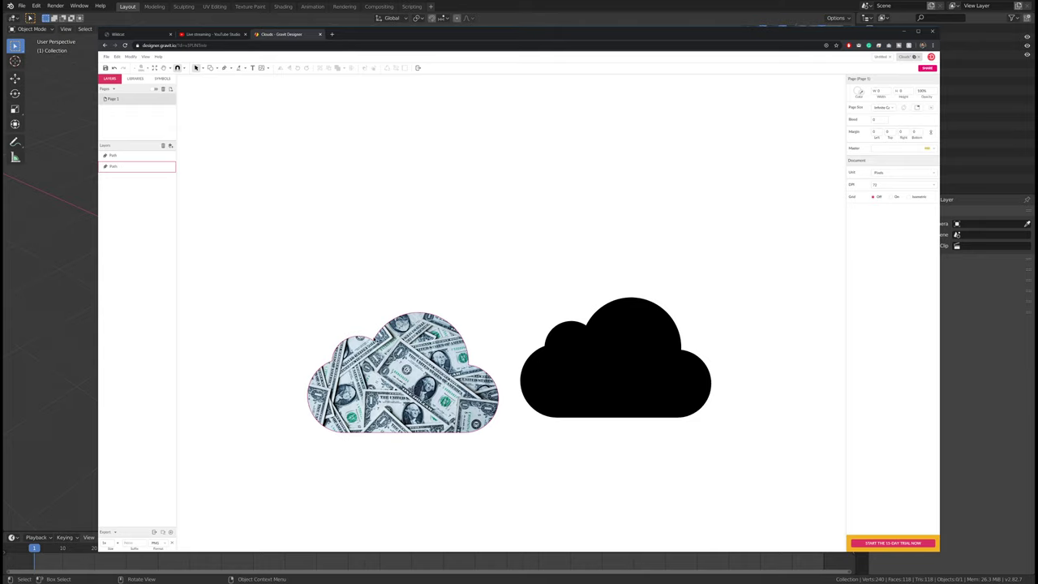
Step: Try moving the anchor point atop the dollar-bill cloud's small left bump with the Subselect tool, and undo the change
{"action": "left_click", "coordinate": [358, 355]}
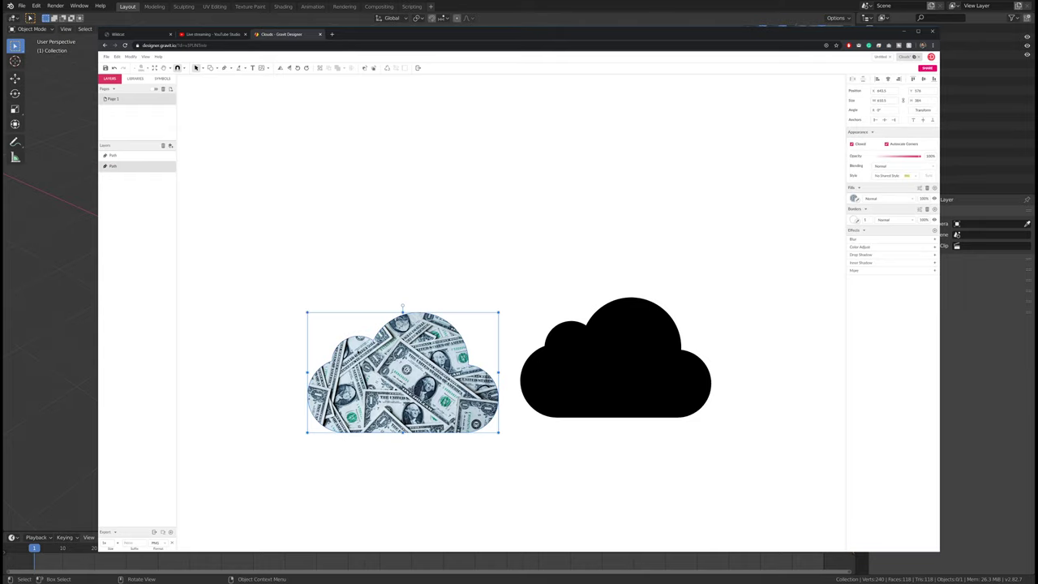
{"action": "left_click", "coordinate": [202, 68]}
{"action": "left_click", "coordinate": [211, 88]}
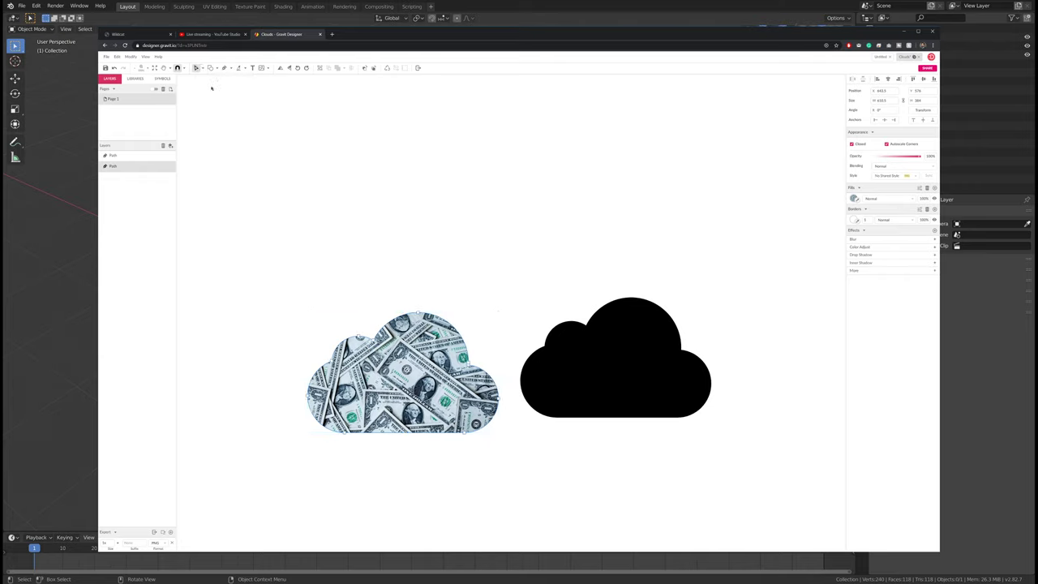
{"action": "left_click_drag", "start_coordinate": [358, 336], "coordinate": [332, 349]}
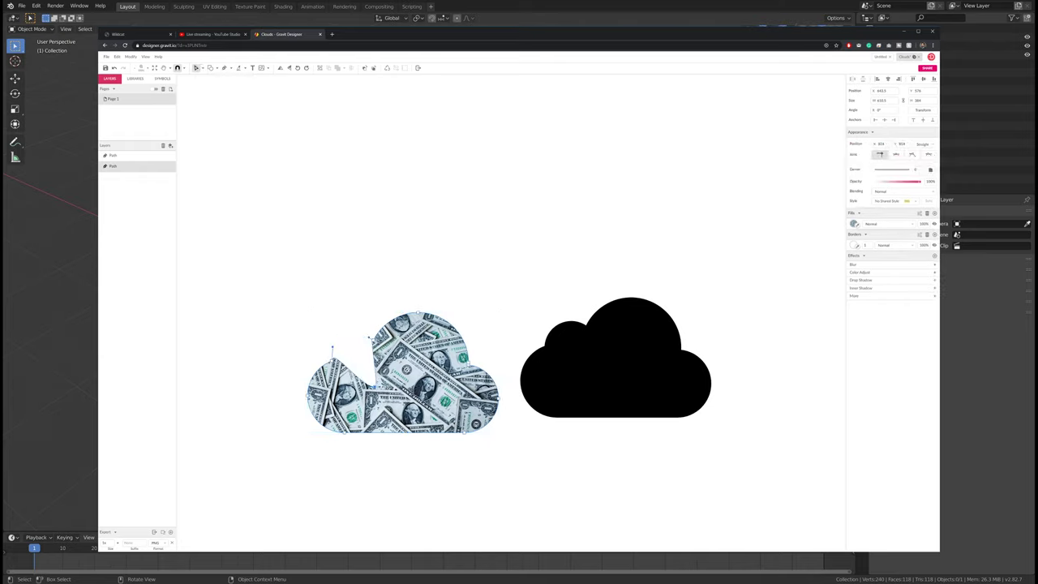
{"action": "key", "text": "ctrl+z"}
{"action": "left_click", "coordinate": [202, 68]}
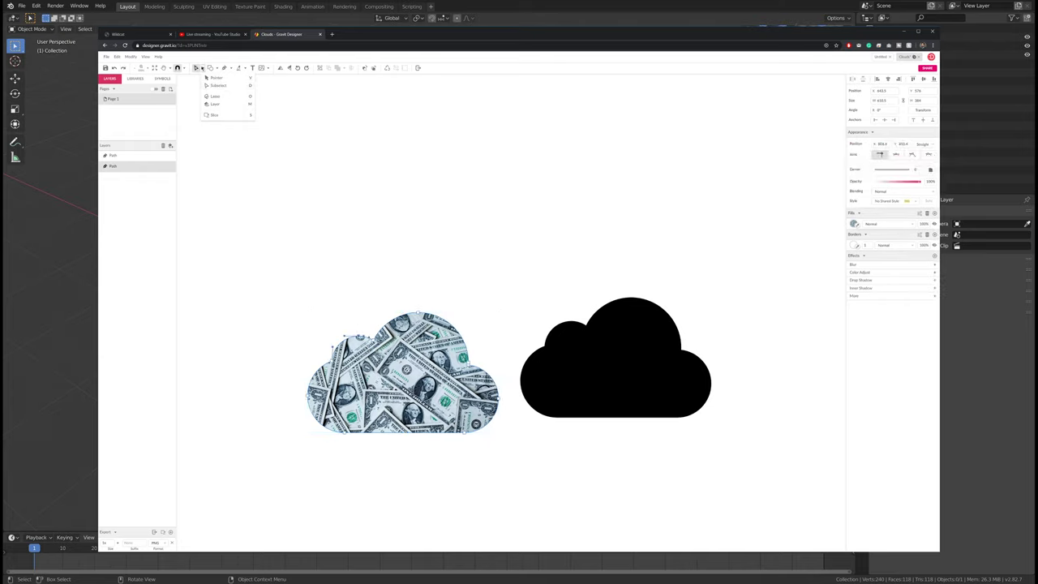
{"action": "left_click", "coordinate": [208, 79]}
{"action": "left_click", "coordinate": [389, 284]}
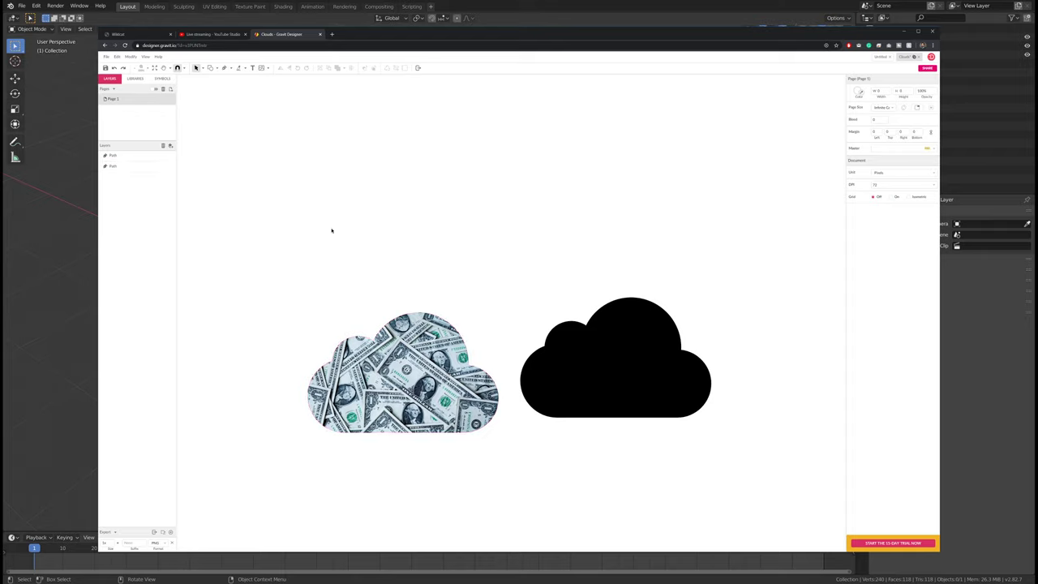
Step: Switch to Blender, select the imported cloud curve, and look through the available import formats
{"action": "left_click", "coordinate": [25, 303]}
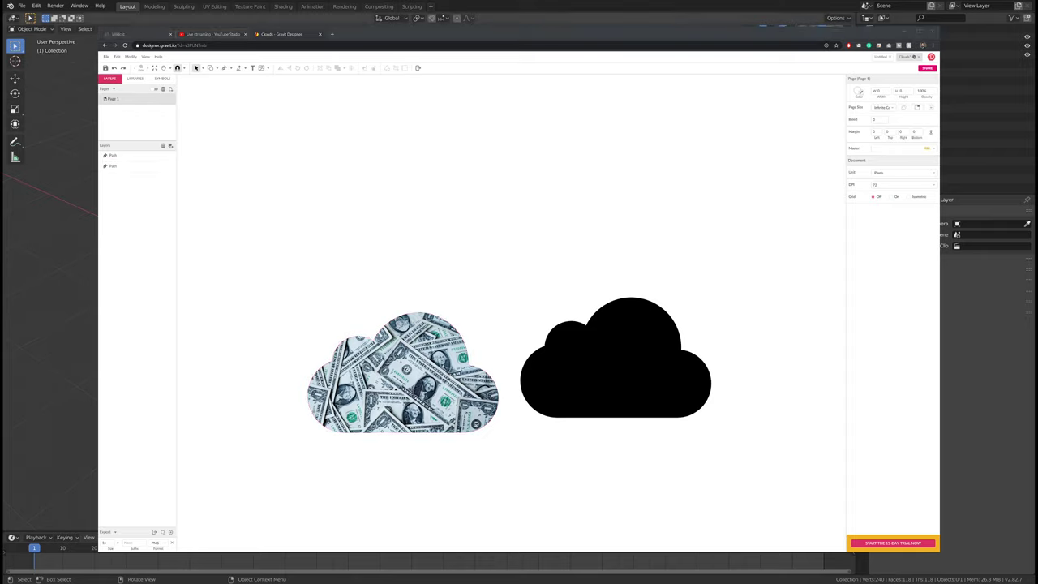
{"action": "left_click", "coordinate": [519, 324]}
{"action": "middle_click_drag", "start_coordinate": [519, 324], "coordinate": [551, 324]}
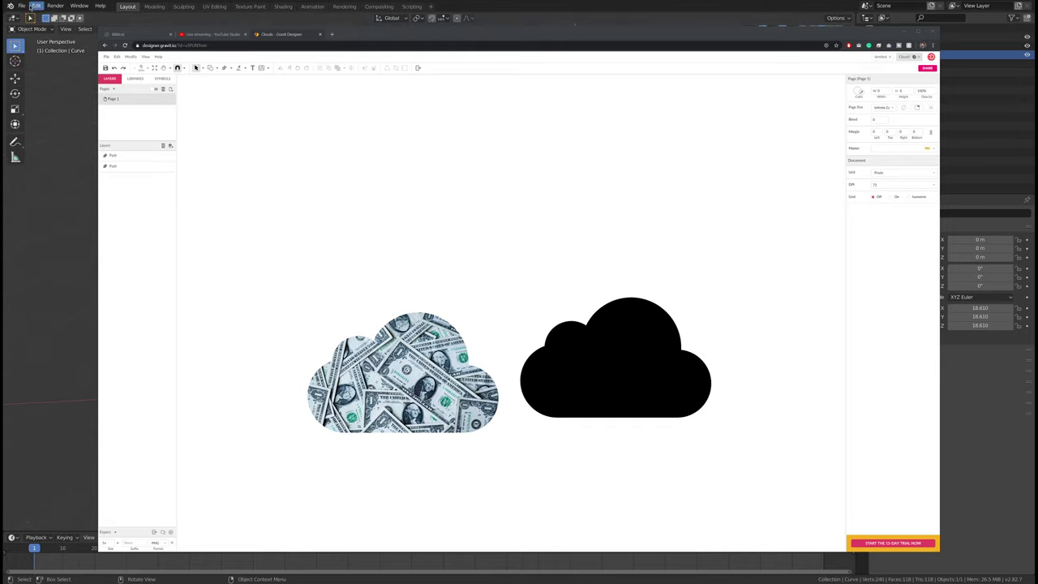
{"action": "left_click", "coordinate": [22, 6]}
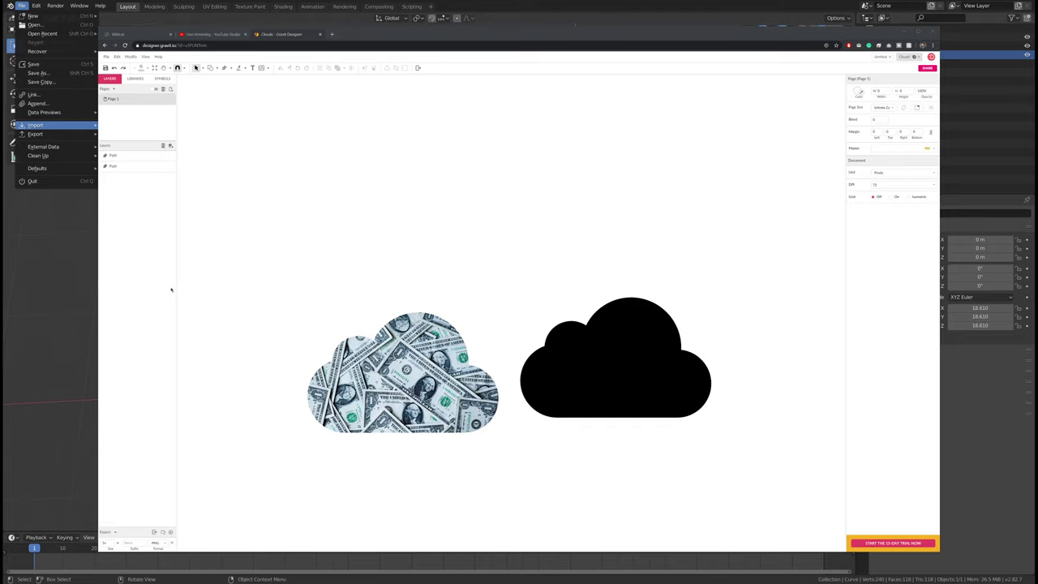
{"action": "left_click", "coordinate": [179, 340]}
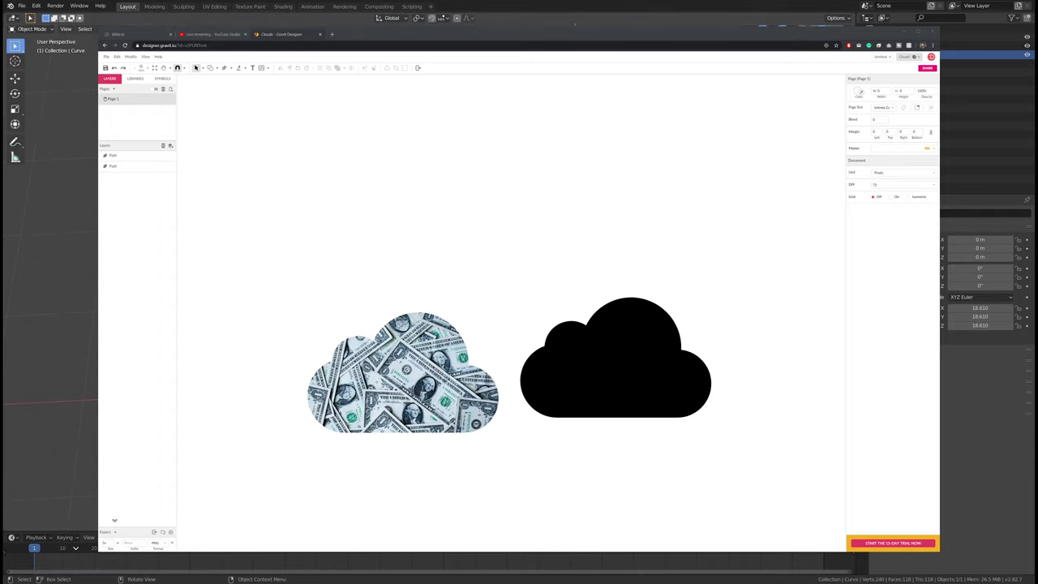
Step: Split off a new area below the 3D viewport, show Preferences in it, and search the add-ons for svg
{"action": "left_click_drag", "start_coordinate": [76, 548], "coordinate": [76, 550]}
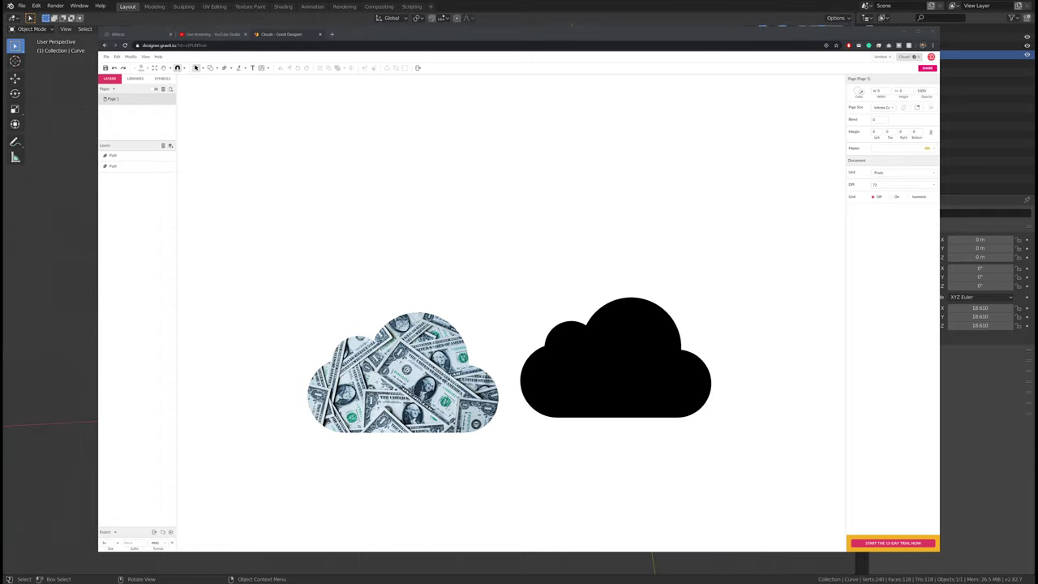
{"action": "left_click_drag", "start_coordinate": [9, 569], "coordinate": [90, 316]}
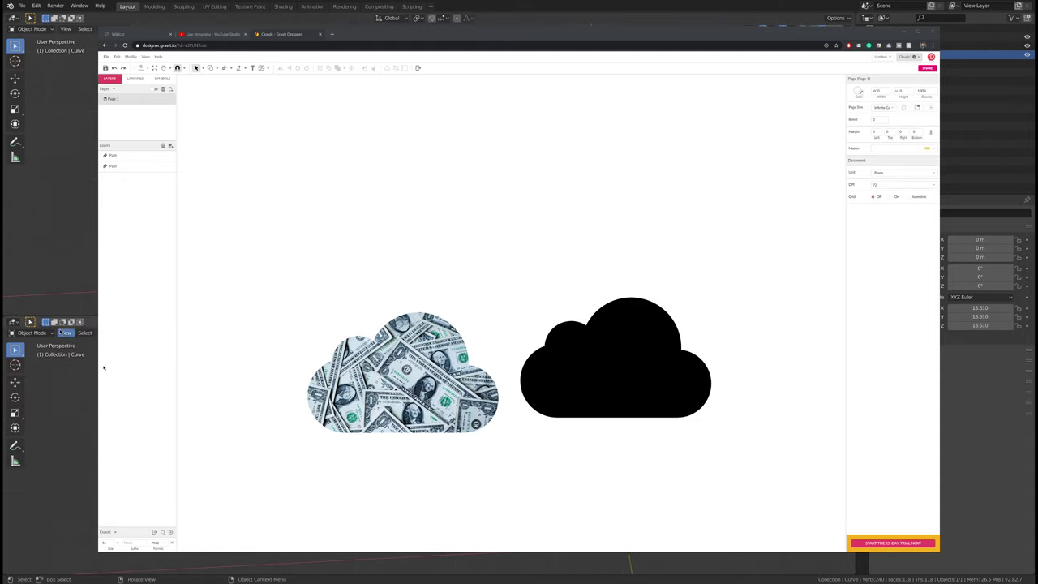
{"action": "left_click", "coordinate": [13, 322]}
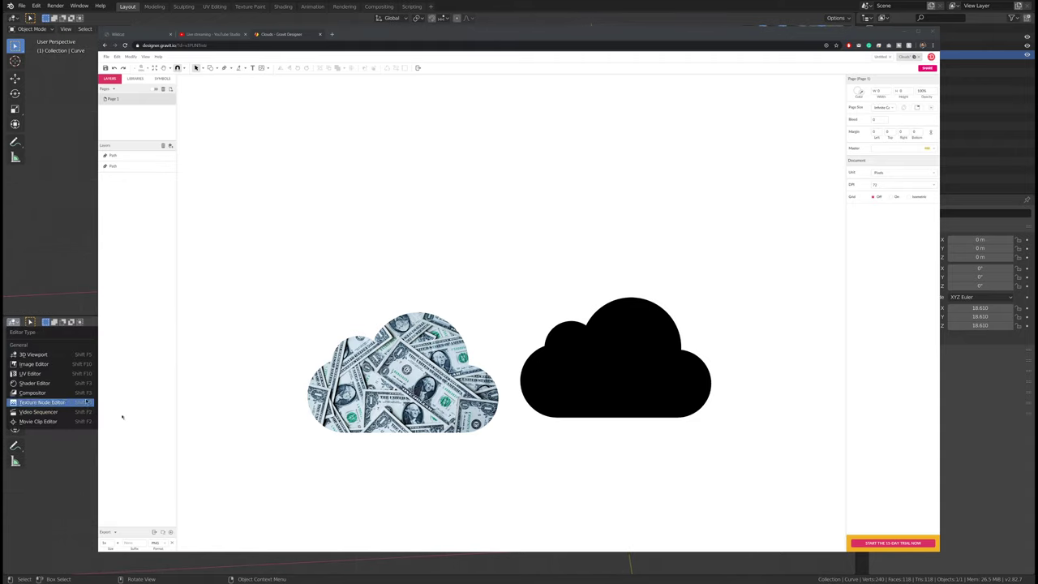
{"action": "left_click", "coordinate": [261, 384]}
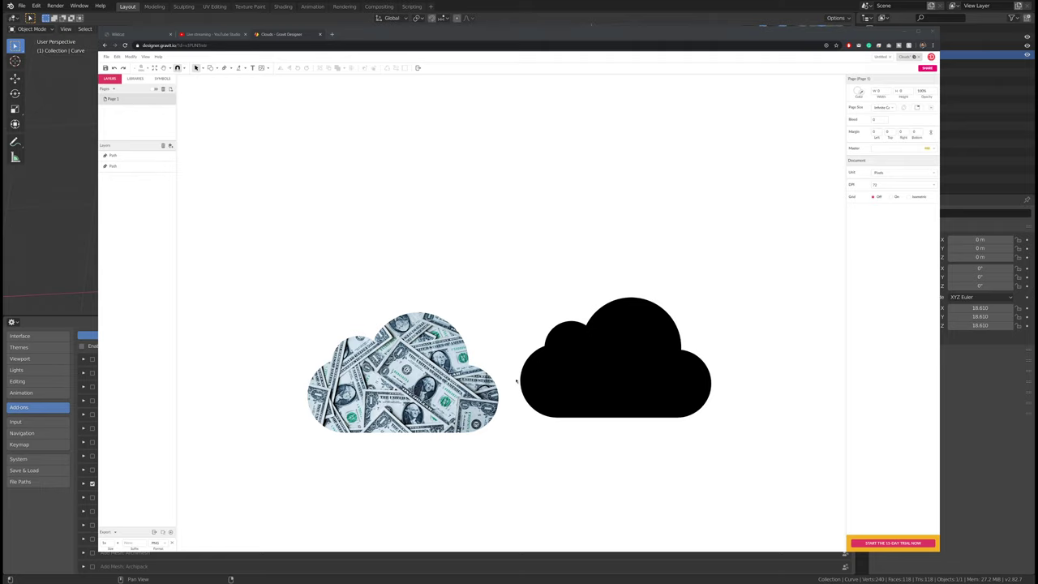
{"action": "type", "text": "svg"}
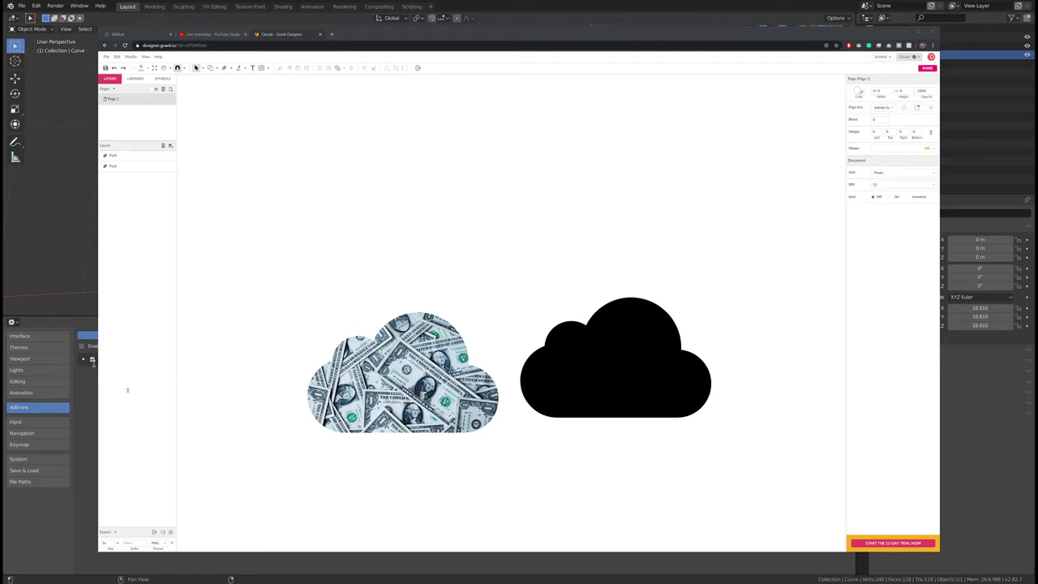
{"action": "left_click", "coordinate": [93, 362]}
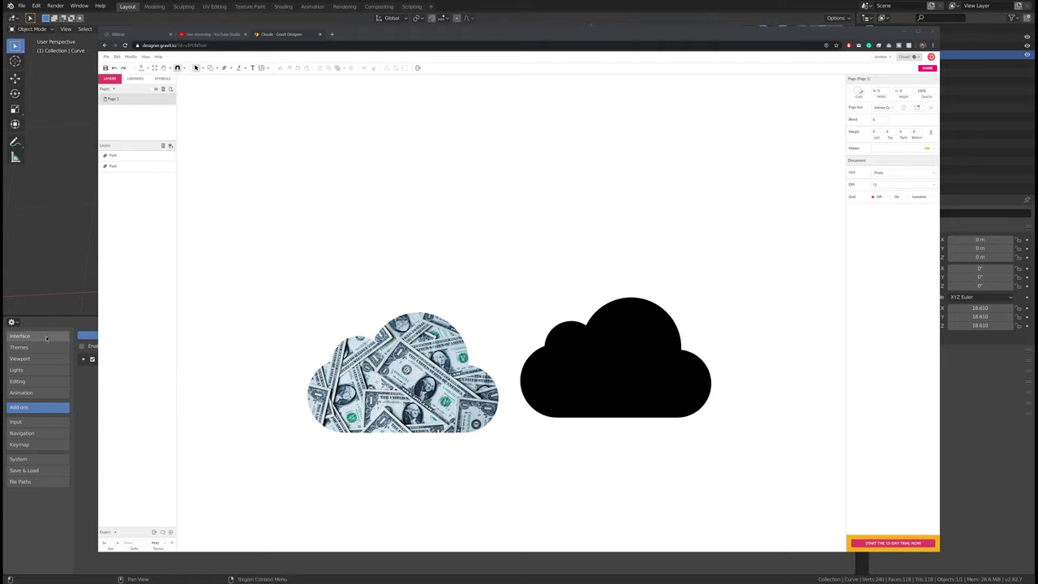
Step: Shrink the Preferences area to a low strip beneath the 3D viewport
{"action": "left_click", "coordinate": [14, 323]}
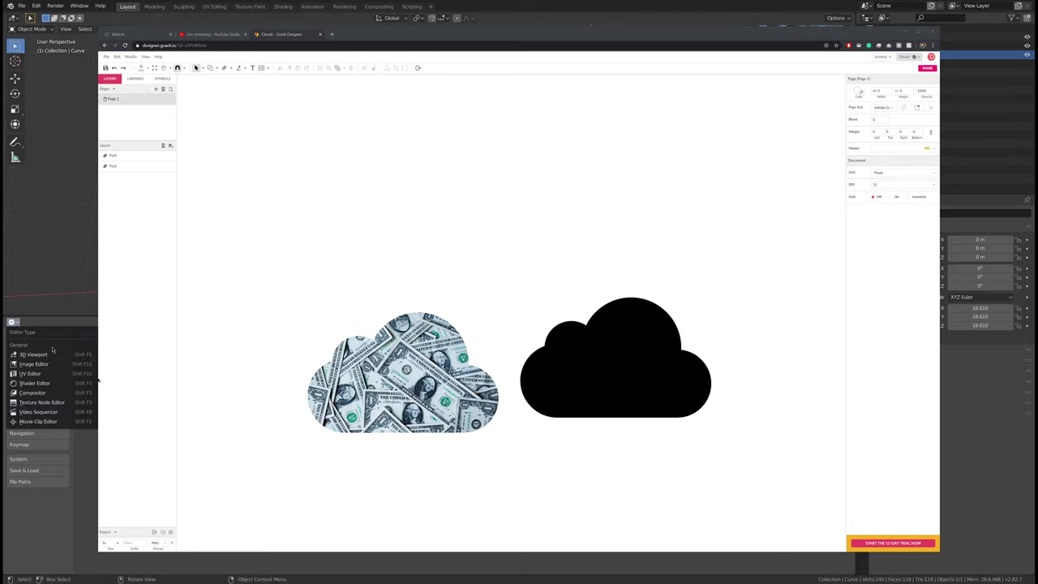
{"action": "left_click", "coordinate": [22, 314]}
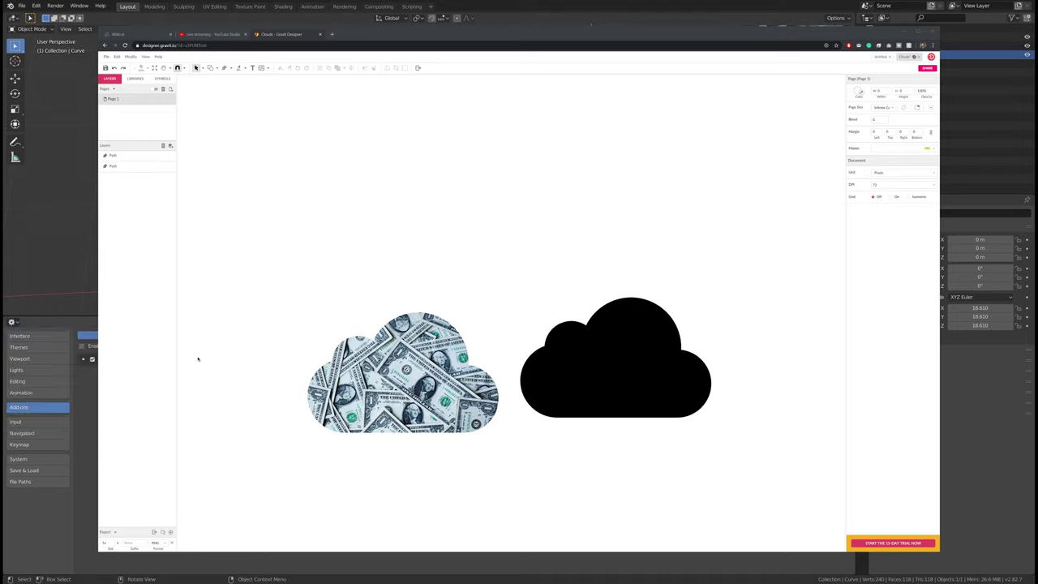
{"action": "left_click_drag", "start_coordinate": [197, 357], "coordinate": [199, 493]}
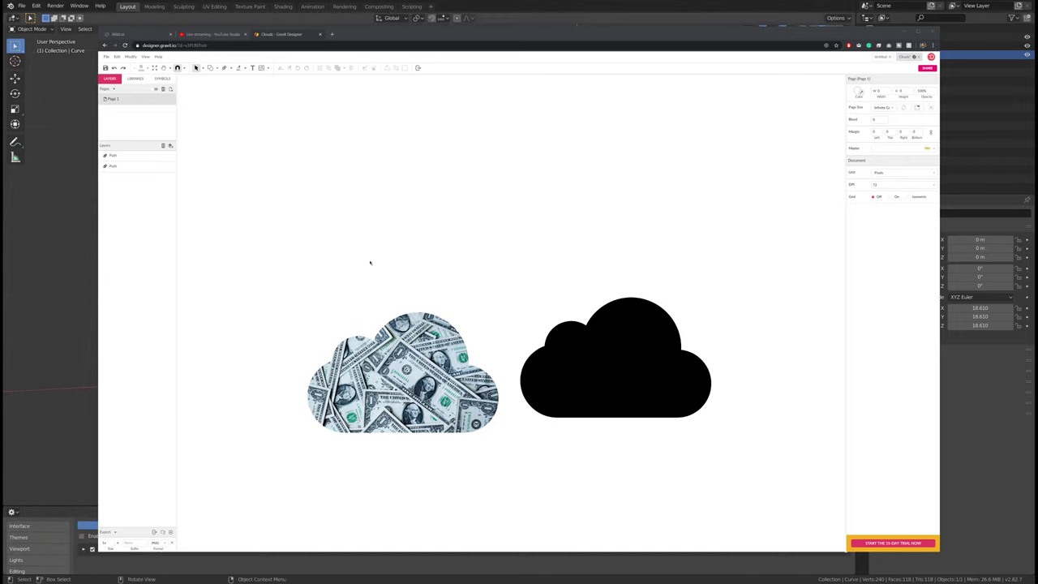
Step: Import the icon-512 image as a plane in Blender, and delete that plane
{"action": "left_click", "coordinate": [64, 29]}
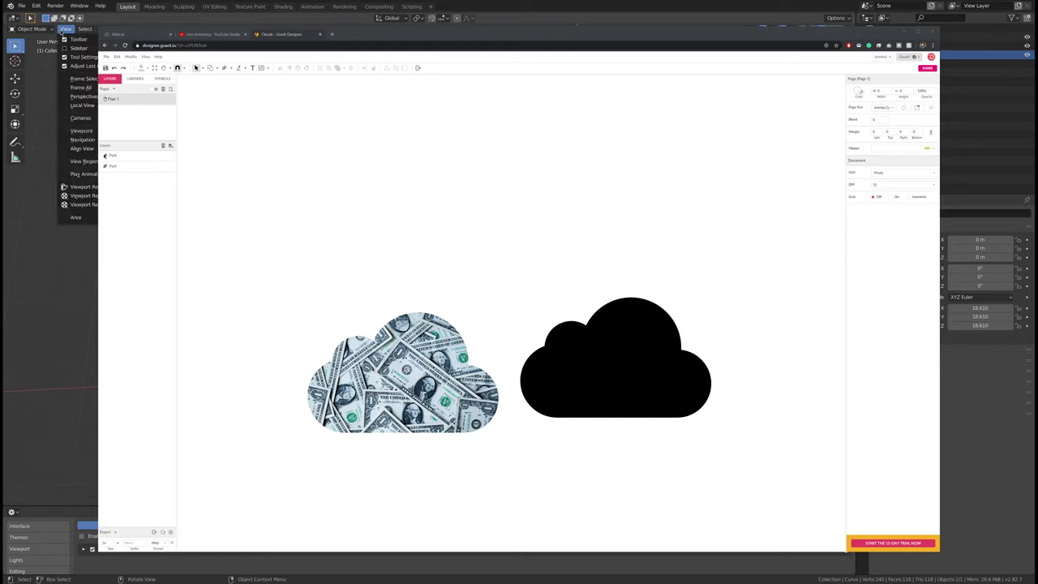
{"action": "left_click", "coordinate": [22, 6]}
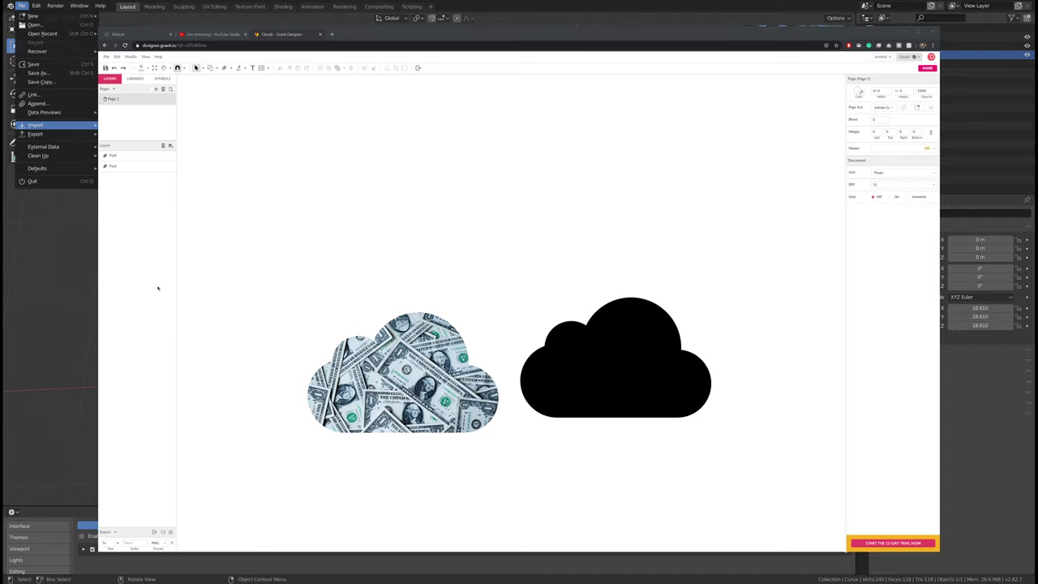
{"action": "left_click", "coordinate": [158, 288]}
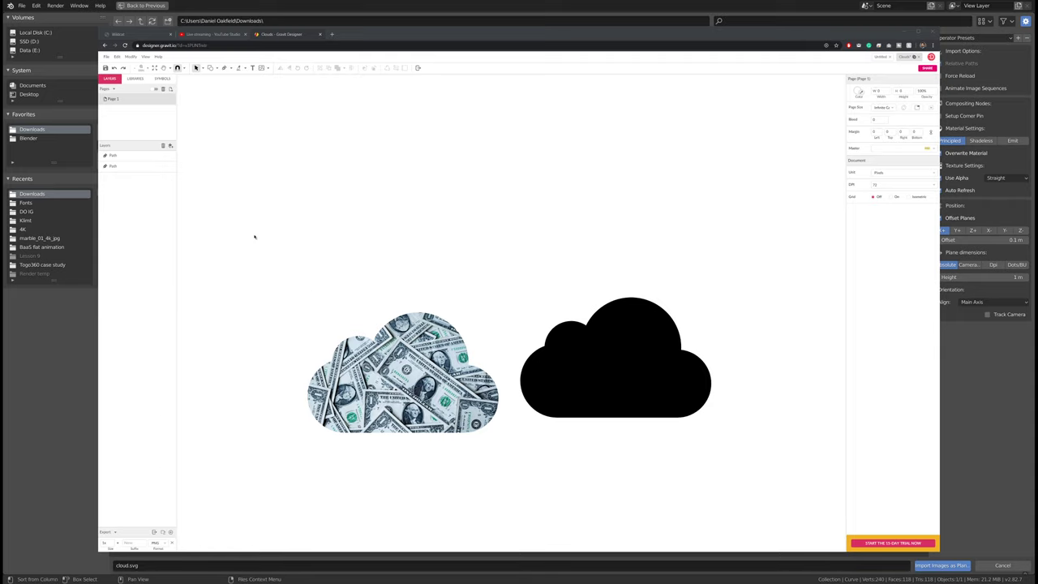
{"action": "key", "text": "Return"}
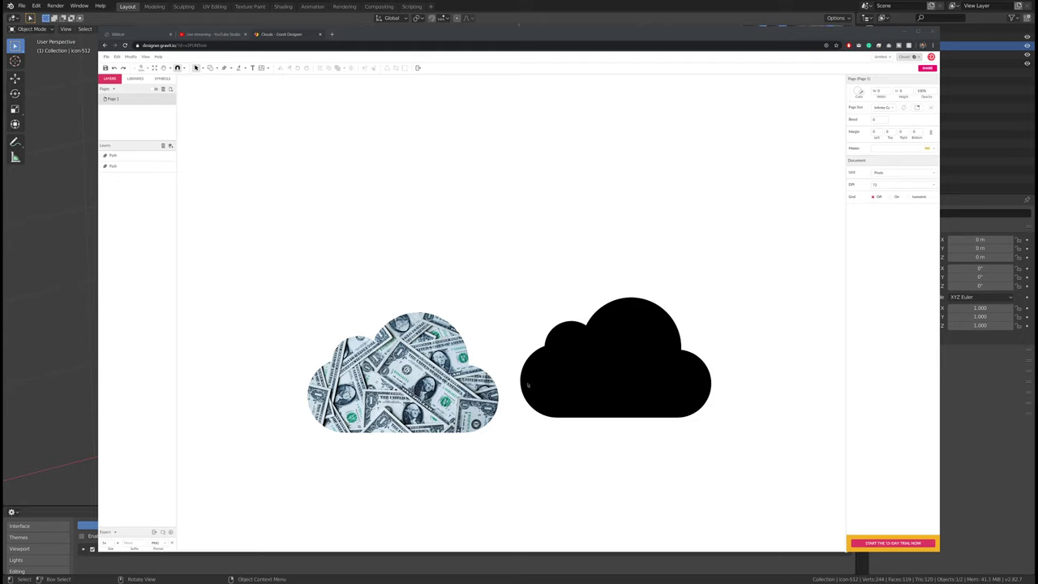
{"action": "middle_click_drag", "start_coordinate": [532, 395], "coordinate": [288, 375], "text": "shift"}
{"action": "key", "text": "Delete"}
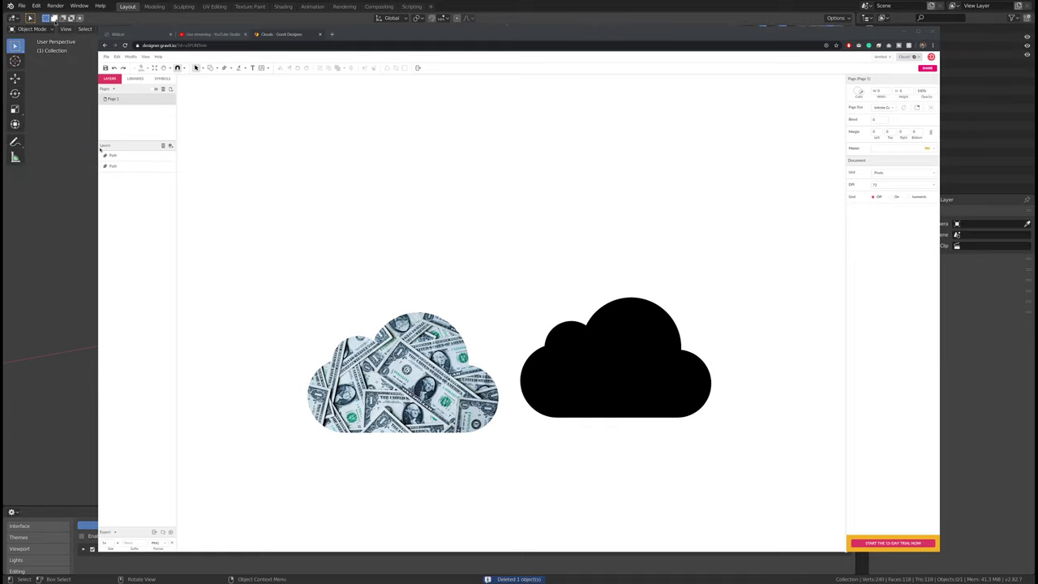
{"action": "left_click", "coordinate": [22, 5]}
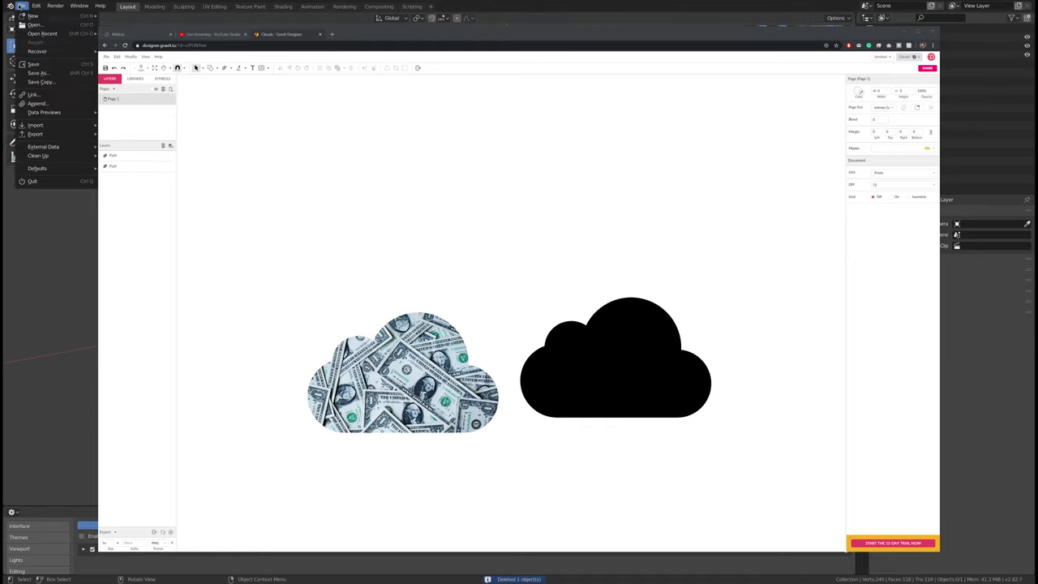
{"action": "left_click", "coordinate": [22, 6]}
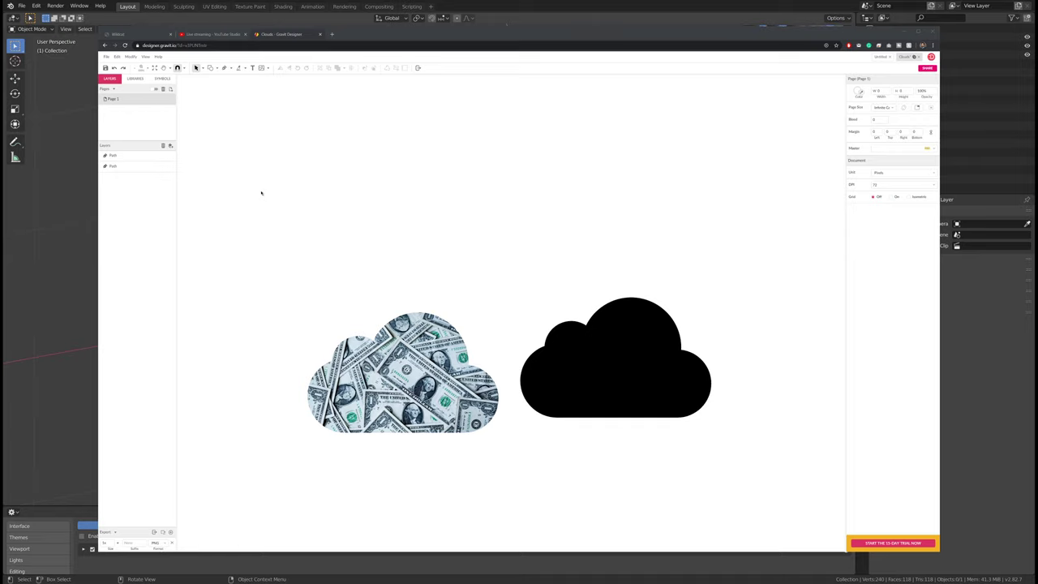
Step: Switch to Gravit Designer and move the dollar-bill cloud up and slightly left on the canvas
{"action": "left_click", "coordinate": [285, 146]}
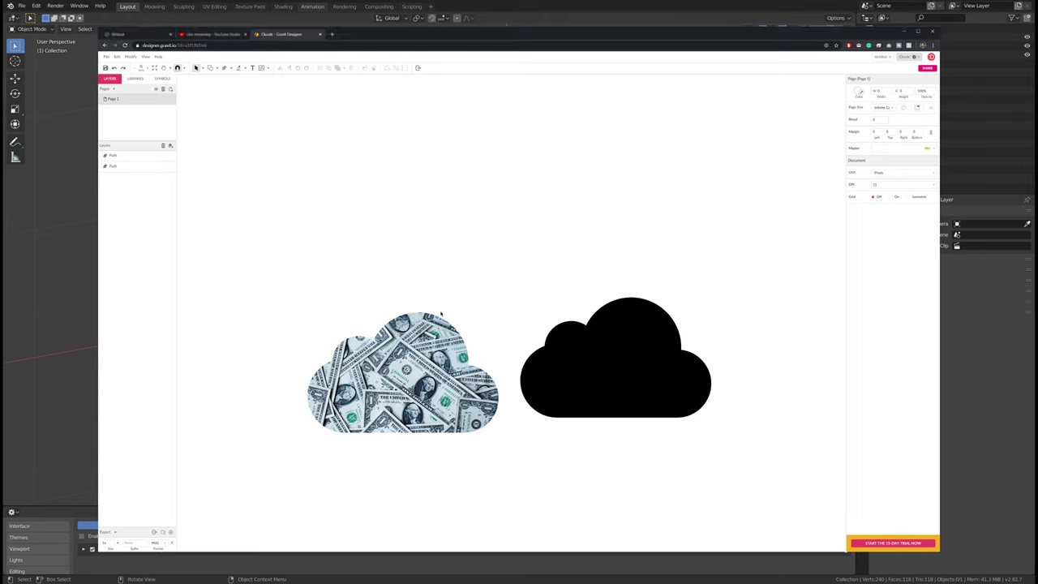
{"action": "left_click_drag", "start_coordinate": [329, 386], "coordinate": [313, 333]}
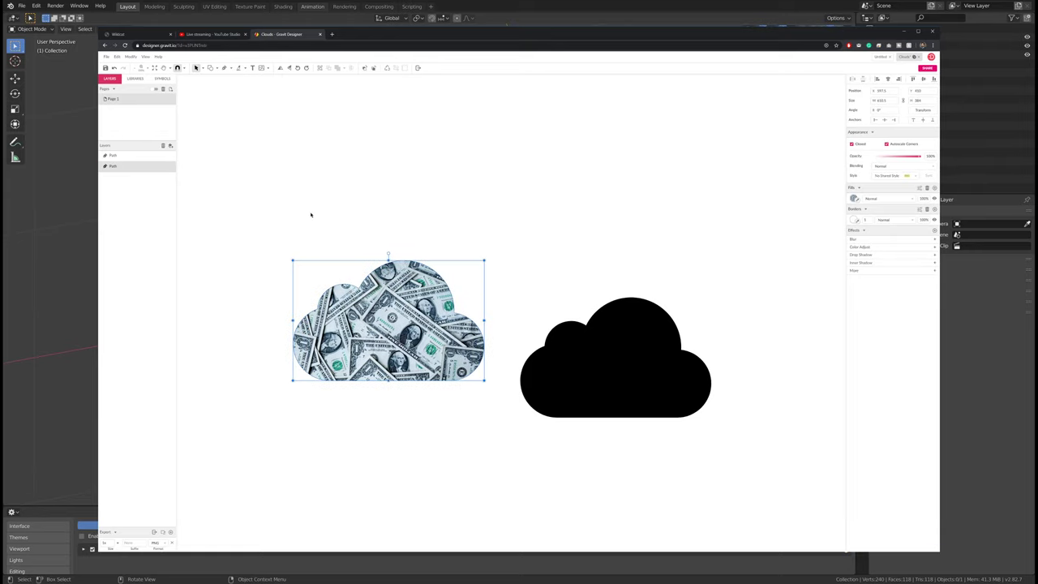
{"action": "left_click", "coordinate": [496, 185]}
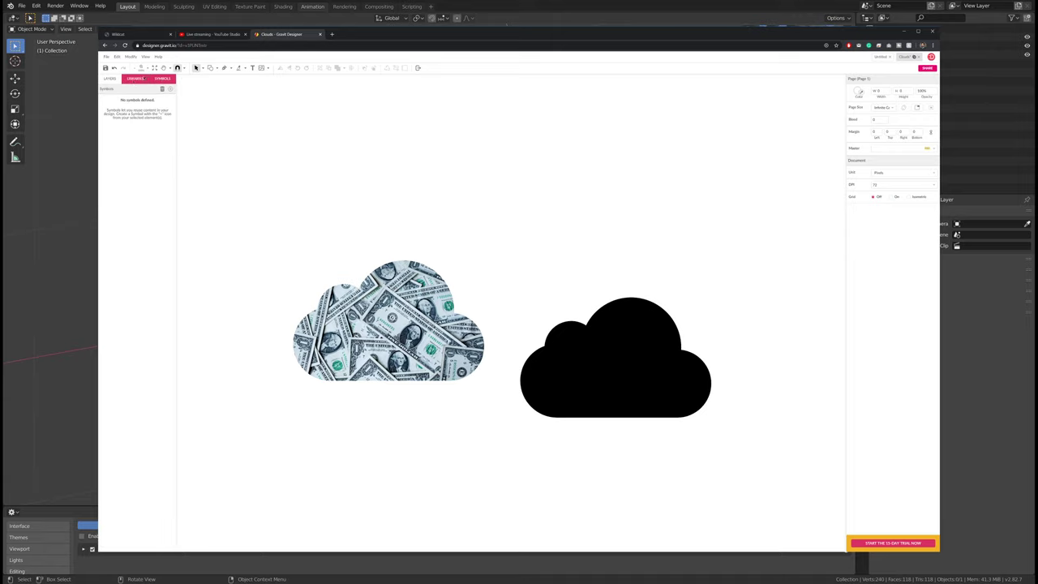
Step: Place the snowy astronaut photo from the library over the black cloud, and delete it from the canvas
{"action": "left_click", "coordinate": [135, 78]}
{"action": "scroll", "coordinate": [146, 183], "scroll_direction": "up", "scroll_amount": 3}
{"action": "scroll", "coordinate": [146, 183], "scroll_direction": "down", "scroll_amount": 6}
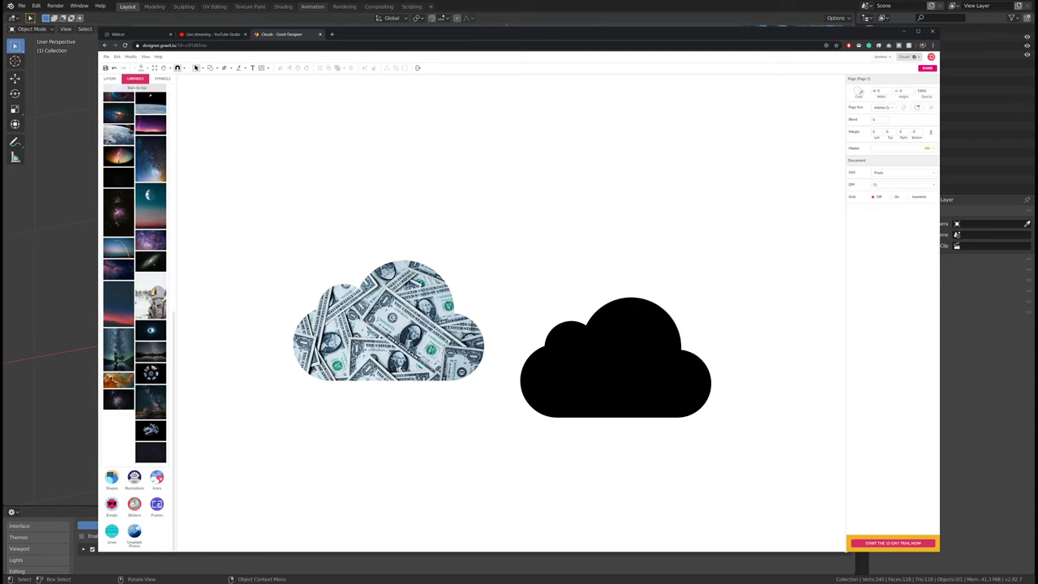
{"action": "left_click_drag", "start_coordinate": [150, 296], "coordinate": [636, 193]}
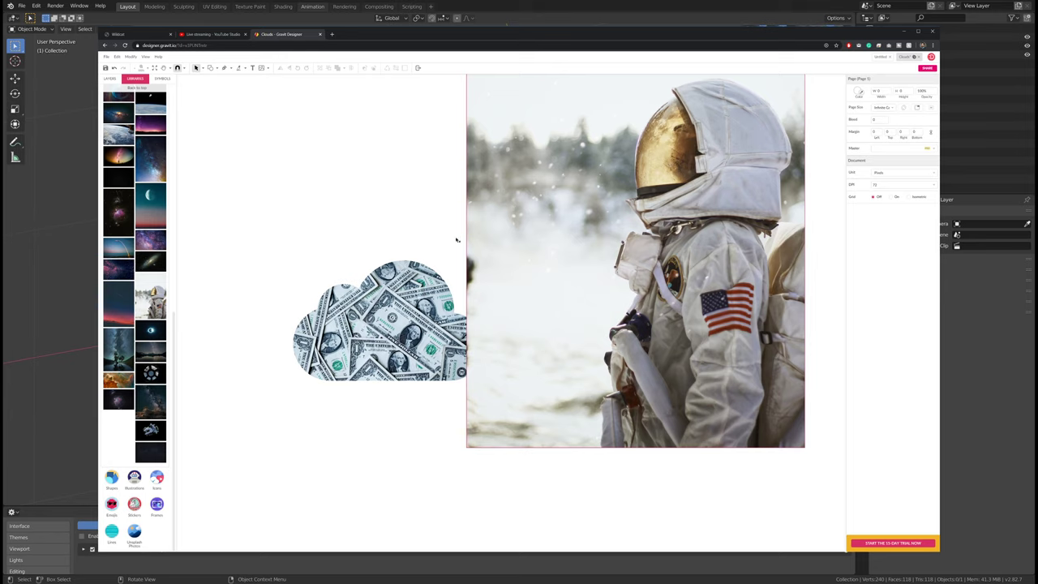
{"action": "left_click", "coordinate": [373, 321]}
{"action": "left_click", "coordinate": [350, 232]}
{"action": "left_click_drag", "start_coordinate": [709, 295], "coordinate": [668, 318]}
{"action": "key", "text": "Delete"}
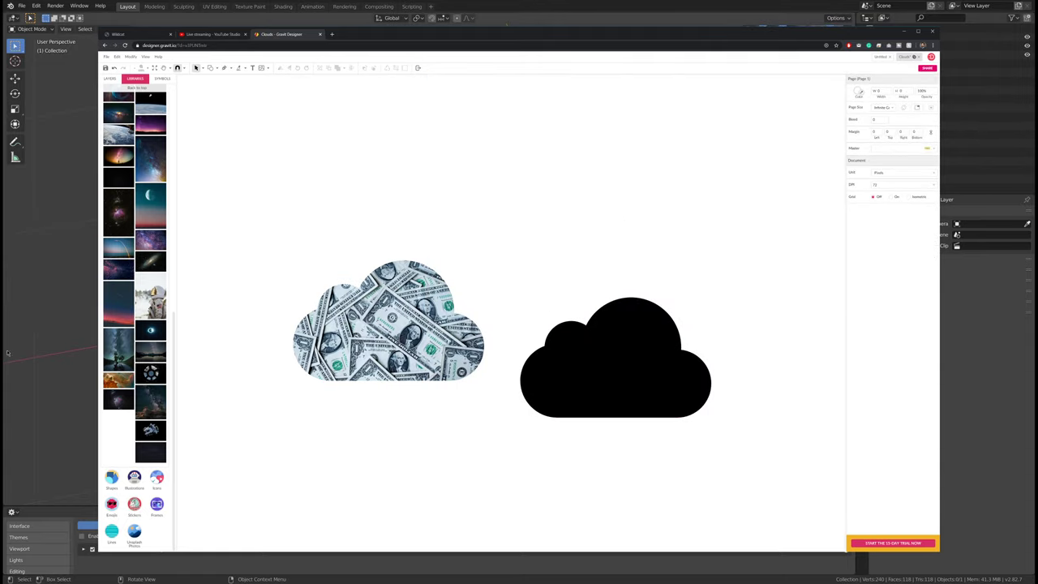
Step: Switch to Blender and import the cloud photo image as a plane aligned to Z+ (Up)
{"action": "left_click", "coordinate": [388, 325]}
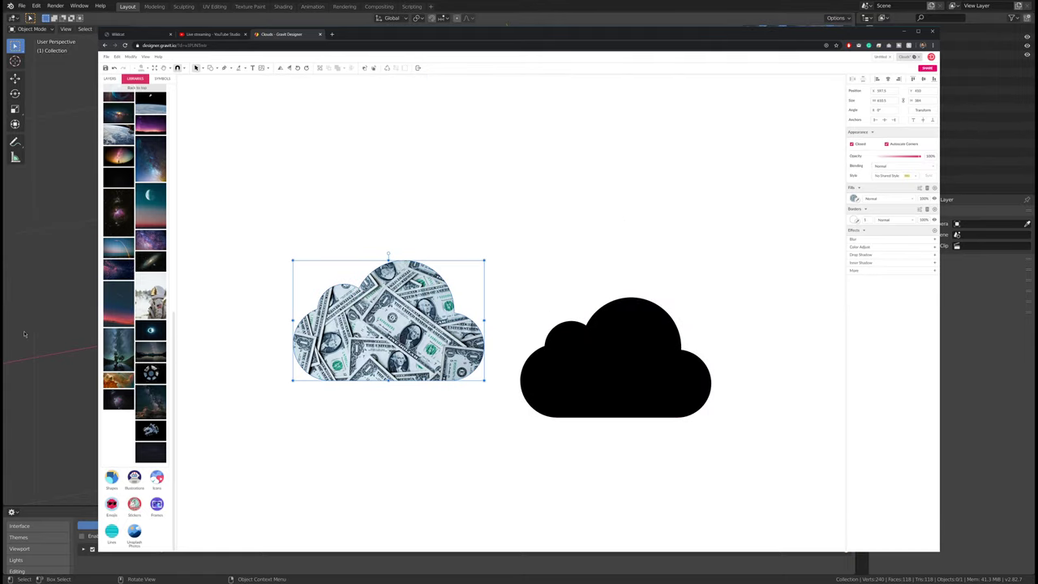
{"action": "left_click", "coordinate": [25, 334]}
{"action": "left_click", "coordinate": [22, 5]}
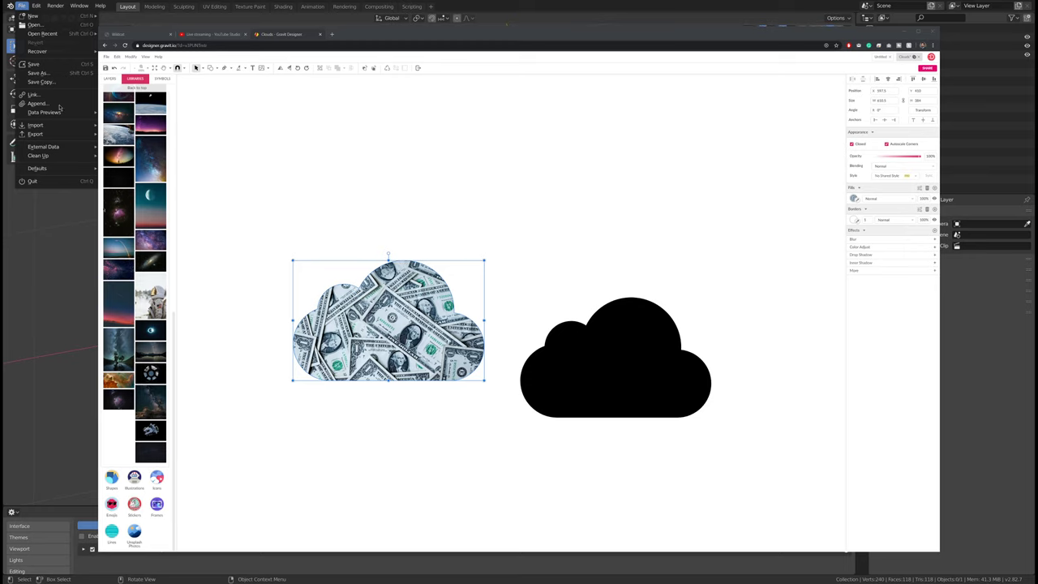
{"action": "left_click", "coordinate": [177, 287]}
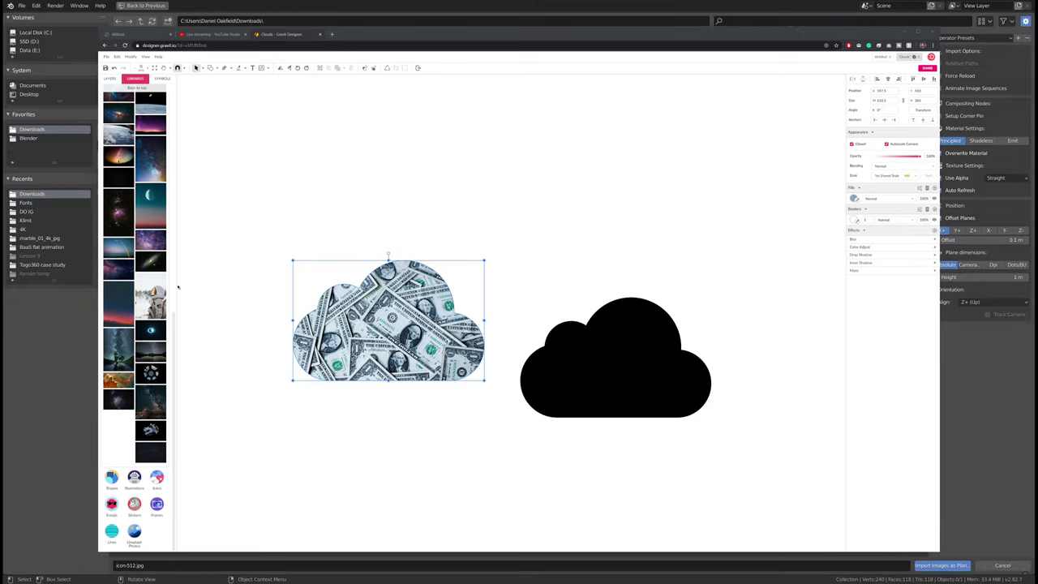
{"action": "key", "text": "Return"}
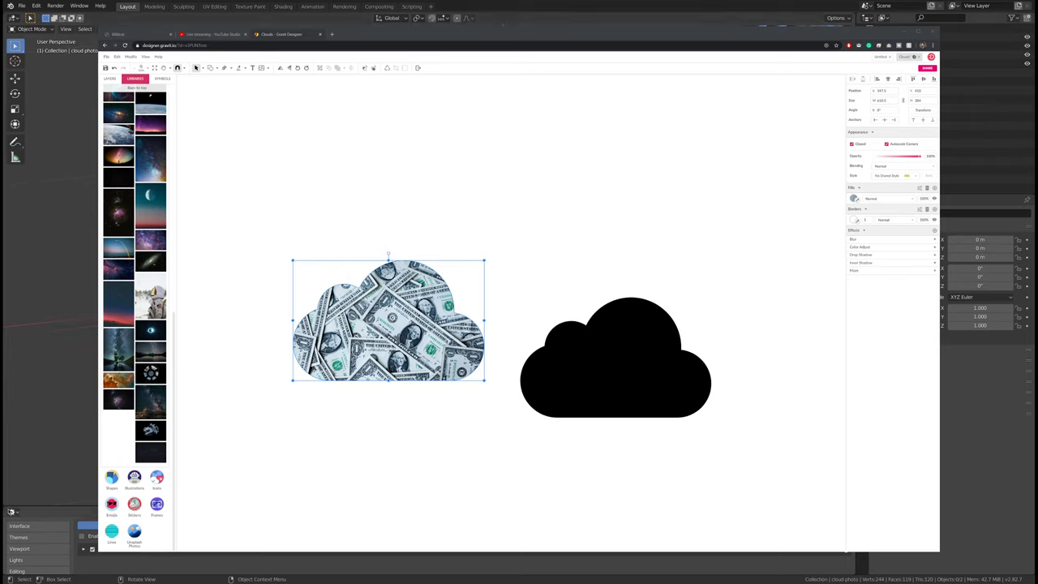
Step: Change the area below the 3D viewport to the Shader Editor and enlarge it to show the photo plane's nodes
{"action": "left_click", "coordinate": [11, 512]}
{"action": "left_click", "coordinate": [150, 459]}
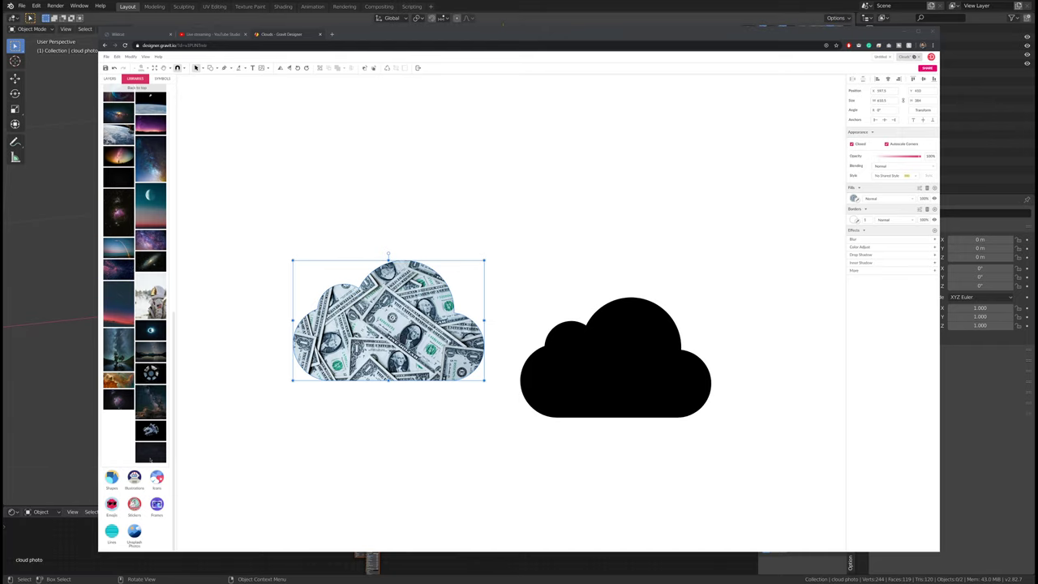
{"action": "left_click_drag", "start_coordinate": [417, 494], "coordinate": [422, 375]}
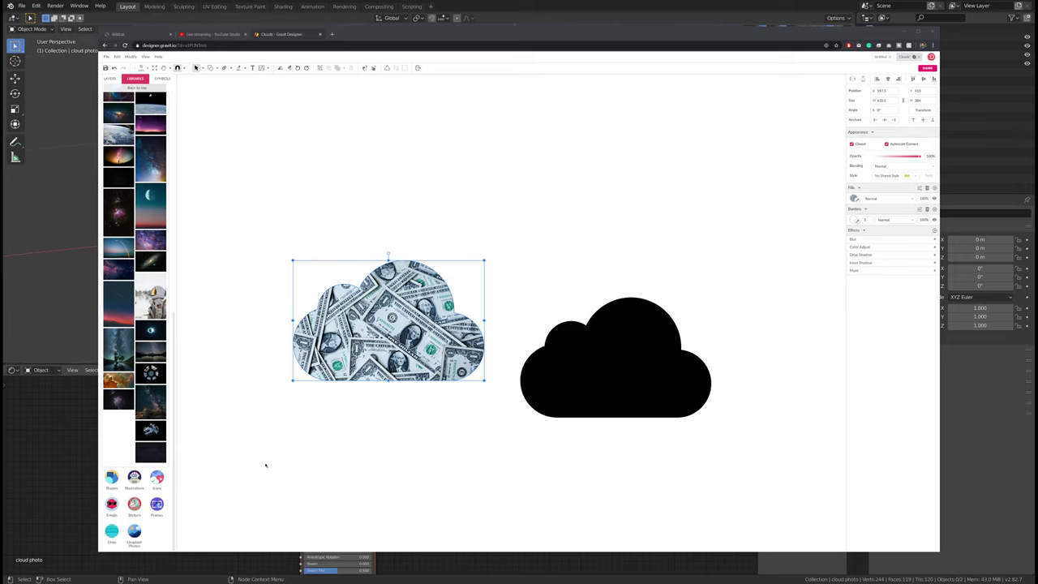
{"action": "middle_click_drag", "start_coordinate": [349, 462], "coordinate": [441, 452]}
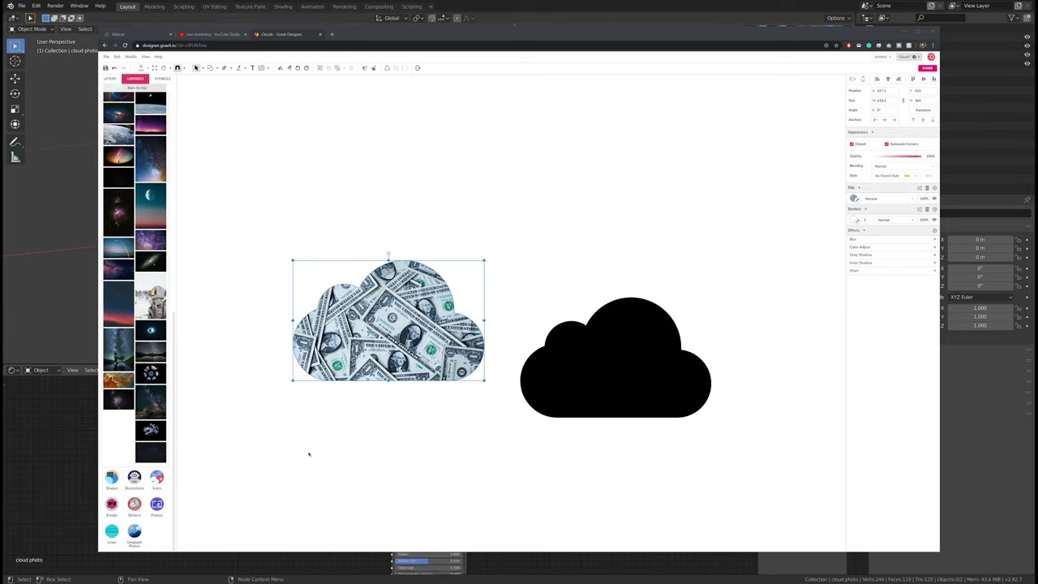
Step: Compare the material nodes of the imported cloud curve with those of the cloud photo plane
{"action": "left_click", "coordinate": [331, 249]}
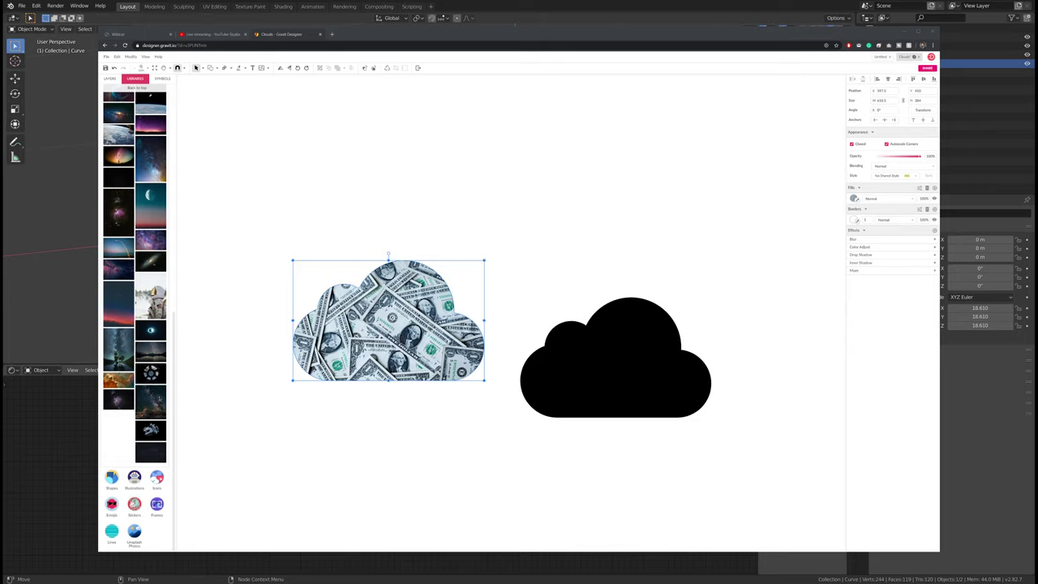
{"action": "key", "text": "ctrl+j"}
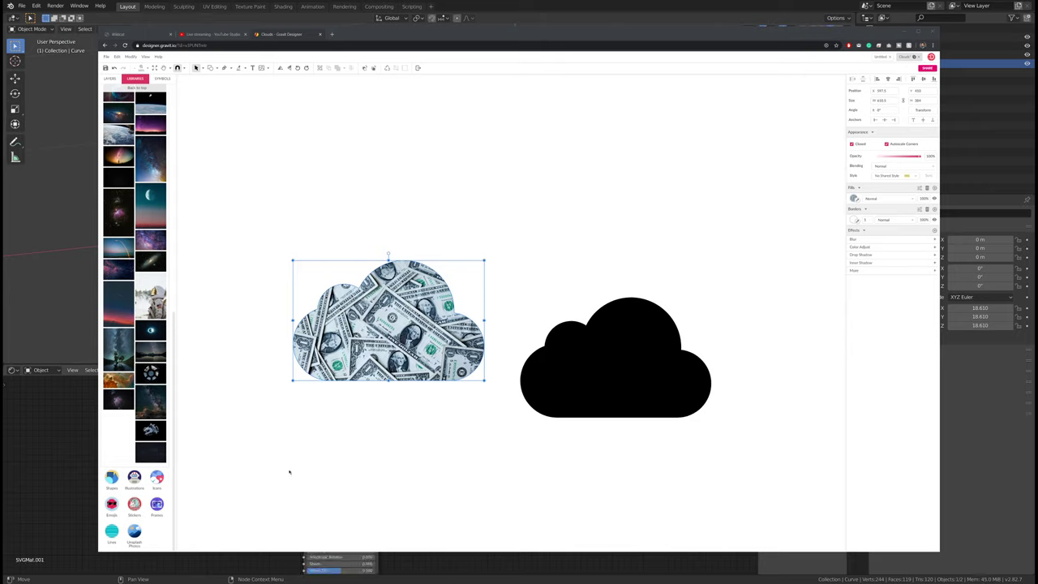
{"action": "middle_click_drag", "start_coordinate": [357, 486], "coordinate": [477, 422]}
{"action": "scroll", "coordinate": [406, 461], "scroll_direction": "up", "scroll_amount": 5}
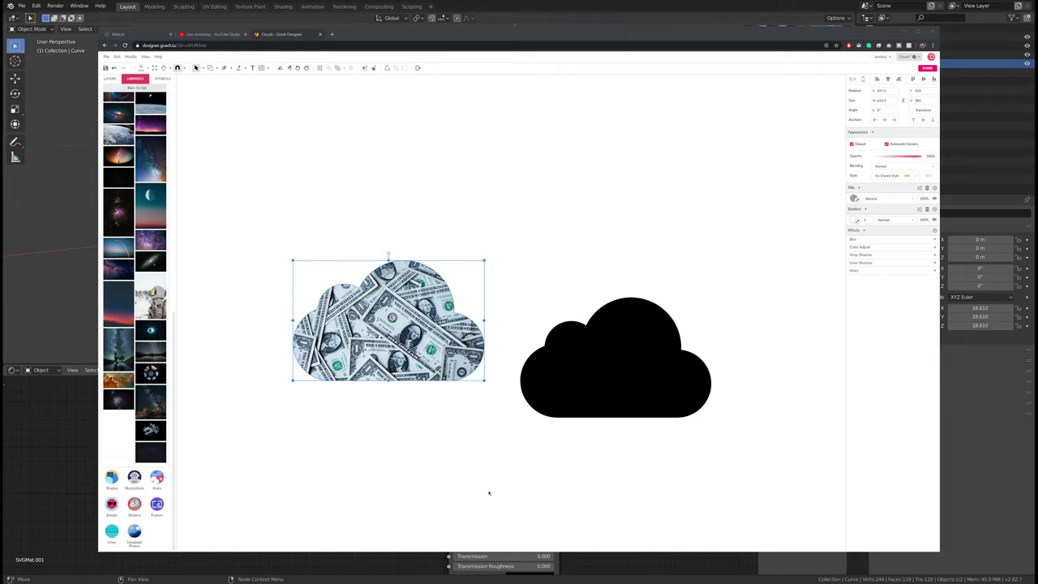
{"action": "left_click", "coordinate": [389, 320]}
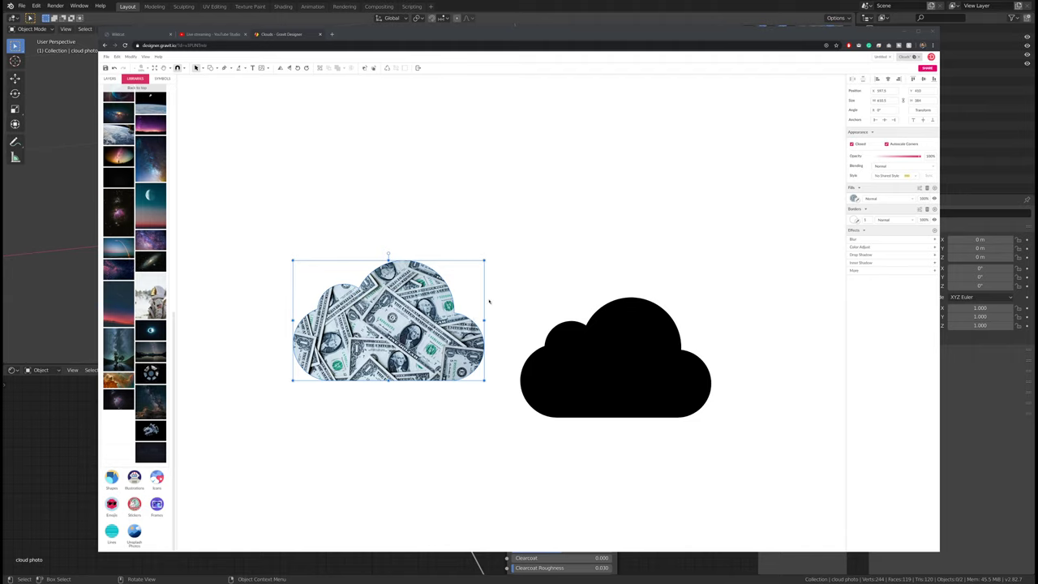
Step: Move the cloud curve in top view to about X 0.542 m, Y -1.204 m
{"action": "key", "text": "KP_7"}
{"action": "scroll", "coordinate": [512, 297], "scroll_direction": "up", "scroll_amount": 3}
{"action": "left_click", "coordinate": [292, 204]}
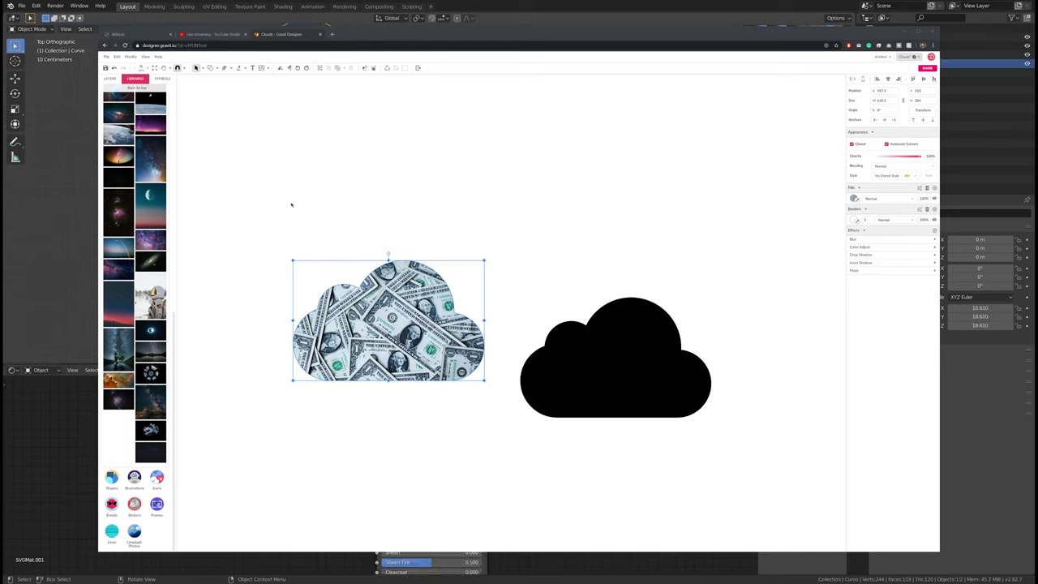
{"action": "key", "text": "g"}
{"action": "key", "text": "Return"}
{"action": "scroll", "coordinate": [423, 195], "scroll_direction": "up", "scroll_amount": 3}
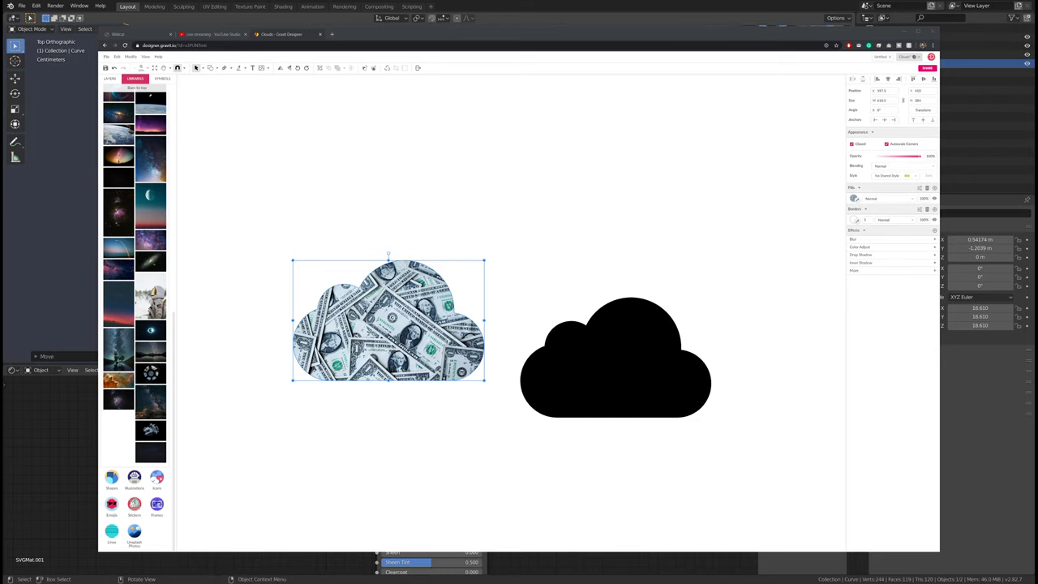
Step: Compare the vector cloud curve and the cloud photo plane in top view, both close up and from farther away
{"action": "key", "text": "alt+a"}
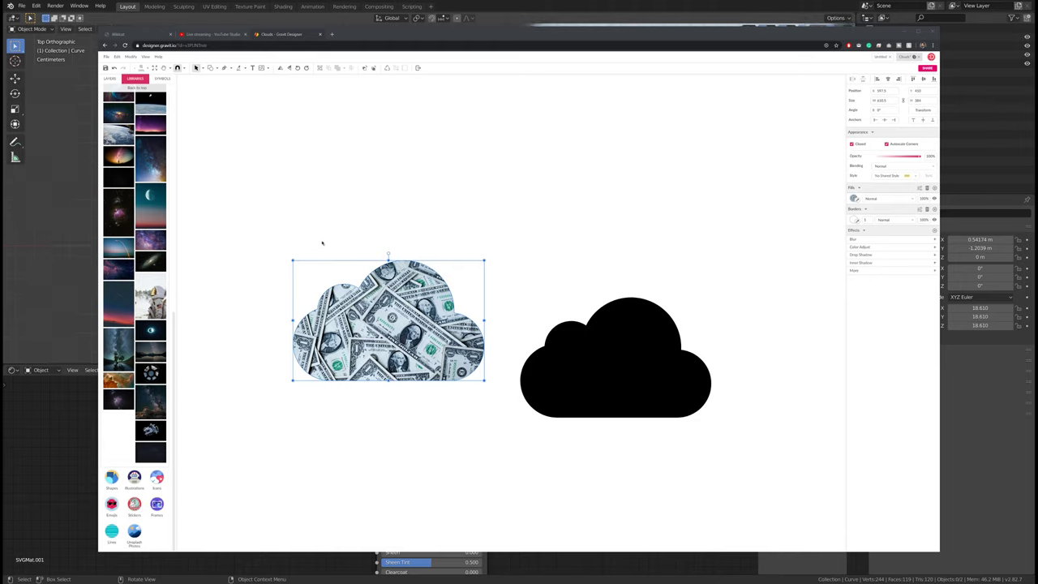
{"action": "scroll", "coordinate": [316, 268], "scroll_direction": "down", "scroll_amount": 3}
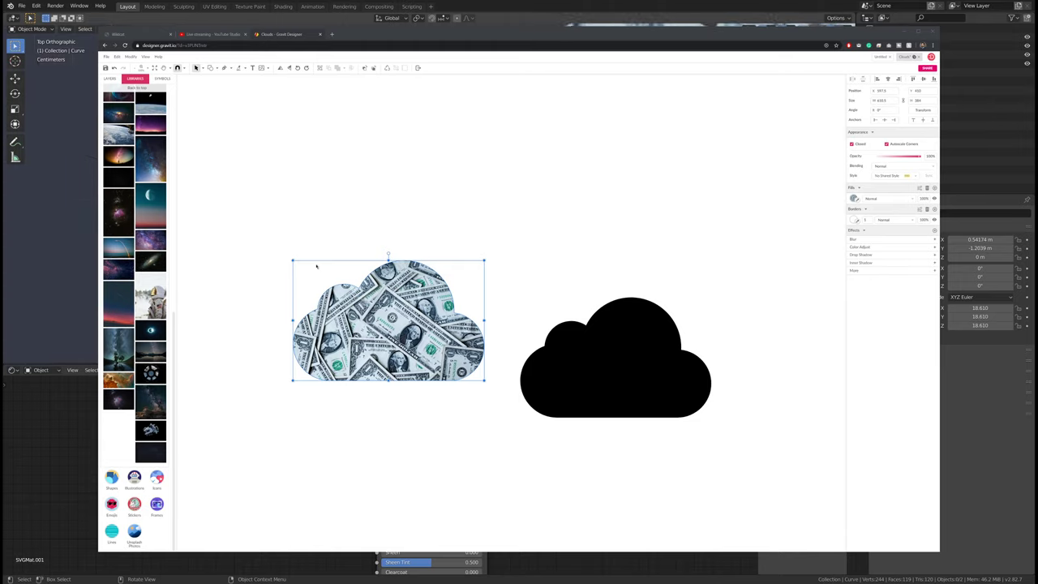
{"action": "scroll", "coordinate": [316, 267], "scroll_direction": "down", "scroll_amount": 3}
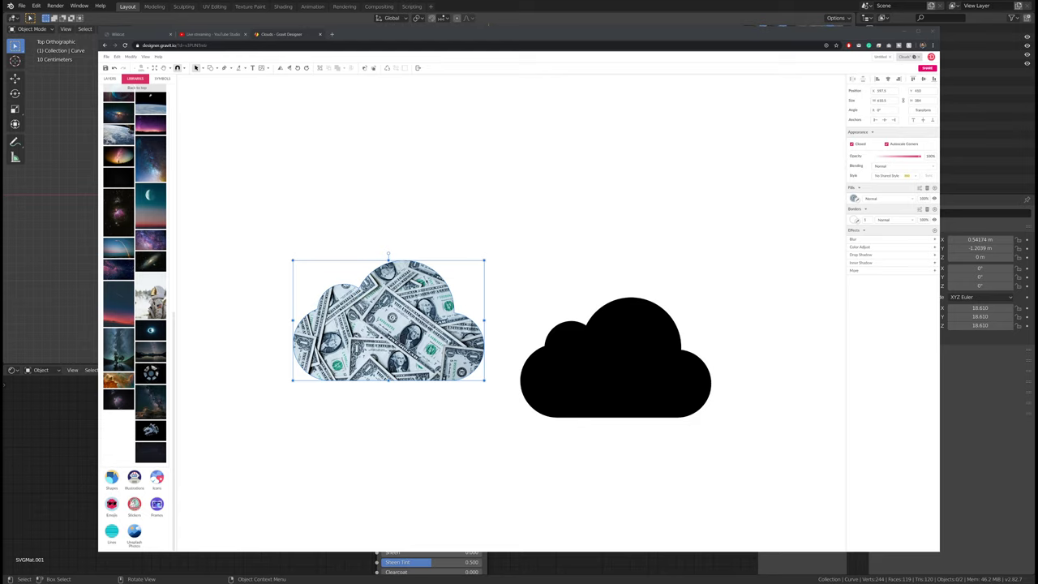
{"action": "left_click", "coordinate": [980, 46]}
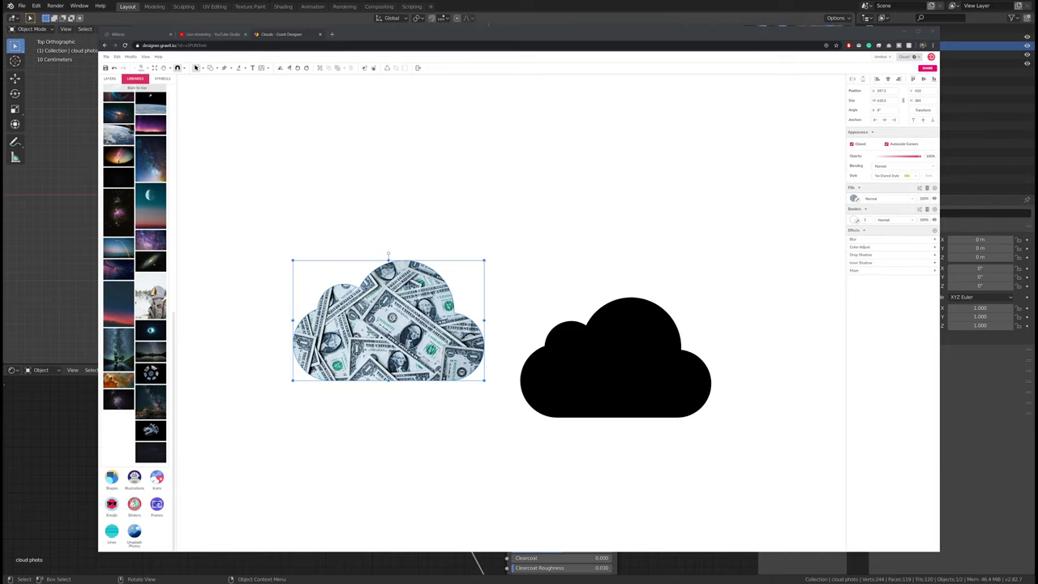
{"action": "scroll", "coordinate": [519, 195], "scroll_direction": "down", "scroll_amount": 2}
{"action": "key", "text": "alt+a"}
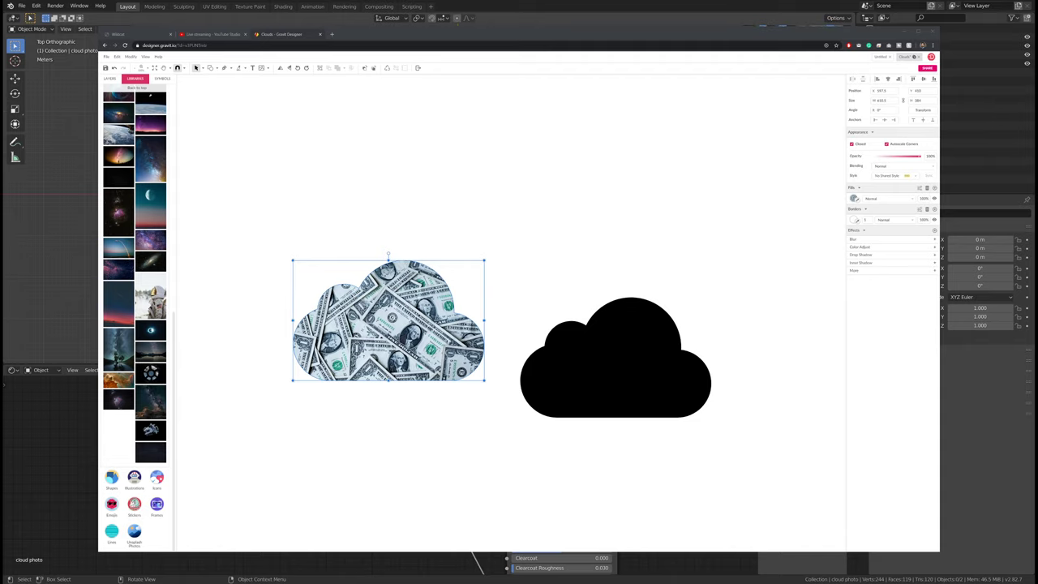
{"action": "scroll", "coordinate": [518, 292], "scroll_direction": "up", "scroll_amount": 2}
{"action": "scroll", "coordinate": [364, 252], "scroll_direction": "up", "scroll_amount": 2}
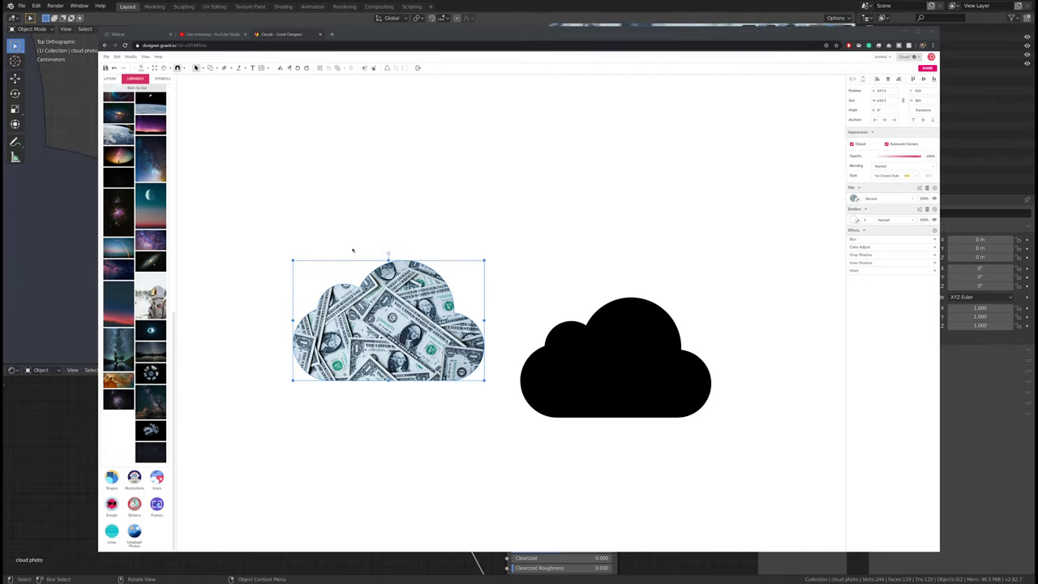
Step: Inspect the geometry of the cloud photo plane and the cloud curve, each in Edit Mode
{"action": "middle_click_drag", "start_coordinate": [351, 239], "coordinate": [426, 240]}
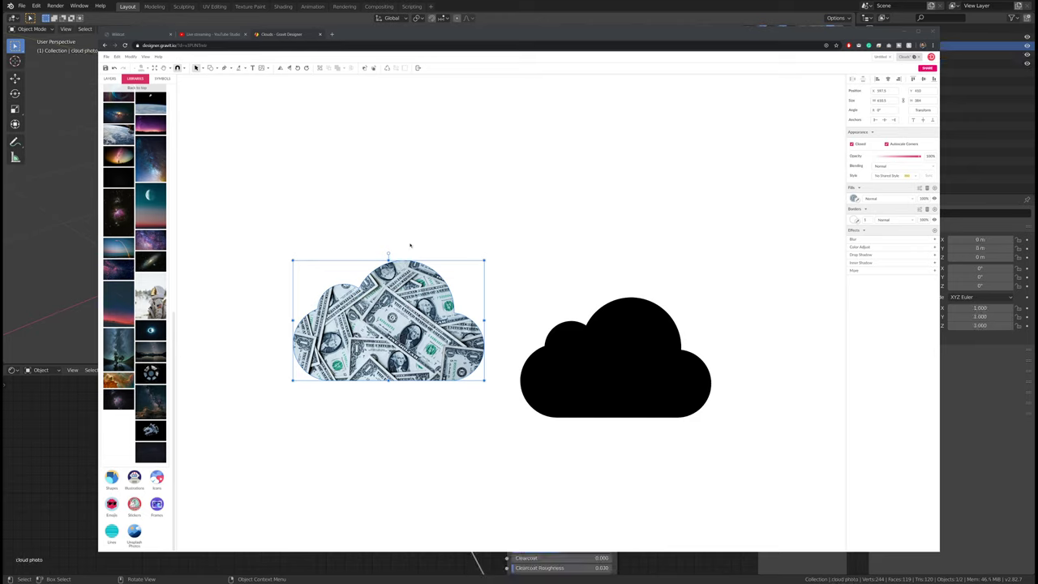
{"action": "key", "text": "Tab"}
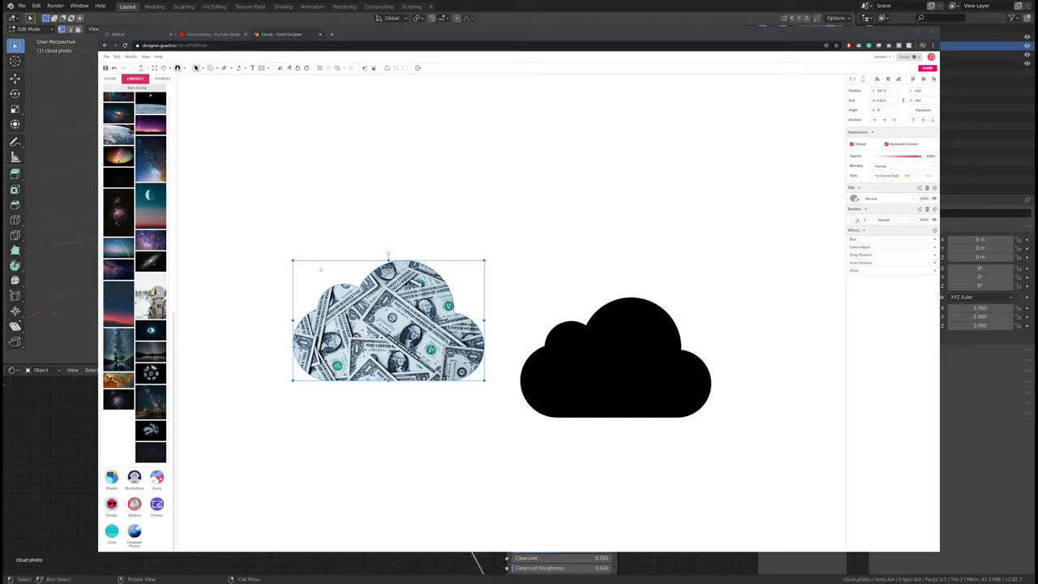
{"action": "key", "text": "Tab"}
{"action": "left_click", "coordinate": [317, 272]}
{"action": "key", "text": "Tab"}
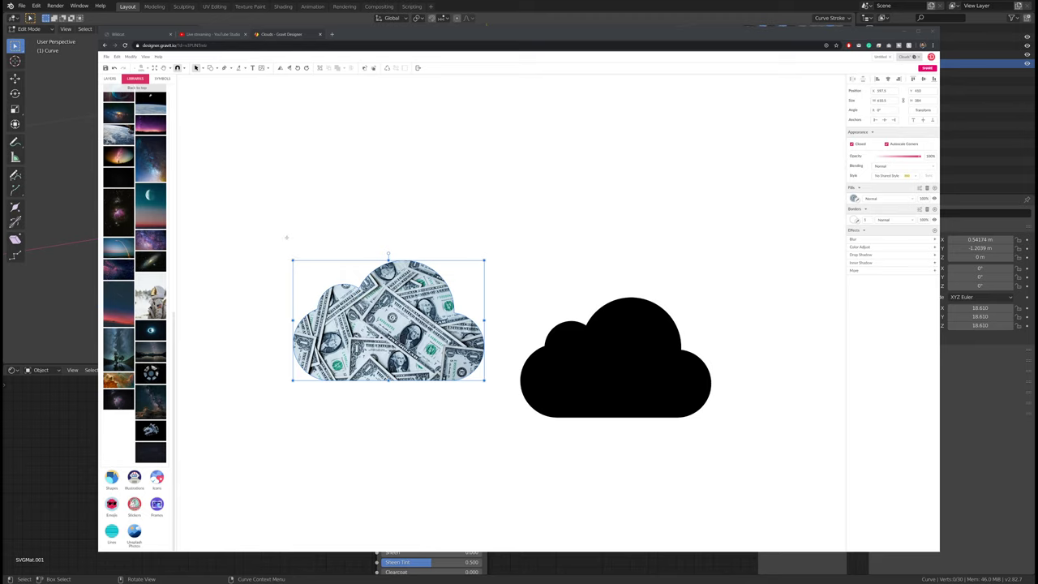
Step: Move one control point of the cloud curve in Edit Mode and return to Object Mode
{"action": "left_click", "coordinate": [288, 239]}
{"action": "key", "text": "g"}
{"action": "left_click", "coordinate": [308, 220]}
{"action": "key", "text": "Tab"}
Step: Move one corner vertex of the cloud photo plane in Edit Mode and return to Object Mode
{"action": "left_click", "coordinate": [449, 254]}
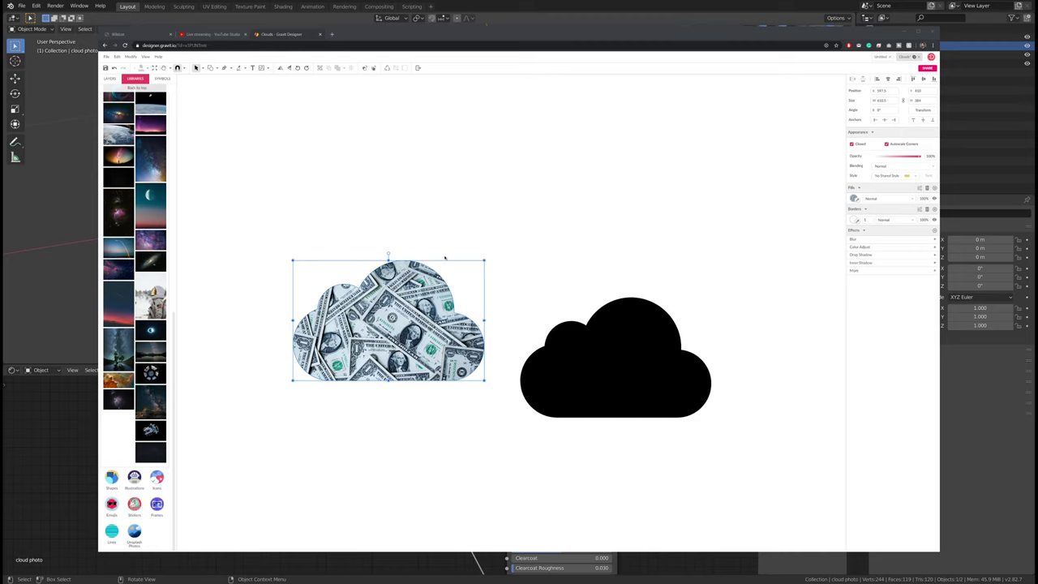
{"action": "key", "text": "Tab"}
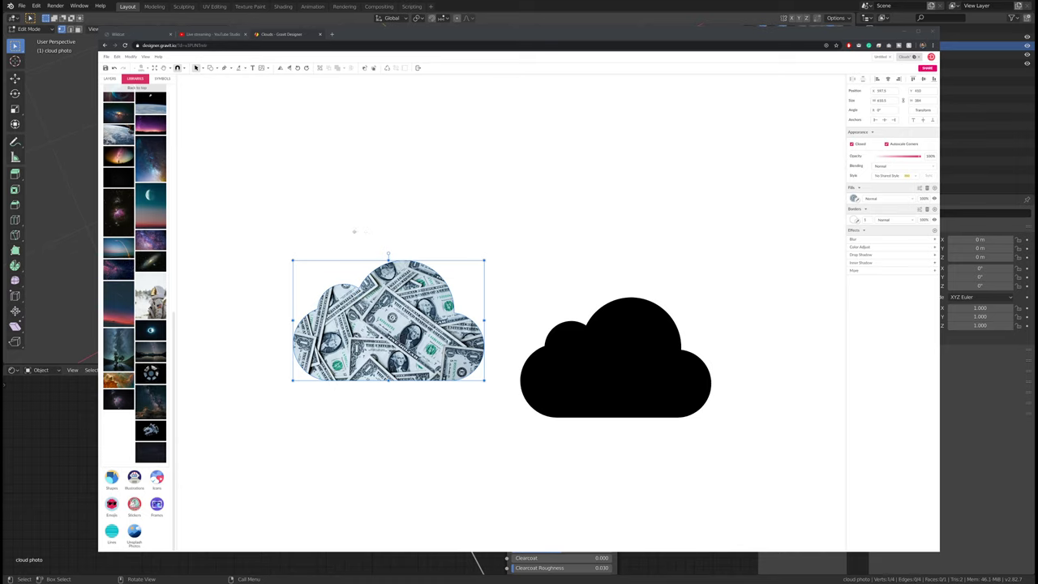
{"action": "key", "text": "g"}
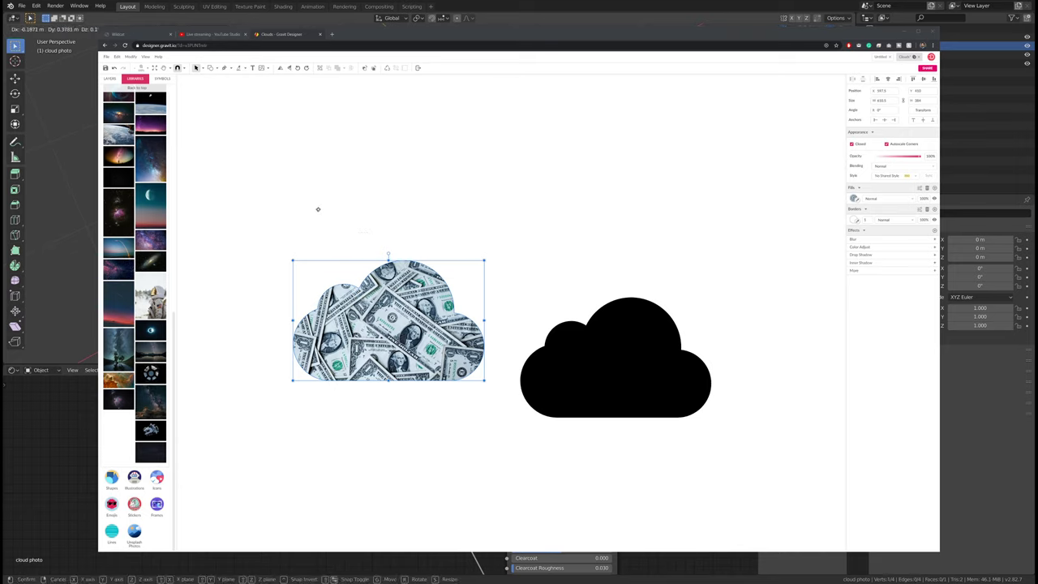
{"action": "left_click", "coordinate": [350, 238]}
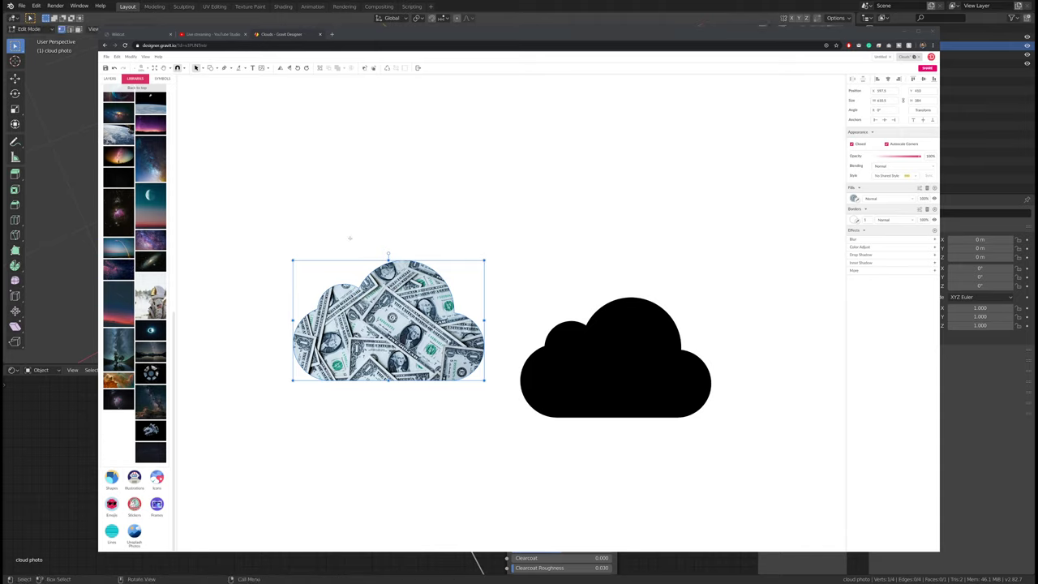
{"action": "key", "text": "Tab"}
Step: Add a Solidify modifier to the cloud curve
{"action": "left_click", "coordinate": [701, 300]}
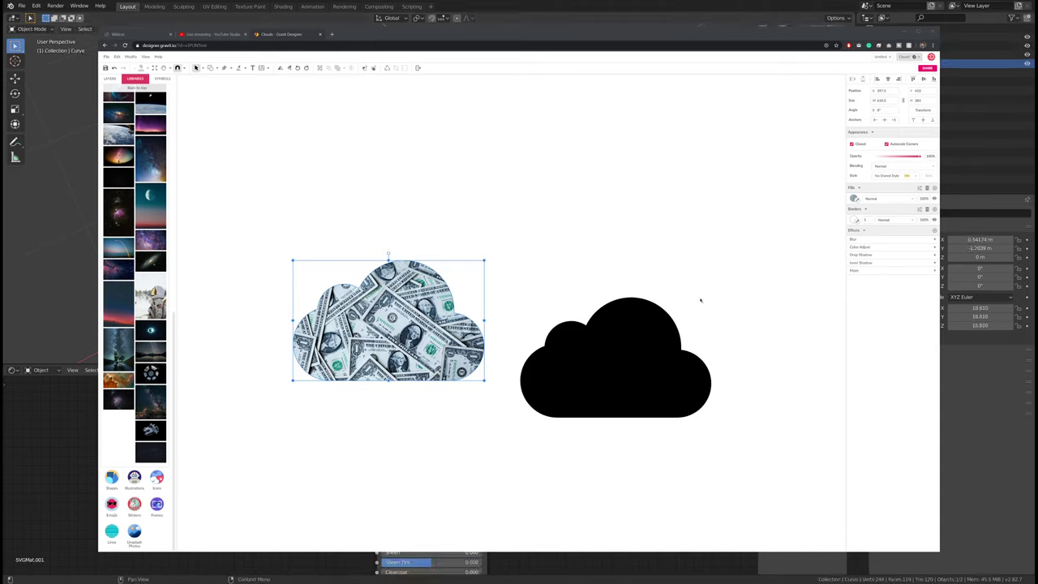
{"action": "left_click", "coordinate": [667, 362]}
{"action": "left_click", "coordinate": [706, 284]}
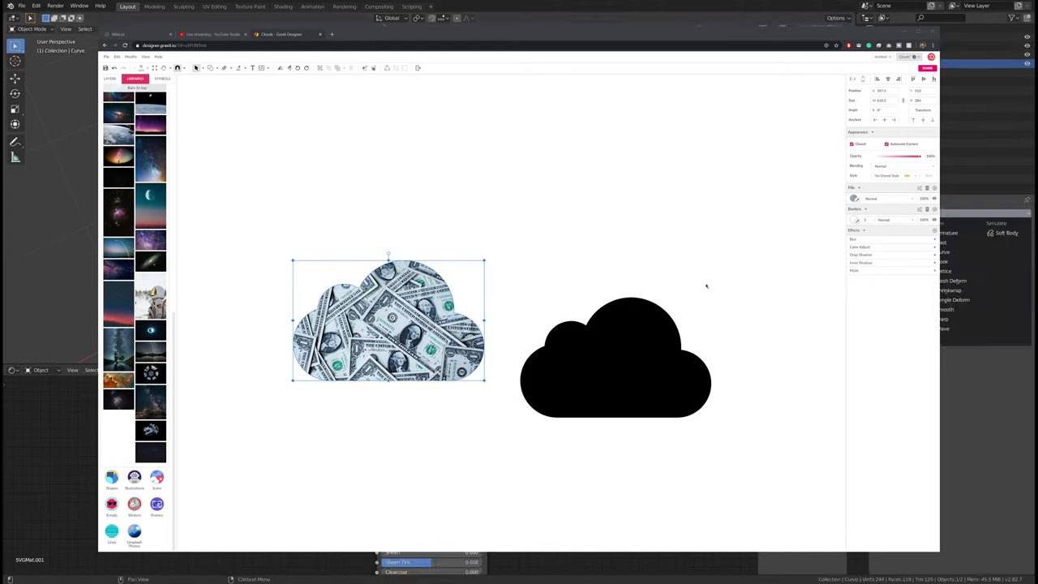
{"action": "left_click", "coordinate": [691, 362]}
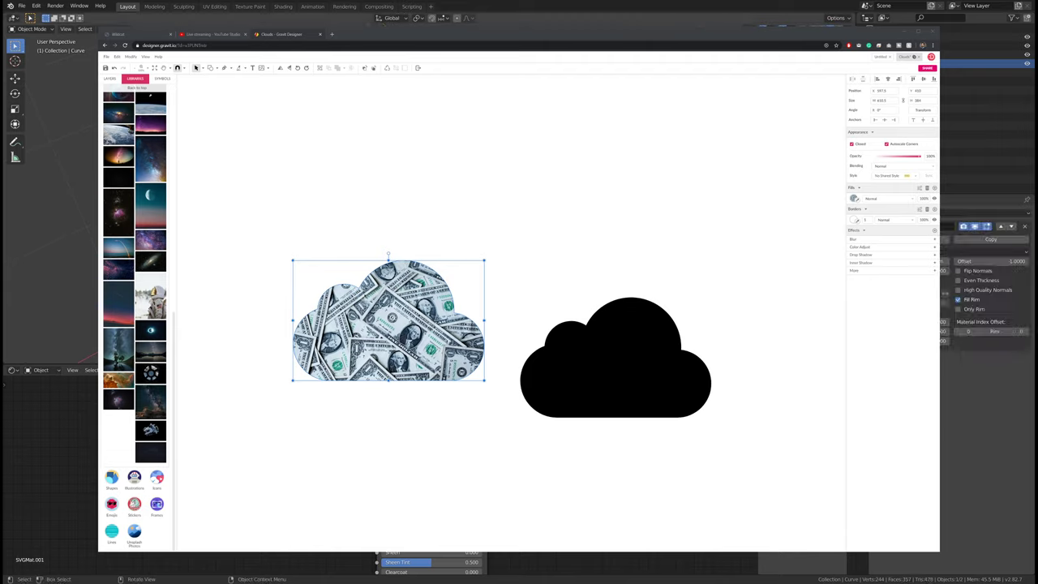
Step: Try adding a Solidify modifier to the cloud photo plane for comparison
{"action": "left_click", "coordinate": [611, 262]}
{"action": "left_click", "coordinate": [711, 283]}
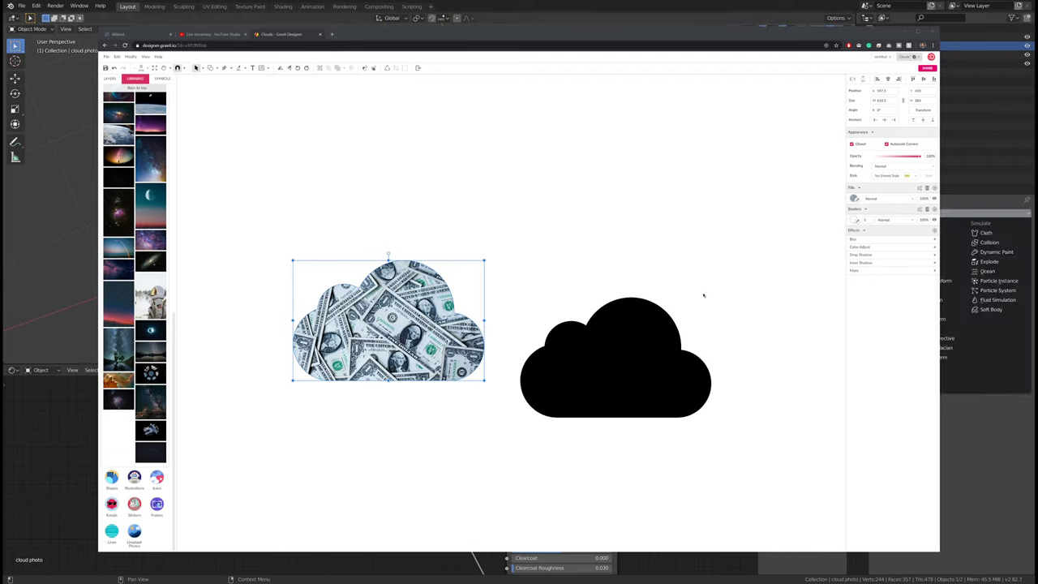
{"action": "left_click", "coordinate": [676, 381]}
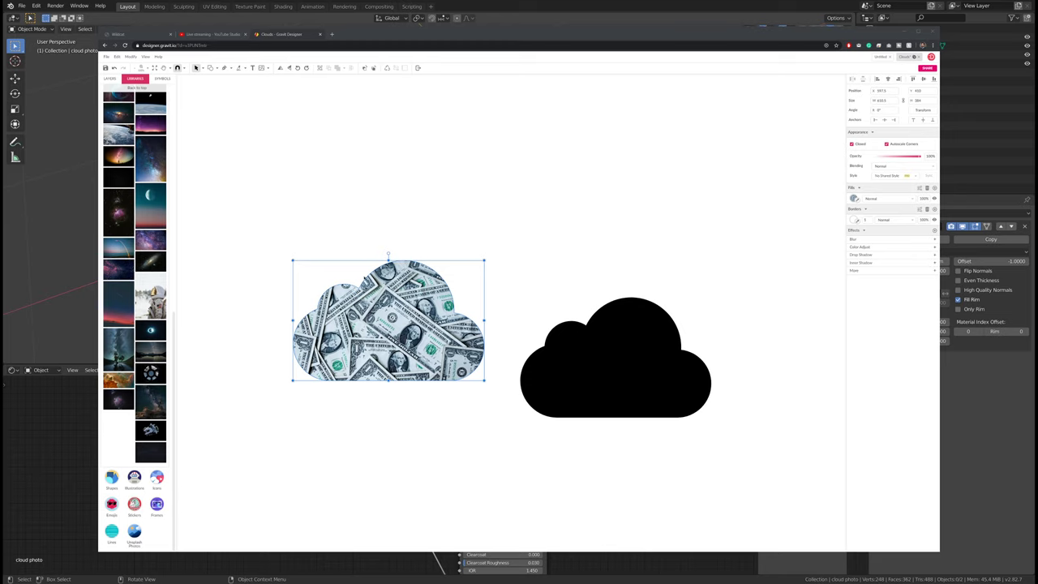
Step: Move the cloud curve along the X axis to about 2.07 m
{"action": "left_click", "coordinate": [455, 241]}
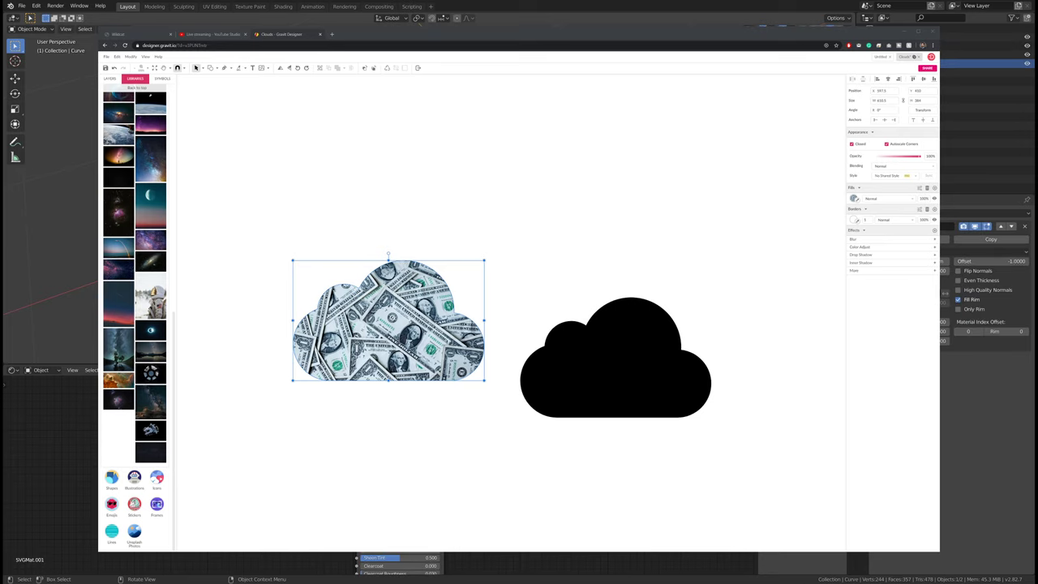
{"action": "key", "text": "g"}
{"action": "key", "text": "x"}
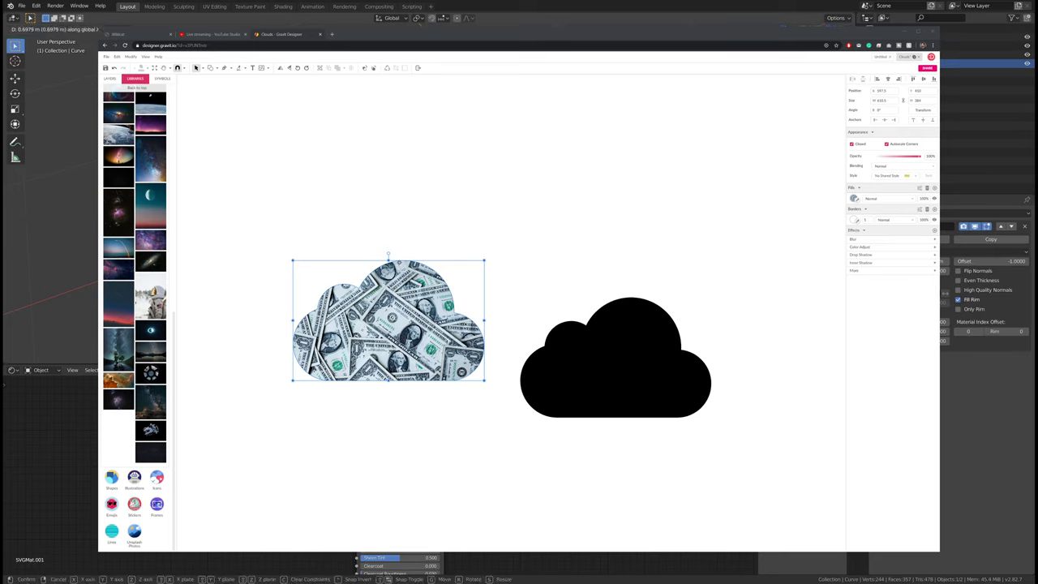
{"action": "left_click", "coordinate": [461, 241]}
Step: Scale the cloud photo plane uniformly by eye
{"action": "left_click", "coordinate": [522, 256]}
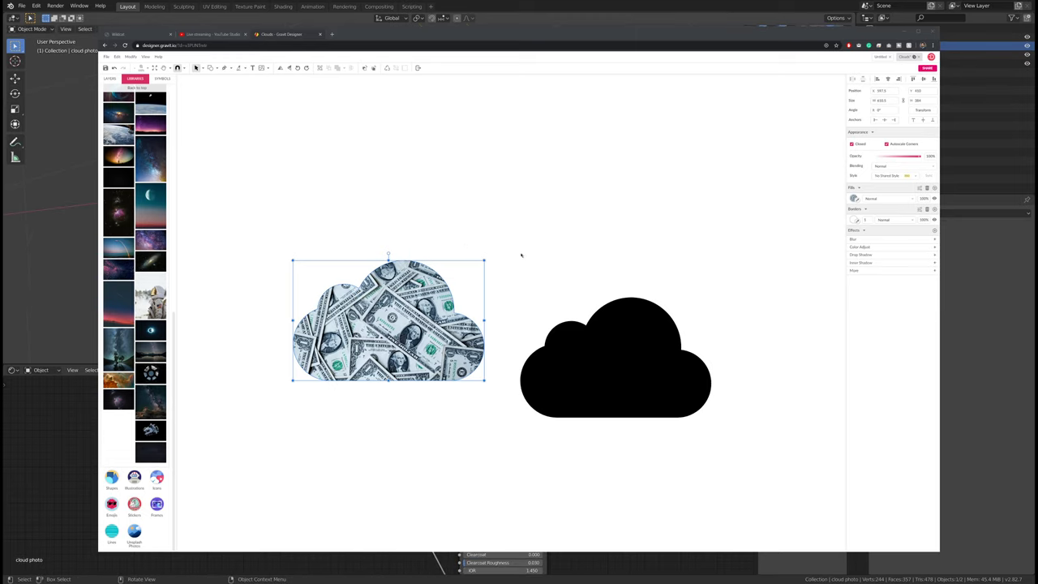
{"action": "key", "text": "s"}
{"action": "key", "text": "Return"}
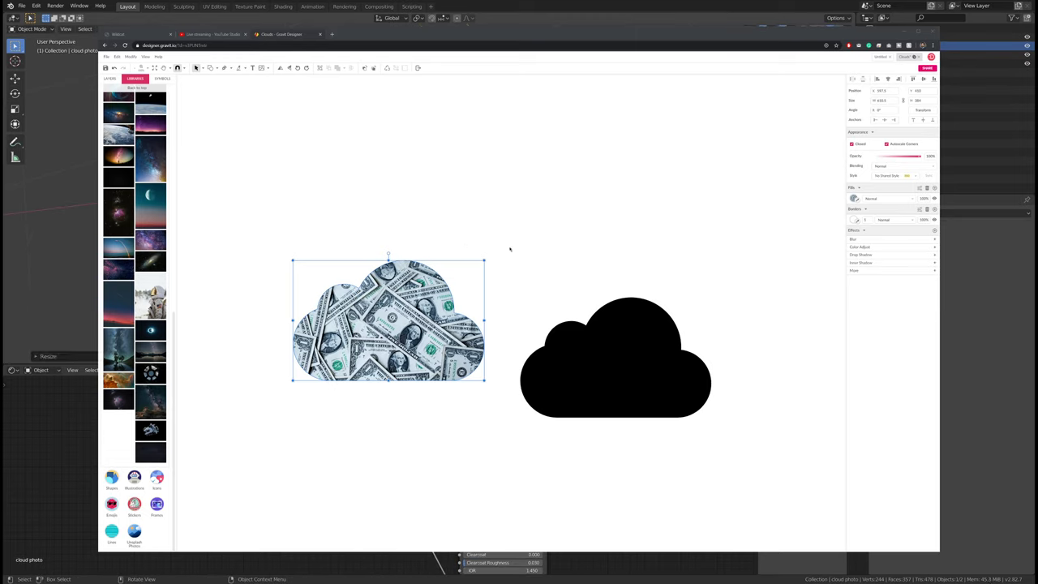
Step: Shift the cloud photo plane along X by about -0.073 m in top view and undo the last change
{"action": "key", "text": "KP_5"}
{"action": "key", "text": "KP_7"}
{"action": "key", "text": "g"}
{"action": "key", "text": "x"}
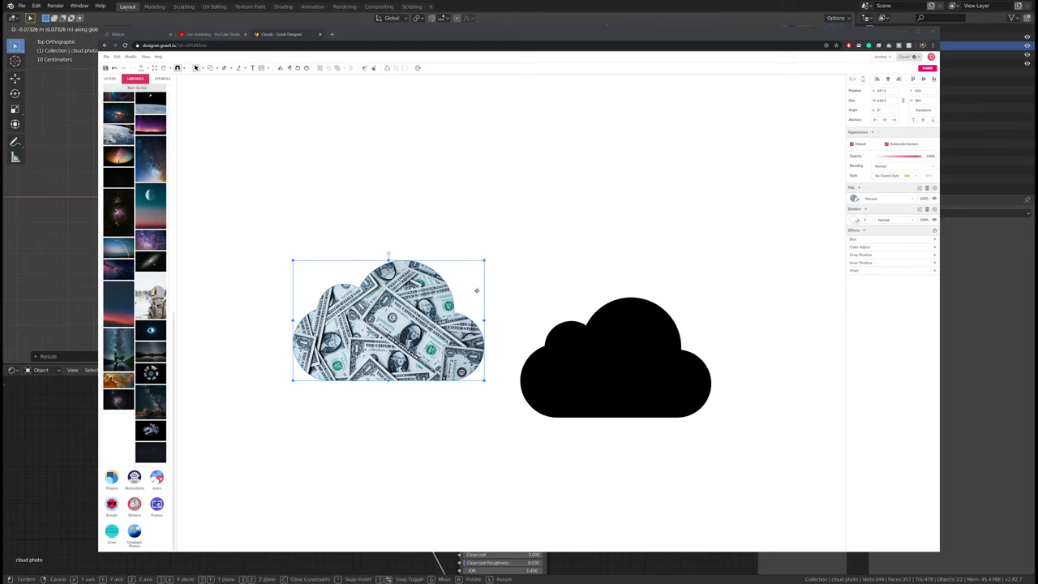
{"action": "key", "text": "Return"}
{"action": "key", "text": "ctrl+z"}
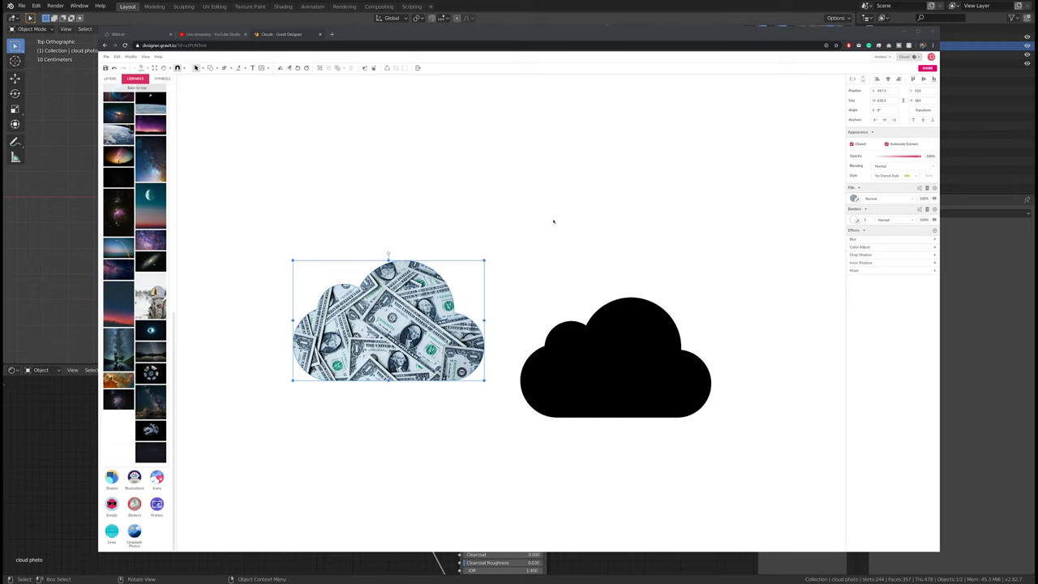
Step: Rescale the cloud photo plane uniformly to about 0.909 and check it from an angled view
{"action": "key", "text": "s"}
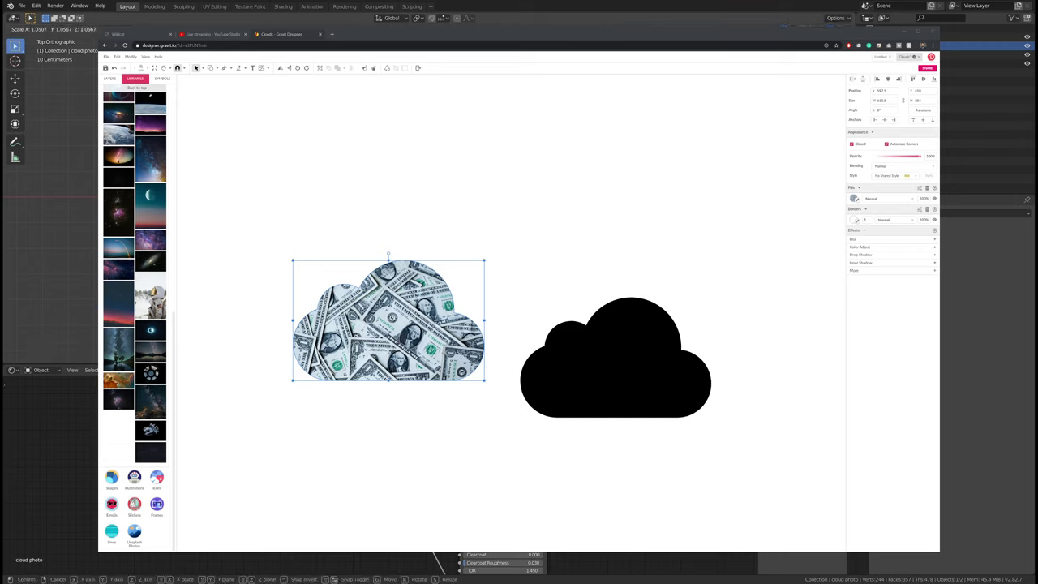
{"action": "left_click", "coordinate": [313, 259]}
{"action": "left_click", "coordinate": [279, 285]}
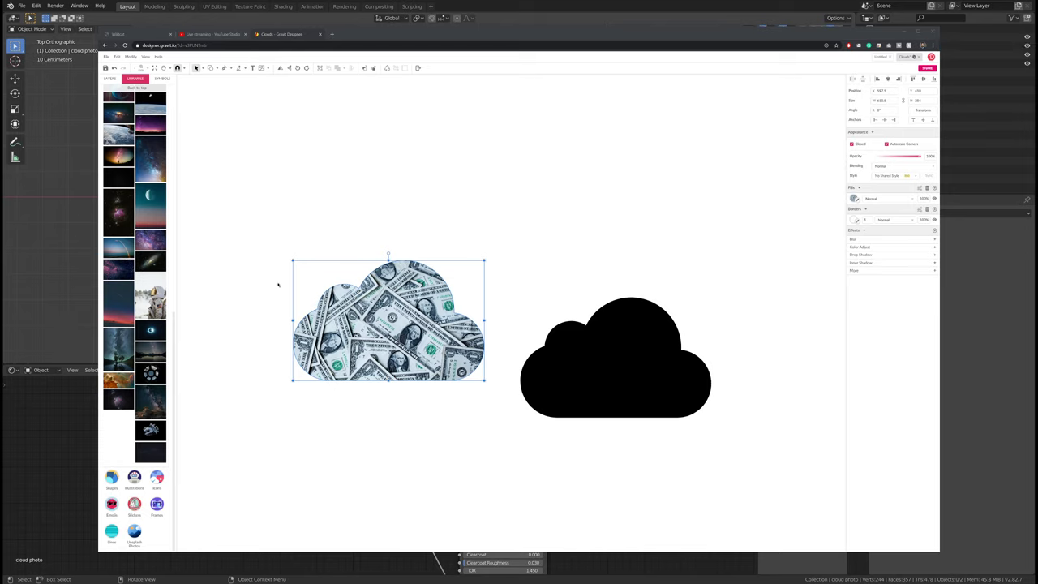
{"action": "middle_click_drag", "start_coordinate": [278, 285], "coordinate": [291, 258]}
{"action": "middle_click_drag", "start_coordinate": [449, 257], "coordinate": [449, 300]}
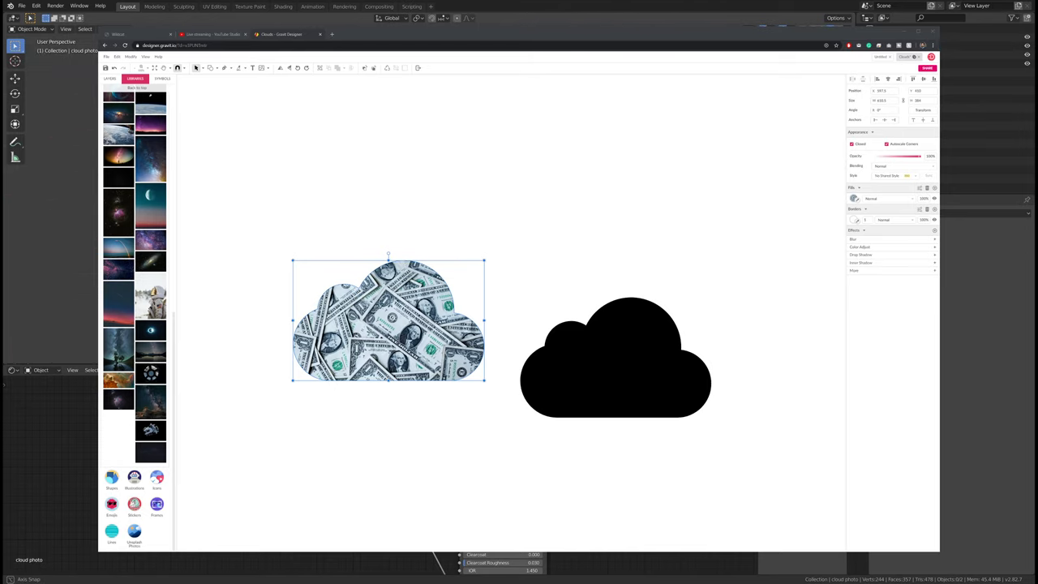
Step: Set the cloud curve's X and Y location to 0 m
{"action": "left_click", "coordinate": [982, 64]}
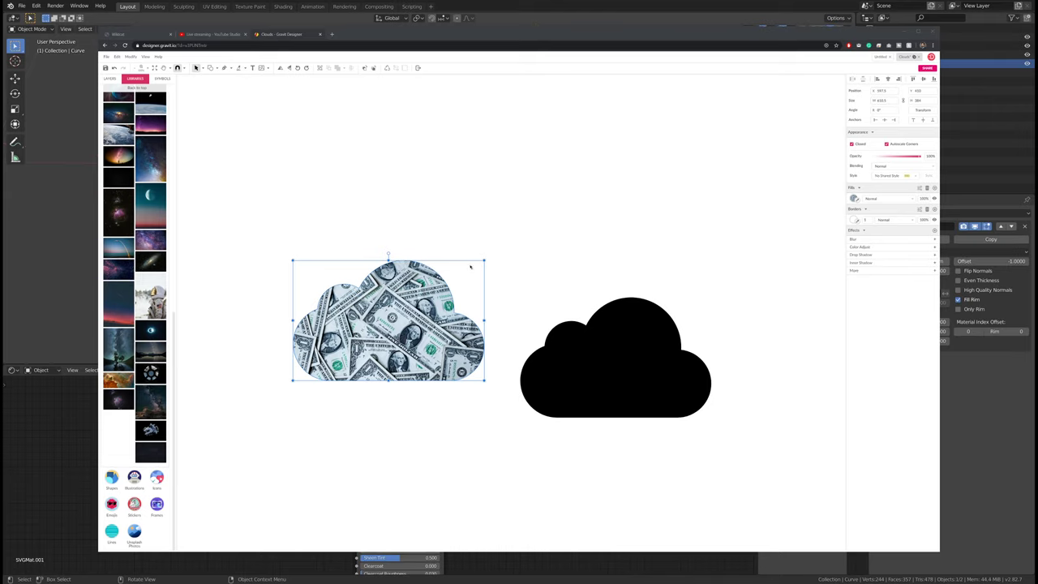
{"action": "left_click", "coordinate": [866, 295]}
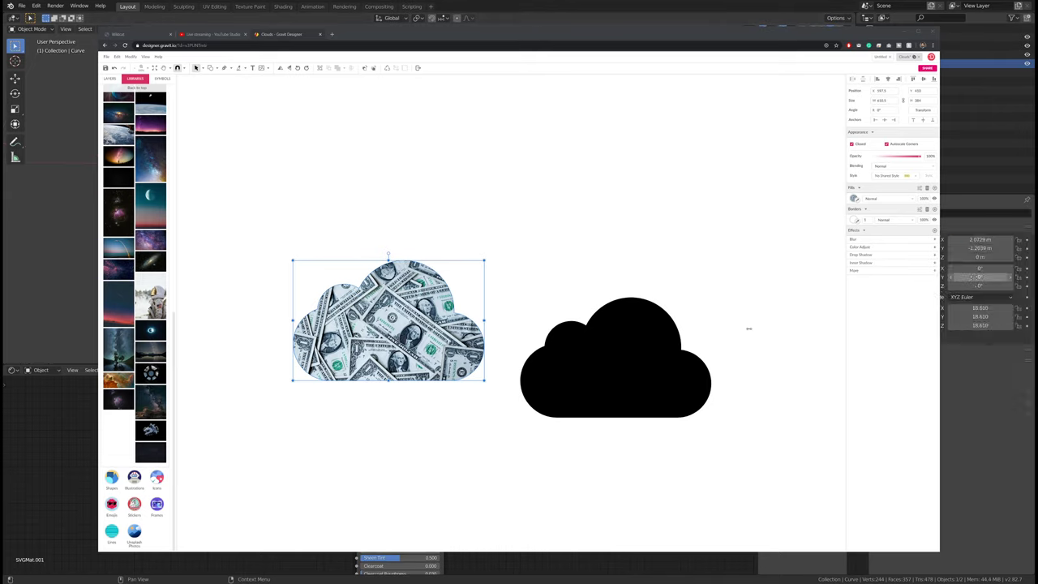
{"action": "left_click", "coordinate": [980, 239]}
{"action": "type", "text": "0"}
{"action": "key", "text": "Tab"}
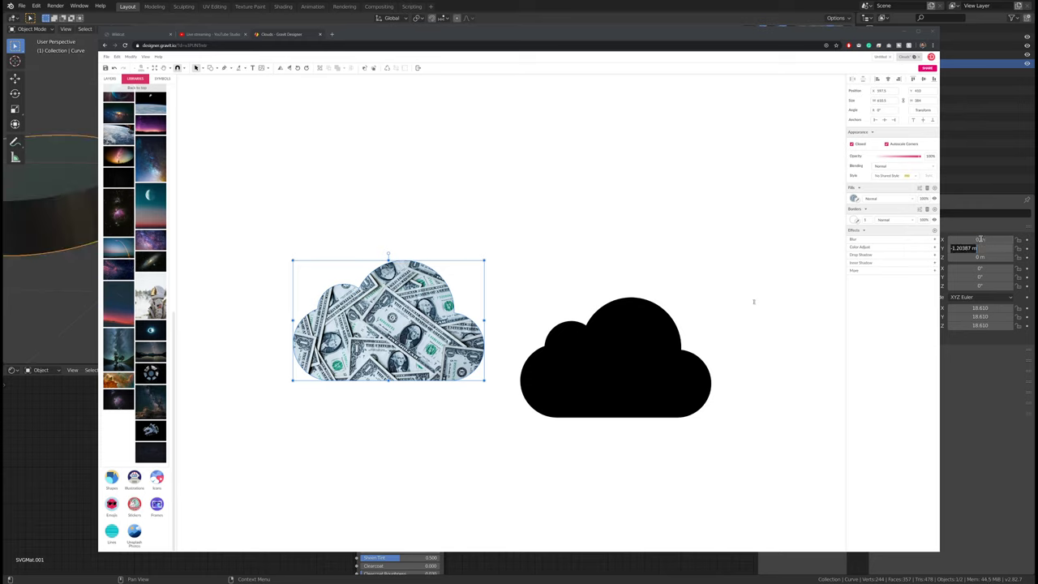
{"action": "type", "text": "0"}
{"action": "key", "text": "Return"}
Step: Set the cloud photo plane's X location to 0 m and reset its scale to 1
{"action": "left_click", "coordinate": [493, 283]}
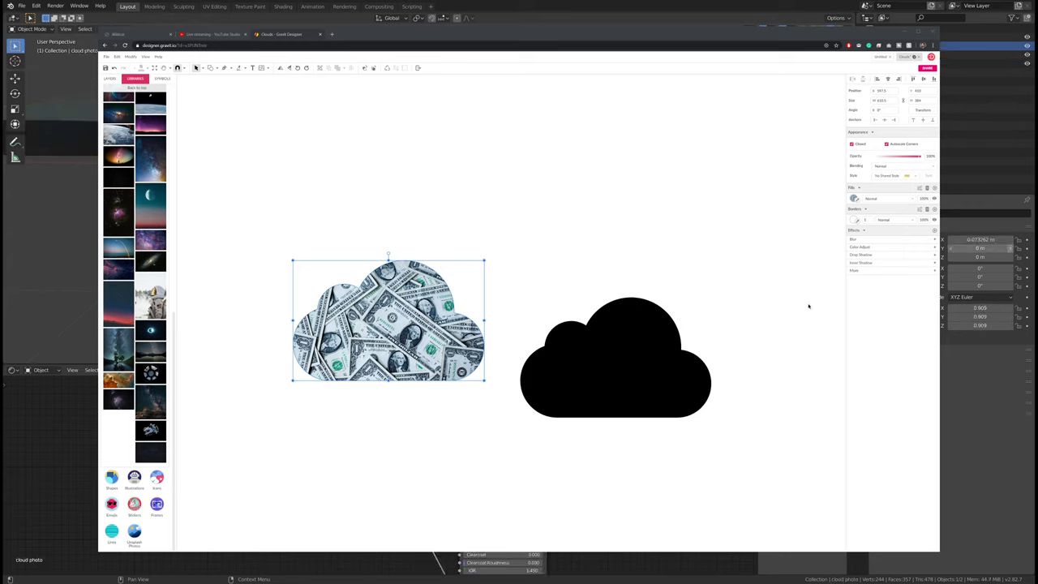
{"action": "left_click", "coordinate": [980, 239]}
{"action": "type", "text": "0"}
{"action": "key", "text": "Return"}
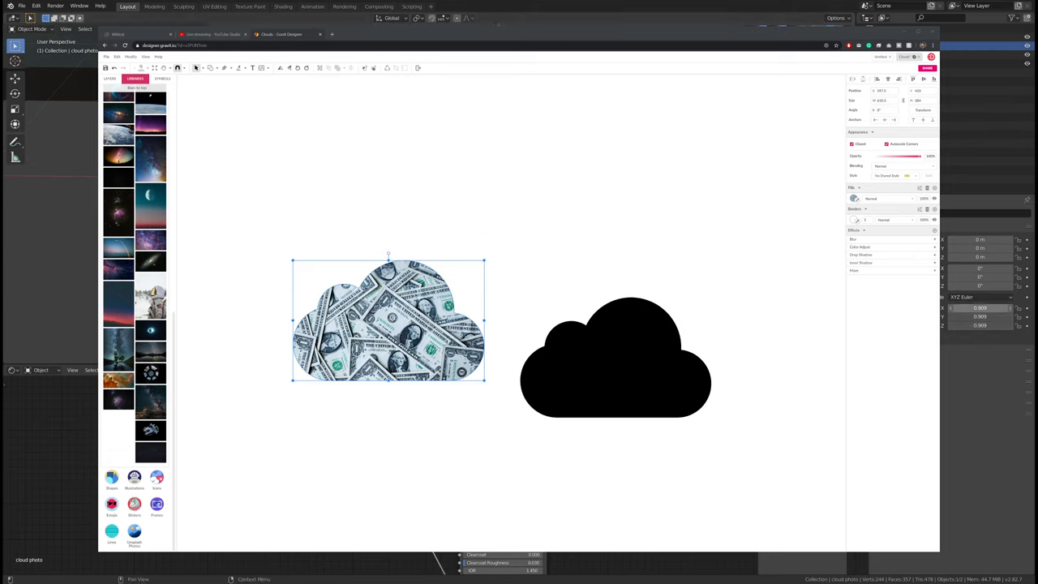
{"action": "key", "text": "alt+s"}
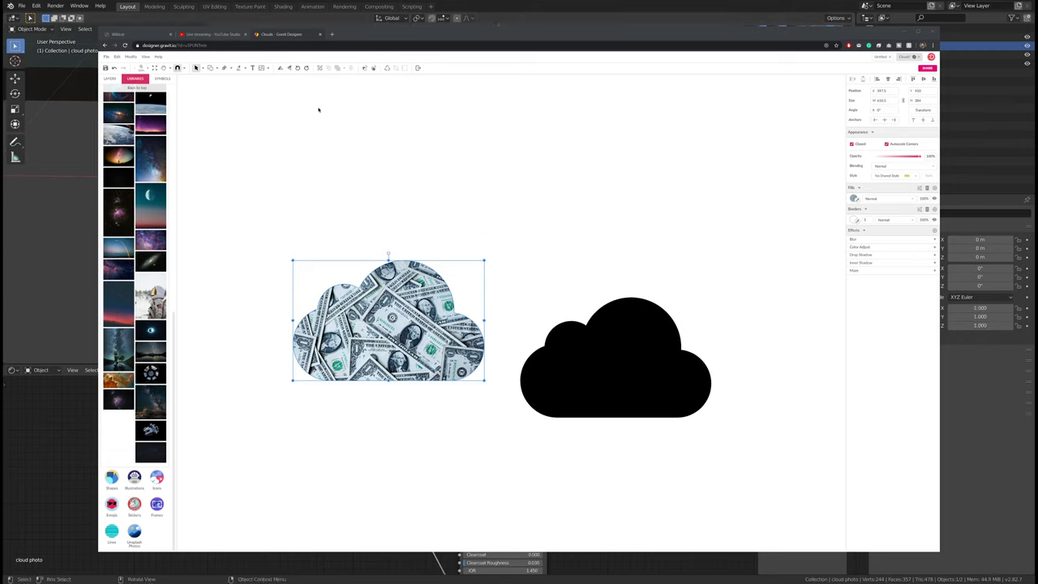
Step: Delete all objects from the scene, including the cloud curve and the photo plane
{"action": "left_click", "coordinate": [188, 190]}
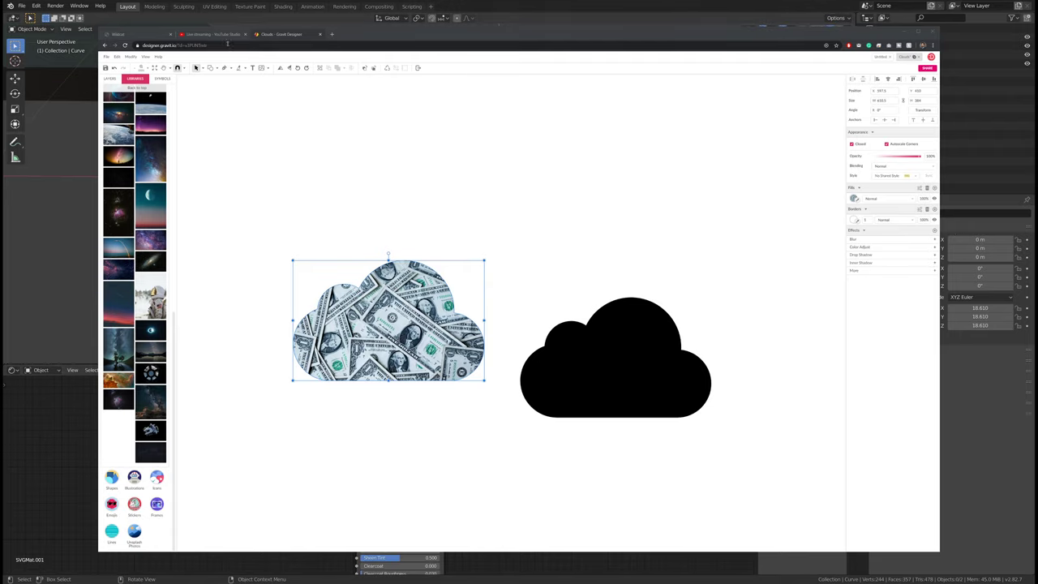
{"action": "left_click", "coordinate": [199, 34]}
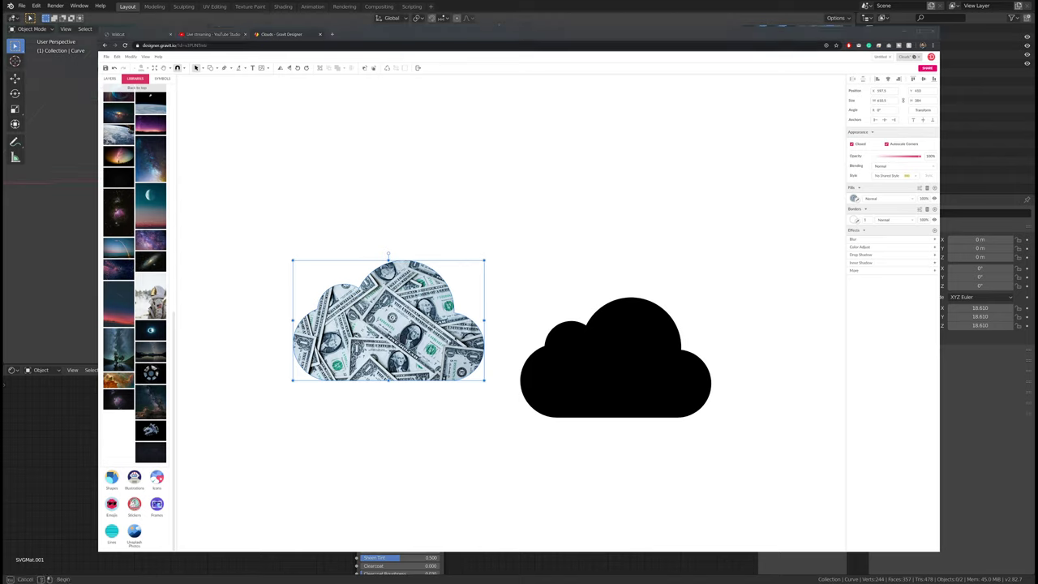
{"action": "key", "text": "a"}
{"action": "key", "text": "Delete"}
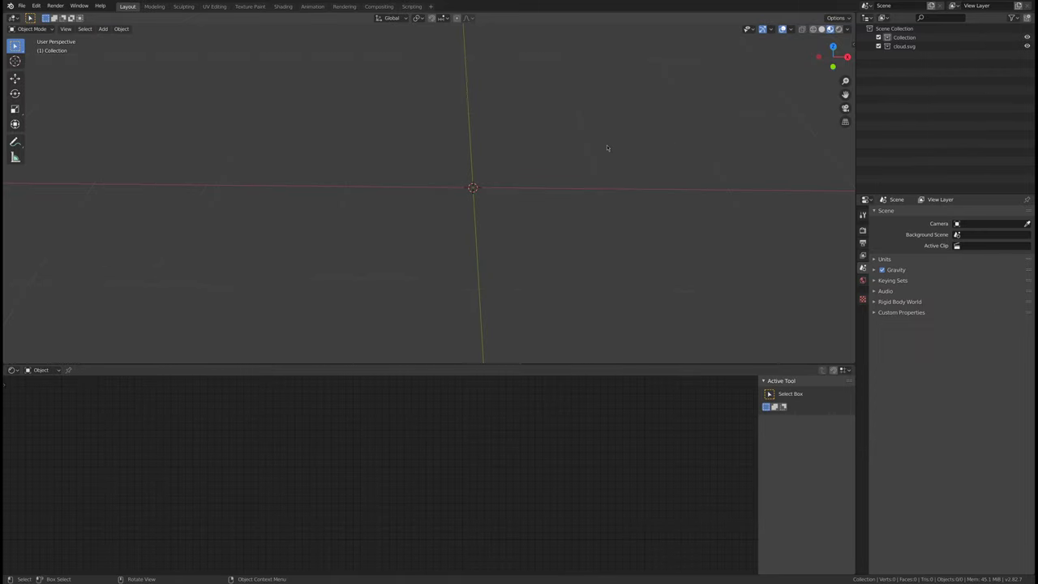
Step: Import cloud.svg from the Downloads folder as a Scalable Vector Graphics file
{"action": "middle_click_drag", "start_coordinate": [530, 154], "coordinate": [508, 152]}
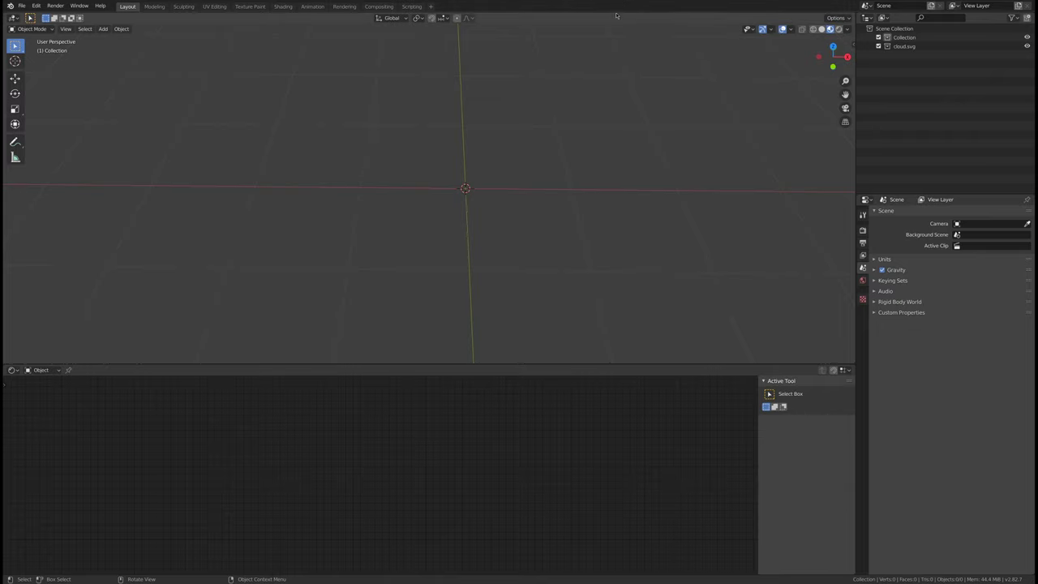
{"action": "middle_click_drag", "start_coordinate": [380, 93], "coordinate": [478, 132]}
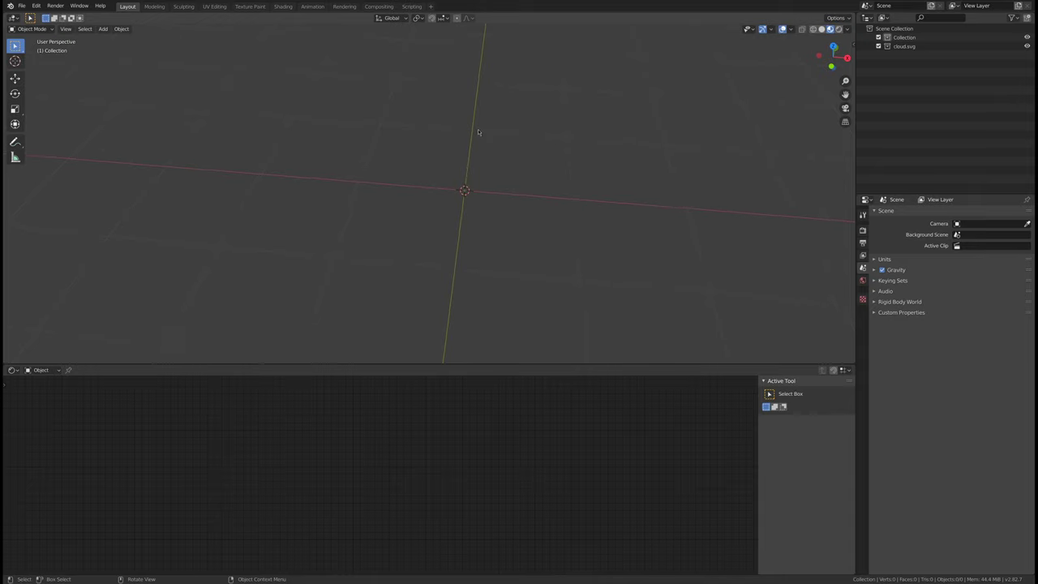
{"action": "left_click", "coordinate": [22, 5]}
{"action": "mouse_move", "coordinate": [57, 136]}
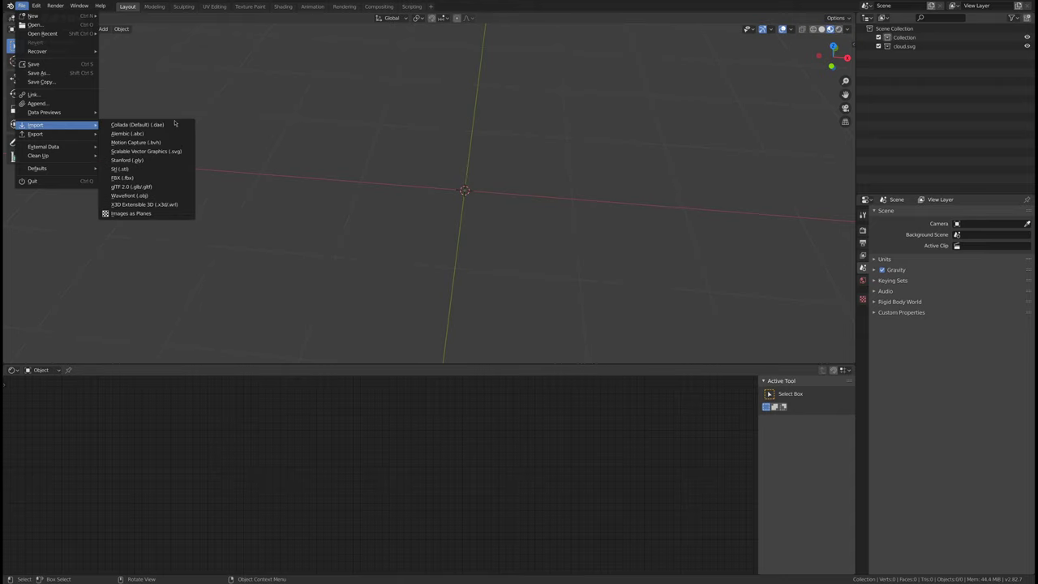
{"action": "left_click", "coordinate": [164, 152]}
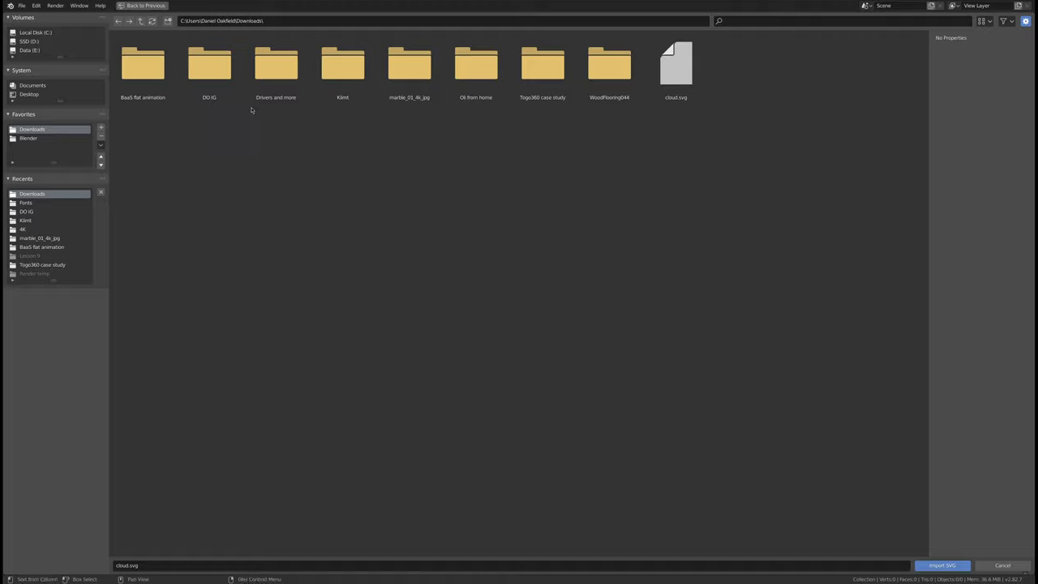
{"action": "double_click", "coordinate": [675, 71]}
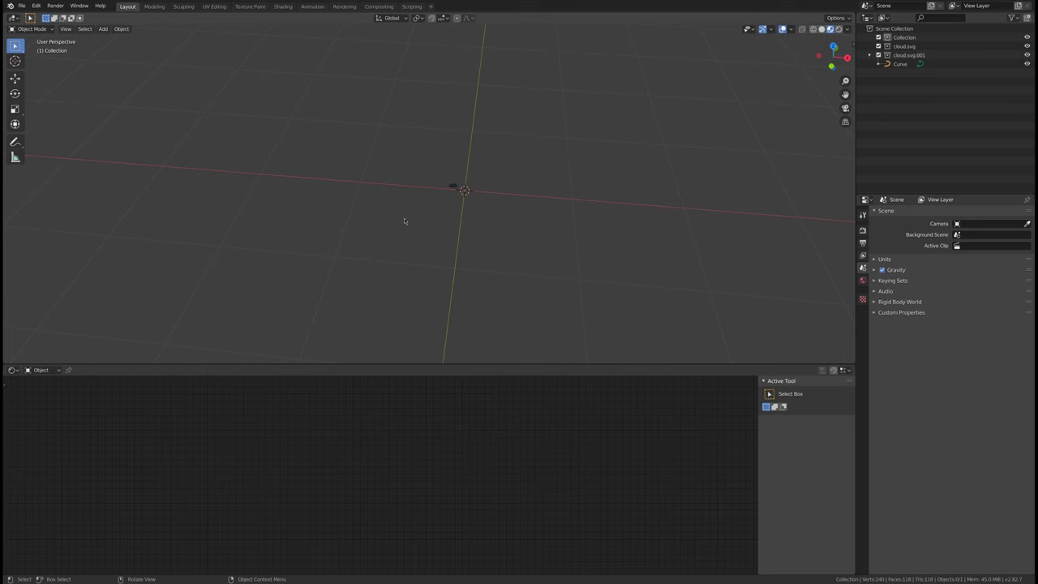
Step: Scale the imported cloud curve up uniformly by a factor of 10
{"action": "middle_click_drag", "start_coordinate": [424, 215], "coordinate": [376, 157]}
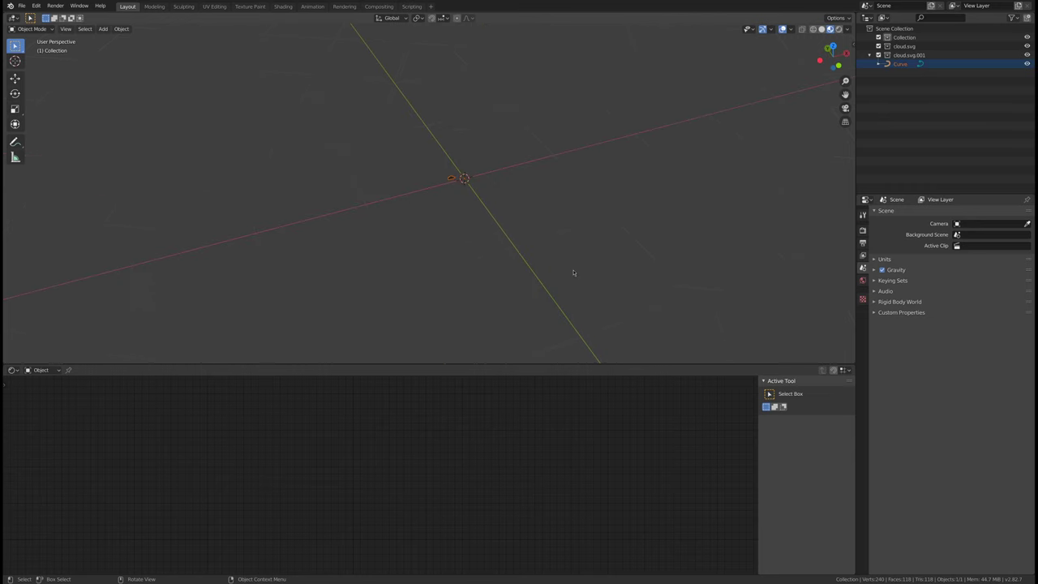
{"action": "key", "text": "s"}
{"action": "left_click", "coordinate": [154, 308]}
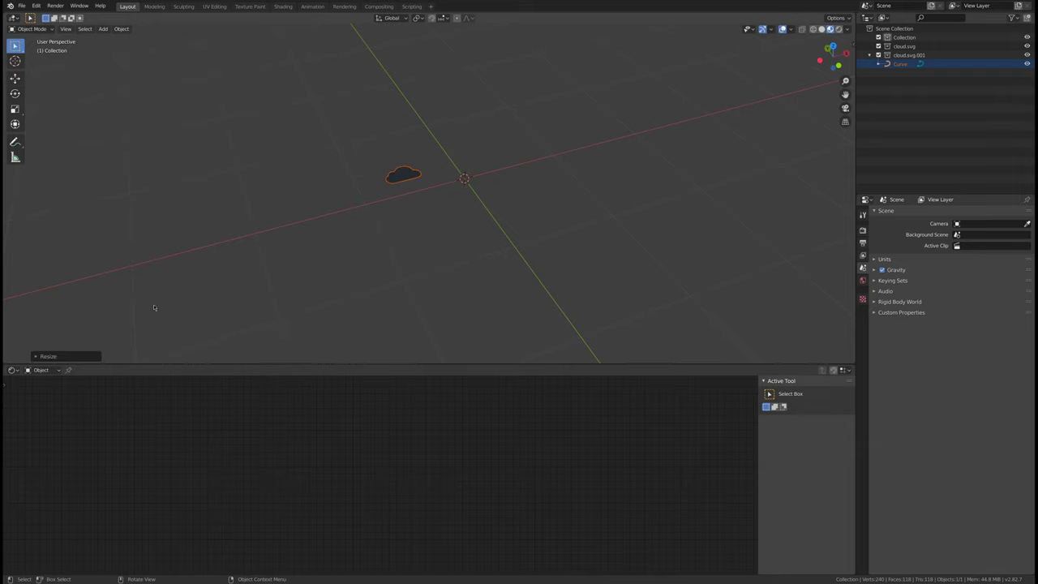
{"action": "key", "text": "s"}
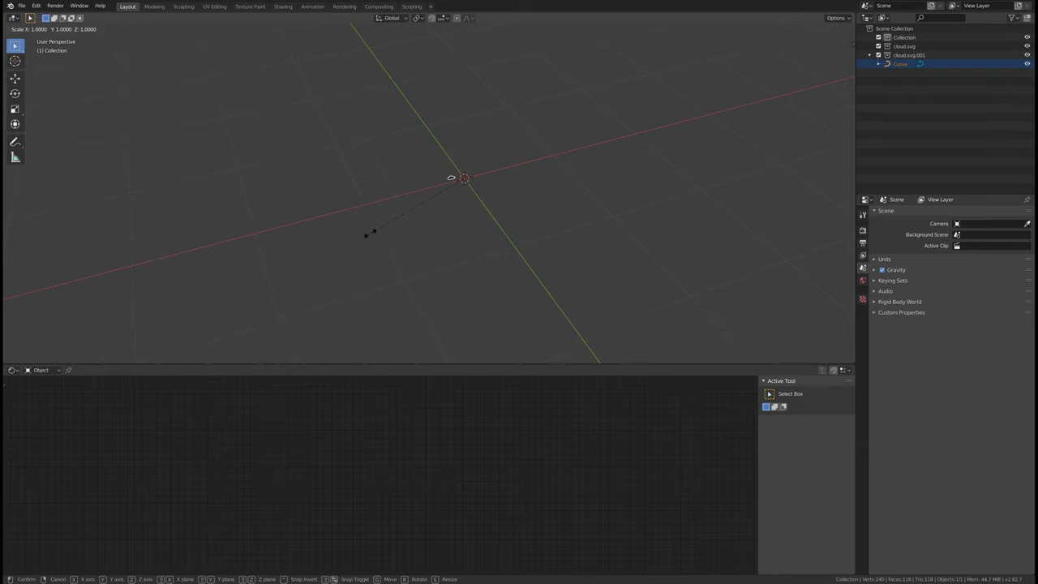
{"action": "left_click", "coordinate": [370, 236]}
Step: Set the cloud curve's origin to its geometry
{"action": "right_click", "coordinate": [339, 175]}
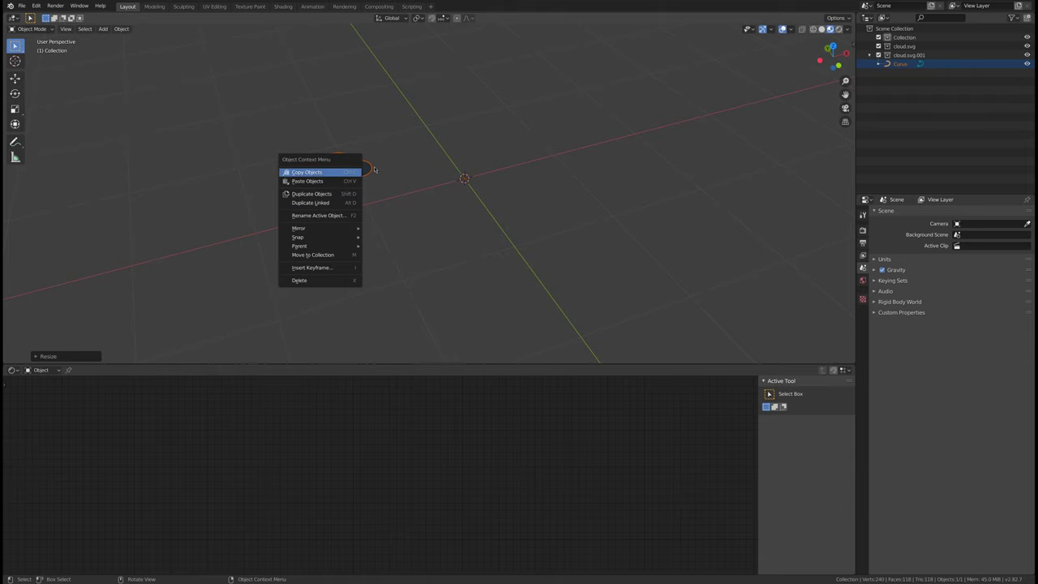
{"action": "left_click", "coordinate": [369, 169]}
{"action": "right_click", "coordinate": [347, 167]}
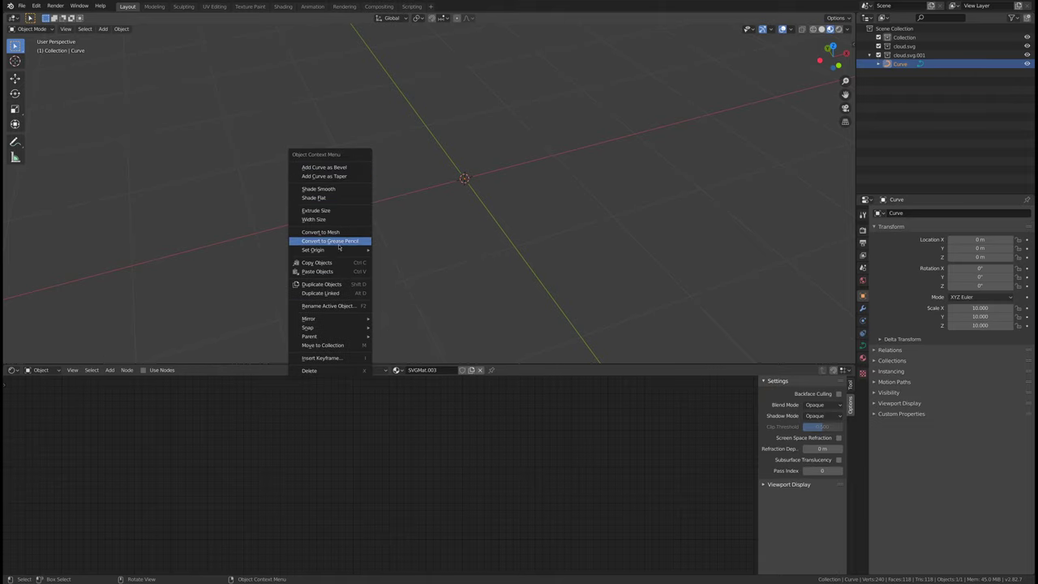
{"action": "mouse_move", "coordinate": [339, 249]}
{"action": "left_click", "coordinate": [401, 260]}
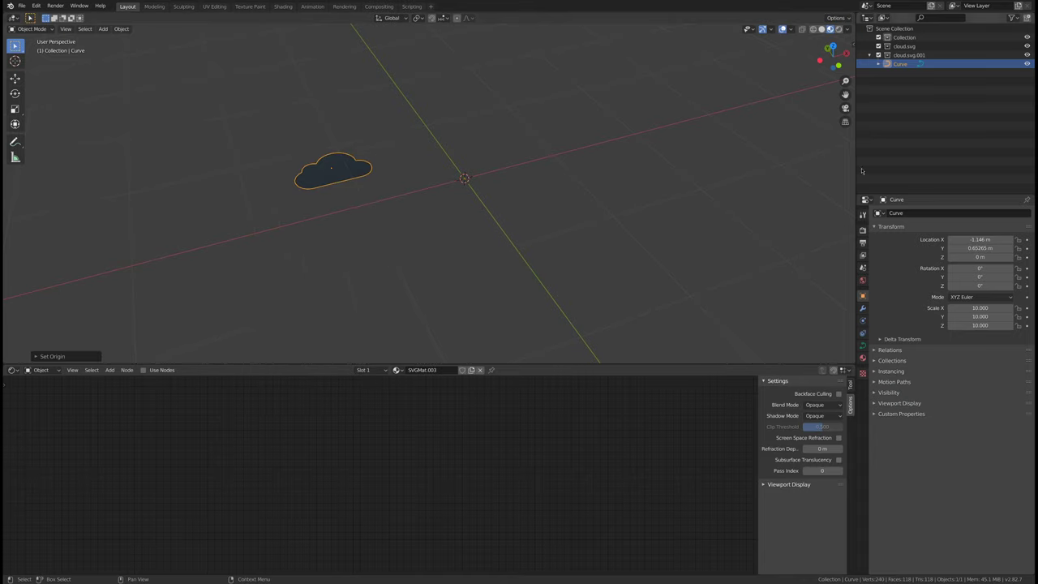
Step: Set the enlarged cloud curve's X and Y location to 0 m to centre it on the world origin
{"action": "left_click", "coordinate": [976, 240]}
{"action": "type", "text": "0"}
{"action": "key", "text": "Tab"}
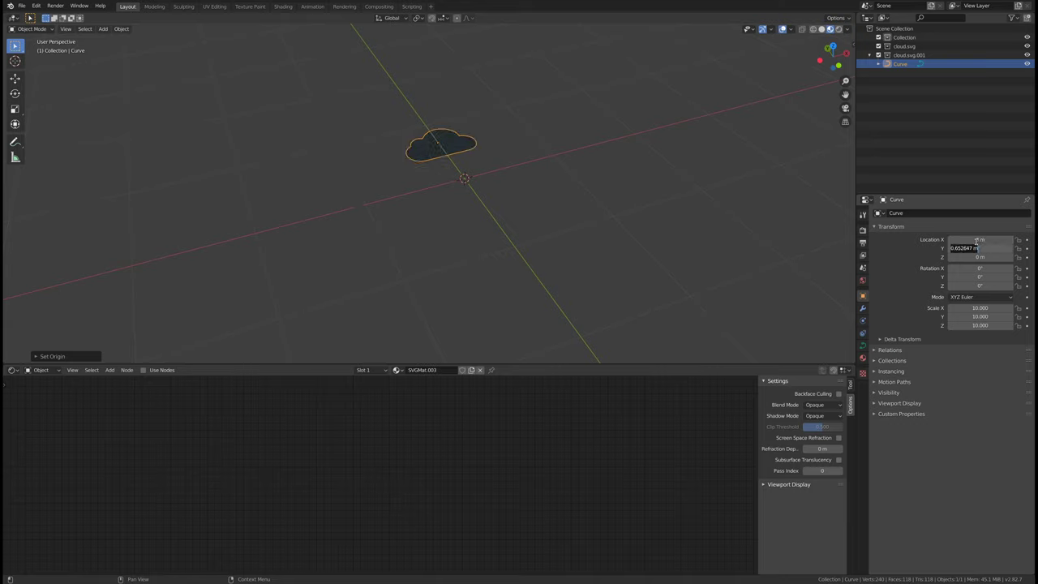
{"action": "type", "text": "0"}
{"action": "key", "text": "Return"}
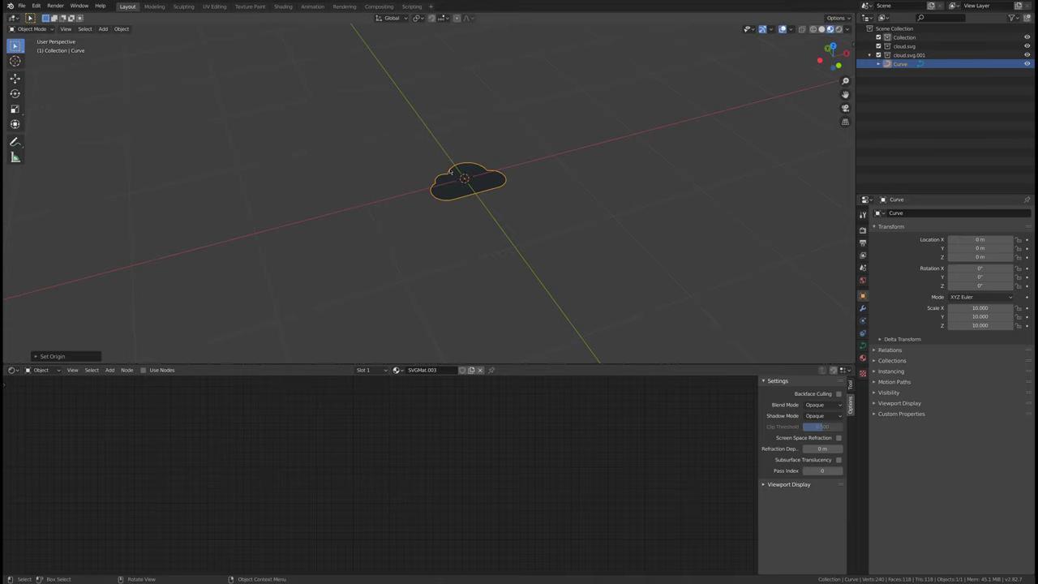
{"action": "middle_click_drag", "start_coordinate": [450, 171], "coordinate": [482, 212]}
{"action": "scroll", "coordinate": [478, 212], "scroll_direction": "up", "scroll_amount": 4}
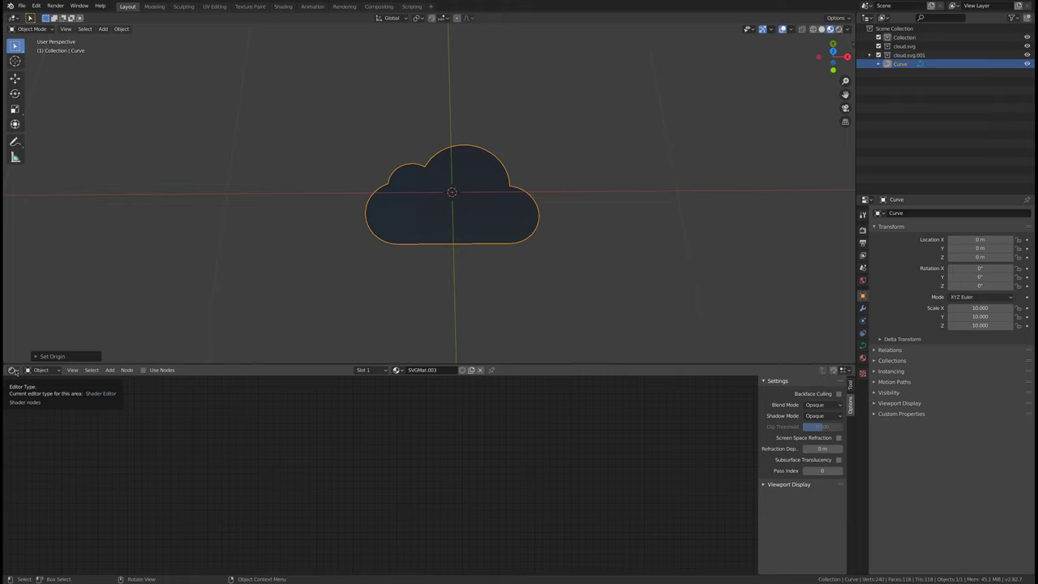
Step: Search the add-on preferences for "images" in the lower area, and return that area to the Shader Editor
{"action": "left_click", "coordinate": [13, 371]}
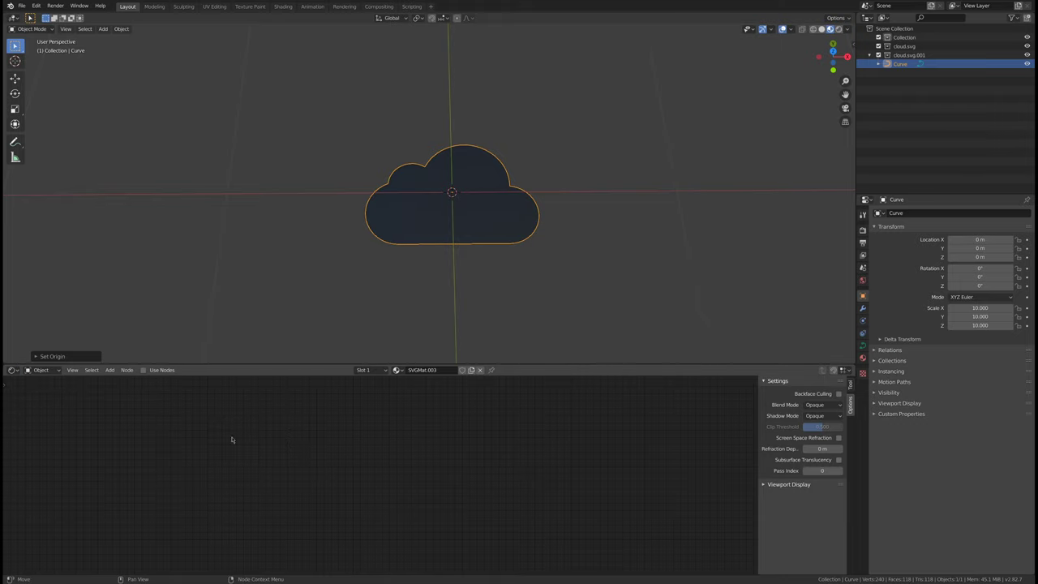
{"action": "left_click", "coordinate": [35, 370]}
{"action": "left_click", "coordinate": [14, 371]}
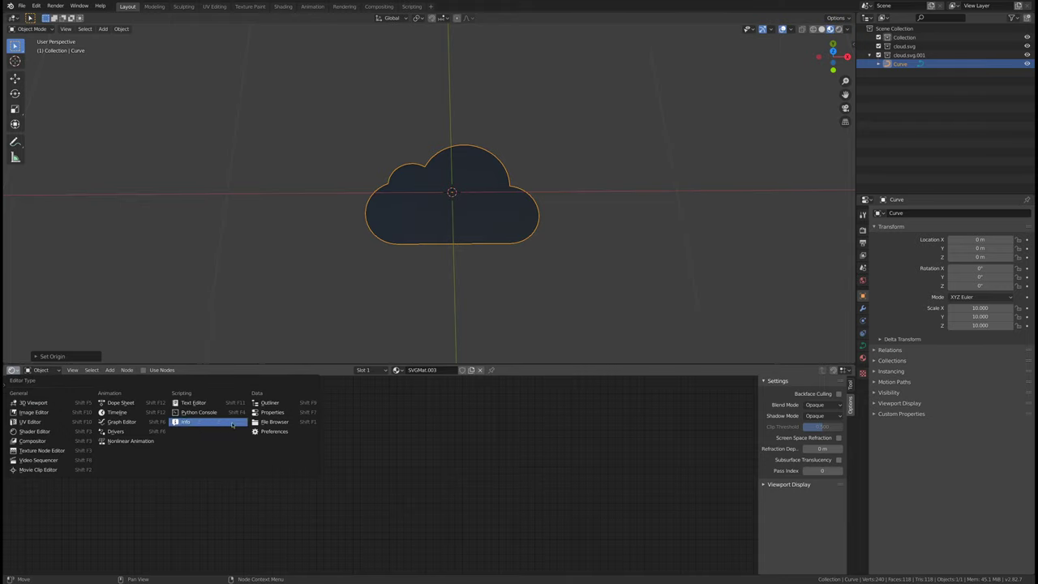
{"action": "left_click", "coordinate": [267, 430]}
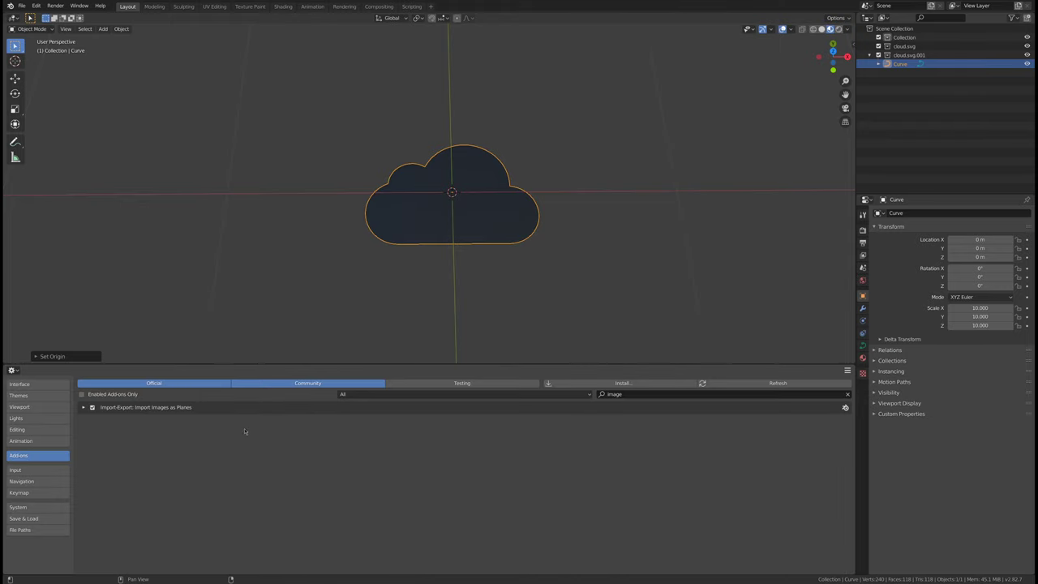
{"action": "left_click", "coordinate": [670, 395]}
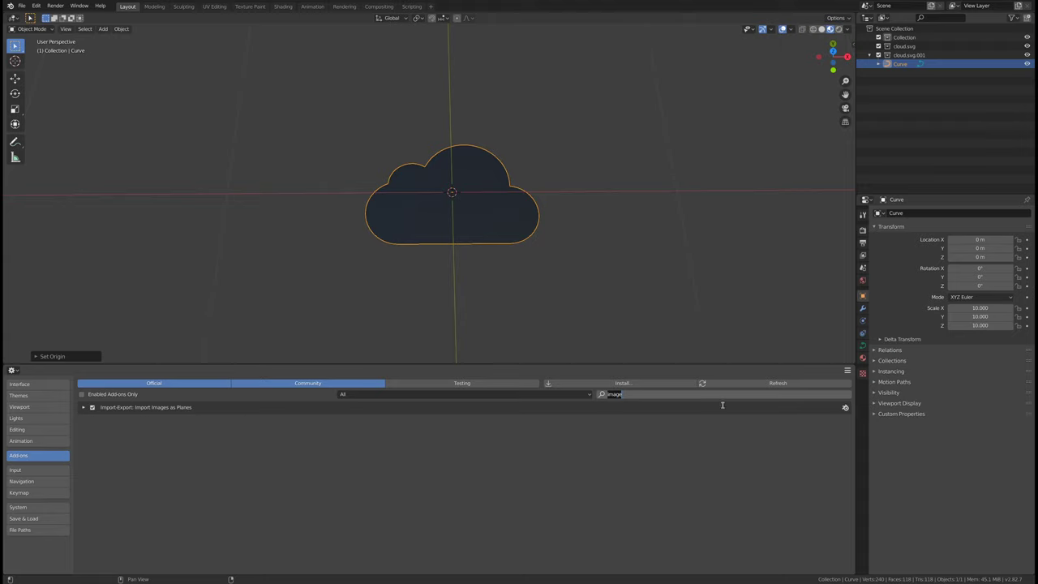
{"action": "type", "text": "images"}
{"action": "left_click", "coordinate": [12, 370]}
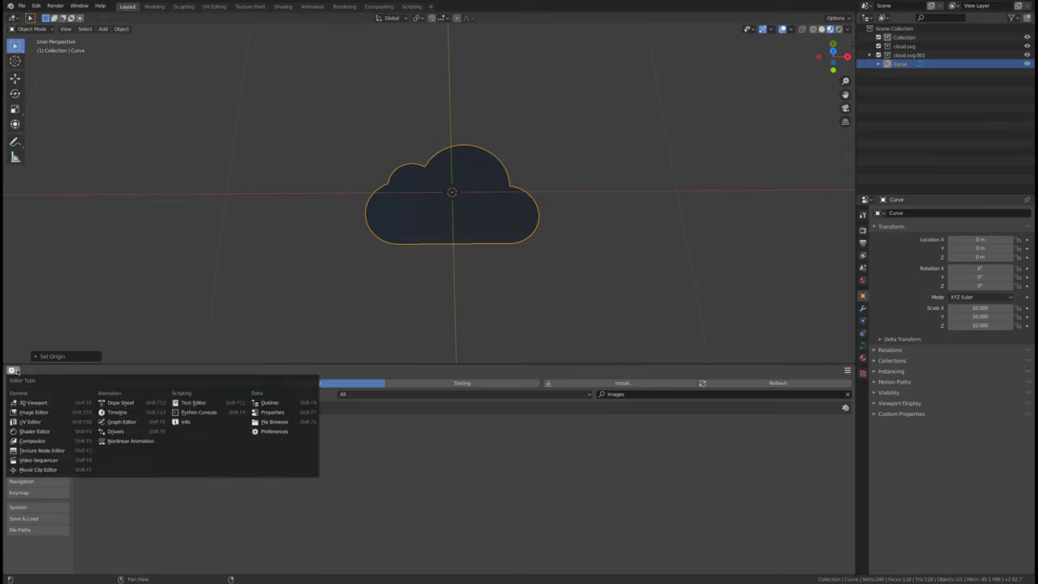
{"action": "left_click", "coordinate": [37, 430]}
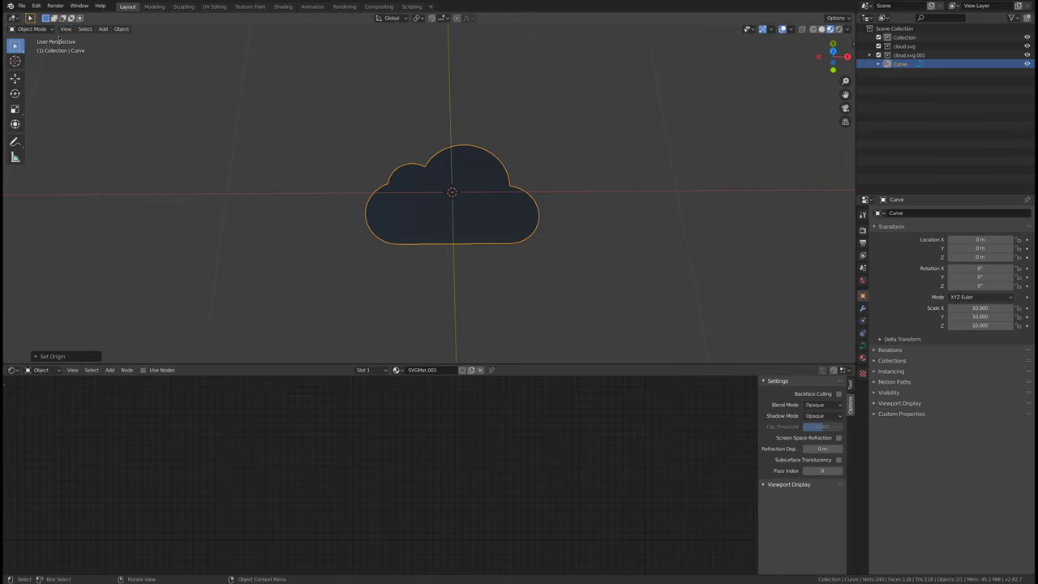
Step: Import icon-512.jpg from the Downloads folder using Images as Planes
{"action": "left_click", "coordinate": [21, 6]}
{"action": "mouse_move", "coordinate": [48, 125]}
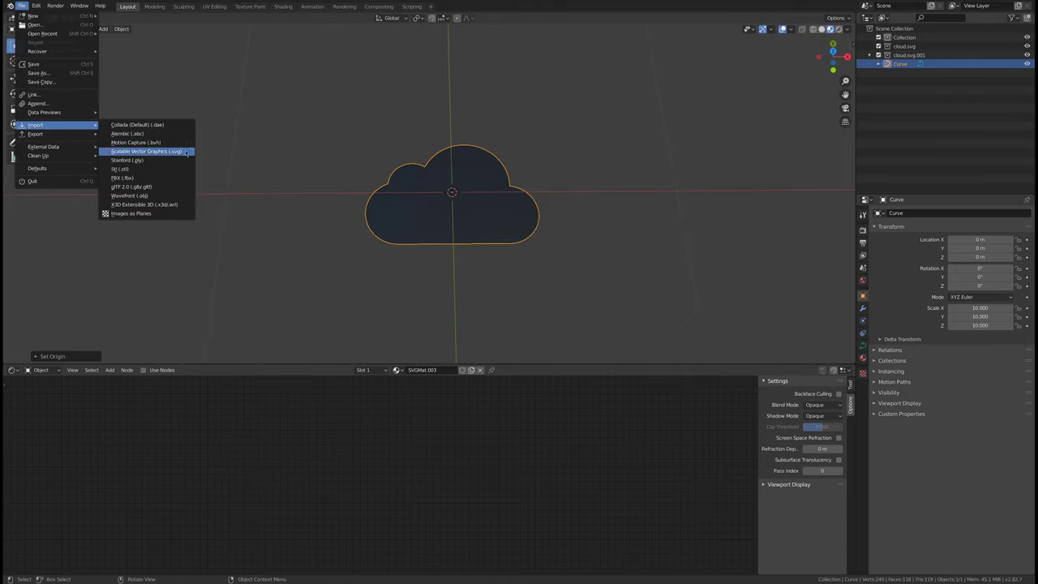
{"action": "left_click", "coordinate": [169, 214]}
{"action": "left_click", "coordinate": [264, 146]}
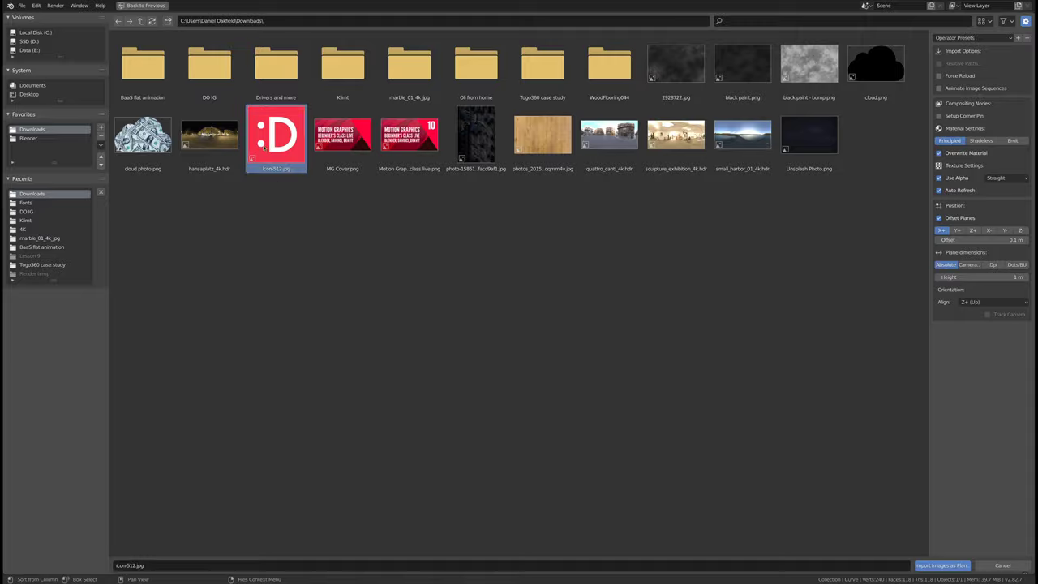
{"action": "double_click", "coordinate": [265, 146]}
Step: Raise the icon-512 plane about 0.37 m along Z above the cloud curve and deselect it
{"action": "middle_click_drag", "start_coordinate": [400, 227], "coordinate": [431, 215]}
{"action": "key", "text": "g"}
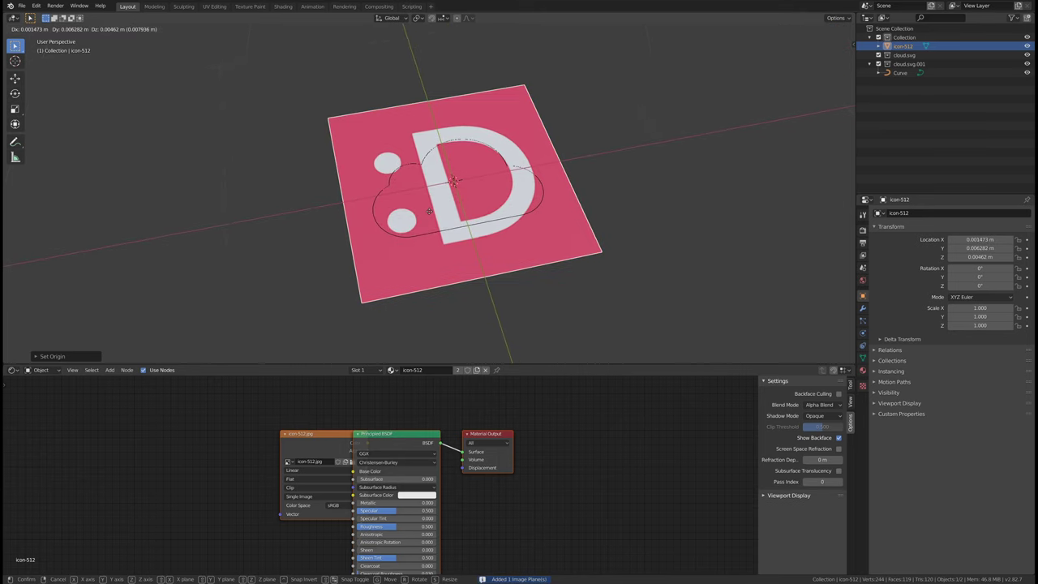
{"action": "key", "text": "z"}
{"action": "left_click", "coordinate": [438, 162]}
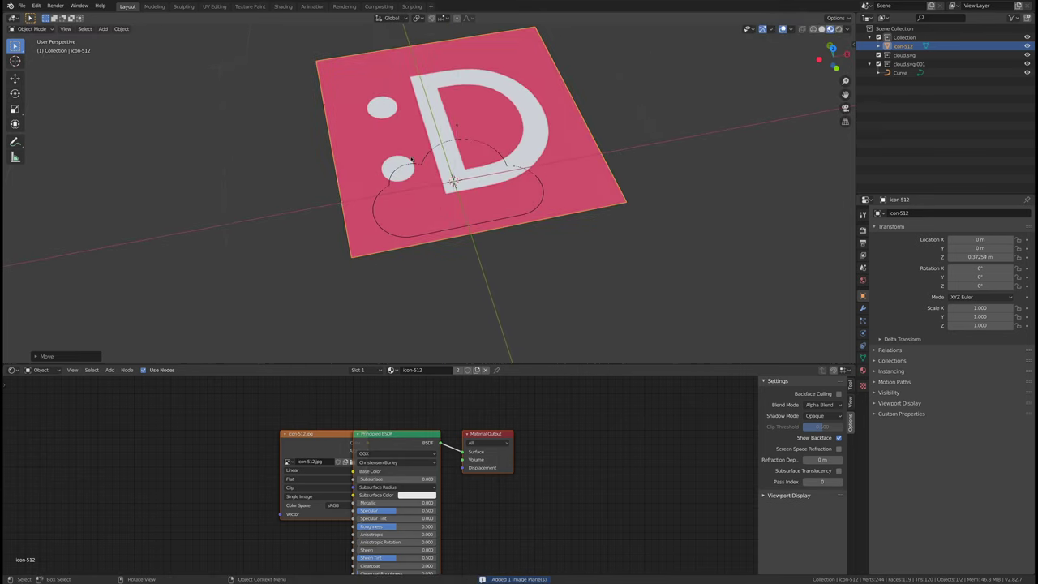
{"action": "middle_click_drag", "start_coordinate": [442, 162], "coordinate": [486, 106]}
{"action": "left_click", "coordinate": [691, 172]}
{"action": "middle_click_drag", "start_coordinate": [673, 180], "coordinate": [579, 248], "text": "shift"}
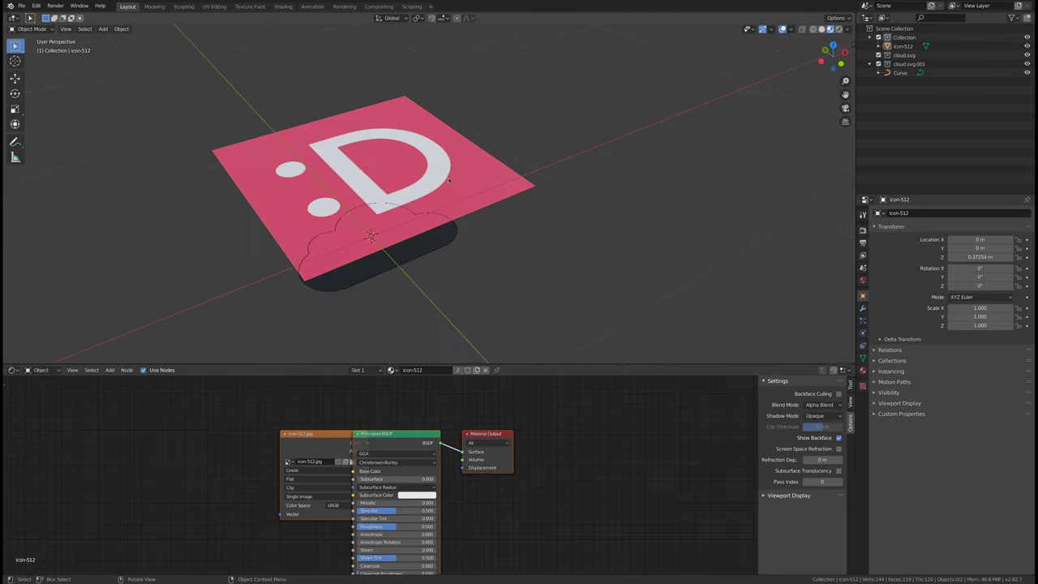
Step: Delete the icon-512 image plane from the scene
{"action": "left_click", "coordinate": [470, 186]}
{"action": "mouse_move", "coordinate": [470, 186]}
{"action": "middle_mouse_down"}
{"action": "mouse_move", "coordinate": [500, 151]}
{"action": "mouse_move", "coordinate": [467, 185]}
{"action": "mouse_move", "coordinate": [442, 165]}
{"action": "mouse_move", "coordinate": [438, 187]}
{"action": "mouse_move", "coordinate": [463, 187]}
{"action": "middle_mouse_up"}
{"action": "key", "text": "Delete"}
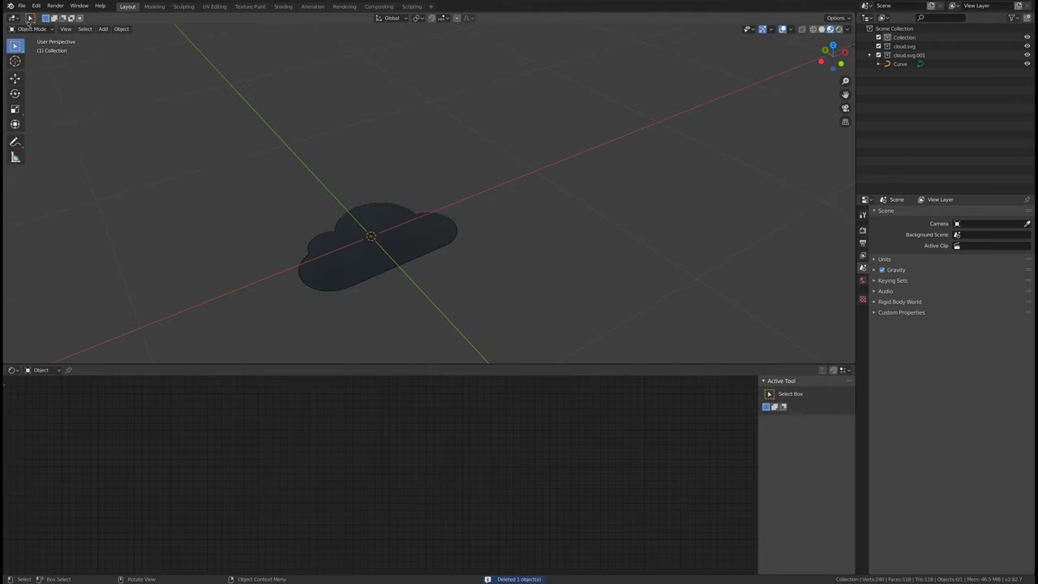
Step: Import cloud photo.png from the Downloads folder using Images as Planes
{"action": "left_click", "coordinate": [21, 5]}
{"action": "mouse_move", "coordinate": [49, 125]}
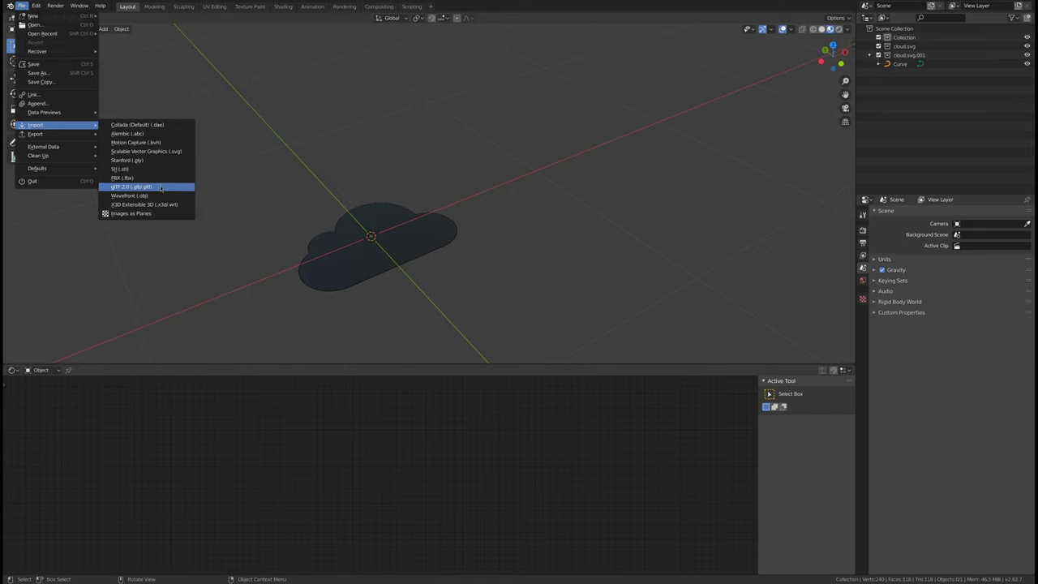
{"action": "left_click", "coordinate": [22, 5]}
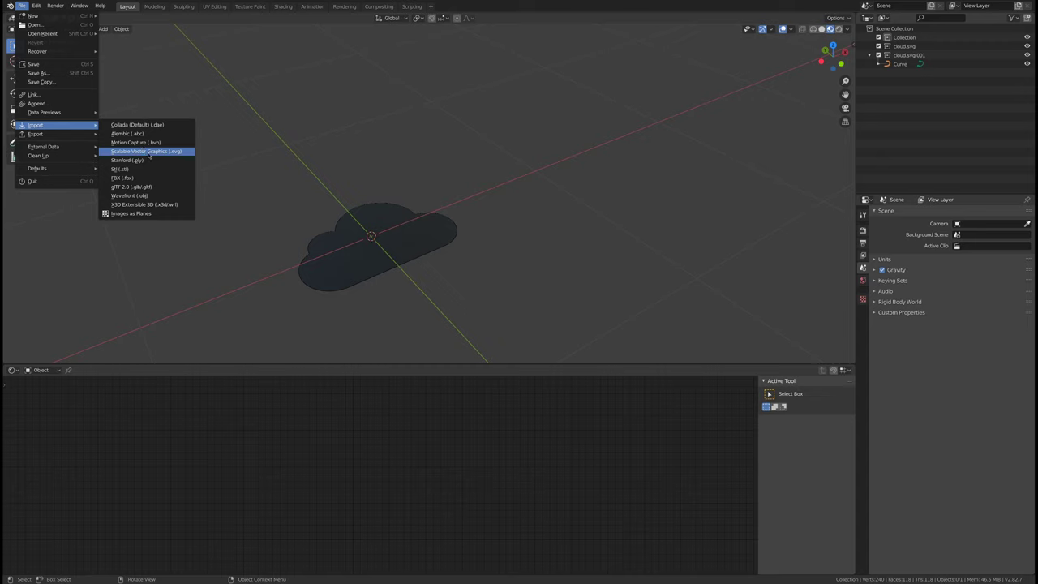
{"action": "left_click", "coordinate": [133, 213]}
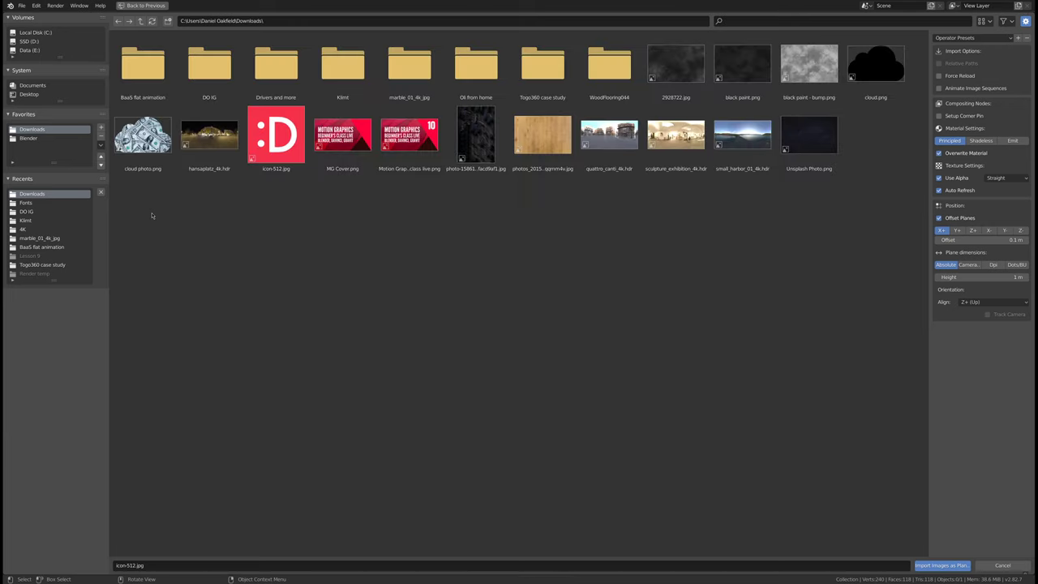
{"action": "double_click", "coordinate": [139, 163]}
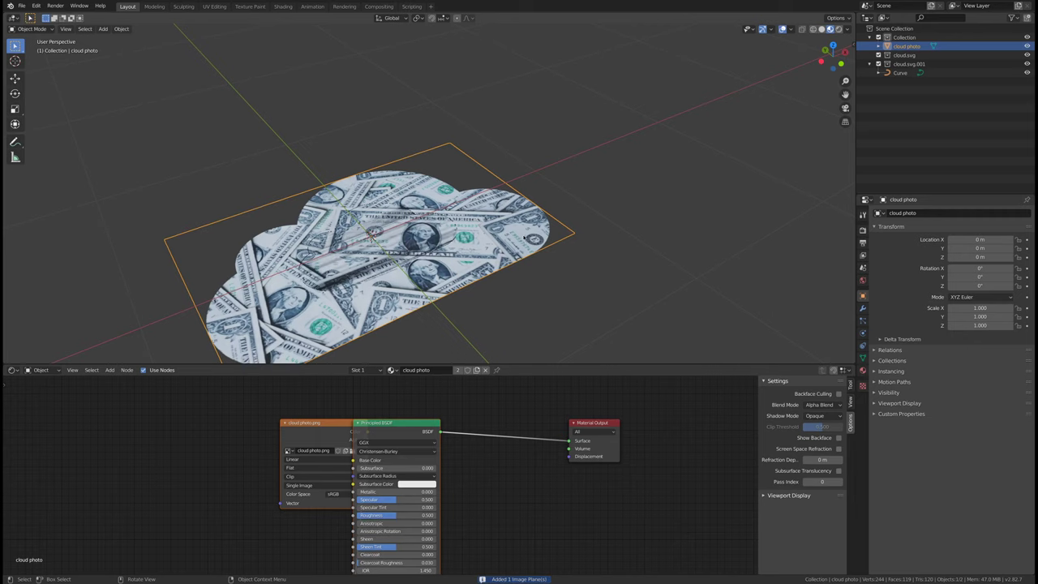
Step: Raise the cloud photo plane about 0.41 m along Z above the cloud curve and deselect it
{"action": "middle_click_drag", "start_coordinate": [528, 228], "coordinate": [511, 229]}
{"action": "key", "text": "g"}
{"action": "key", "text": "x"}
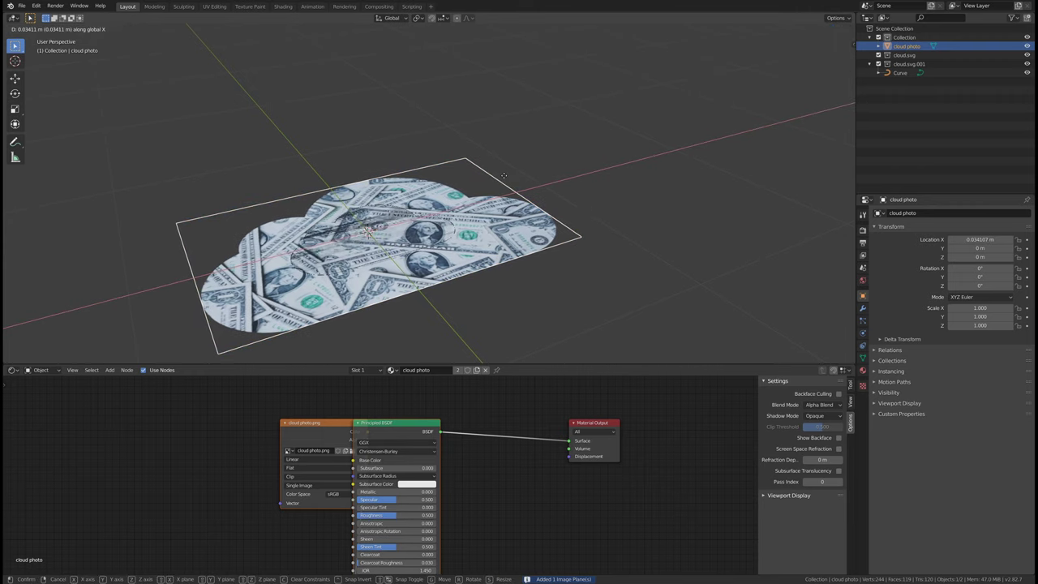
{"action": "key", "text": "z"}
{"action": "left_click", "coordinate": [499, 161]}
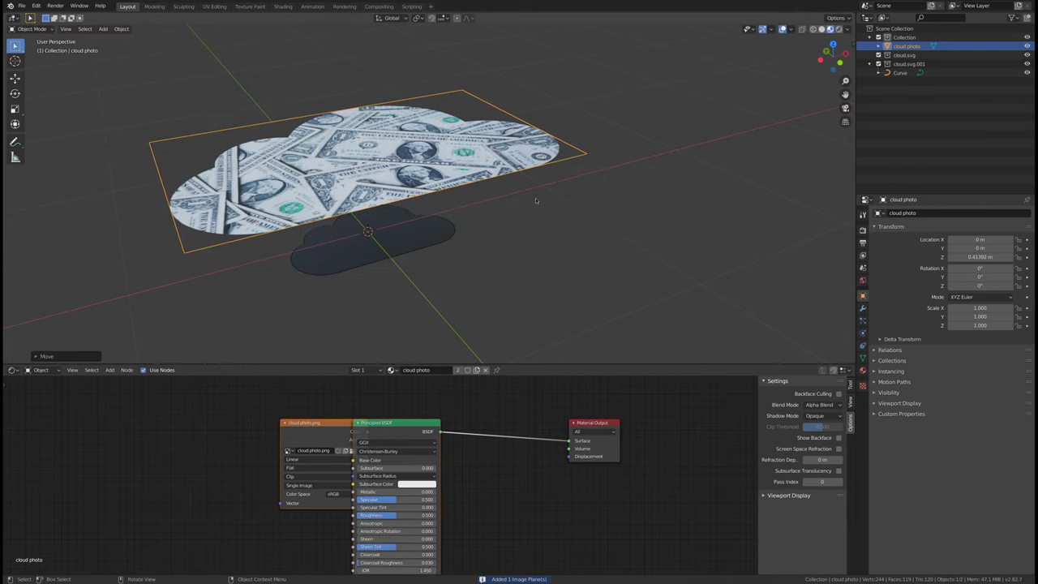
{"action": "middle_click_drag", "start_coordinate": [538, 199], "coordinate": [557, 246]}
{"action": "left_click", "coordinate": [548, 232]}
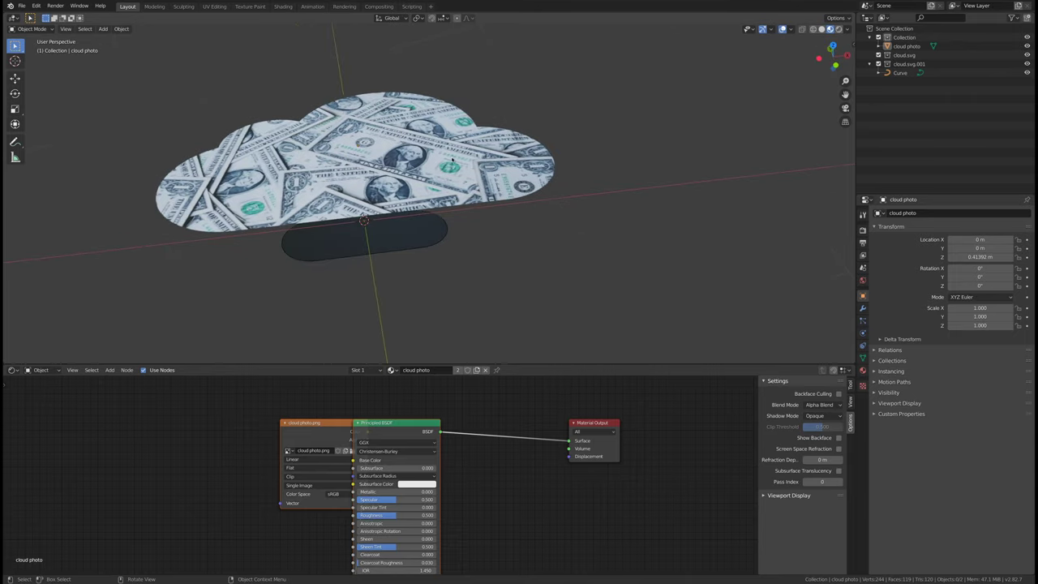
Step: Examine the selected cloud photo plane in Solid shading, and return the viewport to Material Preview
{"action": "left_click", "coordinate": [423, 169]}
{"action": "middle_click_drag", "start_coordinate": [523, 159], "coordinate": [527, 180]}
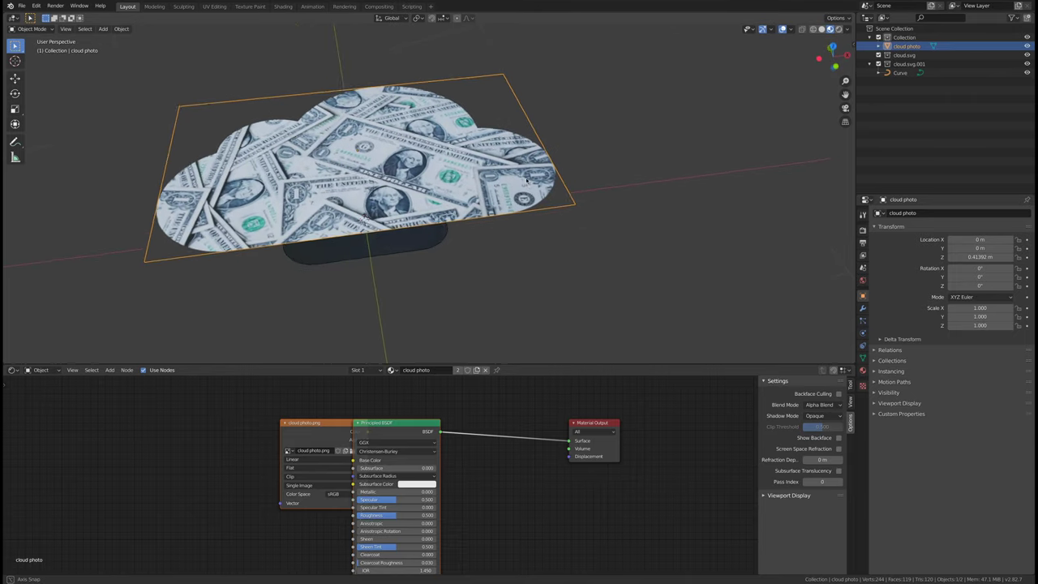
{"action": "left_click", "coordinate": [821, 29]}
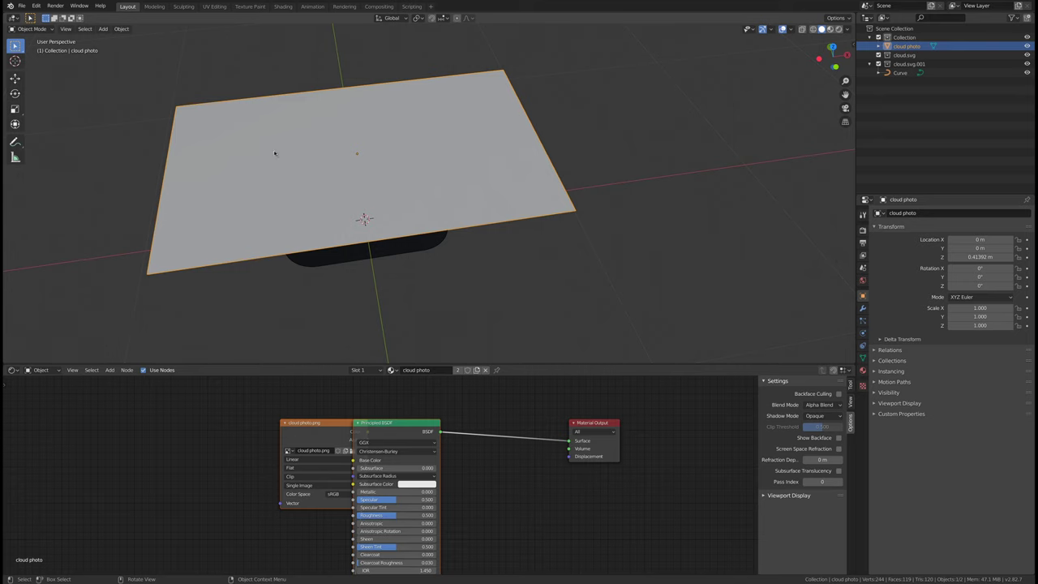
{"action": "left_click", "coordinate": [830, 30]}
{"action": "middle_click_drag", "start_coordinate": [602, 136], "coordinate": [605, 164]}
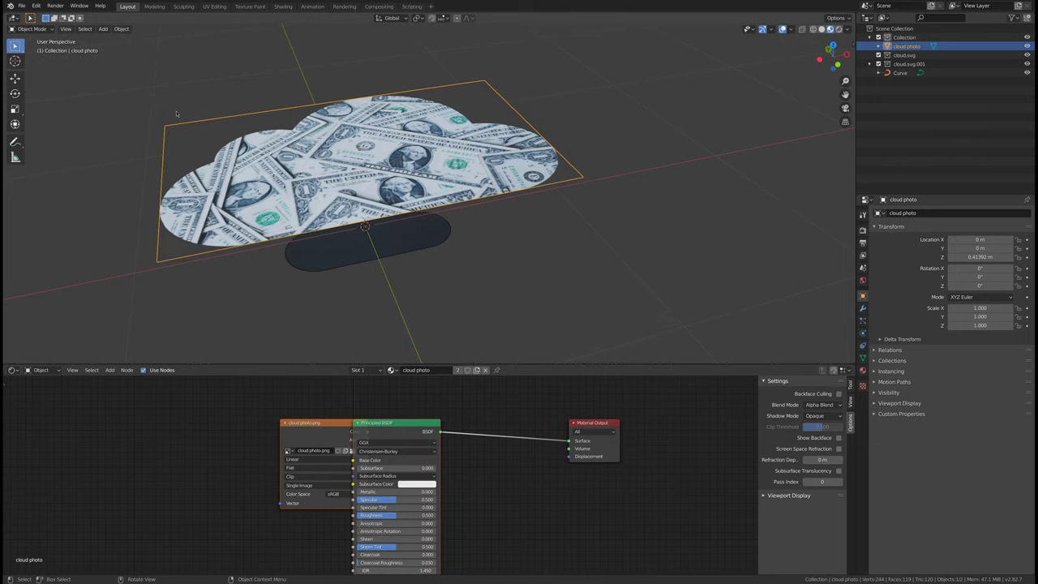
Step: Try moving the cloud photo plane's corner vertices in Edit Mode, cancel the moves and return to Object Mode
{"action": "key", "text": "Tab"}
{"action": "left_click", "coordinate": [206, 146]}
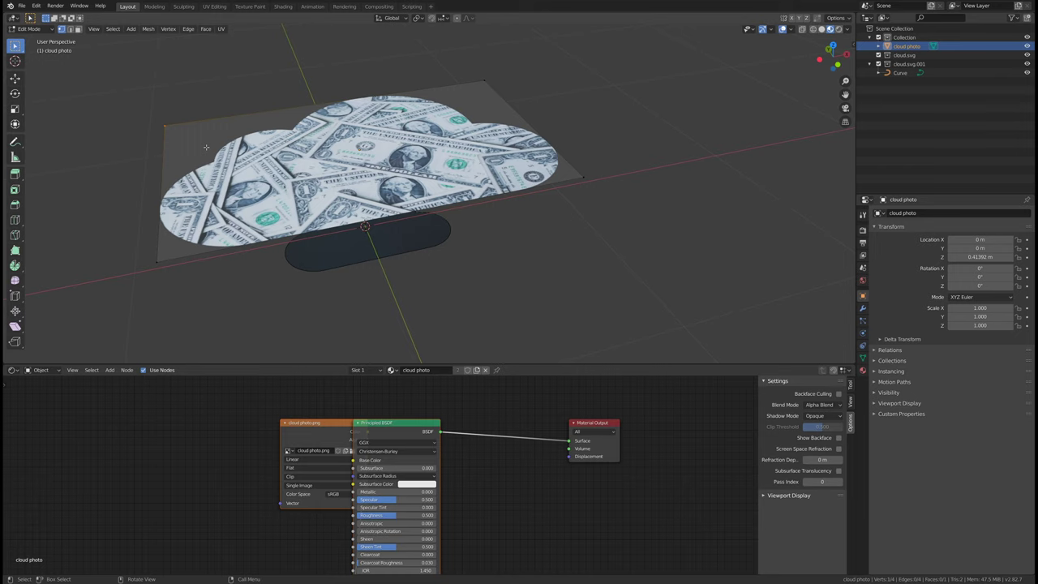
{"action": "key", "text": "g"}
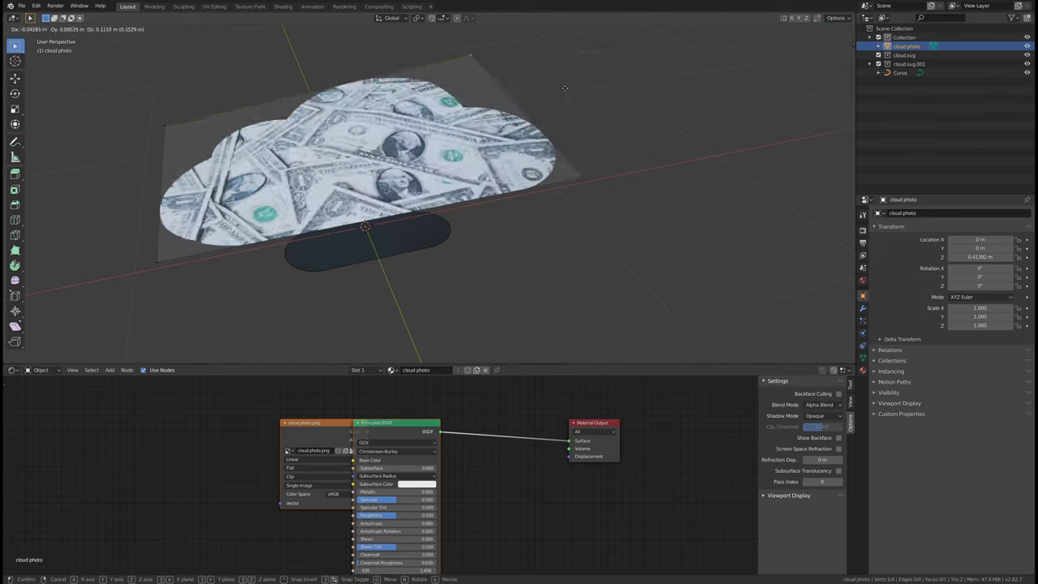
{"action": "left_click", "coordinate": [577, 111]}
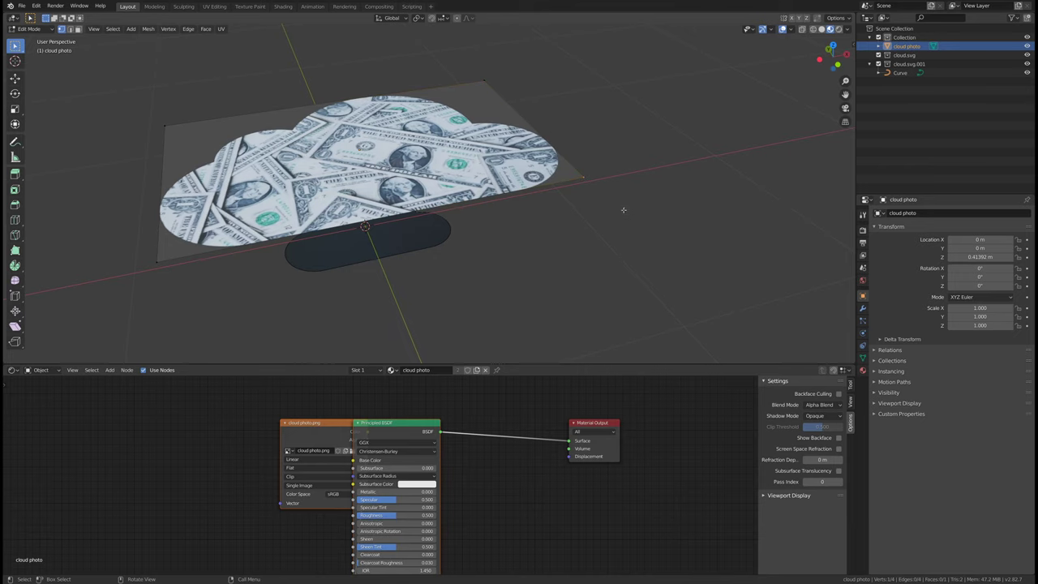
{"action": "key", "text": "g"}
{"action": "right_click", "coordinate": [657, 244]}
{"action": "key", "text": "Tab"}
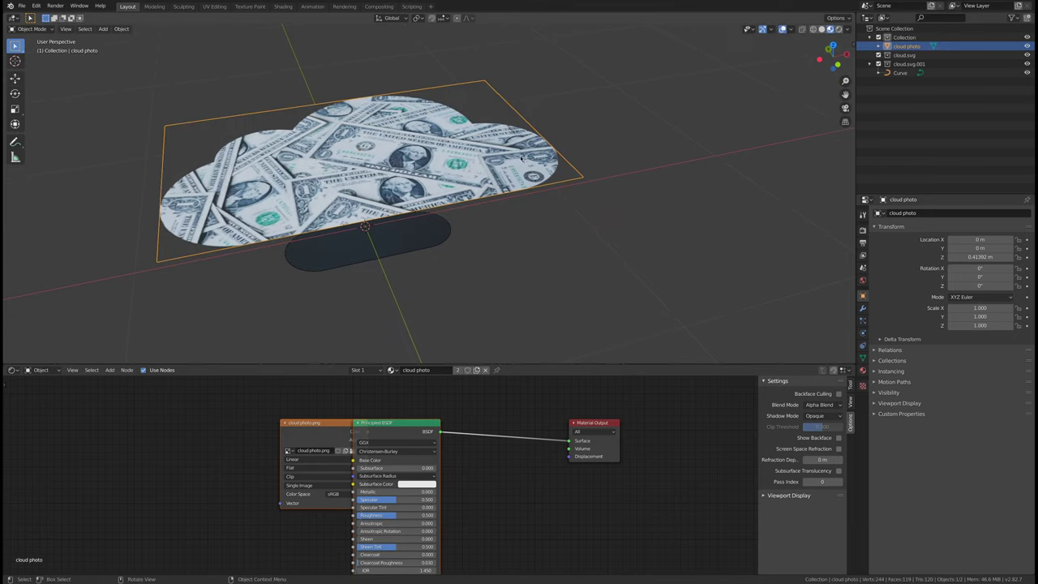
Step: Compare the cloud photo plane with the cloud curve, and examine the photo's blurred cloud edge up close
{"action": "mouse_move", "coordinate": [439, 240]}
{"action": "middle_mouse_down"}
{"action": "mouse_move", "coordinate": [410, 230]}
{"action": "mouse_move", "coordinate": [394, 241]}
{"action": "mouse_move", "coordinate": [454, 237]}
{"action": "middle_mouse_up"}
{"action": "left_click", "coordinate": [394, 242]}
{"action": "left_click", "coordinate": [442, 169]}
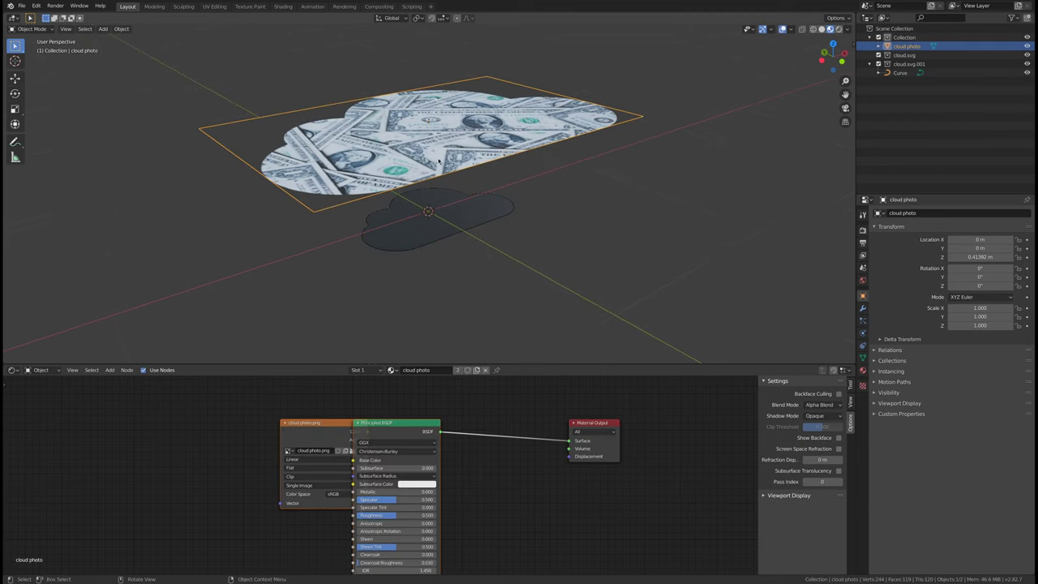
{"action": "middle_click_drag", "start_coordinate": [438, 203], "coordinate": [421, 216]}
{"action": "left_click", "coordinate": [412, 240]}
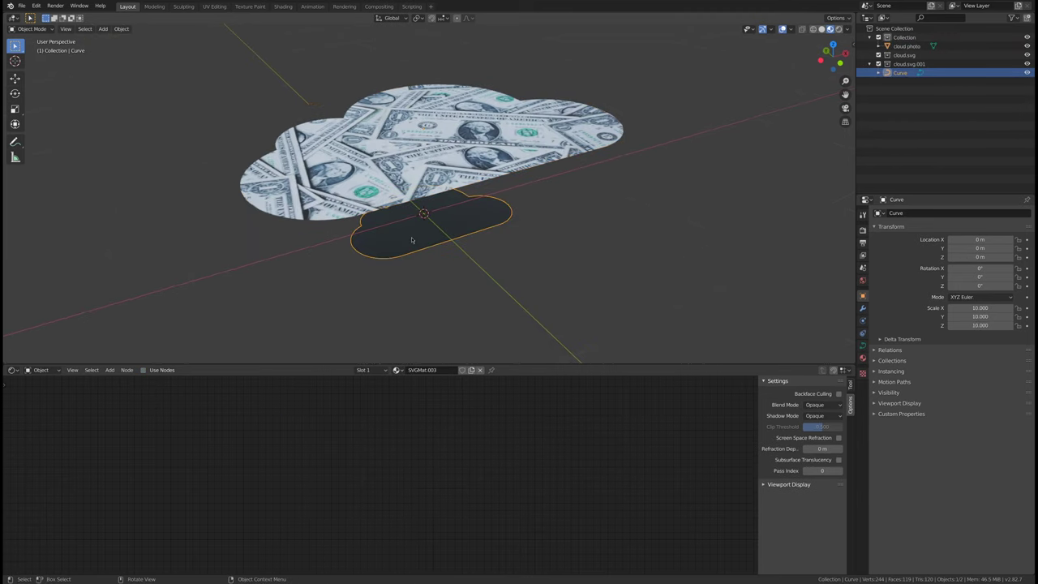
{"action": "left_click", "coordinate": [412, 144]}
{"action": "middle_click_drag", "start_coordinate": [412, 144], "coordinate": [404, 183]}
{"action": "middle_click_drag", "start_coordinate": [293, 132], "coordinate": [515, 108], "text": "shift"}
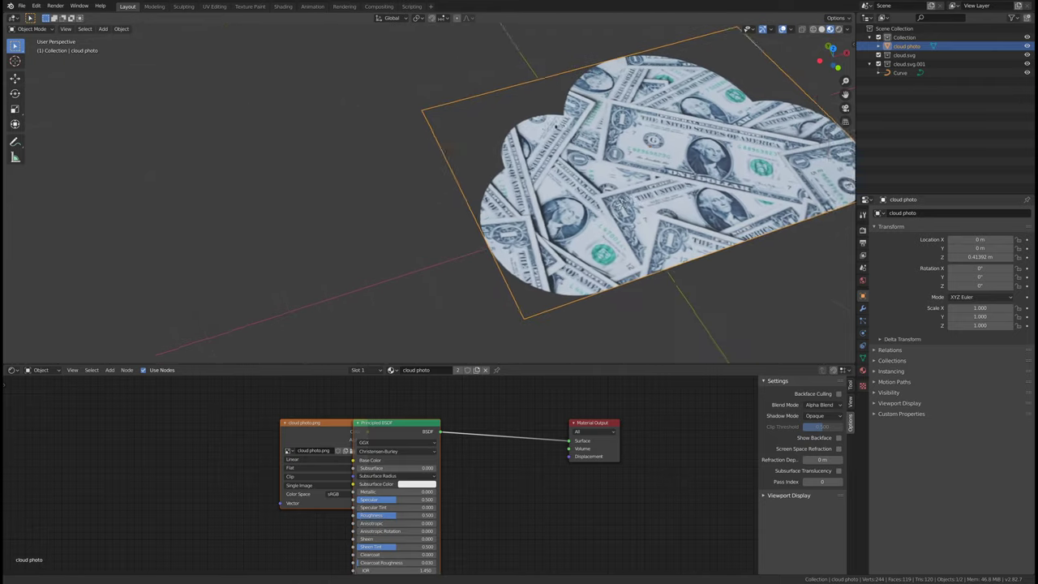
{"action": "scroll", "coordinate": [547, 143], "scroll_direction": "up", "scroll_amount": 6}
{"action": "scroll", "coordinate": [403, 155], "scroll_direction": "up", "scroll_amount": 4}
{"action": "middle_click_drag", "start_coordinate": [572, 148], "coordinate": [431, 163], "text": "shift"}
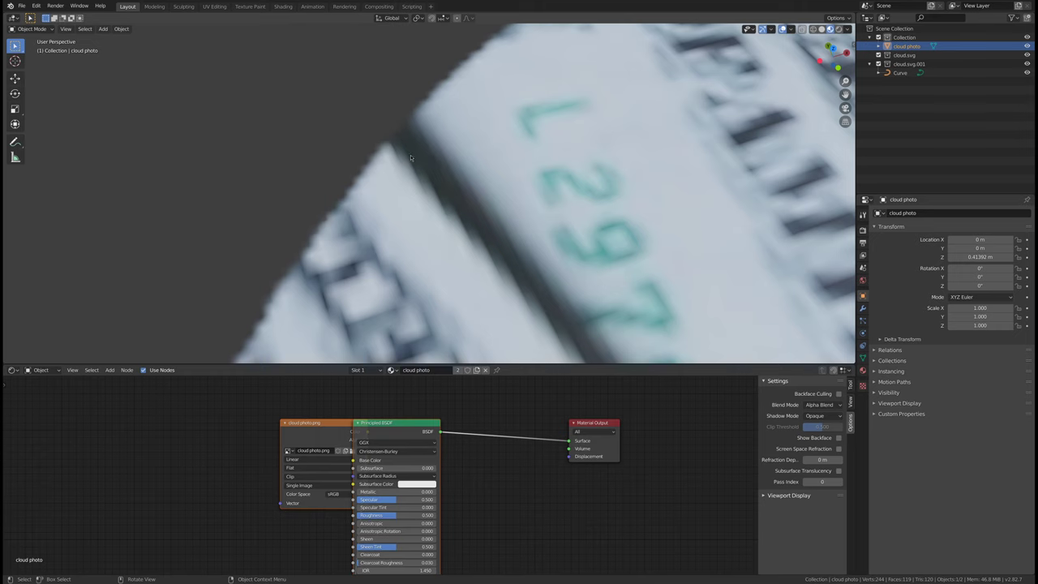
{"action": "scroll", "coordinate": [407, 149], "scroll_direction": "down", "scroll_amount": 10}
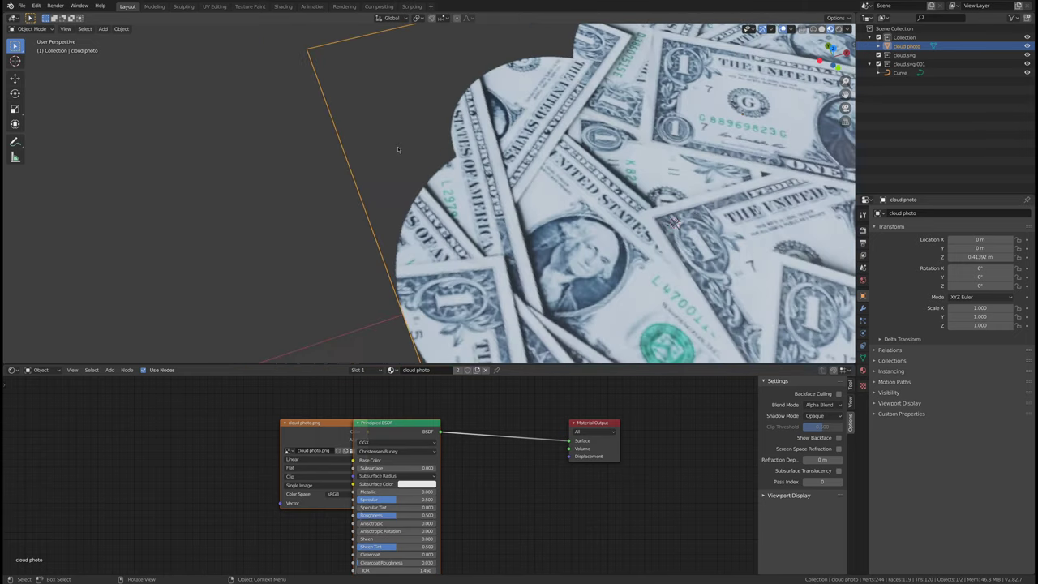
{"action": "middle_click_drag", "start_coordinate": [419, 149], "coordinate": [491, 171]}
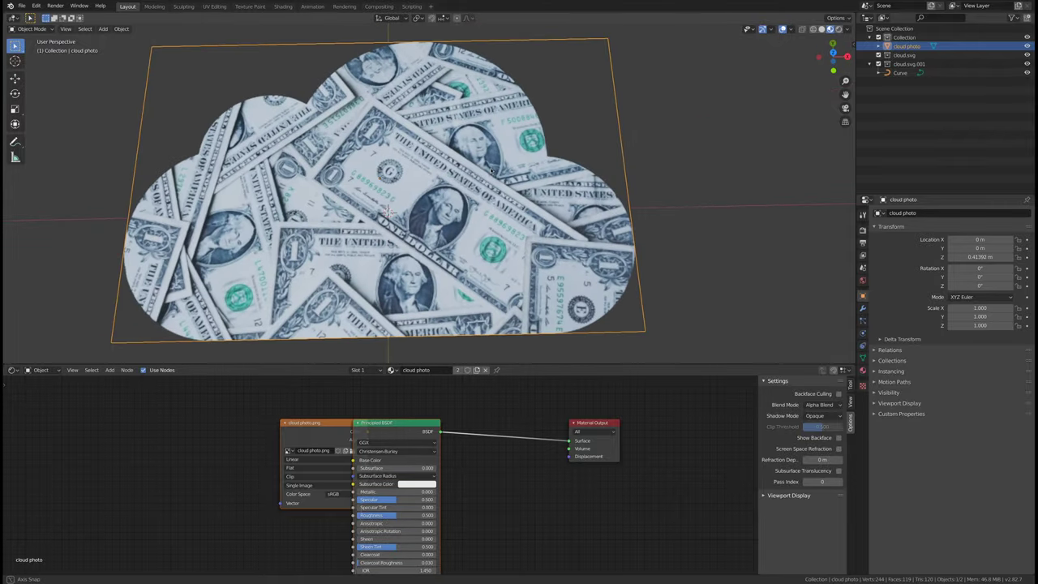
Step: Try moving the cloud photo plane about 1.25 m along X away from the cloud curve, and undo the move
{"action": "scroll", "coordinate": [492, 171], "scroll_direction": "down", "scroll_amount": 3}
{"action": "key", "text": "g"}
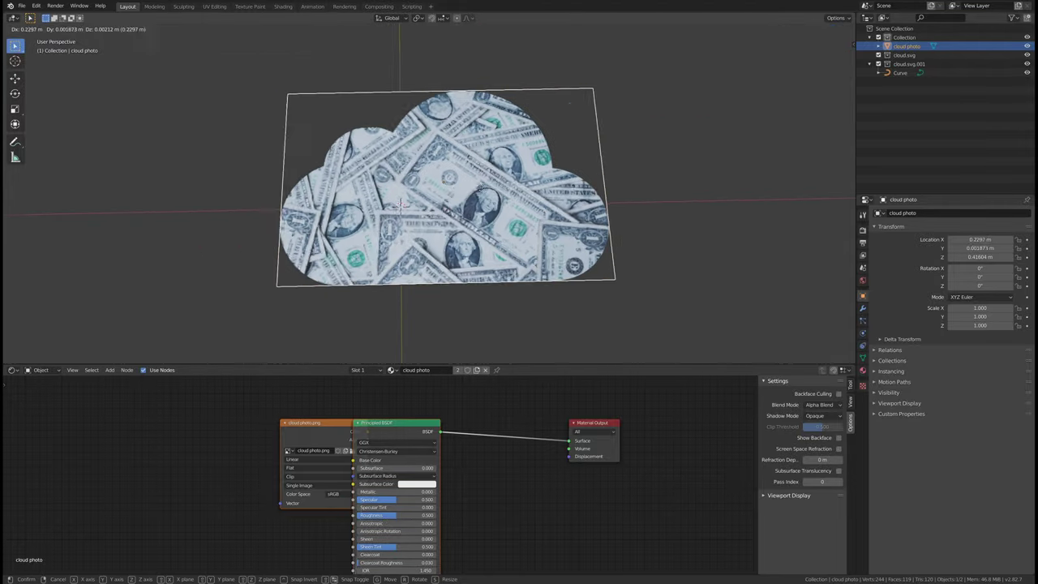
{"action": "left_click", "coordinate": [646, 183]}
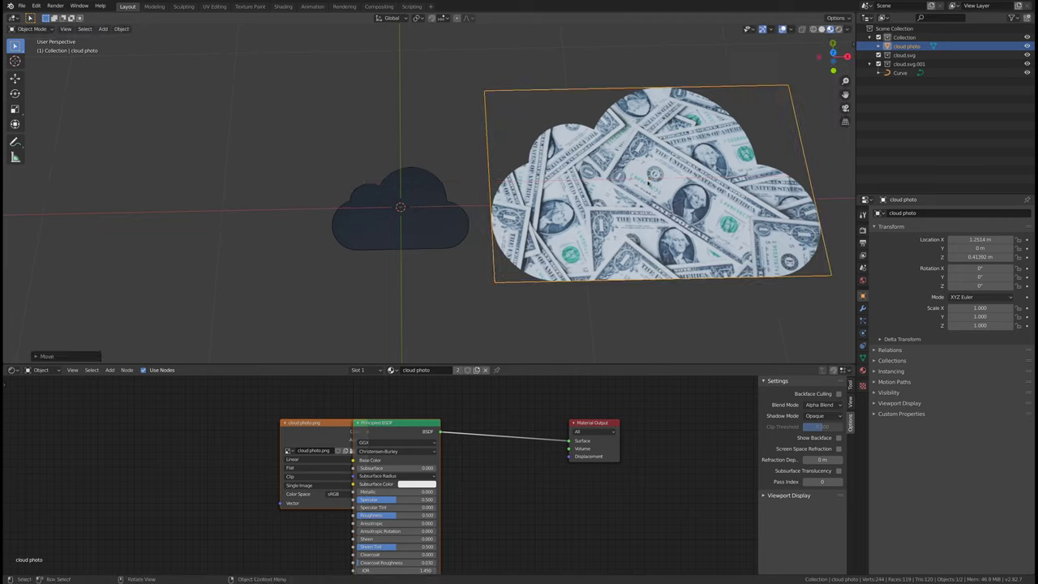
{"action": "key", "text": "ctrl+z"}
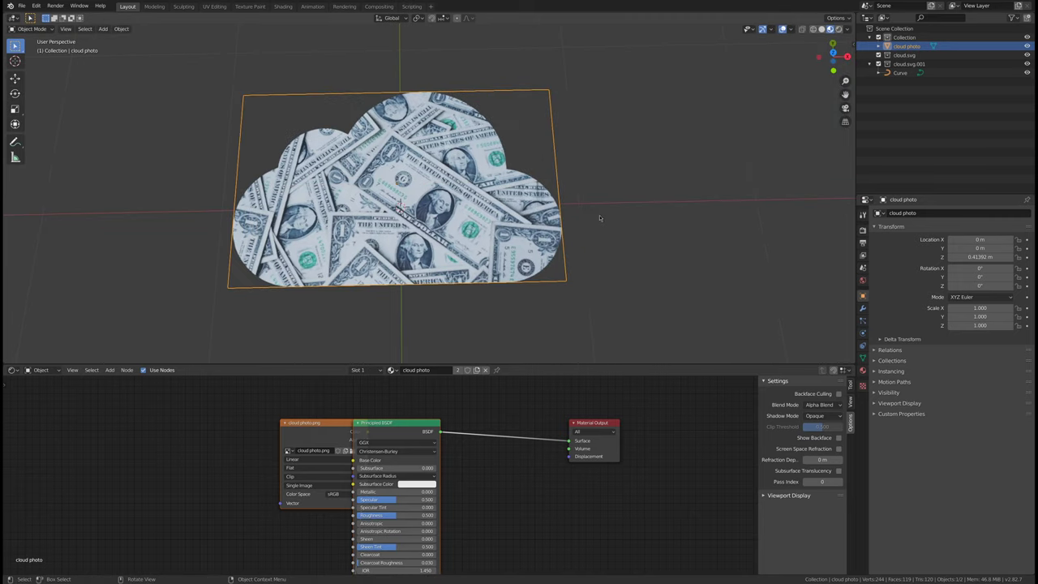
{"action": "left_click", "coordinate": [600, 218]}
{"action": "middle_click_drag", "start_coordinate": [600, 219], "coordinate": [601, 188]}
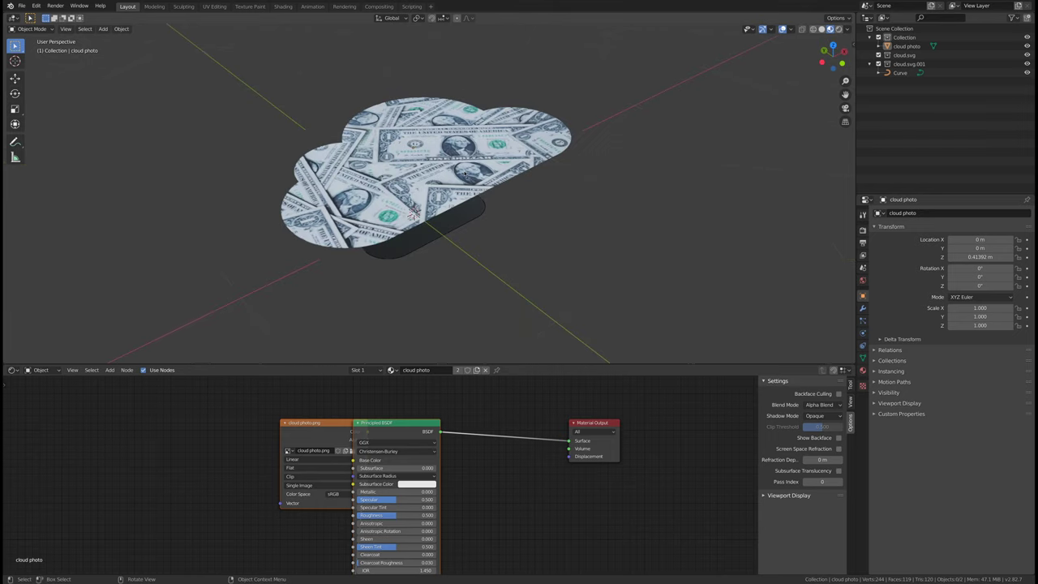
{"action": "left_click", "coordinate": [456, 170]}
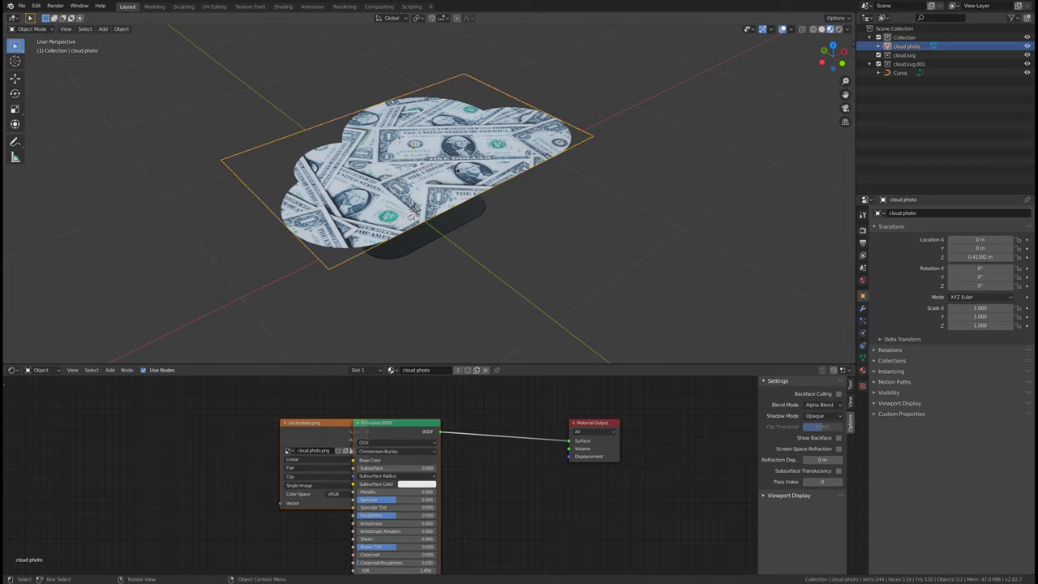
{"action": "middle_click_drag", "start_coordinate": [534, 231], "coordinate": [522, 189]}
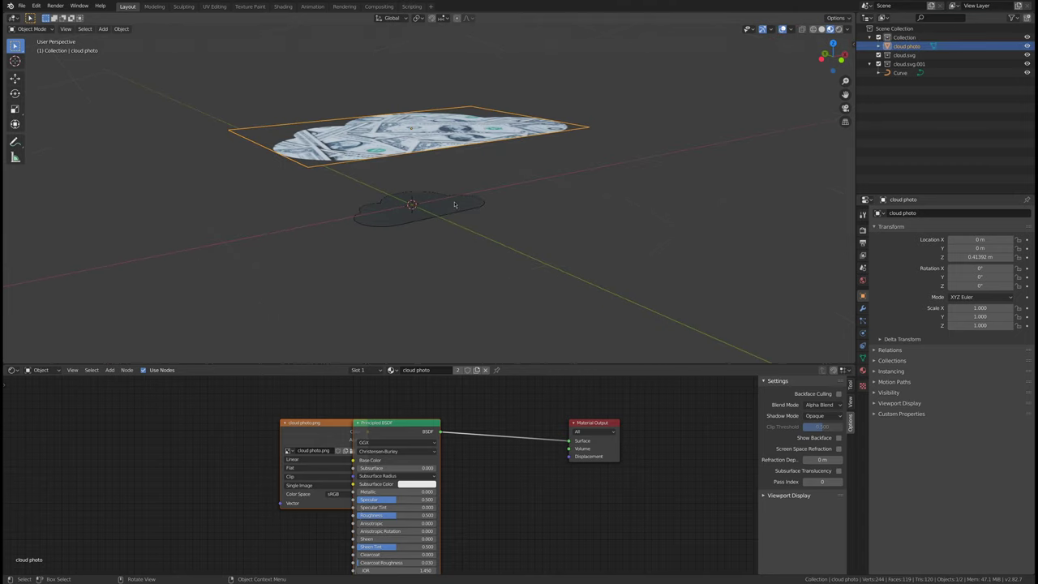
Step: Try a Solidify modifier on the cloud curve, check its control points in Edit Mode, and undo the modifier
{"action": "left_click", "coordinate": [457, 204]}
{"action": "left_click", "coordinate": [863, 309]}
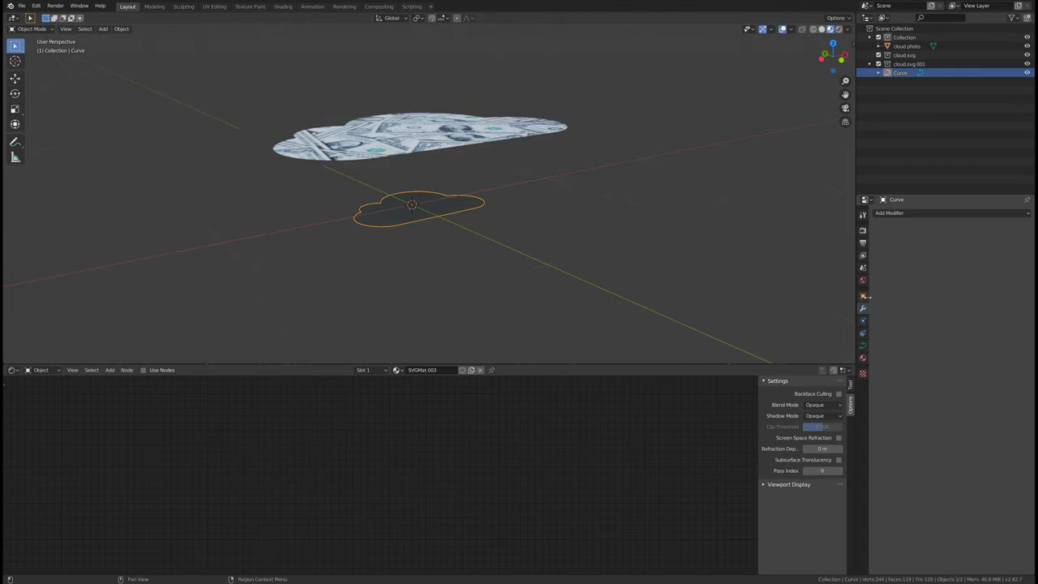
{"action": "left_click", "coordinate": [912, 214]}
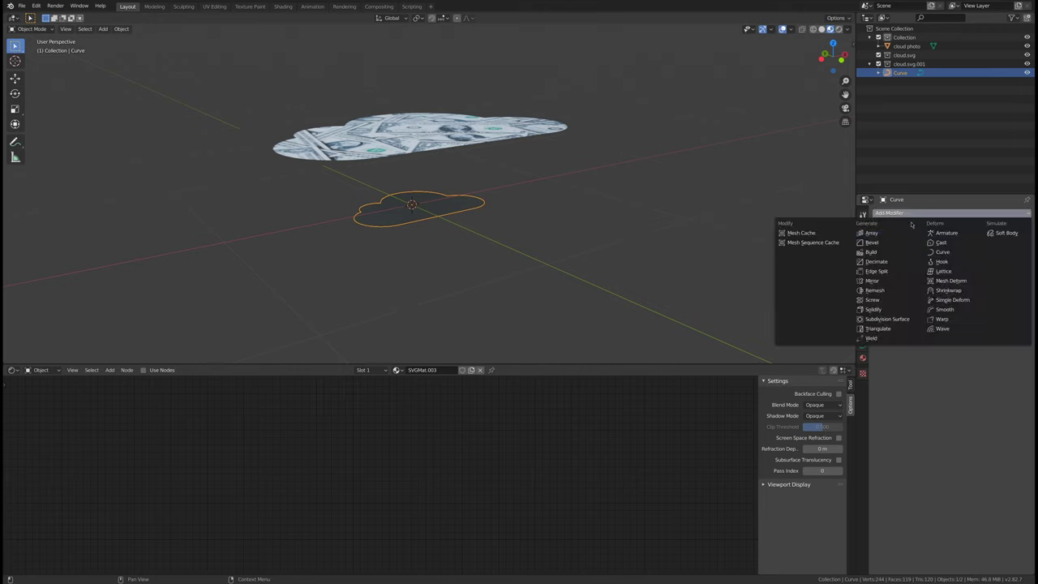
{"action": "left_click", "coordinate": [874, 309]}
{"action": "middle_click_drag", "start_coordinate": [480, 246], "coordinate": [445, 212]}
{"action": "scroll", "coordinate": [421, 235], "scroll_direction": "up", "scroll_amount": 5}
{"action": "key", "text": "Tab"}
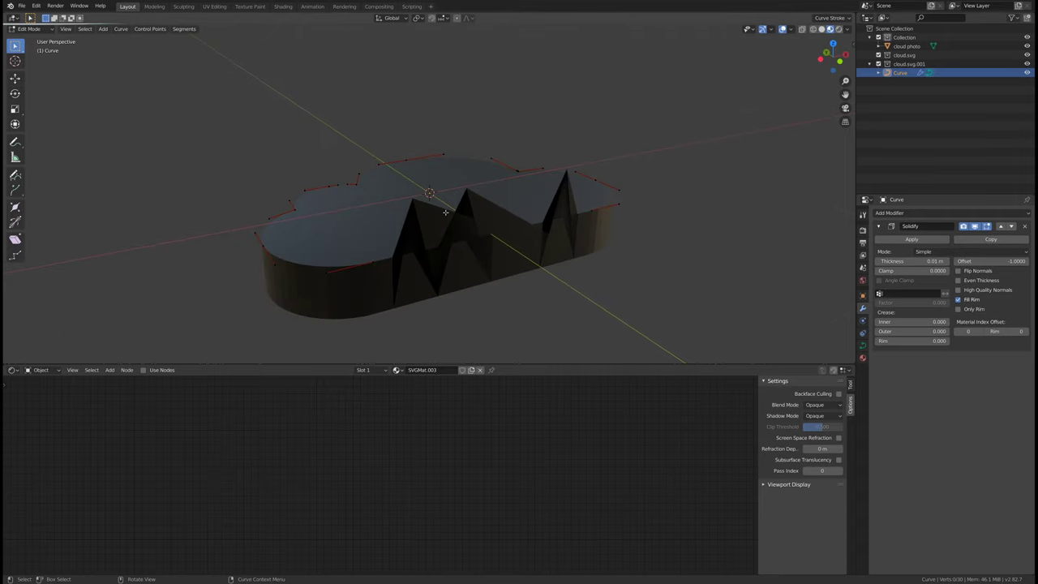
{"action": "key", "text": "Tab"}
{"action": "middle_click_drag", "start_coordinate": [509, 209], "coordinate": [405, 216]}
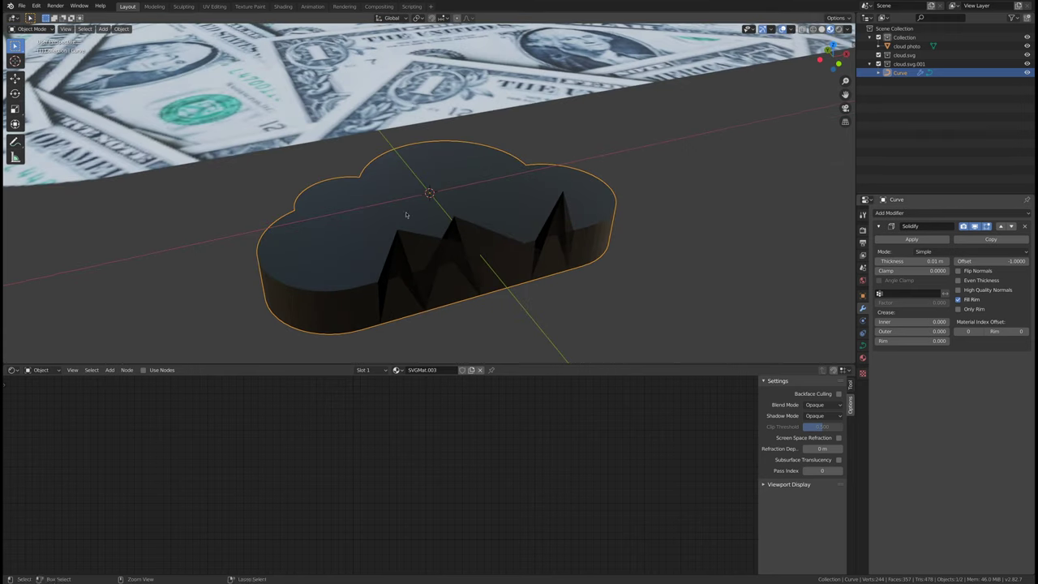
{"action": "key", "text": "ctrl+z"}
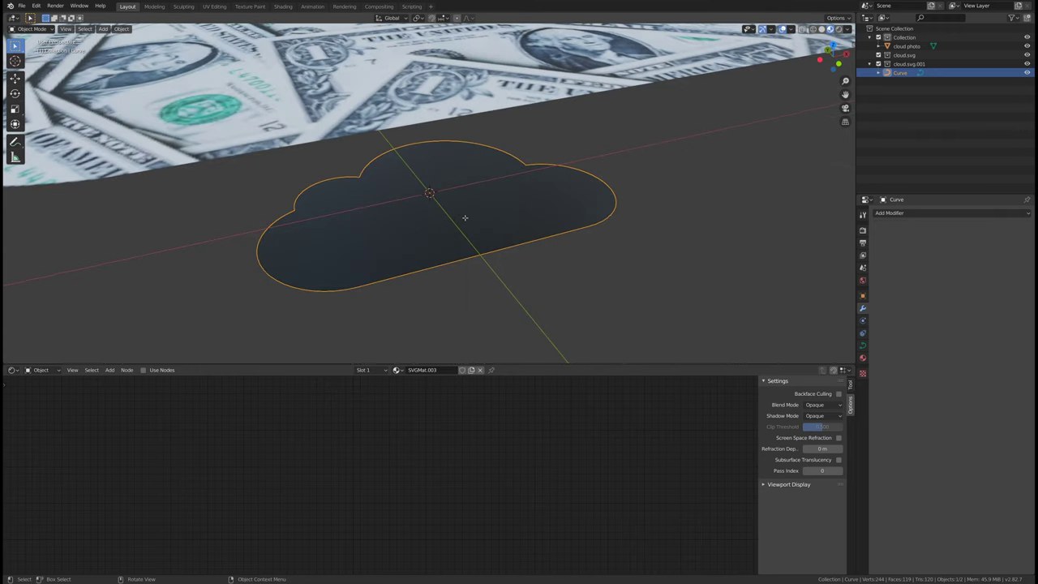
Step: Convert the cloud curve to a mesh and add a Solidify modifier to it
{"action": "right_click", "coordinate": [464, 216]}
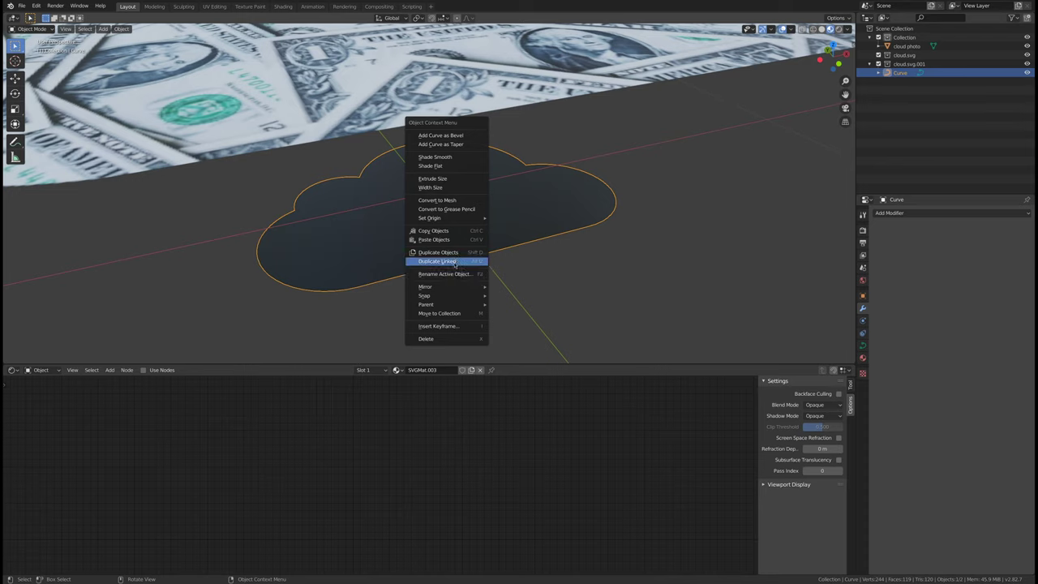
{"action": "key", "text": "Escape"}
{"action": "right_click", "coordinate": [471, 201]}
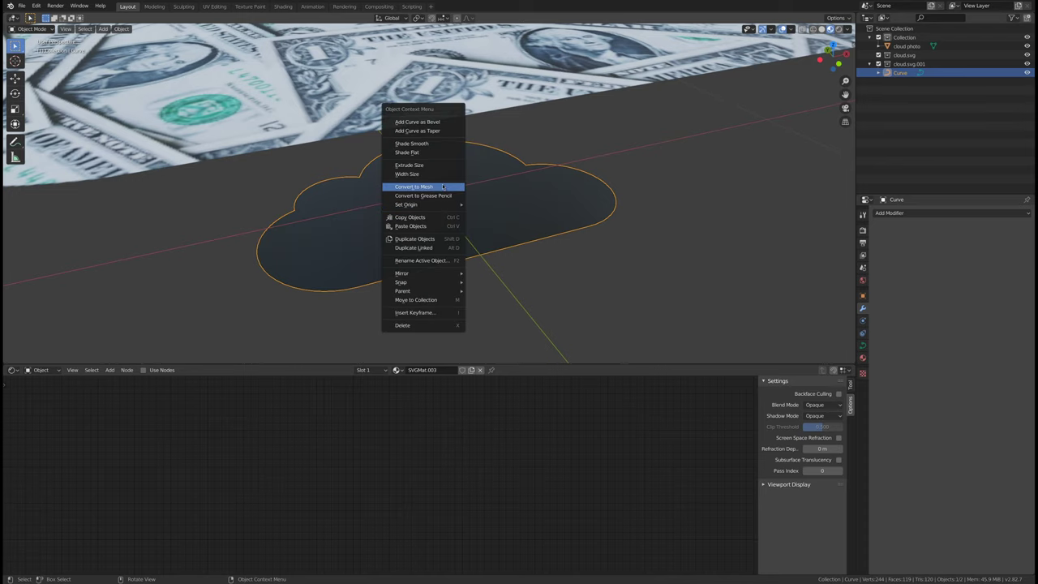
{"action": "left_click", "coordinate": [438, 186]}
{"action": "left_click", "coordinate": [940, 215]}
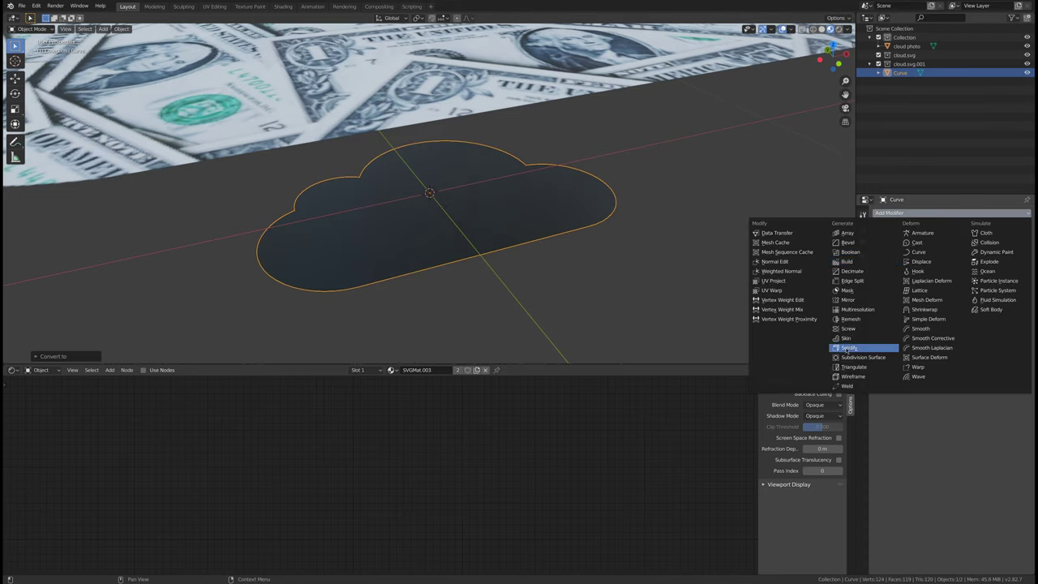
{"action": "left_click", "coordinate": [864, 348]}
Step: Apply Limited Dissolve to all of the cloud mesh's geometry, return to Object Mode and check the solid's sides
{"action": "key", "text": "Tab"}
{"action": "key", "text": "a"}
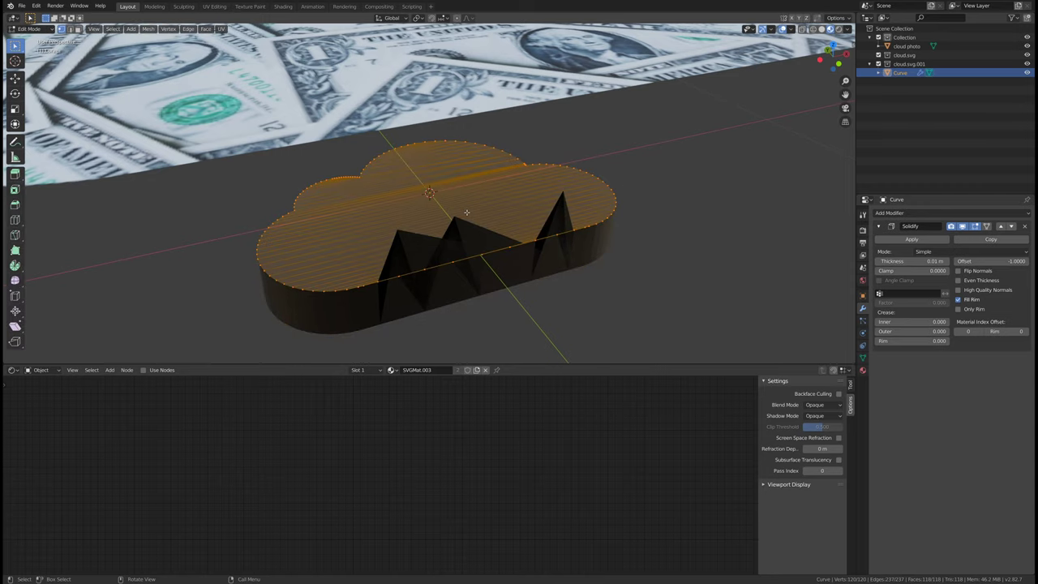
{"action": "right_click", "coordinate": [466, 198]}
{"action": "mouse_move", "coordinate": [465, 198]}
{"action": "key", "text": "Escape"}
{"action": "key", "text": "x"}
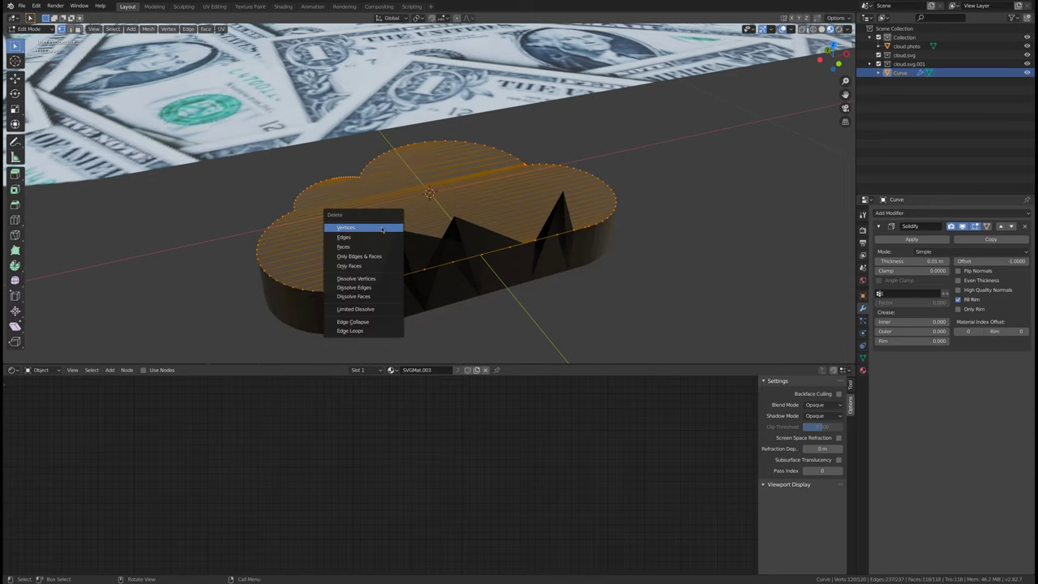
{"action": "left_click", "coordinate": [378, 309]}
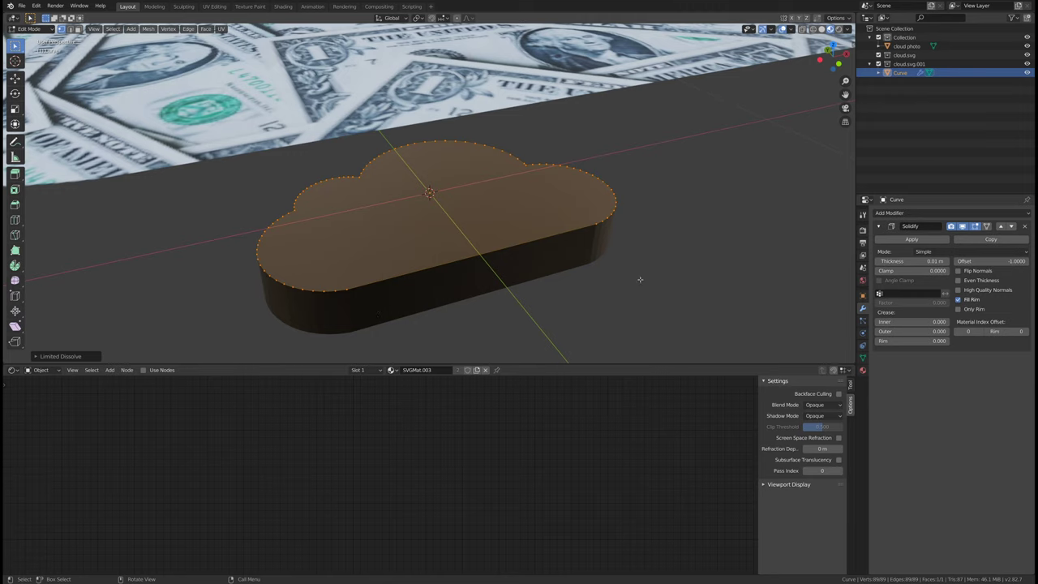
{"action": "key", "text": "Tab"}
{"action": "mouse_move", "coordinate": [640, 281]}
{"action": "middle_mouse_down"}
{"action": "mouse_move", "coordinate": [632, 292]}
{"action": "mouse_move", "coordinate": [638, 276]}
{"action": "middle_mouse_up"}
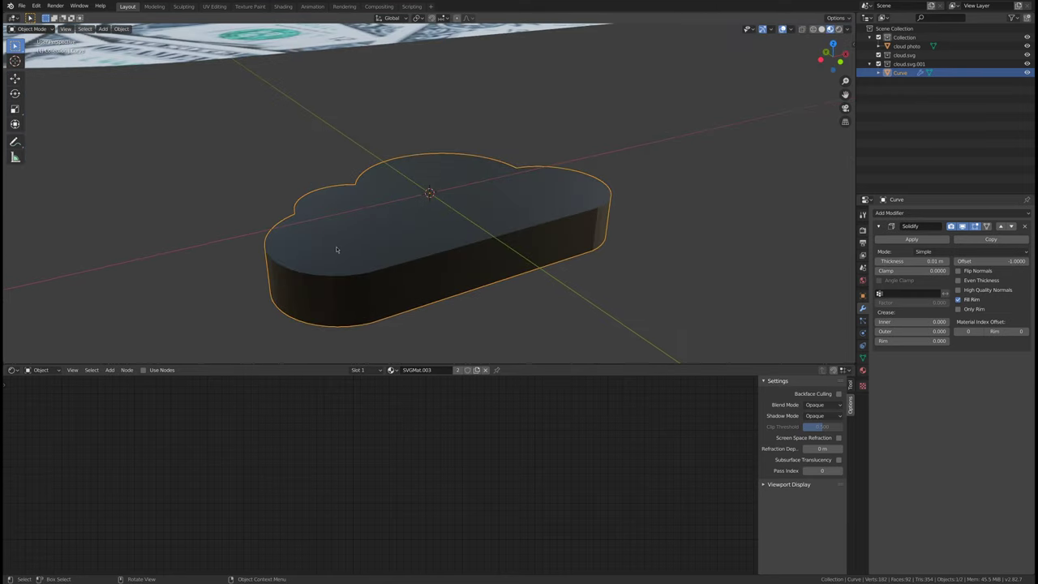
{"action": "middle_click_drag", "start_coordinate": [372, 221], "coordinate": [441, 210]}
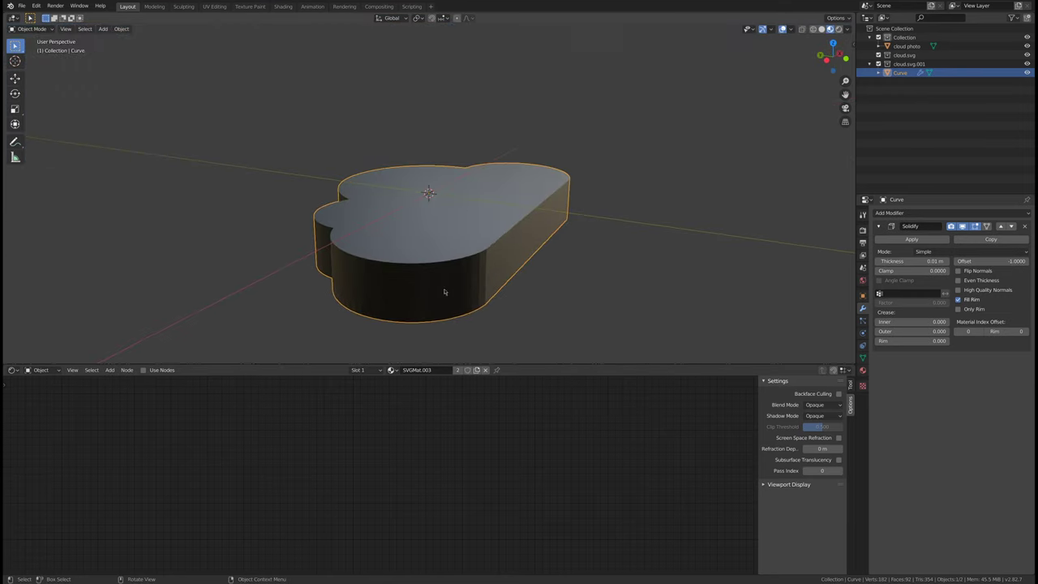
{"action": "middle_click_drag", "start_coordinate": [445, 292], "coordinate": [600, 189]}
Step: Add a Solidify modifier to the cloud photo plane and set its thickness to 0.16 m
{"action": "scroll", "coordinate": [575, 240], "scroll_direction": "down", "scroll_amount": 2}
{"action": "left_click", "coordinate": [559, 155]}
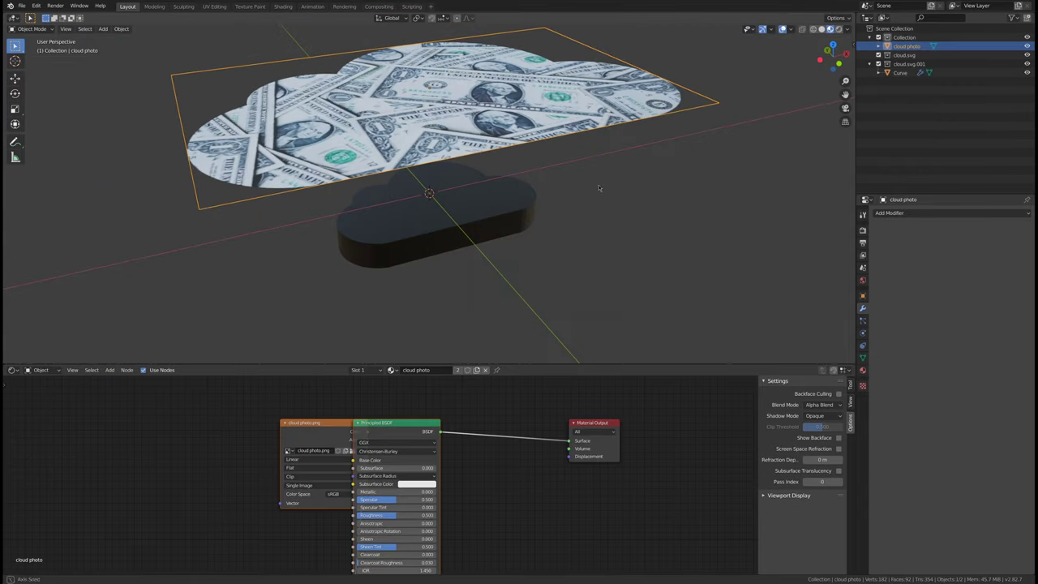
{"action": "left_click", "coordinate": [954, 214]}
{"action": "left_click", "coordinate": [861, 343]}
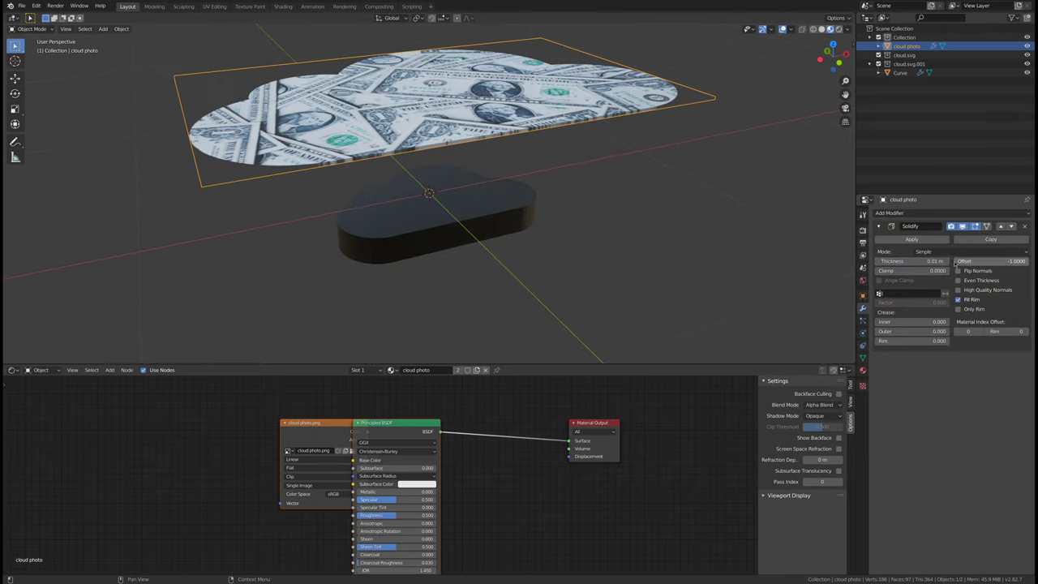
{"action": "left_click_drag", "start_coordinate": [929, 261], "coordinate": [957, 261]}
{"action": "middle_click_drag", "start_coordinate": [611, 250], "coordinate": [571, 236]}
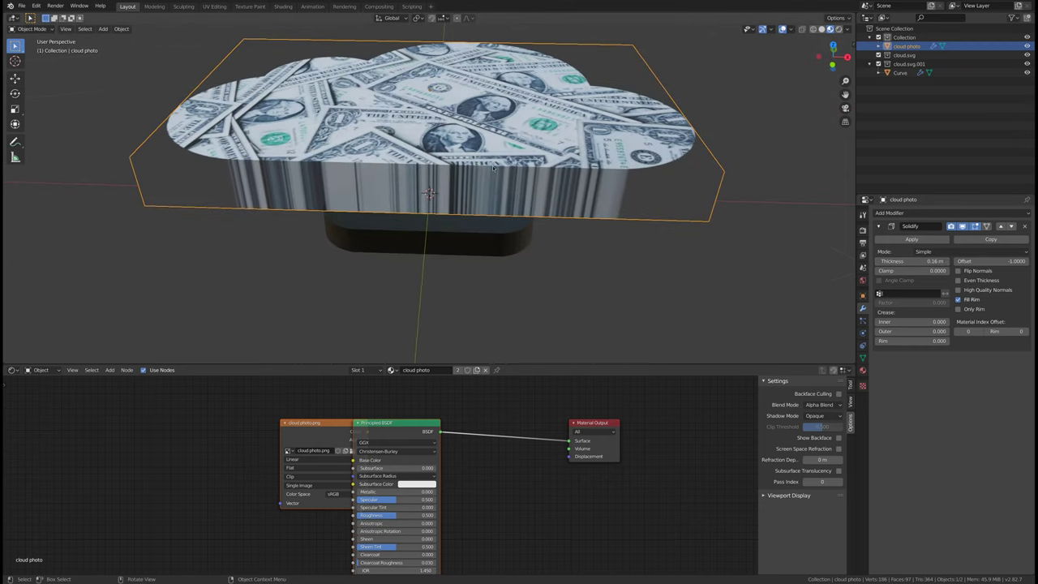
Step: Inspect the thickened cloud photo plane in Material Preview and Solid shading, and remove its Solidify modifier
{"action": "middle_click_drag", "start_coordinate": [599, 192], "coordinate": [416, 184]}
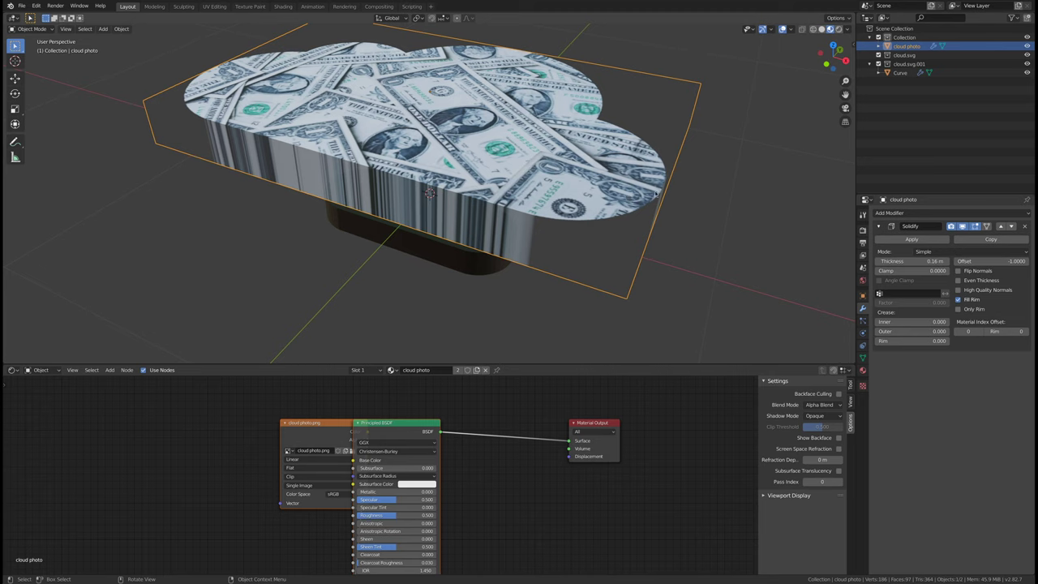
{"action": "middle_click_drag", "start_coordinate": [657, 194], "coordinate": [535, 196]}
{"action": "middle_click_drag", "start_coordinate": [550, 81], "coordinate": [656, 79]}
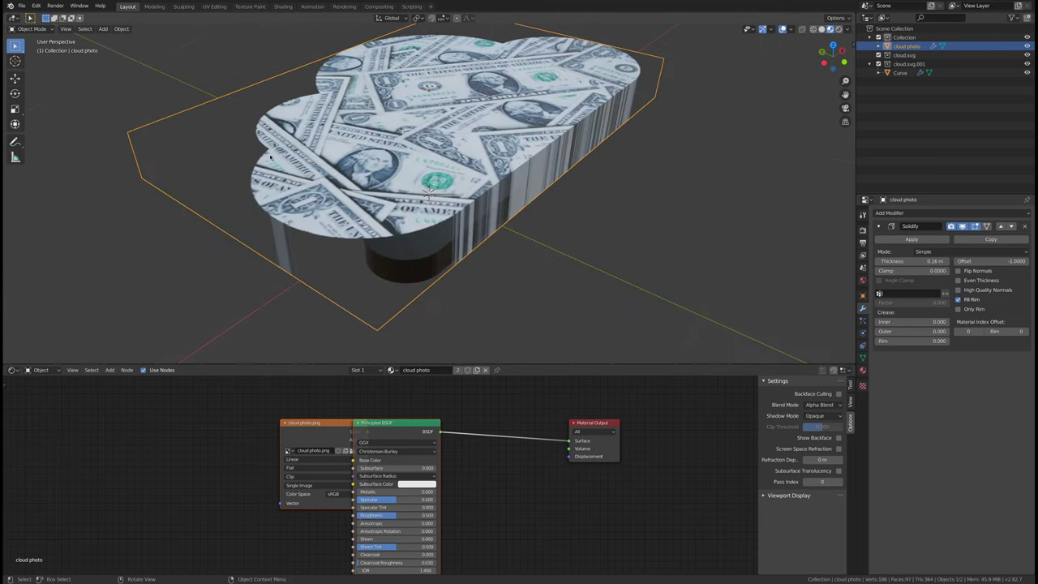
{"action": "left_click", "coordinate": [821, 29]}
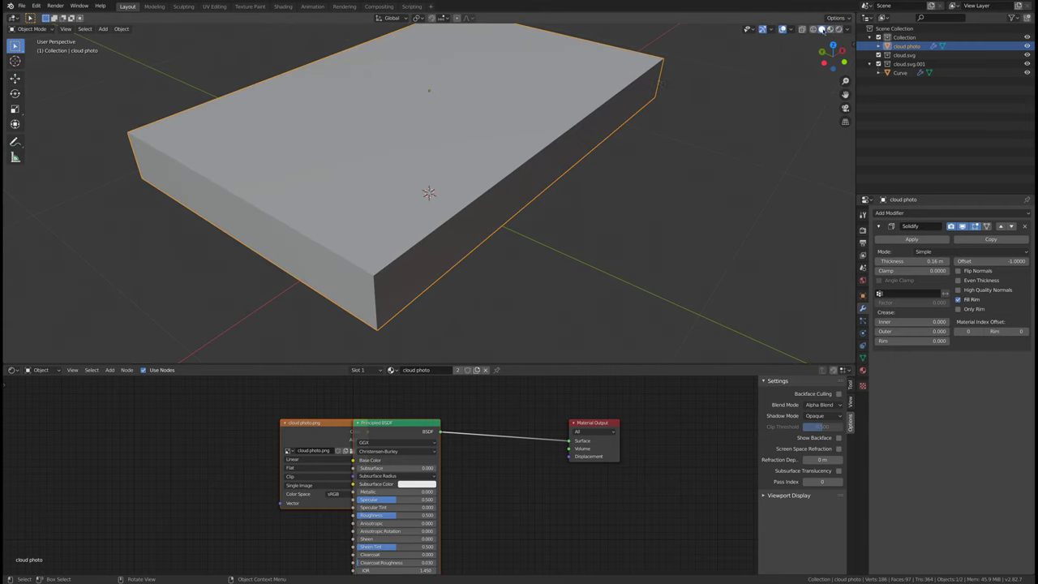
{"action": "left_click", "coordinate": [830, 30]}
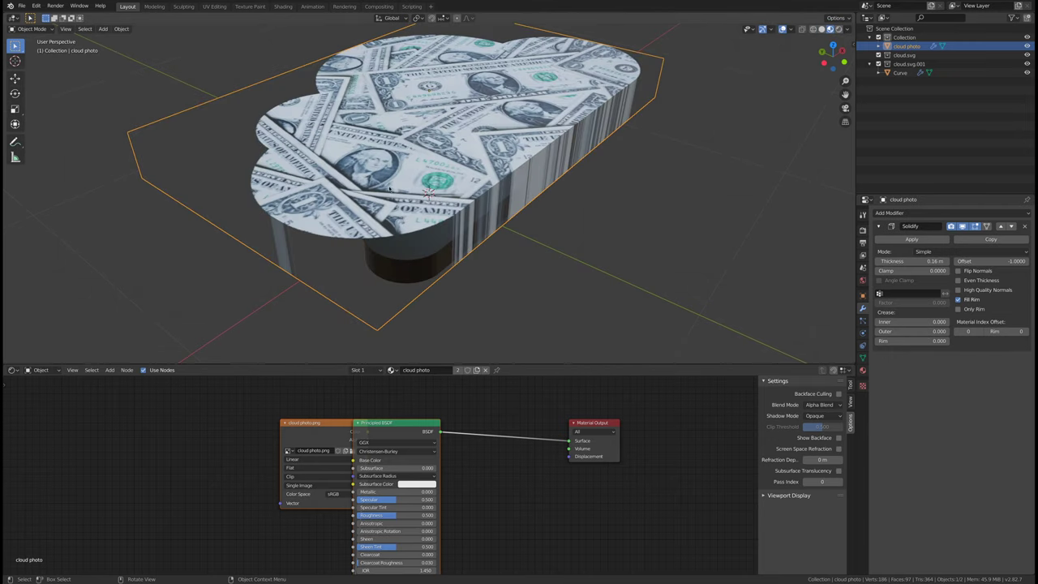
{"action": "left_click", "coordinate": [1024, 226]}
Step: Scale the cloud photo plane down to roughly half size from the top view, leaving it selected above the cloud mesh
{"action": "middle_click_drag", "start_coordinate": [616, 267], "coordinate": [471, 280]}
{"action": "left_click", "coordinate": [833, 47]}
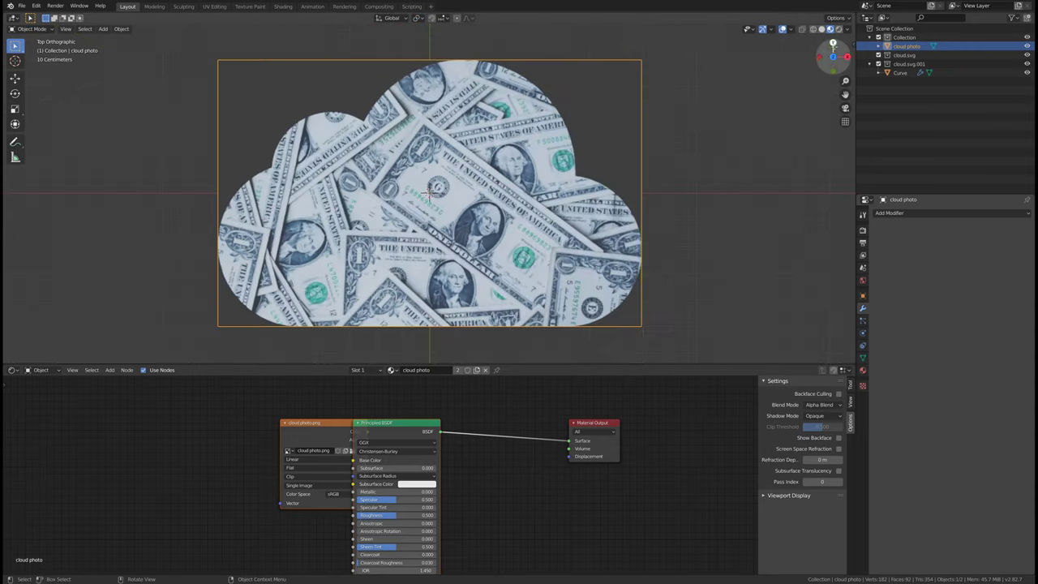
{"action": "key", "text": "s"}
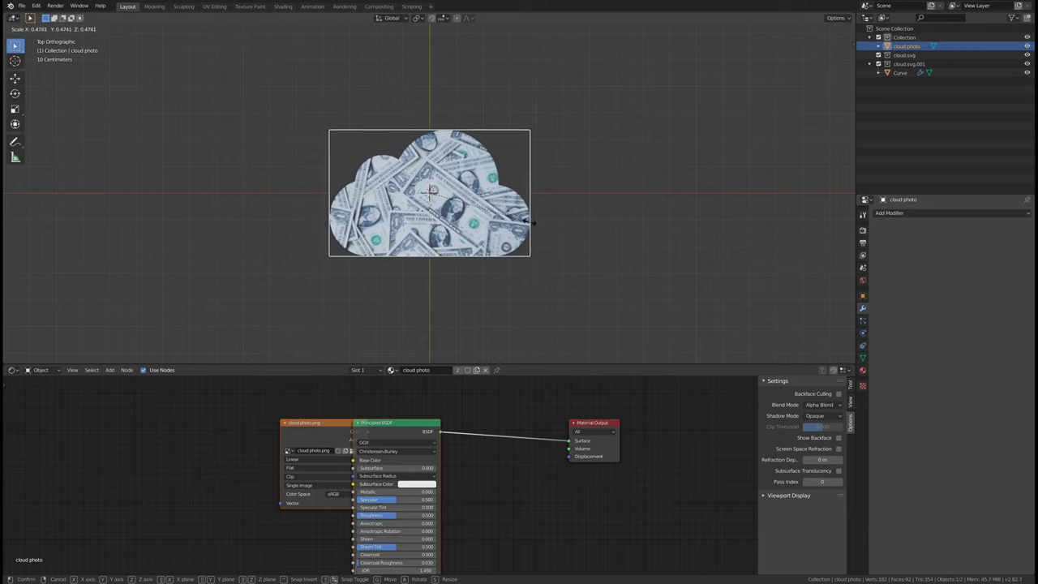
{"action": "left_click", "coordinate": [546, 221]}
{"action": "left_click", "coordinate": [614, 254]}
{"action": "middle_click_drag", "start_coordinate": [614, 253], "coordinate": [513, 195]}
{"action": "left_click", "coordinate": [449, 83]}
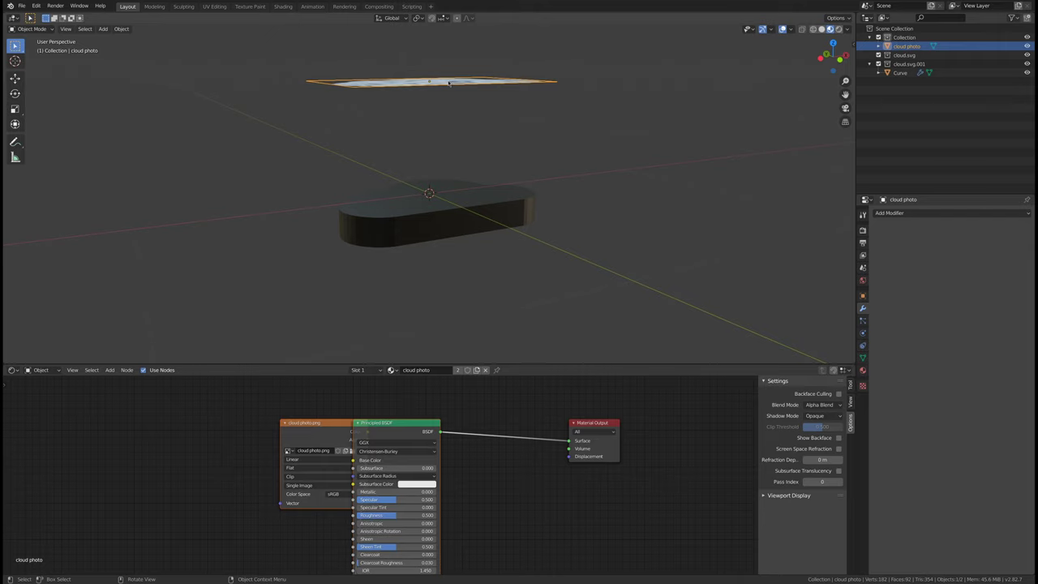
Step: Lower the cloud photo plane along Z by about 0.42 m onto the top of the solid cloud mesh and check the fit
{"action": "key", "text": "g"}
{"action": "key", "text": "z"}
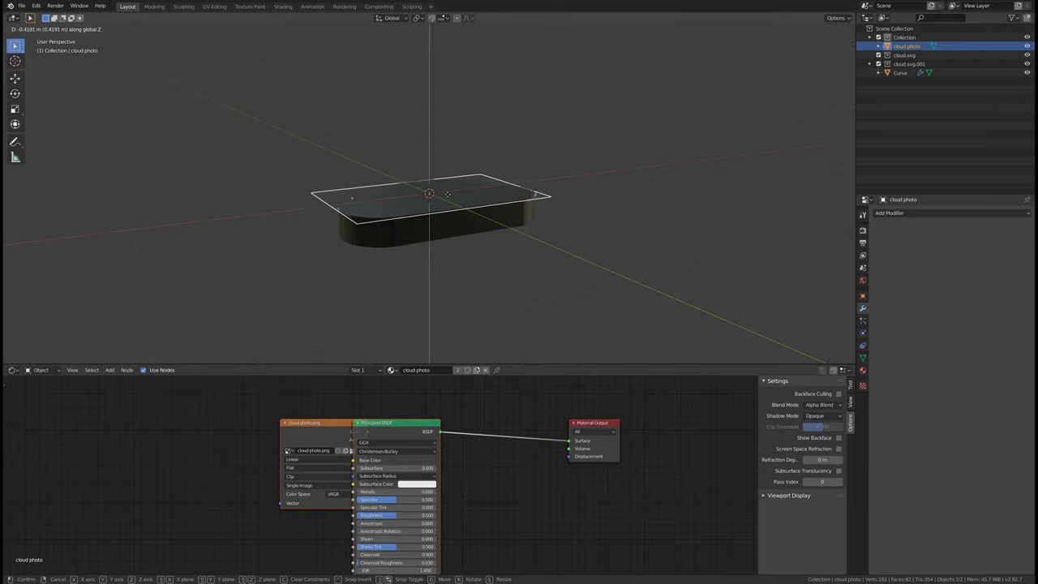
{"action": "left_click", "coordinate": [451, 191]}
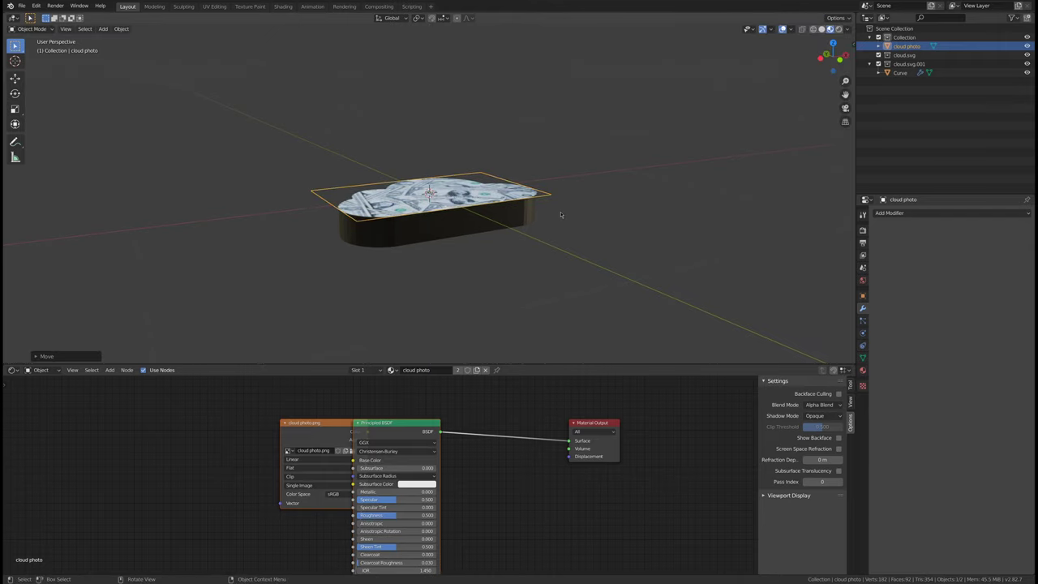
{"action": "left_click", "coordinate": [596, 248]}
{"action": "middle_click_drag", "start_coordinate": [597, 248], "coordinate": [474, 252]}
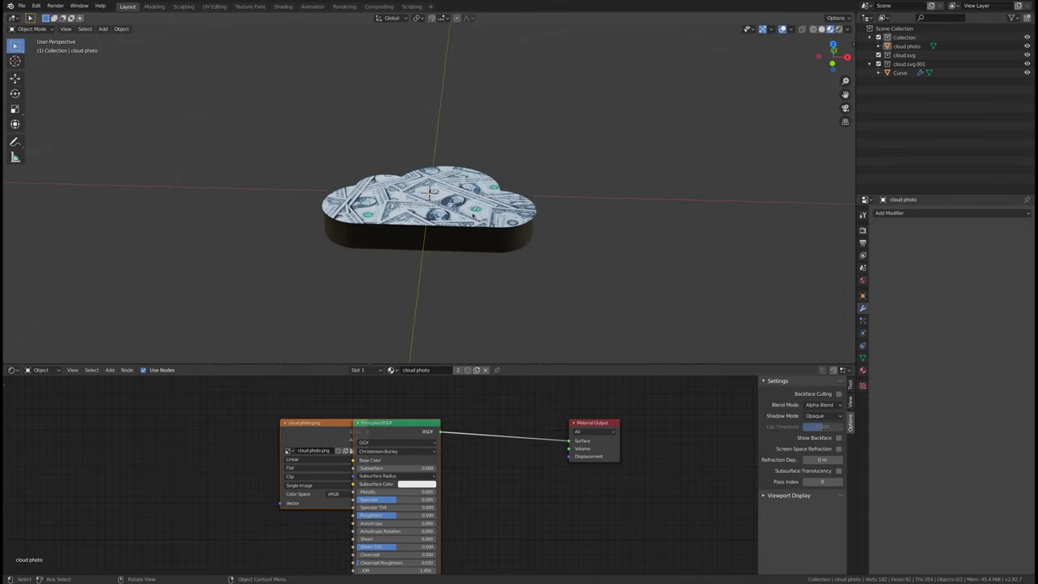
{"action": "left_click", "coordinate": [471, 248]}
{"action": "left_click", "coordinate": [469, 246]}
Step: Move the cloud photo plane along the X axis until it sits clear beside the solid cloud mesh, and deselect it
{"action": "left_click", "coordinate": [494, 204]}
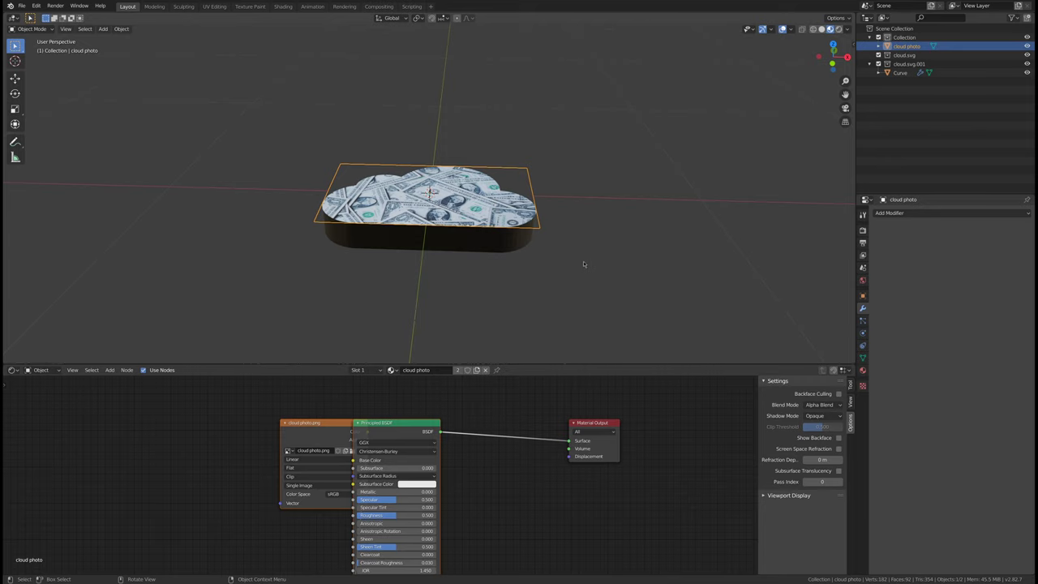
{"action": "middle_click_drag", "start_coordinate": [524, 262], "coordinate": [505, 238]}
{"action": "key", "text": "g"}
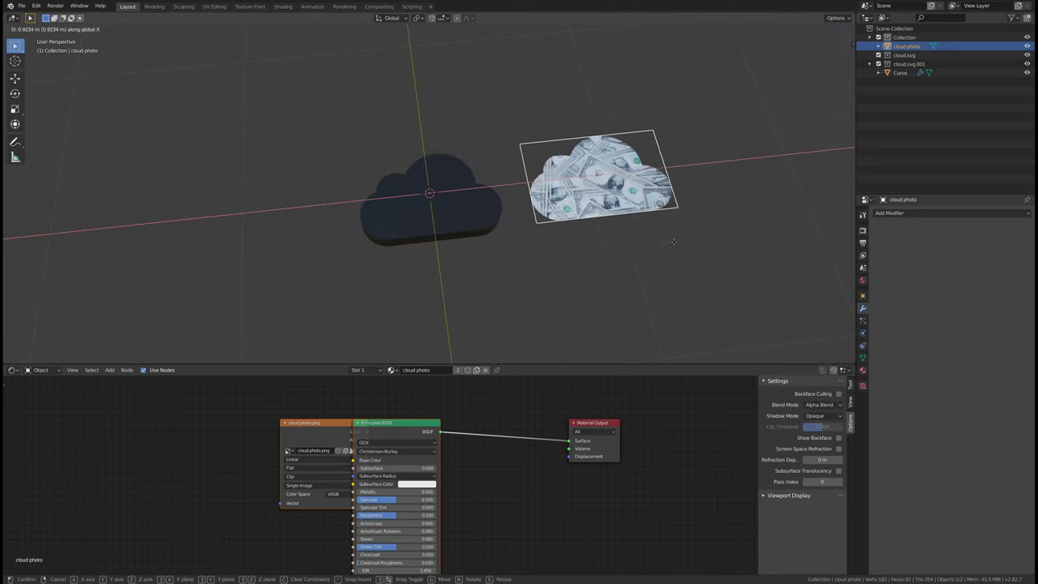
{"action": "left_click", "coordinate": [637, 245]}
{"action": "left_click", "coordinate": [640, 236]}
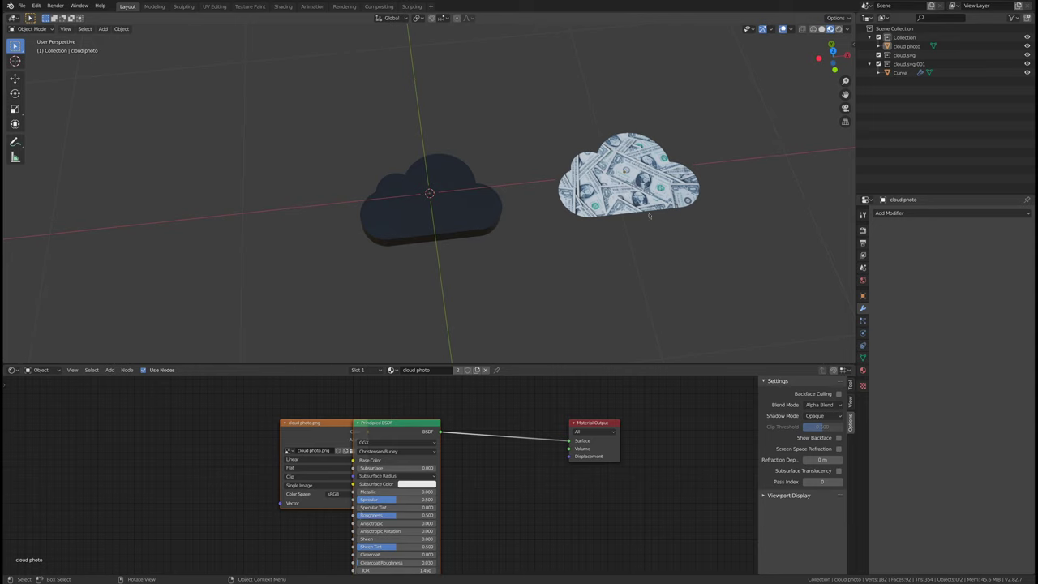
Step: Delete the solid cloud mesh at the origin from the top view
{"action": "left_click", "coordinate": [833, 50]}
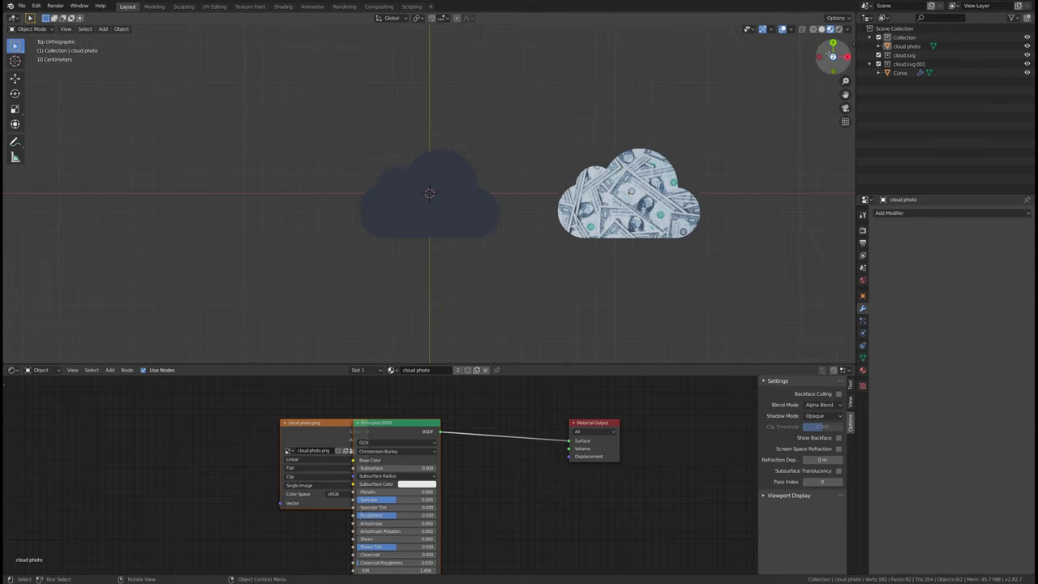
{"action": "left_click", "coordinate": [399, 223]}
{"action": "key", "text": "Delete"}
Step: Duplicate the cloud photo plane and place the copy diagonally above the original in top view, partly overlapping it
{"action": "left_click", "coordinate": [656, 236]}
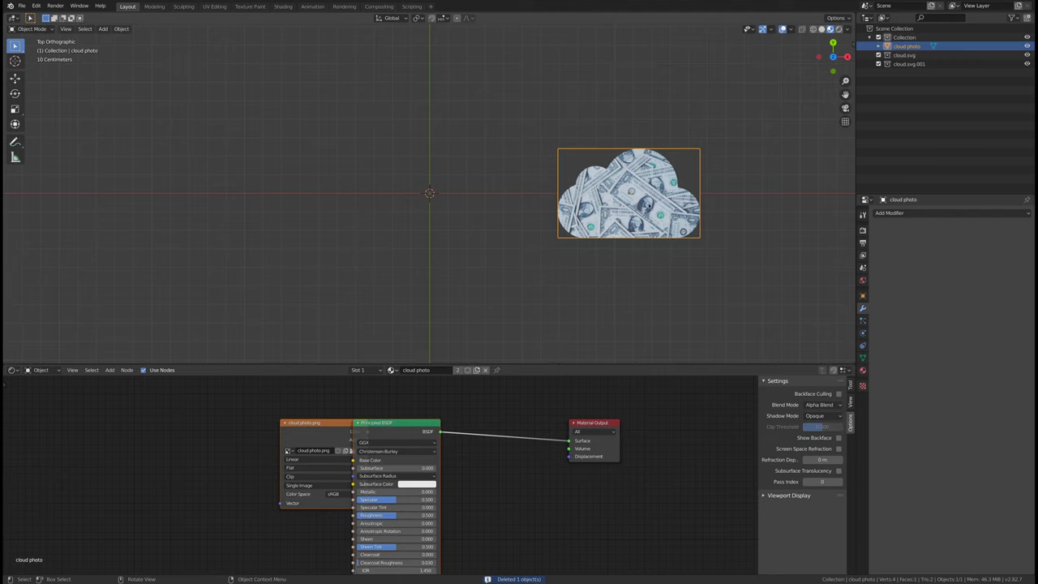
{"action": "left_click", "coordinate": [589, 275]}
{"action": "left_click", "coordinate": [657, 200]}
{"action": "key", "text": "shift+d"}
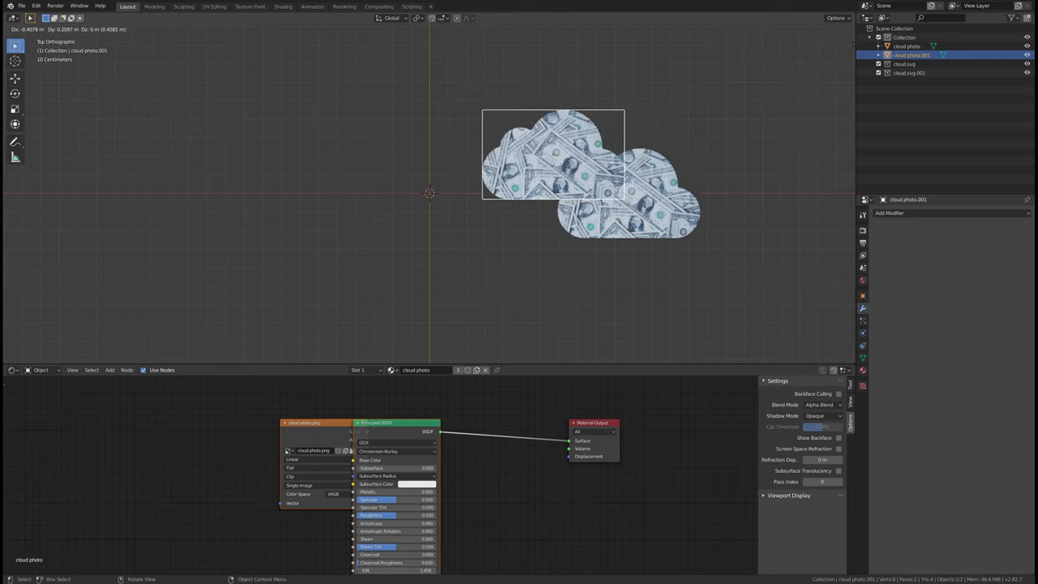
{"action": "left_click", "coordinate": [553, 153]}
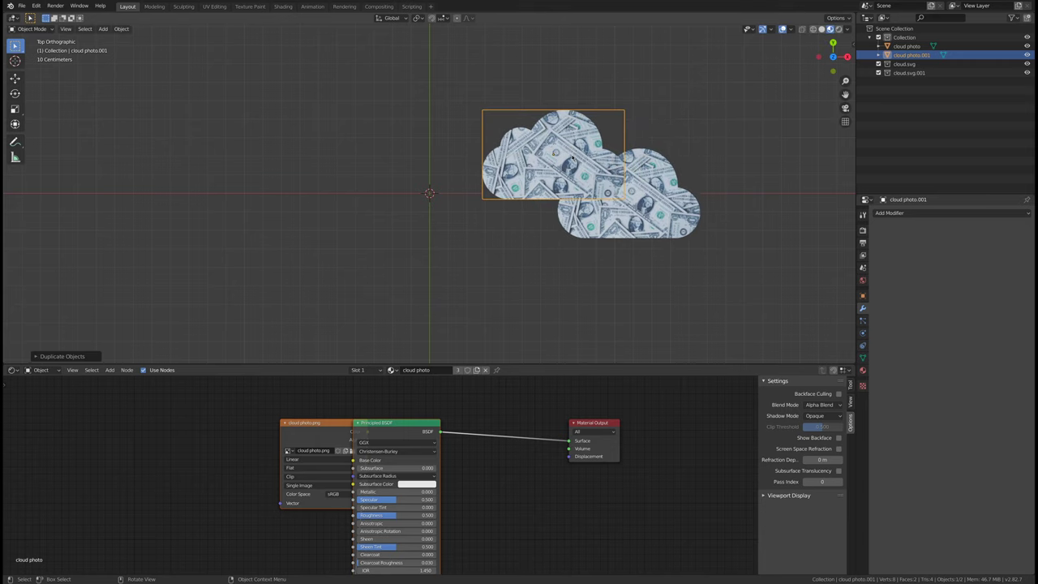
Step: Lower the duplicated cloud photo along Z by about 0.13 m and check how it overlaps the original plane
{"action": "key", "text": "g"}
{"action": "key", "text": "z"}
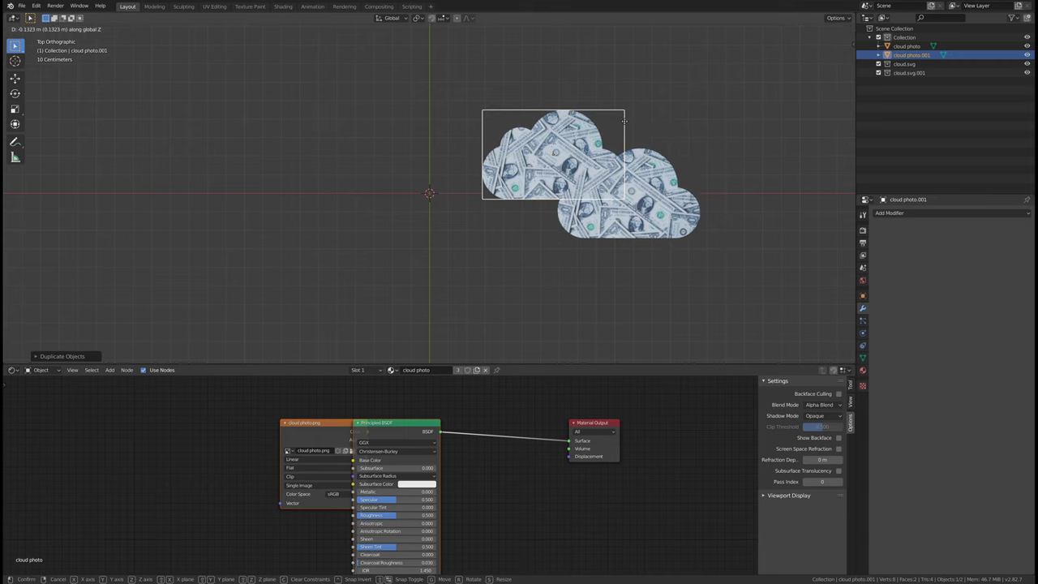
{"action": "left_click", "coordinate": [634, 122]}
{"action": "left_click", "coordinate": [635, 121]}
{"action": "left_click", "coordinate": [656, 180]}
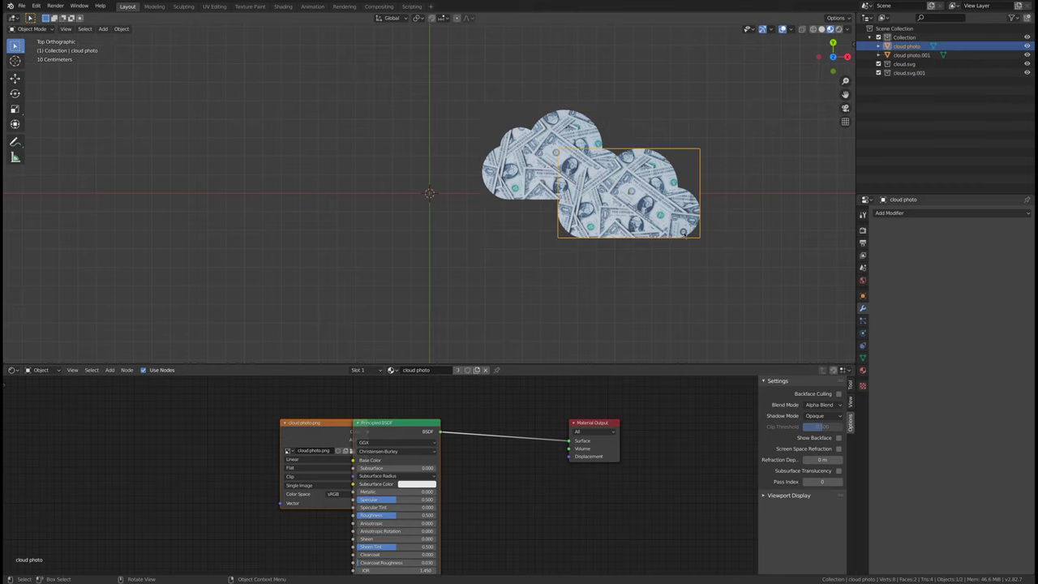
{"action": "middle_click_drag", "start_coordinate": [730, 199], "coordinate": [678, 212]}
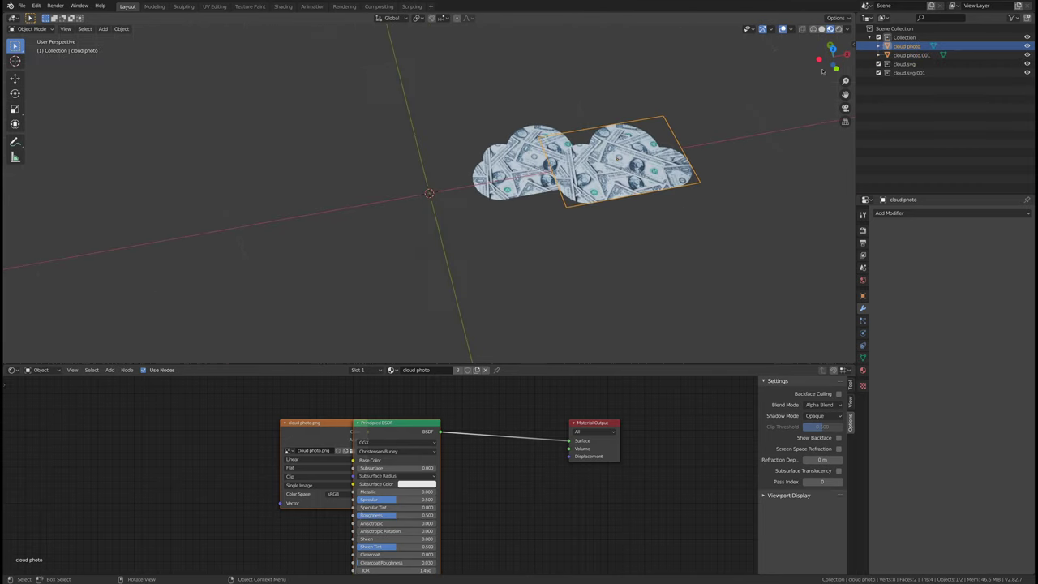
Step: Move the duplicated cloud photo in top view across the Y axis, to the side opposite the original, and deselect it
{"action": "left_click", "coordinate": [832, 49]}
{"action": "left_click", "coordinate": [502, 188]}
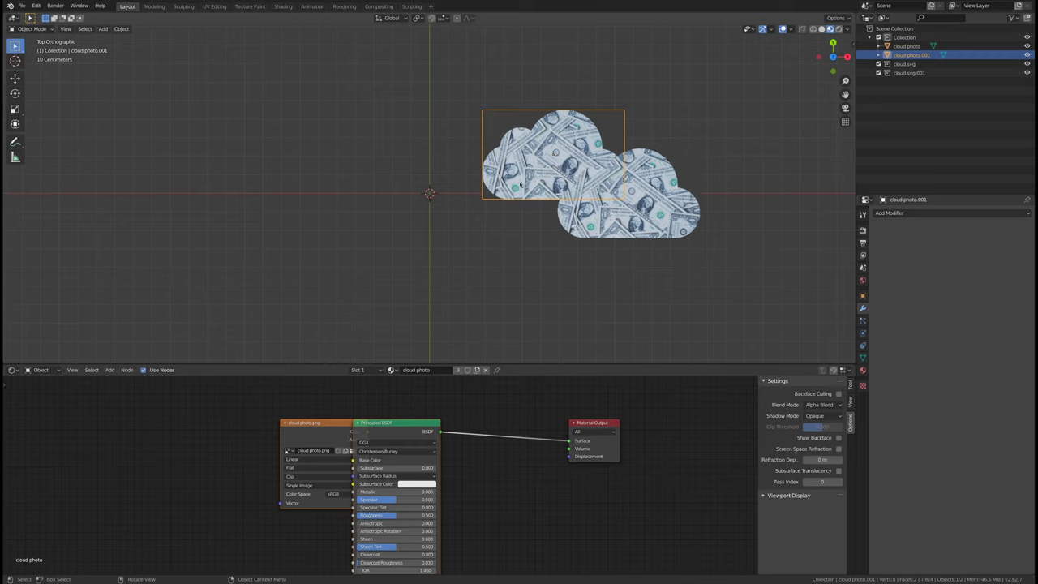
{"action": "key", "text": "g"}
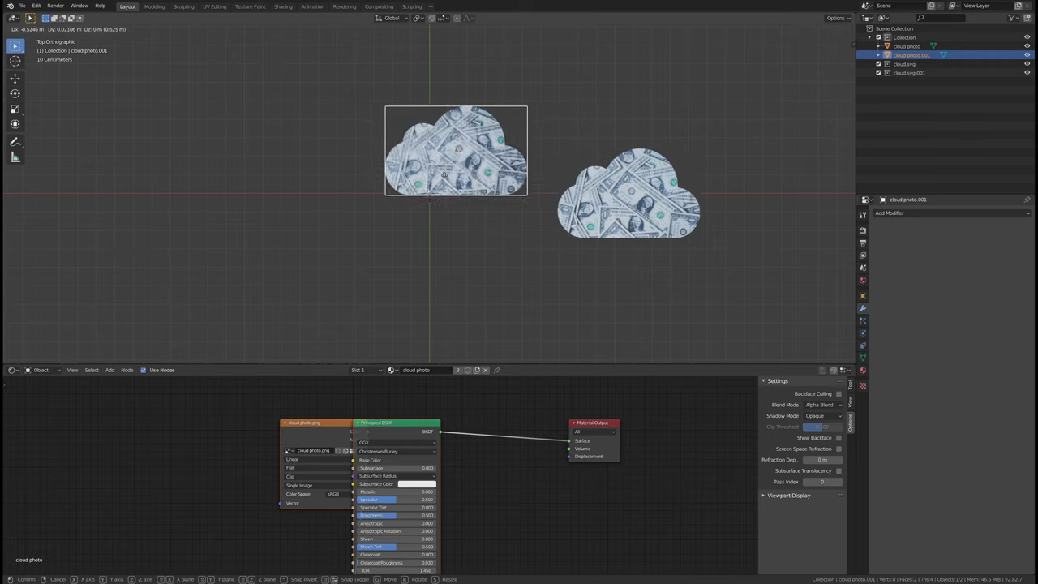
{"action": "left_click", "coordinate": [302, 206]}
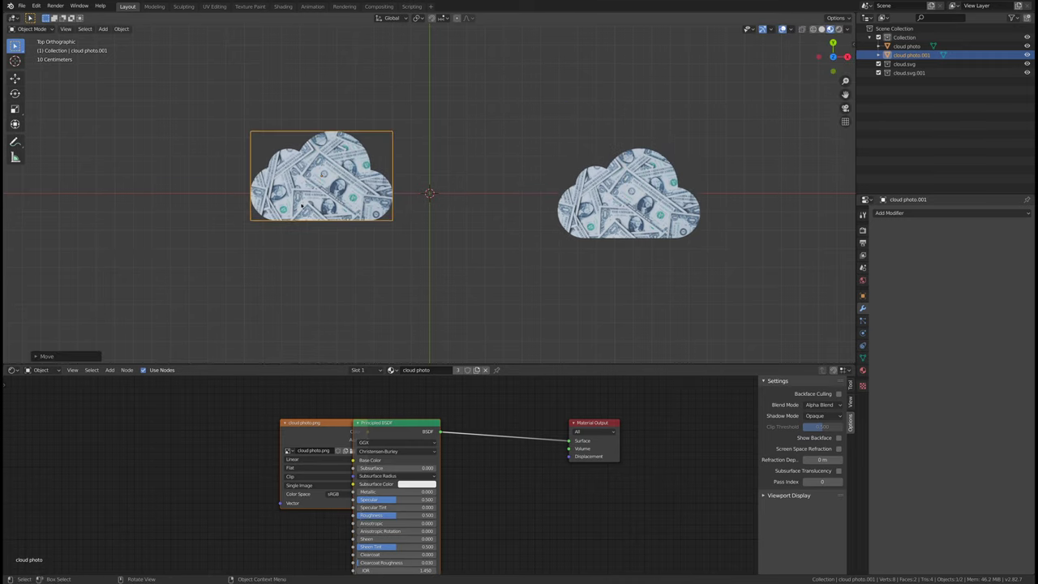
{"action": "left_click", "coordinate": [456, 246]}
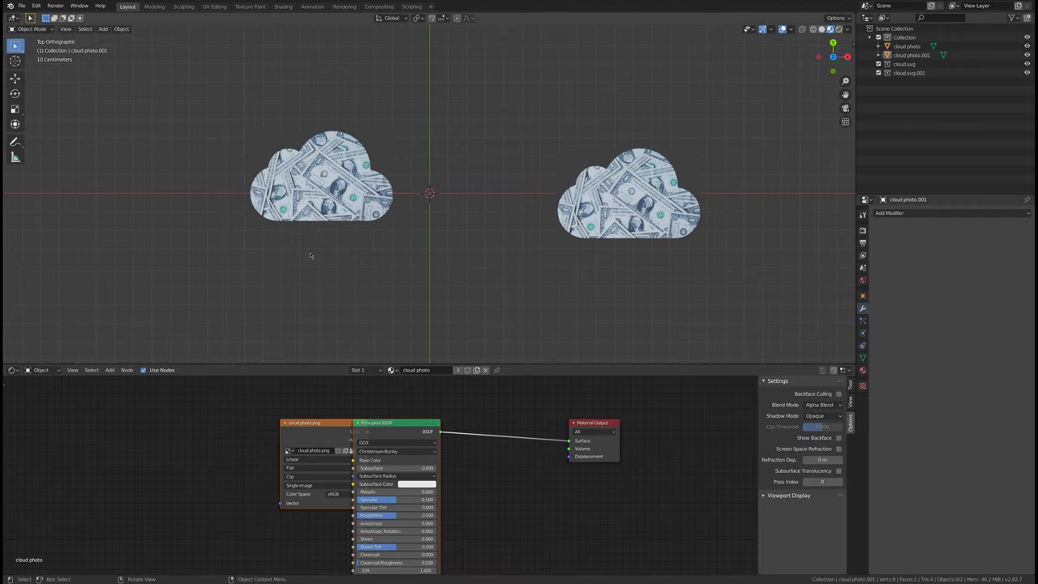
{"action": "left_click", "coordinate": [361, 212]}
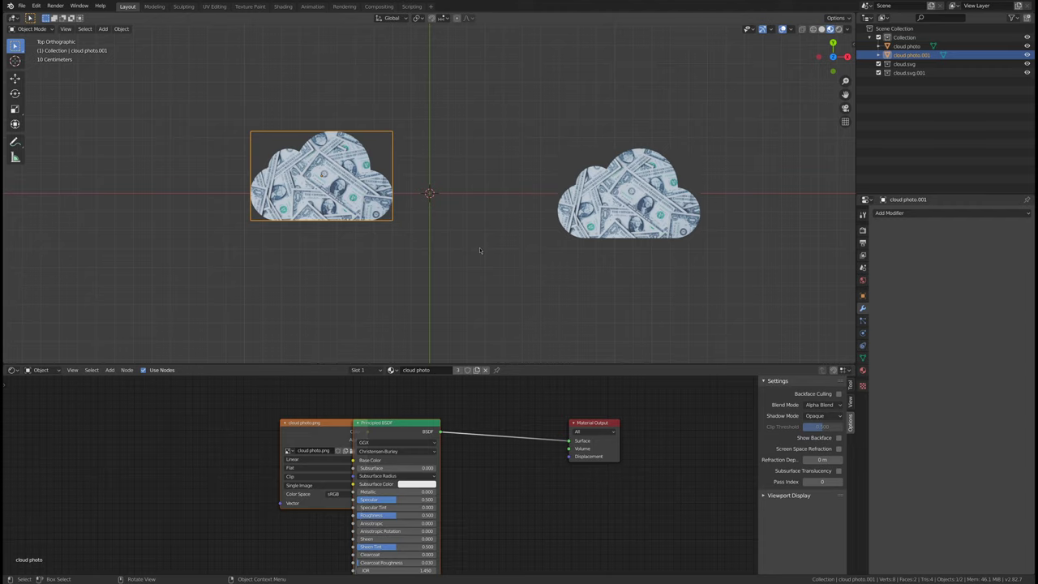
{"action": "left_click", "coordinate": [646, 191]}
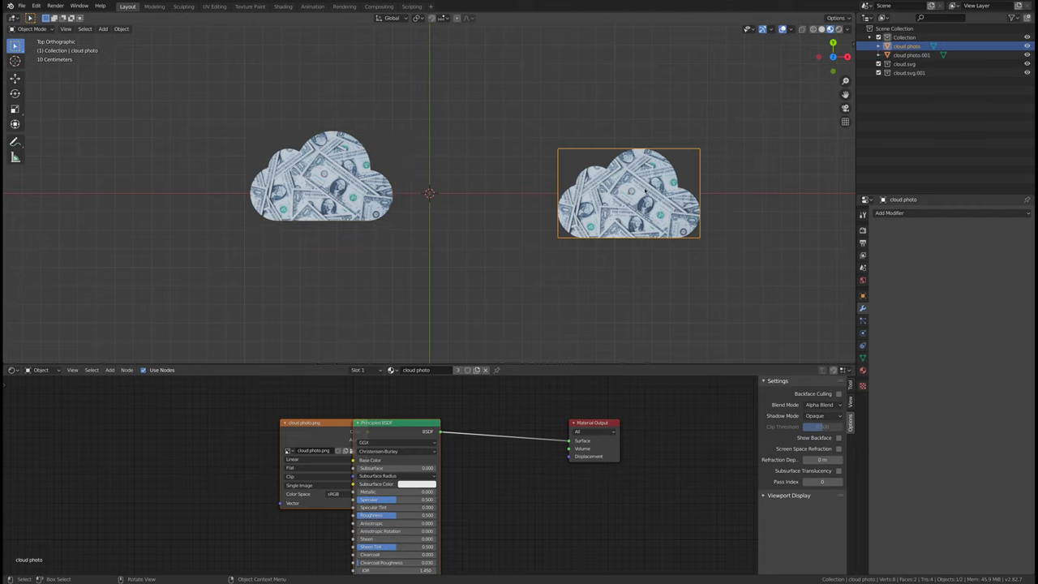
{"action": "left_click", "coordinate": [489, 156]}
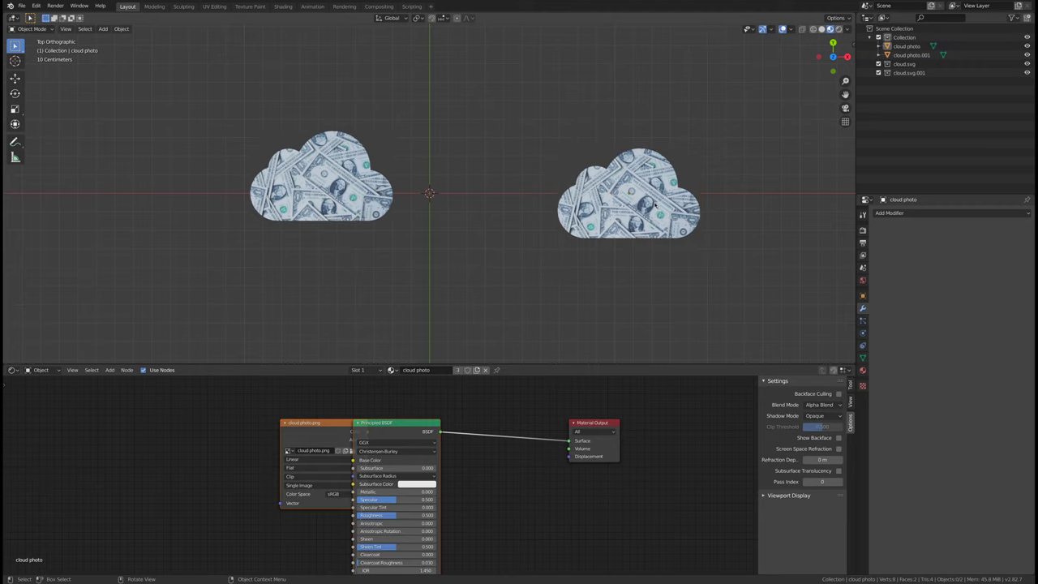
{"action": "left_click", "coordinate": [655, 206]}
{"action": "scroll", "coordinate": [744, 234], "scroll_direction": "down", "scroll_amount": 1}
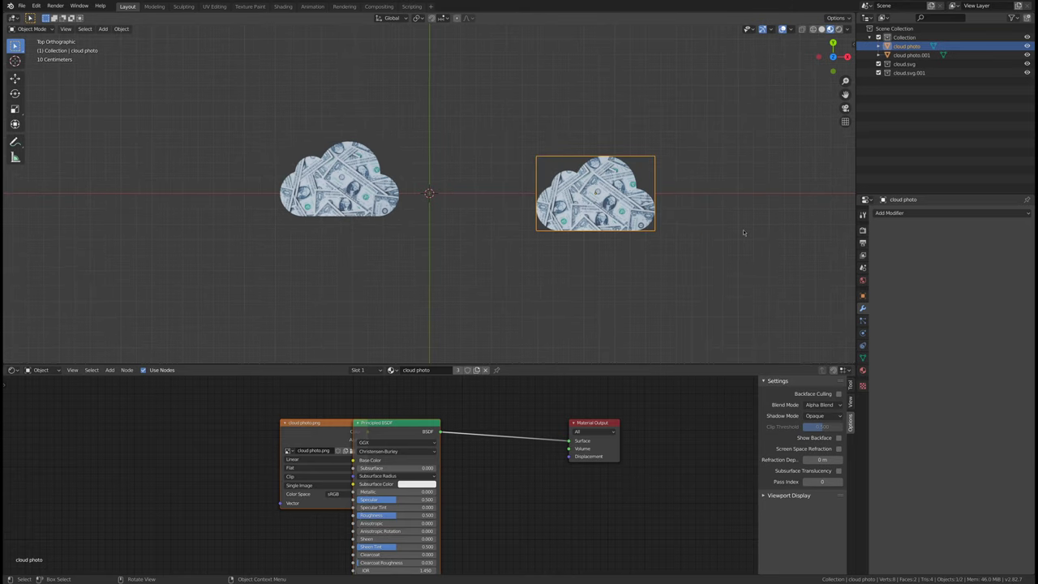
{"action": "left_click", "coordinate": [739, 229]}
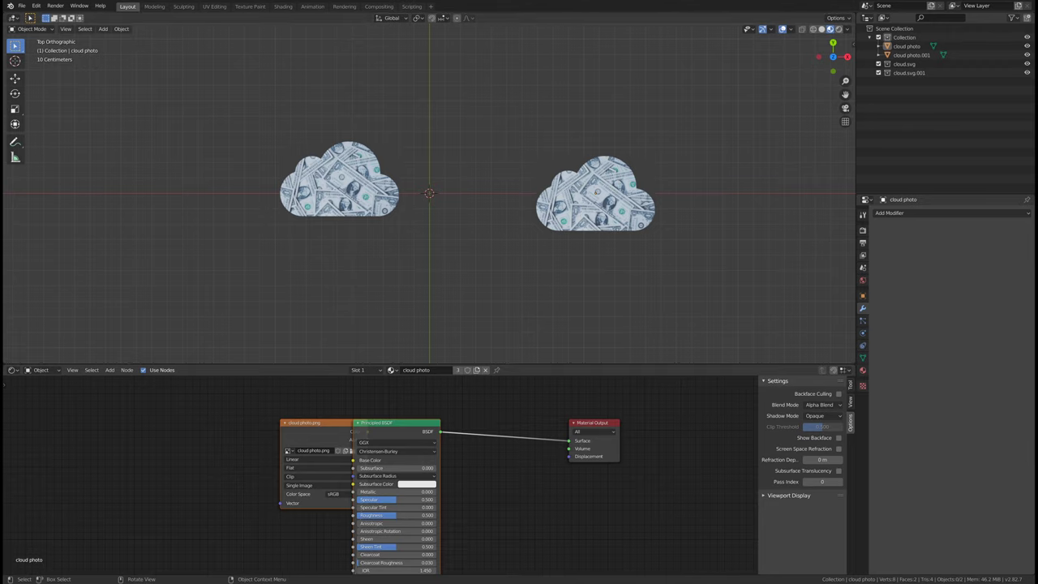
Step: Import the Unsplash Photo.png starfield into the scene using Images as Planes
{"action": "left_click", "coordinate": [22, 5]}
{"action": "mouse_move", "coordinate": [65, 126]}
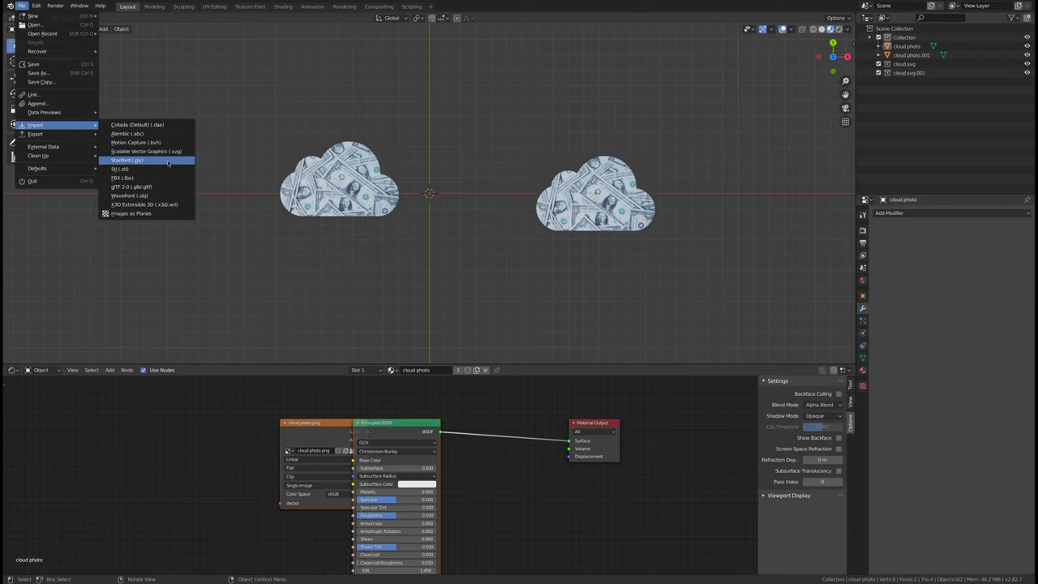
{"action": "left_click", "coordinate": [170, 214]}
{"action": "double_click", "coordinate": [808, 135]}
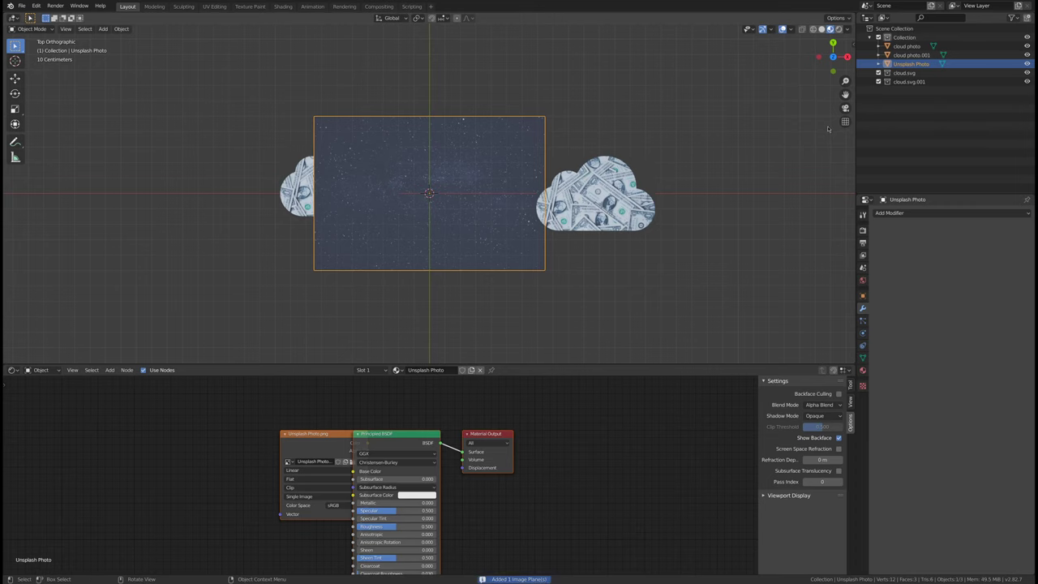
Step: Scale the starfield plane up about 3.8 times and lower it beneath both cloud photos as a background
{"action": "key", "text": "s"}
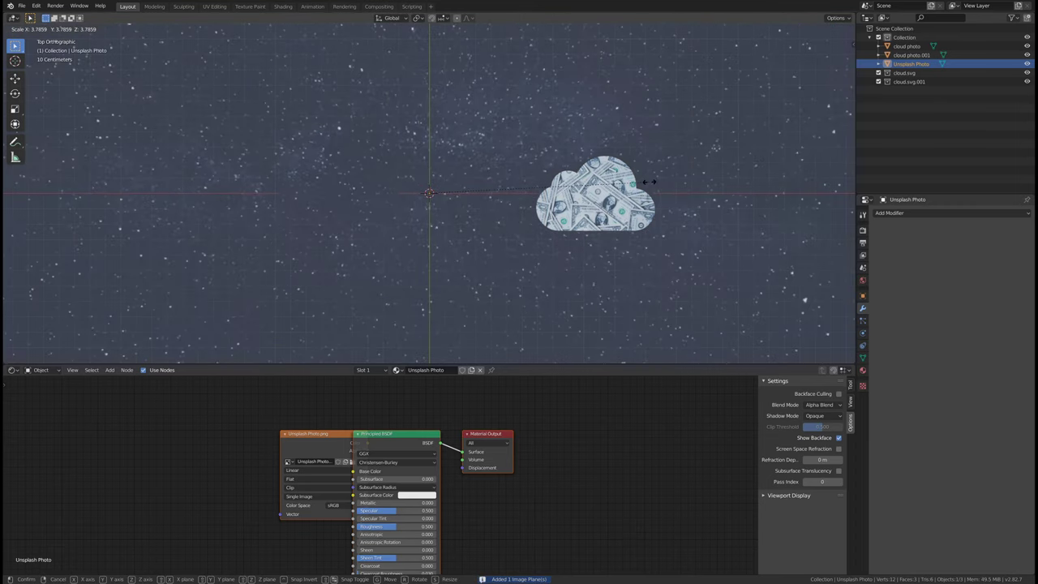
{"action": "left_click", "coordinate": [647, 183]}
{"action": "scroll", "coordinate": [616, 187], "scroll_direction": "down", "scroll_amount": 3}
{"action": "mouse_move", "coordinate": [616, 138]}
{"action": "middle_mouse_down"}
{"action": "mouse_move", "coordinate": [607, 185]}
{"action": "mouse_move", "coordinate": [614, 132]}
{"action": "mouse_move", "coordinate": [607, 150]}
{"action": "middle_mouse_up"}
{"action": "key", "text": "g"}
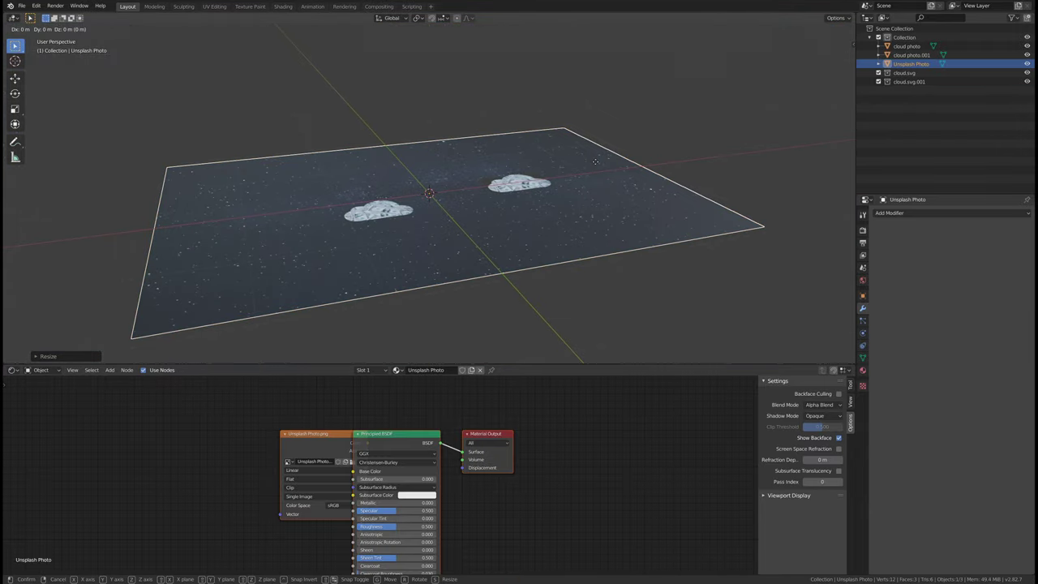
{"action": "left_click", "coordinate": [592, 209]}
{"action": "left_click", "coordinate": [834, 44]}
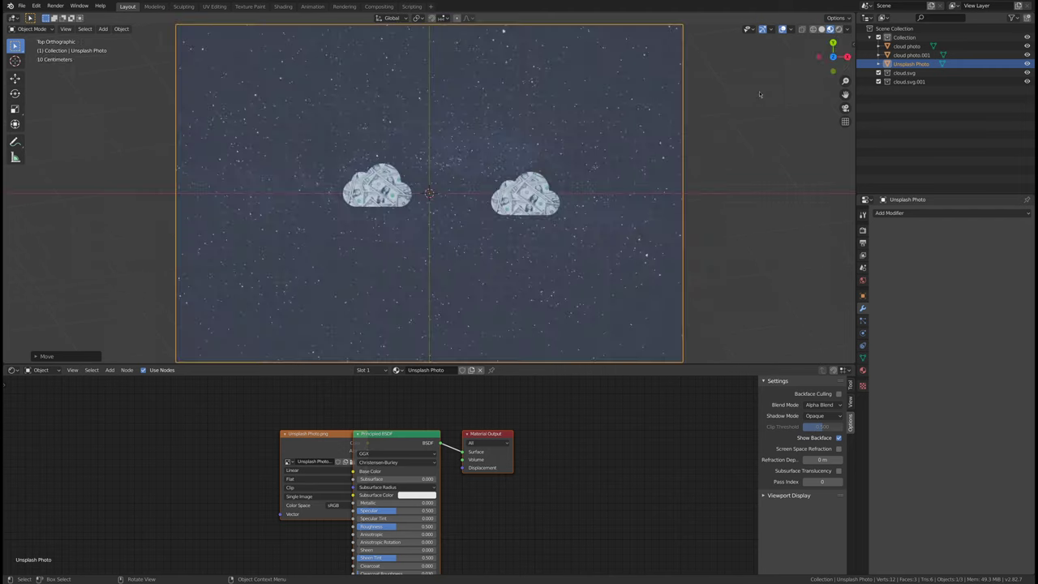
{"action": "left_click", "coordinate": [759, 91]}
Step: Turn off Show Backface in the starfield plane's material settings and deselect the plane
{"action": "scroll", "coordinate": [500, 173], "scroll_direction": "up", "scroll_amount": 3}
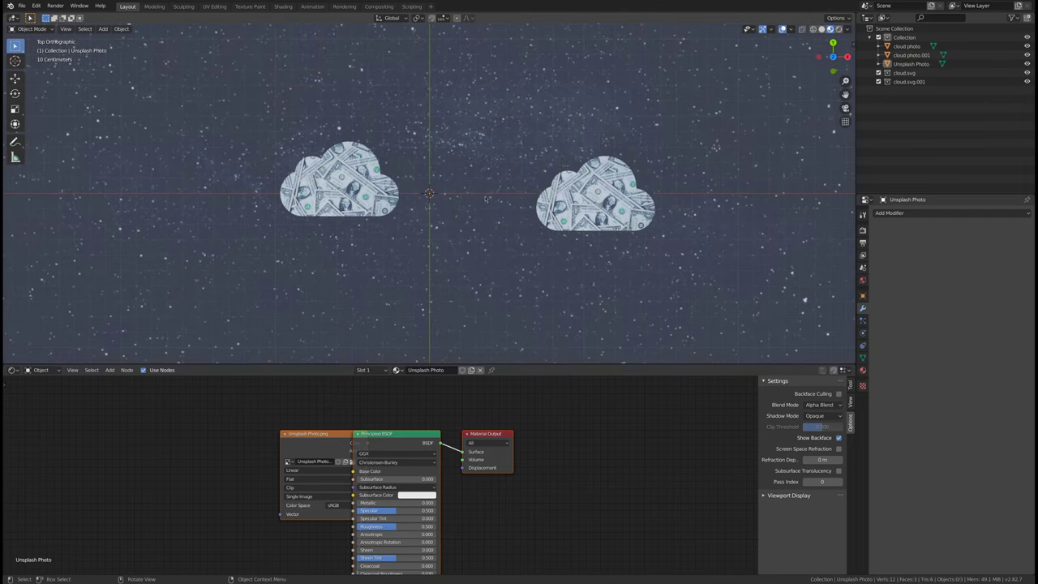
{"action": "left_click", "coordinate": [356, 201]}
{"action": "scroll", "coordinate": [514, 212], "scroll_direction": "down", "scroll_amount": 4}
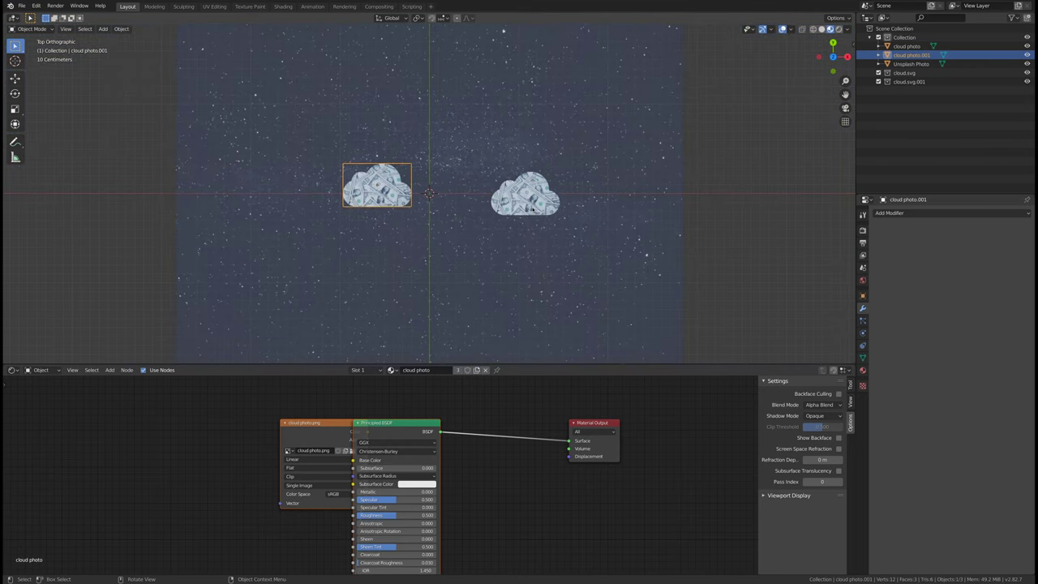
{"action": "scroll", "coordinate": [514, 212], "scroll_direction": "down", "scroll_amount": 1}
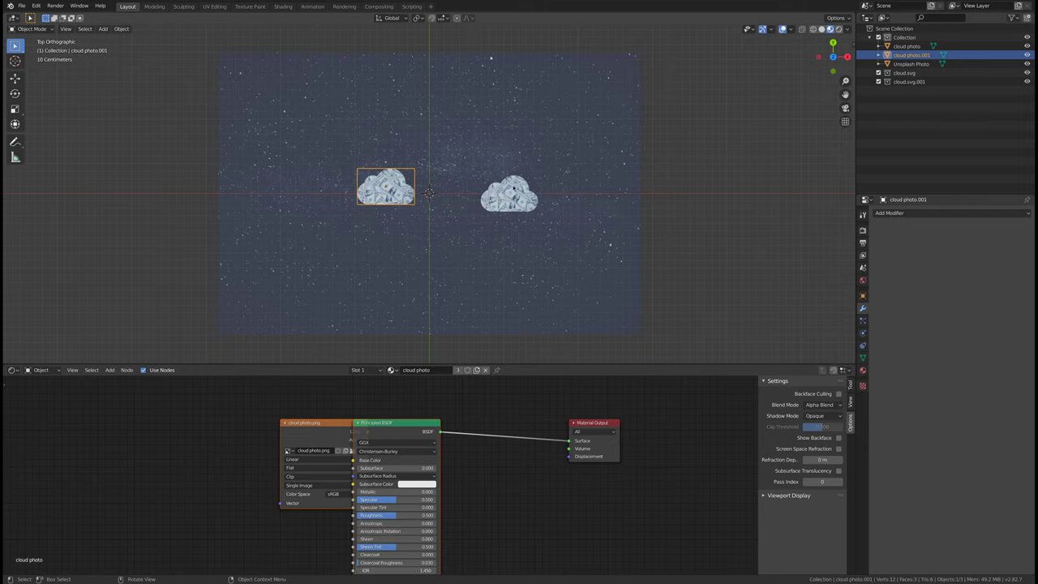
{"action": "middle_click_drag", "start_coordinate": [551, 175], "coordinate": [586, 173]}
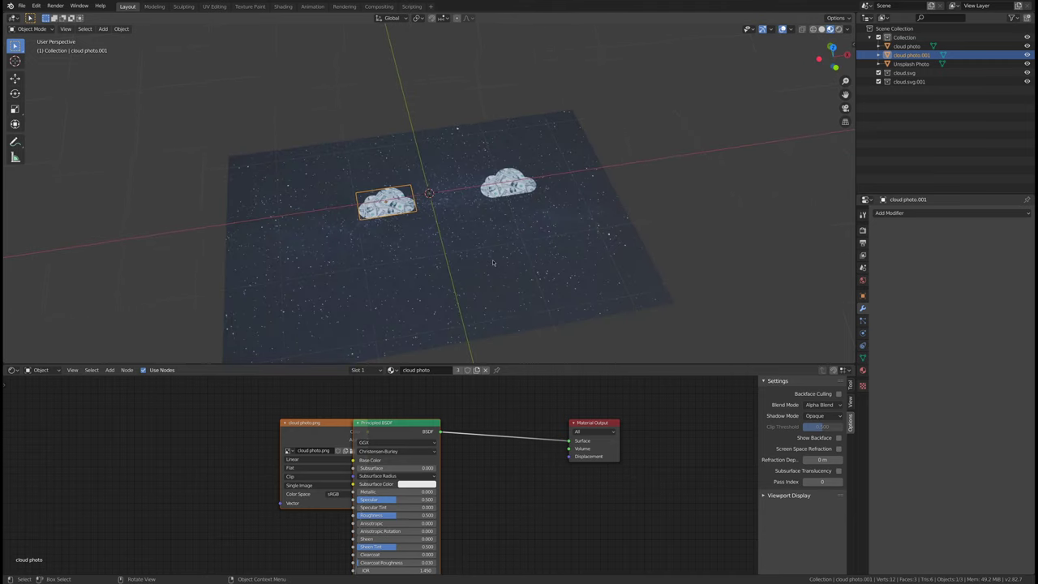
{"action": "left_click", "coordinate": [537, 261]}
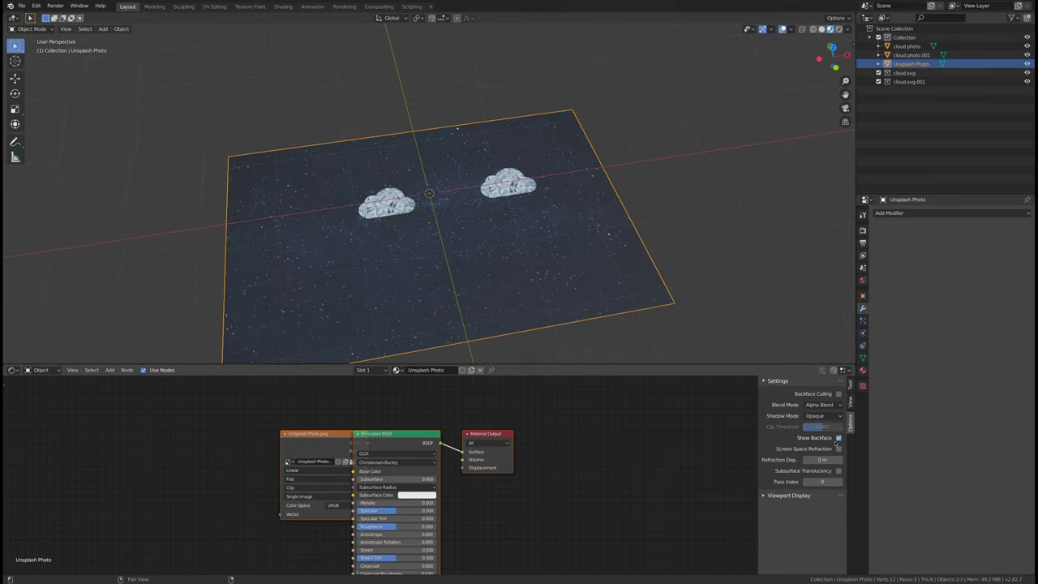
{"action": "key", "text": "alt+a"}
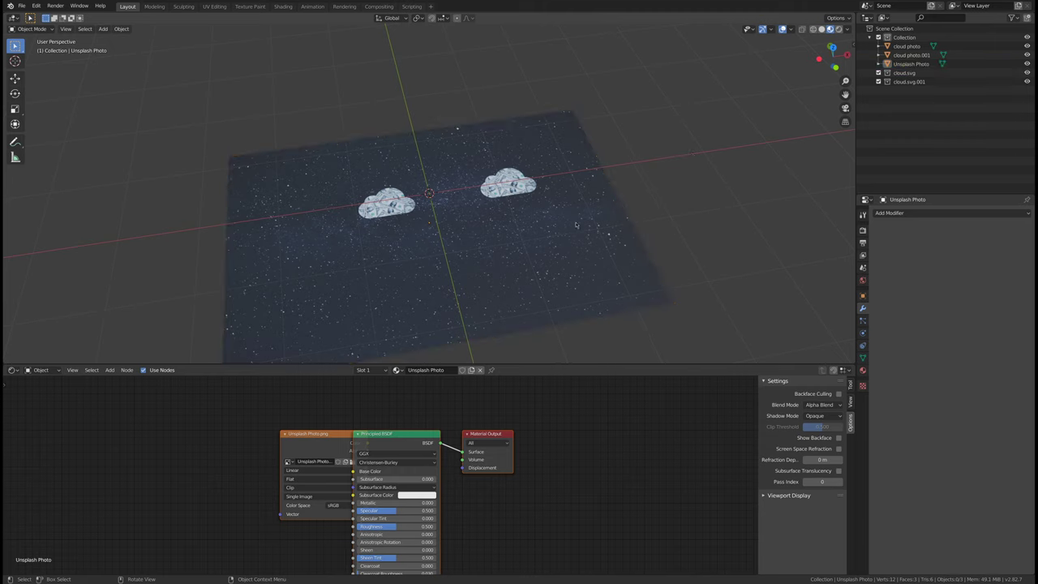
Step: Move the Unsplash Photo image texture node away from the Principled BSDF node and examine its Color and Alpha links
{"action": "middle_click_drag", "start_coordinate": [506, 171], "coordinate": [497, 219]}
{"action": "middle_click_drag", "start_coordinate": [555, 509], "coordinate": [581, 476]}
{"action": "left_click_drag", "start_coordinate": [354, 399], "coordinate": [255, 404]}
{"action": "left_click", "coordinate": [342, 398]}
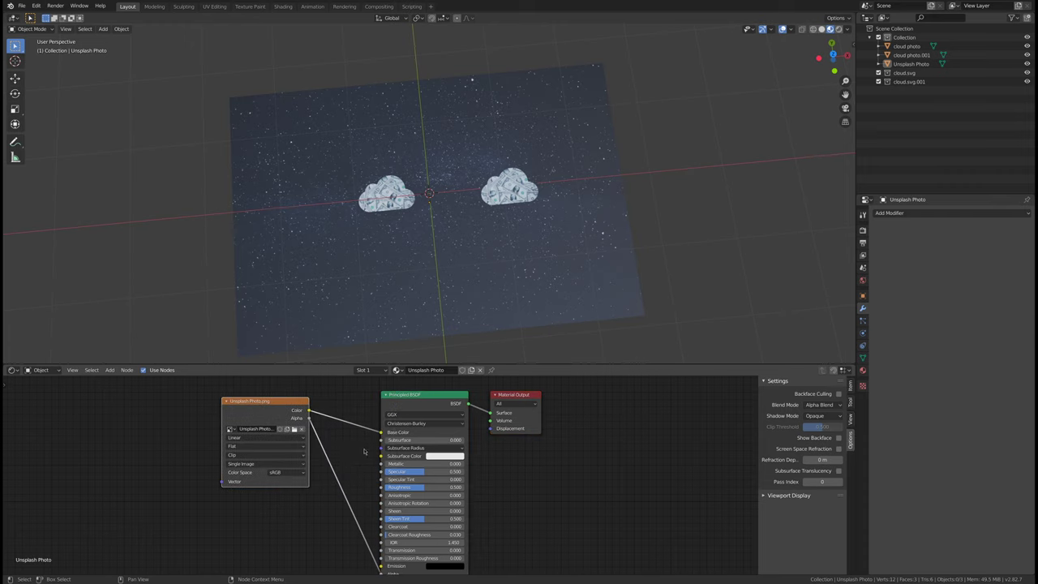
{"action": "middle_click_drag", "start_coordinate": [364, 452], "coordinate": [384, 427]}
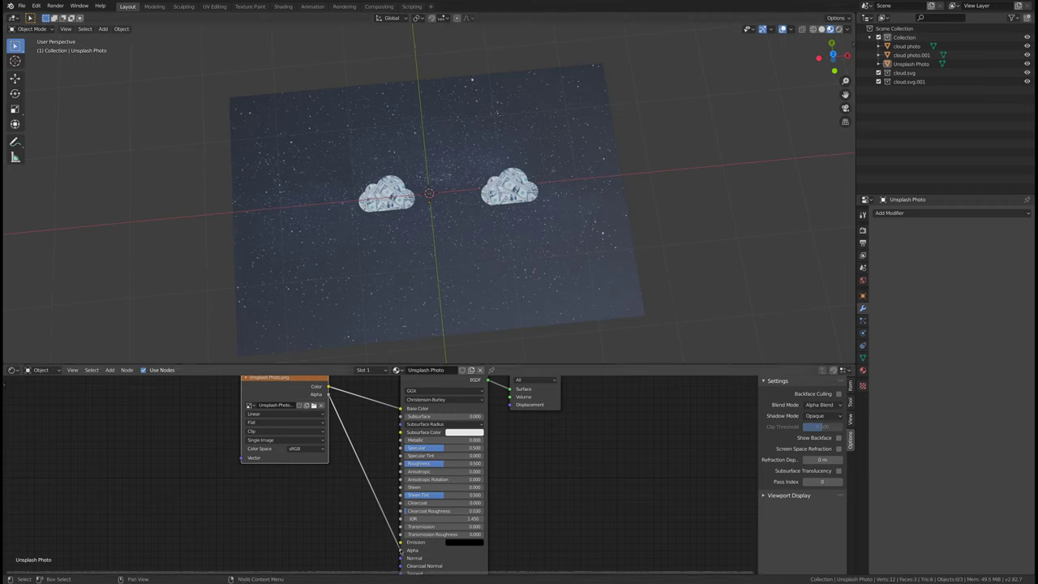
Step: Unlink Alpha from the starfield material's Principled BSDF node and set its Roughness to 1.000
{"action": "left_click_drag", "start_coordinate": [399, 550], "coordinate": [357, 502]}
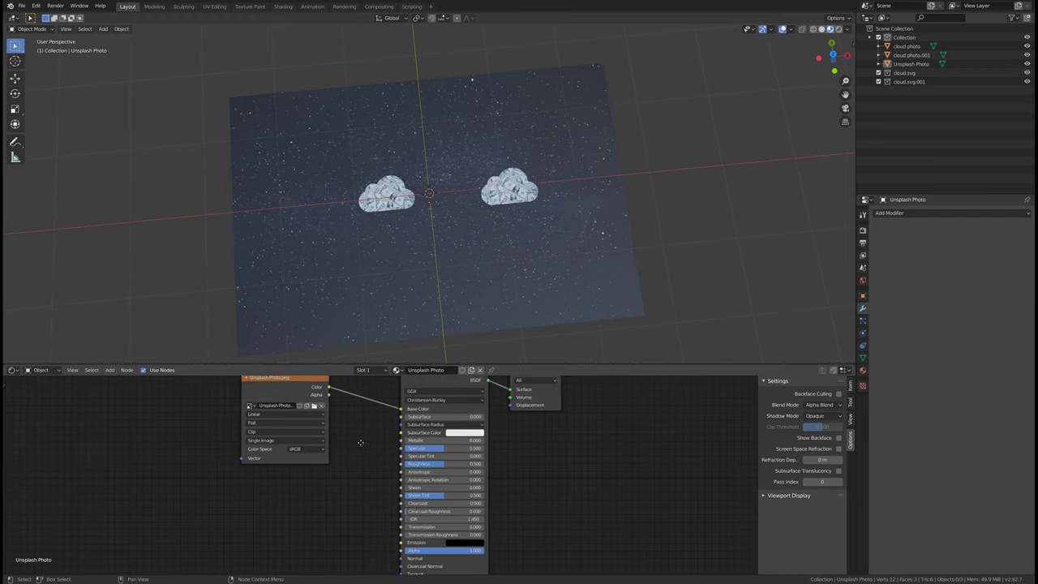
{"action": "middle_click_drag", "start_coordinate": [359, 442], "coordinate": [362, 457]}
{"action": "left_click_drag", "start_coordinate": [444, 477], "coordinate": [486, 480]}
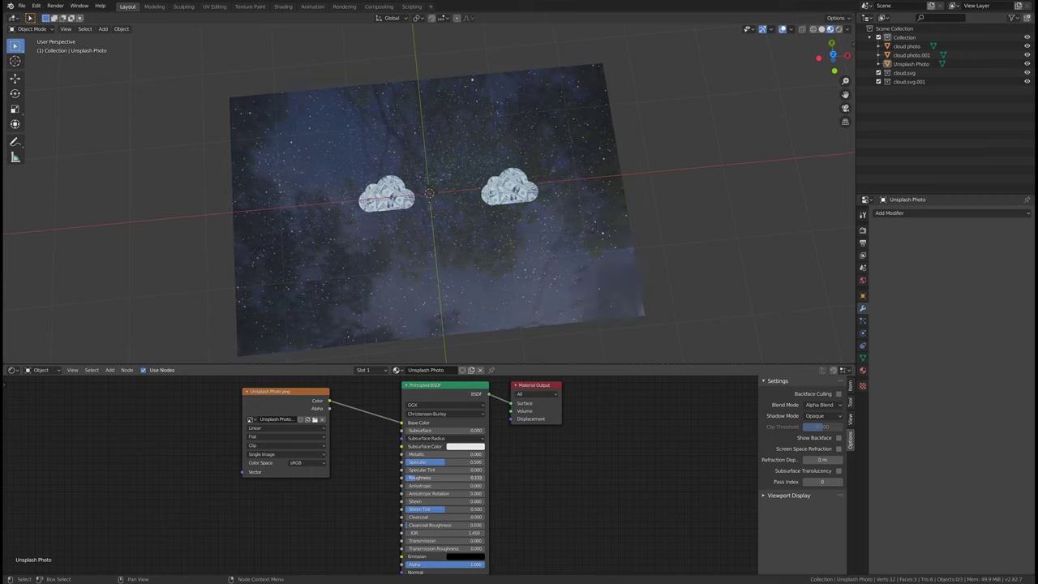
{"action": "middle_click_drag", "start_coordinate": [521, 500], "coordinate": [560, 490]}
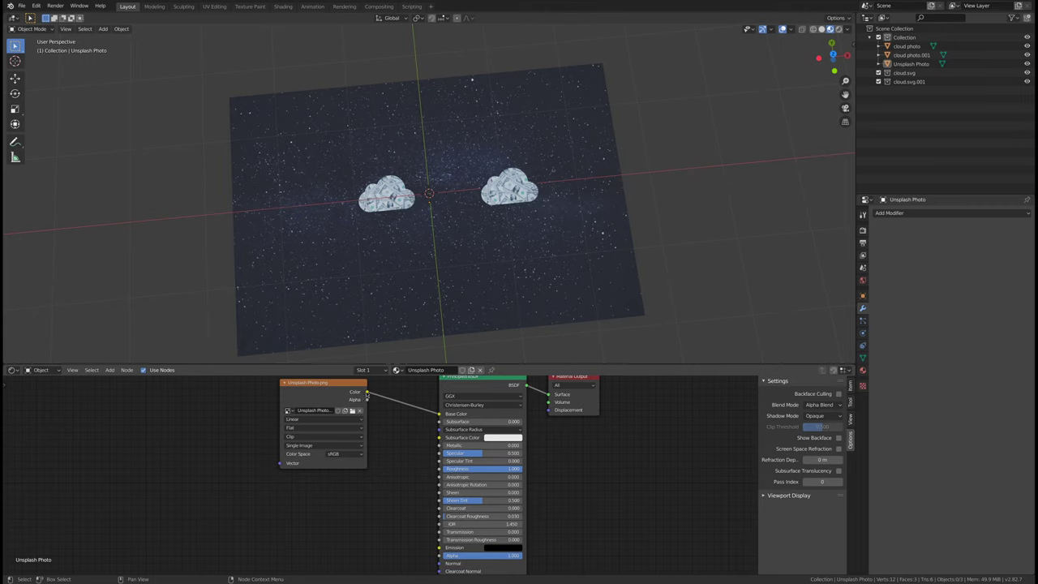
Step: Link the starfield image texture's Color output to the Principled BSDF node's Emission input
{"action": "left_click_drag", "start_coordinate": [368, 399], "coordinate": [439, 556]}
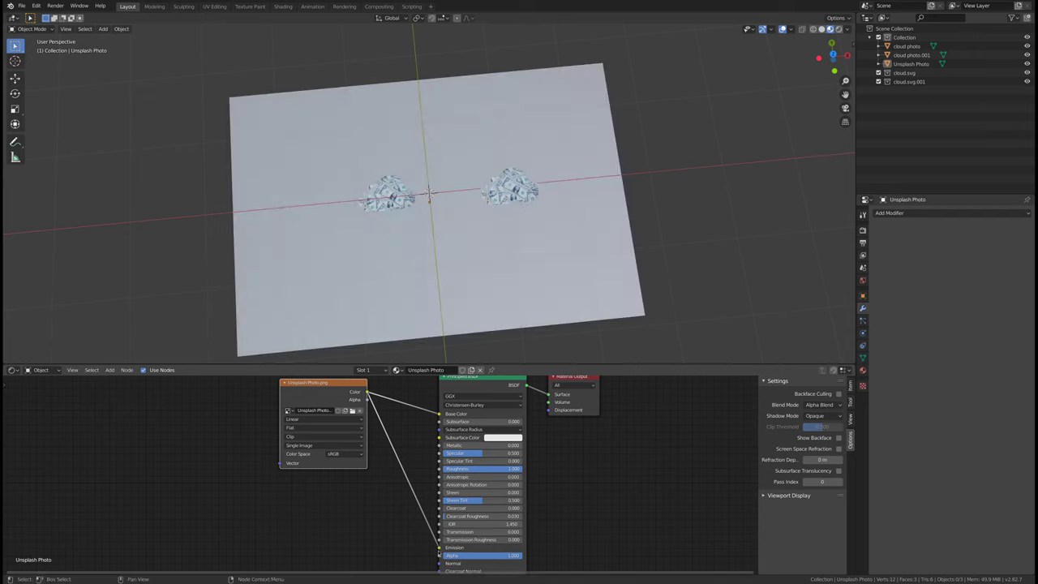
{"action": "middle_click_drag", "start_coordinate": [451, 293], "coordinate": [473, 242]}
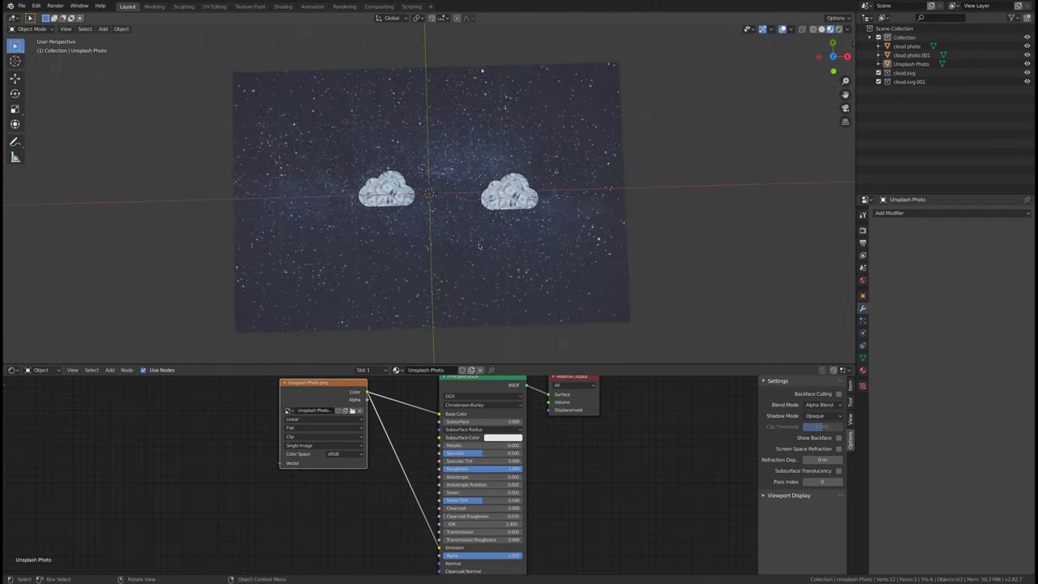
{"action": "scroll", "coordinate": [472, 242], "scroll_direction": "up", "scroll_amount": 5}
{"action": "scroll", "coordinate": [473, 242], "scroll_direction": "down", "scroll_amount": 1}
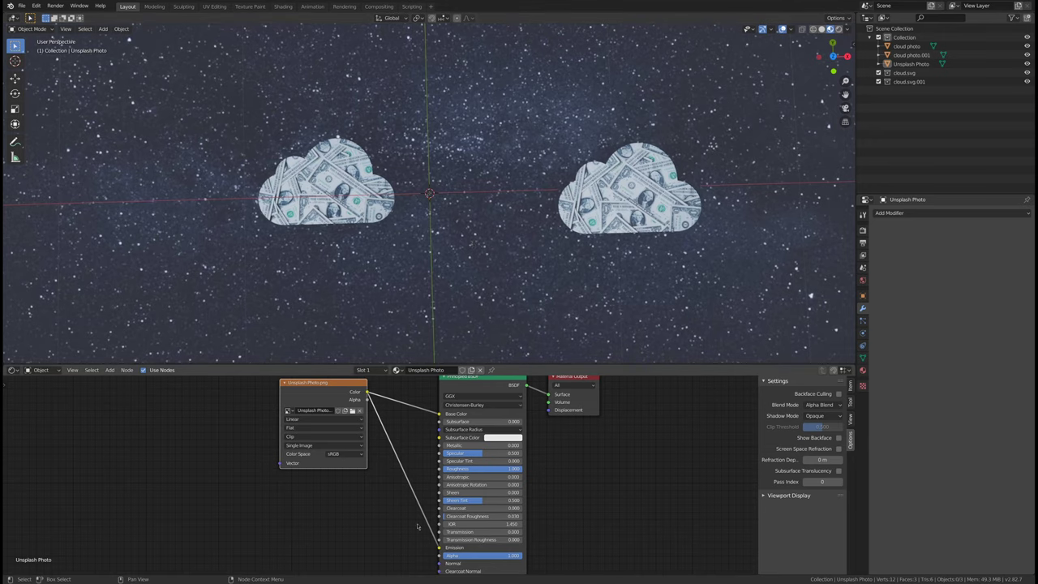
Step: Show the viewport in Rendered shading and set the world background strength to 0
{"action": "left_click", "coordinate": [839, 30]}
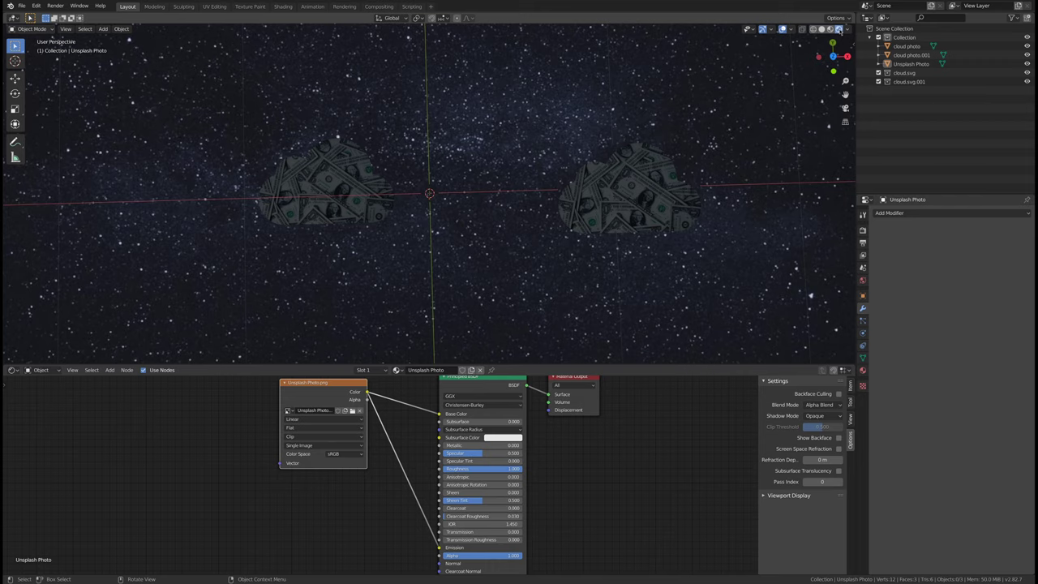
{"action": "left_click", "coordinate": [862, 230]}
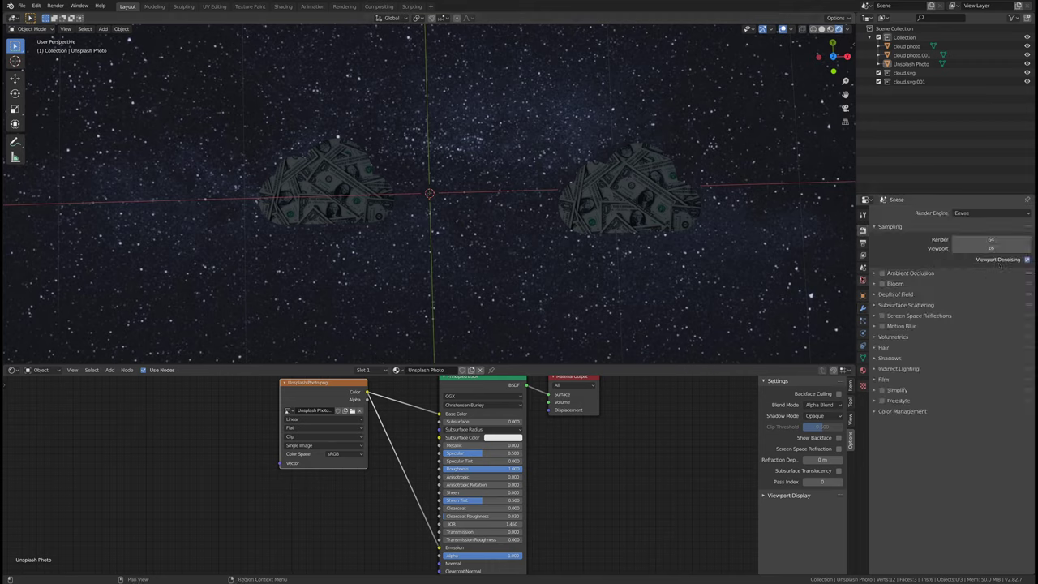
{"action": "left_click", "coordinate": [863, 280]}
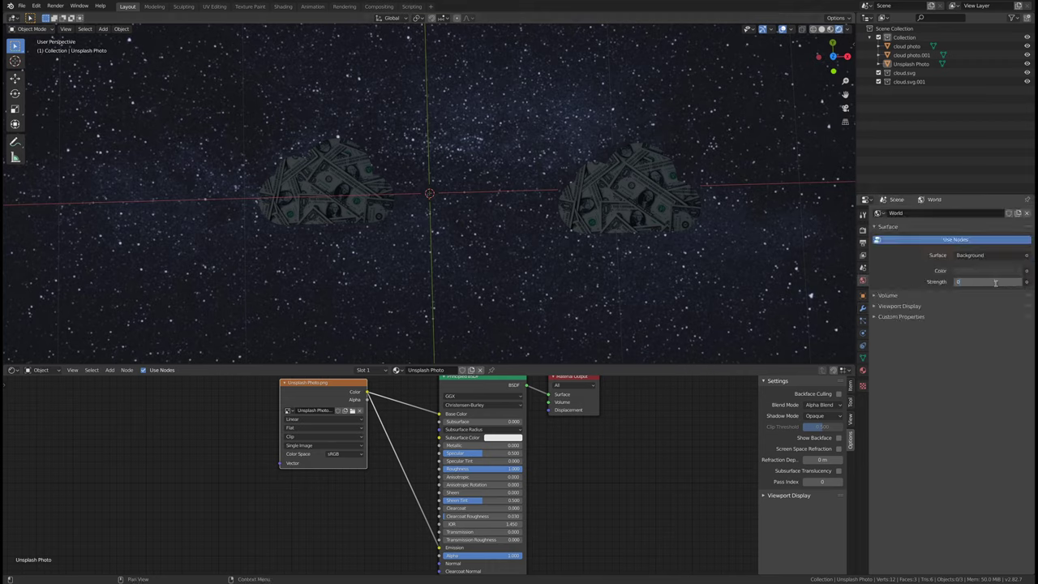
{"action": "left_click_drag", "start_coordinate": [996, 282], "coordinate": [917, 282]}
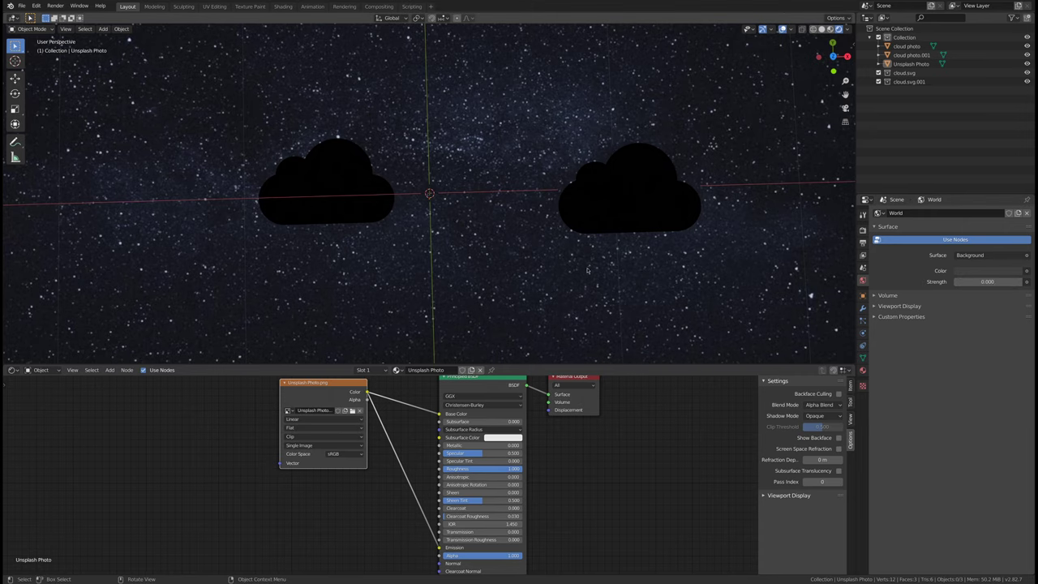
Step: Unlink Emission from the starfield's Color output for comparison, and link the two again
{"action": "middle_click_drag", "start_coordinate": [499, 313], "coordinate": [502, 175]}
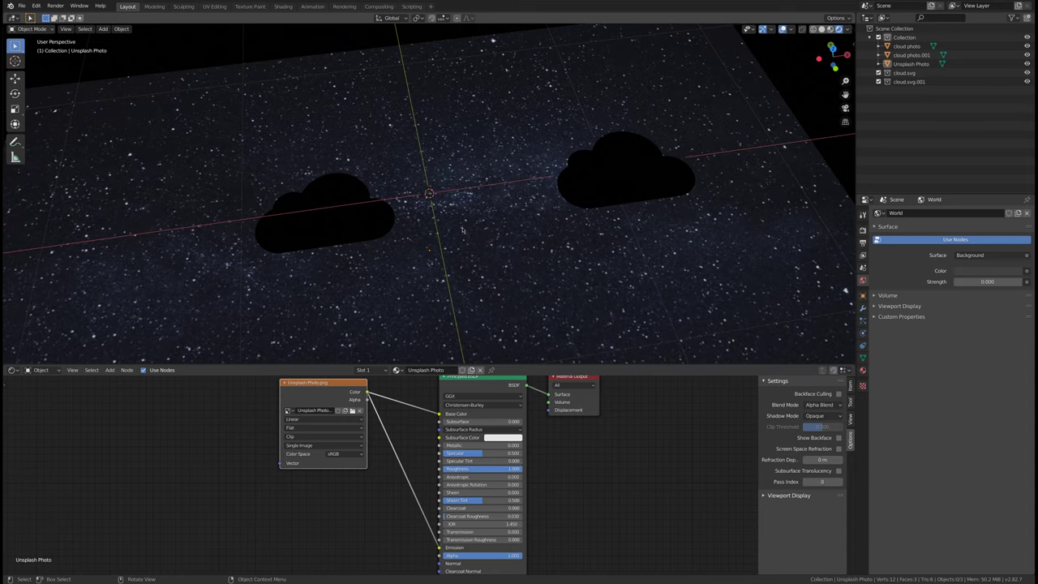
{"action": "left_click_drag", "start_coordinate": [439, 556], "coordinate": [416, 552]}
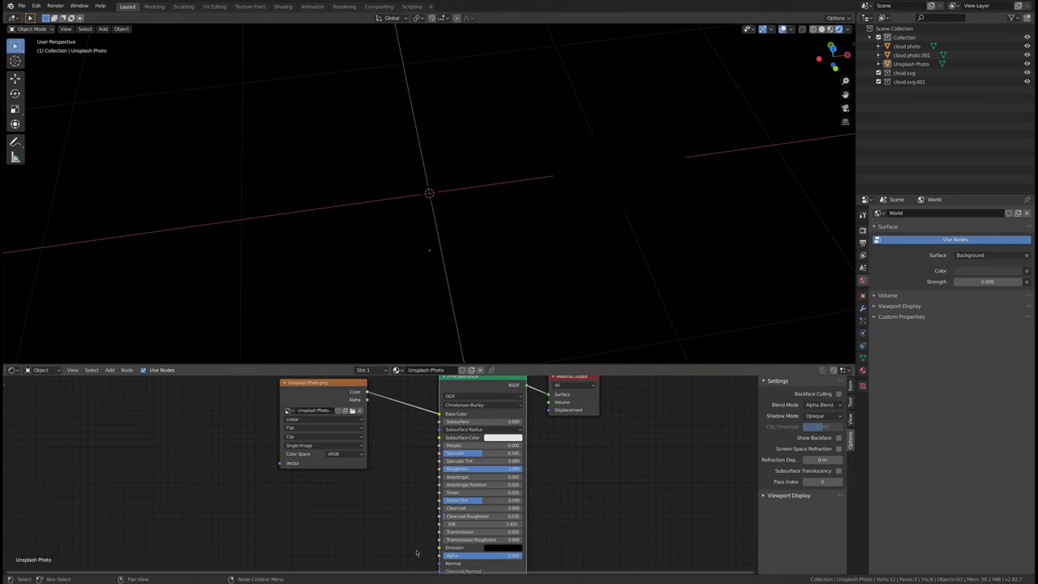
{"action": "left_click_drag", "start_coordinate": [367, 399], "coordinate": [439, 556]}
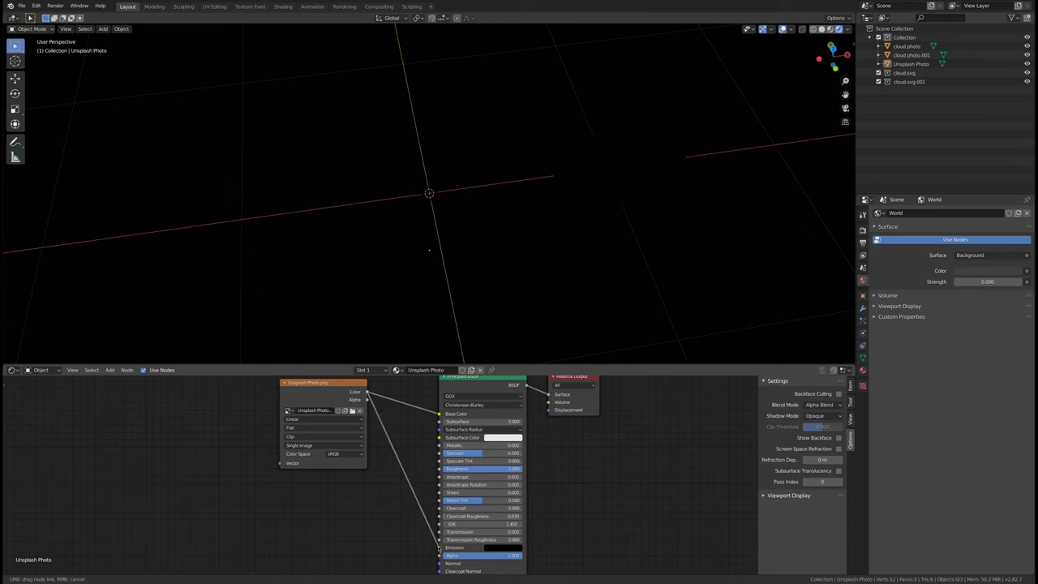
Step: Move the cloud photo's image texture node clear of its Principled BSDF node and link its Color output to Emission
{"action": "left_click", "coordinate": [350, 215]}
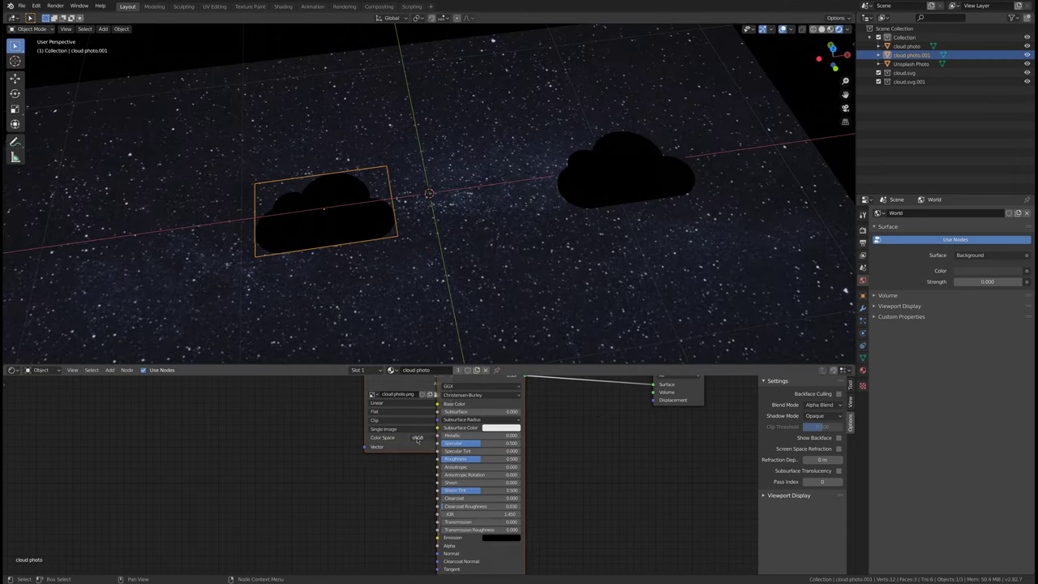
{"action": "middle_click_drag", "start_coordinate": [319, 381], "coordinate": [371, 420]}
{"action": "left_click_drag", "start_coordinate": [446, 413], "coordinate": [347, 416]}
{"action": "middle_click_drag", "start_coordinate": [466, 481], "coordinate": [474, 437]}
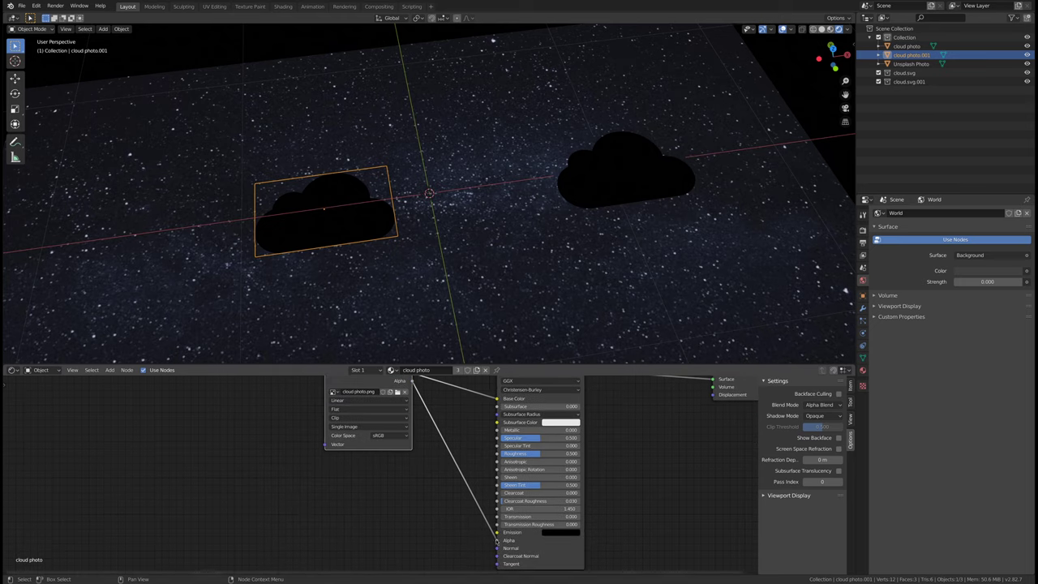
{"action": "middle_click_drag", "start_coordinate": [473, 475], "coordinate": [481, 500]}
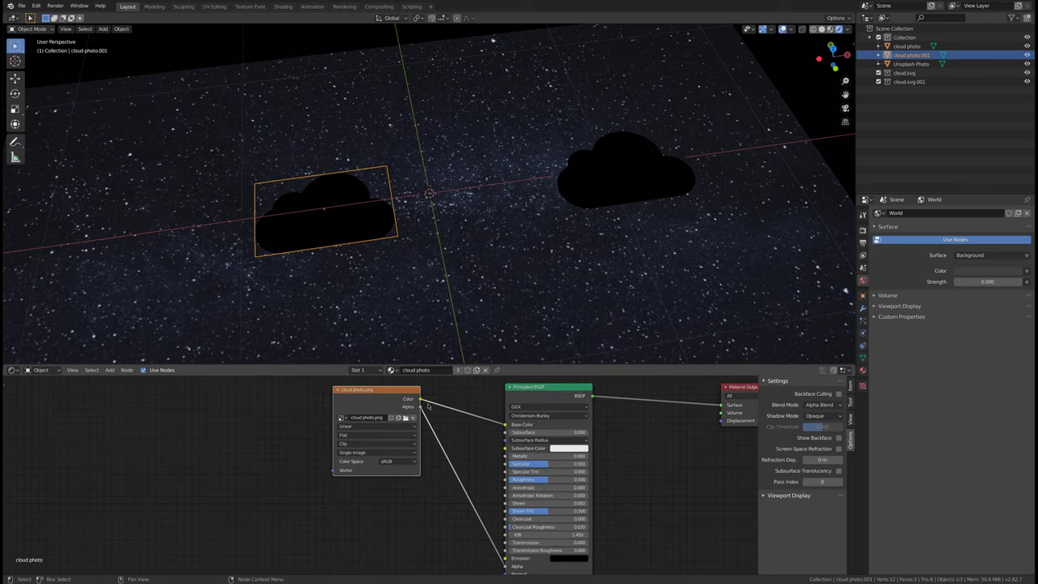
{"action": "left_click_drag", "start_coordinate": [420, 399], "coordinate": [505, 558]}
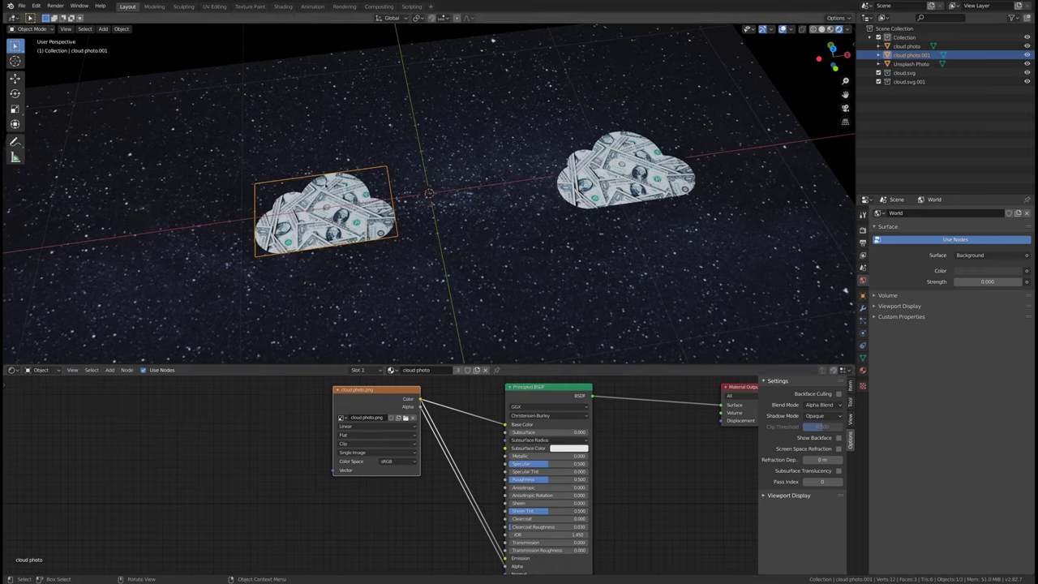
Step: Select the starfield plane and examine the Emission and Alpha inputs of its Principled BSDF node
{"action": "left_click", "coordinate": [505, 247]}
{"action": "middle_click_drag", "start_coordinate": [554, 229], "coordinate": [667, 132]}
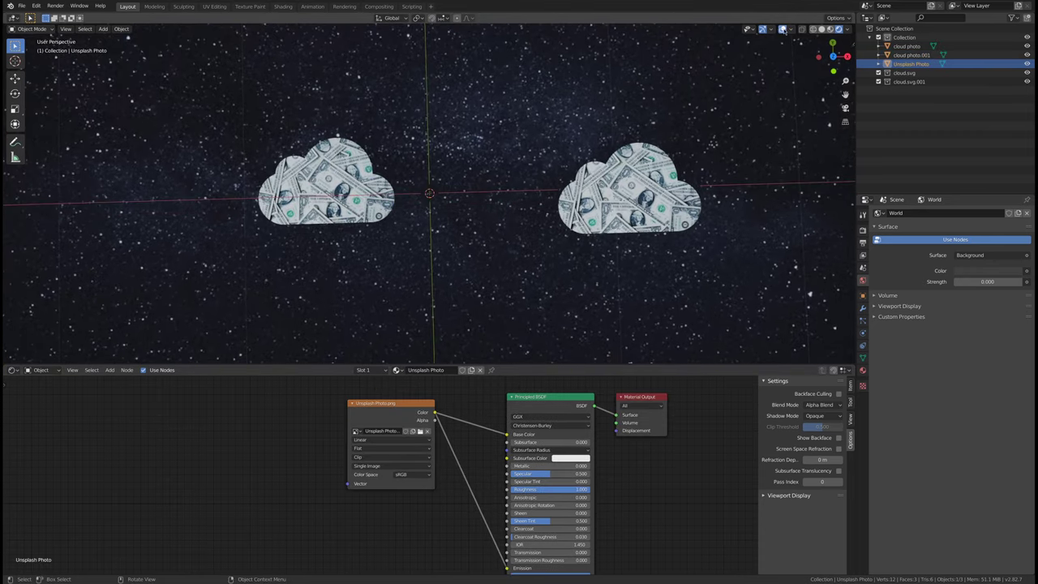
{"action": "middle_click_drag", "start_coordinate": [597, 501], "coordinate": [618, 471]}
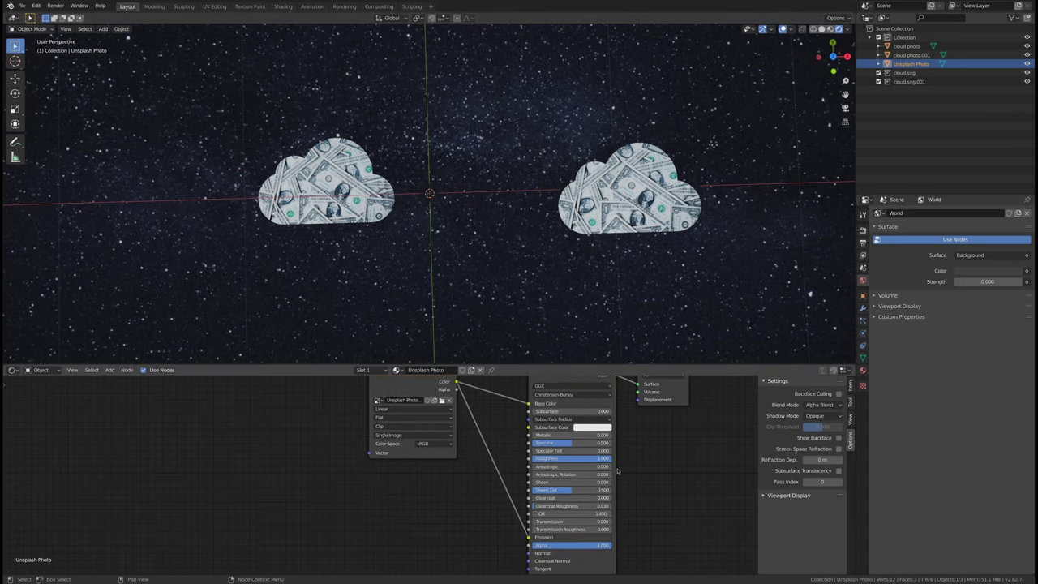
{"action": "middle_click_drag", "start_coordinate": [480, 507], "coordinate": [474, 523]}
Step: Unlink the Alpha input of the cloud photo's Principled BSDF node and view both cloud planes against the starfield
{"action": "left_click", "coordinate": [312, 213]}
{"action": "middle_click_drag", "start_coordinate": [368, 535], "coordinate": [374, 520]}
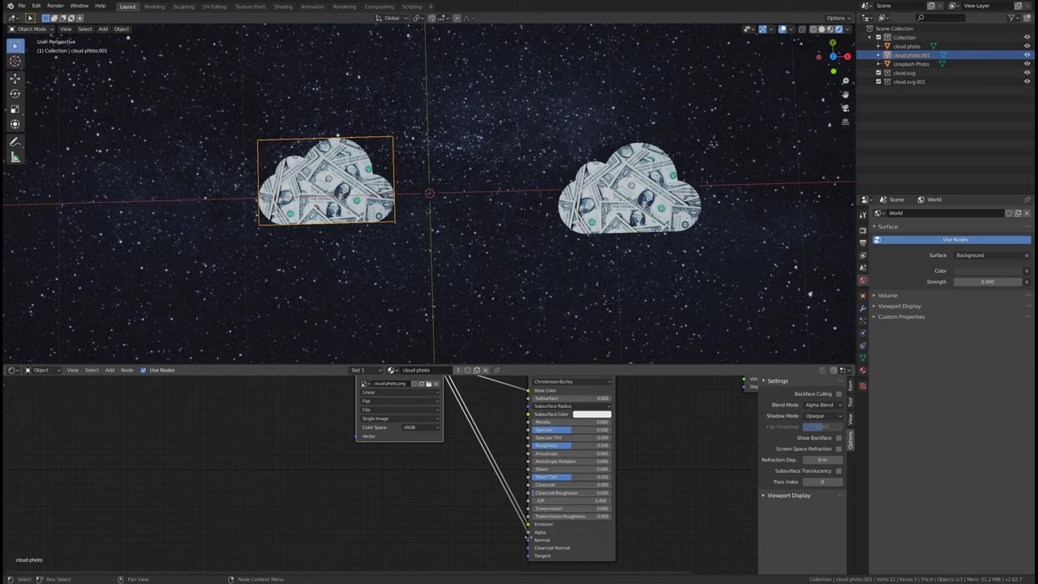
{"action": "left_click_drag", "start_coordinate": [529, 533], "coordinate": [481, 539]}
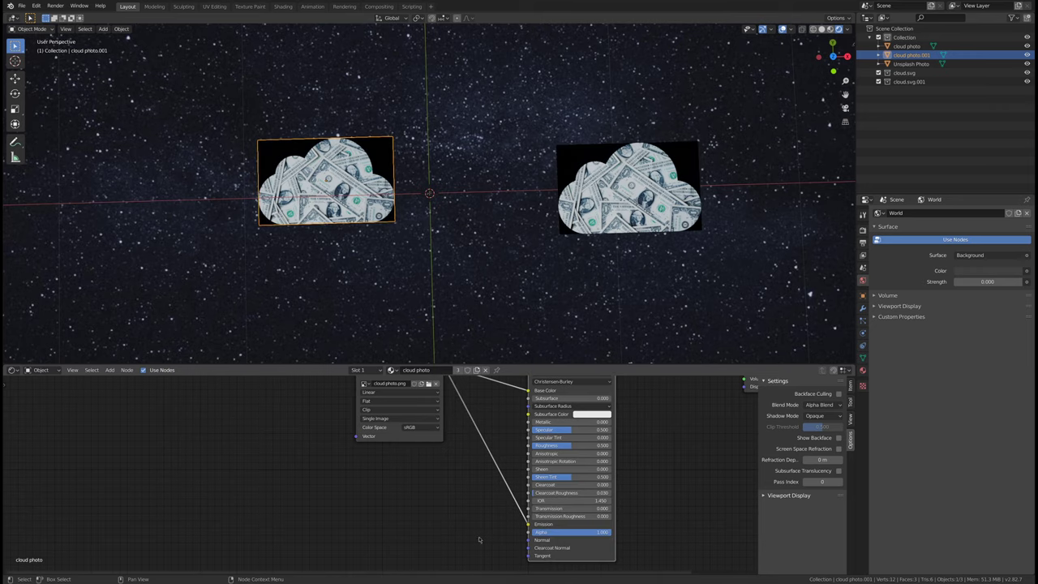
{"action": "left_click", "coordinate": [498, 289]}
{"action": "middle_click_drag", "start_coordinate": [498, 290], "coordinate": [500, 283]}
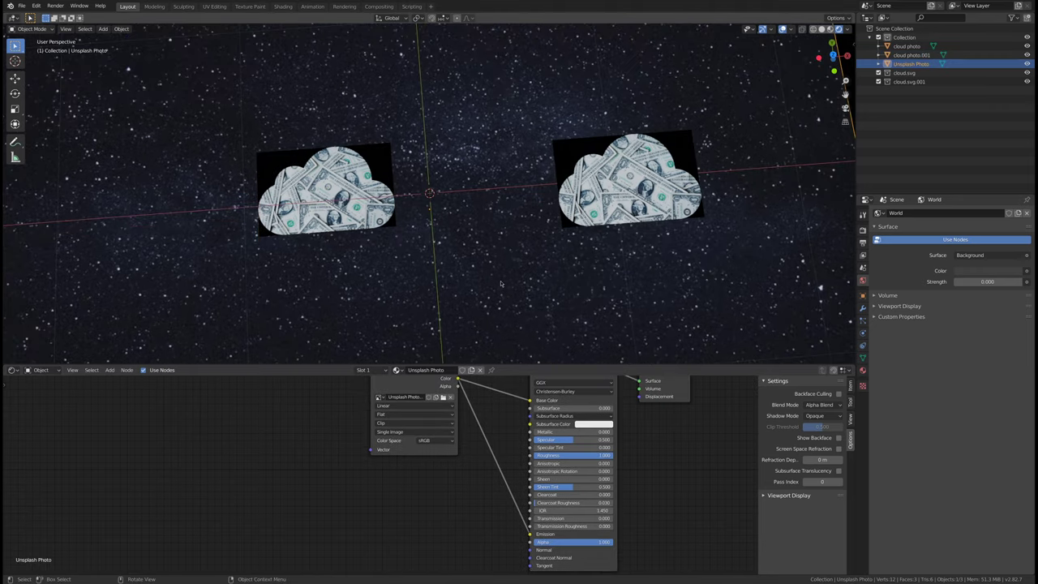
Step: Link the cloud photo texture's Alpha output back to the Principled BSDF node's Alpha input
{"action": "left_click", "coordinate": [373, 210]}
{"action": "middle_click_drag", "start_coordinate": [447, 466], "coordinate": [447, 512]}
{"action": "left_click_drag", "start_coordinate": [443, 421], "coordinate": [527, 574]}
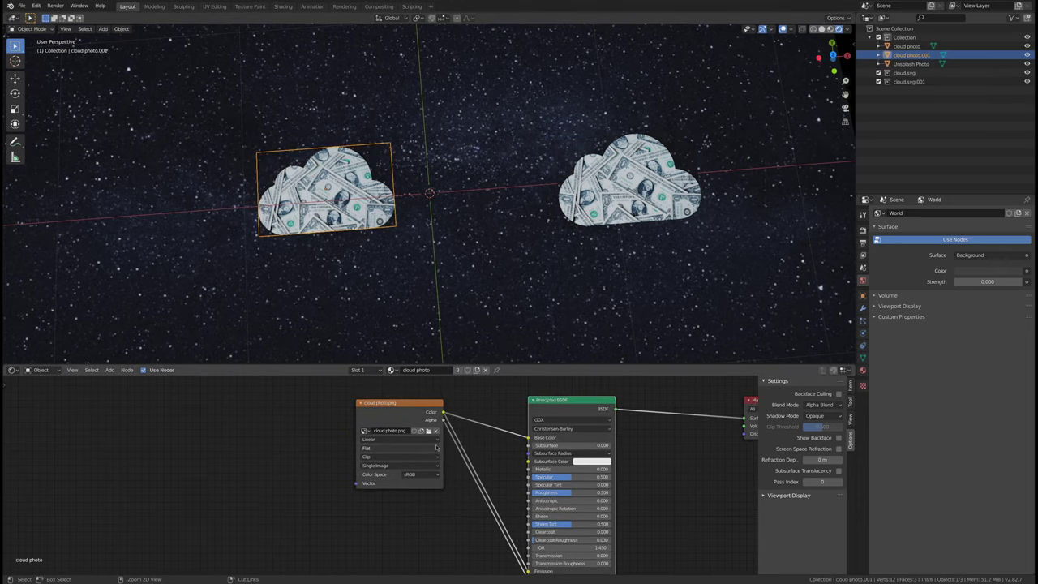
Step: View the clouds and starfield in the top orthographic view with the viewport overlays hidden
{"action": "left_click", "coordinate": [424, 243]}
{"action": "scroll", "coordinate": [550, 220], "scroll_direction": "down", "scroll_amount": 5}
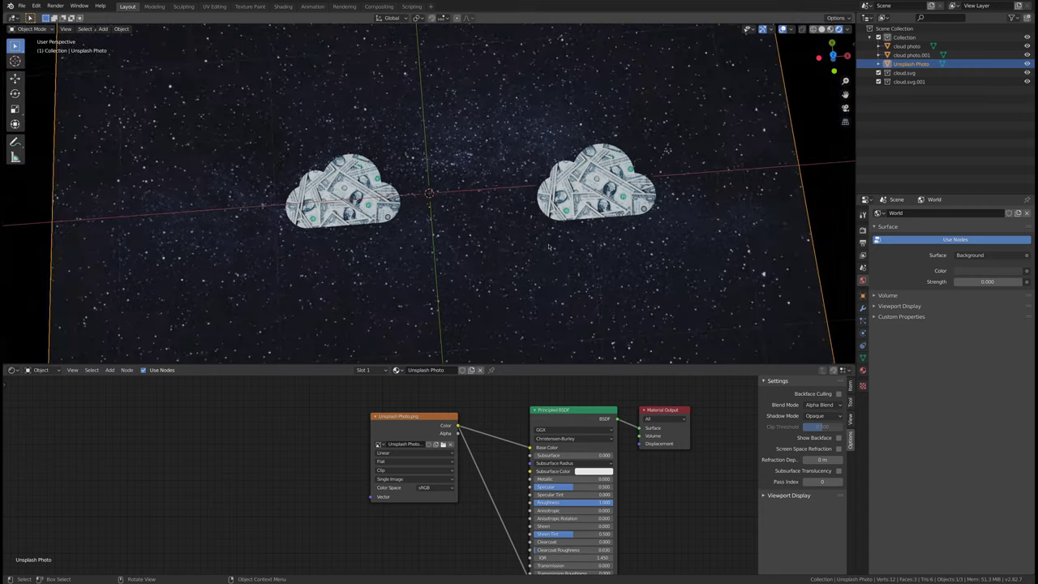
{"action": "scroll", "coordinate": [543, 261], "scroll_direction": "up", "scroll_amount": 3}
{"action": "scroll", "coordinate": [544, 261], "scroll_direction": "down", "scroll_amount": 3}
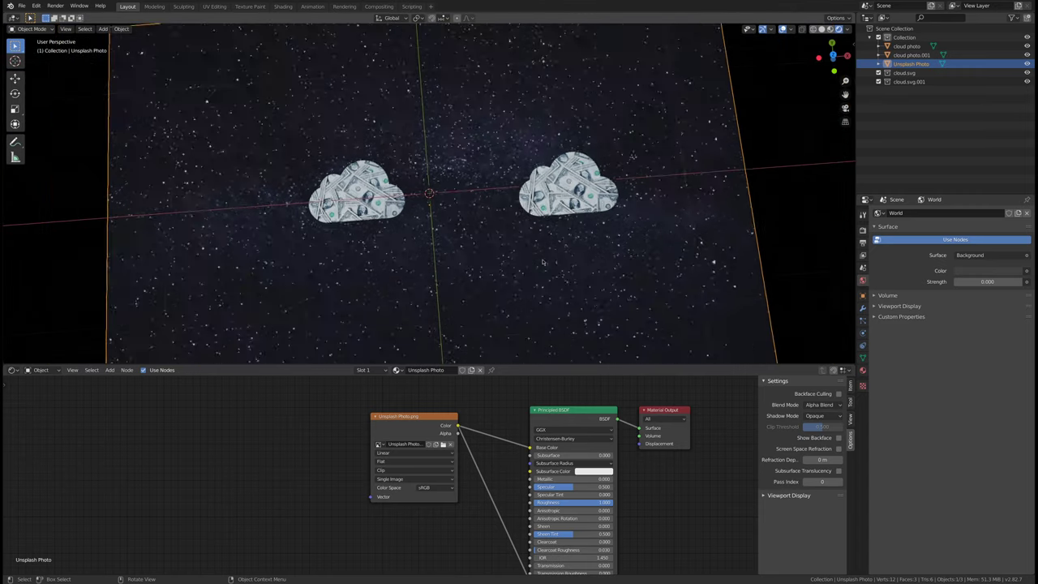
{"action": "scroll", "coordinate": [316, 241], "scroll_direction": "down", "scroll_amount": 1}
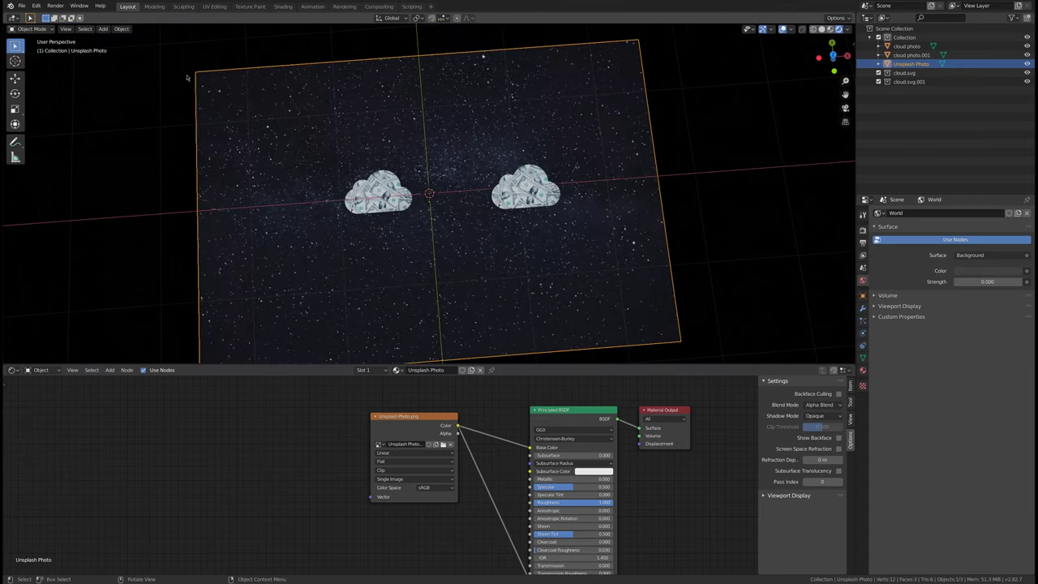
{"action": "scroll", "coordinate": [438, 166], "scroll_direction": "up", "scroll_amount": 4}
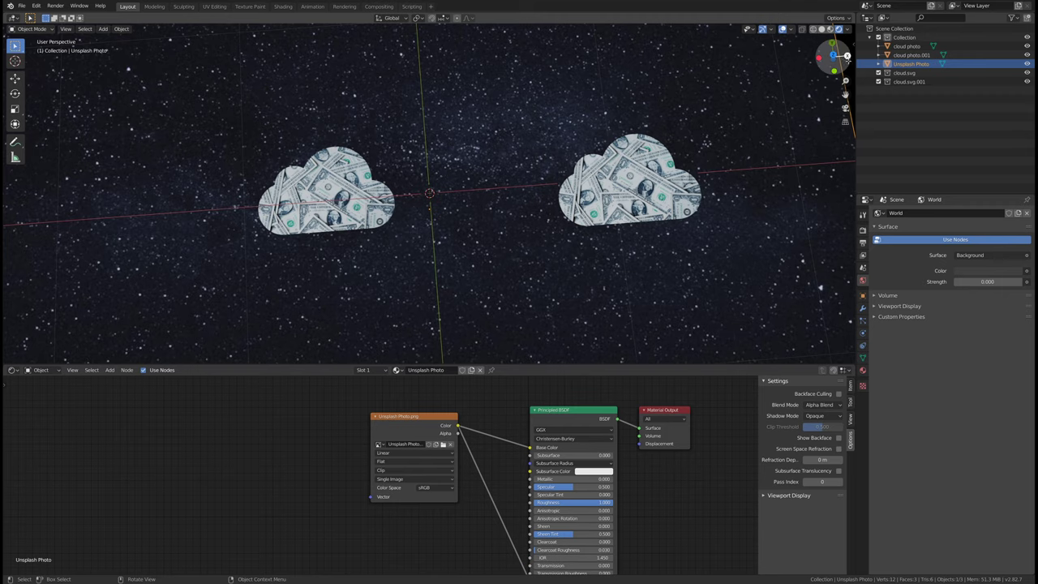
{"action": "left_click", "coordinate": [832, 60]}
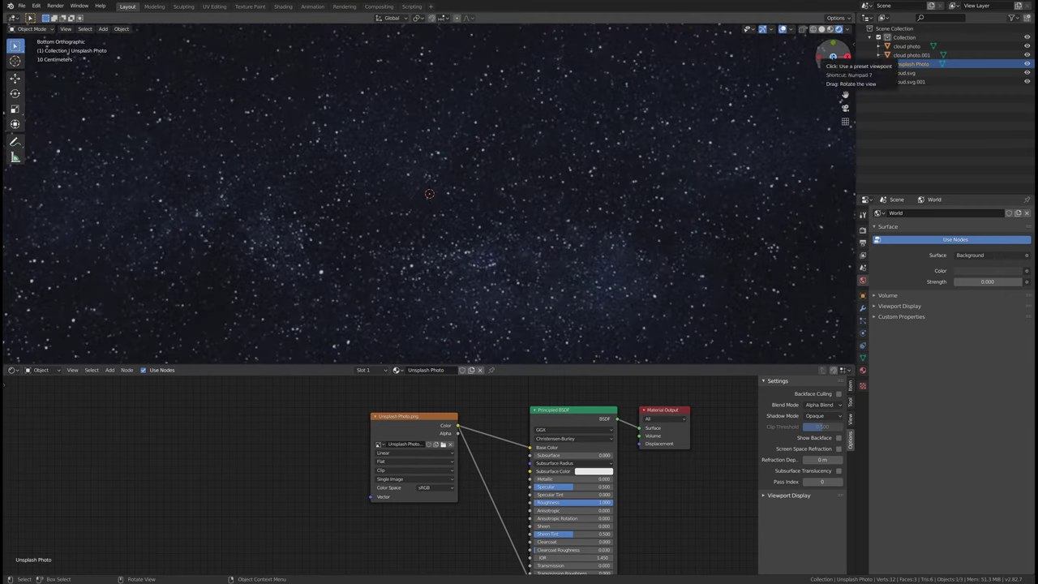
{"action": "left_click", "coordinate": [833, 57]}
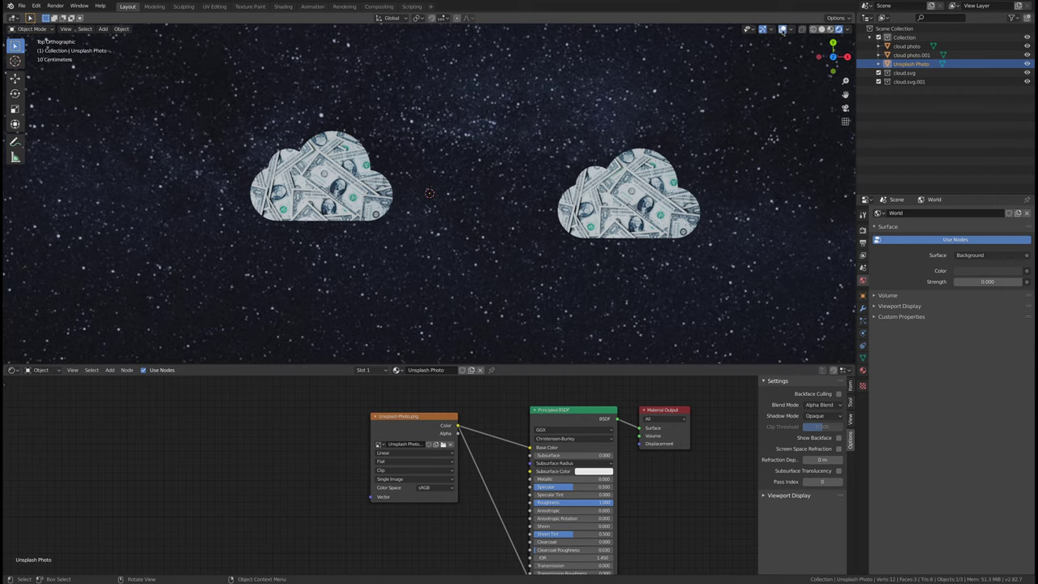
{"action": "key", "text": "KP_0"}
Step: Examine the glowing clouds over the starfield at several zoom levels and select the cloud photo.001 plane
{"action": "scroll", "coordinate": [540, 178], "scroll_direction": "up", "scroll_amount": 2}
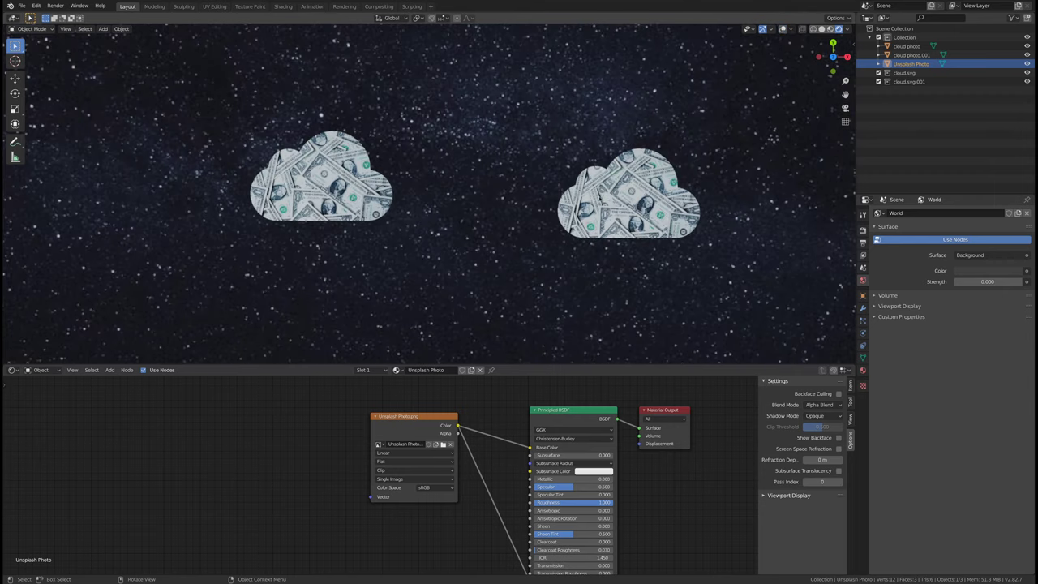
{"action": "scroll", "coordinate": [427, 193], "scroll_direction": "down", "scroll_amount": 1}
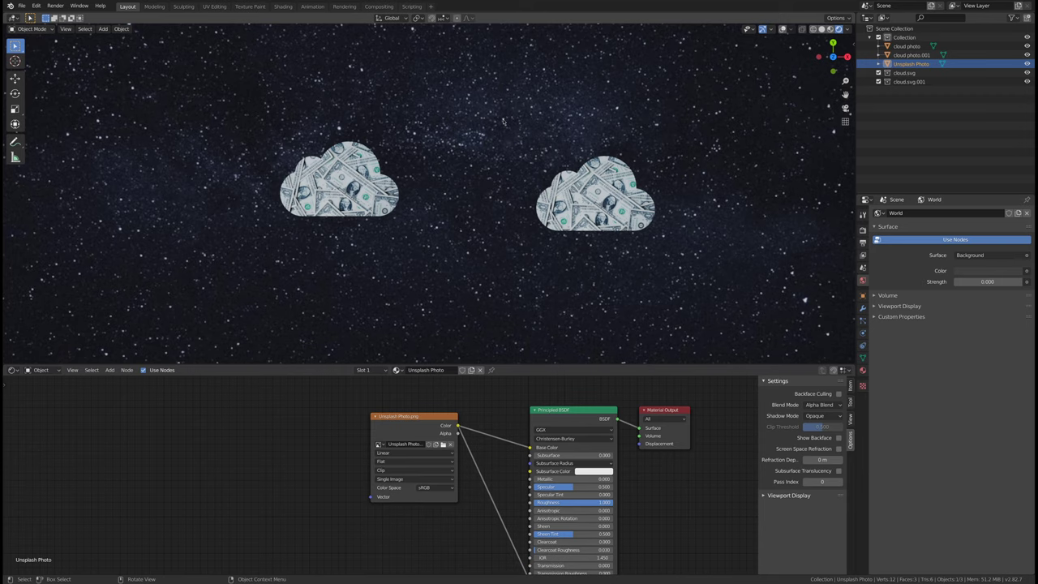
{"action": "scroll", "coordinate": [503, 122], "scroll_direction": "down", "scroll_amount": 2}
{"action": "scroll", "coordinate": [501, 138], "scroll_direction": "up", "scroll_amount": 1}
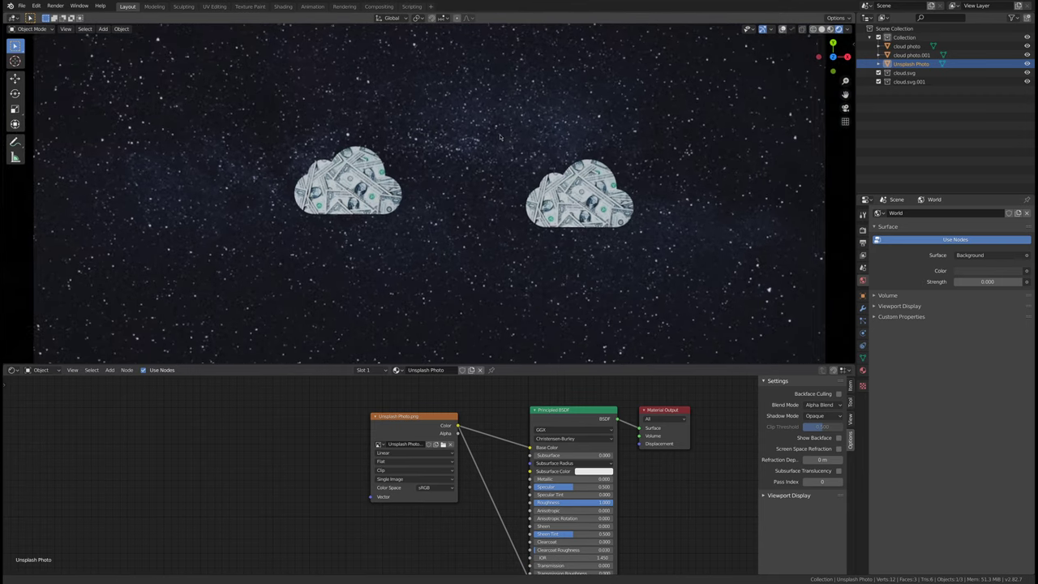
{"action": "scroll", "coordinate": [500, 138], "scroll_direction": "up", "scroll_amount": 4}
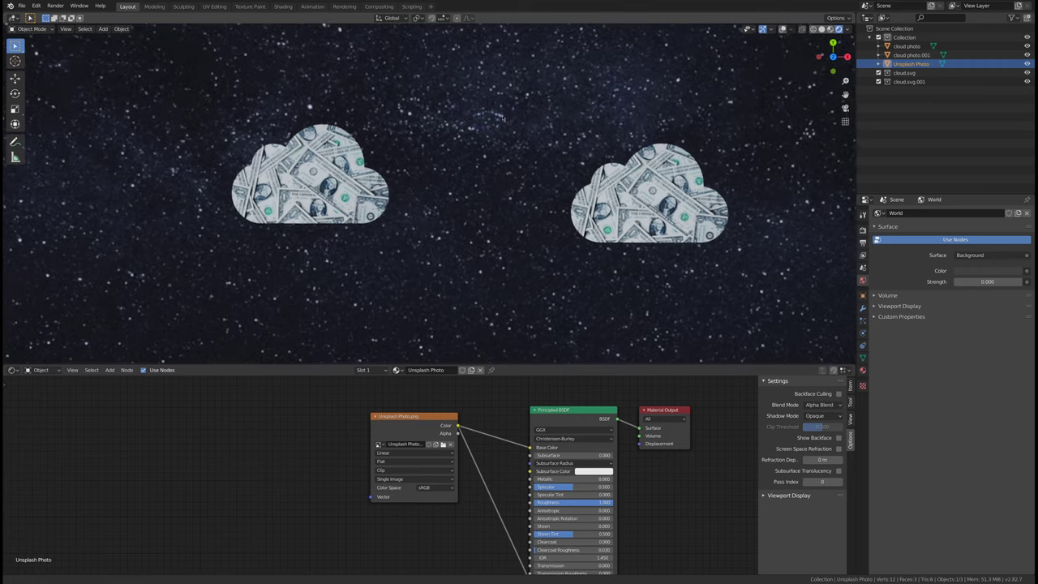
{"action": "scroll", "coordinate": [501, 121], "scroll_direction": "down", "scroll_amount": 2}
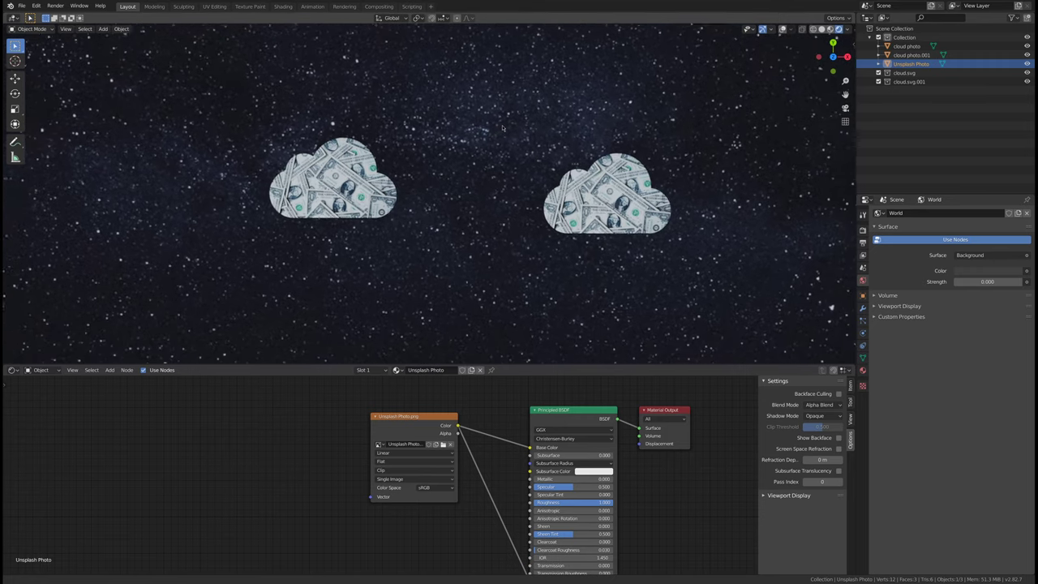
{"action": "middle_click_drag", "start_coordinate": [502, 128], "coordinate": [503, 135], "text": "ctrl"}
{"action": "left_click", "coordinate": [596, 194]}
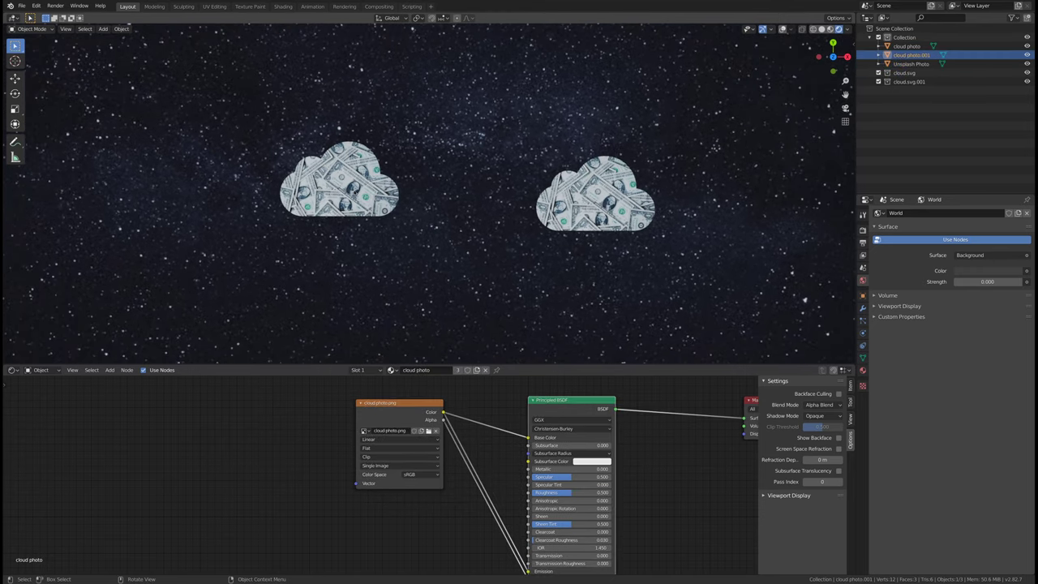
Step: Move the cloud photo.001 plane sideways so it sits beside the other cloud
{"action": "key", "text": "g"}
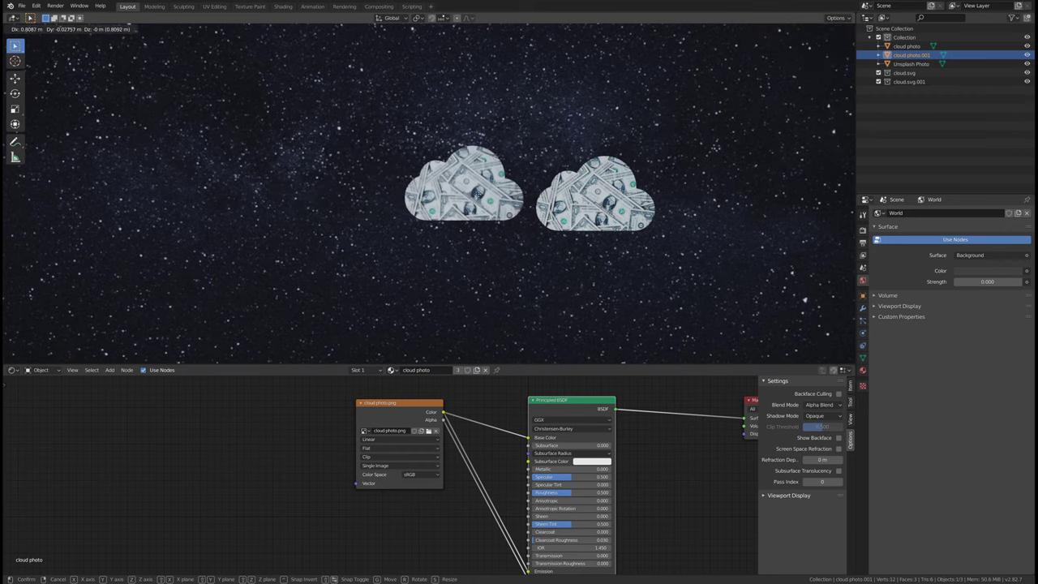
{"action": "left_click", "coordinate": [555, 210]}
{"action": "scroll", "coordinate": [554, 207], "scroll_direction": "up", "scroll_amount": 4}
{"action": "scroll", "coordinate": [555, 207], "scroll_direction": "down", "scroll_amount": 3}
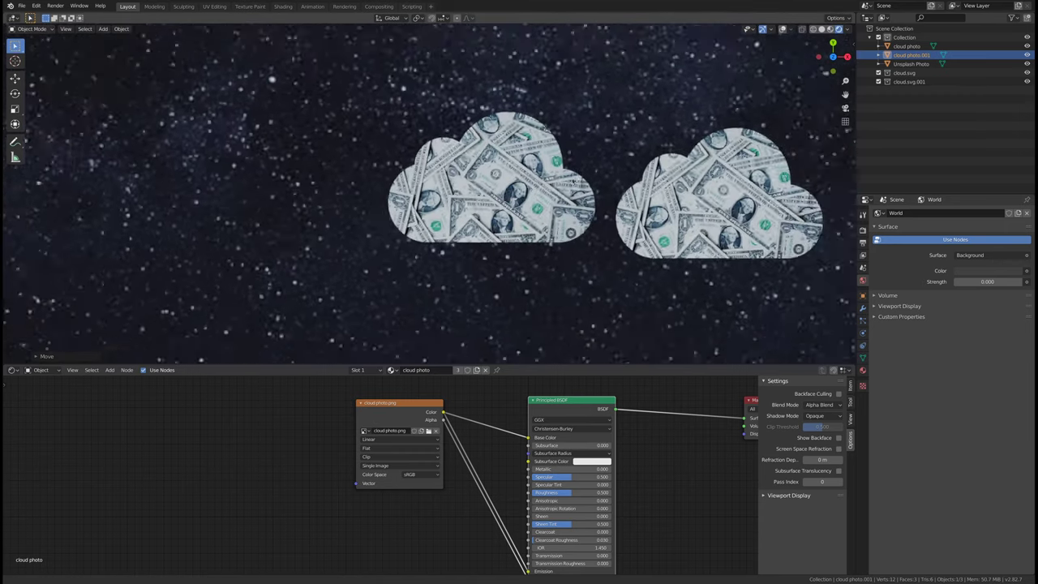
{"action": "scroll", "coordinate": [572, 211], "scroll_direction": "down", "scroll_amount": 1}
{"action": "middle_click_drag", "start_coordinate": [572, 211], "coordinate": [582, 230], "text": "shift"}
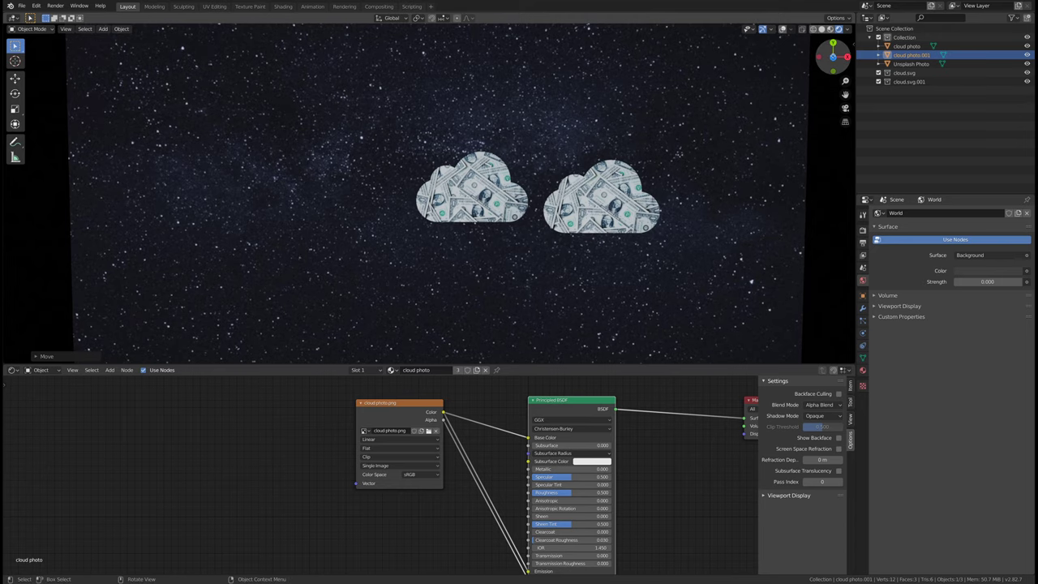
Step: Return to the top view, show the viewport overlays and switch from orthographic to perspective projection
{"action": "left_click", "coordinate": [833, 57]}
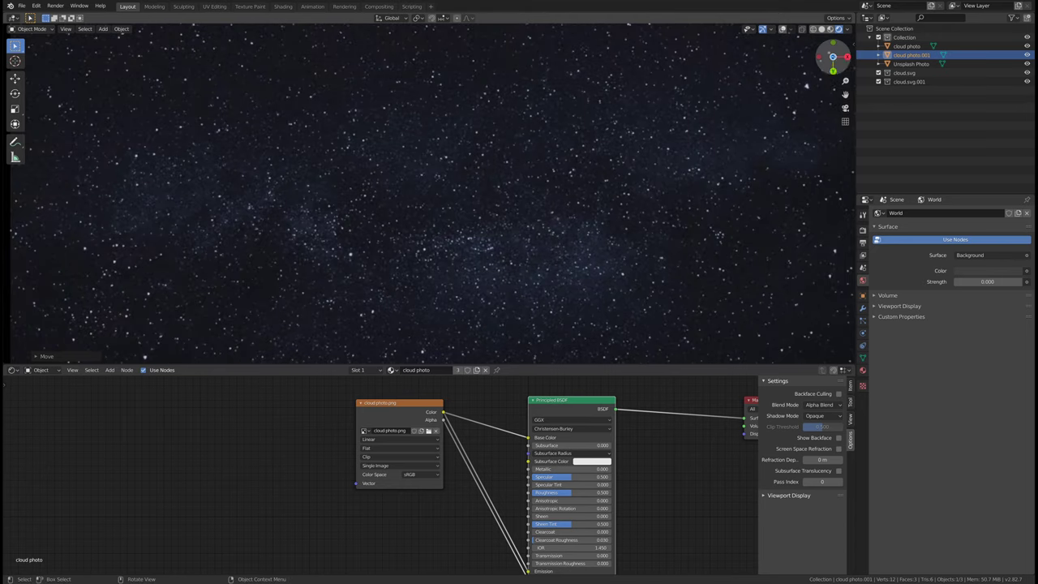
{"action": "left_click", "coordinate": [833, 57]}
{"action": "key", "text": "shift+alt+z"}
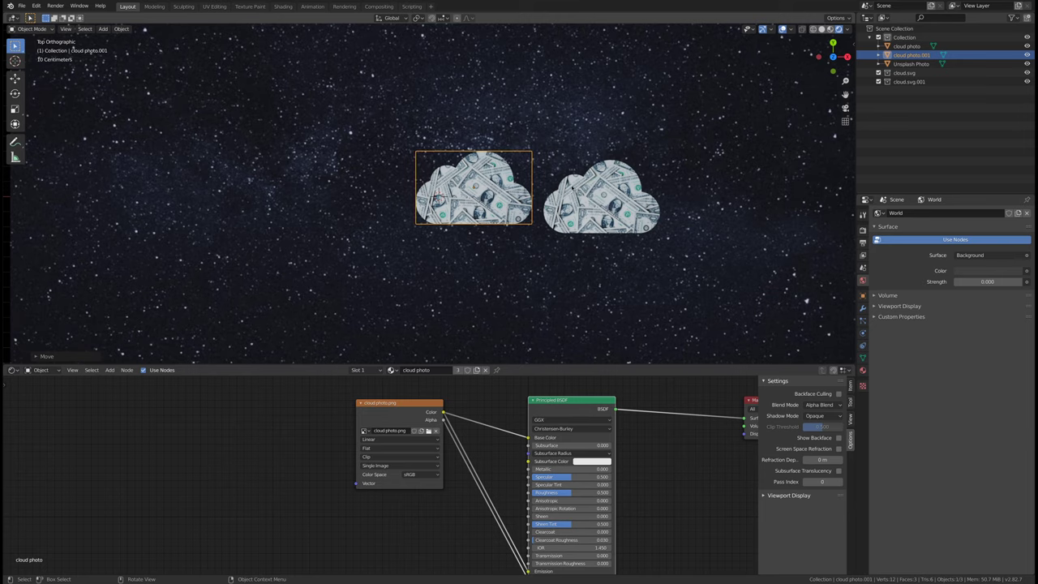
{"action": "key", "text": "KP_5"}
{"action": "scroll", "coordinate": [609, 202], "scroll_direction": "up", "scroll_amount": 1}
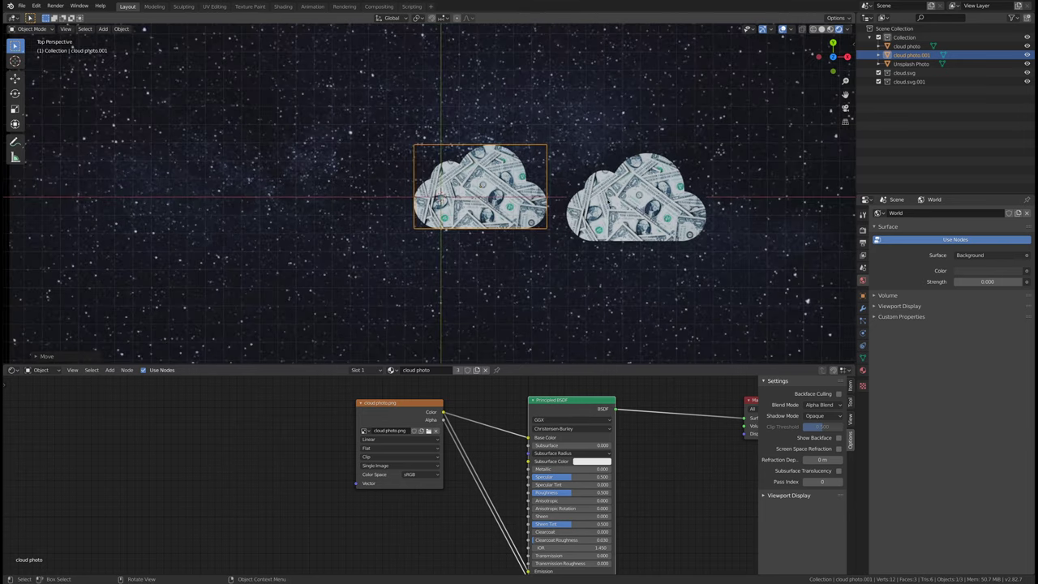
{"action": "middle_click_drag", "start_coordinate": [608, 202], "coordinate": [579, 205], "text": "shift"}
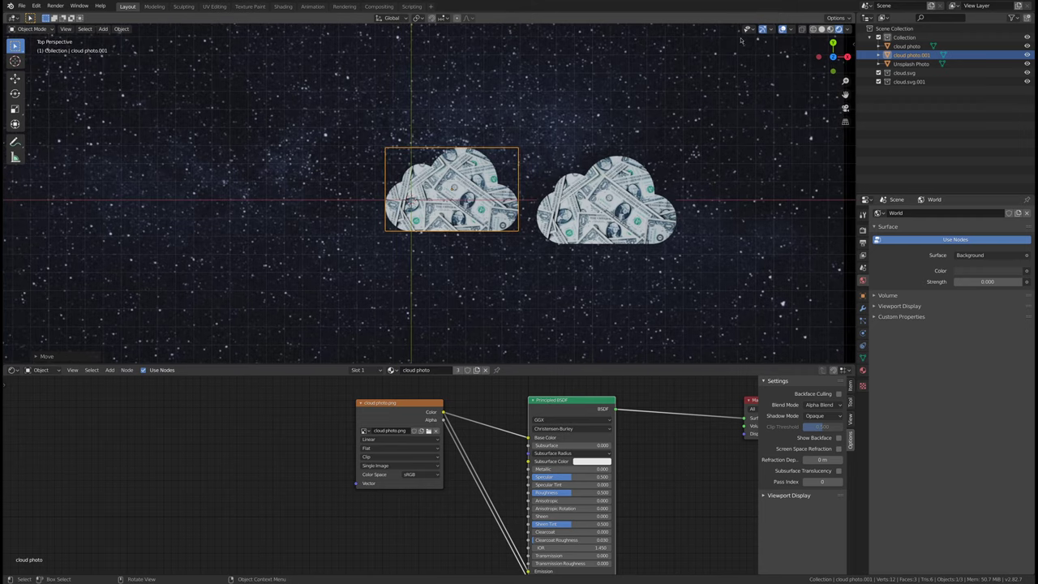
Step: Hide the viewport overlays and examine how the clouds shift against the starfield at different zoom levels in perspective
{"action": "left_click", "coordinate": [782, 29]}
{"action": "scroll", "coordinate": [649, 174], "scroll_direction": "up", "scroll_amount": 4}
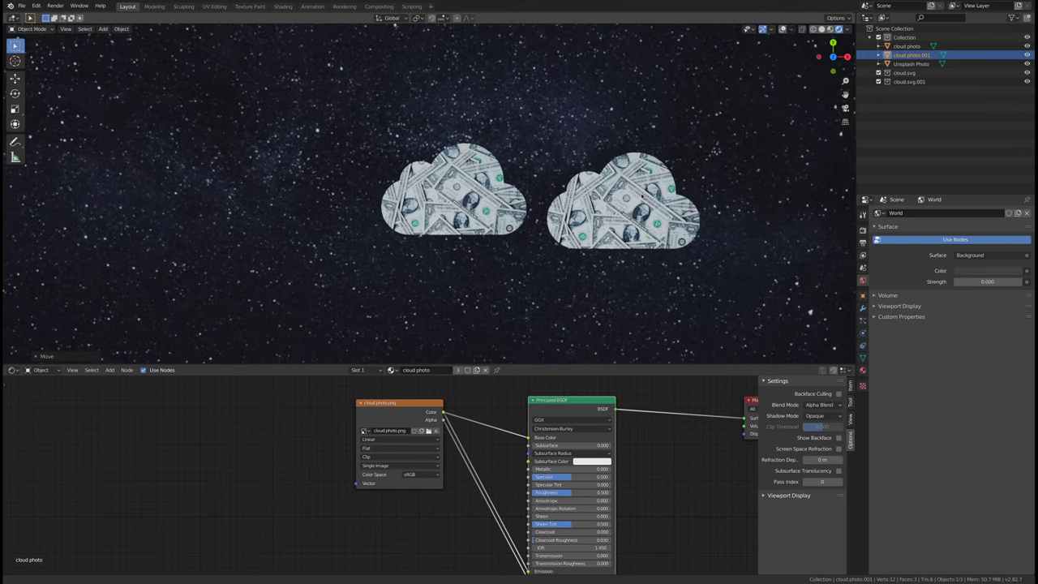
{"action": "scroll", "coordinate": [643, 174], "scroll_direction": "up", "scroll_amount": 2}
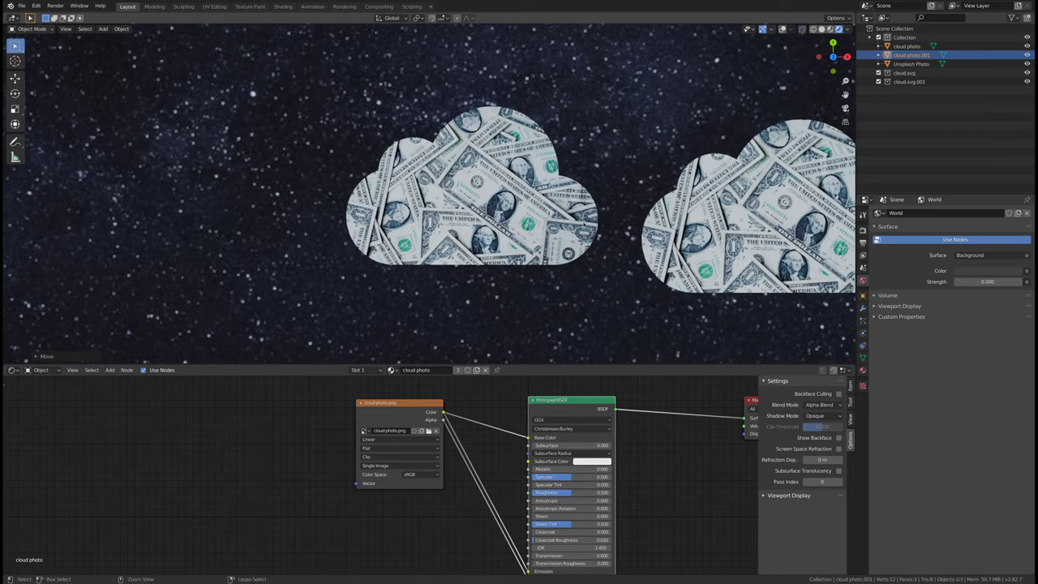
{"action": "scroll", "coordinate": [600, 225], "scroll_direction": "down", "scroll_amount": 3}
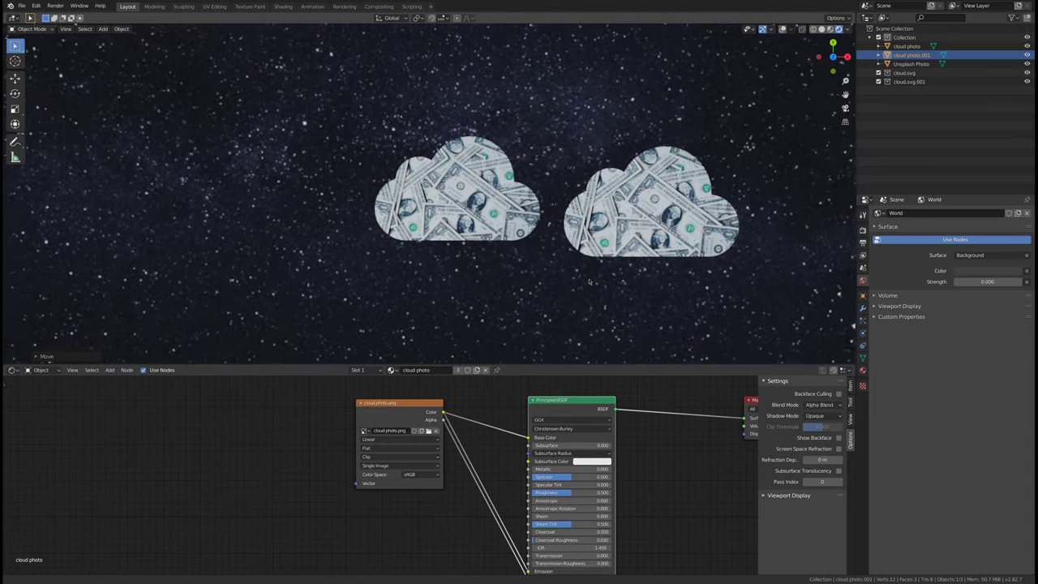
{"action": "mouse_move", "coordinate": [586, 294]}
{"action": "middle_mouse_down", "text": "ctrl"}
{"action": "mouse_move", "coordinate": [593, 257]}
{"action": "mouse_move", "coordinate": [596, 312]}
{"action": "middle_mouse_up", "text": "ctrl"}
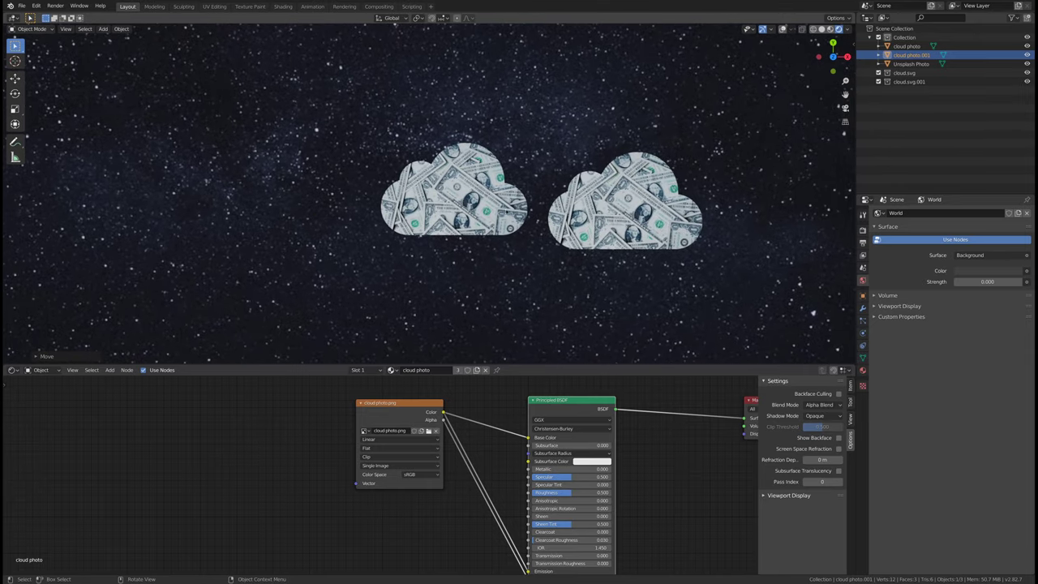
Step: Reposition the cloud photo.001 plane away from the other cloud, and move the cloud photo plane close beside it
{"action": "key", "text": "g"}
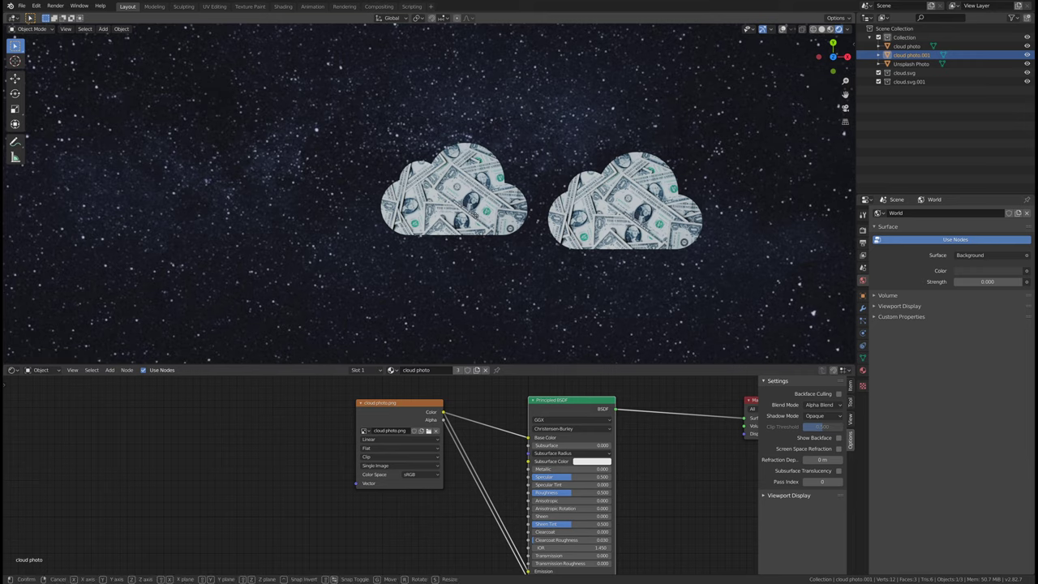
{"action": "left_click", "coordinate": [427, 219]}
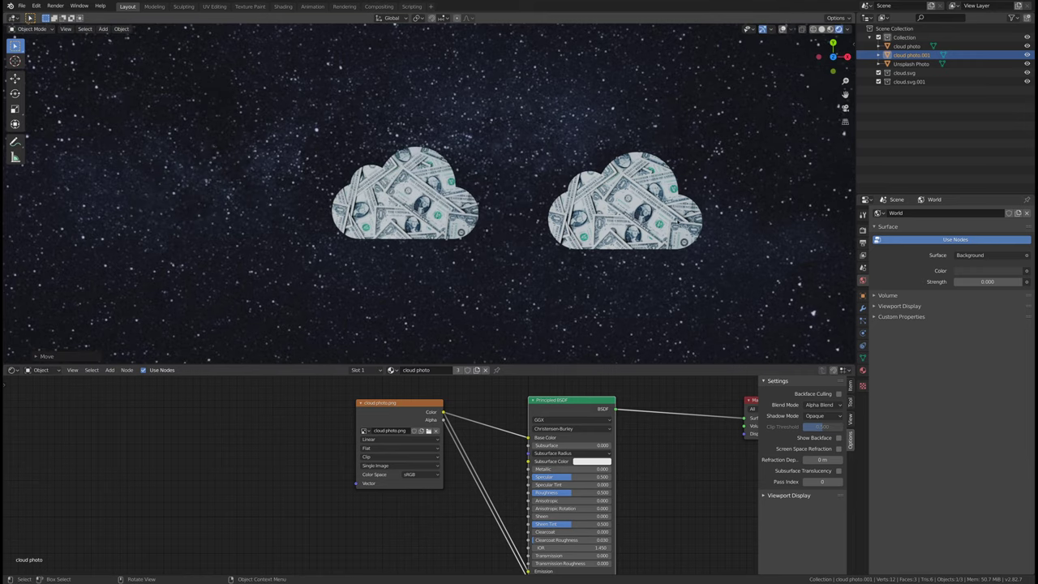
{"action": "left_click", "coordinate": [677, 219]}
{"action": "key", "text": "g"}
{"action": "left_click", "coordinate": [609, 212]}
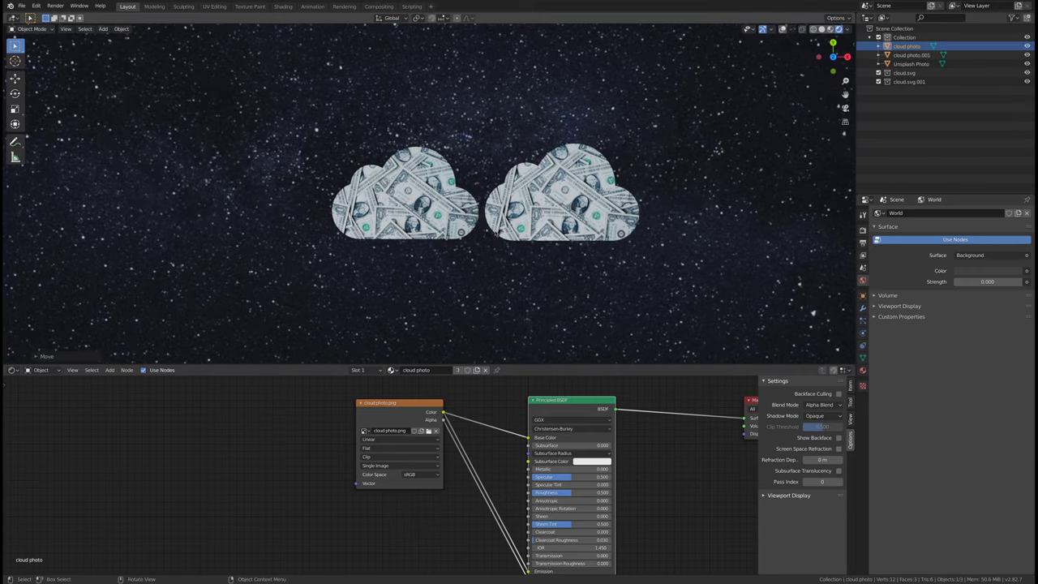
Step: Examine the apparent sizes and spacing of the two adjacent clouds at near and far zoom levels in perspective view
{"action": "scroll", "coordinate": [529, 195], "scroll_direction": "up", "scroll_amount": 3}
{"action": "scroll", "coordinate": [534, 182], "scroll_direction": "up", "scroll_amount": 2}
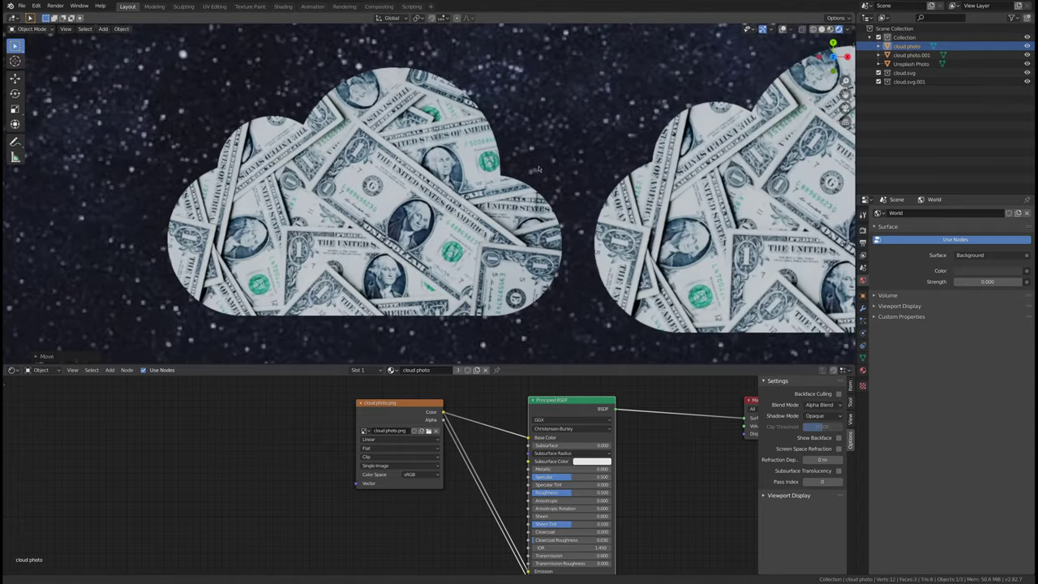
{"action": "scroll", "coordinate": [537, 168], "scroll_direction": "down", "scroll_amount": 5}
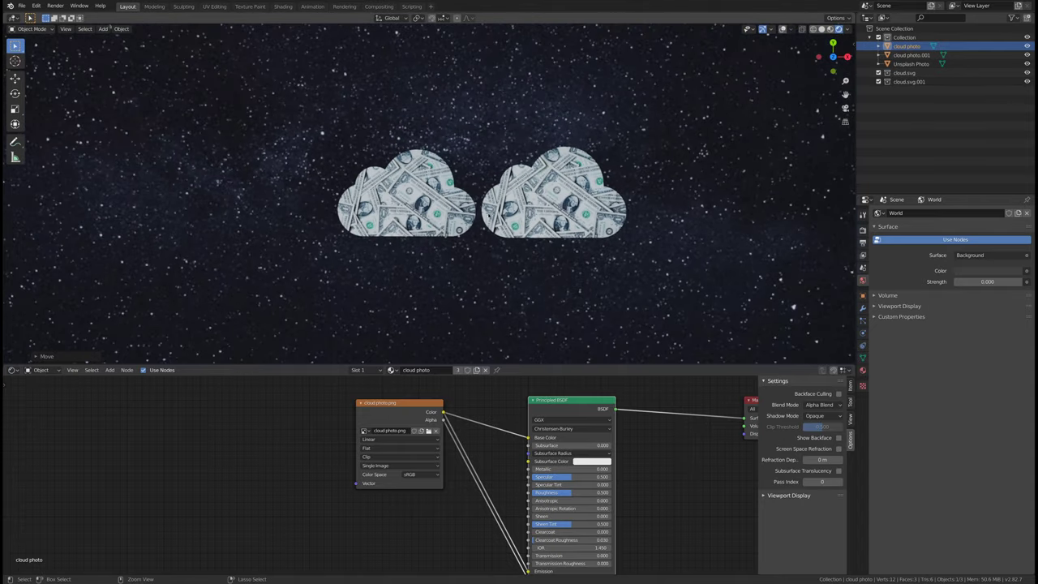
{"action": "scroll", "coordinate": [450, 155], "scroll_direction": "down", "scroll_amount": 2}
{"action": "scroll", "coordinate": [466, 130], "scroll_direction": "up", "scroll_amount": 5}
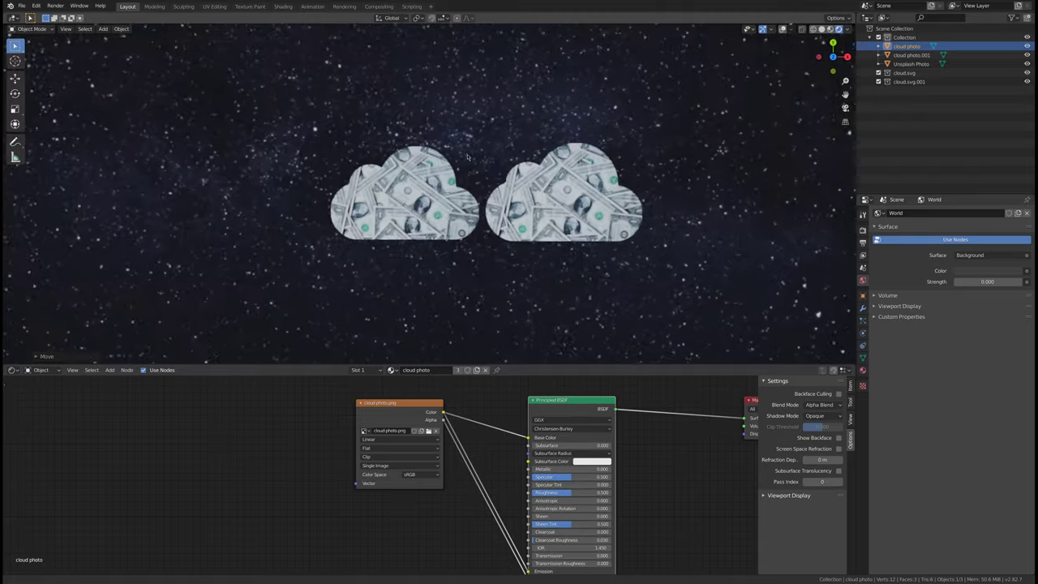
{"action": "scroll", "coordinate": [471, 123], "scroll_direction": "up", "scroll_amount": 3}
{"action": "scroll", "coordinate": [472, 126], "scroll_direction": "down", "scroll_amount": 5}
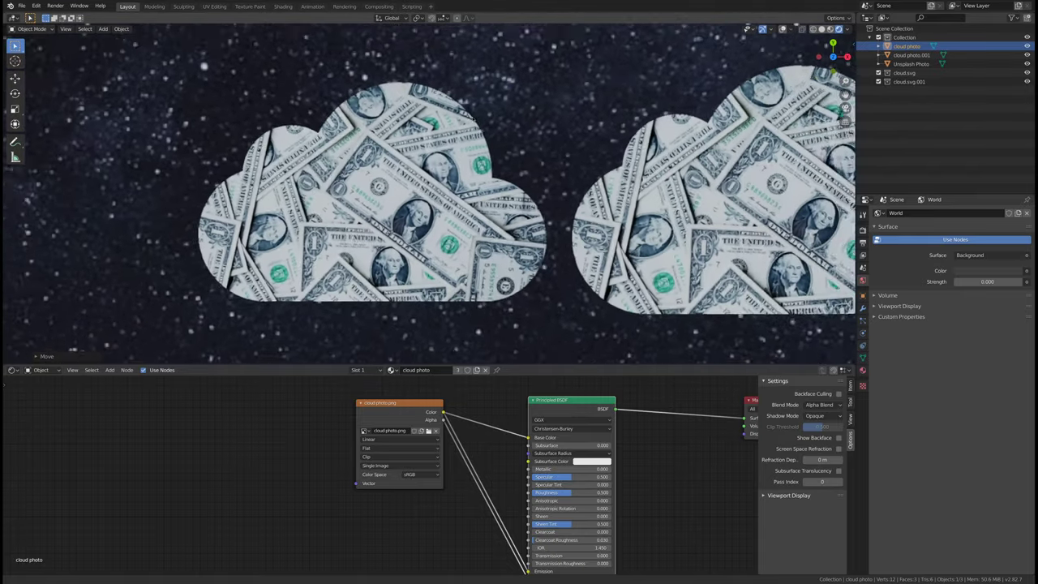
{"action": "scroll", "coordinate": [472, 128], "scroll_direction": "down", "scroll_amount": 2}
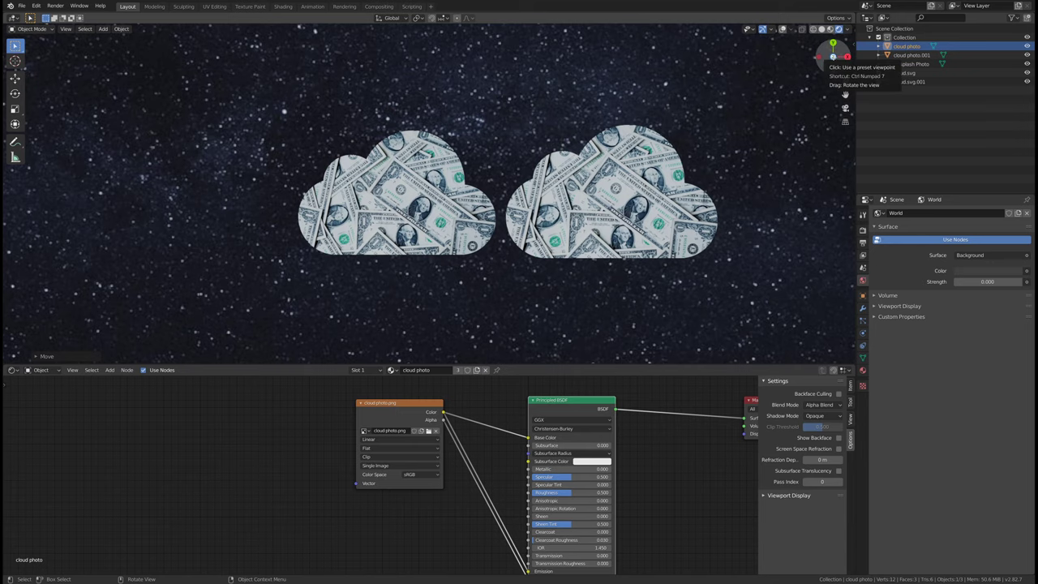
Step: View the two clouds in top orthographic projection with overlays hidden and compare their sizes at several zoom levels
{"action": "left_click_drag", "start_coordinate": [834, 59], "coordinate": [744, 120]}
{"action": "left_click", "coordinate": [833, 57]}
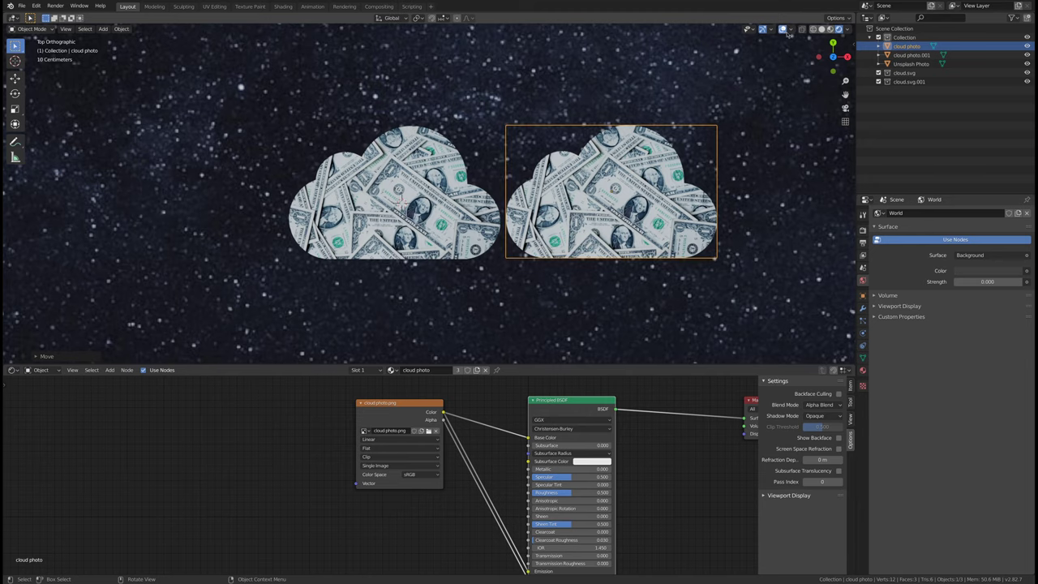
{"action": "middle_click_drag", "start_coordinate": [506, 246], "coordinate": [506, 247]}
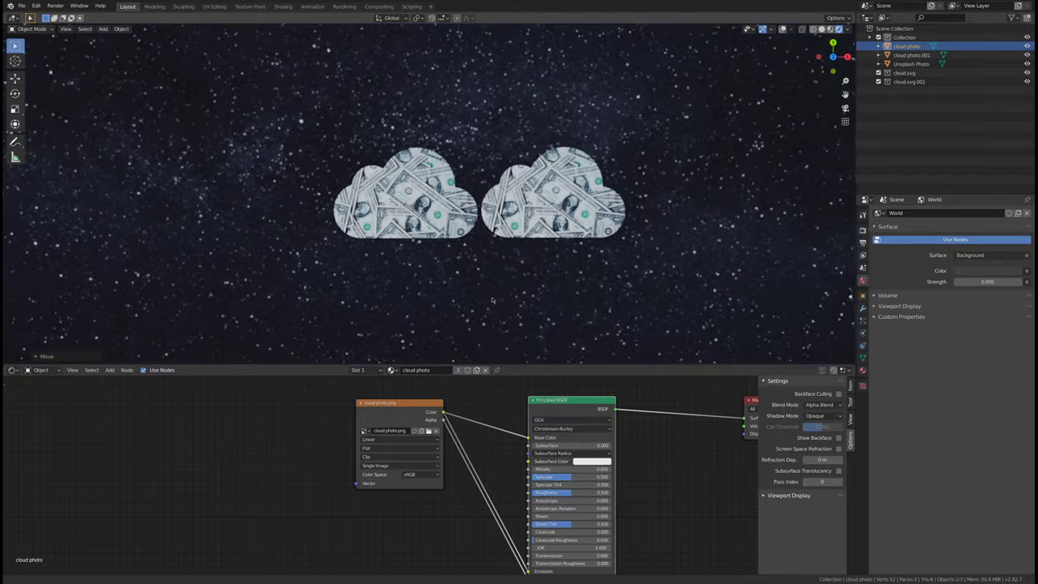
{"action": "scroll", "coordinate": [500, 266], "scroll_direction": "up", "scroll_amount": 3}
{"action": "scroll", "coordinate": [501, 266], "scroll_direction": "down", "scroll_amount": 2}
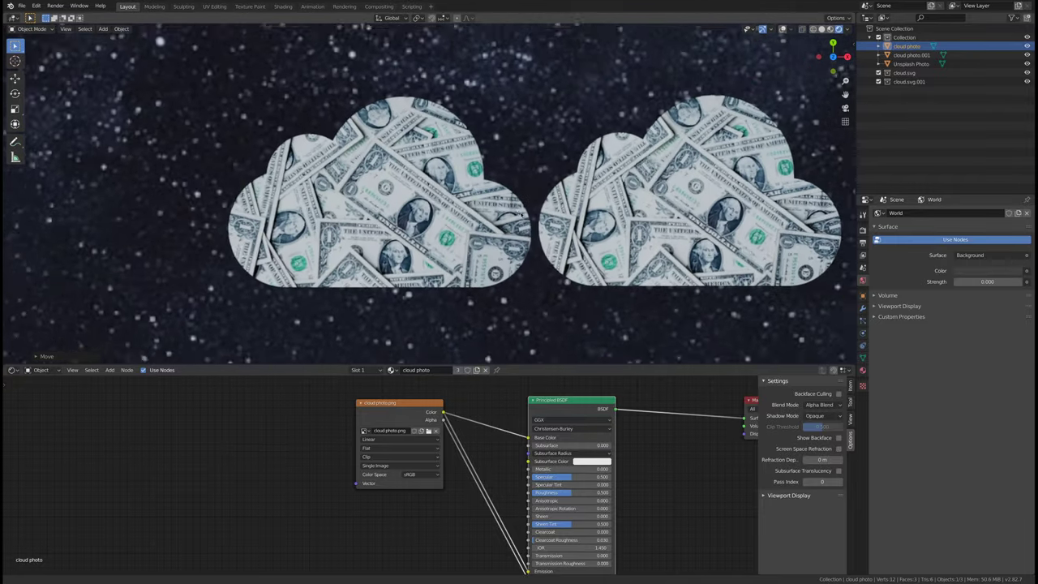
Step: Switch back to top perspective view and compare the clouds' depth against the starfield at several zoom levels
{"action": "scroll", "coordinate": [518, 244], "scroll_direction": "up", "scroll_amount": 1}
{"action": "key", "text": "s"}
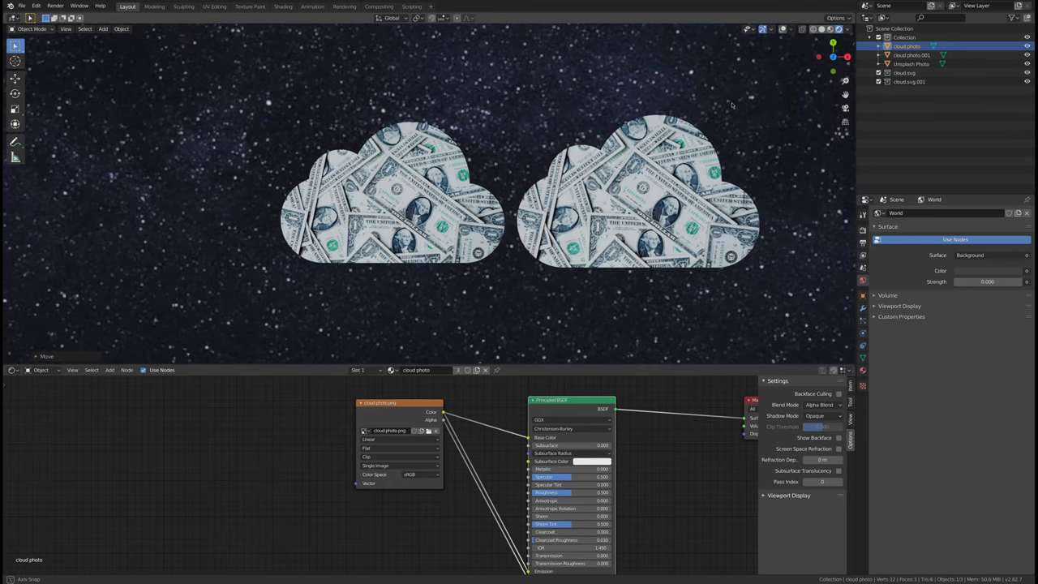
{"action": "middle_click_drag", "start_coordinate": [607, 208], "coordinate": [607, 178], "text": "ctrl"}
{"action": "scroll", "coordinate": [608, 174], "scroll_direction": "down", "scroll_amount": 4}
{"action": "scroll", "coordinate": [605, 191], "scroll_direction": "up", "scroll_amount": 3}
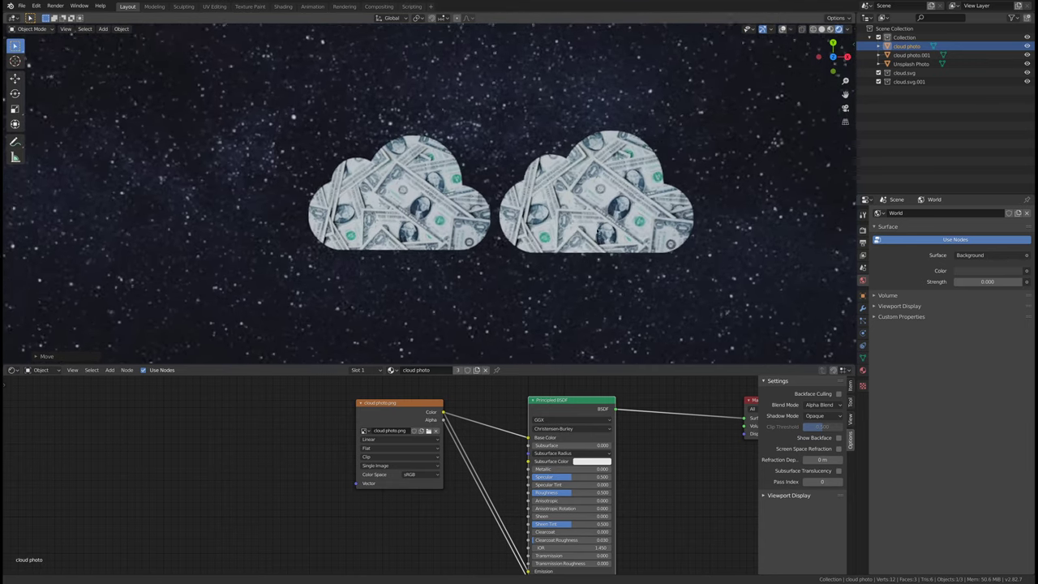
{"action": "scroll", "coordinate": [605, 191], "scroll_direction": "down", "scroll_amount": 3}
{"action": "scroll", "coordinate": [605, 211], "scroll_direction": "up", "scroll_amount": 2}
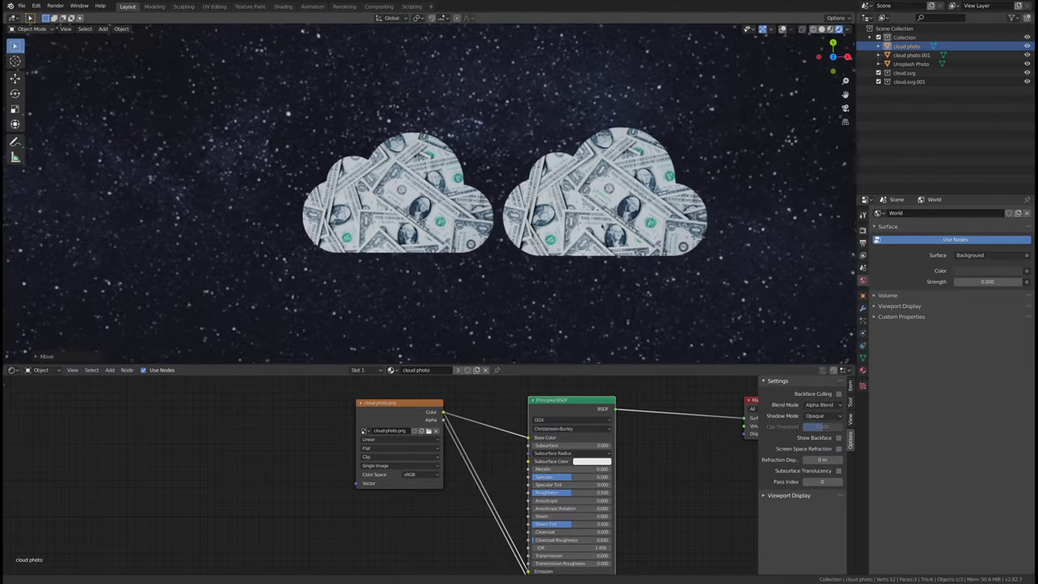
{"action": "mouse_move", "coordinate": [605, 213]}
{"action": "middle_mouse_down", "text": "shift"}
{"action": "mouse_move", "coordinate": [548, 217]}
{"action": "mouse_move", "coordinate": [659, 214]}
{"action": "mouse_move", "coordinate": [590, 216]}
{"action": "middle_mouse_up", "text": "shift"}
{"action": "scroll", "coordinate": [589, 214], "scroll_direction": "down", "scroll_amount": 2}
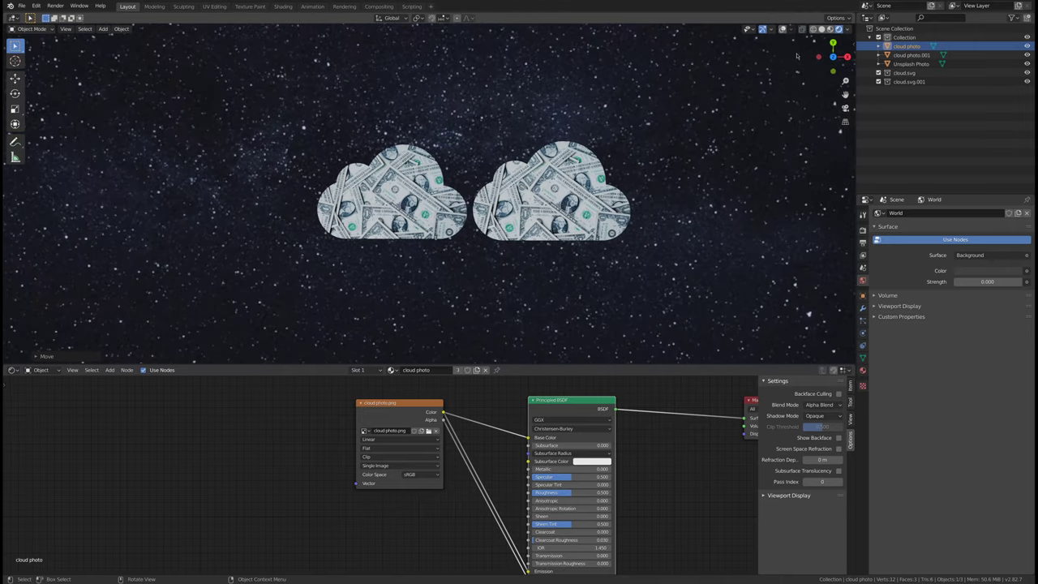
Step: Show the viewport overlays again and select the Unsplash Photo starfield plane
{"action": "left_click", "coordinate": [783, 29]}
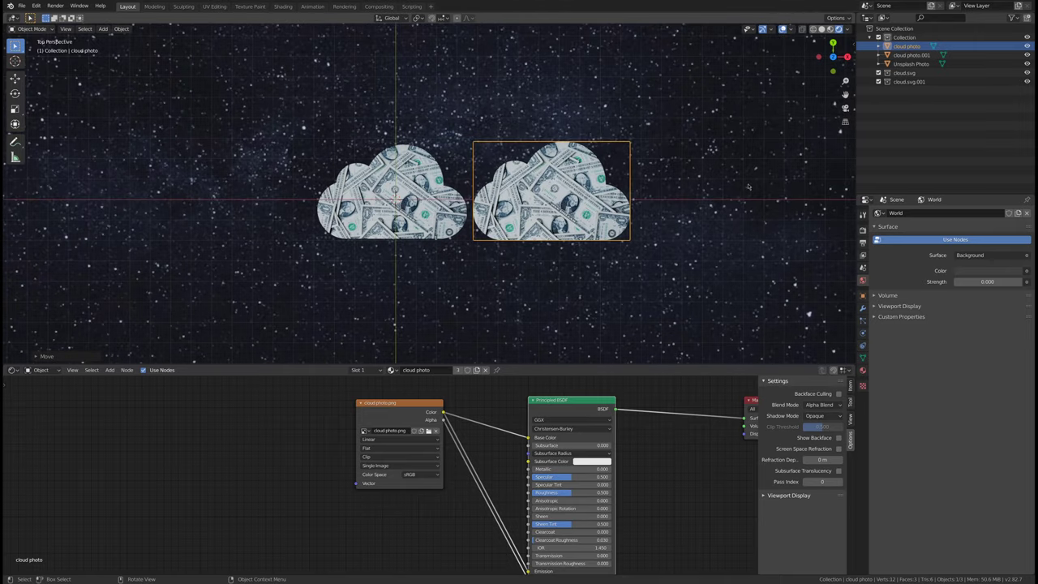
{"action": "left_click", "coordinate": [749, 186]}
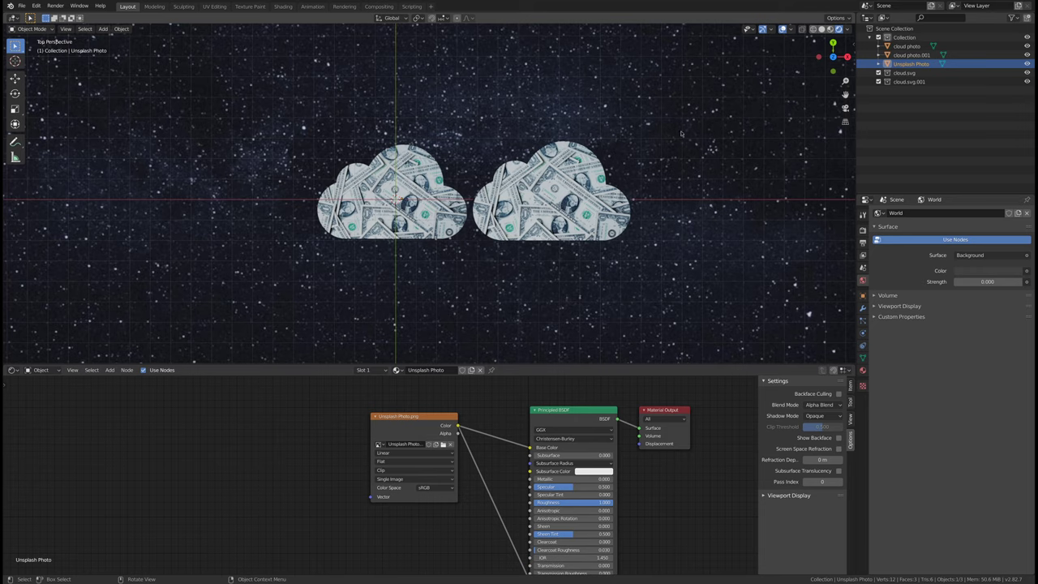
{"action": "scroll", "coordinate": [681, 133], "scroll_direction": "down", "scroll_amount": 2}
{"action": "scroll", "coordinate": [644, 181], "scroll_direction": "up", "scroll_amount": 2}
{"action": "middle_click_drag", "start_coordinate": [583, 216], "coordinate": [642, 208], "text": "shift"}
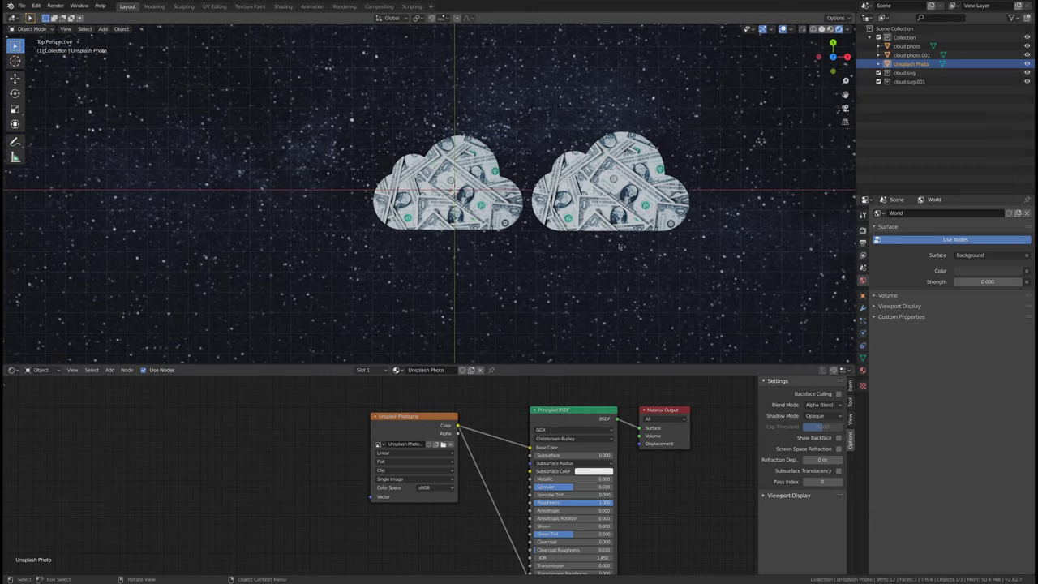
Step: Delete the cloud photo and cloud photo.001 planes from the scene
{"action": "middle_click_drag", "start_coordinate": [619, 246], "coordinate": [615, 194]}
{"action": "left_click", "coordinate": [616, 193]}
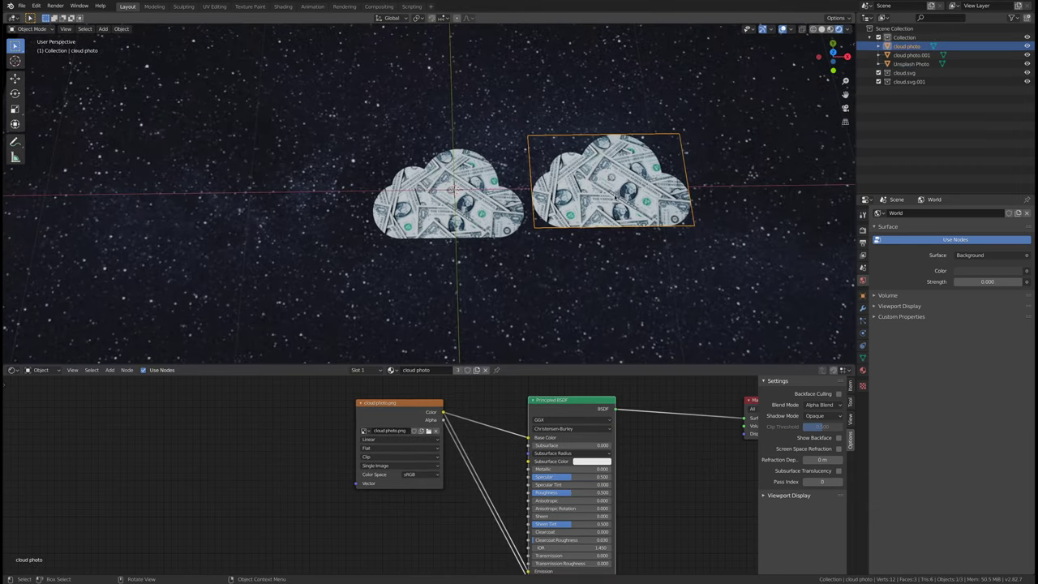
{"action": "key", "text": "Delete"}
{"action": "left_click", "coordinate": [459, 194]}
{"action": "key", "text": "Delete"}
Step: Rename the Unsplash Photo starfield plane as background
{"action": "left_click", "coordinate": [610, 194]}
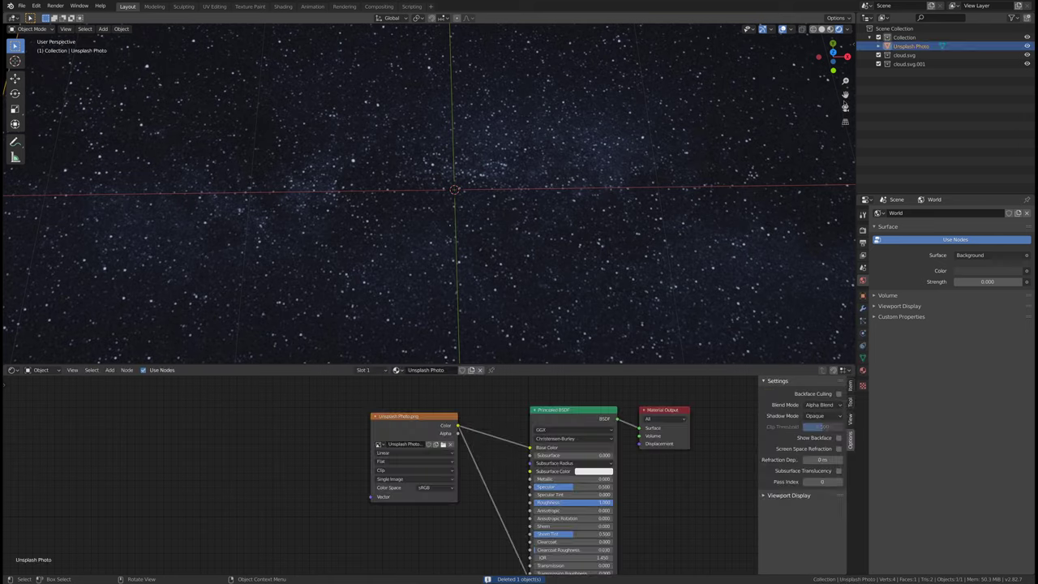
{"action": "double_click", "coordinate": [915, 47]}
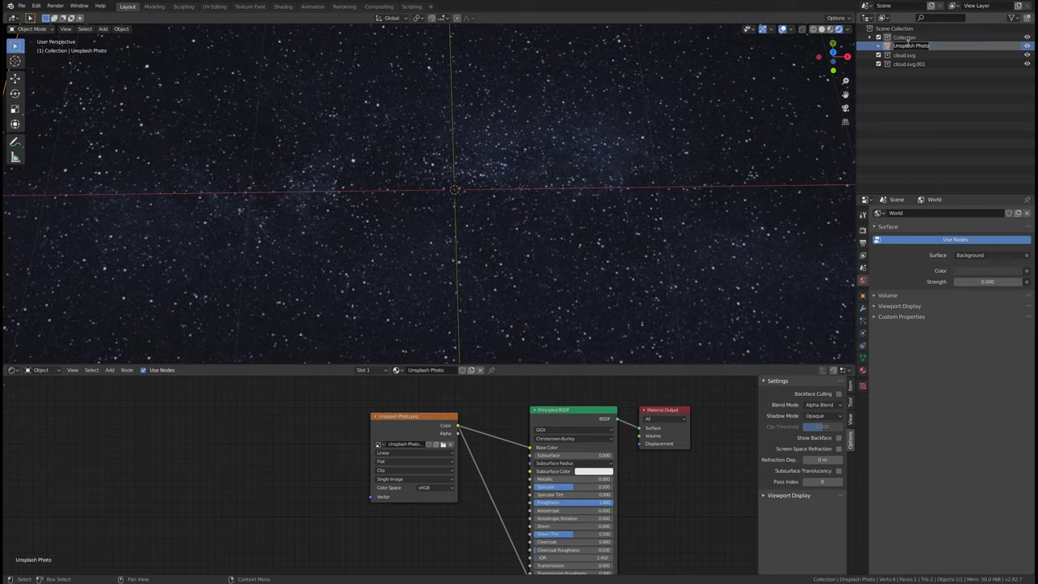
{"action": "type", "text": "background"}
{"action": "key", "text": "Return"}
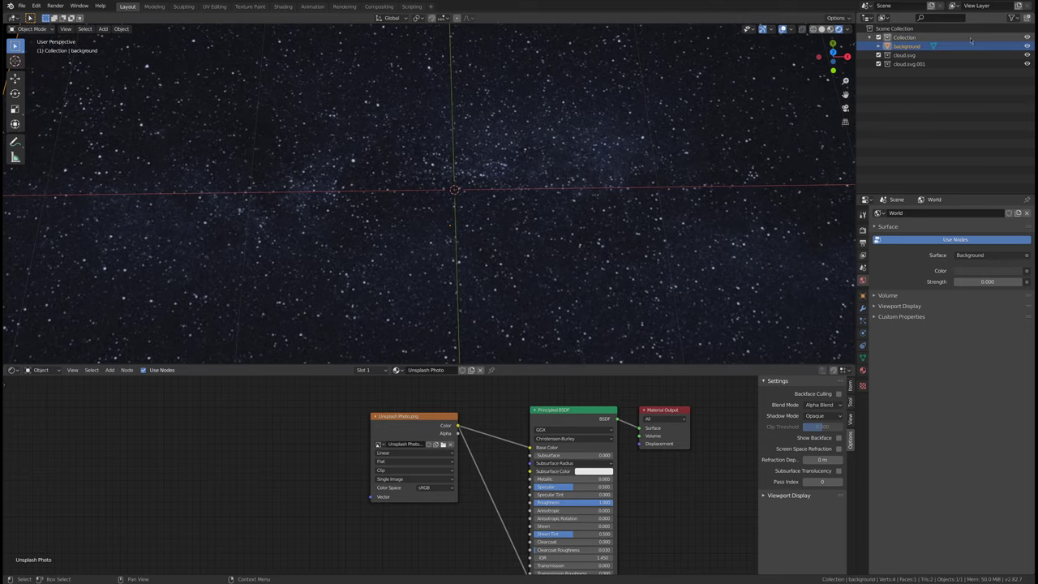
{"action": "scroll", "coordinate": [481, 218], "scroll_direction": "down", "scroll_amount": 4}
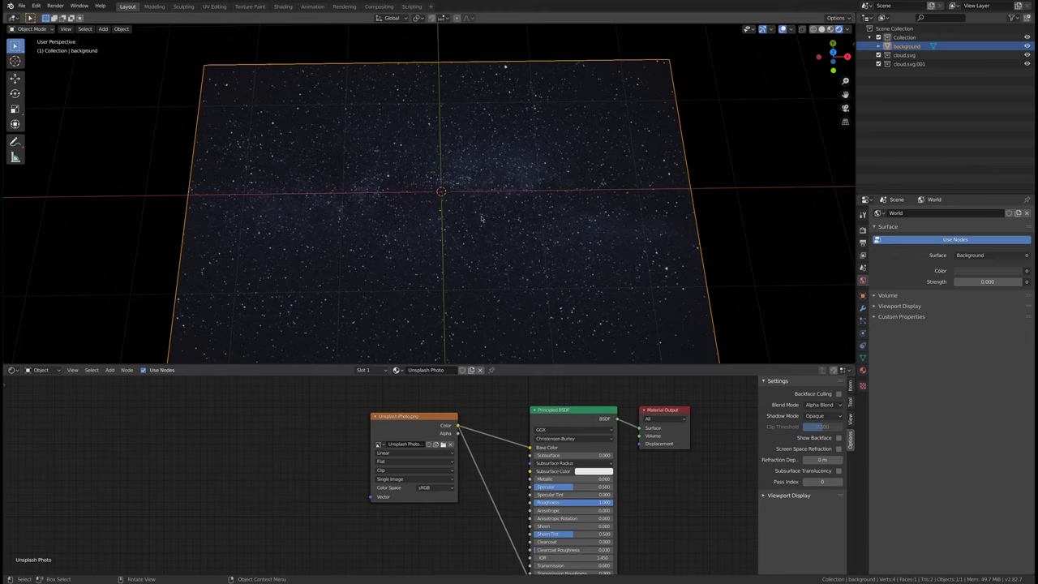
{"action": "middle_click_drag", "start_coordinate": [481, 217], "coordinate": [406, 219]}
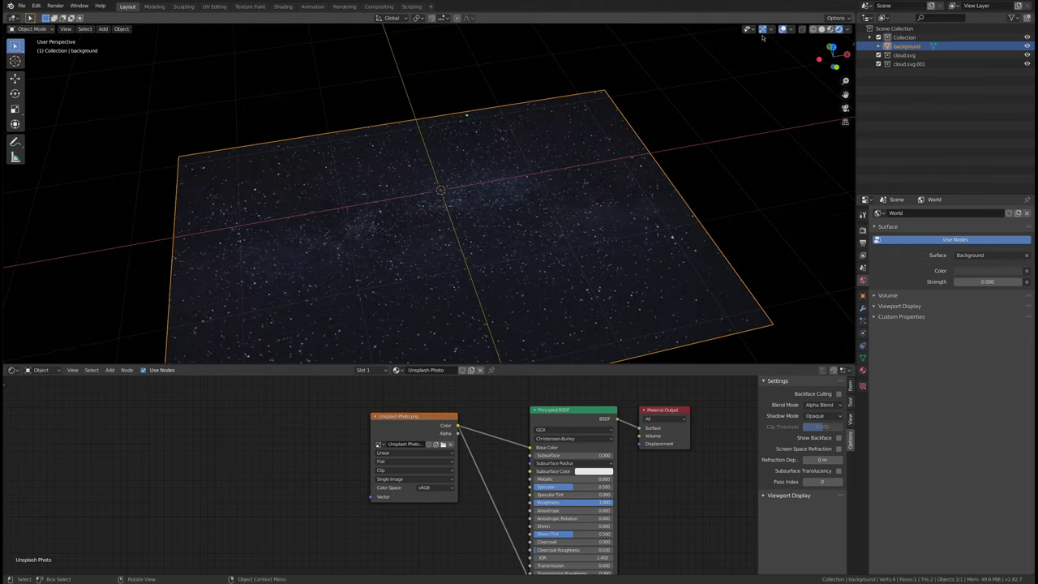
Step: Switch the viewport to Material Preview shading and deselect all objects
{"action": "left_click", "coordinate": [820, 29]}
{"action": "left_click", "coordinate": [829, 30]}
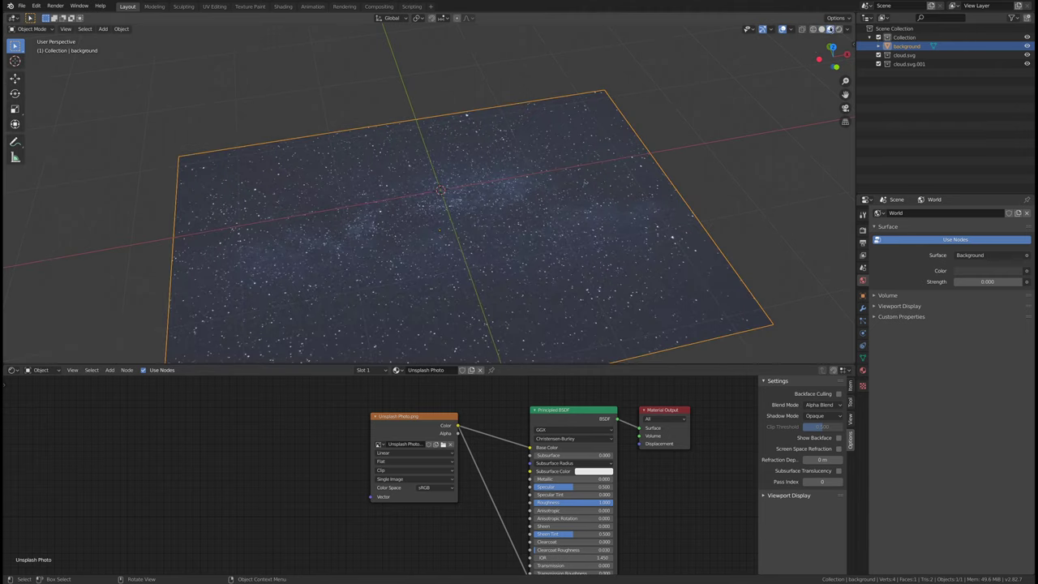
{"action": "mouse_move", "coordinate": [670, 185]}
{"action": "middle_mouse_down"}
{"action": "mouse_move", "coordinate": [690, 167]}
{"action": "mouse_move", "coordinate": [658, 191]}
{"action": "middle_mouse_up"}
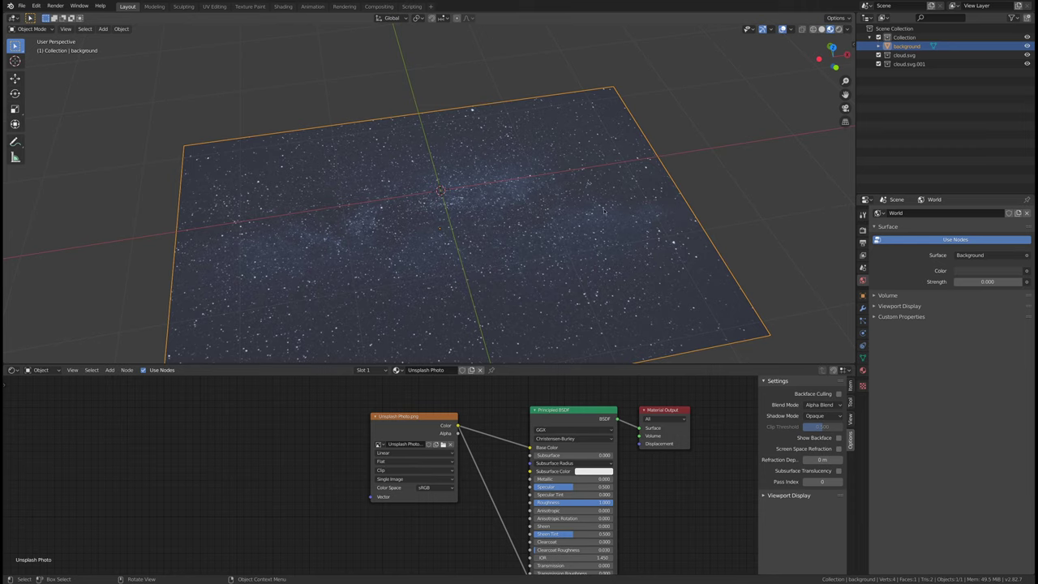
{"action": "key", "text": "alt+a"}
{"action": "key", "text": "a"}
{"action": "key", "text": "alt+a"}
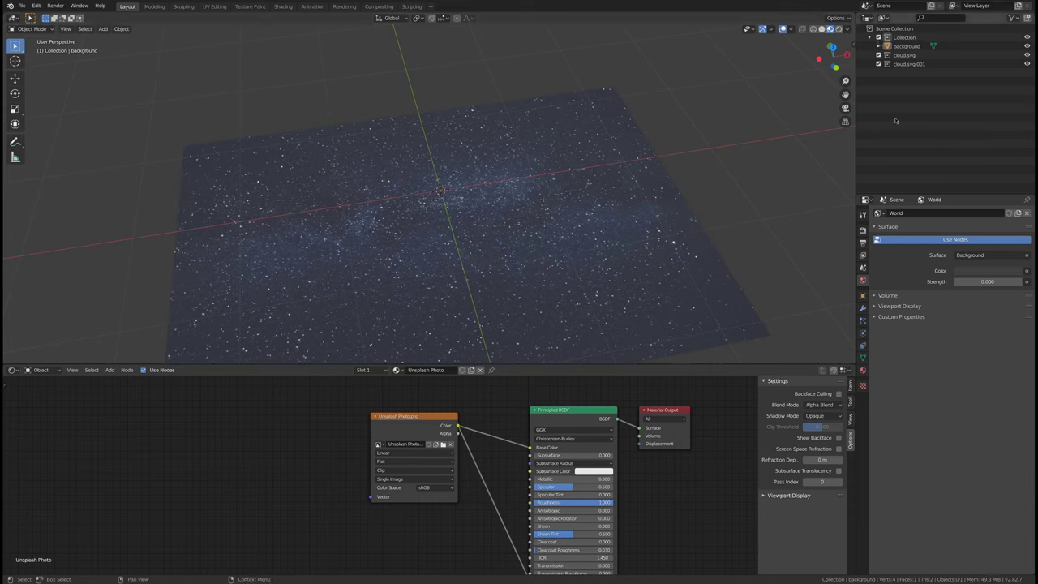
Step: Show the Selectable restriction toggles in the outliner and make the background plane unselectable while keeping it visible
{"action": "left_click", "coordinate": [1014, 18]}
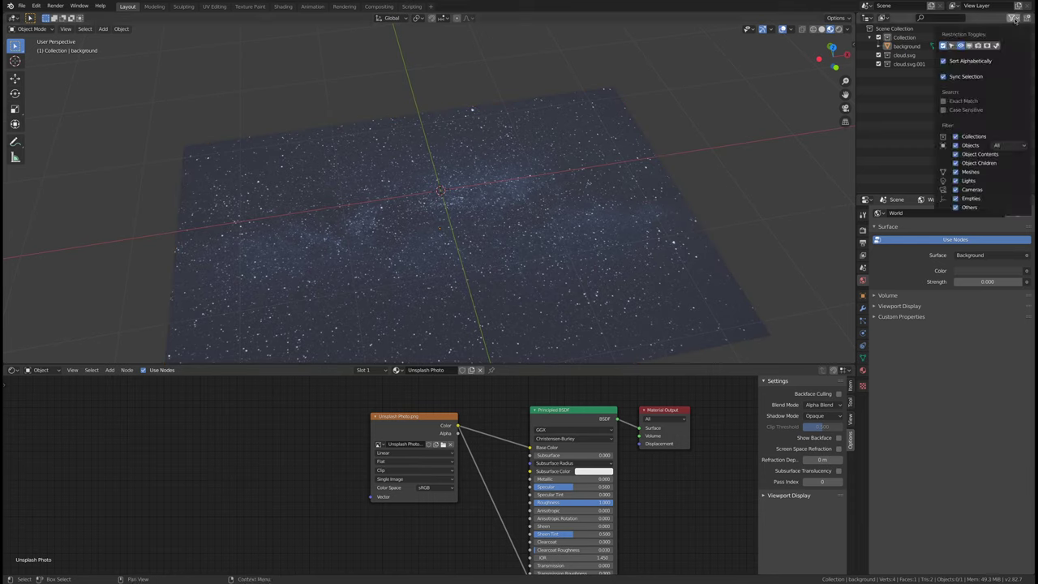
{"action": "left_click", "coordinate": [952, 47]}
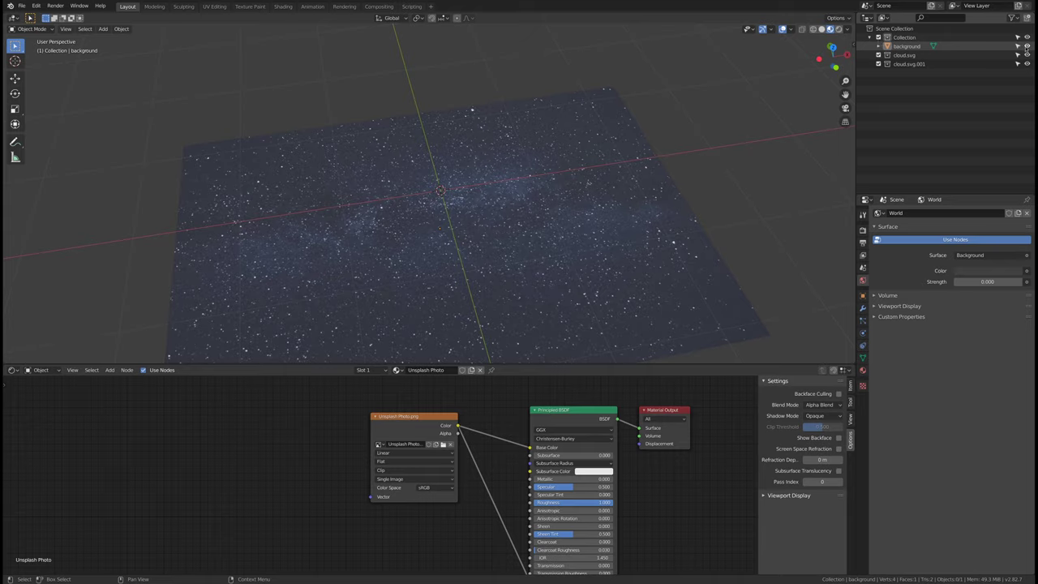
{"action": "left_click", "coordinate": [1027, 47]}
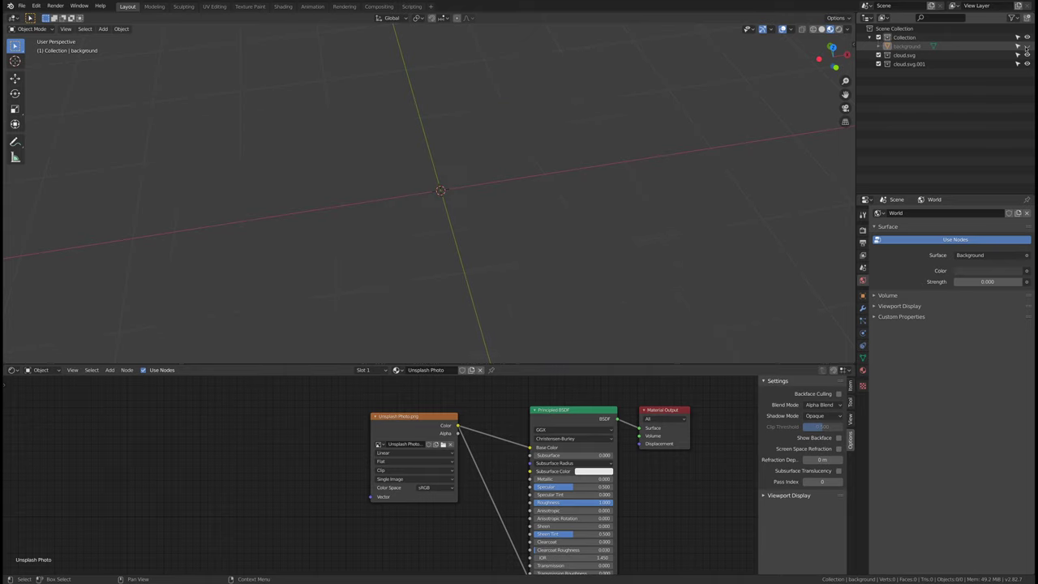
{"action": "left_click", "coordinate": [1026, 47]}
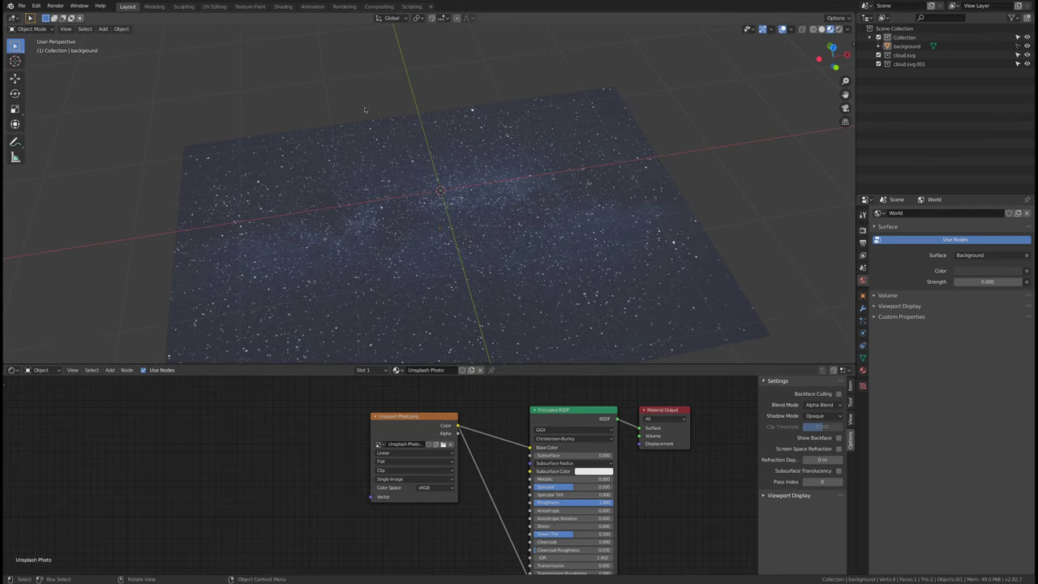
Step: Compare the background plane in Rendered and Material Preview shading from a steeper viewing angle
{"action": "mouse_move", "coordinate": [365, 109]}
{"action": "middle_mouse_down"}
{"action": "mouse_move", "coordinate": [390, 90]}
{"action": "mouse_move", "coordinate": [486, 195]}
{"action": "mouse_move", "coordinate": [545, 236]}
{"action": "mouse_move", "coordinate": [489, 299]}
{"action": "mouse_move", "coordinate": [495, 292]}
{"action": "middle_mouse_up"}
{"action": "left_click", "coordinate": [839, 29]}
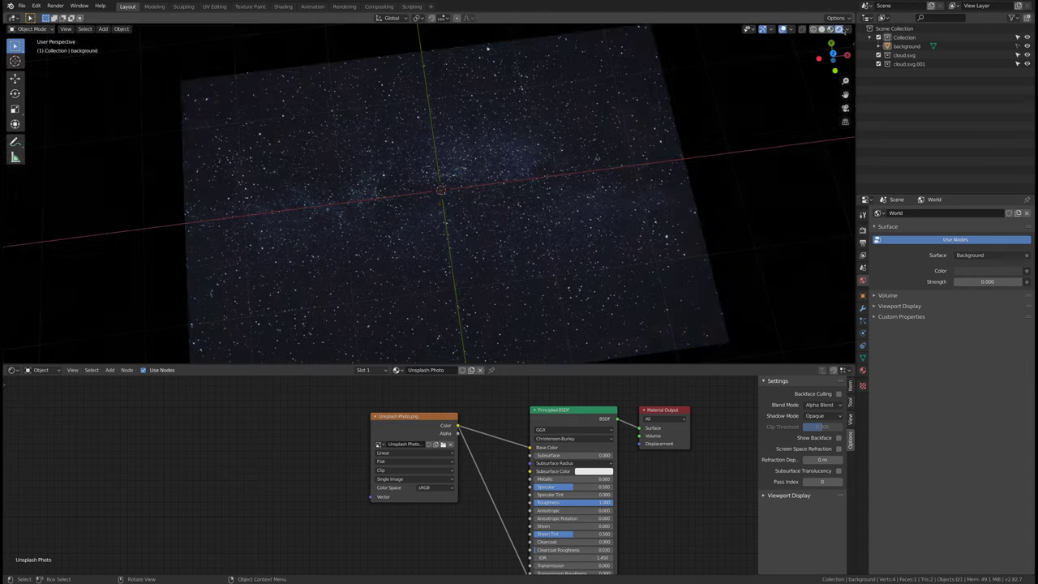
{"action": "left_click", "coordinate": [828, 29]}
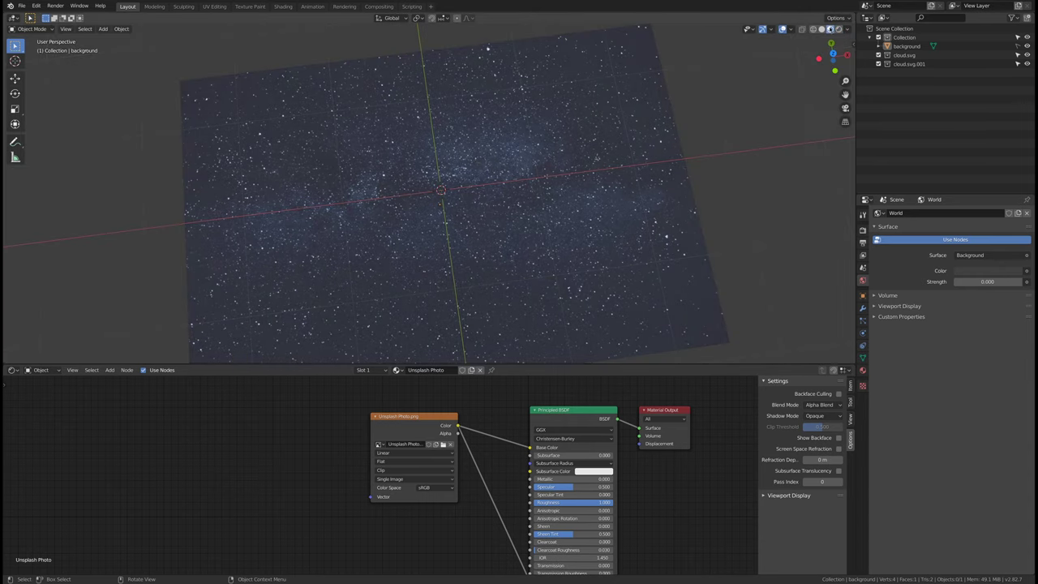
{"action": "left_click", "coordinate": [840, 30]}
{"action": "left_click", "coordinate": [829, 29]}
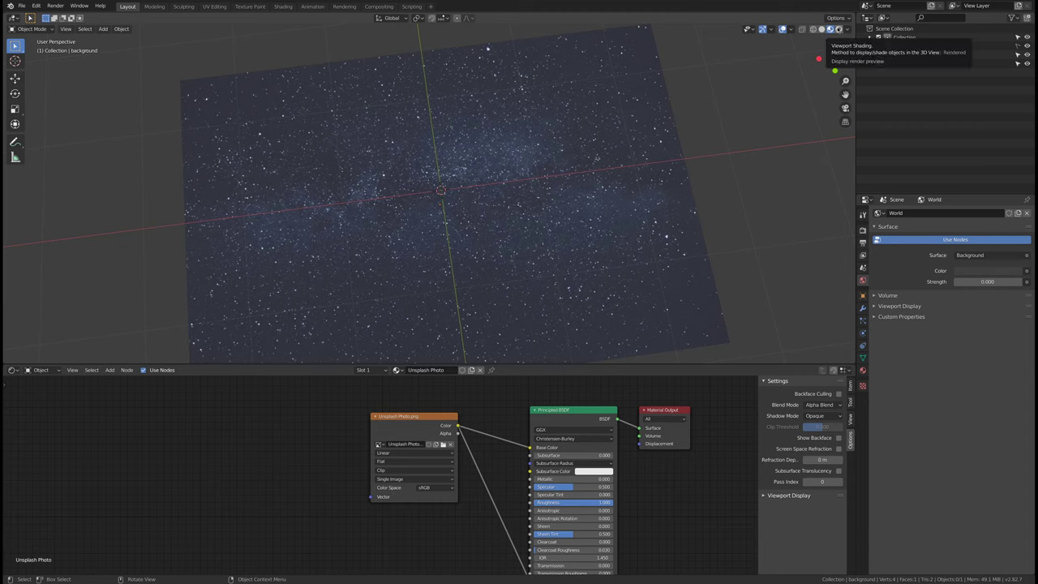
{"action": "left_click", "coordinate": [839, 29]}
{"action": "left_click", "coordinate": [831, 29]}
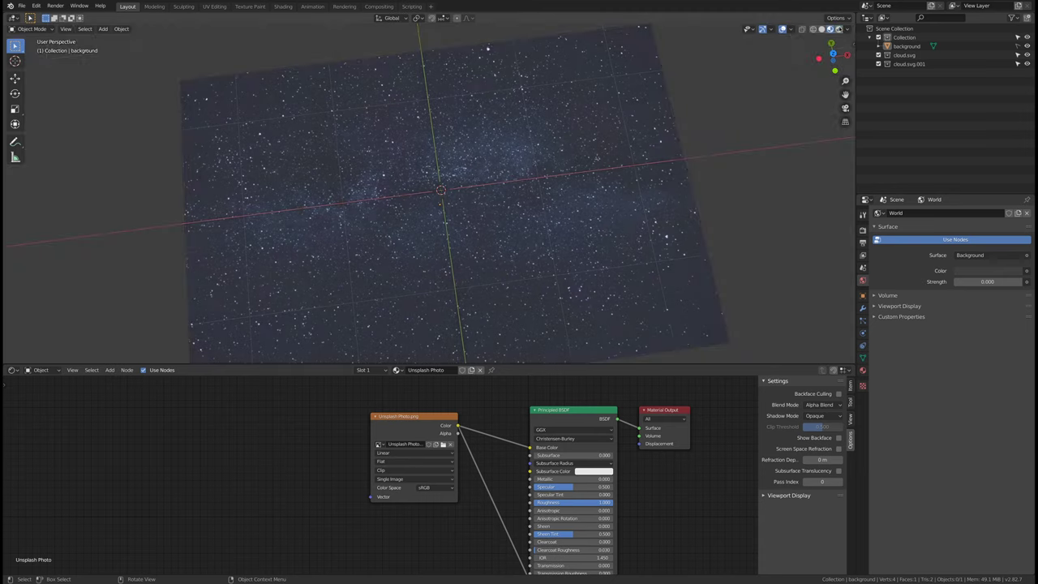
Step: Examine the Material Preview lighting options, the Rendered shading of the starfield, and the world background strength
{"action": "left_click", "coordinate": [847, 30]}
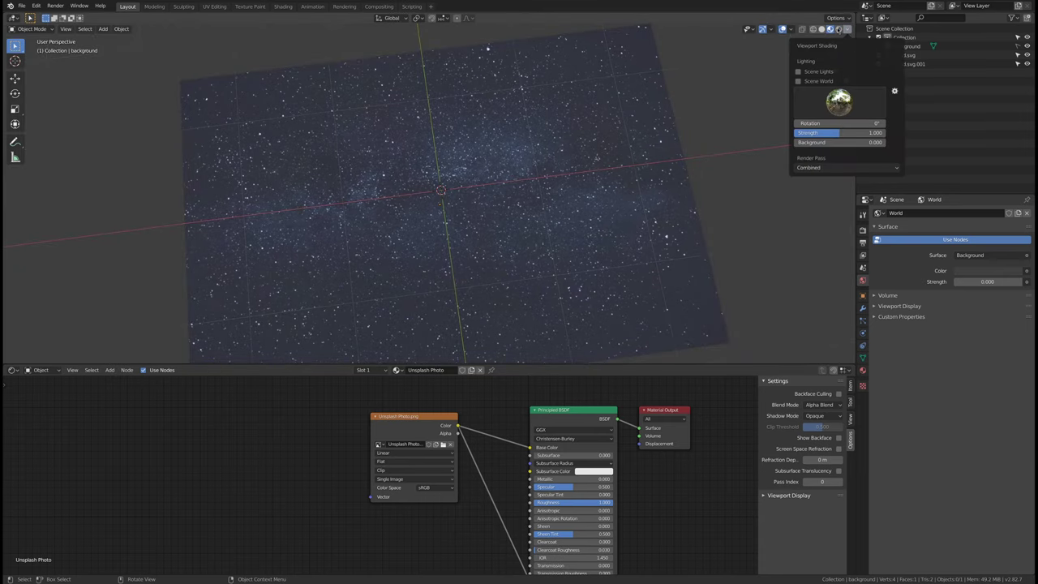
{"action": "left_click", "coordinate": [840, 29]}
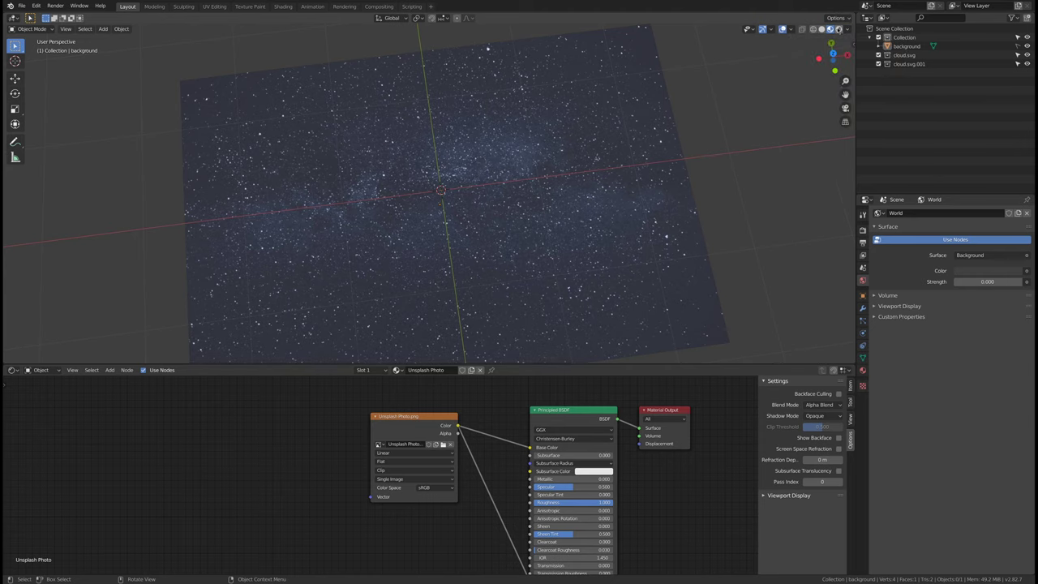
{"action": "left_click", "coordinate": [839, 29]}
{"action": "middle_click_drag", "start_coordinate": [569, 151], "coordinate": [587, 140]}
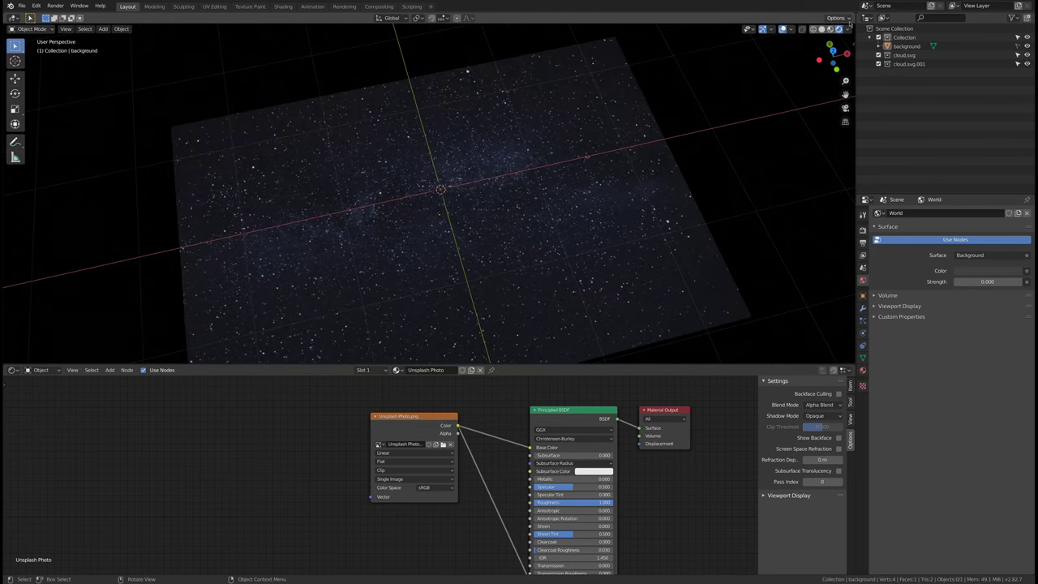
{"action": "left_click", "coordinate": [849, 27]}
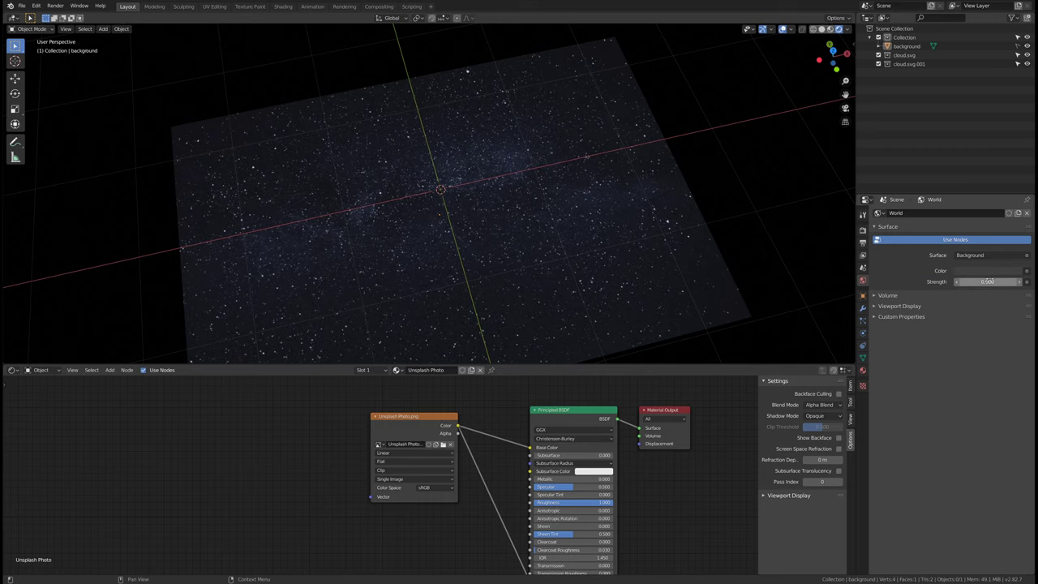
{"action": "mouse_move", "coordinate": [987, 282]}
{"action": "left_mouse_down"}
{"action": "mouse_move", "coordinate": [1027, 282]}
{"action": "mouse_move", "coordinate": [987, 281]}
{"action": "left_mouse_up"}
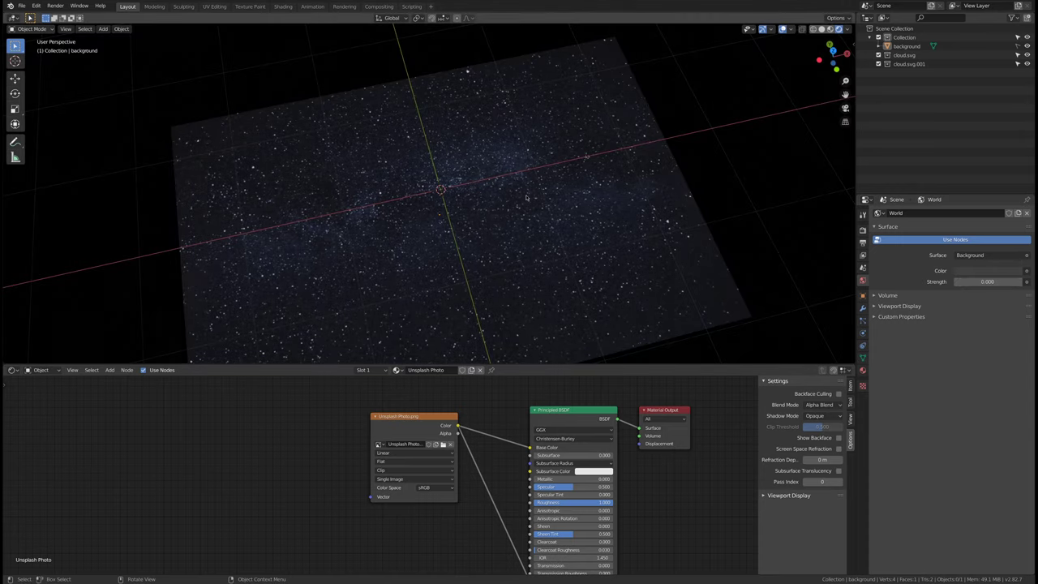
{"action": "middle_click_drag", "start_coordinate": [528, 154], "coordinate": [777, 45]}
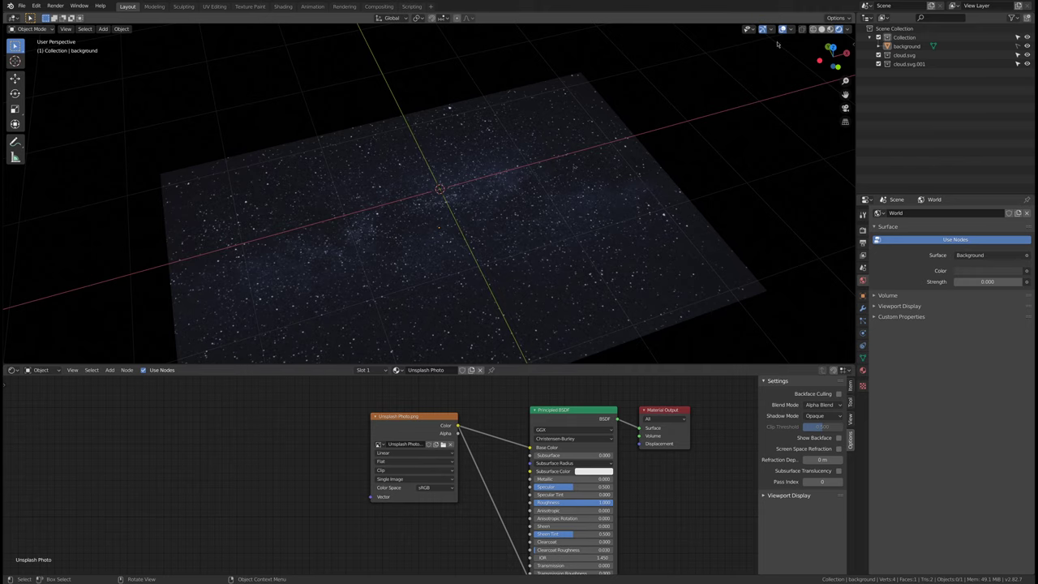
Step: Return the viewport to Material Preview shading and frame the background plane more closely
{"action": "left_click", "coordinate": [830, 29]}
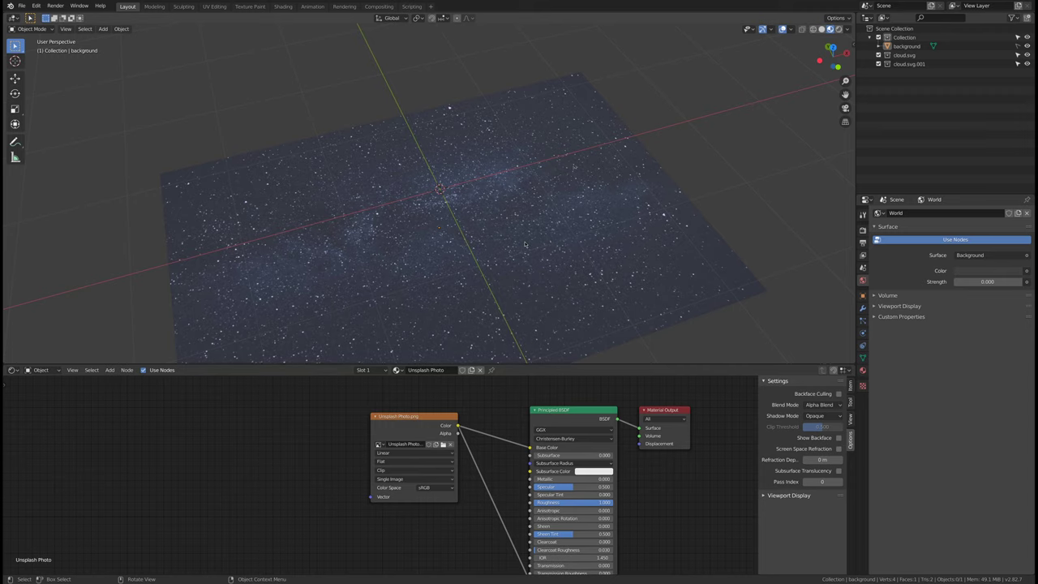
{"action": "mouse_move", "coordinate": [477, 219]}
{"action": "middle_mouse_down"}
{"action": "mouse_move", "coordinate": [470, 227]}
{"action": "mouse_move", "coordinate": [484, 212]}
{"action": "middle_mouse_up"}
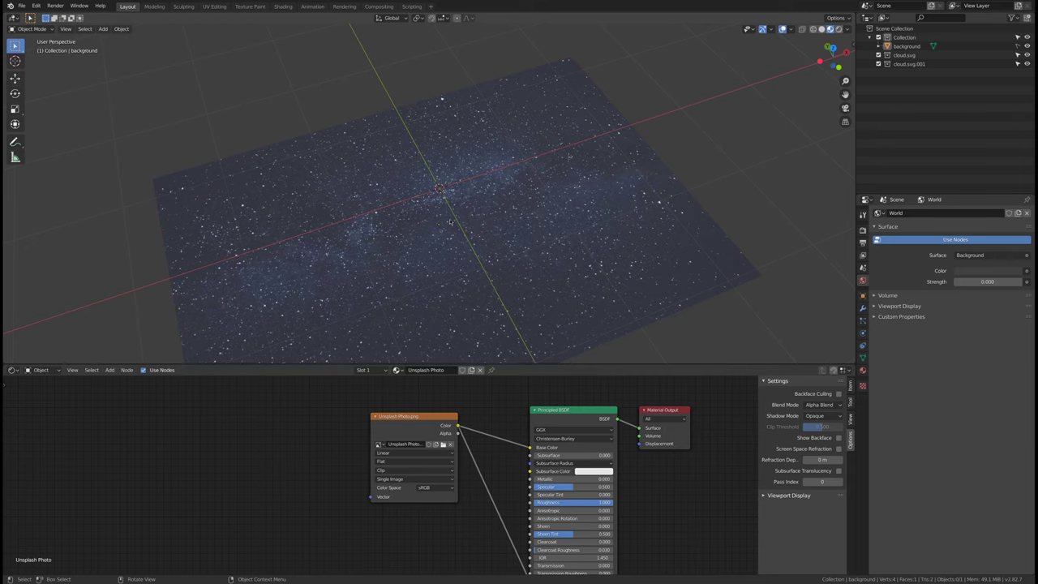
{"action": "scroll", "coordinate": [450, 223], "scroll_direction": "up", "scroll_amount": 4}
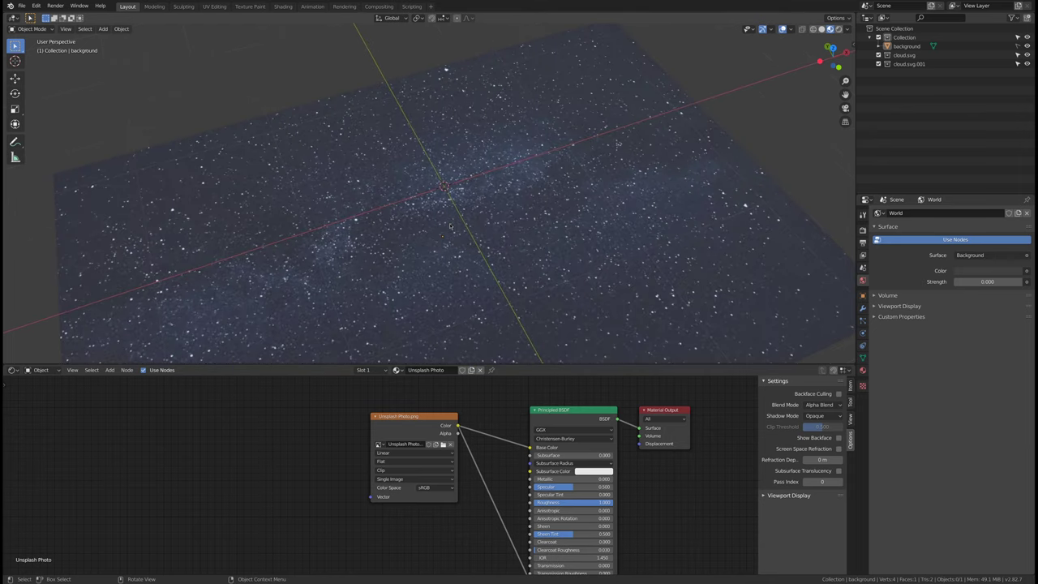
{"action": "scroll", "coordinate": [451, 226], "scroll_direction": "down", "scroll_amount": 1}
{"action": "middle_click_drag", "start_coordinate": [453, 227], "coordinate": [481, 227], "text": "shift"}
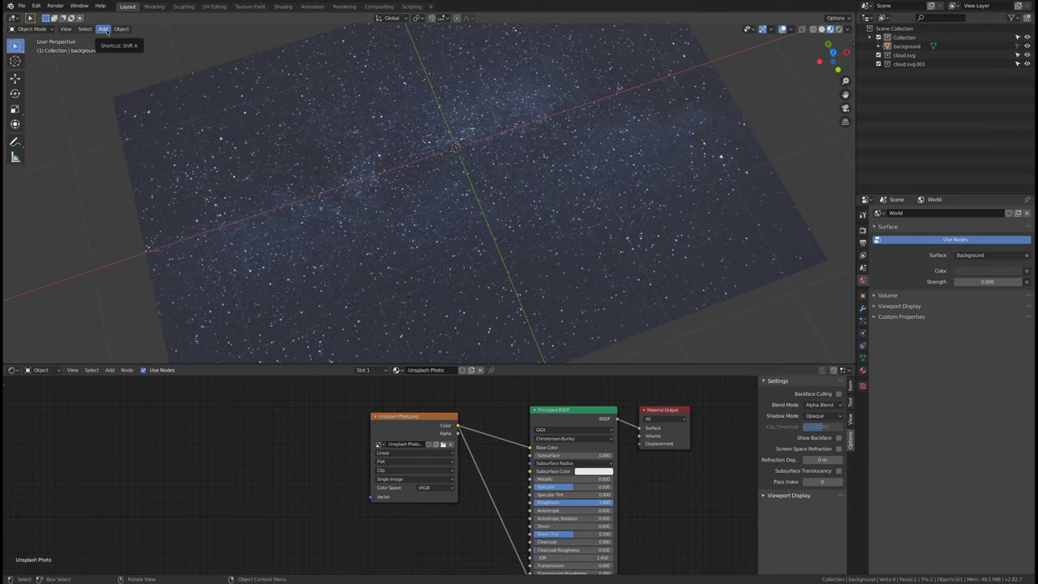
Step: Switch to the top view of the starry background and hide the 3D cursor overlay
{"action": "left_click", "coordinate": [833, 51]}
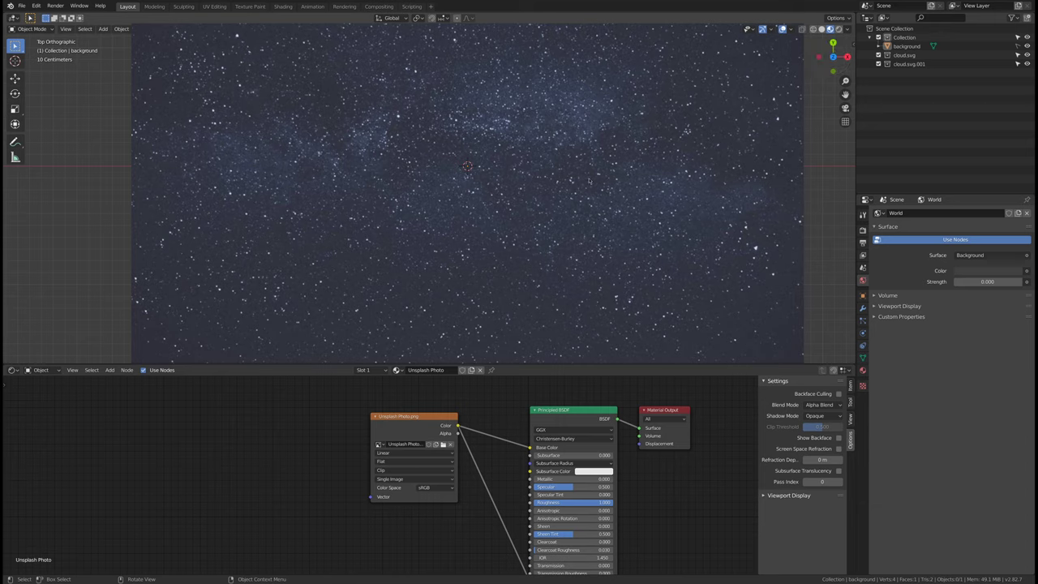
{"action": "left_click", "coordinate": [791, 29]}
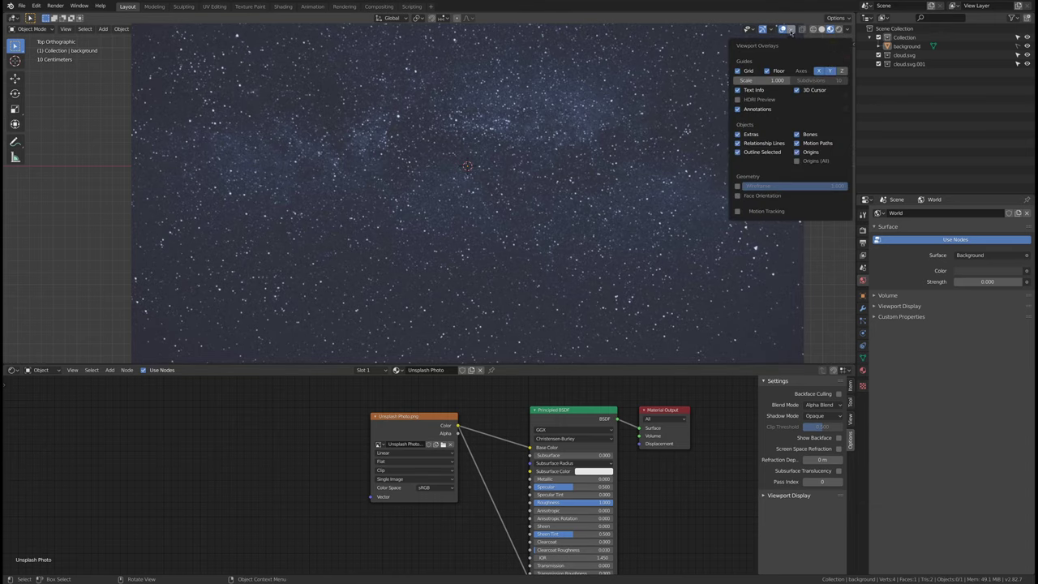
{"action": "left_click", "coordinate": [797, 90]}
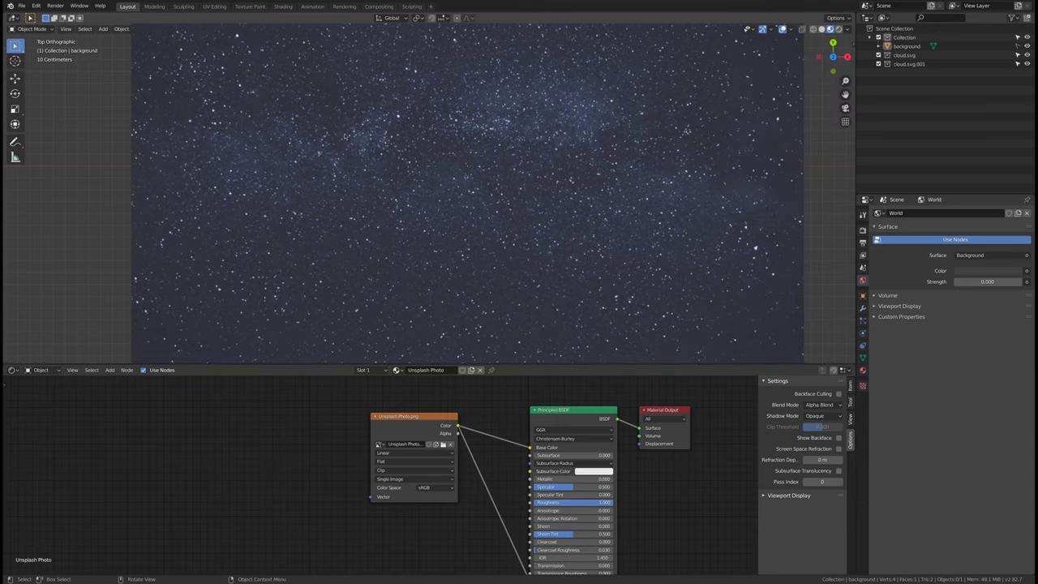
{"action": "middle_click_drag", "start_coordinate": [590, 153], "coordinate": [545, 207], "text": "shift"}
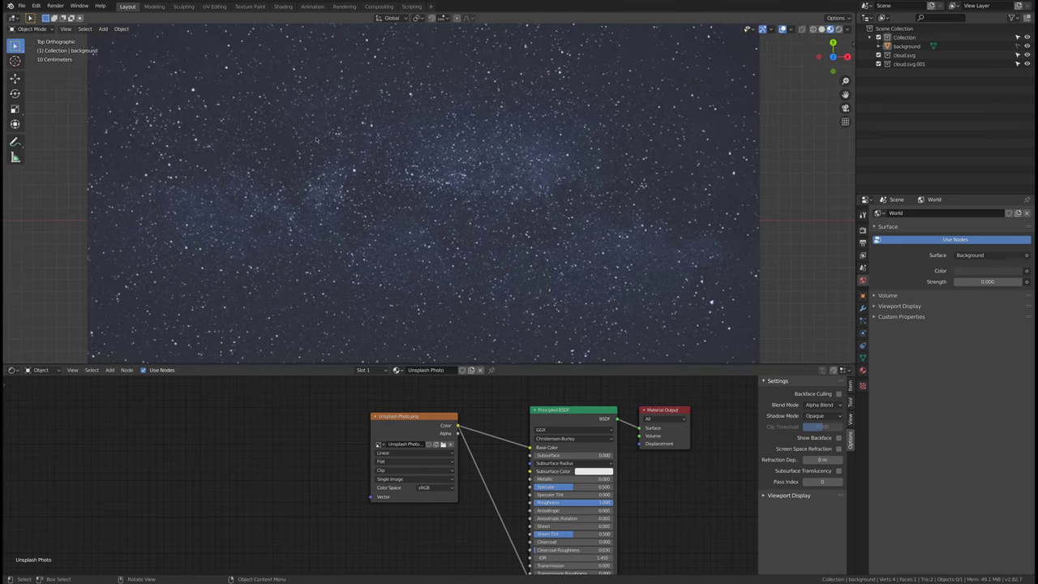
Step: Add a text object and replace its default content with "The fourth of may"
{"action": "left_click", "coordinate": [103, 29]}
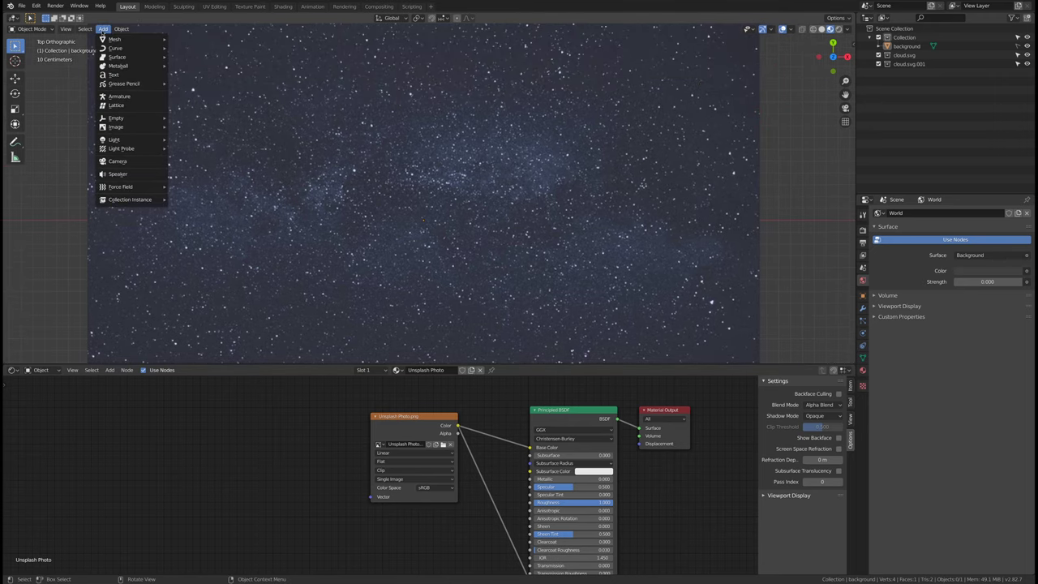
{"action": "left_click", "coordinate": [125, 75]}
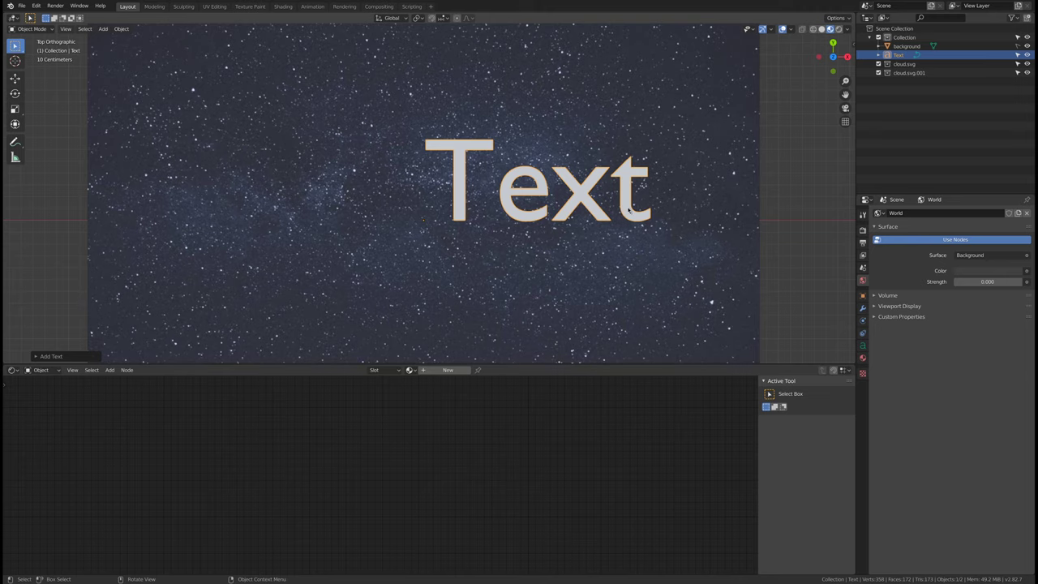
{"action": "key", "text": "Tab"}
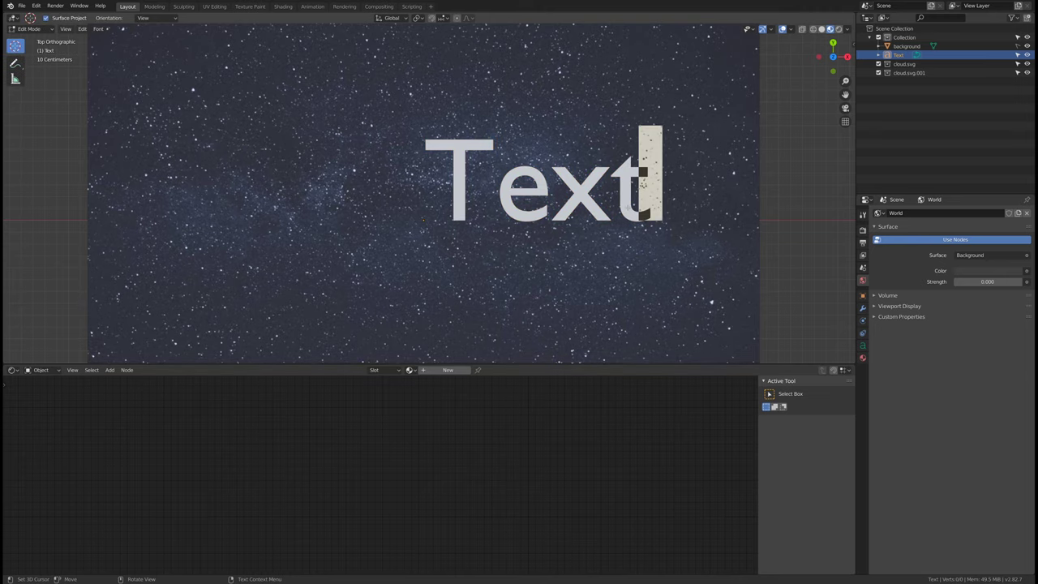
{"action": "key", "text": "BackSpace"}
{"action": "key", "text": "BackSpace"}
{"action": "key", "text": "BackSpace"}
{"action": "key", "text": "BackSpace"}
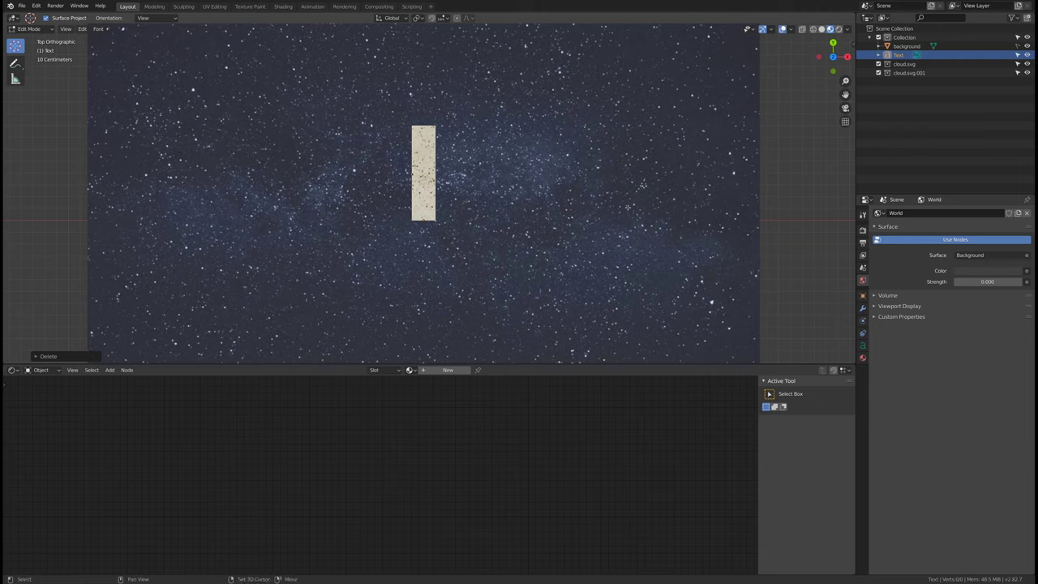
{"action": "type", "text": "T"}
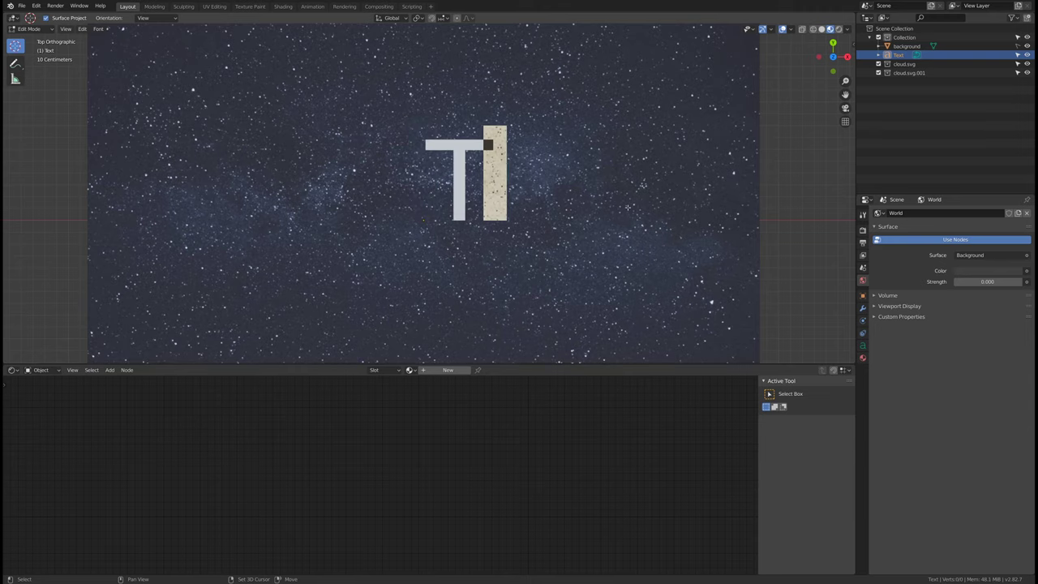
{"action": "type", "text": "he fourt"}
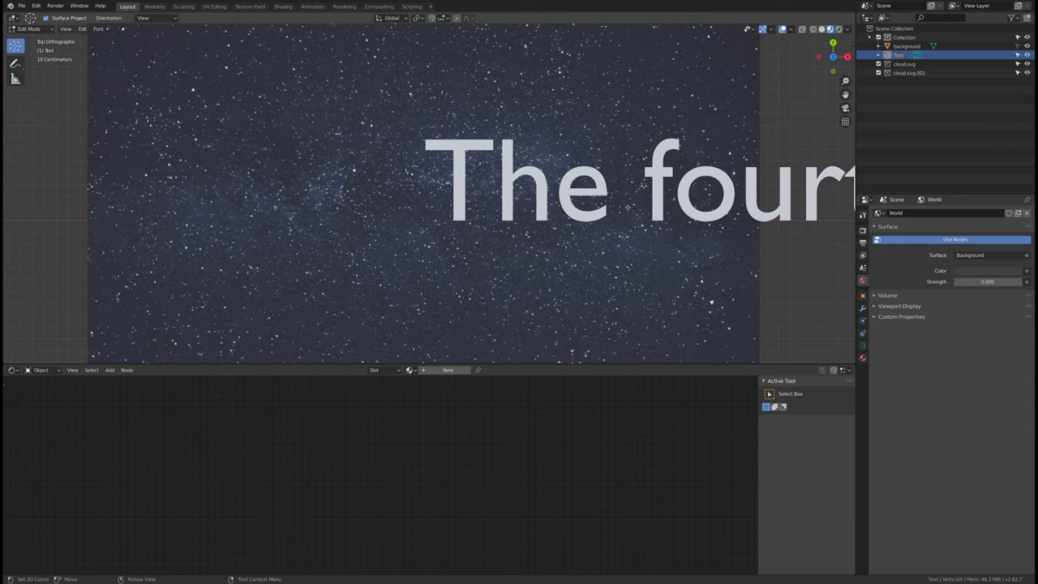
{"action": "key", "text": "Tab"}
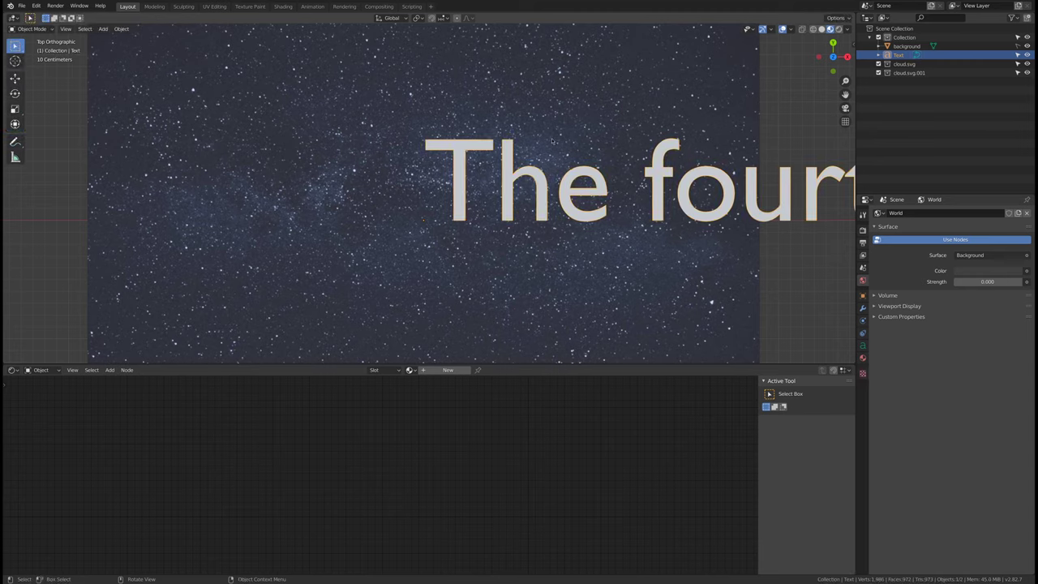
{"action": "scroll", "coordinate": [641, 172], "scroll_direction": "down", "scroll_amount": 3}
{"action": "middle_click_drag", "start_coordinate": [640, 173], "coordinate": [601, 181], "text": "shift"}
{"action": "key", "text": "Tab"}
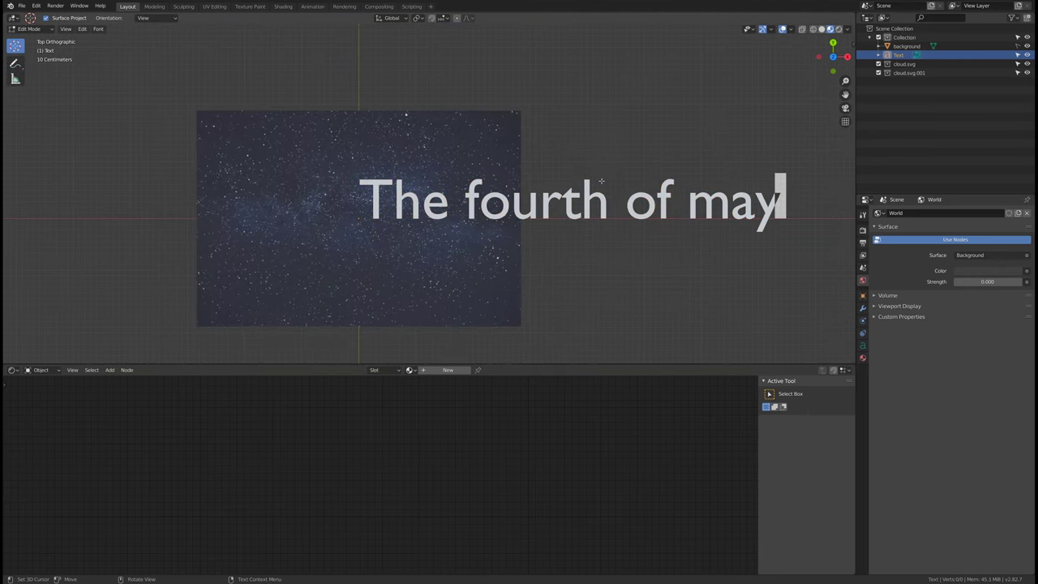
{"action": "key", "text": "Tab"}
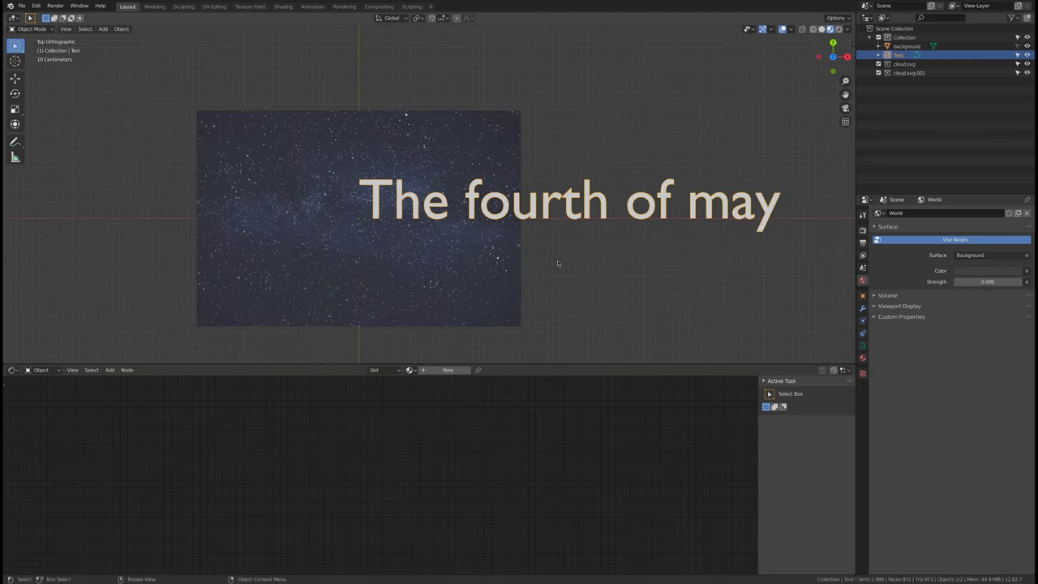
Step: Add three lines of random filler characters below "The fourth of may" in the text object
{"action": "middle_click_drag", "start_coordinate": [553, 279], "coordinate": [375, 207]}
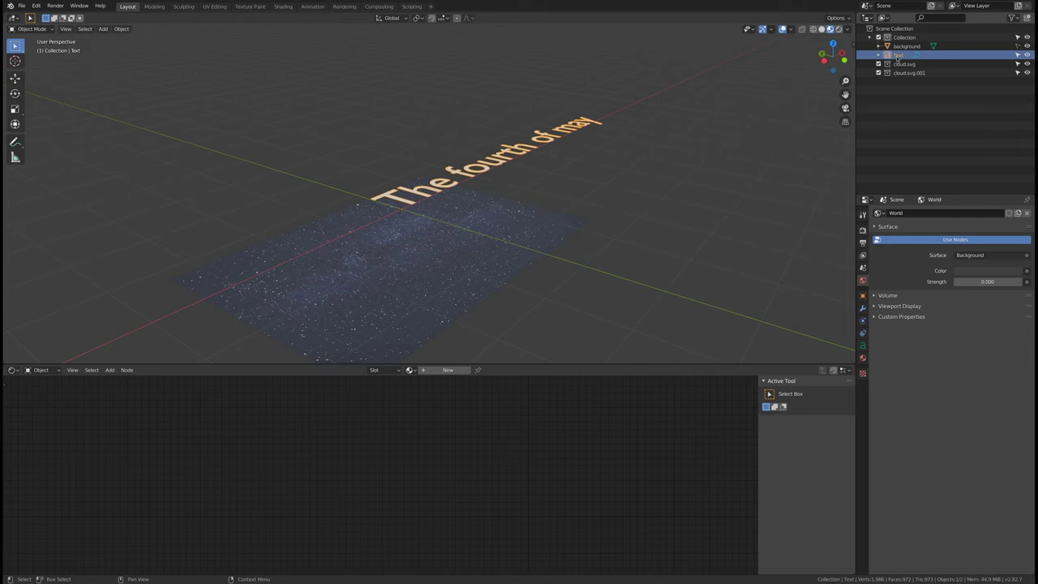
{"action": "middle_click_drag", "start_coordinate": [605, 224], "coordinate": [599, 202]}
{"action": "middle_click_drag", "start_coordinate": [668, 146], "coordinate": [649, 154]}
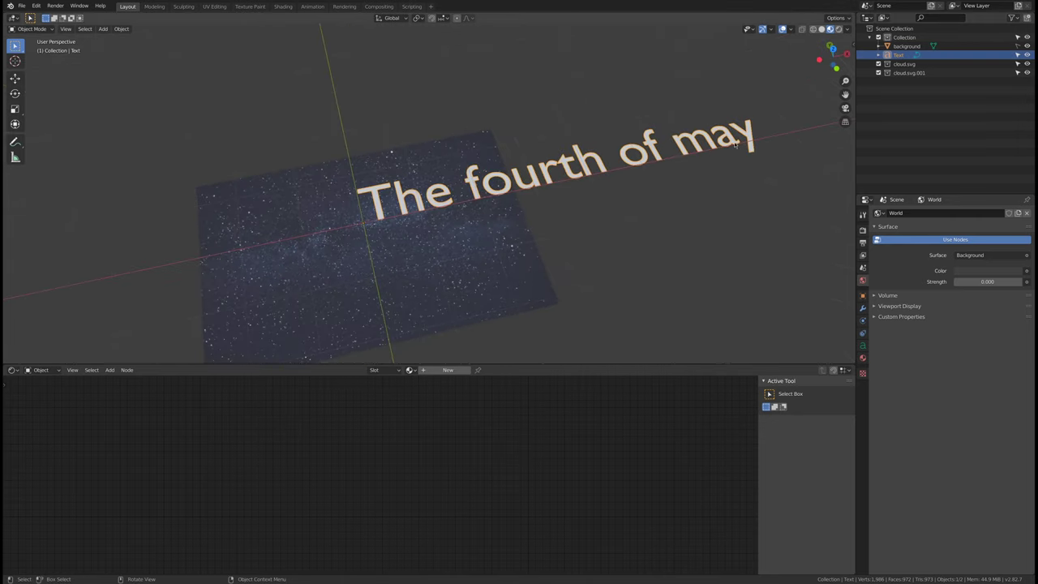
{"action": "key", "text": "Tab"}
{"action": "key", "text": "Return"}
{"action": "type", "text": "dlkjfsdkfj"}
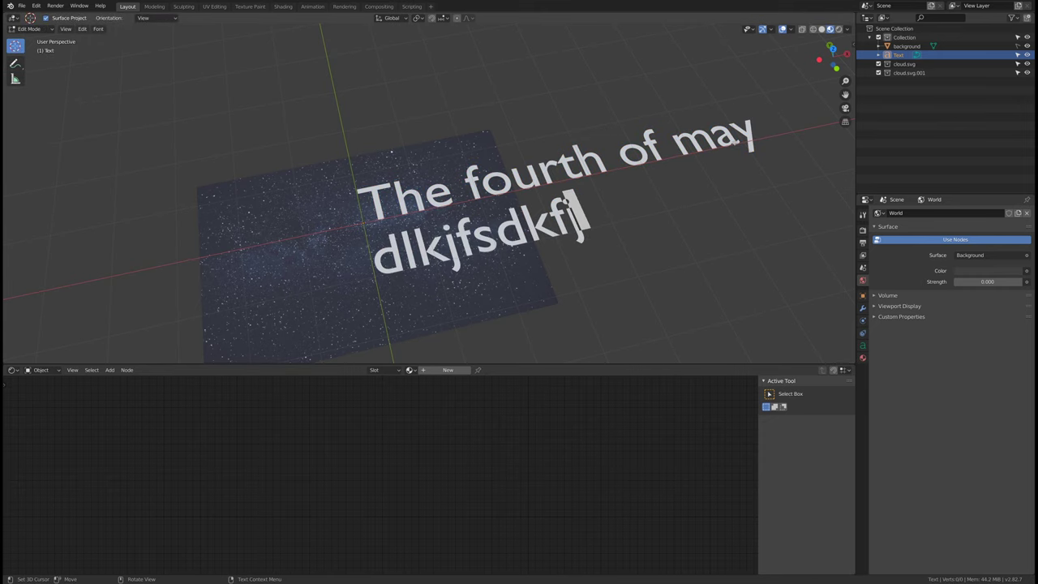
{"action": "key", "text": "Return"}
{"action": "type", "text": "fskdjflskdj"}
{"action": "key", "text": "Return"}
{"action": "type", "text": "lldskjfslkdj"}
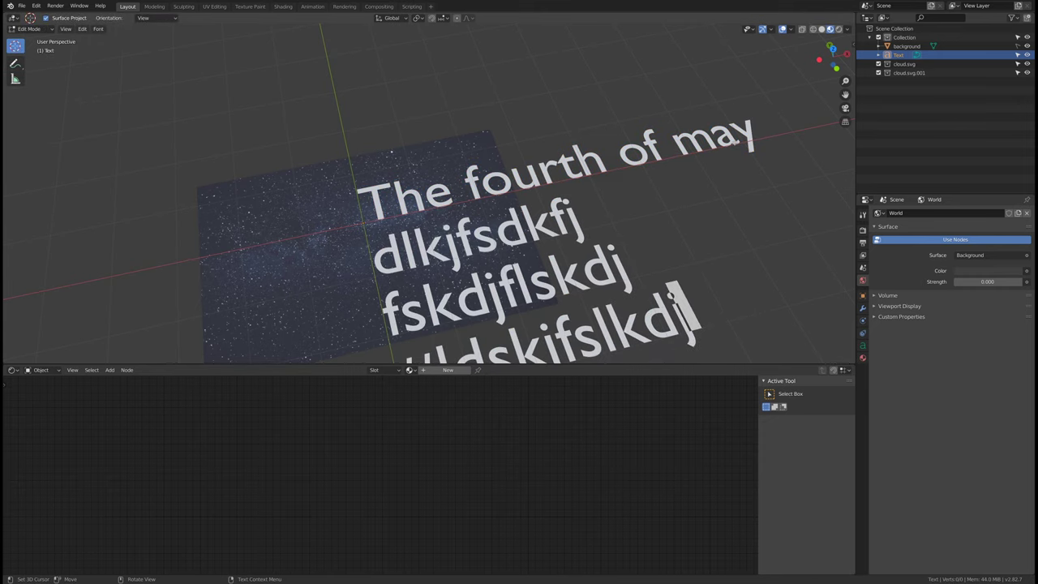
{"action": "key", "text": "Return"}
{"action": "scroll", "coordinate": [694, 121], "scroll_direction": "down", "scroll_amount": 3}
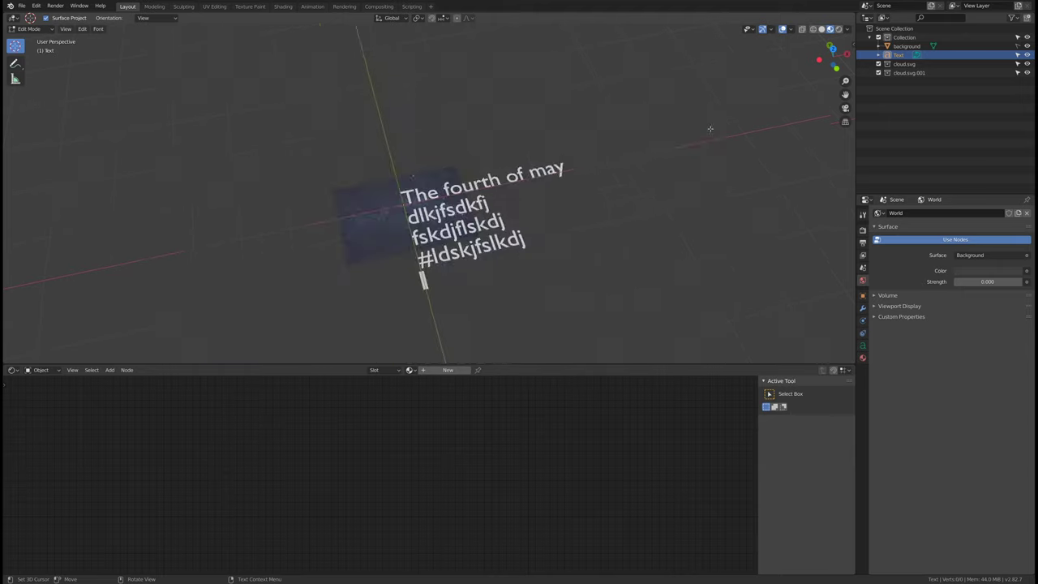
Step: Delete all filler lines from the text object, keeping only "The fourth of may", and leave text editing
{"action": "scroll", "coordinate": [694, 120], "scroll_direction": "up", "scroll_amount": 1}
{"action": "key", "text": "BackSpace"}
{"action": "key", "text": "BackSpace"}
{"action": "key", "text": "BackSpace"}
{"action": "key", "text": "BackSpace"}
{"action": "key", "text": "BackSpace"}
{"action": "key", "text": "BackSpace"}
{"action": "key", "text": "BackSpace"}
{"action": "key", "text": "BackSpace"}
{"action": "key", "text": "BackSpace"}
{"action": "key", "text": "BackSpace"}
{"action": "key", "text": "BackSpace"}
{"action": "key", "text": "BackSpace"}
{"action": "key", "text": "BackSpace"}
{"action": "key", "text": "BackSpace"}
{"action": "key", "text": "BackSpace"}
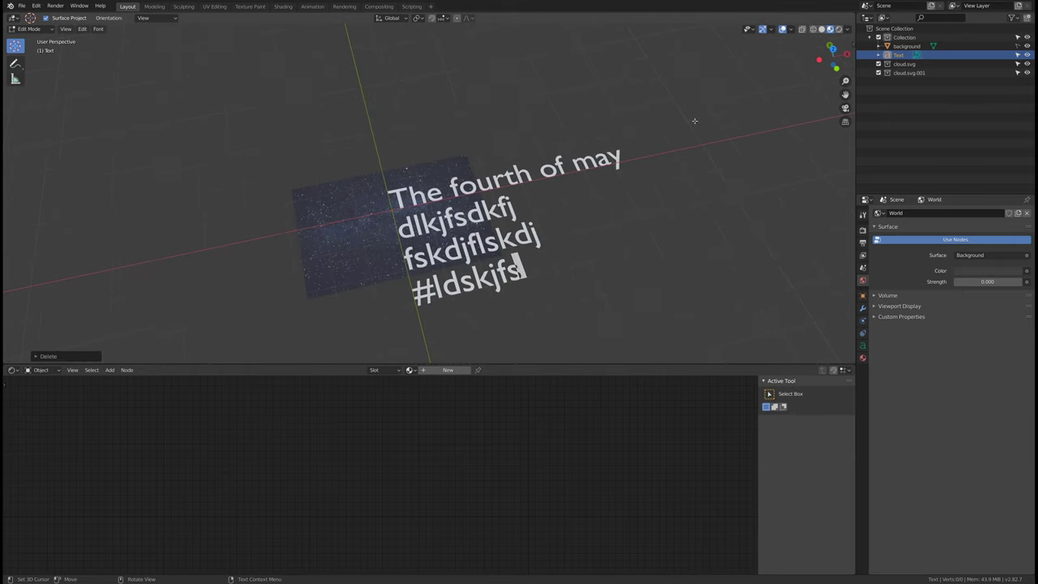
{"action": "key", "text": "BackSpace"}
{"action": "key", "text": "BackSpace"}
{"action": "key", "text": "BackSpace"}
{"action": "key", "text": "BackSpace"}
{"action": "key", "text": "BackSpace"}
{"action": "key", "text": "BackSpace"}
{"action": "key", "text": "BackSpace"}
{"action": "key", "text": "BackSpace"}
{"action": "key", "text": "BackSpace"}
{"action": "key", "text": "BackSpace"}
{"action": "key", "text": "BackSpace"}
{"action": "key", "text": "BackSpace"}
{"action": "key", "text": "BackSpace"}
{"action": "key", "text": "BackSpace"}
{"action": "key", "text": "BackSpace"}
{"action": "key", "text": "BackSpace"}
{"action": "key", "text": "BackSpace"}
{"action": "key", "text": "BackSpace"}
{"action": "key", "text": "BackSpace"}
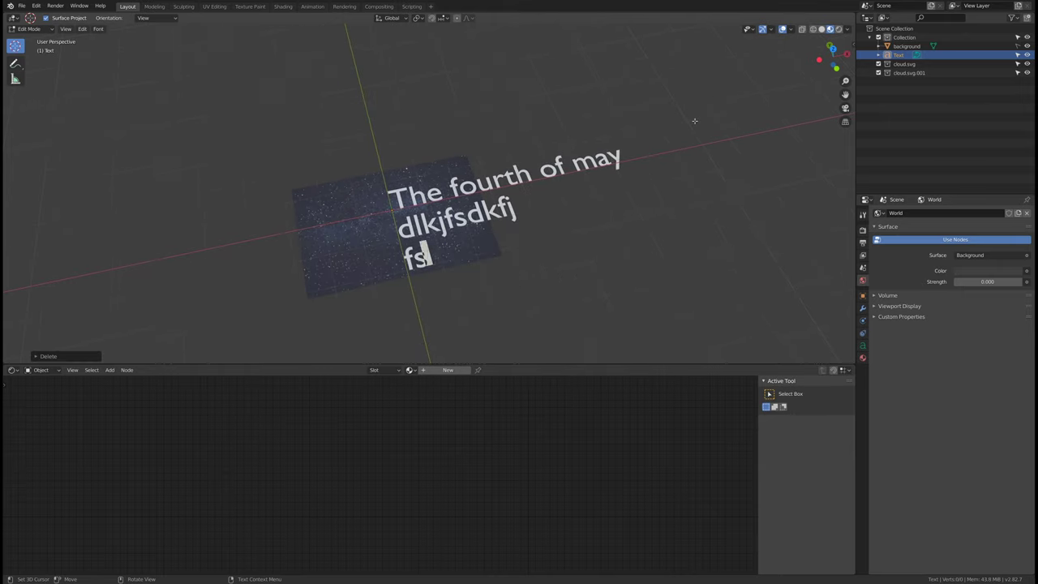
{"action": "key", "text": "BackSpace"}
{"action": "key", "text": "BackSpace"}
{"action": "key", "text": "BackSpace"}
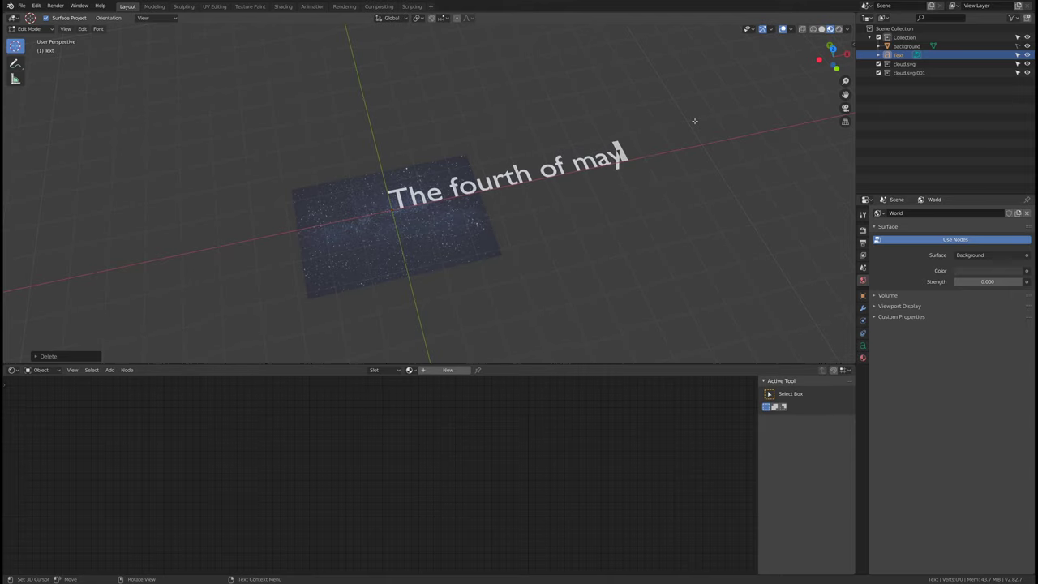
{"action": "key", "text": "Tab"}
Step: Load framd.ttf from the Windows Fonts folder as the text object's Regular font
{"action": "middle_click_drag", "start_coordinate": [635, 189], "coordinate": [509, 202]}
{"action": "middle_click_drag", "start_coordinate": [587, 167], "coordinate": [744, 181]}
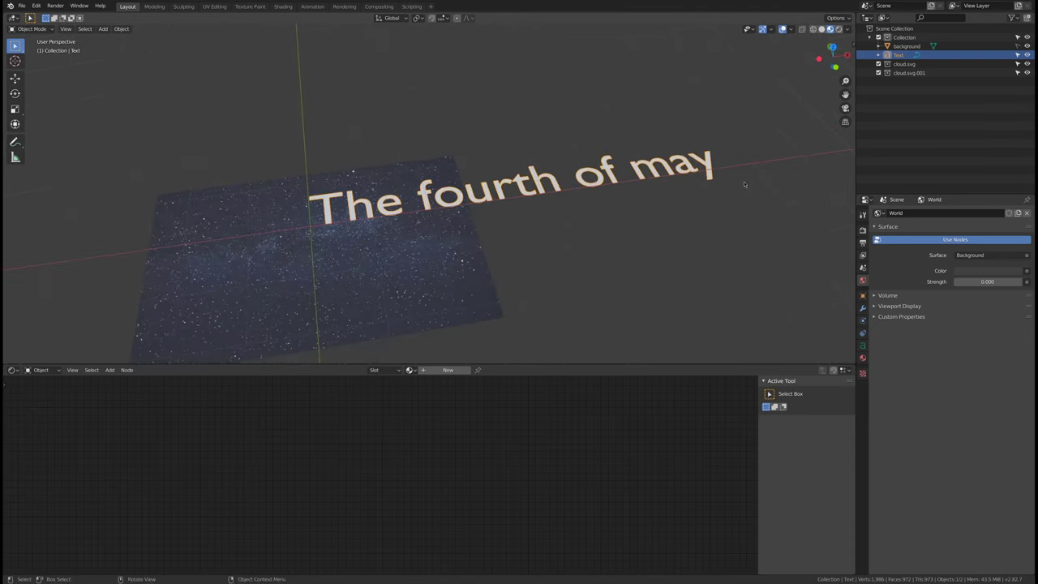
{"action": "left_click", "coordinate": [863, 346]}
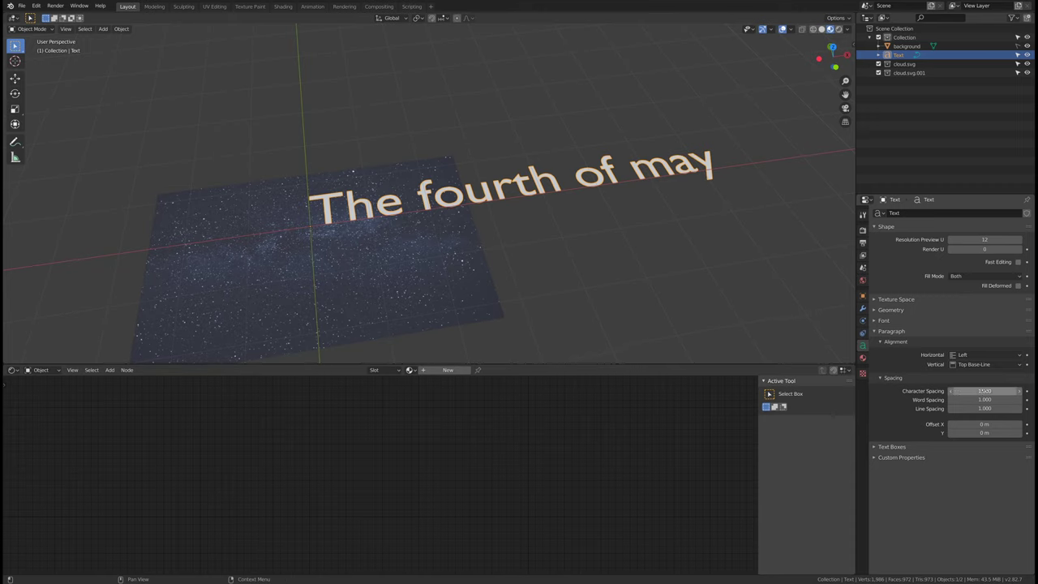
{"action": "key", "text": "Escape"}
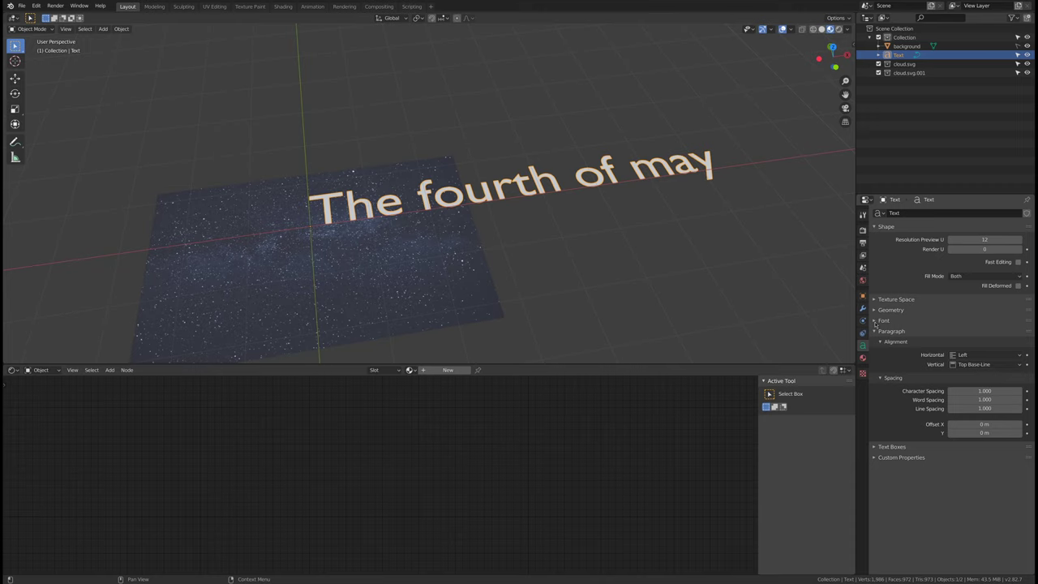
{"action": "left_click", "coordinate": [876, 320]}
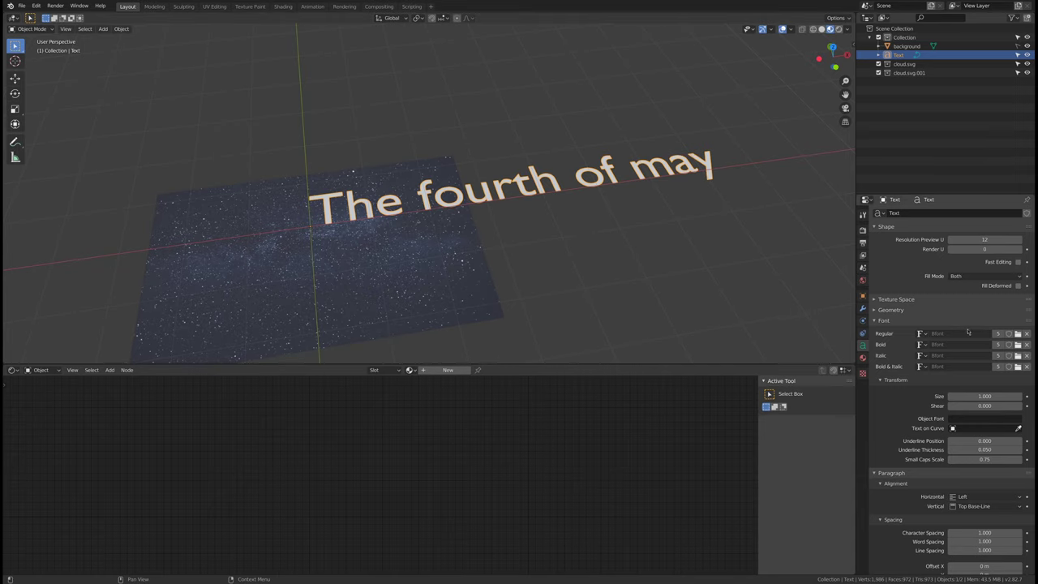
{"action": "left_click", "coordinate": [921, 334]}
{"action": "left_click", "coordinate": [944, 296]}
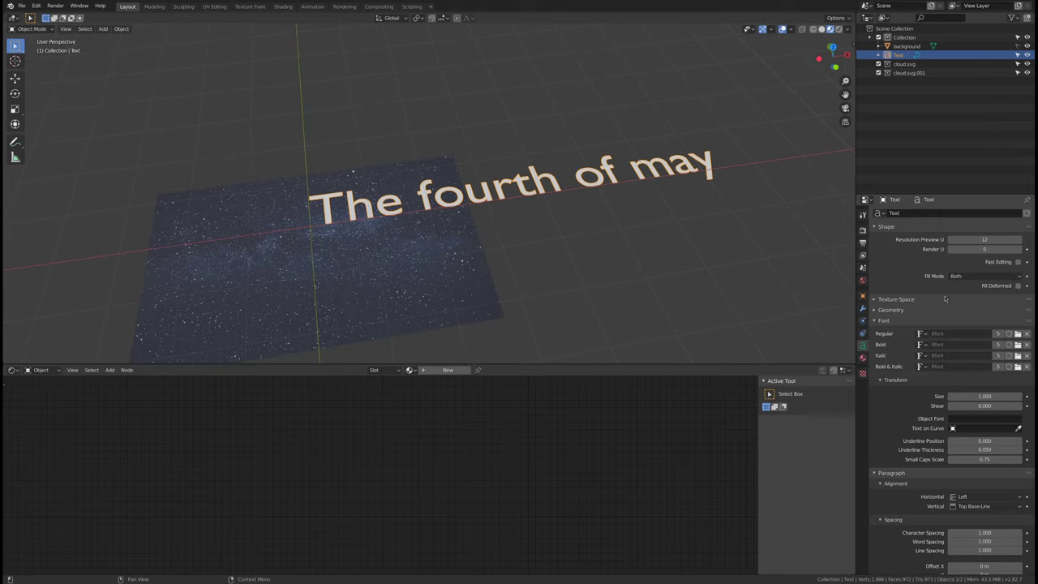
{"action": "left_click", "coordinate": [1018, 334]}
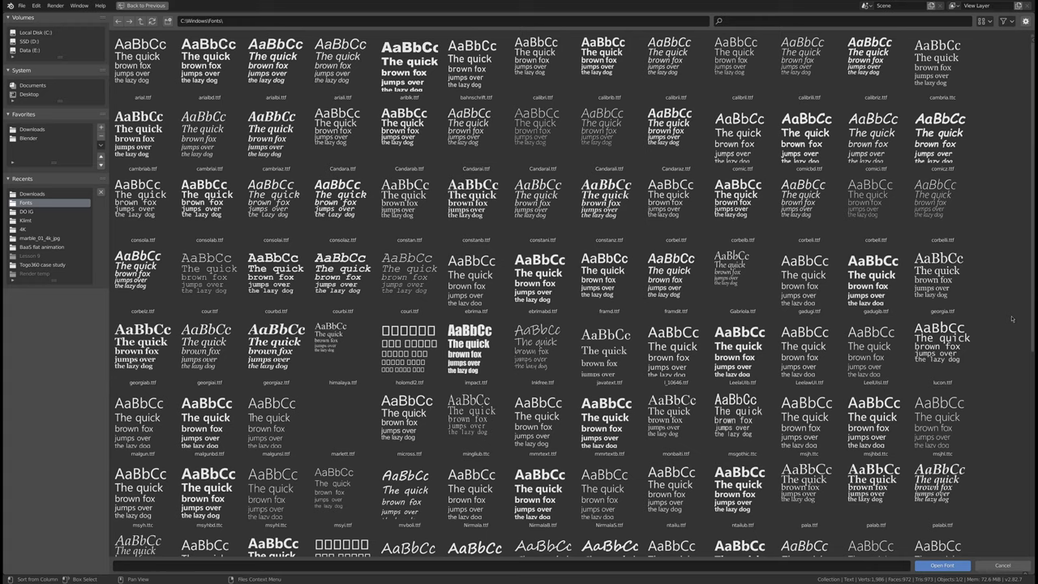
{"action": "scroll", "coordinate": [1011, 319], "scroll_direction": "down", "scroll_amount": 5}
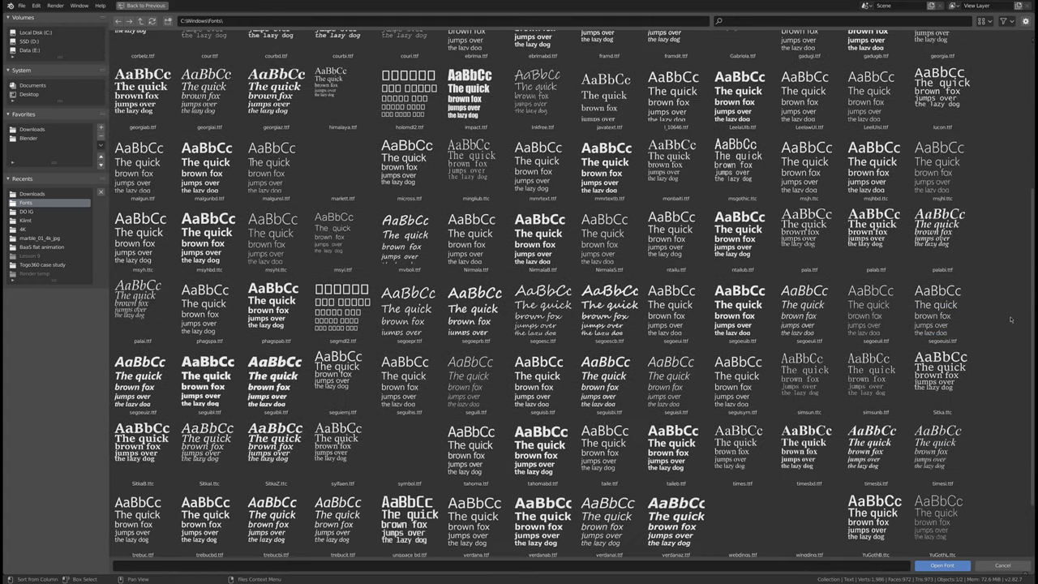
{"action": "scroll", "coordinate": [1011, 319], "scroll_direction": "up", "scroll_amount": 3}
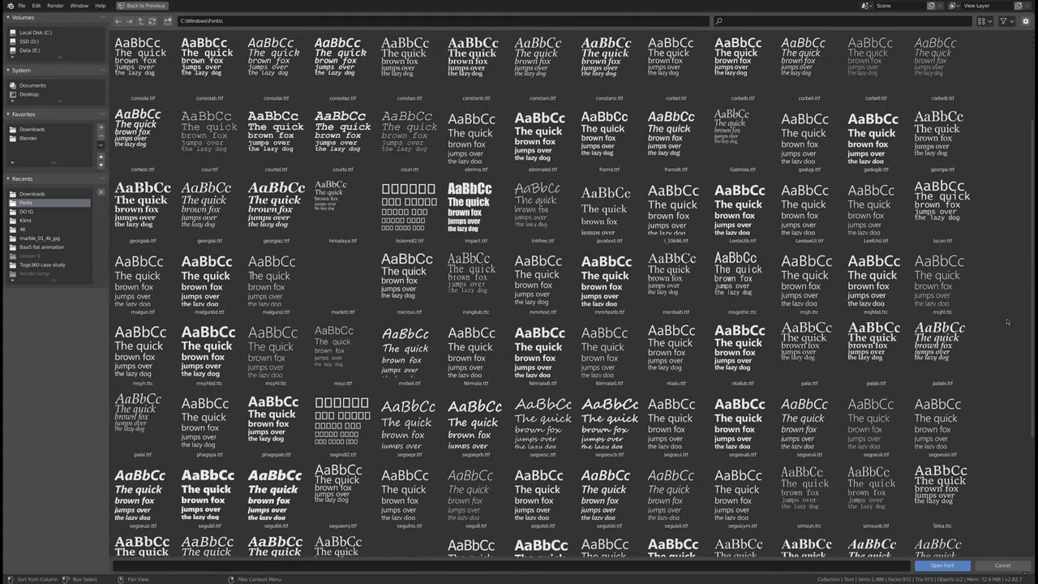
{"action": "scroll", "coordinate": [1007, 321], "scroll_direction": "up", "scroll_amount": 1}
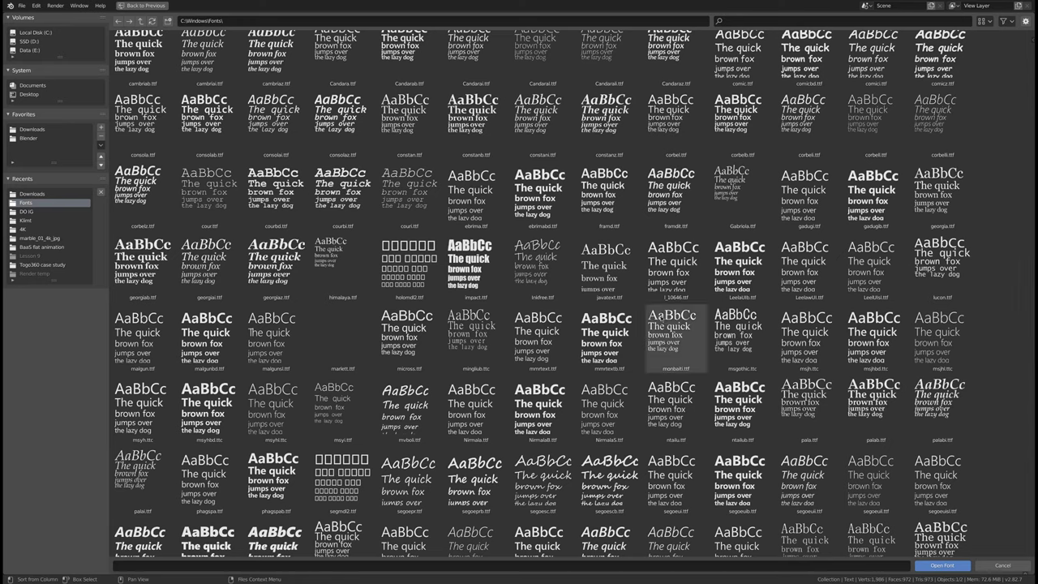
{"action": "left_click", "coordinate": [626, 199]}
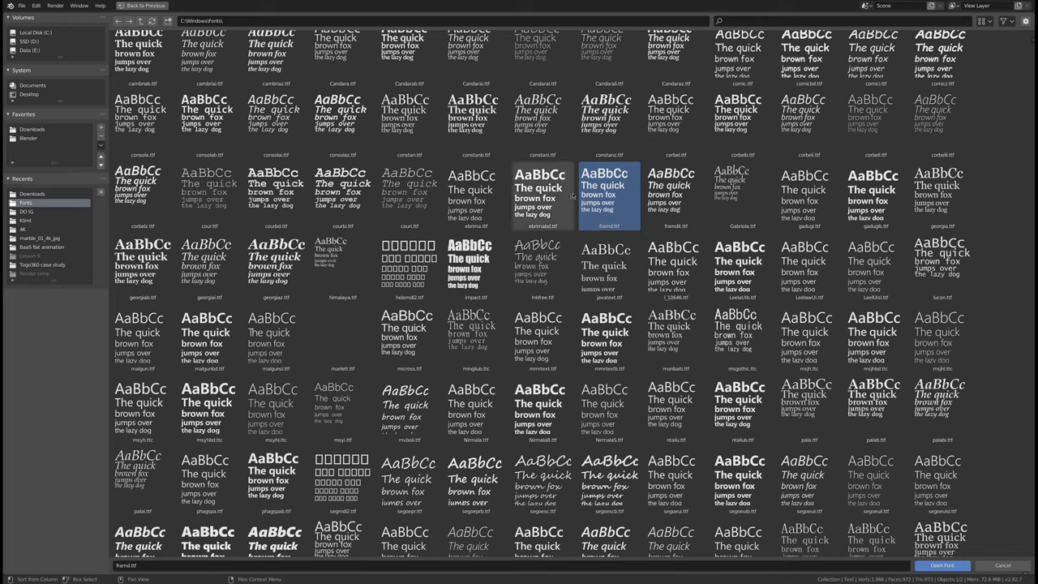
{"action": "double_click", "coordinate": [616, 195]}
Step: Append a comma and the copied "Lorem" placeholder text after "The fourth of may" in the text object
{"action": "middle_click_drag", "start_coordinate": [627, 218], "coordinate": [678, 227]}
{"action": "scroll", "coordinate": [682, 213], "scroll_direction": "up", "scroll_amount": 2}
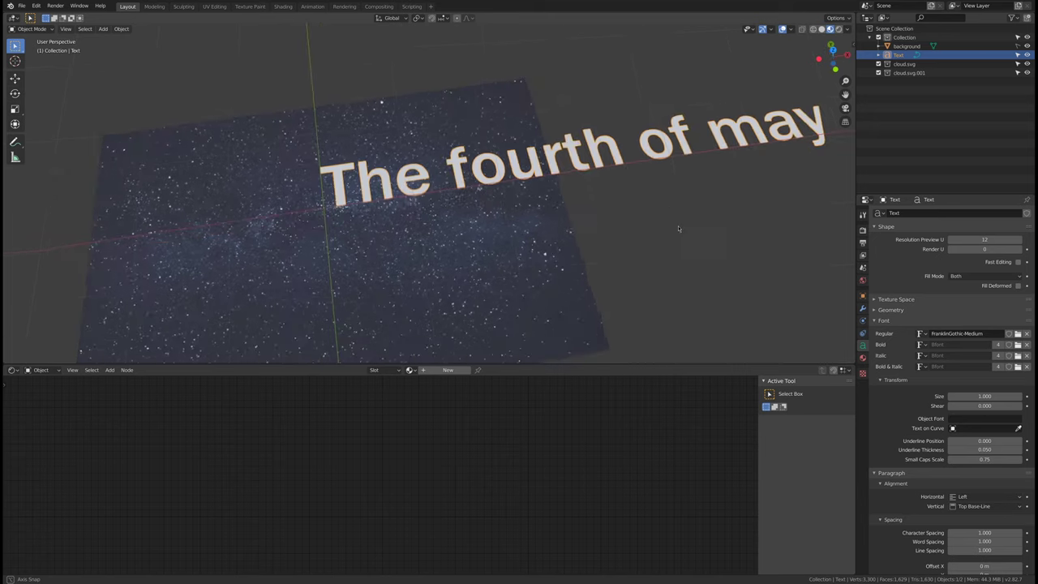
{"action": "scroll", "coordinate": [635, 194], "scroll_direction": "down", "scroll_amount": 2}
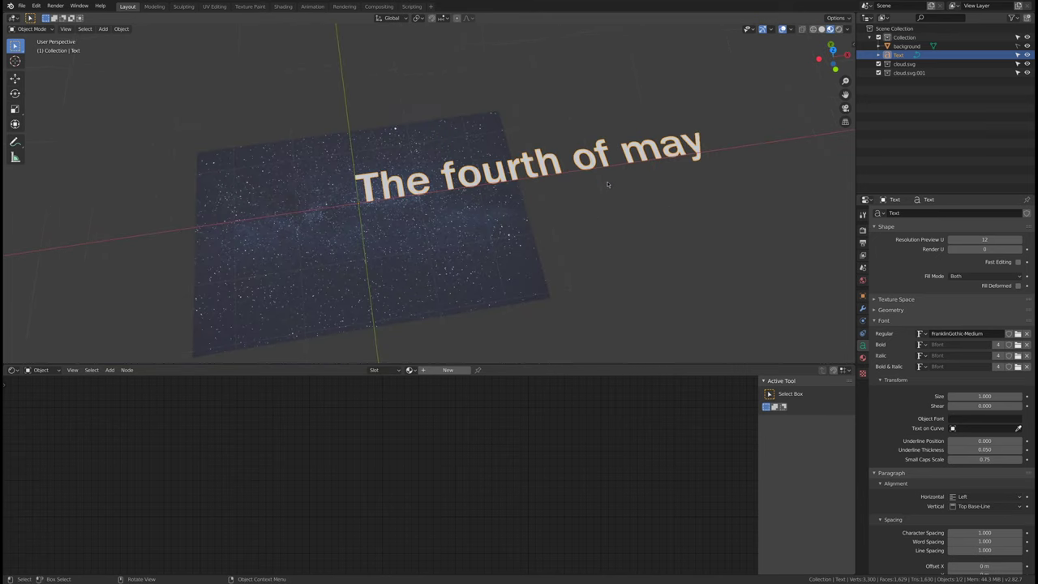
{"action": "key", "text": "Tab"}
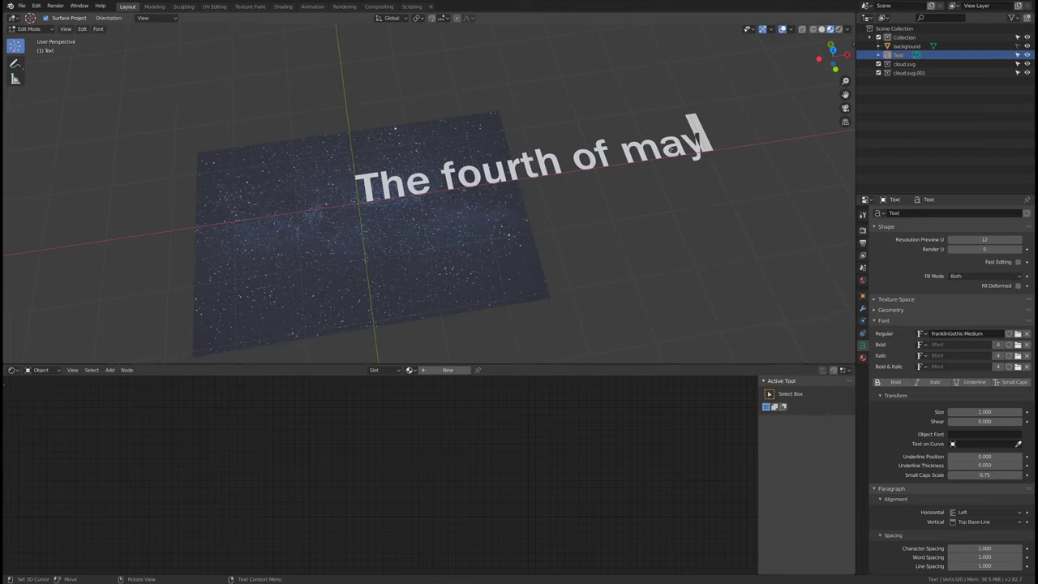
{"action": "key", "text": "BackSpace"}
{"action": "type", "text": "y"}
{"action": "key", "text": "ctrl+v"}
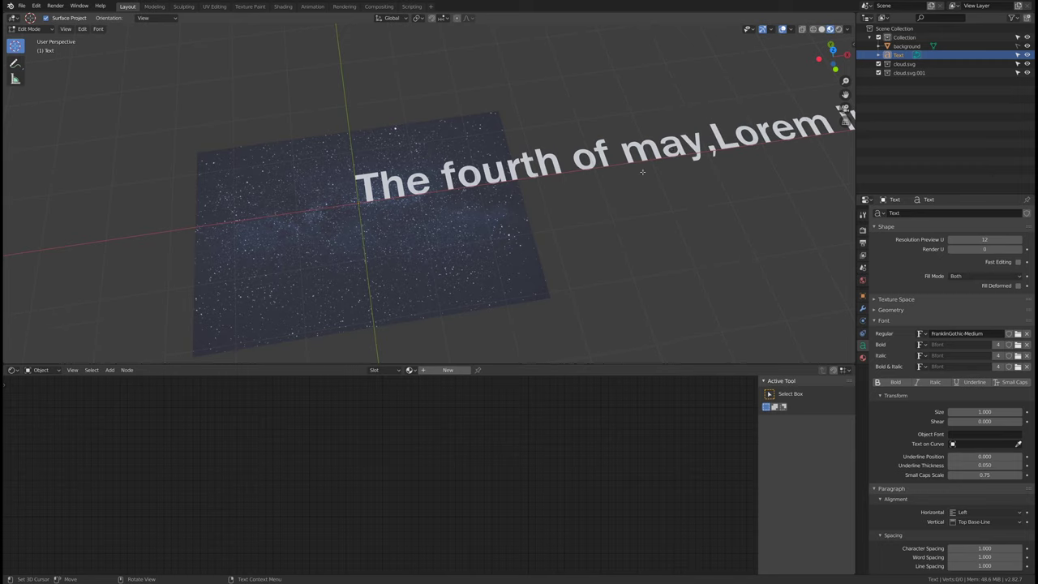
Step: Undo the appended comma and placeholder text, and paste the "Lorem ipsum" paragraph on a new line below "The fourth of may"
{"action": "scroll", "coordinate": [628, 204], "scroll_direction": "down", "scroll_amount": 5}
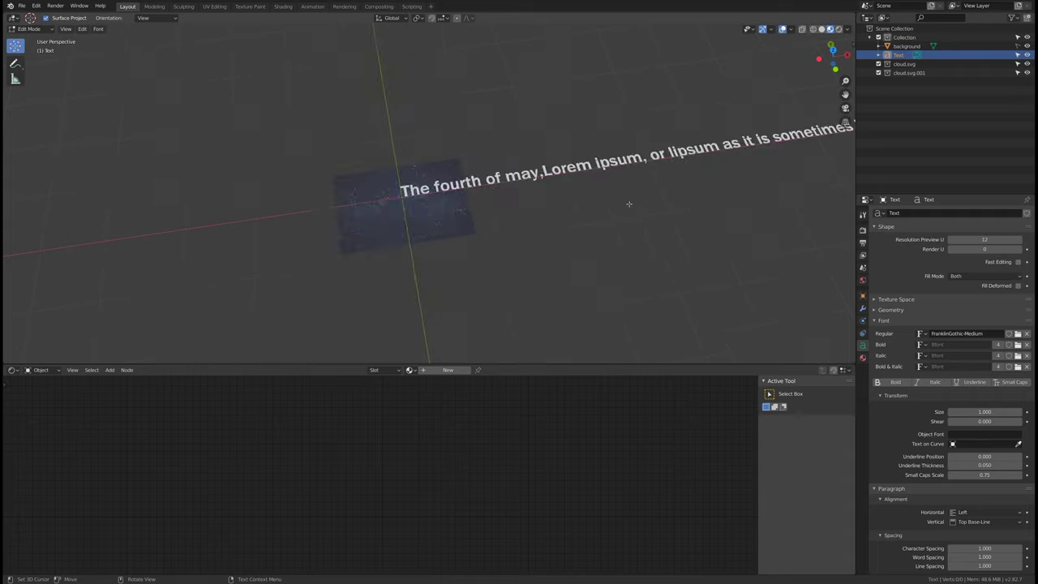
{"action": "middle_click_drag", "start_coordinate": [628, 203], "coordinate": [658, 230], "text": "shift"}
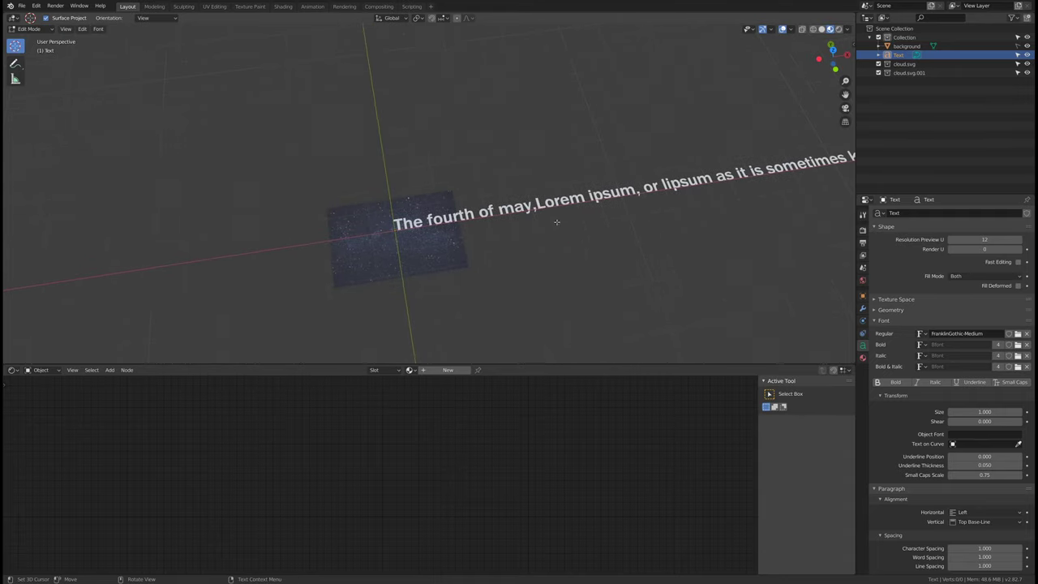
{"action": "key", "text": "ctrl+z"}
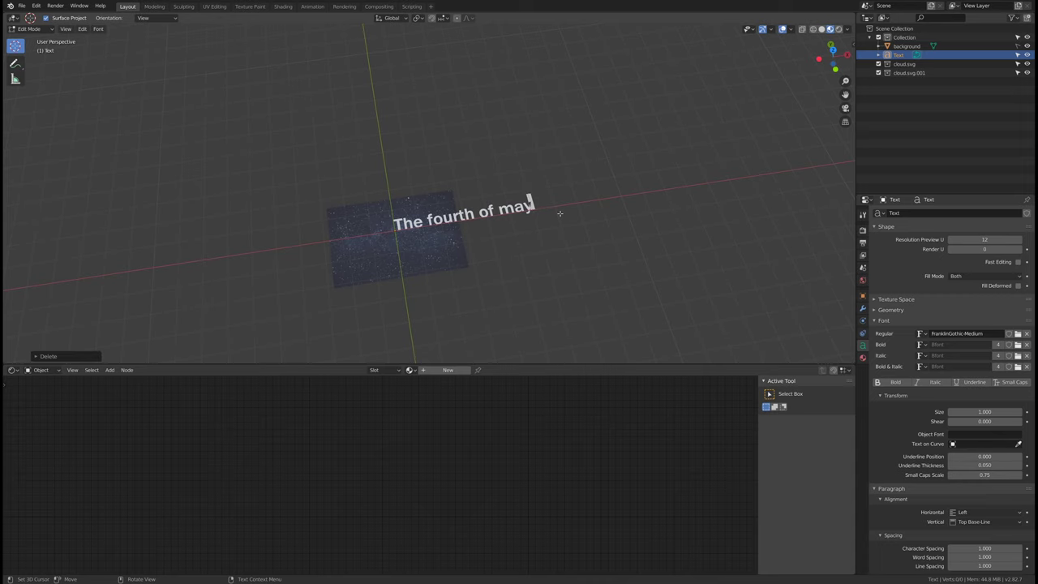
{"action": "key", "text": "Return"}
{"action": "key", "text": "ctrl+v"}
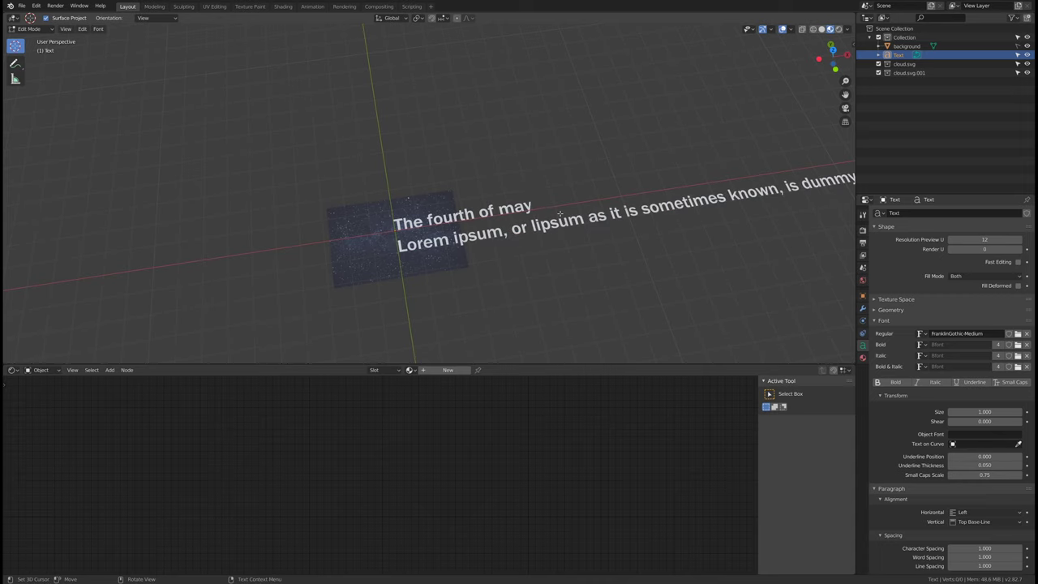
Step: Insert a line break after "as it is sometimes known," so that "is dummy text" starts a new line
{"action": "left_click", "coordinate": [557, 236]}
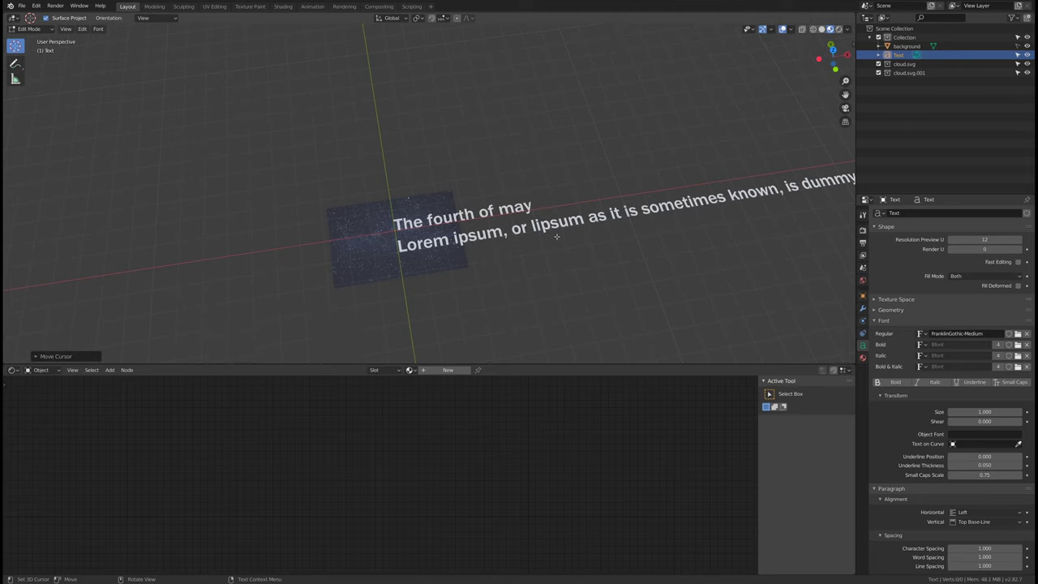
{"action": "scroll", "coordinate": [556, 236], "scroll_direction": "down", "scroll_amount": 4}
{"action": "middle_click_drag", "start_coordinate": [579, 216], "coordinate": [571, 151]}
{"action": "key", "text": "Left"}
{"action": "key", "text": "Left"}
{"action": "key", "text": "Left"}
{"action": "key", "text": "Left"}
{"action": "key", "text": "Left"}
{"action": "key", "text": "Left"}
{"action": "key", "text": "Left"}
{"action": "key", "text": "Left"}
{"action": "key", "text": "Left"}
{"action": "key", "text": "Left"}
{"action": "key", "text": "Left"}
{"action": "key", "text": "Left"}
{"action": "key", "text": "Left"}
{"action": "key", "text": "Left"}
{"action": "key", "text": "Left"}
{"action": "key", "text": "Left"}
{"action": "key", "text": "Left"}
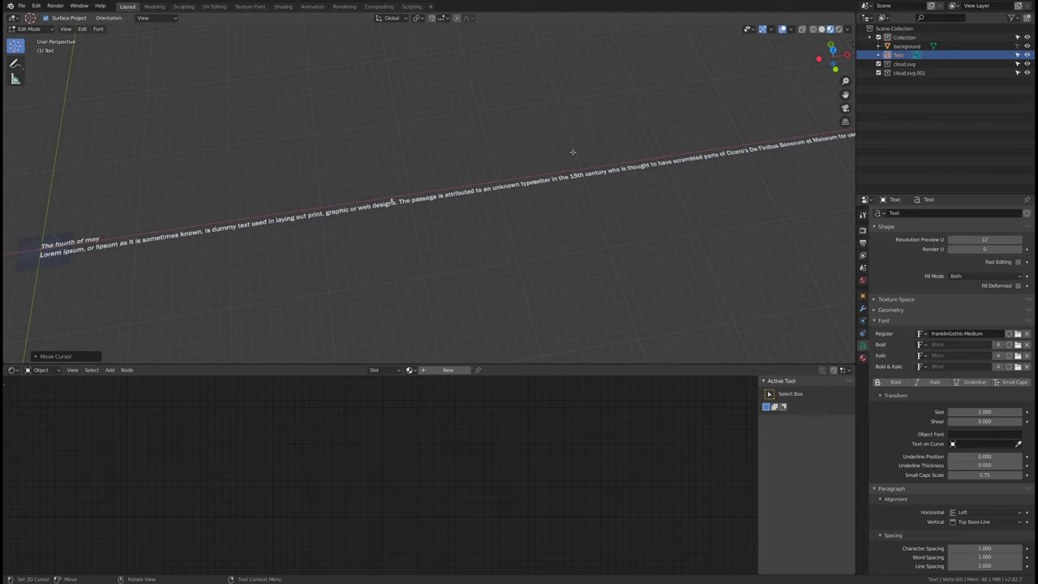
{"action": "key", "text": "Left"}
{"action": "key", "text": "Left"}
{"action": "key", "text": "Left"}
{"action": "key", "text": "Left"}
{"action": "key", "text": "Left"}
{"action": "key", "text": "Left"}
{"action": "key", "text": "Left"}
{"action": "key", "text": "Left"}
{"action": "key", "text": "Left"}
{"action": "key", "text": "Left"}
{"action": "key", "text": "Left"}
{"action": "key", "text": "Left"}
{"action": "key", "text": "Left"}
{"action": "key", "text": "Left"}
{"action": "key", "text": "Left"}
{"action": "key", "text": "Return"}
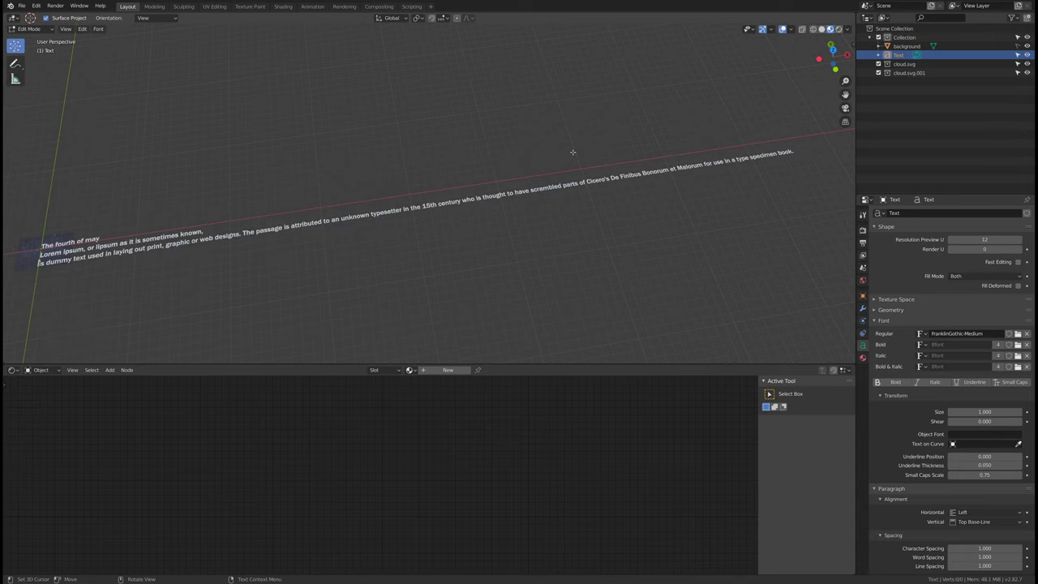
Step: Insert a line break after "graphic or web designs." so that "The passage is attributed" starts a new line
{"action": "key", "text": "Right"}
{"action": "key", "text": "Right"}
{"action": "key", "text": "Right"}
{"action": "key", "text": "Right"}
{"action": "key", "text": "Right"}
{"action": "key", "text": "Right"}
{"action": "key", "text": "Right"}
{"action": "key", "text": "Right"}
{"action": "key", "text": "Right"}
{"action": "key", "text": "Right"}
{"action": "key", "text": "Right"}
{"action": "key", "text": "Right"}
{"action": "key", "text": "Right"}
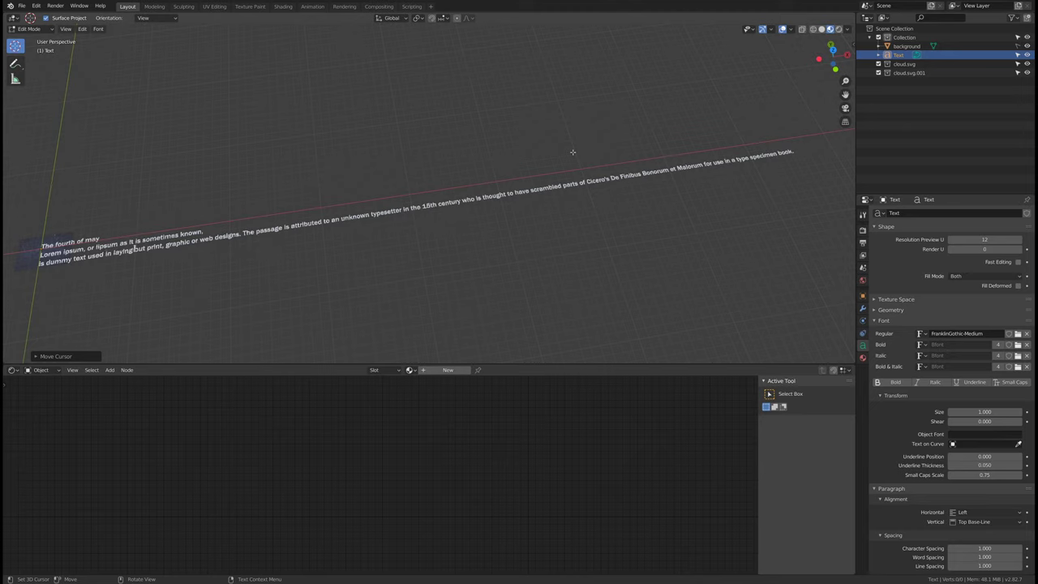
{"action": "key", "text": "BackSpace"}
{"action": "key", "text": "F12"}
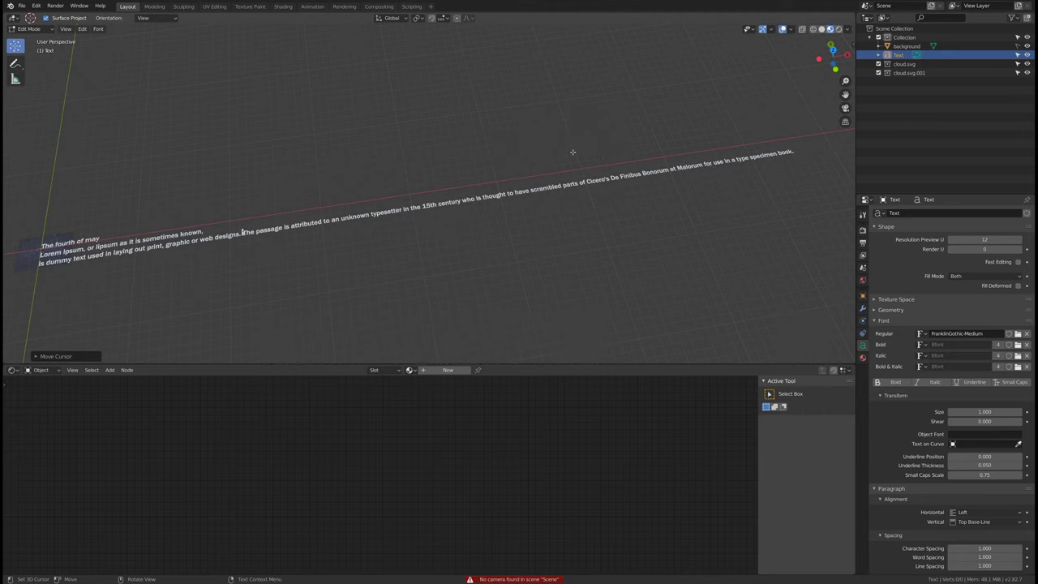
{"action": "key", "text": "Return"}
Step: Insert a line break after "an unknown typesetter" so that "in the 15th century" starts a new line
{"action": "key", "text": "Right"}
{"action": "key", "text": "Right"}
{"action": "key", "text": "Right"}
{"action": "key", "text": "Right"}
{"action": "key", "text": "Right"}
{"action": "key", "text": "Right"}
{"action": "key", "text": "Right"}
{"action": "key", "text": "Right"}
{"action": "key", "text": "Right"}
{"action": "key", "text": "Right"}
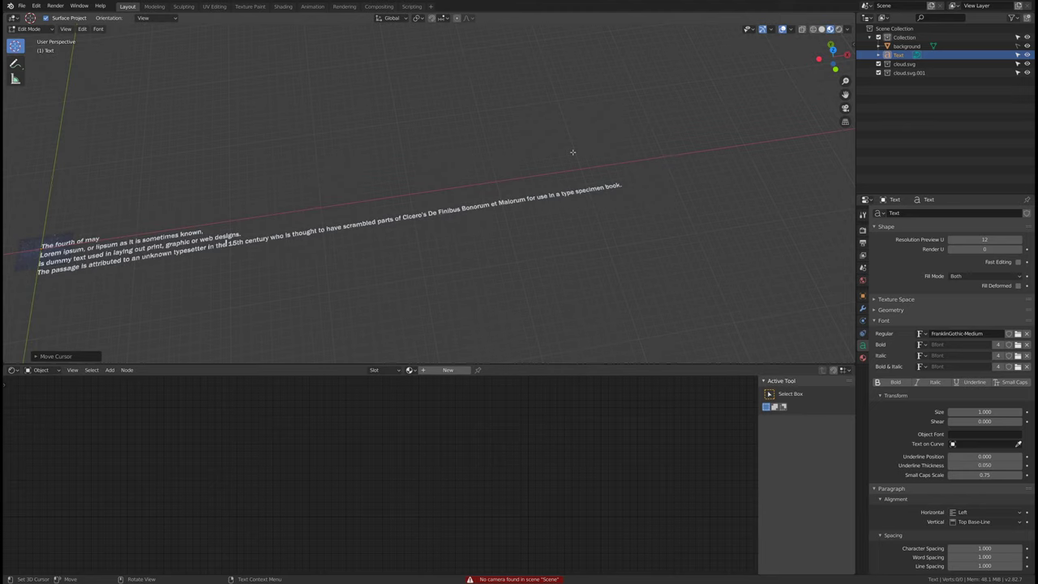
{"action": "key", "text": "Right"}
{"action": "key", "text": "Right"}
{"action": "key", "text": "Right"}
{"action": "key", "text": "Right"}
{"action": "key", "text": "Right"}
{"action": "key", "text": "Right"}
{"action": "key", "text": "Right"}
{"action": "key", "text": "Right"}
{"action": "key", "text": "Left"}
{"action": "key", "text": "Left"}
{"action": "key", "text": "Left"}
{"action": "key", "text": "Left"}
{"action": "key", "text": "Left"}
{"action": "key", "text": "Left"}
{"action": "key", "text": "Left"}
{"action": "key", "text": "Left"}
{"action": "key", "text": "Left"}
{"action": "key", "text": "Left"}
{"action": "key", "text": "Left"}
{"action": "key", "text": "BackSpace"}
{"action": "key", "text": "Return"}
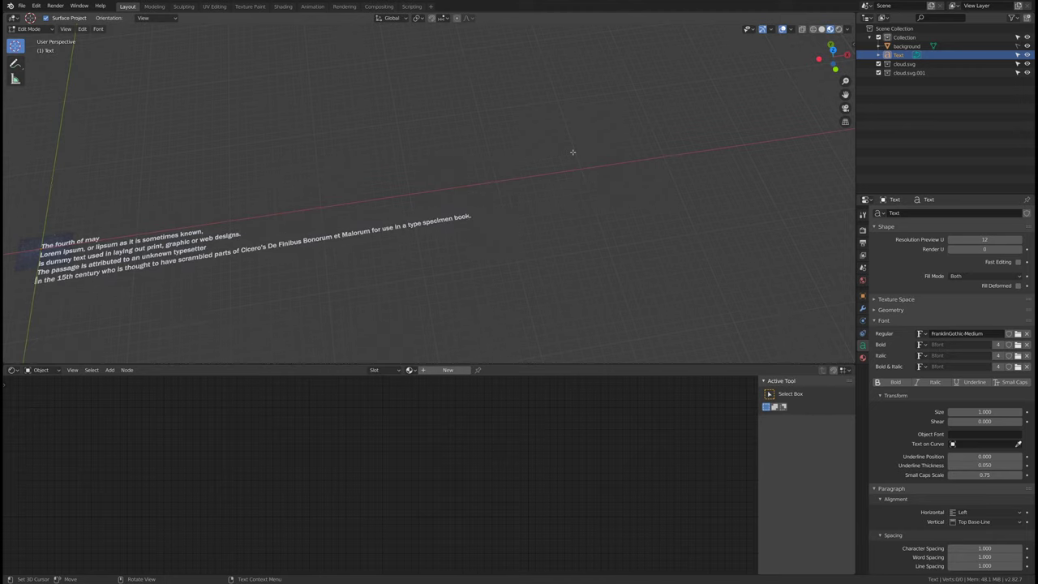
Step: Insert a line break after "scrambled parts of" so that "Cicero's De Finibus" starts a new line
{"action": "key", "text": "Right"}
{"action": "key", "text": "Right"}
{"action": "key", "text": "Right"}
{"action": "key", "text": "Right"}
{"action": "key", "text": "Right"}
{"action": "key", "text": "Right"}
{"action": "key", "text": "Right"}
{"action": "key", "text": "Right"}
{"action": "key", "text": "Right"}
{"action": "key", "text": "Right"}
{"action": "key", "text": "Right"}
{"action": "key", "text": "Right"}
{"action": "key", "text": "Right"}
{"action": "key", "text": "Right"}
{"action": "key", "text": "Right"}
{"action": "key", "text": "Right"}
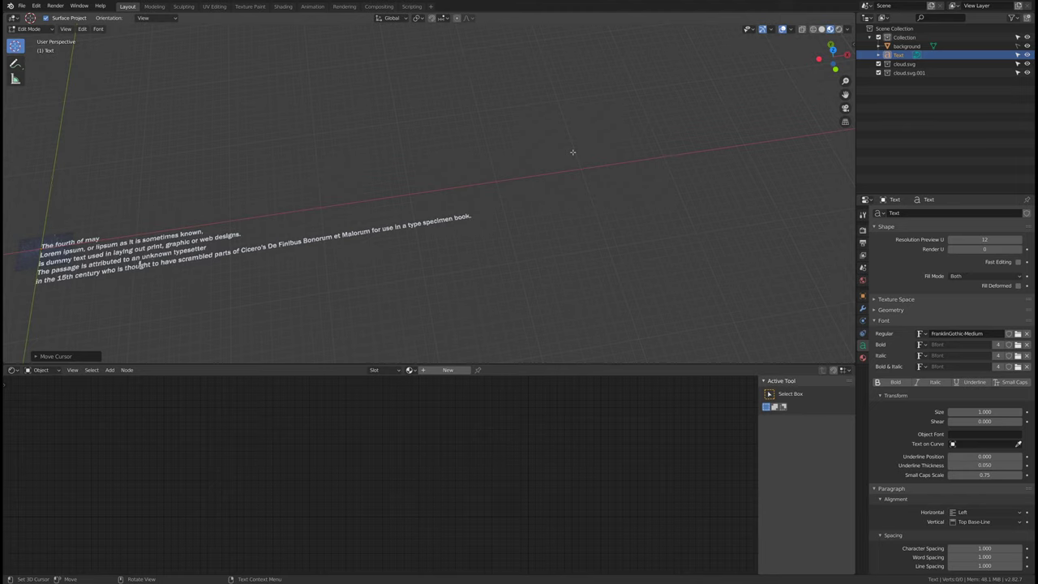
{"action": "key", "text": "Right"}
{"action": "key", "text": "Right"}
{"action": "key", "text": "Right"}
{"action": "key", "text": "Right"}
{"action": "key", "text": "Right"}
{"action": "key", "text": "Right"}
{"action": "key", "text": "Right"}
{"action": "key", "text": "Right"}
{"action": "key", "text": "Right"}
{"action": "key", "text": "Right"}
{"action": "key", "text": "Right"}
{"action": "key", "text": "Right"}
{"action": "key", "text": "Right"}
{"action": "key", "text": "Right"}
{"action": "key", "text": "Right"}
{"action": "key", "text": "Right"}
{"action": "key", "text": "Return"}
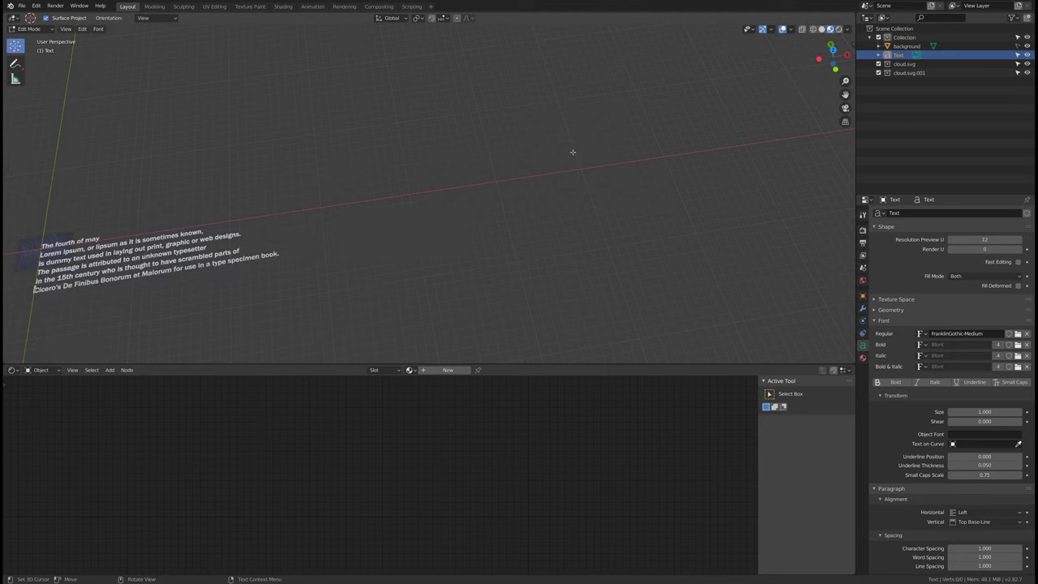
Step: Insert a line break after "for use in a type" so that "specimen book." starts a new line, and leave text editing
{"action": "key", "text": "Right"}
{"action": "key", "text": "Right"}
{"action": "key", "text": "Right"}
{"action": "key", "text": "Right"}
{"action": "key", "text": "Right"}
{"action": "key", "text": "Right"}
{"action": "key", "text": "Right"}
{"action": "key", "text": "Right"}
{"action": "key", "text": "Right"}
{"action": "key", "text": "Right"}
{"action": "key", "text": "Right"}
{"action": "key", "text": "Right"}
{"action": "key", "text": "Right"}
{"action": "key", "text": "Right"}
{"action": "key", "text": "Right"}
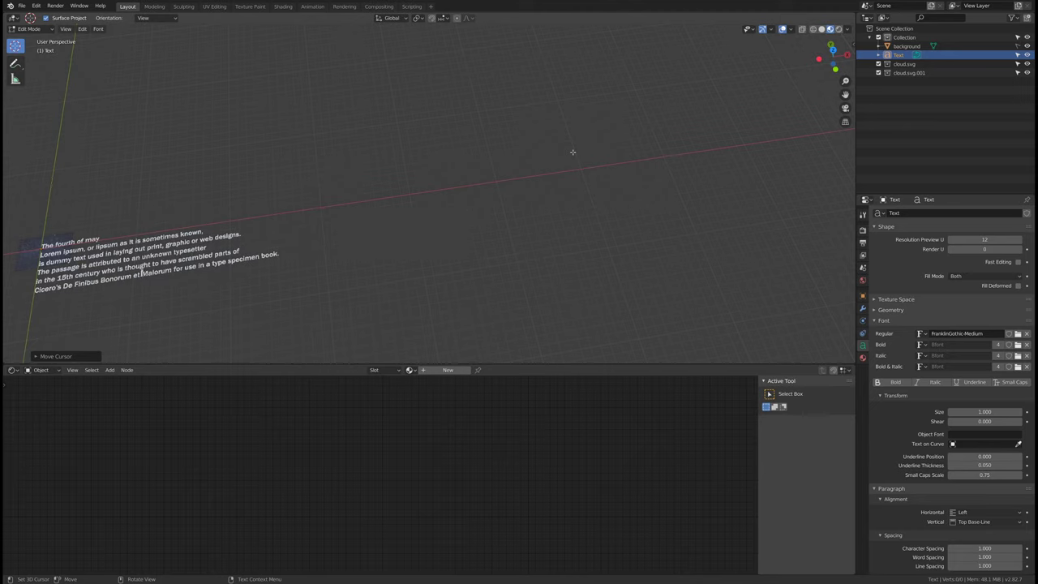
{"action": "key", "text": "Right"}
{"action": "key", "text": "Right"}
{"action": "key", "text": "Right"}
{"action": "key", "text": "Right"}
{"action": "key", "text": "Right"}
{"action": "key", "text": "Right"}
{"action": "key", "text": "Right"}
{"action": "key", "text": "Right"}
{"action": "key", "text": "Right"}
{"action": "key", "text": "Right"}
{"action": "key", "text": "Right"}
{"action": "key", "text": "Right"}
{"action": "key", "text": "Return"}
{"action": "key", "text": "Tab"}
{"action": "key", "text": "KP_Decimal"}
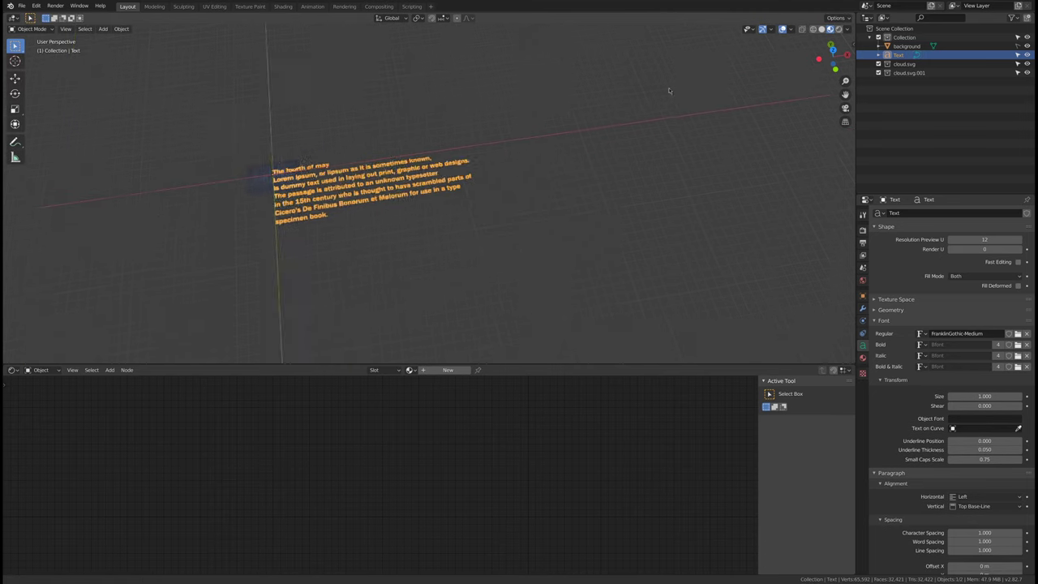
{"action": "scroll", "coordinate": [603, 203], "scroll_direction": "up", "scroll_amount": 2}
{"action": "middle_click_drag", "start_coordinate": [347, 138], "coordinate": [384, 116], "text": "shift"}
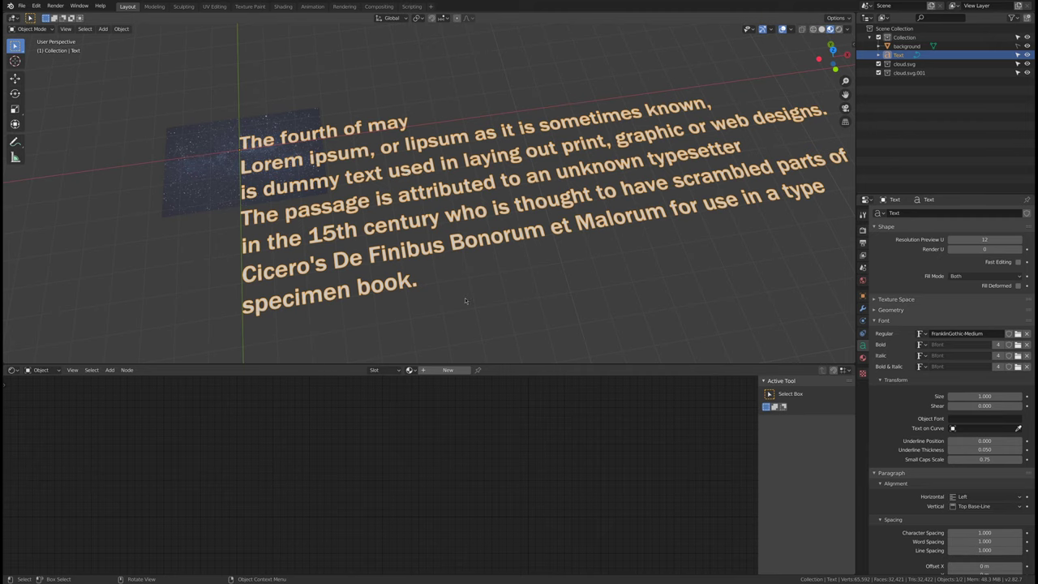
Step: Capitalize the "m" in the title so it reads "The fourth of May", and leave text editing
{"action": "key", "text": "Tab"}
{"action": "key", "text": "Up"}
{"action": "key", "text": "Up"}
{"action": "key", "text": "Up"}
{"action": "key", "text": "Up"}
{"action": "key", "text": "Up"}
{"action": "key", "text": "Up"}
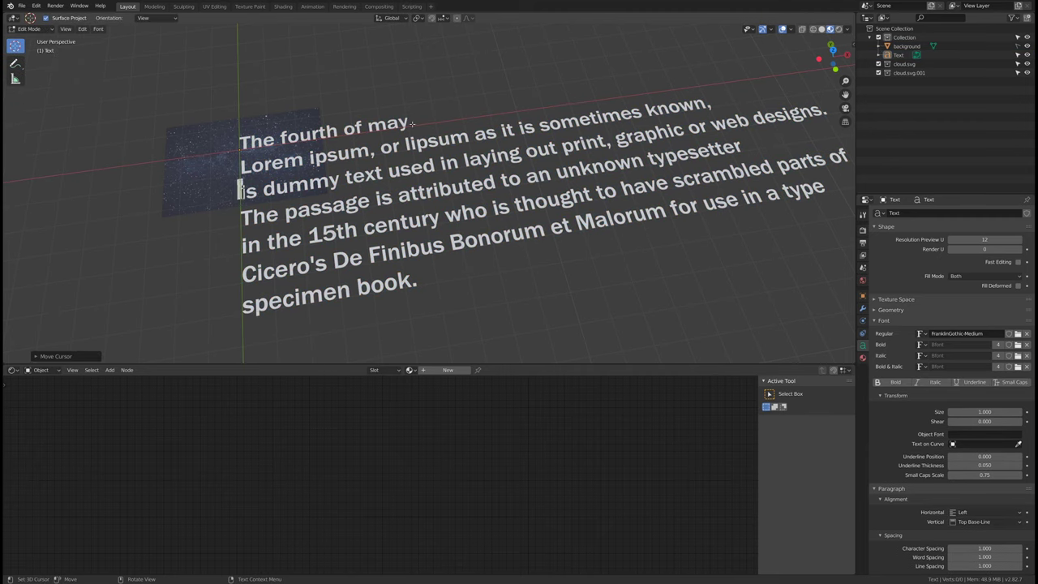
{"action": "key", "text": "Right"}
{"action": "key", "text": "Right"}
{"action": "key", "text": "Right"}
{"action": "key", "text": "Right"}
{"action": "key", "text": "ctrl+Right"}
{"action": "key", "text": "ctrl+Right"}
{"action": "key", "text": "shift+Right"}
{"action": "type", "text": "M"}
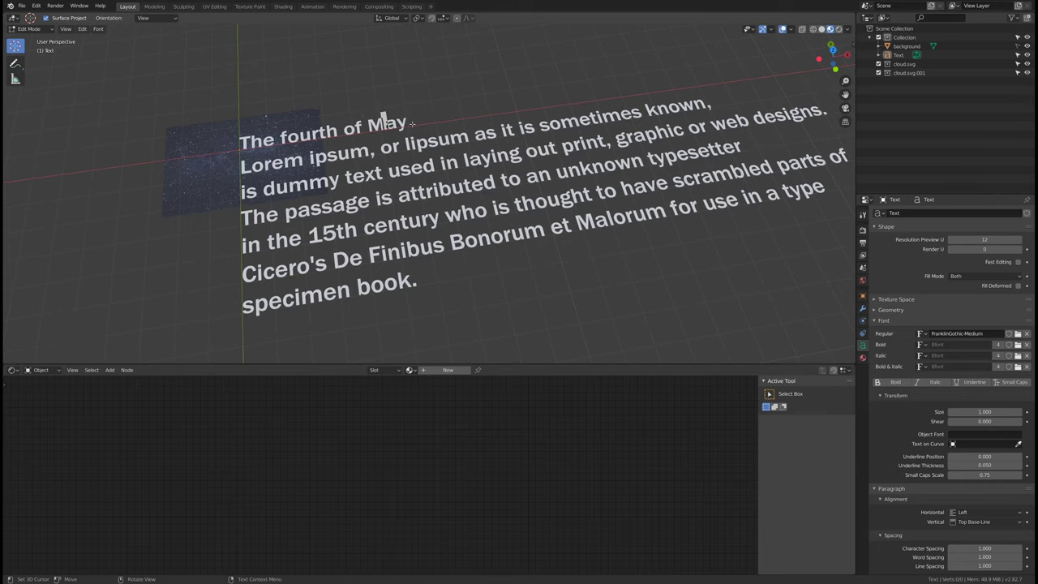
{"action": "key", "text": "Left"}
{"action": "key", "text": "Left"}
{"action": "key", "text": "Left"}
{"action": "key", "text": "Tab"}
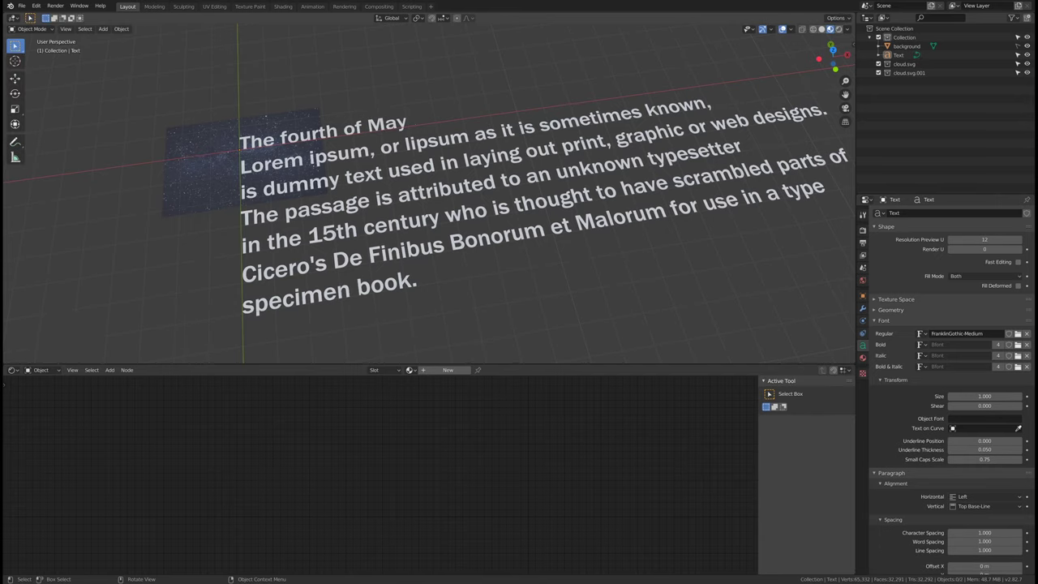
Step: Edit the text again and replace the space after "Lorem ipsum, or lipsum as it is" with a line break
{"action": "scroll", "coordinate": [540, 211], "scroll_direction": "down", "scroll_amount": 2}
{"action": "middle_click_drag", "start_coordinate": [507, 143], "coordinate": [241, 106]}
{"action": "scroll", "coordinate": [540, 159], "scroll_direction": "up", "scroll_amount": 2}
{"action": "scroll", "coordinate": [468, 152], "scroll_direction": "down", "scroll_amount": 1}
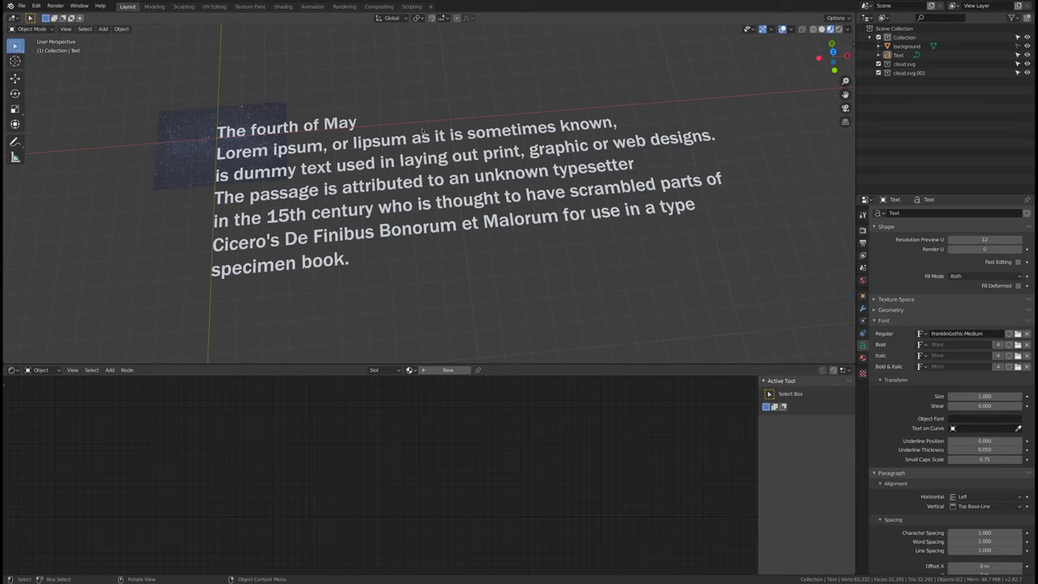
{"action": "key", "text": "Tab"}
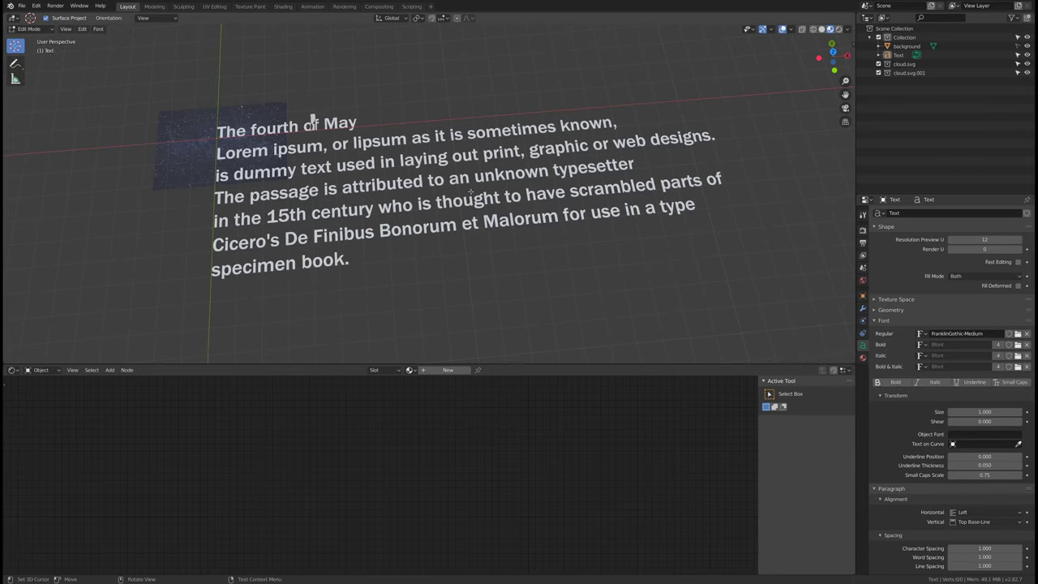
{"action": "key", "text": "Down"}
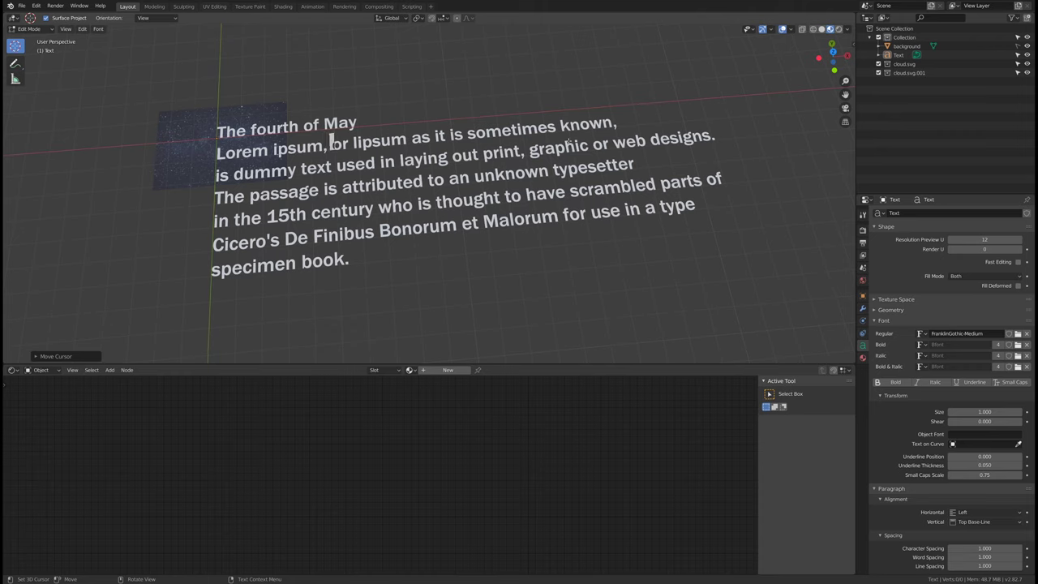
{"action": "key", "text": "Right"}
{"action": "key", "text": "Right"}
{"action": "key", "text": "Right"}
{"action": "key", "text": "Right"}
{"action": "key", "text": "Right"}
{"action": "key", "text": "Right"}
{"action": "key", "text": "Right"}
{"action": "key", "text": "Right"}
{"action": "key", "text": "Right"}
{"action": "key", "text": "Right"}
{"action": "key", "text": "Right"}
{"action": "key", "text": "Right"}
{"action": "key", "text": "Right"}
{"action": "key", "text": "Right"}
{"action": "key", "text": "Right"}
{"action": "key", "text": "Right"}
{"action": "key", "text": "Right"}
{"action": "key", "text": "Right"}
{"action": "key", "text": "Right"}
{"action": "key", "text": "Right"}
{"action": "key", "text": "Left"}
{"action": "key", "text": "Left"}
{"action": "key", "text": "Delete"}
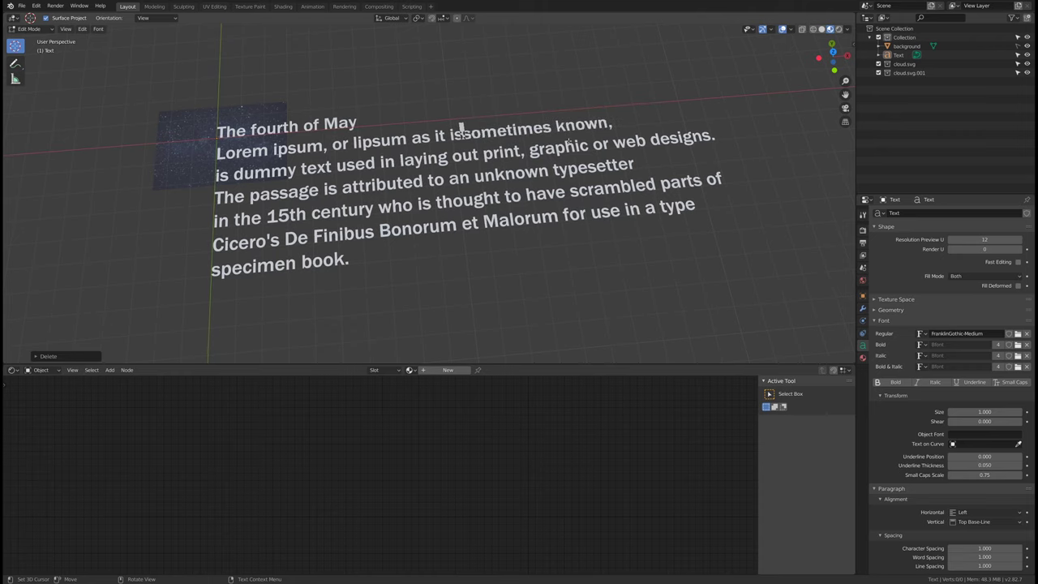
{"action": "key", "text": "Return"}
Step: Join "is dummy text" to the "sometimes known," line and break the line after "dummy"
{"action": "key", "text": "Down"}
{"action": "key", "text": "BackSpace"}
{"action": "key", "text": "Right"}
{"action": "key", "text": "Right"}
{"action": "key", "text": "Right"}
{"action": "key", "text": "Right"}
{"action": "key", "text": "Right"}
{"action": "key", "text": "Right"}
{"action": "key", "text": "Right"}
{"action": "key", "text": "Right"}
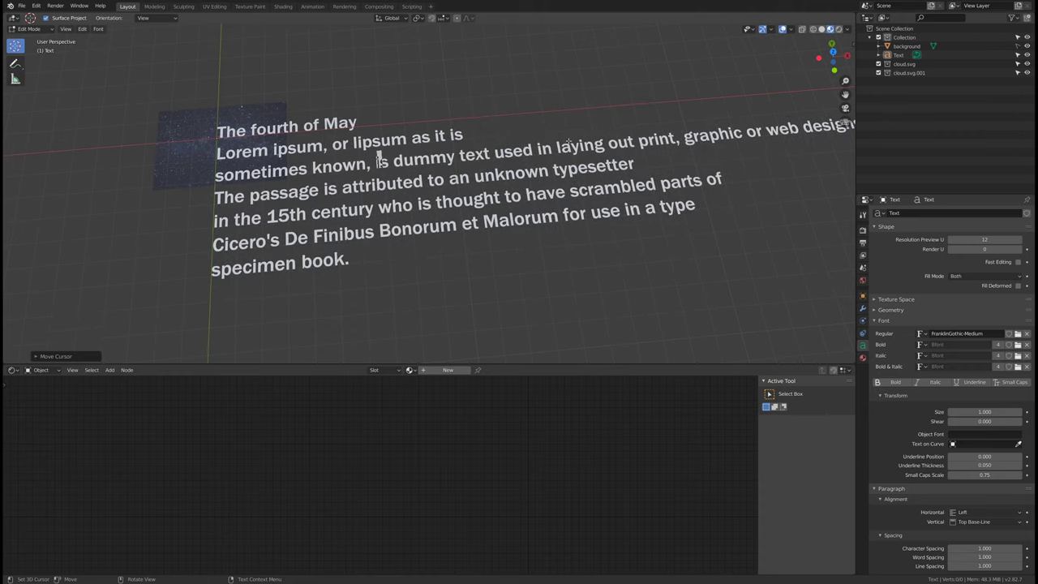
{"action": "key", "text": "BackSpace"}
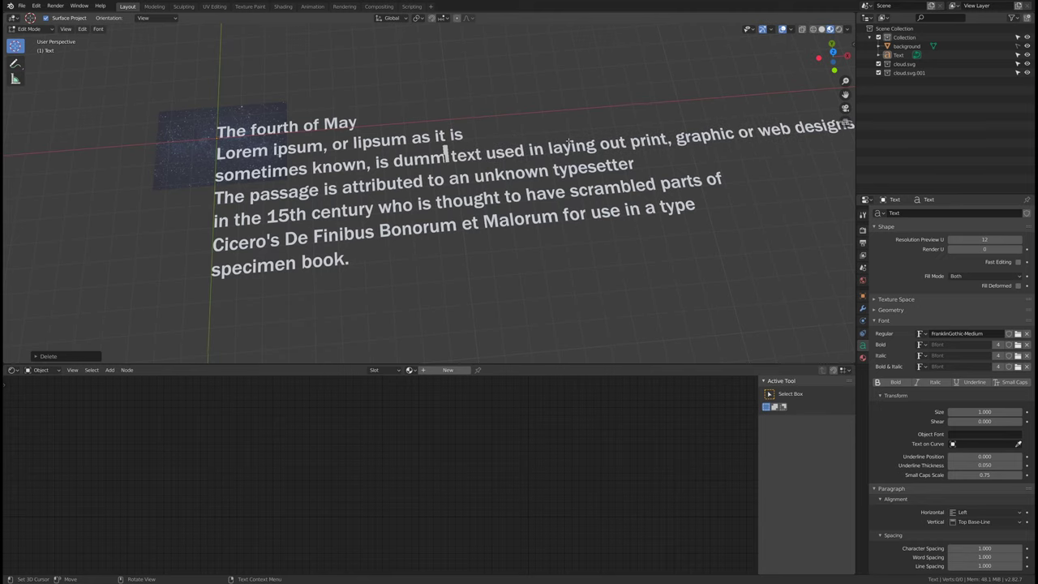
{"action": "type", "text": "y"}
{"action": "key", "text": "Return"}
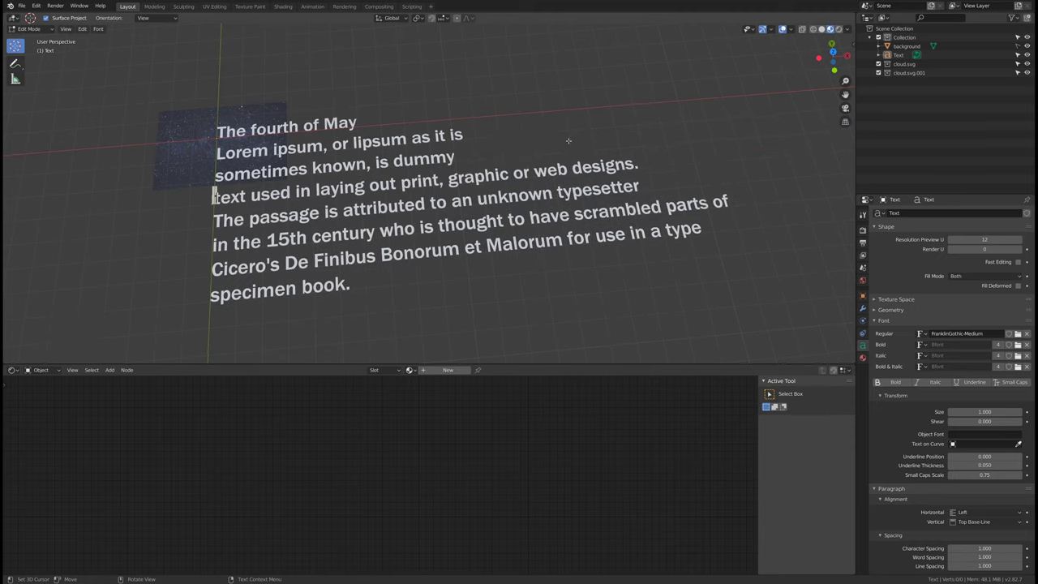
Step: Replace the space after "text used in laying out print," with a line break so "graphic or web designs." starts a new line
{"action": "key", "text": "Right"}
{"action": "key", "text": "Right"}
{"action": "key", "text": "Right"}
{"action": "key", "text": "Right"}
{"action": "key", "text": "Right"}
{"action": "key", "text": "Right"}
{"action": "key", "text": "Right"}
{"action": "key", "text": "Right"}
{"action": "key", "text": "Right"}
{"action": "key", "text": "Right"}
{"action": "key", "text": "Right"}
{"action": "key", "text": "Right"}
{"action": "key", "text": "Right"}
{"action": "key", "text": "Right"}
{"action": "key", "text": "Delete"}
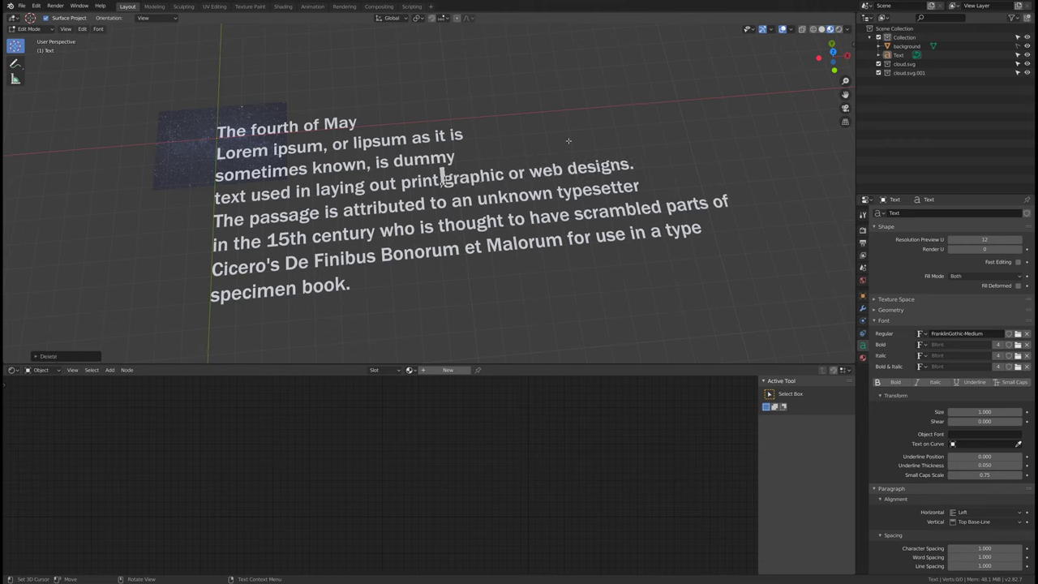
{"action": "key", "text": "Return"}
Step: Replace the space after "The passage is attributed" with a line break so "to an unknown typesetter" starts a new line
{"action": "key", "text": "Down"}
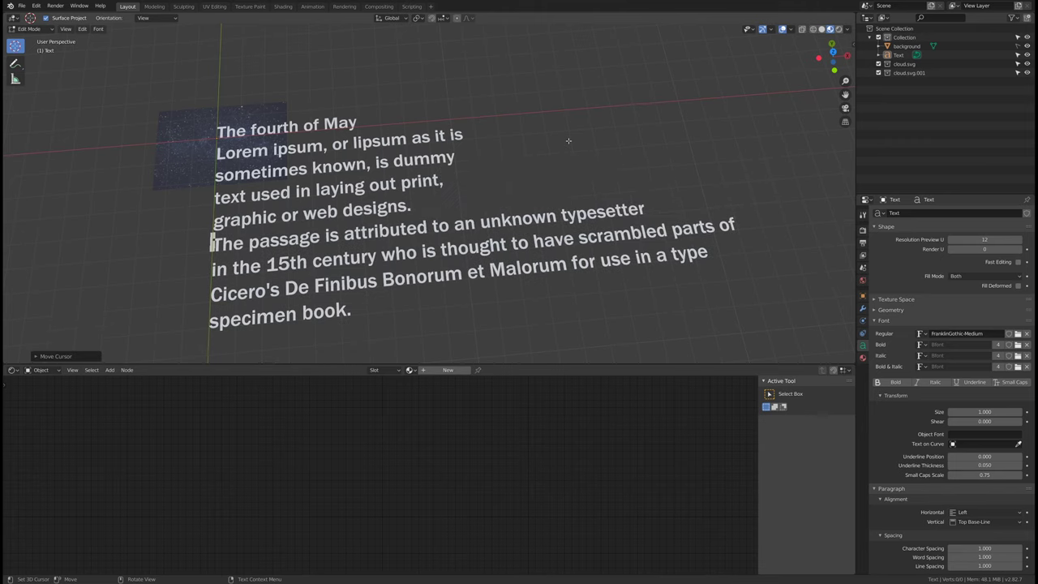
{"action": "key", "text": "Right"}
{"action": "key", "text": "Right"}
{"action": "key", "text": "Right"}
{"action": "key", "text": "Right"}
{"action": "key", "text": "Right"}
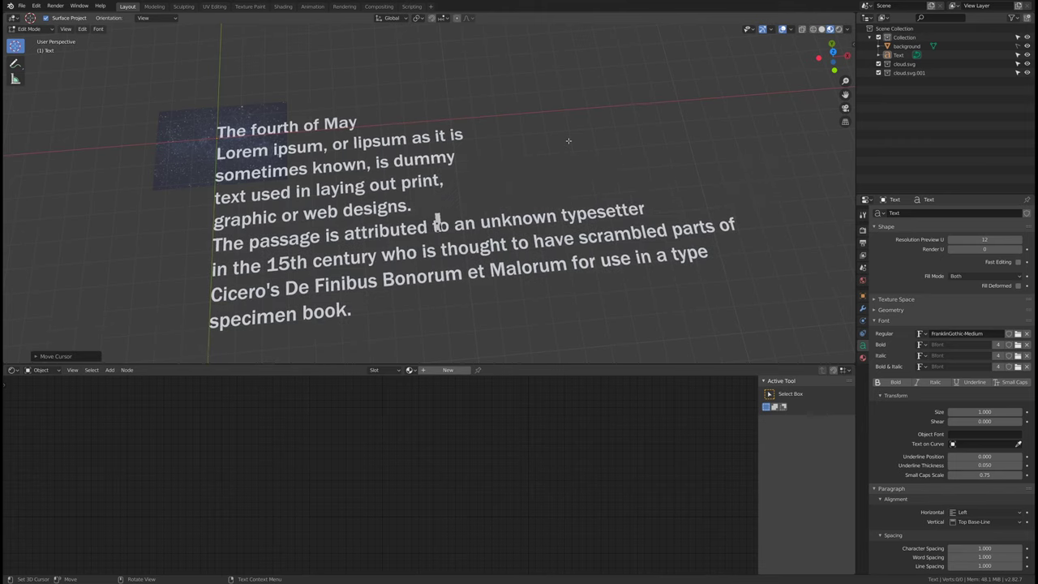
{"action": "key", "text": "Delete"}
{"action": "key", "text": "Return"}
Step: Replace the space after "in the 15th century who is" with a line break so "thought to have scrambled" starts a new line
{"action": "key", "text": "Down"}
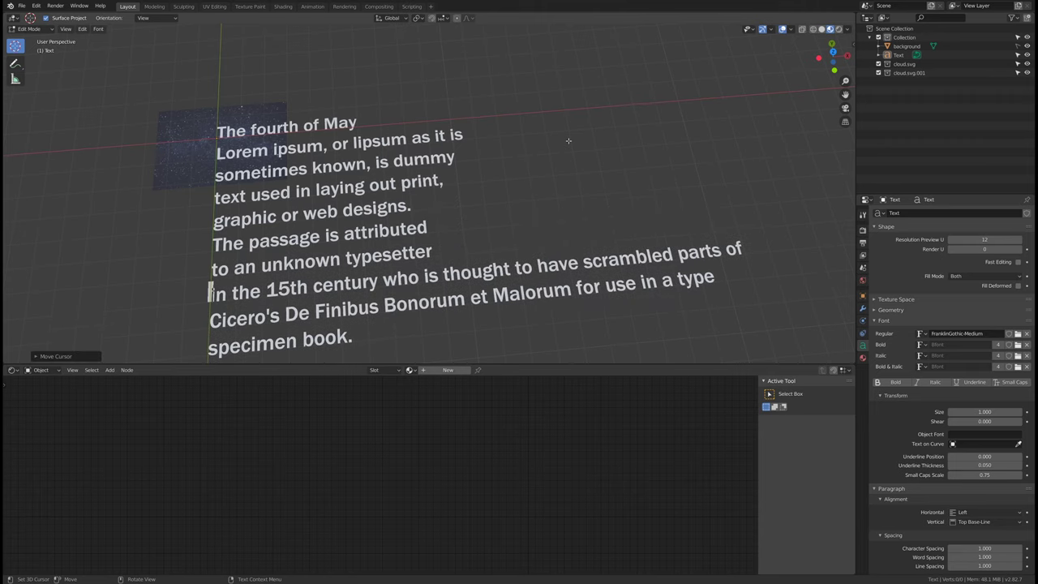
{"action": "key", "text": "Right"}
{"action": "key", "text": "Right"}
{"action": "key", "text": "Right"}
{"action": "key", "text": "Right"}
{"action": "key", "text": "Right"}
{"action": "key", "text": "Right"}
{"action": "key", "text": "Right"}
{"action": "key", "text": "Right"}
{"action": "key", "text": "Right"}
{"action": "key", "text": "Right"}
{"action": "key", "text": "Right"}
{"action": "key", "text": "Right"}
{"action": "key", "text": "Right"}
{"action": "key", "text": "Right"}
{"action": "key", "text": "Right"}
{"action": "key", "text": "Right"}
{"action": "key", "text": "Right"}
{"action": "key", "text": "Delete"}
{"action": "key", "text": "Return"}
Step: Replace the space after "thought to have scrambled" with a line break so "parts of" starts a new line
{"action": "key", "text": "Down"}
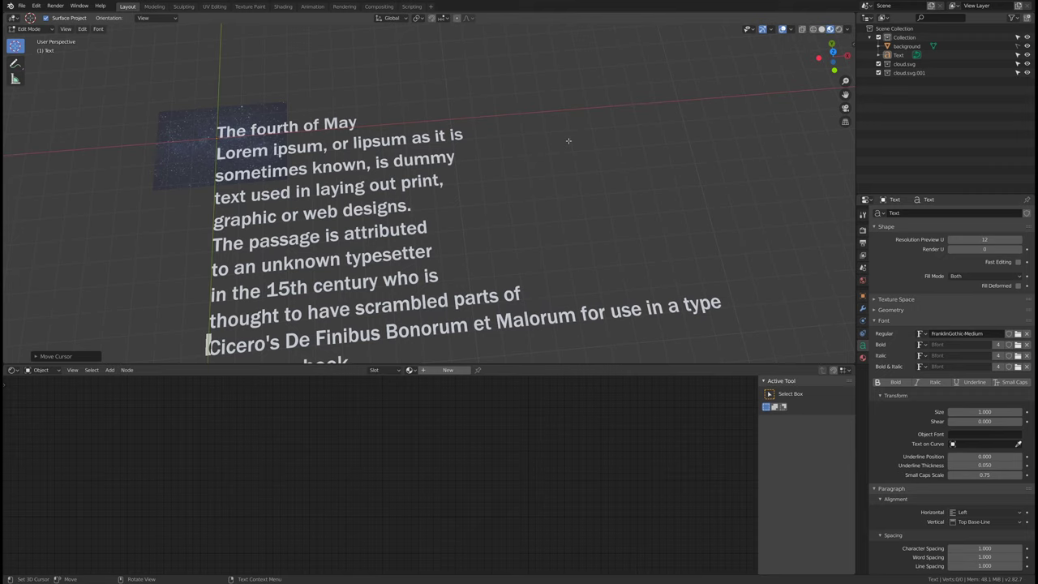
{"action": "key", "text": "Up"}
{"action": "key", "text": "BackSpace"}
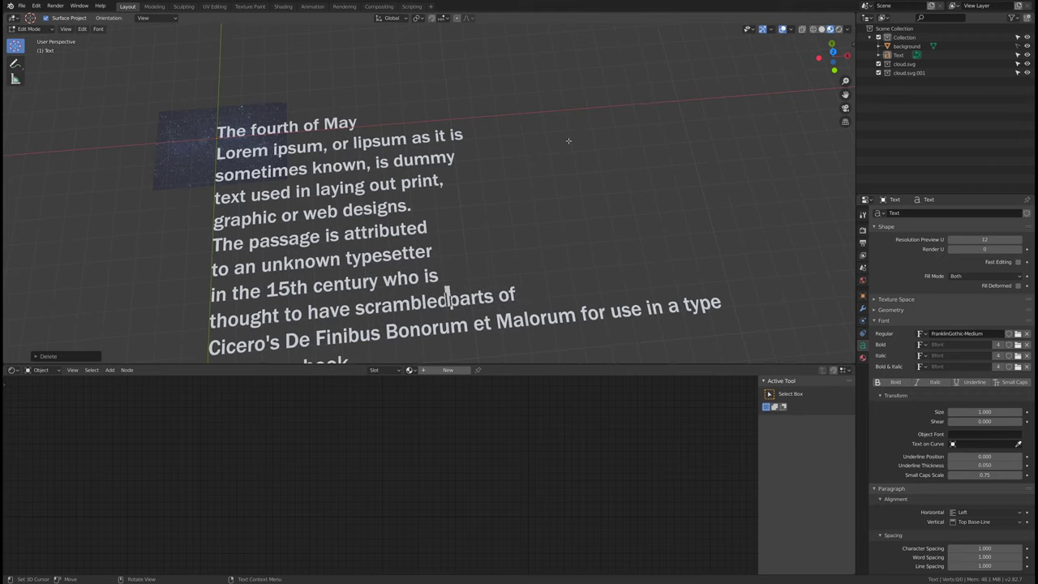
{"action": "key", "text": "Return"}
Step: Join the "Cicero's De Finibus" line to "parts of" and break the line before "Bonorum et Malorum"
{"action": "scroll", "coordinate": [568, 139], "scroll_direction": "down", "scroll_amount": 3}
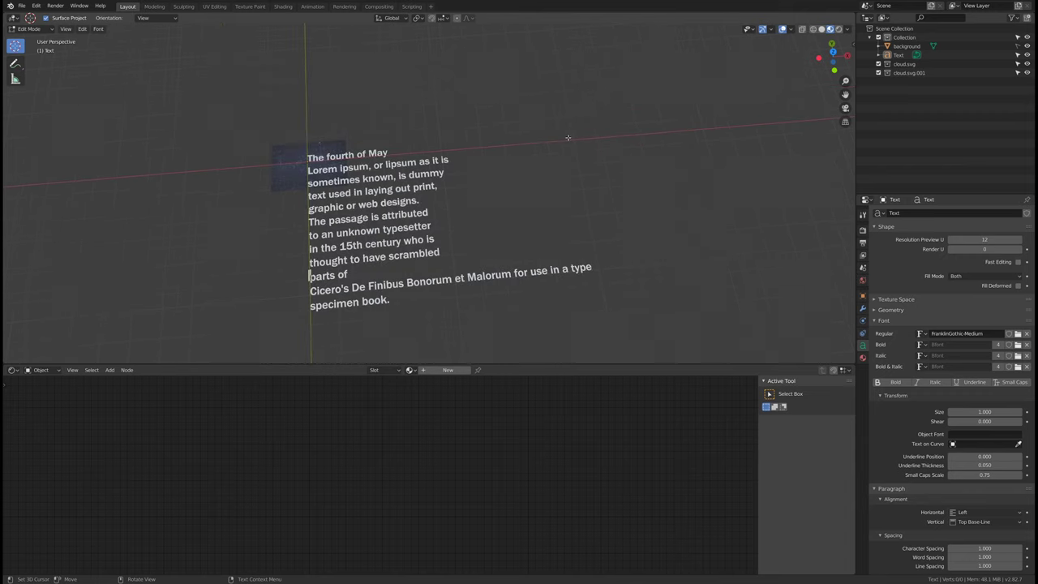
{"action": "middle_click_drag", "start_coordinate": [463, 252], "coordinate": [487, 185], "text": "shift"}
{"action": "key", "text": "Right"}
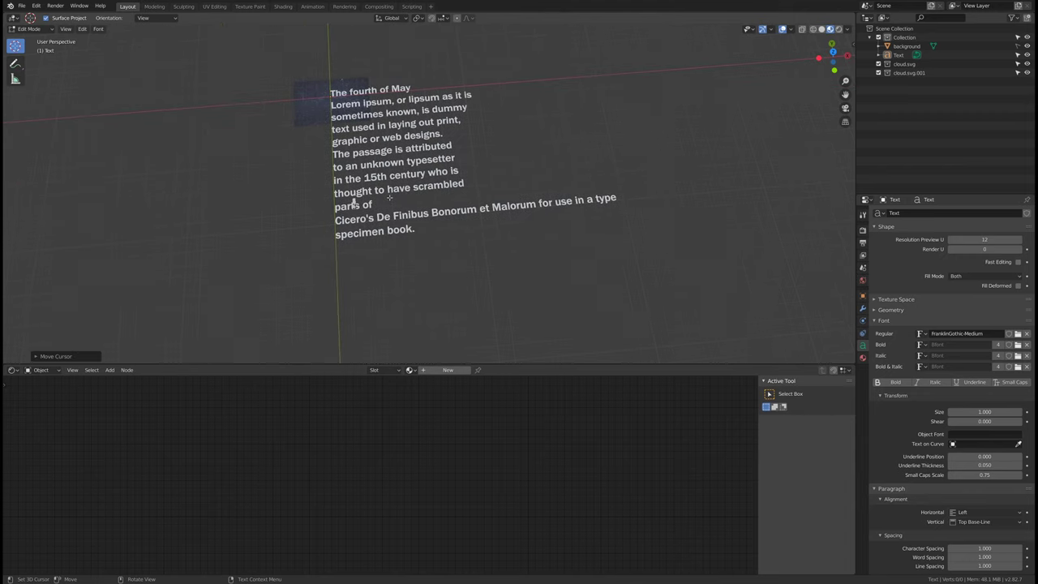
{"action": "key", "text": "End"}
{"action": "key", "text": "Delete"}
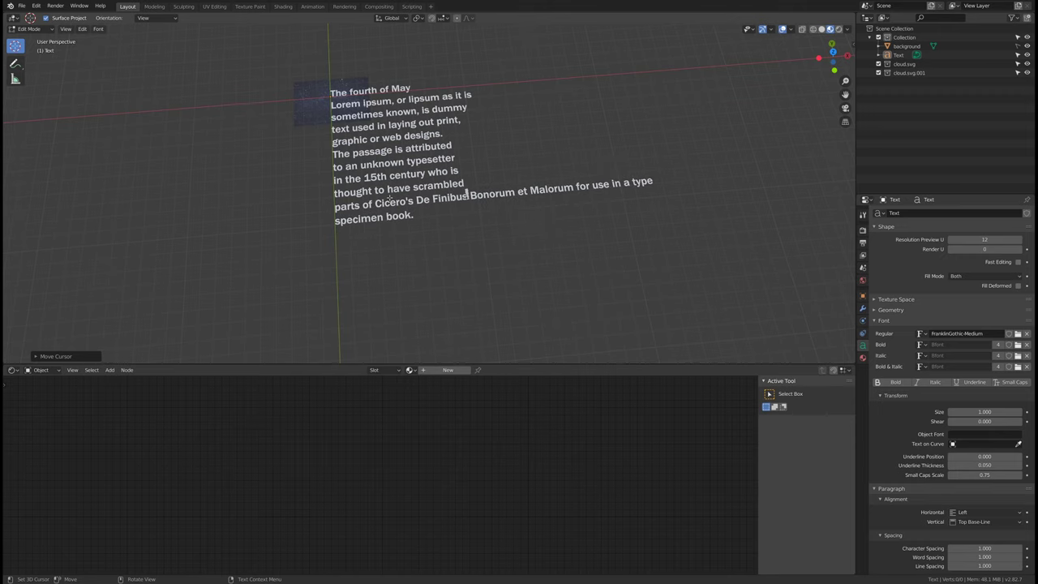
{"action": "key", "text": "Return"}
Step: Insert a line break after "Bonorum et Malorum for" so "use in a type" starts a new line
{"action": "key", "text": "ctrl+Right"}
{"action": "key", "text": "ctrl+Right"}
{"action": "key", "text": "ctrl+Right"}
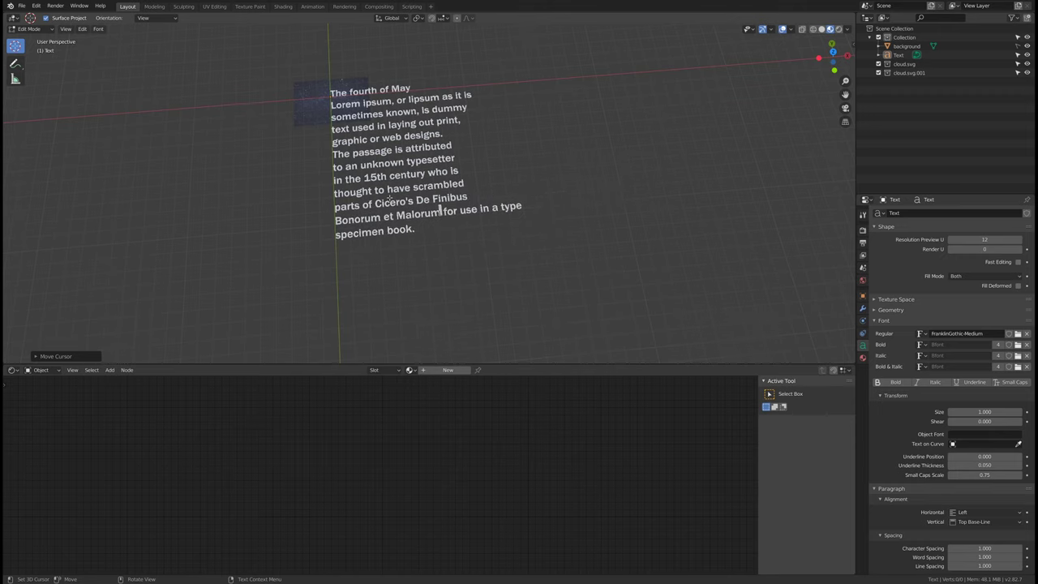
{"action": "key", "text": "Left"}
{"action": "key", "text": "Return"}
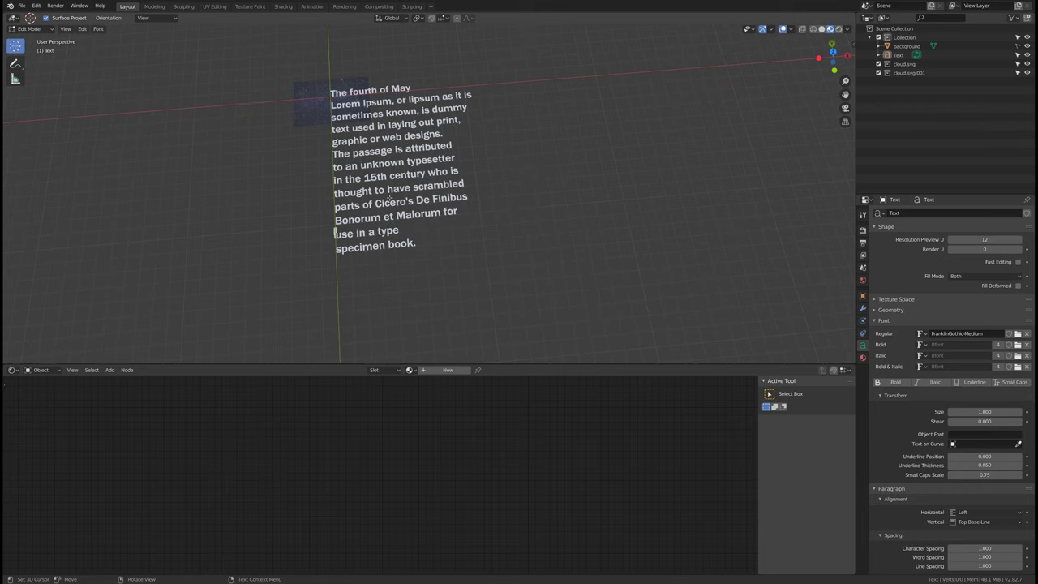
Step: Join "specimen book." to the end of the "use in a type" line and leave text editing
{"action": "key", "text": "End"}
{"action": "key", "text": "Delete"}
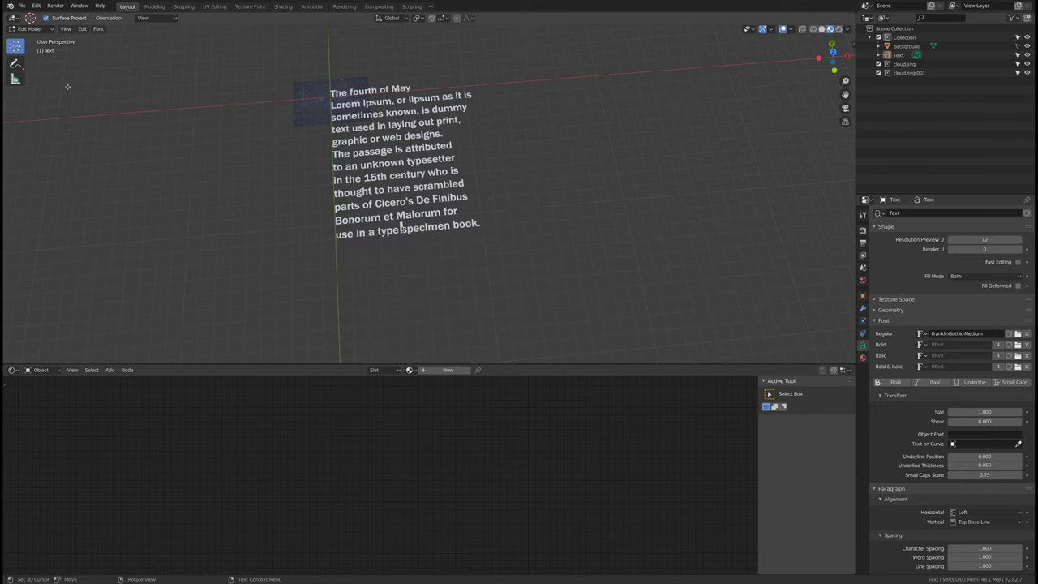
{"action": "key", "text": "Tab"}
Step: Collapse the text object's Font settings and expand its Geometry settings
{"action": "scroll", "coordinate": [423, 166], "scroll_direction": "up", "scroll_amount": 3}
{"action": "middle_click_drag", "start_coordinate": [439, 174], "coordinate": [319, 138], "text": "shift"}
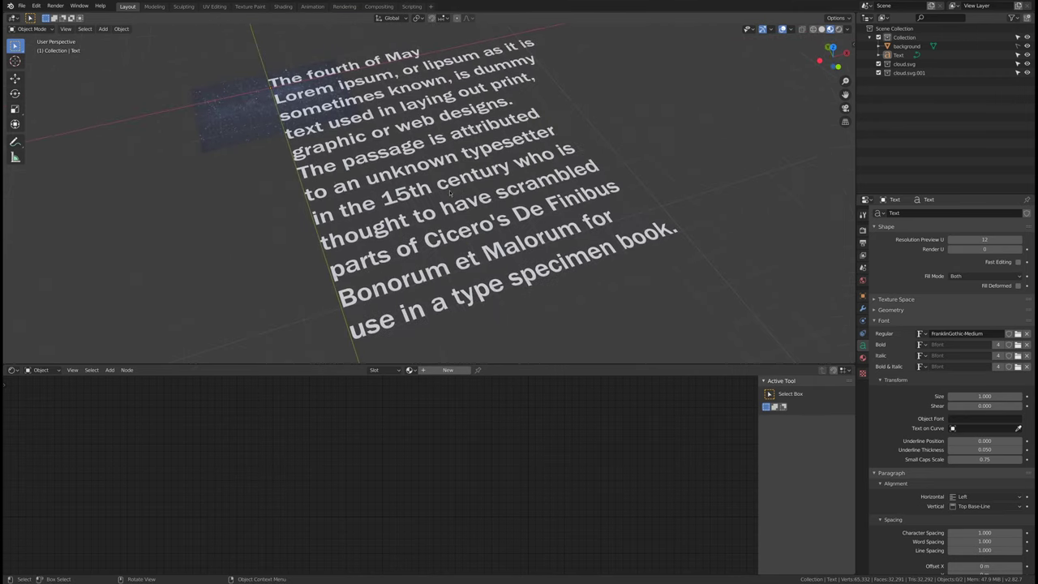
{"action": "middle_click_drag", "start_coordinate": [571, 239], "coordinate": [466, 263]}
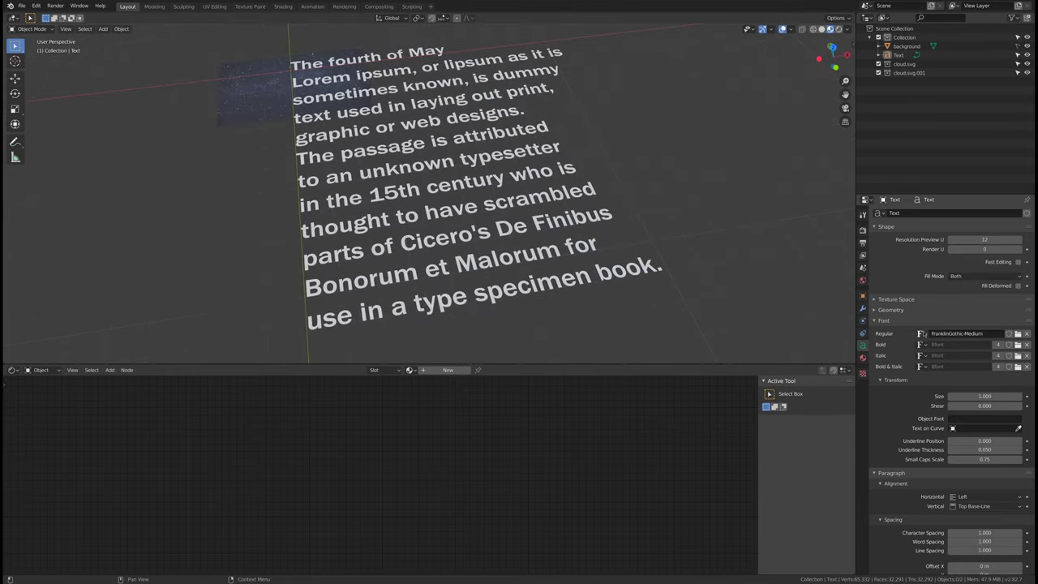
{"action": "left_click", "coordinate": [883, 320]}
{"action": "left_click", "coordinate": [890, 309]}
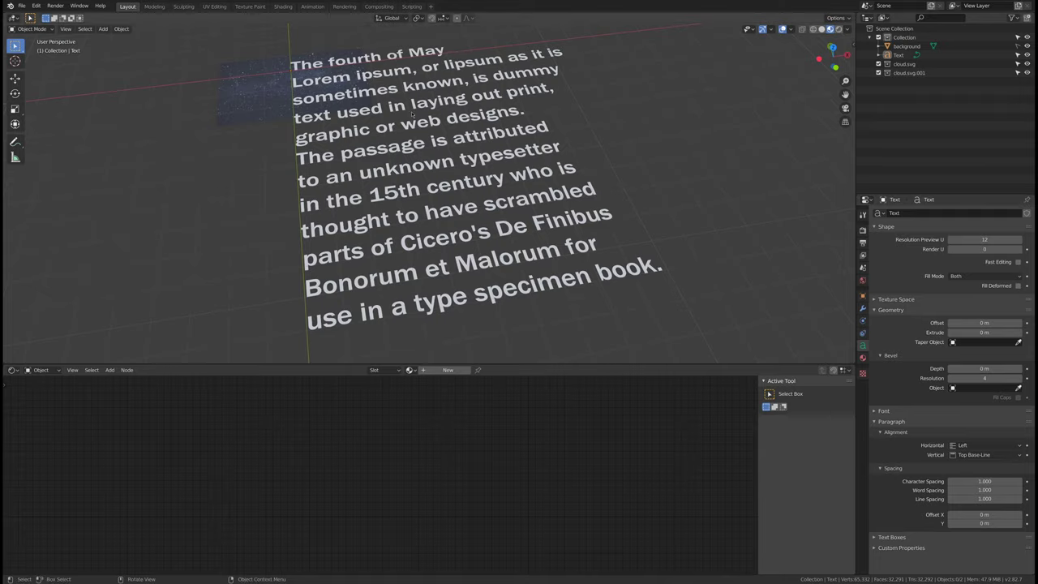
Step: Try giving the text an extrusion of 0.02 m, and reset the extrusion to 0 m
{"action": "scroll", "coordinate": [404, 149], "scroll_direction": "up", "scroll_amount": 3}
{"action": "scroll", "coordinate": [403, 148], "scroll_direction": "down", "scroll_amount": 2}
{"action": "middle_click_drag", "start_coordinate": [403, 148], "coordinate": [502, 158]}
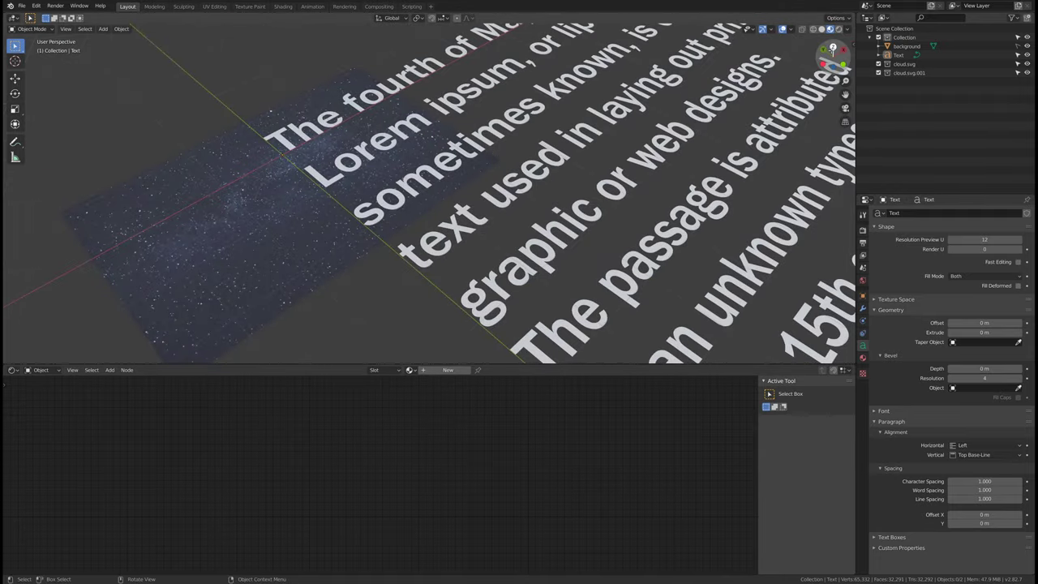
{"action": "left_click", "coordinate": [832, 47]}
{"action": "middle_click_drag", "start_coordinate": [556, 112], "coordinate": [466, 171]}
{"action": "scroll", "coordinate": [347, 144], "scroll_direction": "up", "scroll_amount": 2}
{"action": "scroll", "coordinate": [466, 171], "scroll_direction": "up", "scroll_amount": 2}
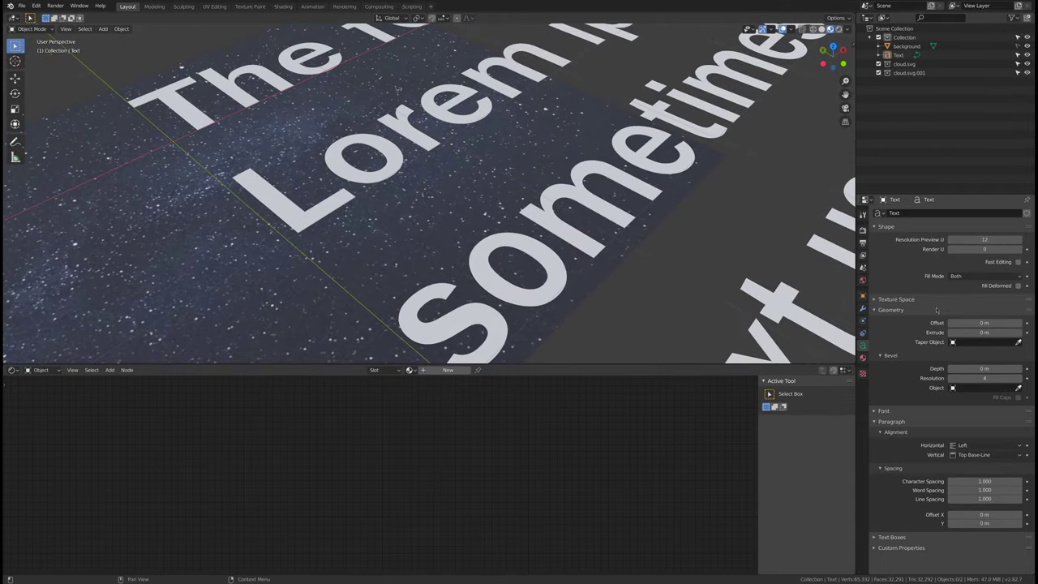
{"action": "left_click", "coordinate": [1019, 332]}
{"action": "left_click", "coordinate": [1019, 332]}
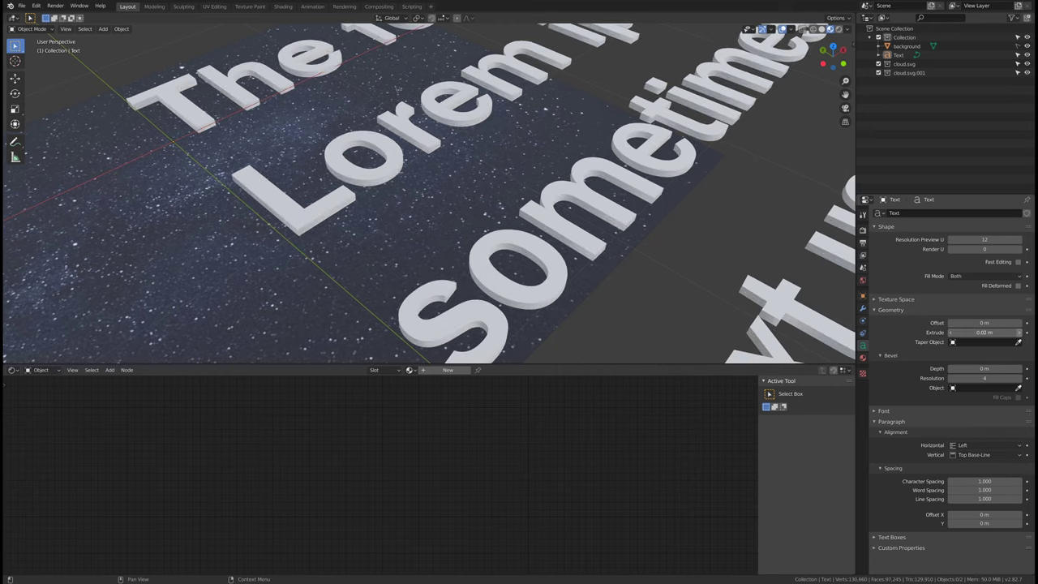
{"action": "left_click", "coordinate": [1020, 333]}
{"action": "left_click", "coordinate": [952, 332]}
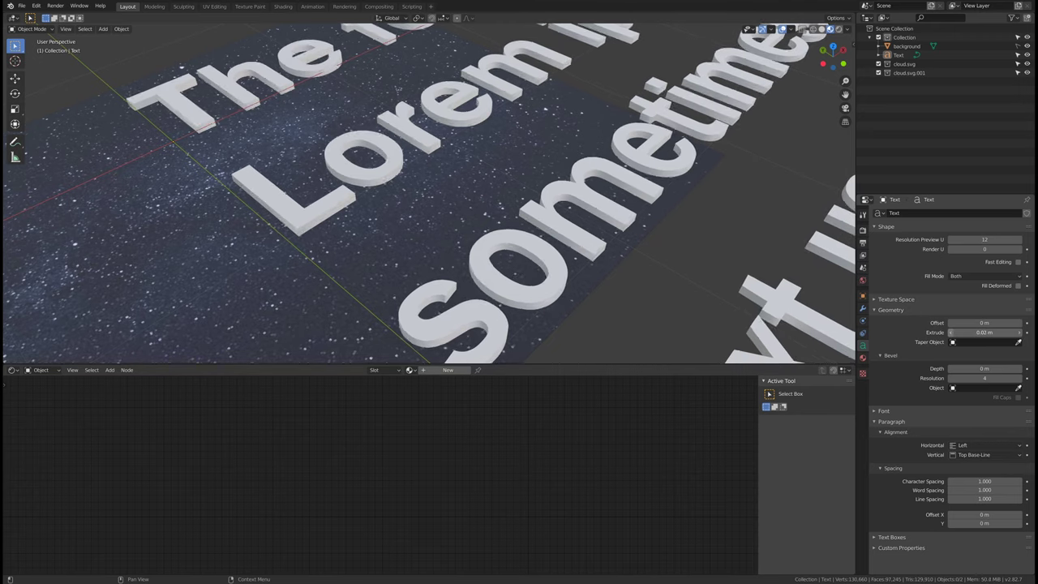
{"action": "left_click", "coordinate": [952, 332]}
{"action": "left_click", "coordinate": [952, 332]}
Step: Try text outline offsets from 0.01 m down to -0.03 m, and reset the offset to 0 m
{"action": "left_click", "coordinate": [953, 324]}
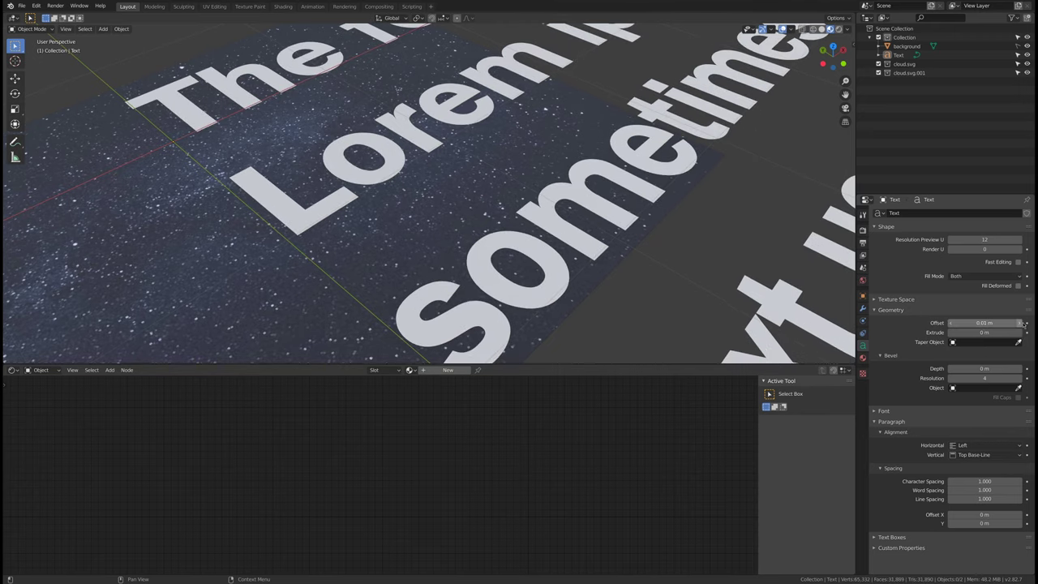
{"action": "left_click", "coordinate": [953, 323]}
{"action": "left_click", "coordinate": [953, 324]}
{"action": "left_click", "coordinate": [953, 324]}
{"action": "left_click", "coordinate": [953, 323]}
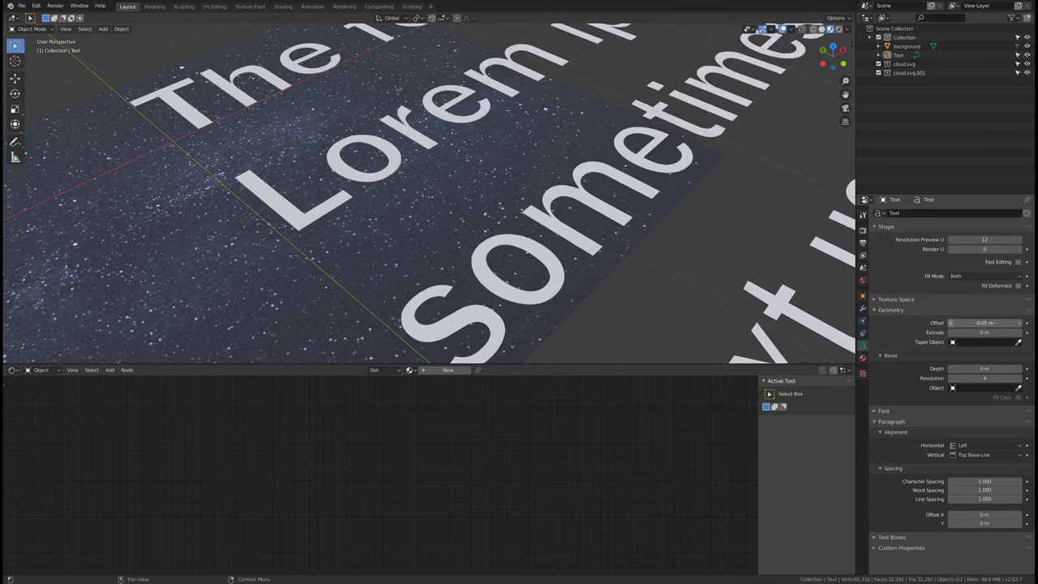
{"action": "left_click", "coordinate": [953, 324]}
{"action": "left_click", "coordinate": [953, 323]}
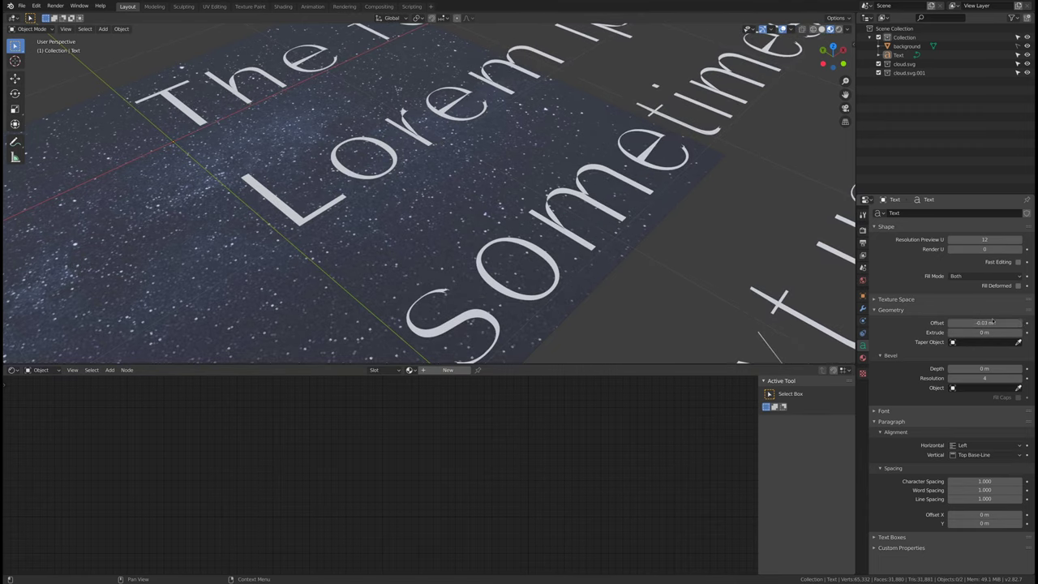
{"action": "left_click", "coordinate": [1020, 323]}
{"action": "left_click", "coordinate": [1020, 323]}
{"action": "left_click", "coordinate": [1019, 323]}
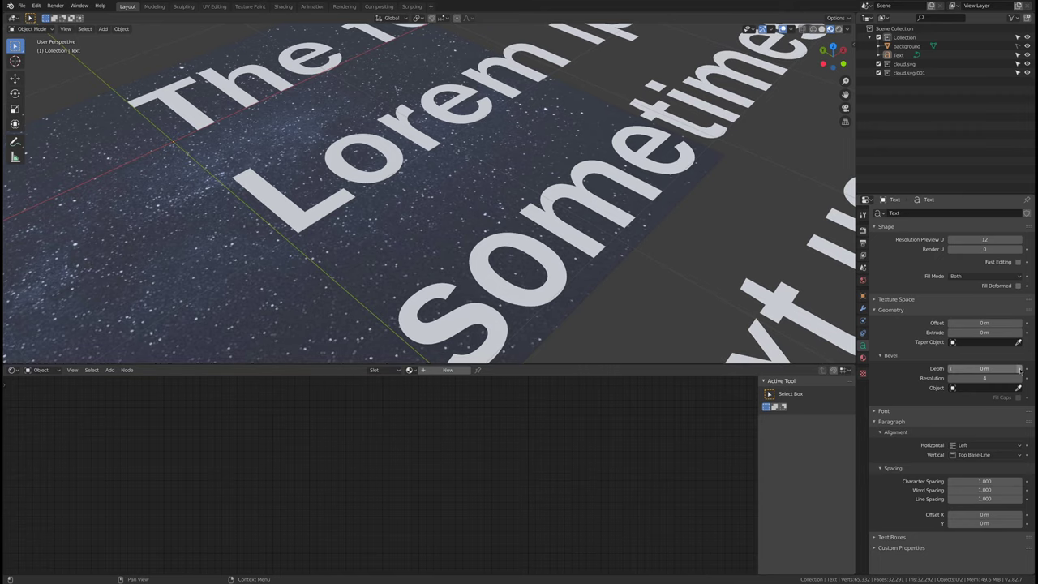
Step: Set the text's bevel depth to 0.02 m and check the rounded letters from a lower angle
{"action": "left_click", "coordinate": [1019, 369]}
{"action": "left_click", "coordinate": [1019, 369]}
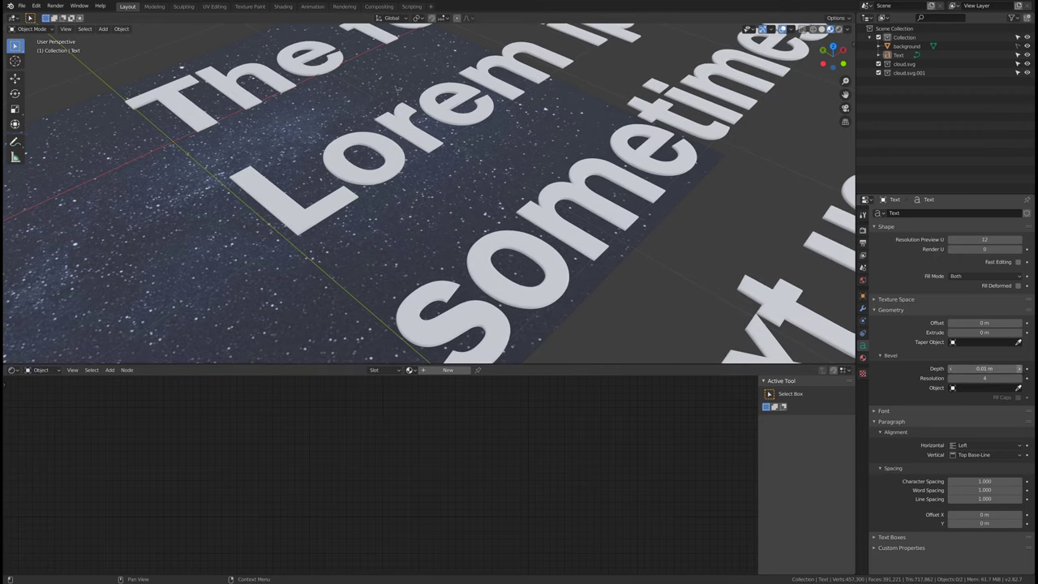
{"action": "middle_click_drag", "start_coordinate": [624, 288], "coordinate": [599, 250]}
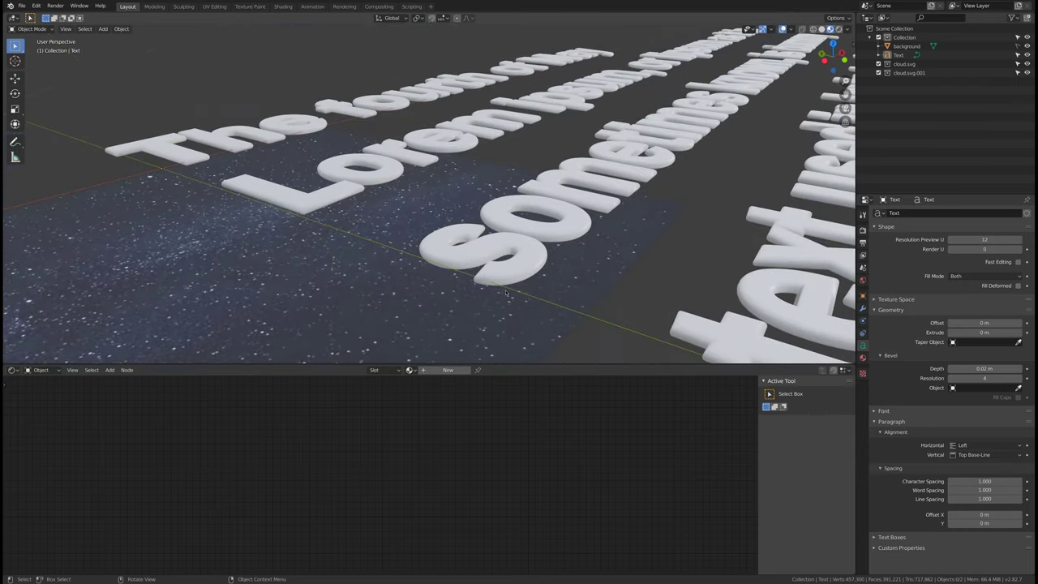
Step: Try a text extrusion of 0.05 m and inspect the thickened letters from several angles
{"action": "scroll", "coordinate": [589, 294], "scroll_direction": "up", "scroll_amount": 2}
{"action": "middle_click_drag", "start_coordinate": [589, 294], "coordinate": [528, 302]}
{"action": "scroll", "coordinate": [528, 301], "scroll_direction": "down", "scroll_amount": 2}
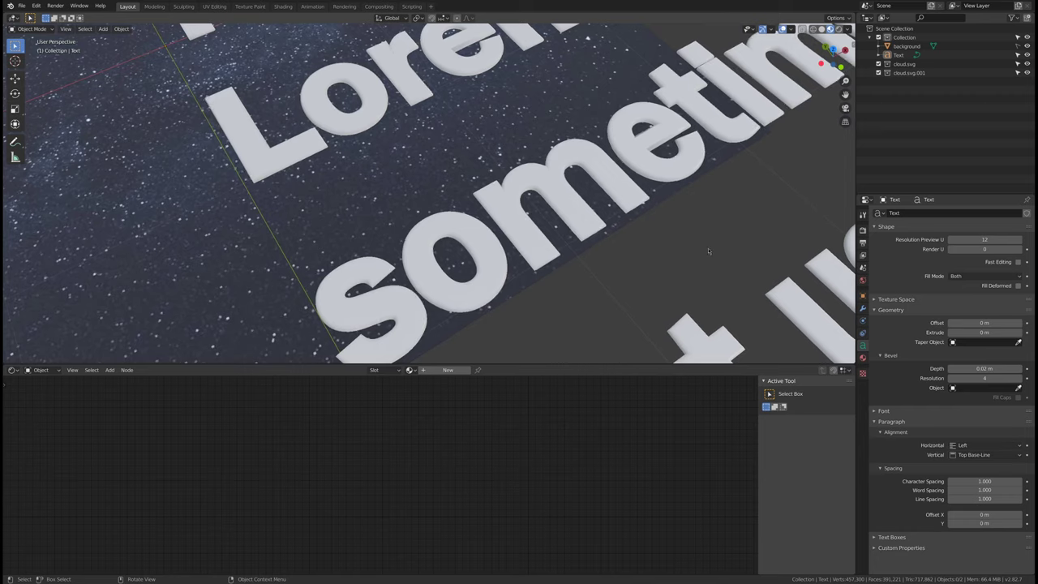
{"action": "left_click_drag", "start_coordinate": [1015, 333], "coordinate": [1033, 333]}
{"action": "middle_click_drag", "start_coordinate": [604, 278], "coordinate": [592, 245]}
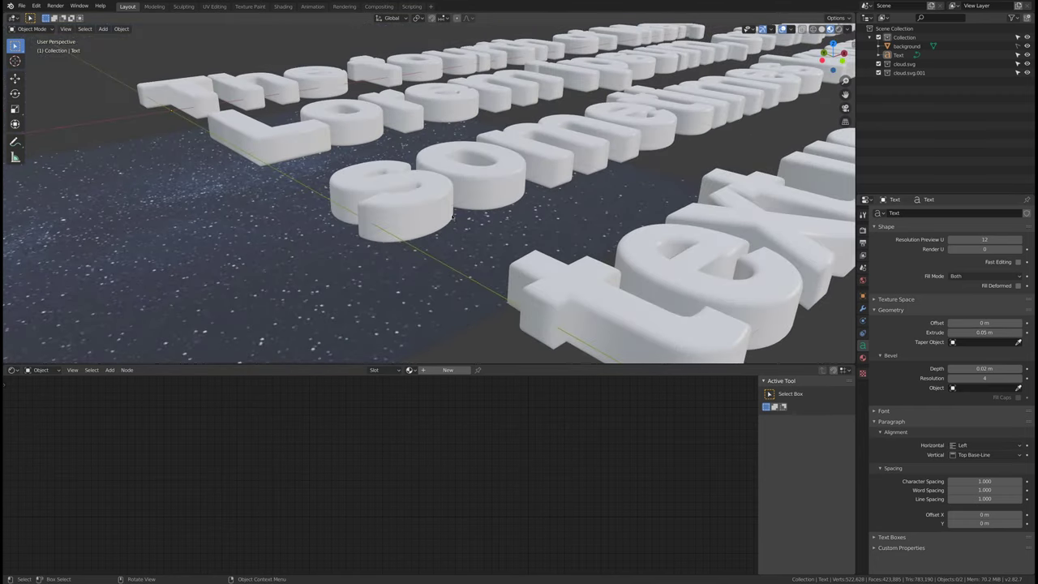
{"action": "middle_click_drag", "start_coordinate": [647, 304], "coordinate": [617, 318]}
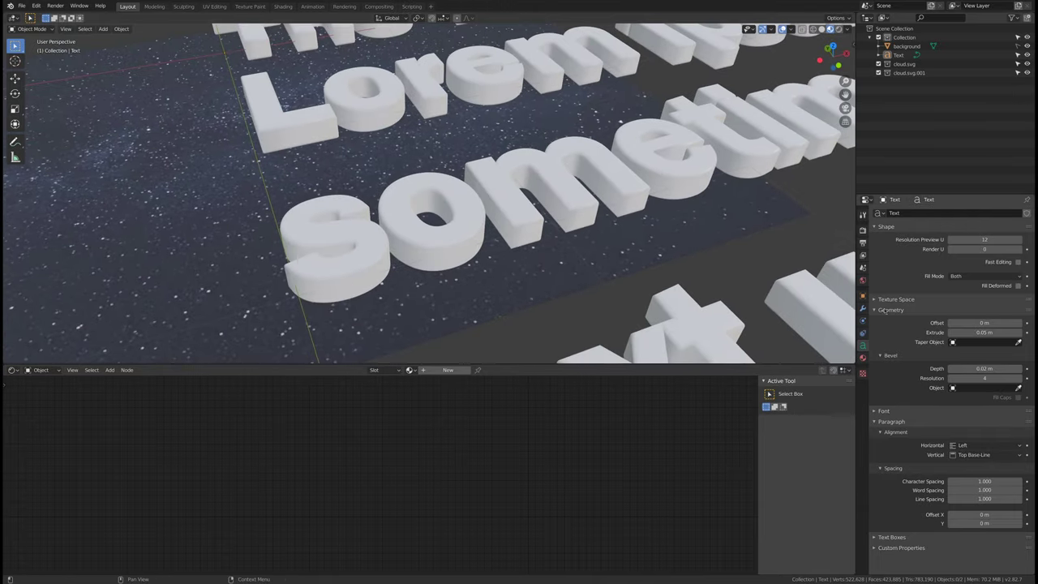
Step: Try an outline offset of -0.01 m on the text and inspect the letter shapes from several angles
{"action": "left_click_drag", "start_coordinate": [951, 323], "coordinate": [942, 322]}
{"action": "middle_click_drag", "start_coordinate": [454, 235], "coordinate": [394, 204]}
{"action": "scroll", "coordinate": [395, 204], "scroll_direction": "up", "scroll_amount": 5}
{"action": "scroll", "coordinate": [661, 232], "scroll_direction": "down", "scroll_amount": 6}
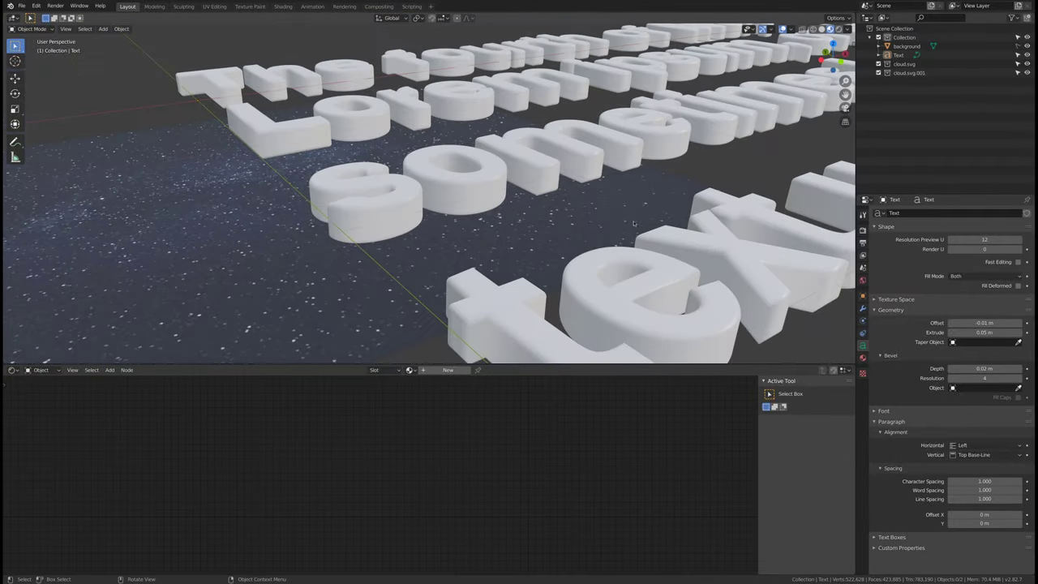
{"action": "middle_click_drag", "start_coordinate": [648, 163], "coordinate": [627, 208]}
{"action": "scroll", "coordinate": [626, 231], "scroll_direction": "down", "scroll_amount": 4}
{"action": "scroll", "coordinate": [626, 236], "scroll_direction": "down", "scroll_amount": 2}
{"action": "scroll", "coordinate": [394, 188], "scroll_direction": "up", "scroll_amount": 6}
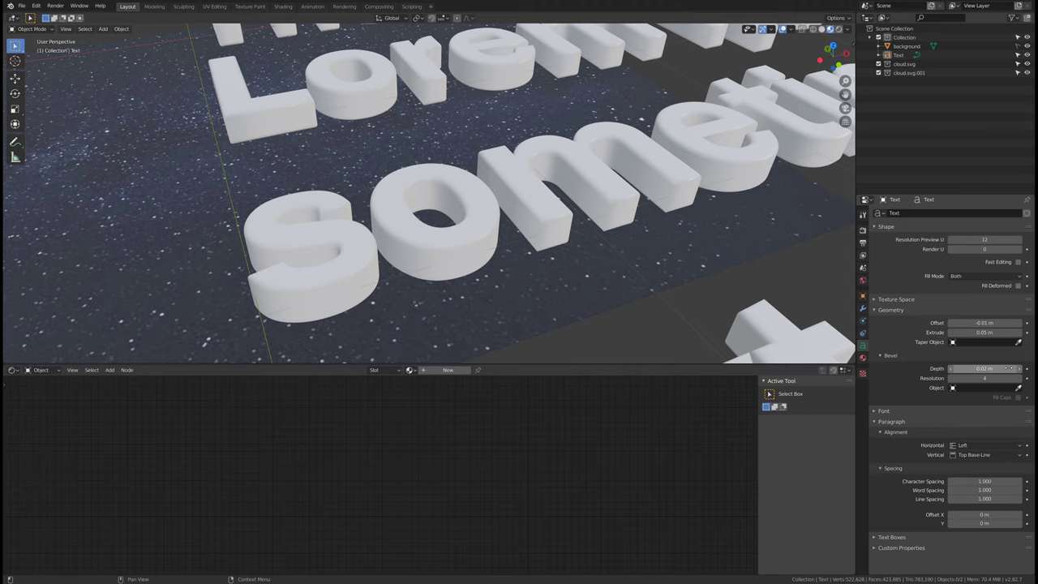
Step: Compare text bevel depths of 0.03 m, 0.02 m and 0.01 m, and leave the depth at 0.01 m
{"action": "left_click", "coordinate": [1019, 369]}
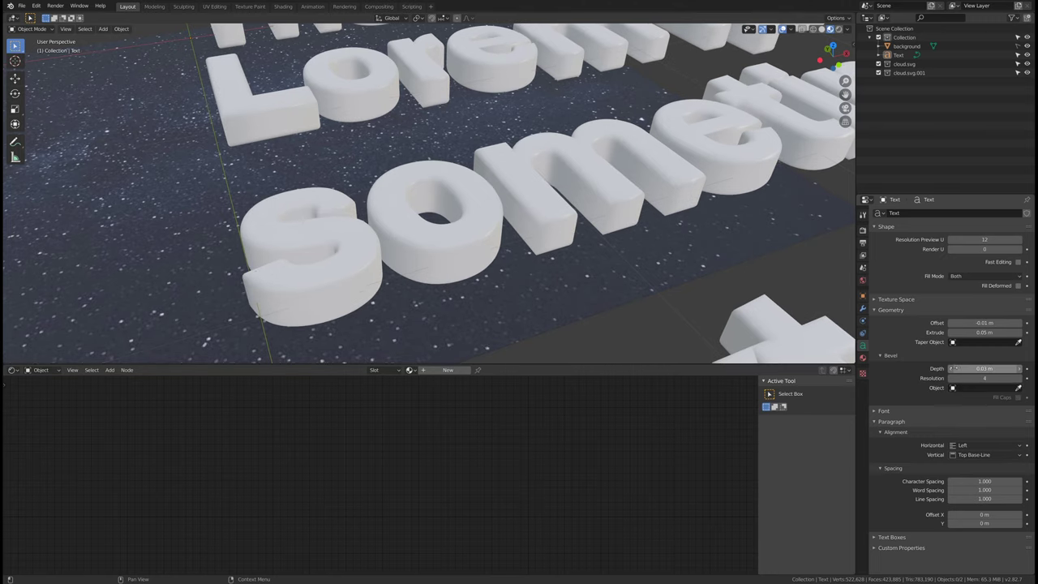
{"action": "left_click", "coordinate": [951, 369]}
{"action": "left_click", "coordinate": [951, 369]}
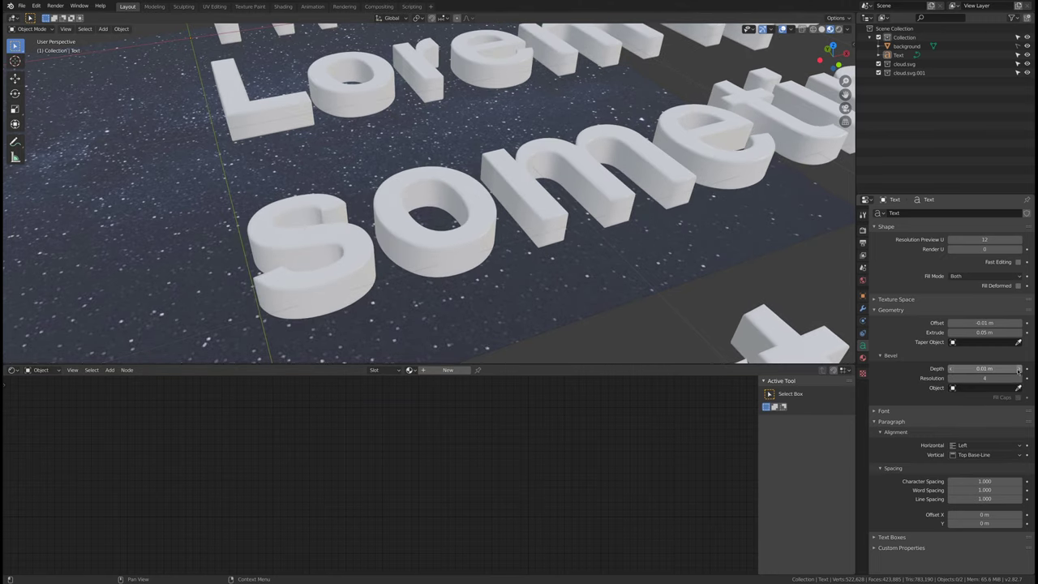
{"action": "left_click", "coordinate": [1019, 369]}
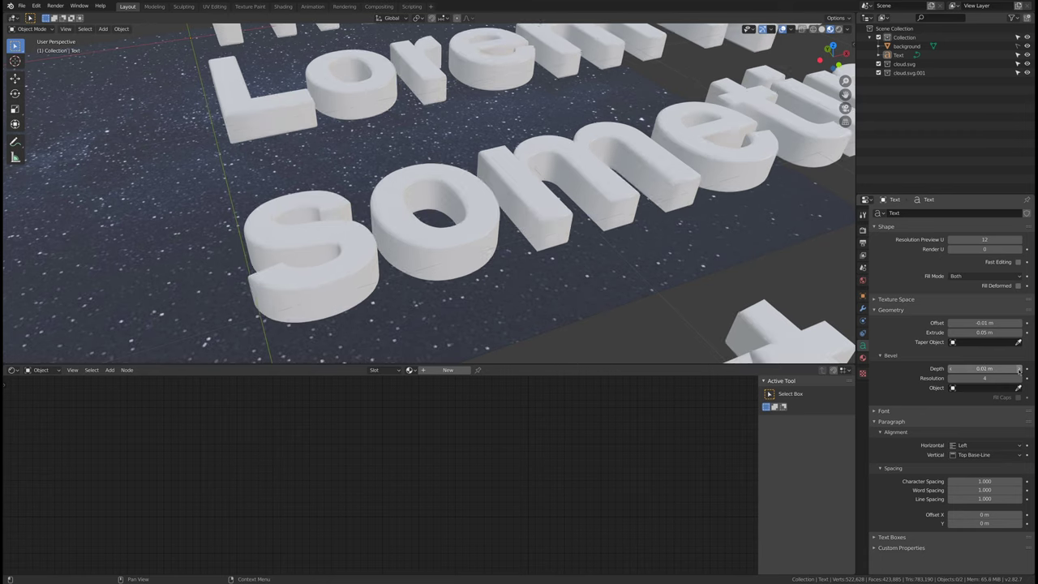
{"action": "double_click", "coordinate": [953, 369]}
{"action": "key", "text": "Escape"}
{"action": "left_click", "coordinate": [951, 369]}
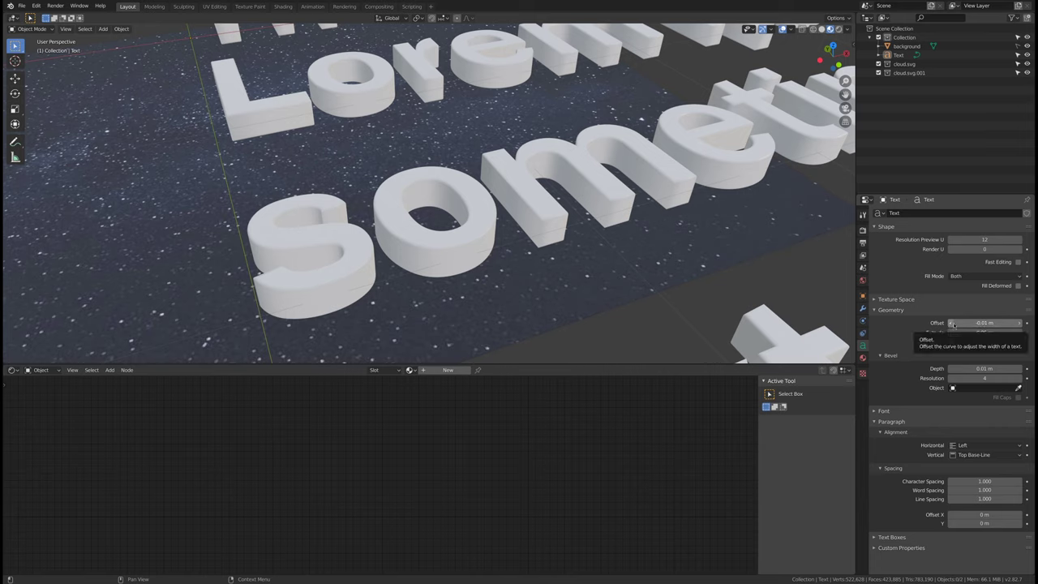
Step: Try the text with an offset of 0 m, and return the offset to -0.01 m
{"action": "left_click", "coordinate": [1017, 323]}
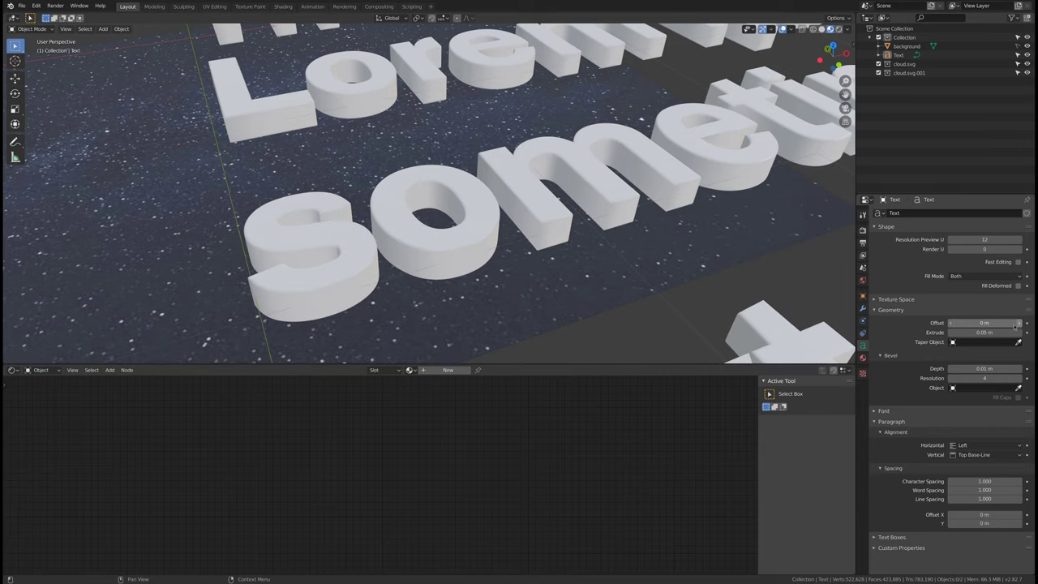
{"action": "left_click", "coordinate": [951, 324]}
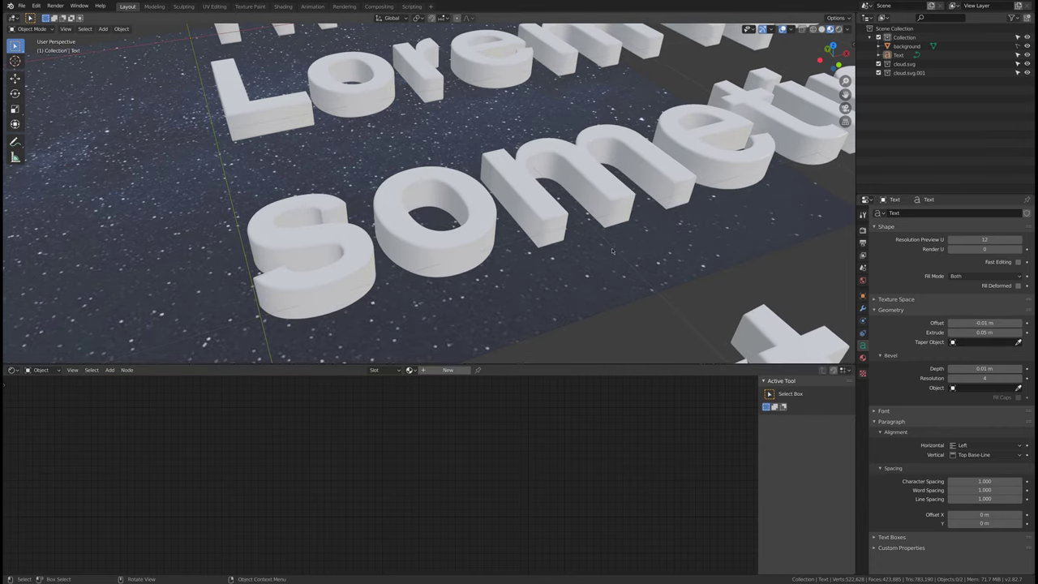
{"action": "middle_click_drag", "start_coordinate": [612, 250], "coordinate": [625, 231]}
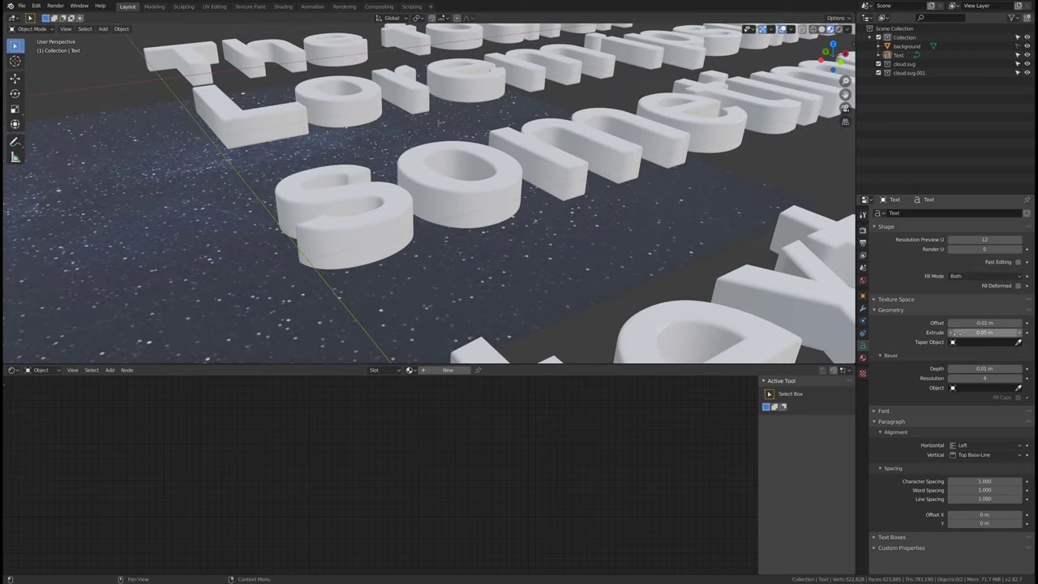
Step: Reduce the text's extrusion to 0 m and raise it to 0.01 m
{"action": "left_click_drag", "start_coordinate": [957, 333], "coordinate": [924, 333]}
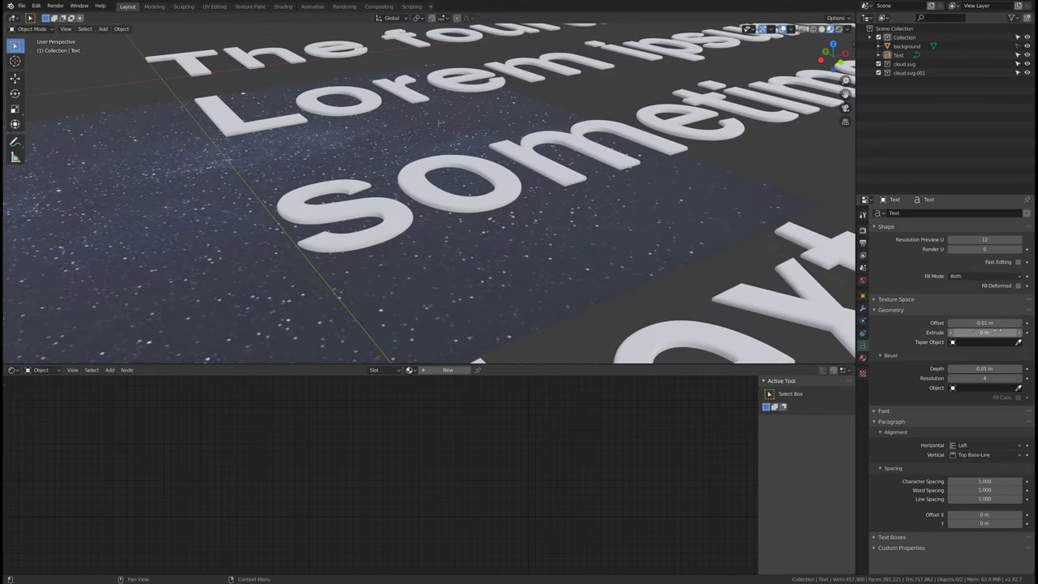
{"action": "left_click", "coordinate": [1020, 332]}
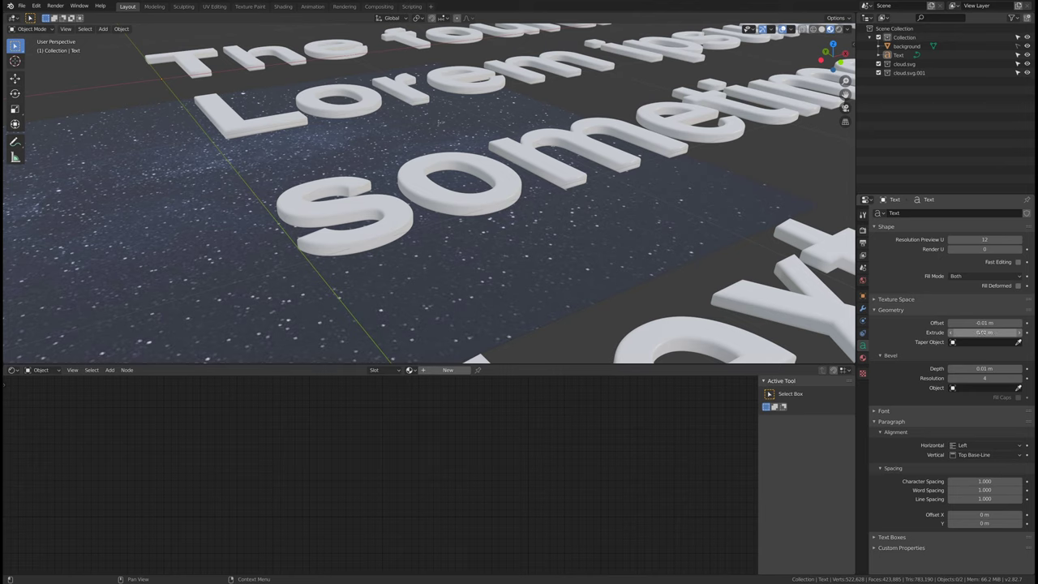
{"action": "middle_click_drag", "start_coordinate": [703, 227], "coordinate": [691, 272]}
{"action": "scroll", "coordinate": [691, 272], "scroll_direction": "down", "scroll_amount": 7}
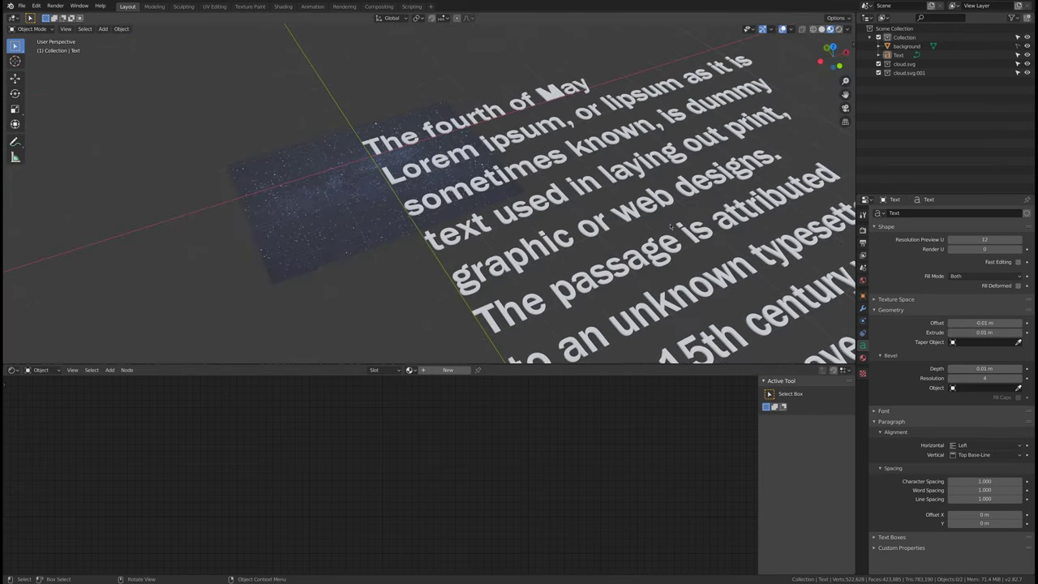
Step: Check the title's letter M in the top view and set the text's offset to 0 m
{"action": "middle_click_drag", "start_coordinate": [671, 226], "coordinate": [626, 323]}
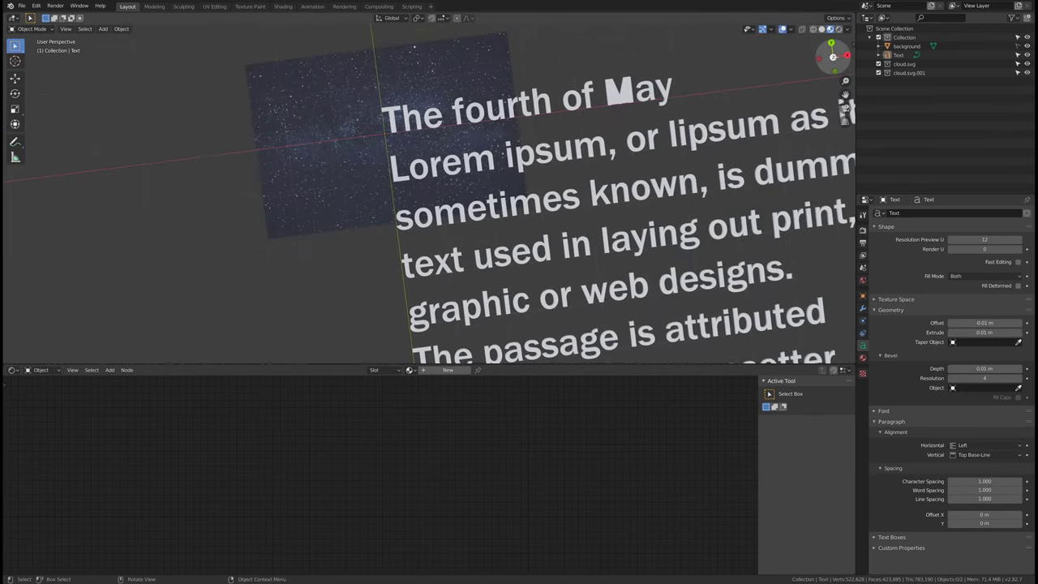
{"action": "left_click", "coordinate": [833, 56]}
{"action": "scroll", "coordinate": [624, 190], "scroll_direction": "up", "scroll_amount": 3}
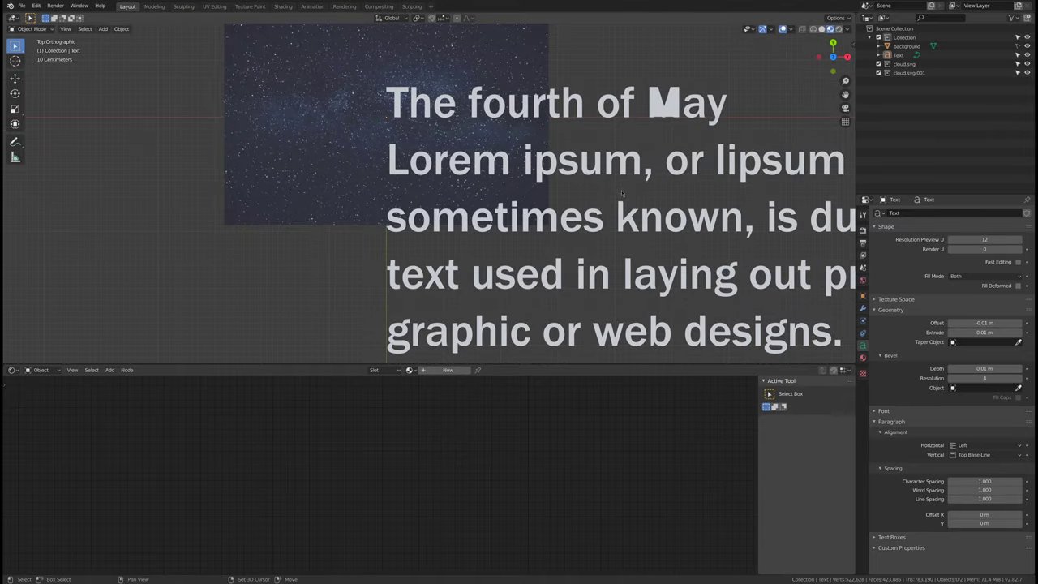
{"action": "scroll", "coordinate": [617, 198], "scroll_direction": "down", "scroll_amount": 2}
{"action": "scroll", "coordinate": [633, 217], "scroll_direction": "up", "scroll_amount": 2}
{"action": "left_click", "coordinate": [1019, 323]}
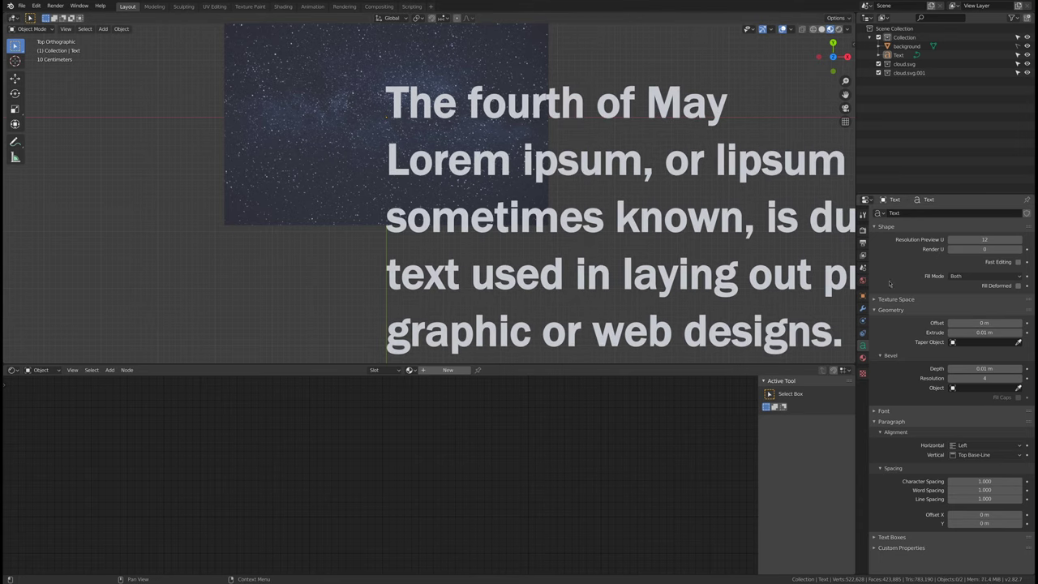
{"action": "scroll", "coordinate": [702, 149], "scroll_direction": "down", "scroll_amount": 1}
{"action": "middle_click_drag", "start_coordinate": [679, 256], "coordinate": [627, 210], "text": "shift"}
{"action": "scroll", "coordinate": [591, 168], "scroll_direction": "down", "scroll_amount": 2}
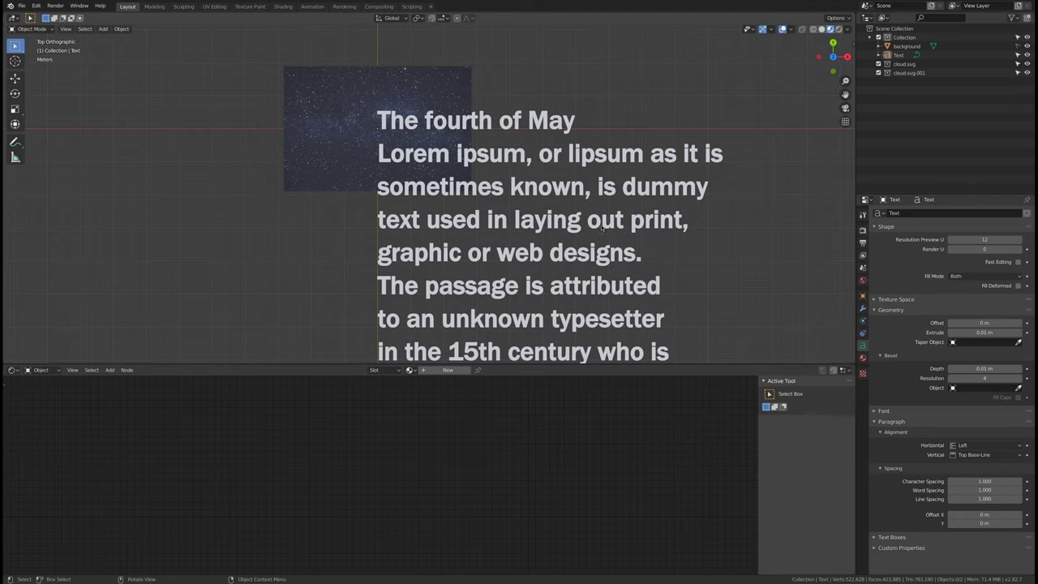
Step: Add a new material to the text object and set its base color to saturated yellow
{"action": "middle_click_drag", "start_coordinate": [602, 229], "coordinate": [612, 203]}
{"action": "scroll", "coordinate": [599, 182], "scroll_direction": "up", "scroll_amount": 5}
{"action": "left_click", "coordinate": [661, 222]}
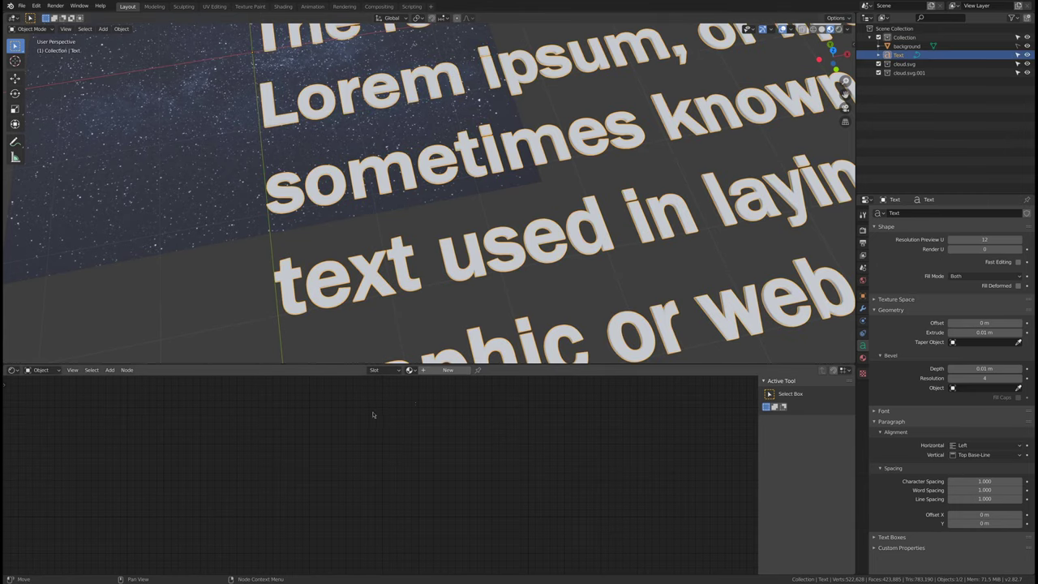
{"action": "left_click", "coordinate": [446, 369]}
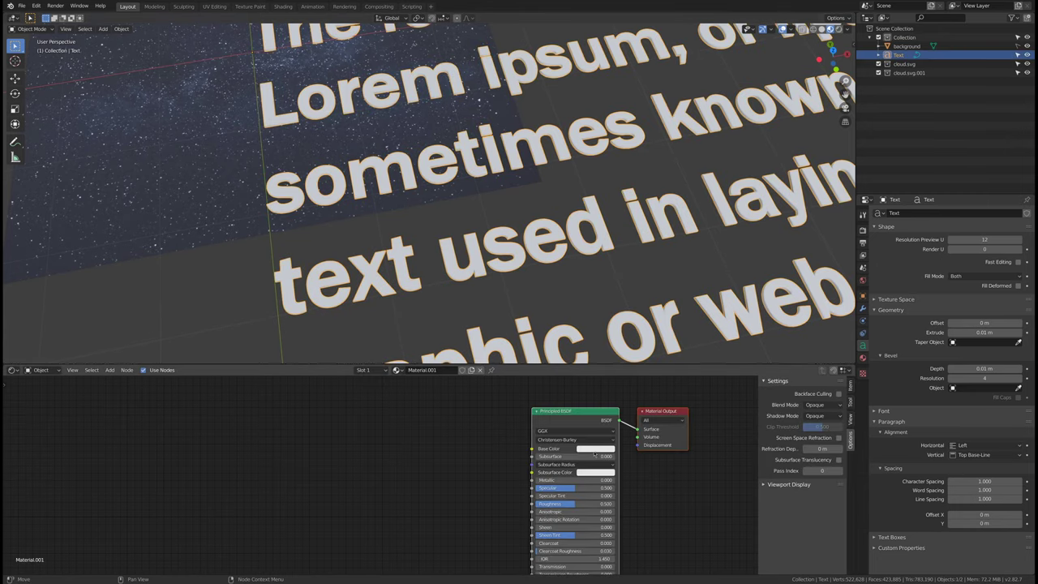
{"action": "left_click", "coordinate": [595, 448]}
{"action": "left_click_drag", "start_coordinate": [597, 384], "coordinate": [586, 385]}
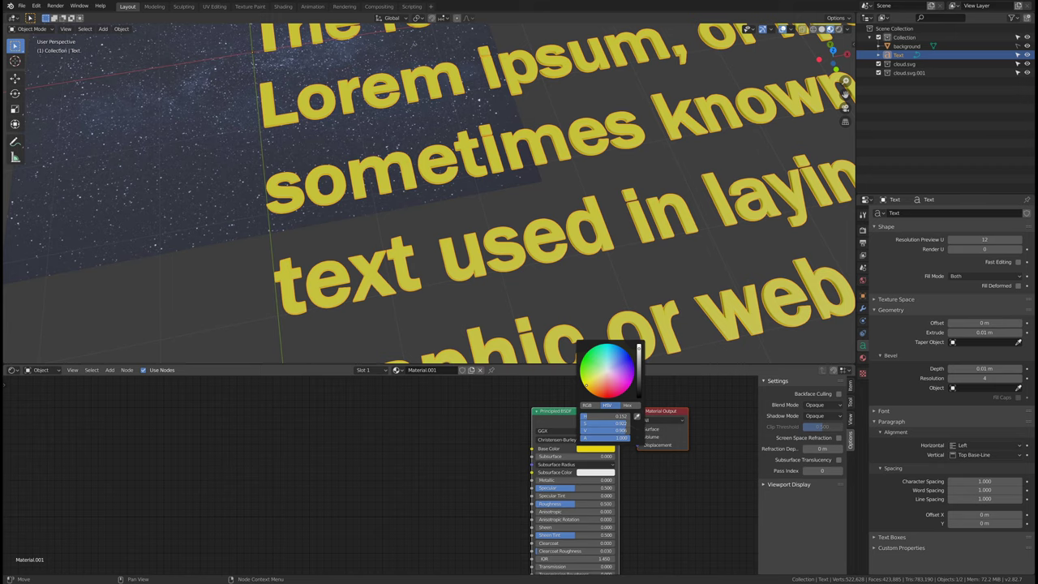
{"action": "left_click", "coordinate": [571, 278]}
{"action": "scroll", "coordinate": [568, 280], "scroll_direction": "down", "scroll_amount": 2}
{"action": "scroll", "coordinate": [569, 281], "scroll_direction": "down", "scroll_amount": 3}
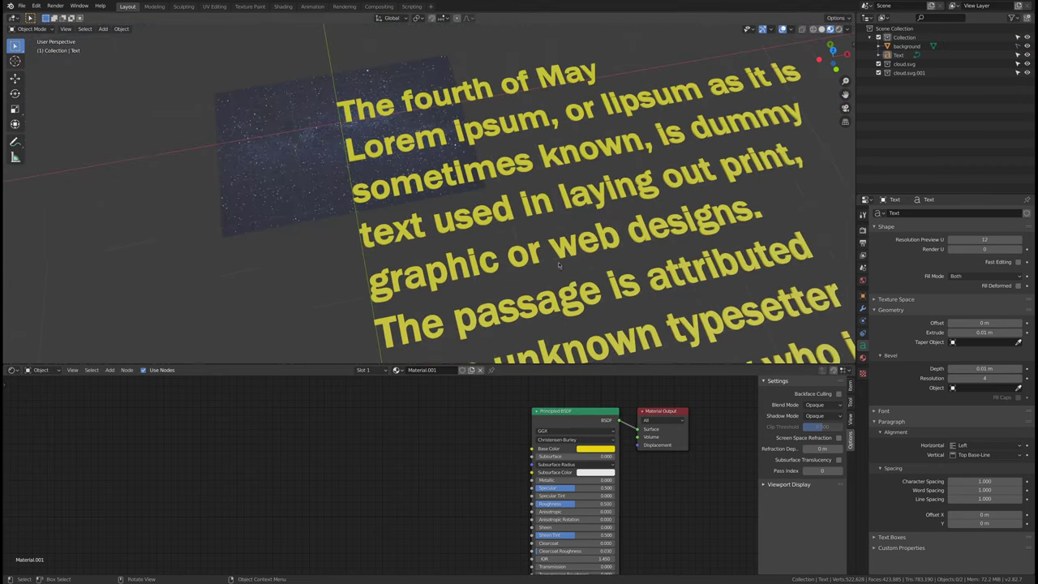
Step: Examine the yellow text against the starry background from above and below, finishing in a close top view of the title
{"action": "left_click", "coordinate": [832, 50]}
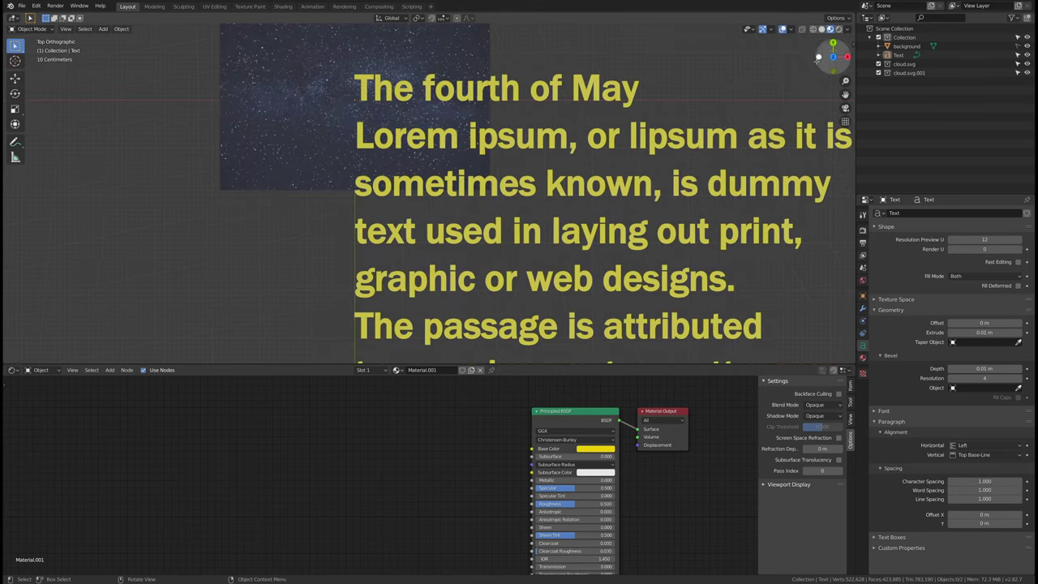
{"action": "scroll", "coordinate": [467, 173], "scroll_direction": "up", "scroll_amount": 3}
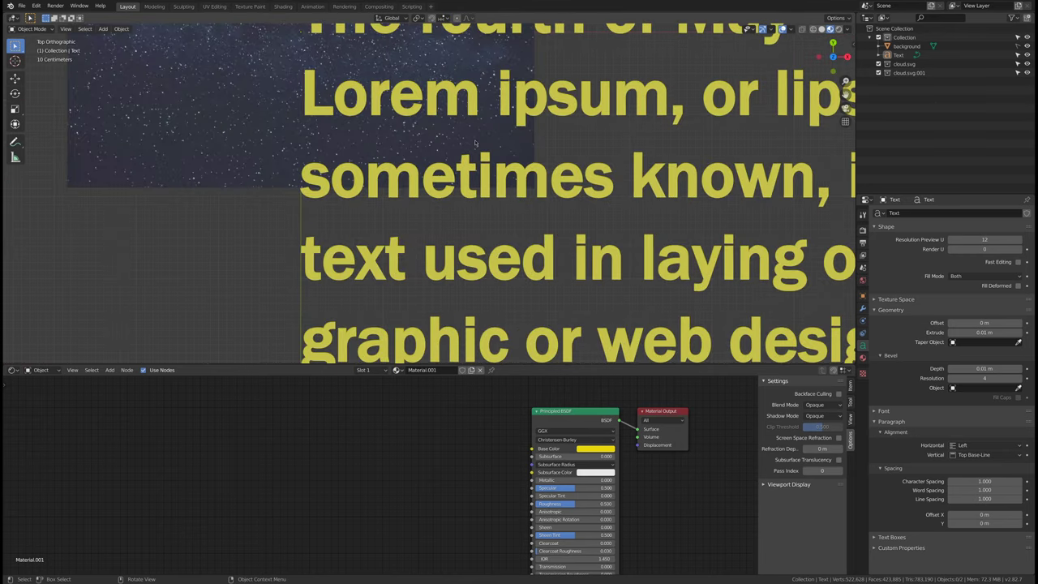
{"action": "middle_click_drag", "start_coordinate": [475, 142], "coordinate": [662, 251]}
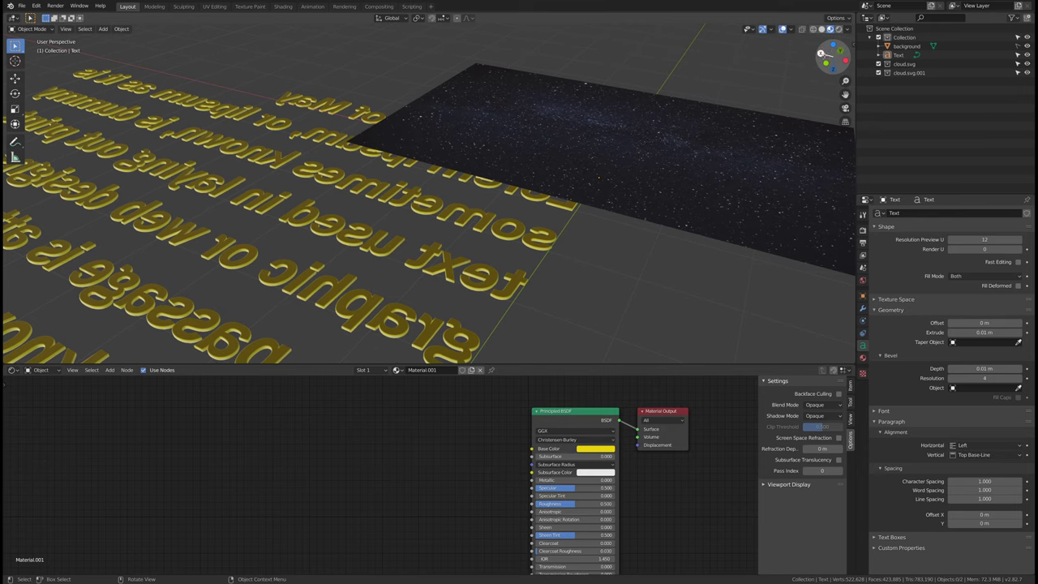
{"action": "left_click", "coordinate": [835, 44]}
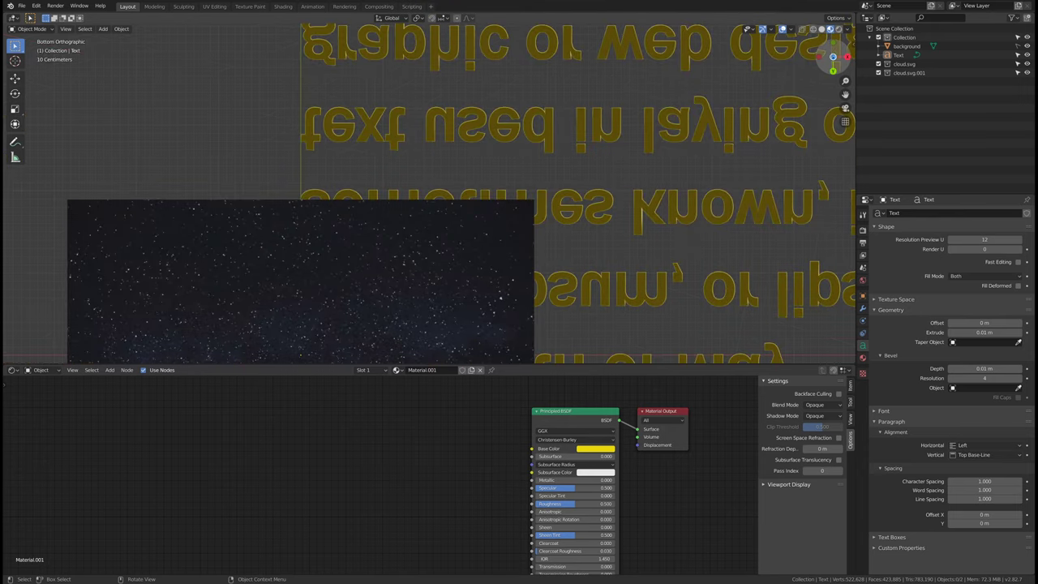
{"action": "left_click", "coordinate": [833, 56]}
{"action": "scroll", "coordinate": [423, 111], "scroll_direction": "down", "scroll_amount": 3}
{"action": "middle_click_drag", "start_coordinate": [423, 111], "coordinate": [540, 188], "text": "shift"}
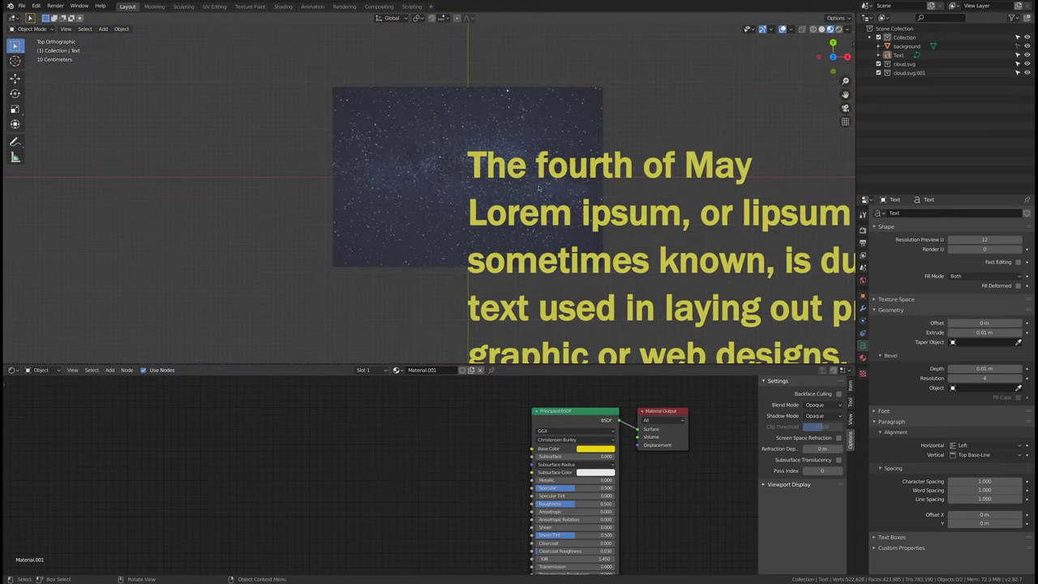
{"action": "scroll", "coordinate": [539, 188], "scroll_direction": "up", "scroll_amount": 4}
{"action": "scroll", "coordinate": [357, 193], "scroll_direction": "up", "scroll_amount": 4}
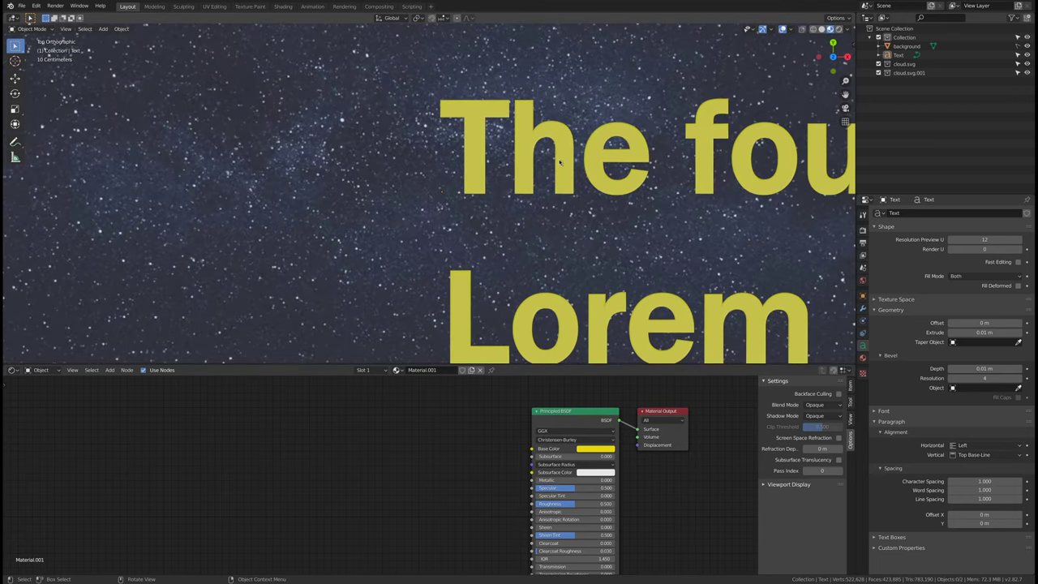
Step: Scale the text object down to about a quarter of its size and reposition it so the title sits over the starry background
{"action": "left_click", "coordinate": [559, 162]}
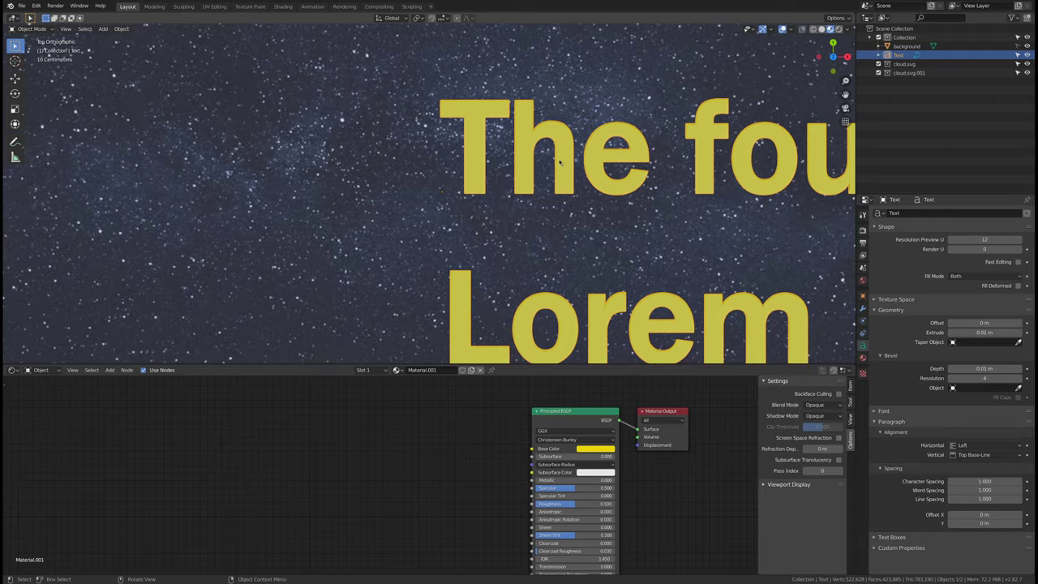
{"action": "key", "text": "s"}
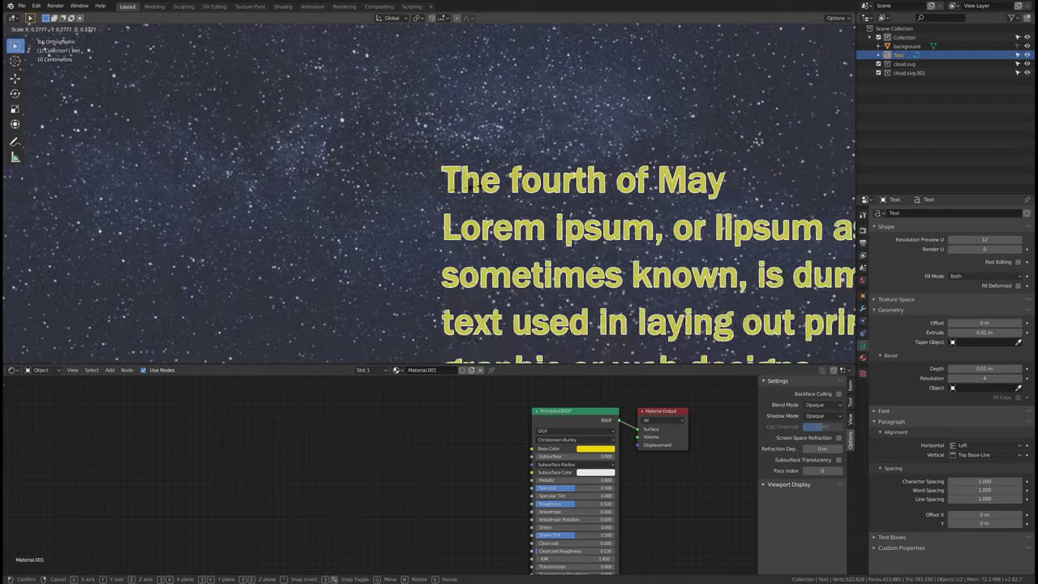
{"action": "left_click", "coordinate": [471, 187]}
{"action": "key", "text": "g"}
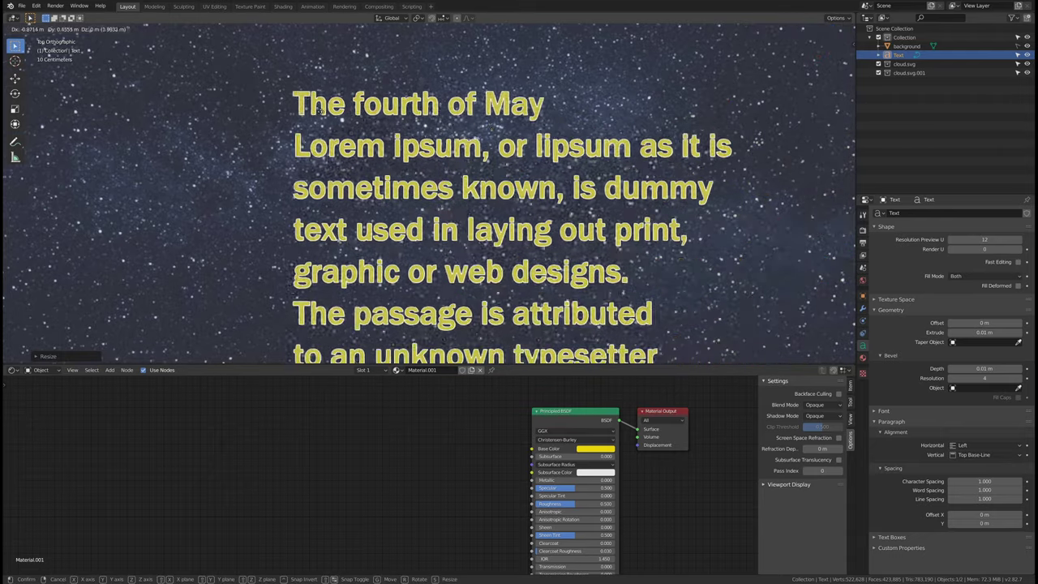
{"action": "left_click", "coordinate": [341, 120]}
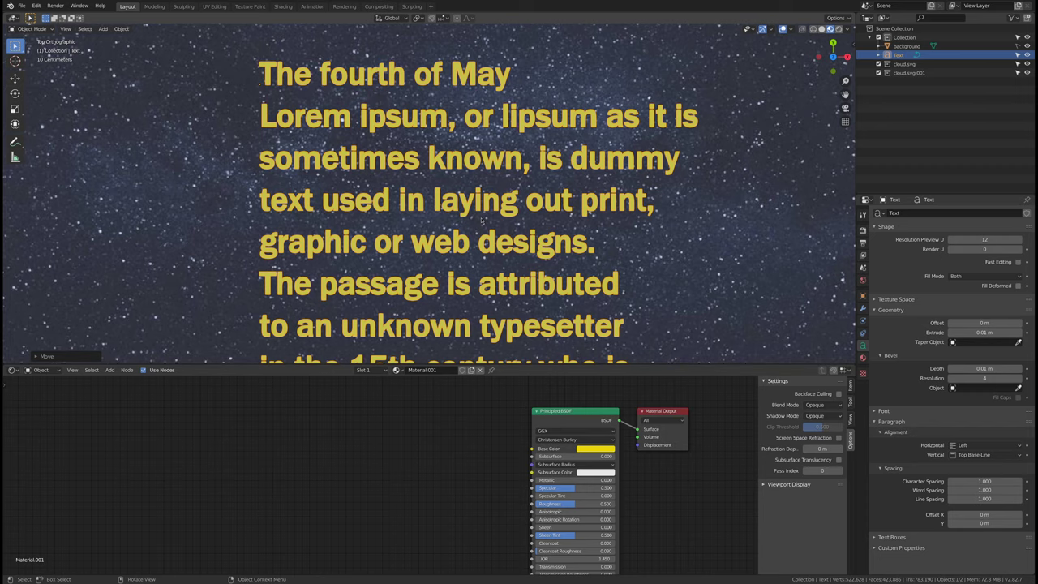
{"action": "key", "text": "r"}
{"action": "key", "text": "x"}
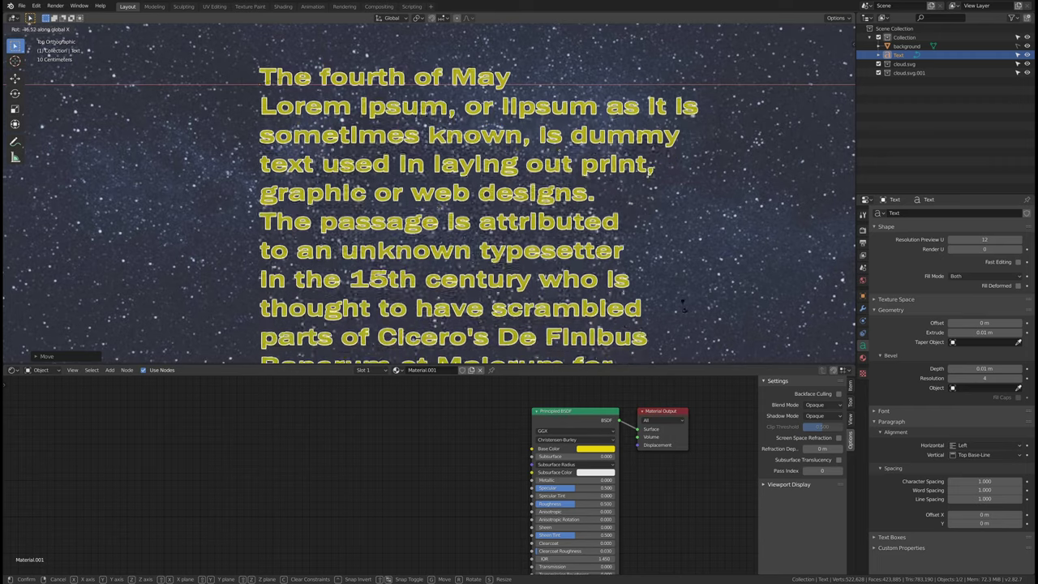
{"action": "right_click", "coordinate": [566, 298]}
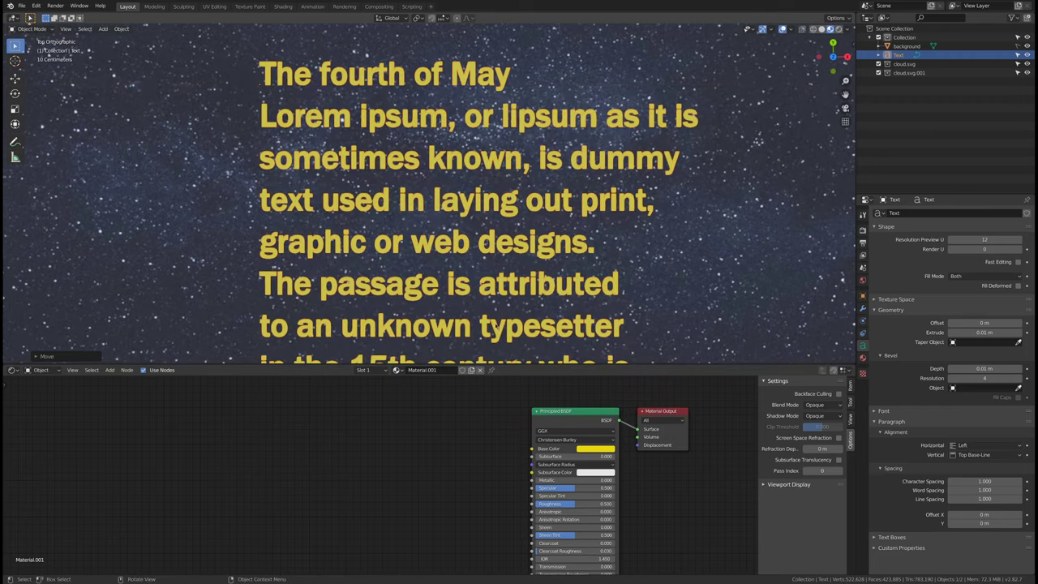
Step: Add a camera to the scene containing the yellow text and starry background
{"action": "scroll", "coordinate": [496, 325], "scroll_direction": "down", "scroll_amount": 5}
{"action": "scroll", "coordinate": [496, 326], "scroll_direction": "up", "scroll_amount": 2}
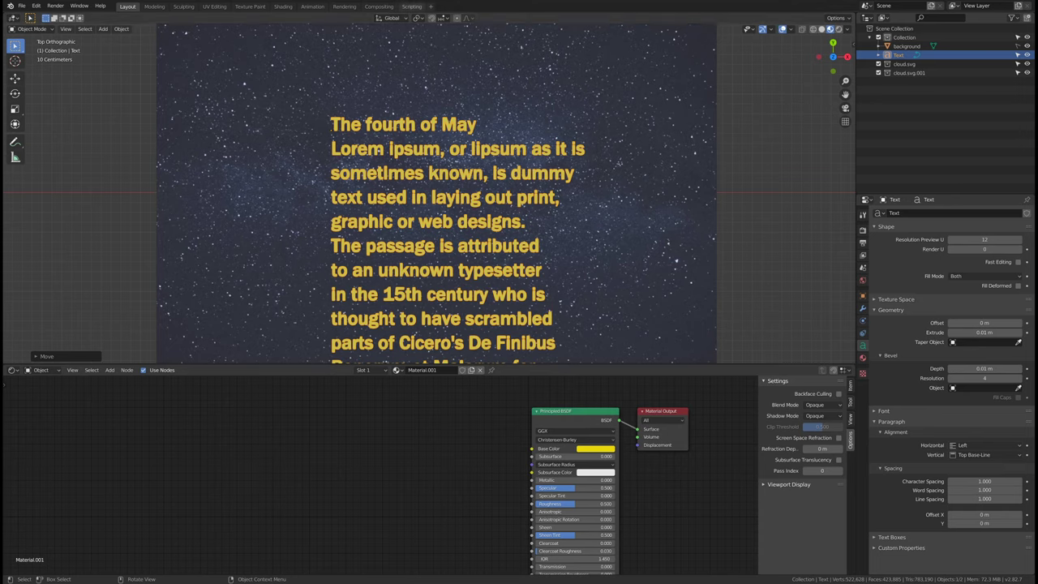
{"action": "left_click", "coordinate": [104, 29]}
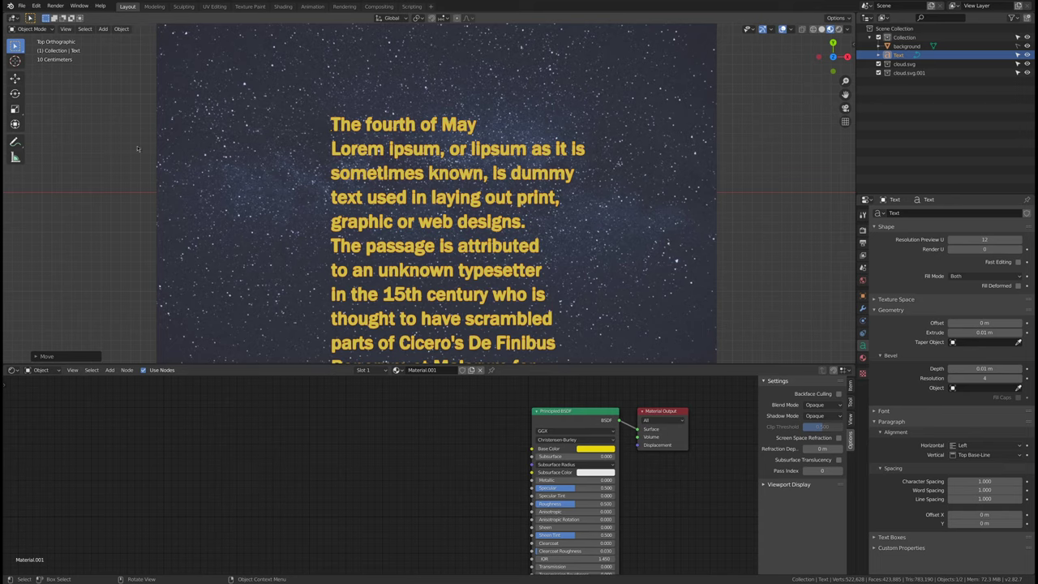
{"action": "left_click", "coordinate": [105, 29]}
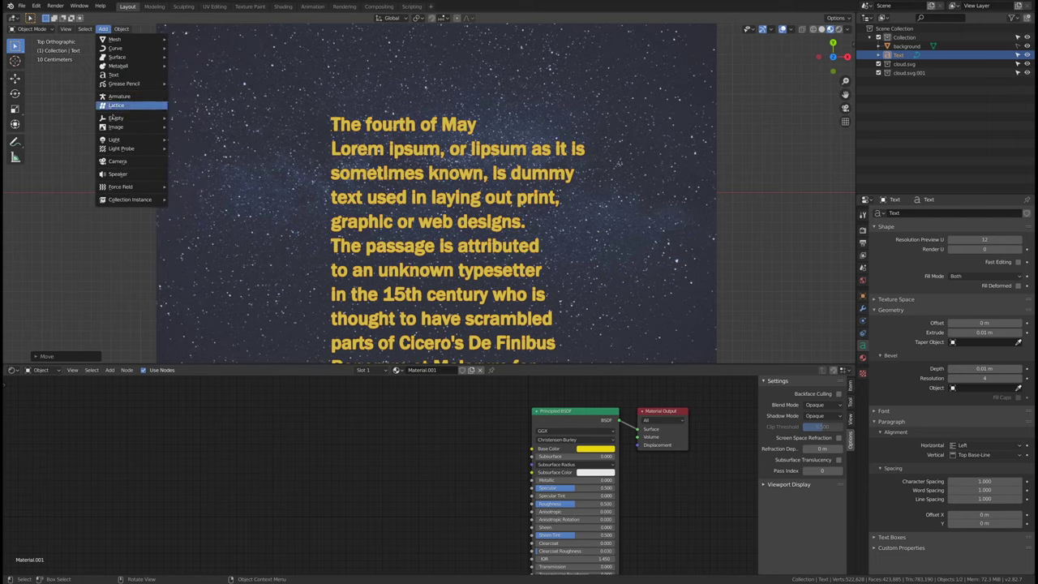
{"action": "left_click", "coordinate": [120, 162]}
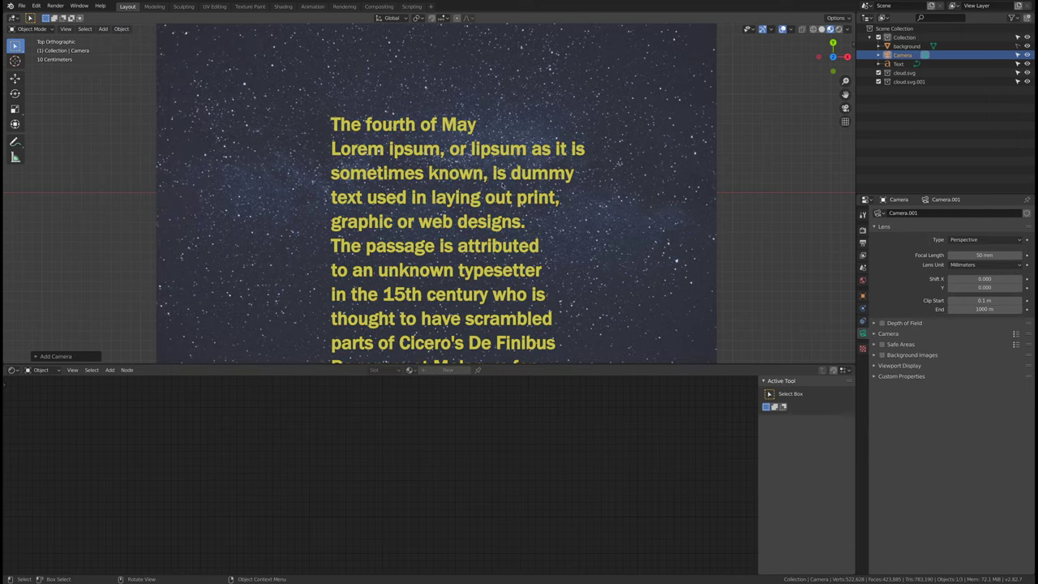
Step: Look through the new camera, lock the camera to the view, and orbit to turn it toward the scene
{"action": "left_click", "coordinate": [845, 108]}
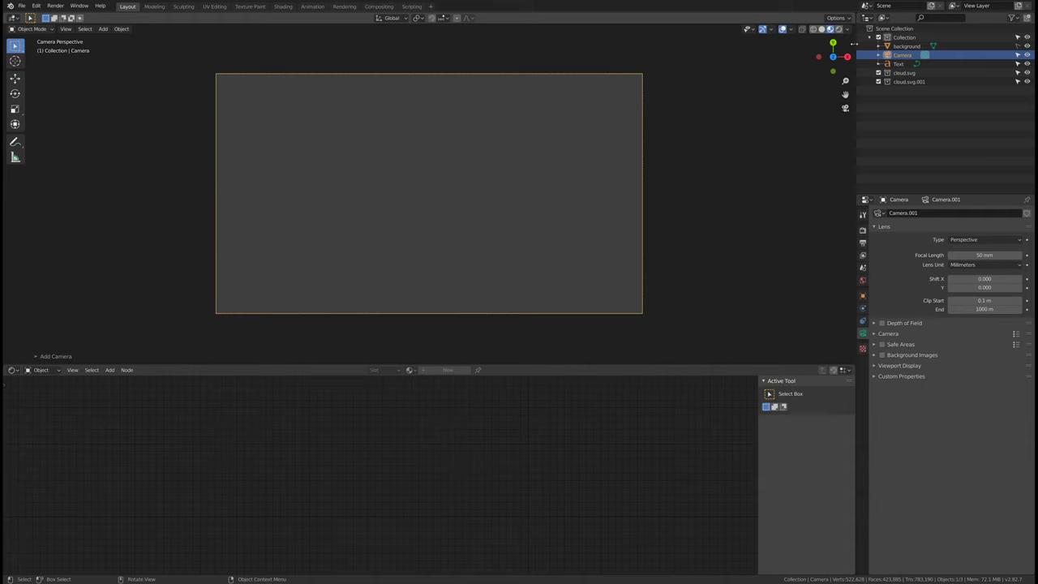
{"action": "left_click", "coordinate": [853, 43]}
{"action": "left_click", "coordinate": [850, 78]}
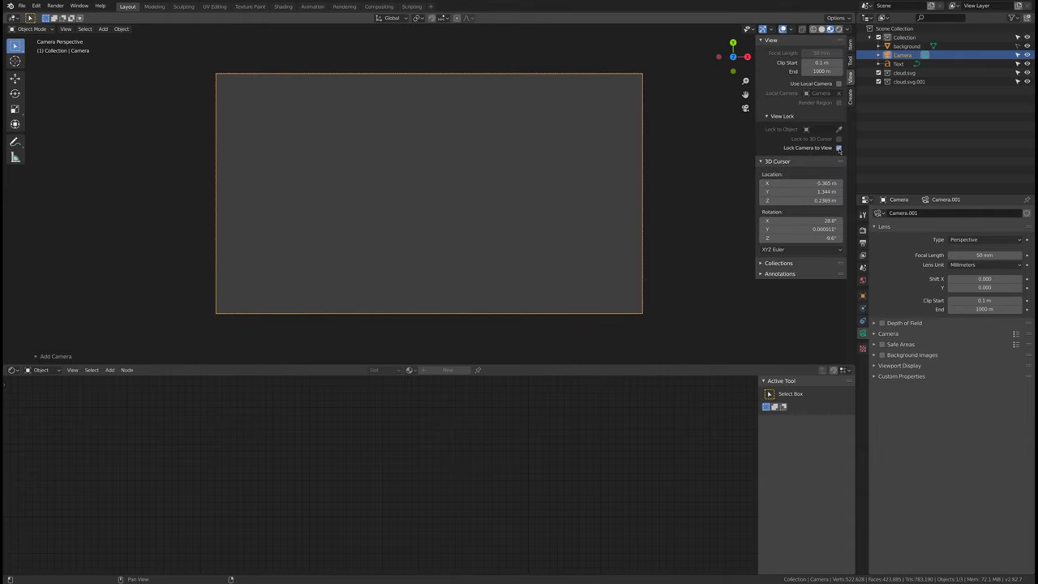
{"action": "middle_click_drag", "start_coordinate": [468, 169], "coordinate": [378, 237]}
{"action": "middle_click_drag", "start_coordinate": [462, 224], "coordinate": [454, 284]}
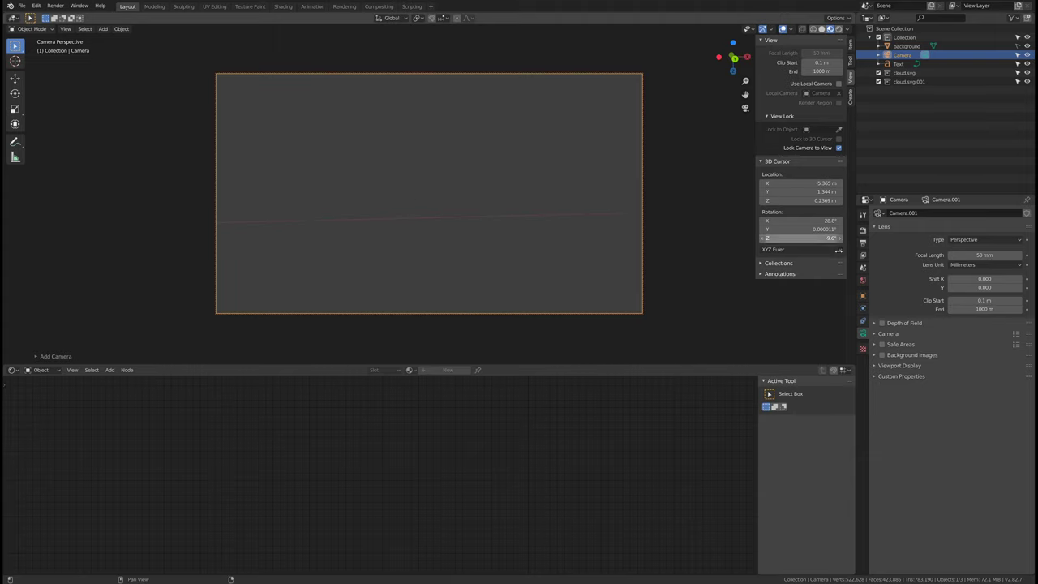
Step: Set the camera's X, Y and Z rotation to 0° in its object transform
{"action": "left_click", "coordinate": [863, 296]}
{"action": "left_click", "coordinate": [991, 268]}
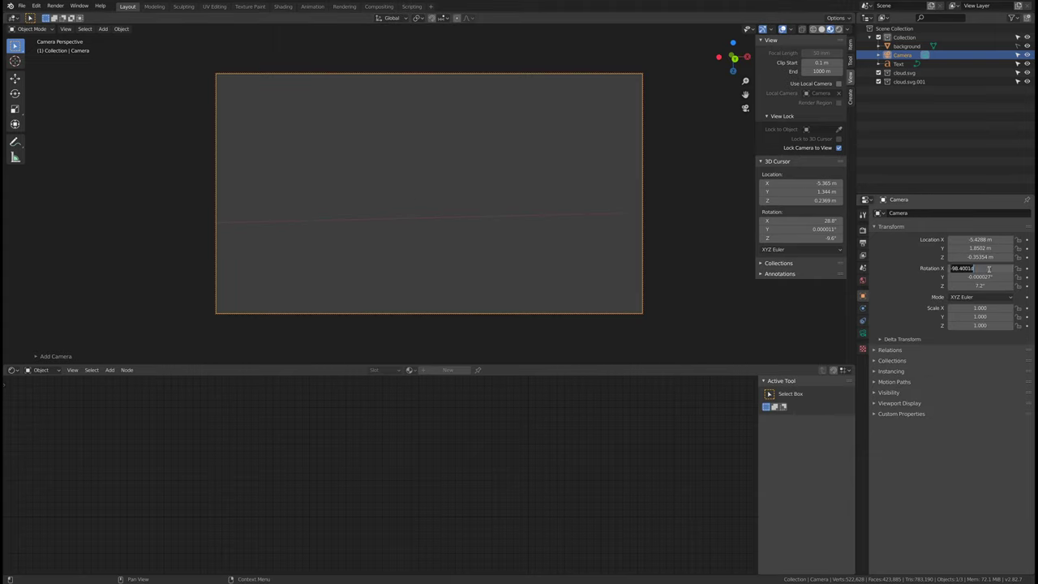
{"action": "key", "text": "Return"}
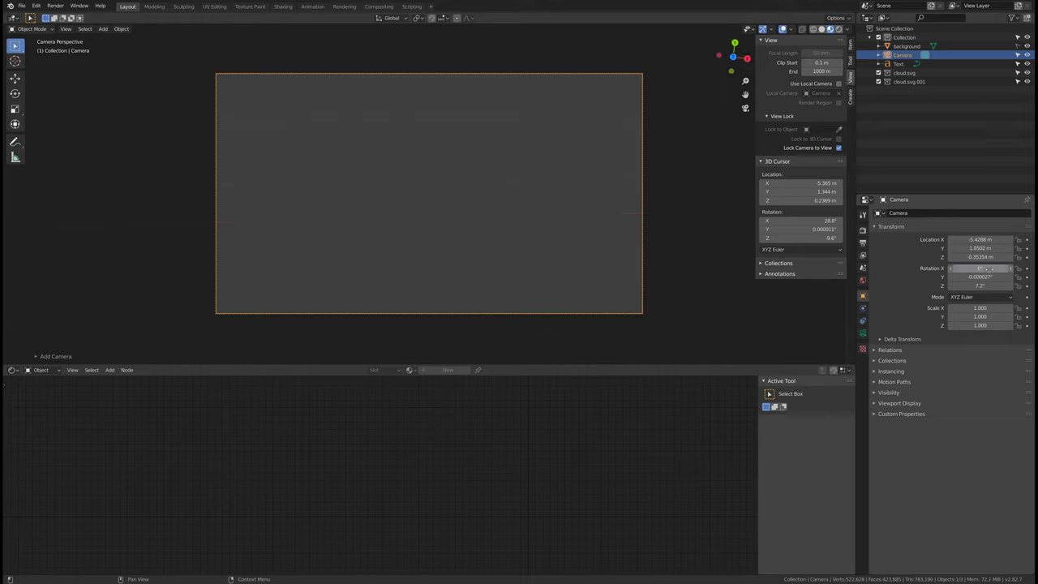
{"action": "left_click", "coordinate": [967, 277]}
{"action": "type", "text": "0"}
{"action": "key", "text": "Tab"}
{"action": "type", "text": "0"}
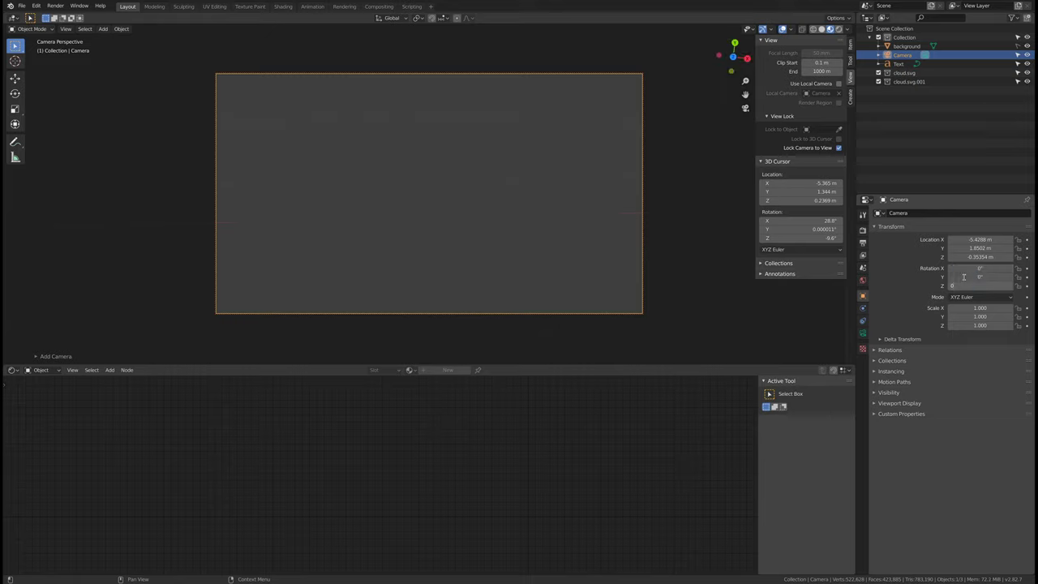
{"action": "key", "text": "Return"}
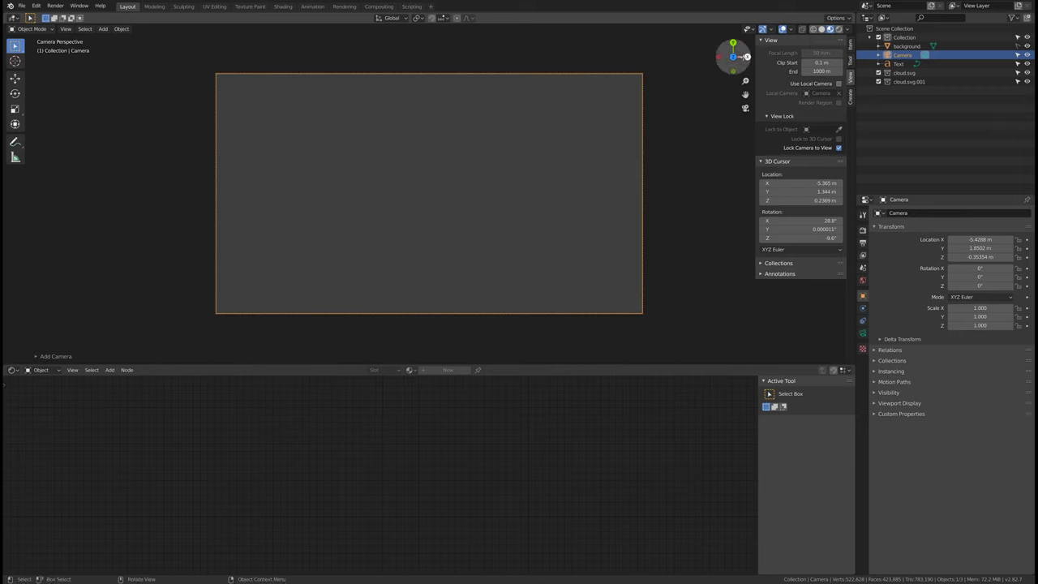
Step: Leave the camera view and move the camera along the X axis to the text and background
{"action": "left_click", "coordinate": [745, 107]}
{"action": "middle_click_drag", "start_coordinate": [484, 176], "coordinate": [498, 160]}
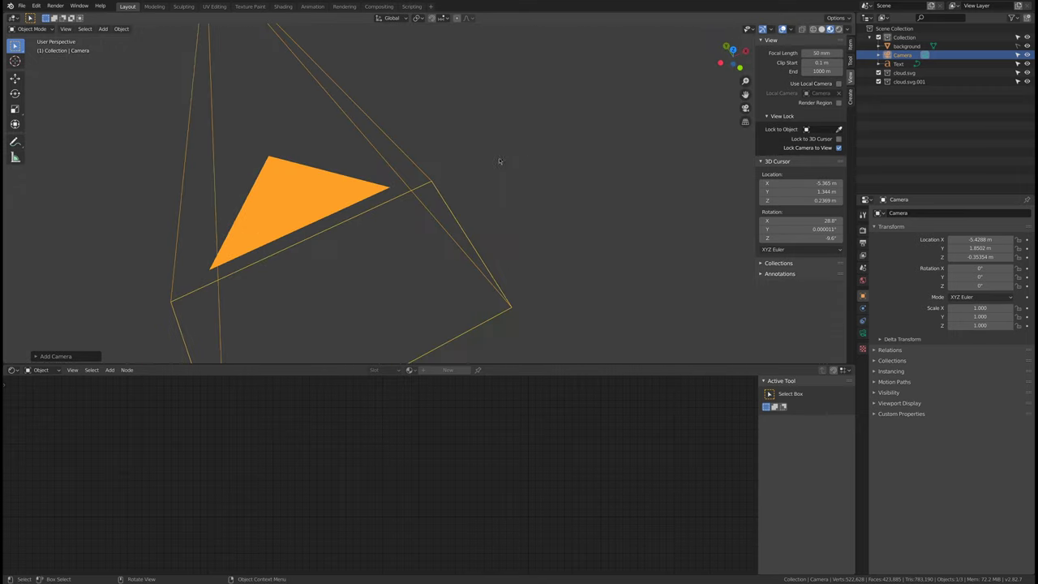
{"action": "scroll", "coordinate": [468, 157], "scroll_direction": "down", "scroll_amount": 8}
{"action": "middle_click_drag", "start_coordinate": [455, 232], "coordinate": [432, 217]}
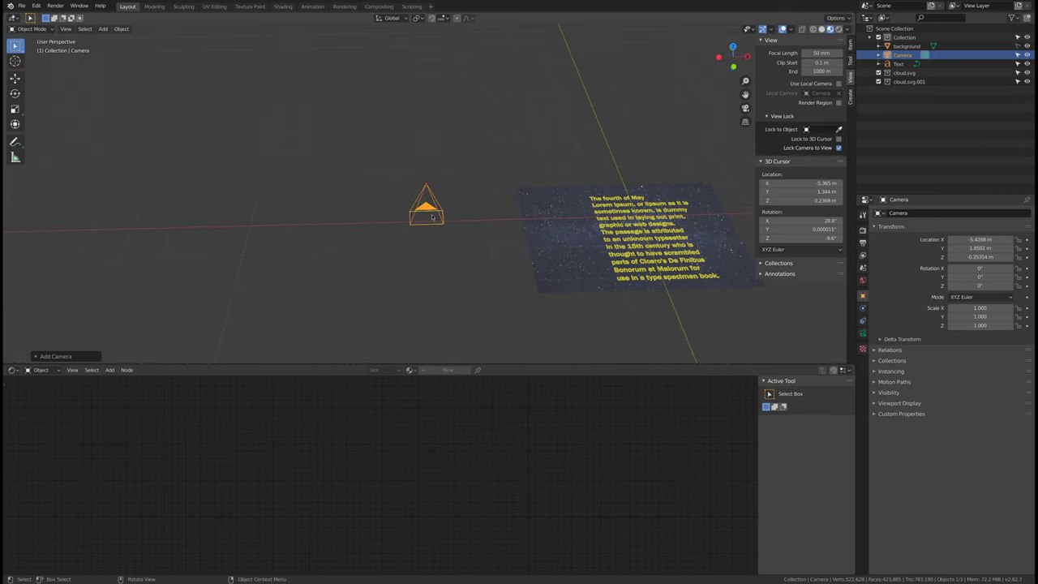
{"action": "key", "text": "g"}
{"action": "left_click", "coordinate": [626, 183]}
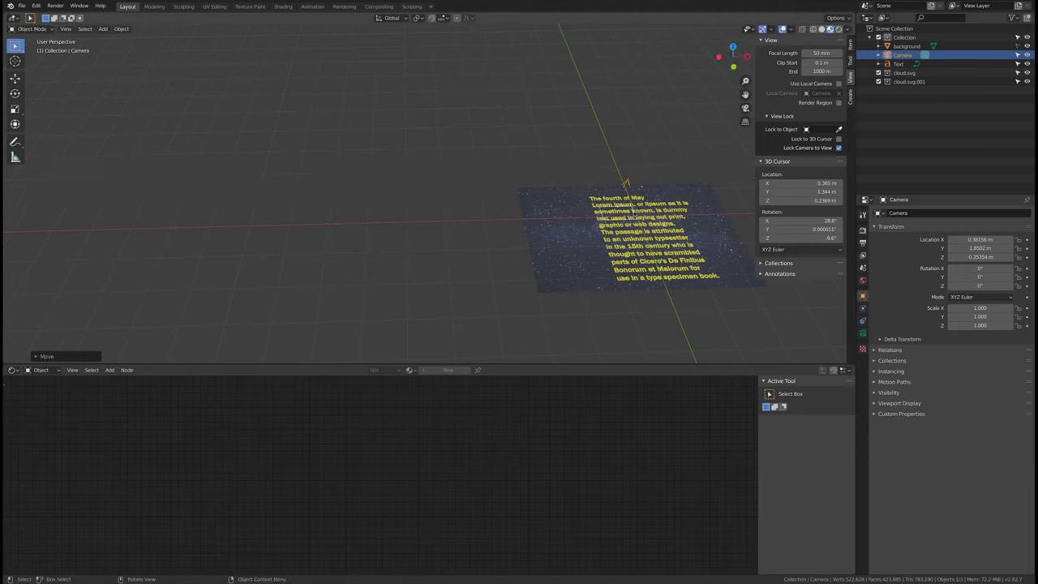
Step: Set the camera's X and Y location to 0 m and raise its Z location to about 2.73 m
{"action": "left_click", "coordinate": [977, 240]}
{"action": "type", "text": "0"}
{"action": "key", "text": "Return"}
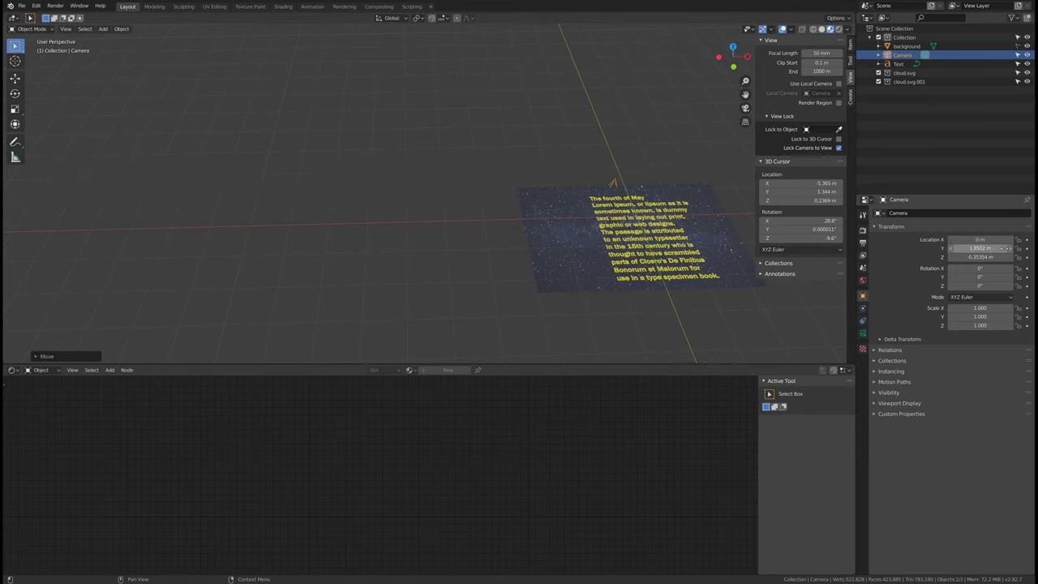
{"action": "left_click", "coordinate": [981, 248]}
{"action": "type", "text": "0"}
{"action": "key", "text": "Return"}
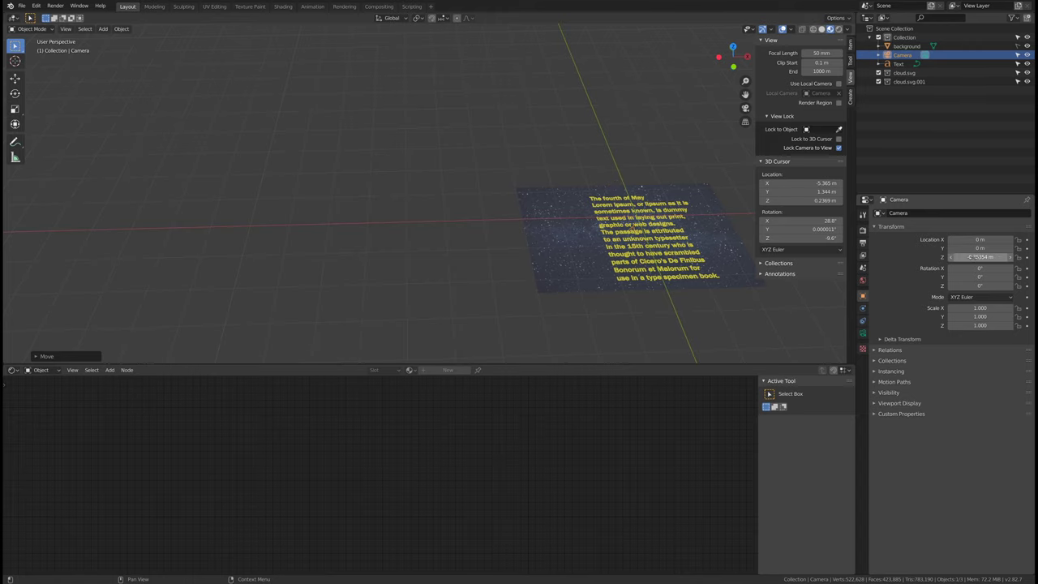
{"action": "left_click_drag", "start_coordinate": [971, 257], "coordinate": [1034, 258]}
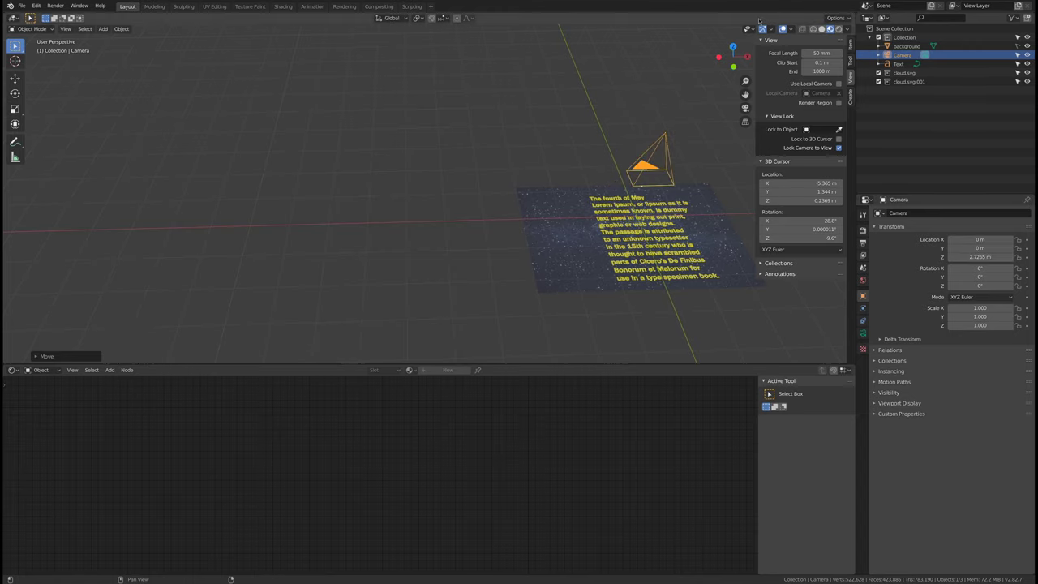
Step: Frame the starry background through the camera from a height of about 7.2 m, and unlock the camera from the view
{"action": "left_click", "coordinate": [745, 108]}
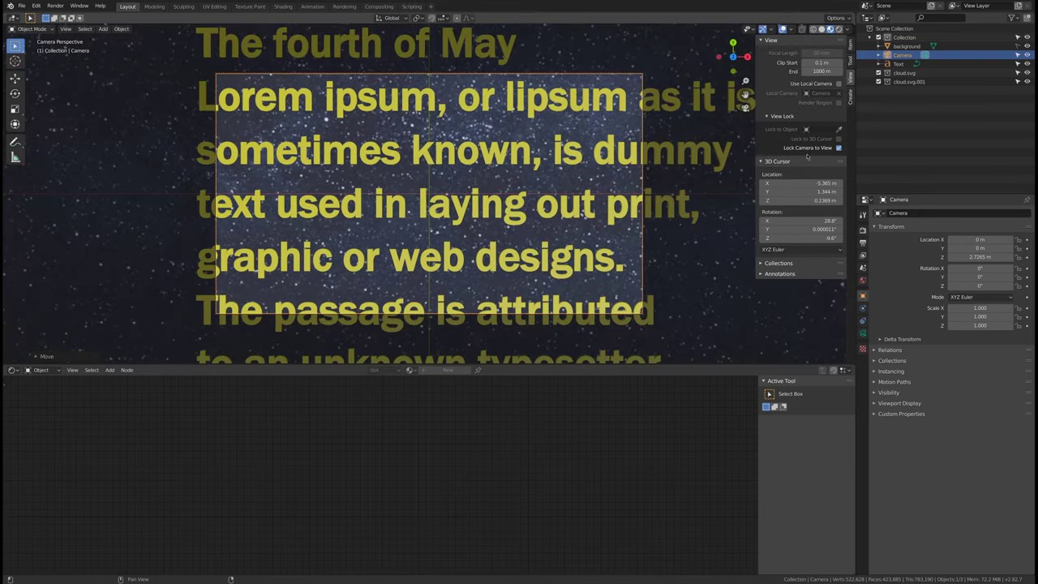
{"action": "scroll", "coordinate": [529, 199], "scroll_direction": "down", "scroll_amount": 8}
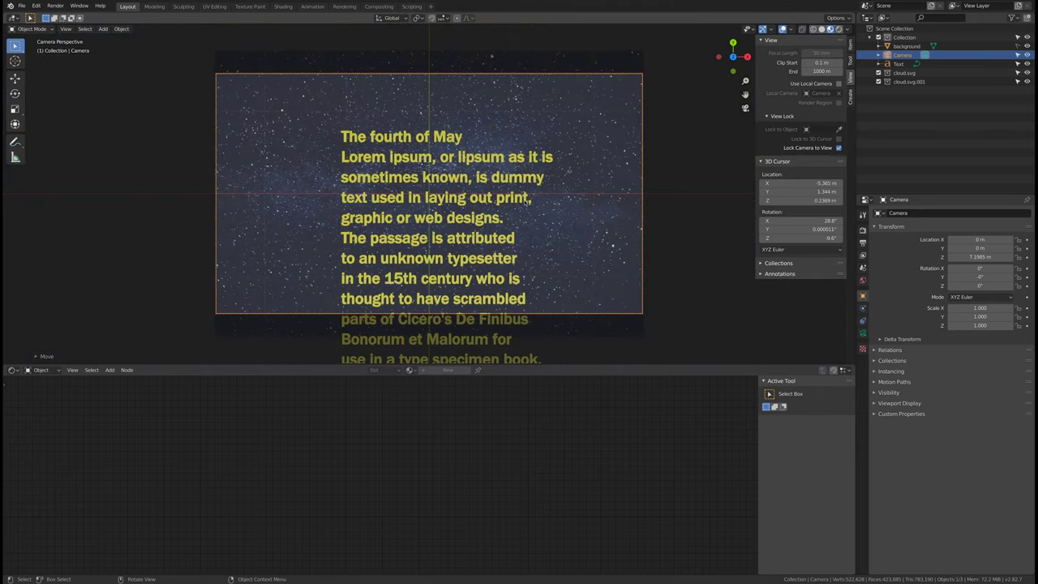
{"action": "scroll", "coordinate": [525, 201], "scroll_direction": "up", "scroll_amount": 1}
{"action": "mouse_move", "coordinate": [519, 208]}
{"action": "middle_mouse_down", "text": "shift"}
{"action": "mouse_move", "coordinate": [516, 181]}
{"action": "mouse_move", "coordinate": [536, 197]}
{"action": "middle_mouse_up", "text": "shift"}
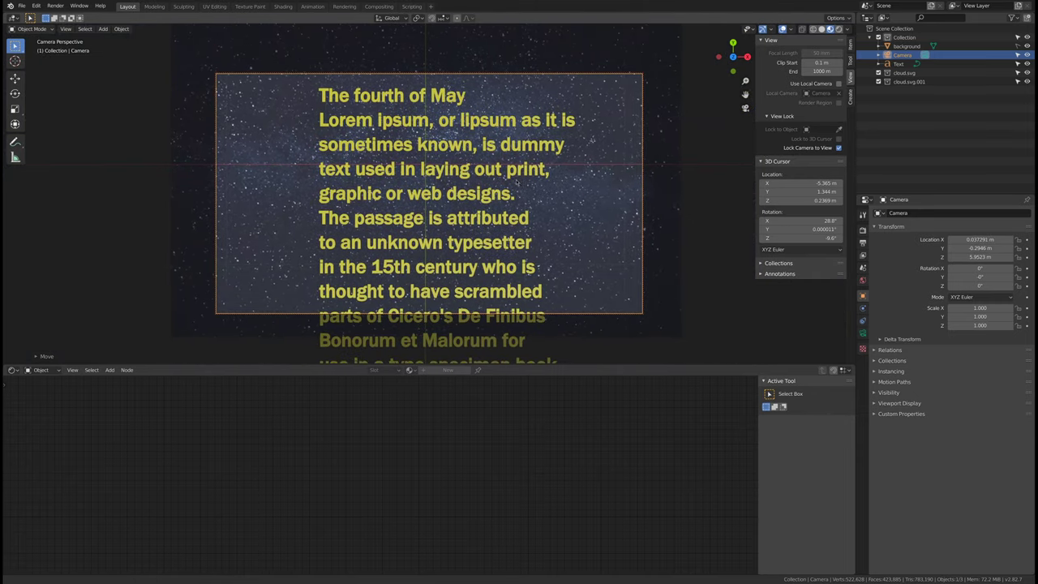
{"action": "scroll", "coordinate": [517, 184], "scroll_direction": "down", "scroll_amount": 3}
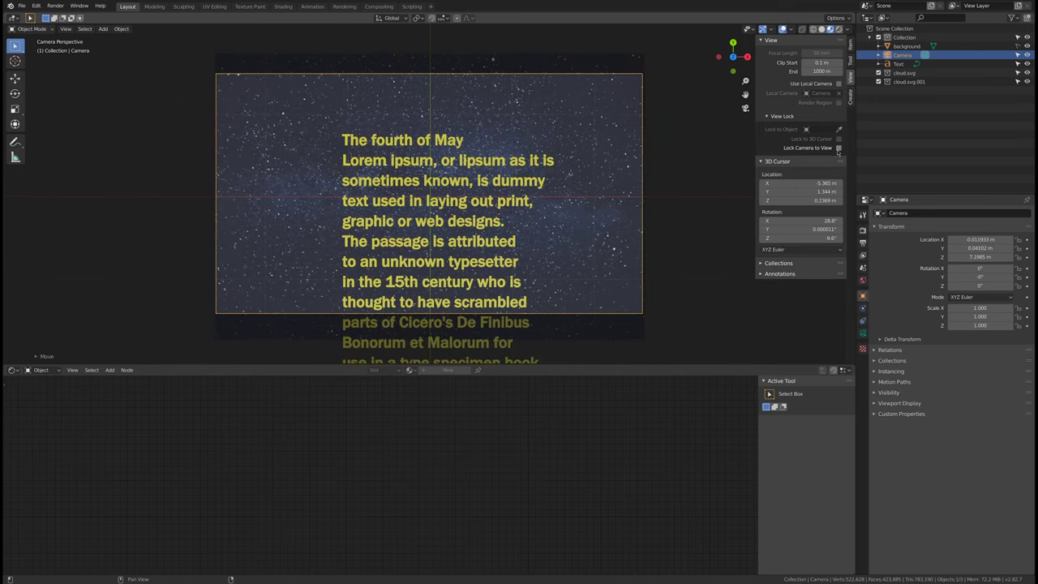
{"action": "left_click", "coordinate": [839, 148]}
Step: Enlarge the 3D viewport by shrinking the node editor below it, and fit the camera frame to the viewport
{"action": "scroll", "coordinate": [429, 193], "scroll_direction": "up", "scroll_amount": 1}
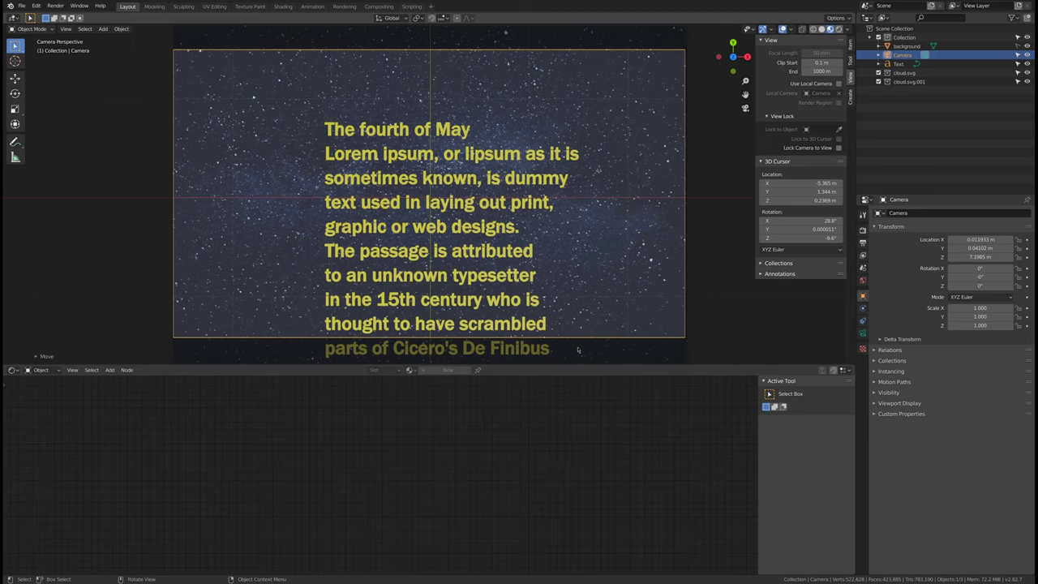
{"action": "left_click_drag", "start_coordinate": [577, 365], "coordinate": [563, 492]}
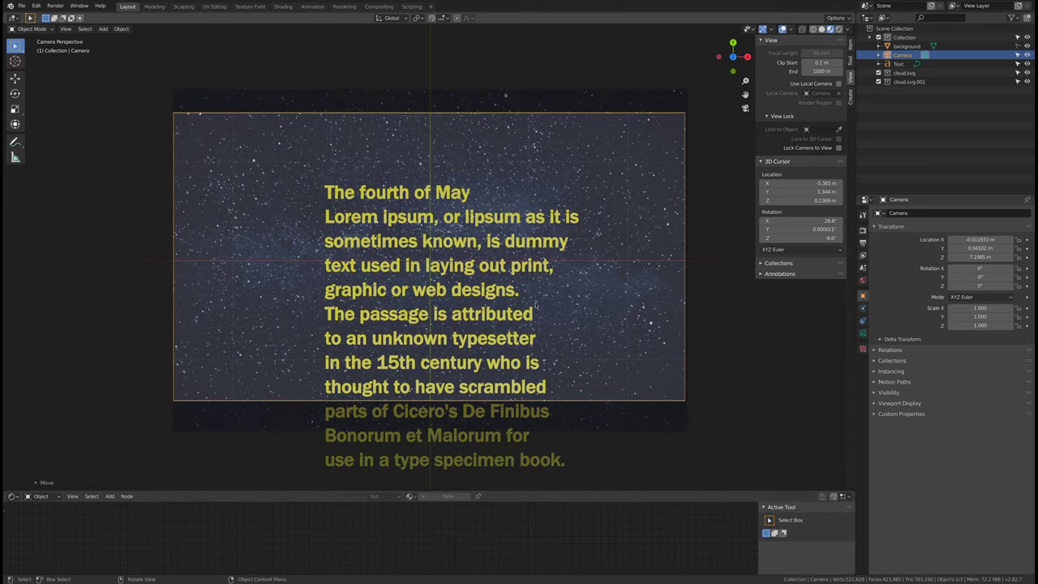
{"action": "key", "text": "Home"}
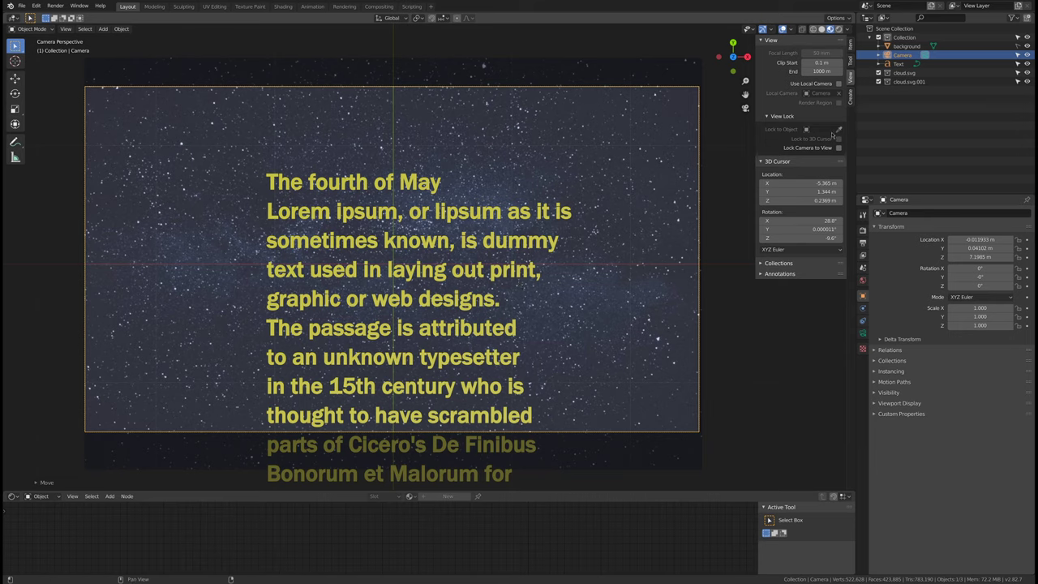
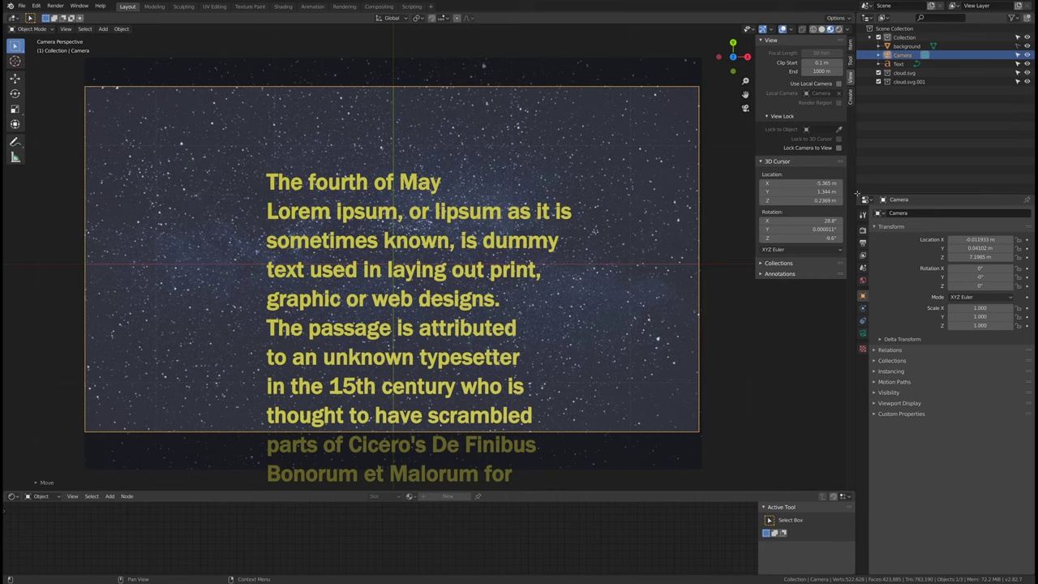
Step: Split the Properties editor horizontally and turn its lower half into a second 3D viewport
{"action": "left_click_drag", "start_coordinate": [859, 192], "coordinate": [891, 300]}
{"action": "mouse_move", "coordinate": [939, 196]}
{"action": "left_mouse_down"}
{"action": "mouse_move", "coordinate": [952, 150]}
{"action": "mouse_move", "coordinate": [658, 338]}
{"action": "left_mouse_up"}
{"action": "left_click_drag", "start_coordinate": [1032, 573], "coordinate": [956, 392]}
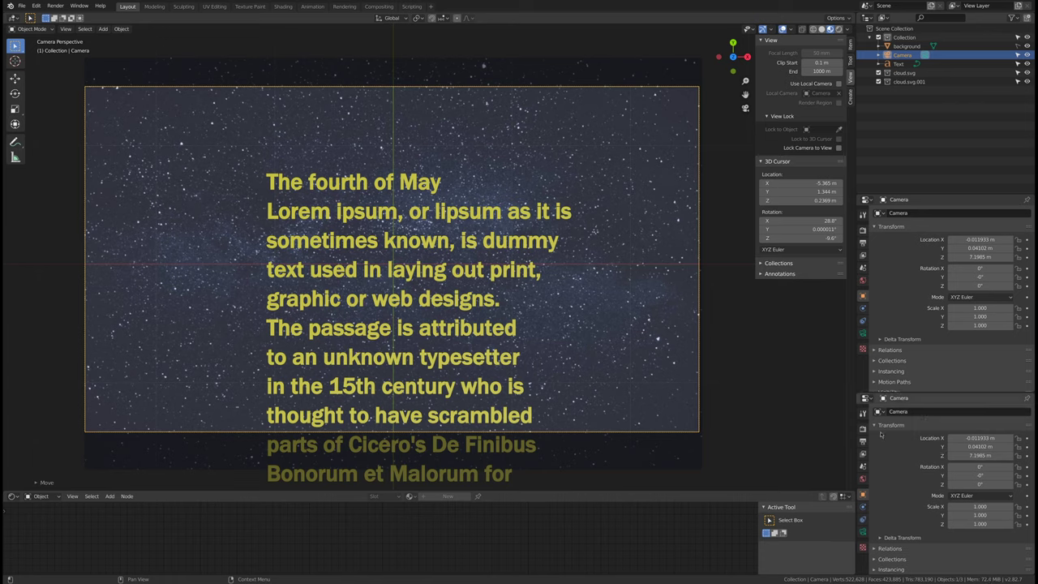
{"action": "left_click", "coordinate": [865, 398]}
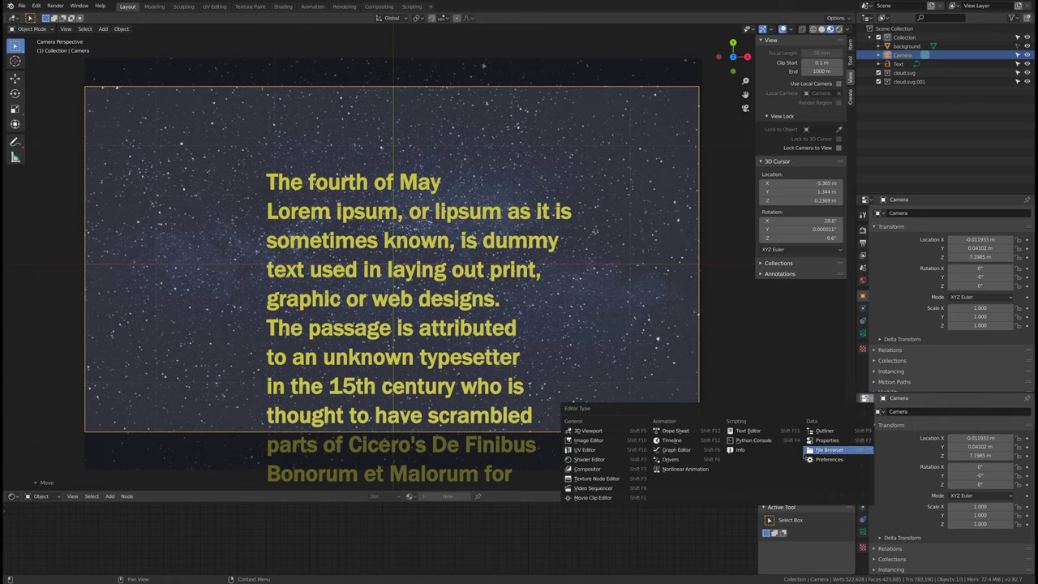
{"action": "left_click", "coordinate": [598, 431]}
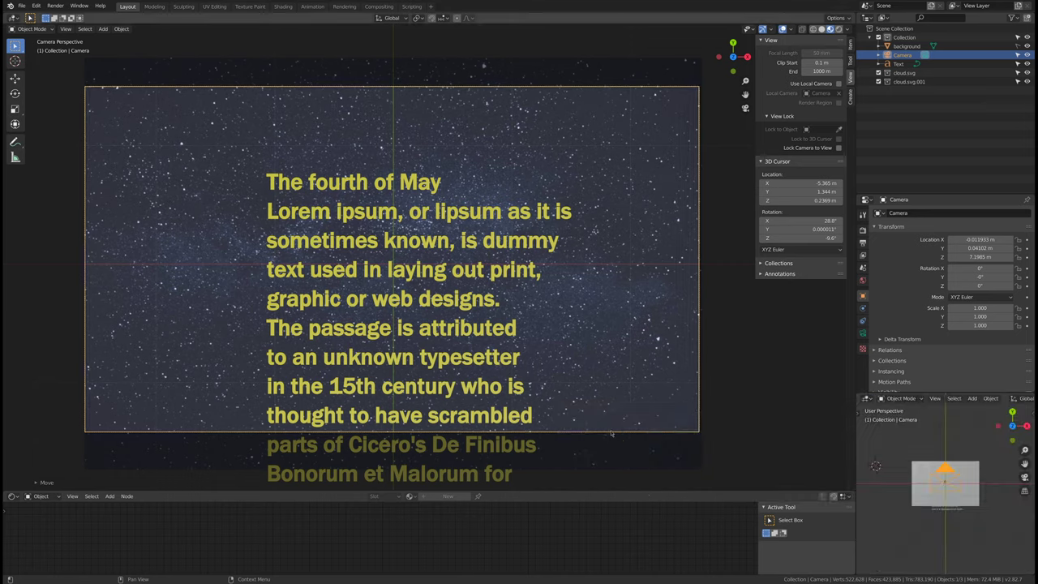
Step: Show the camera view in the small viewport and compare Material Preview with Rendered shading, leaving it on Rendered
{"action": "left_click", "coordinate": [1023, 485]}
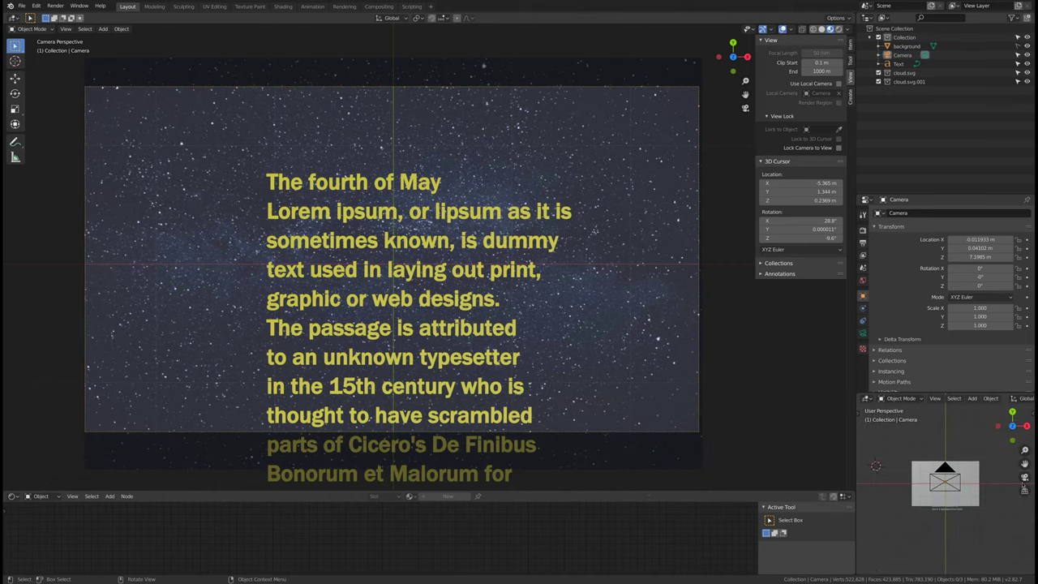
{"action": "left_click", "coordinate": [1023, 478]}
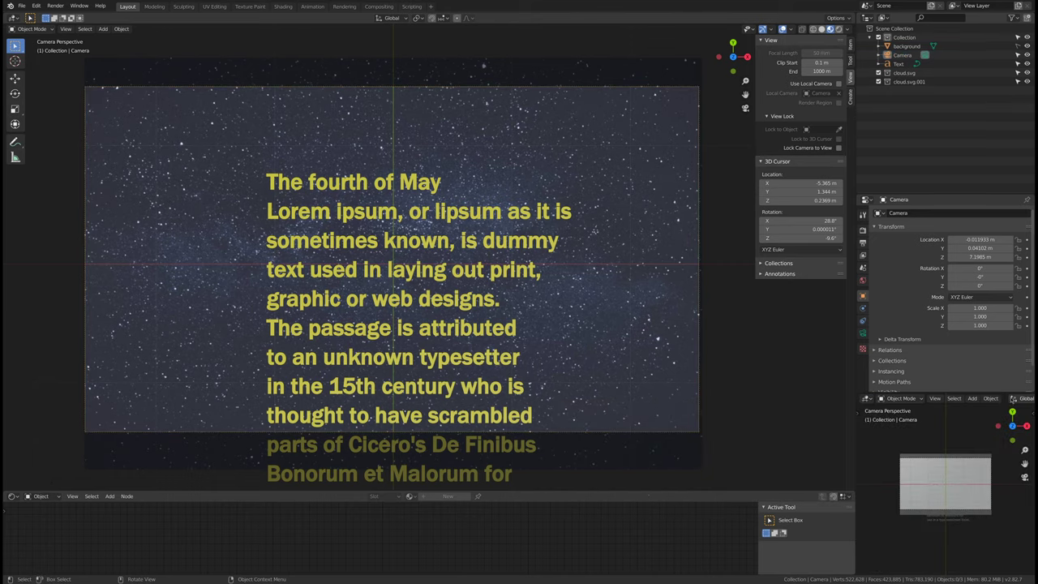
{"action": "scroll", "coordinate": [1012, 399], "scroll_direction": "down", "scroll_amount": 2}
{"action": "scroll", "coordinate": [1011, 398], "scroll_direction": "down", "scroll_amount": 3}
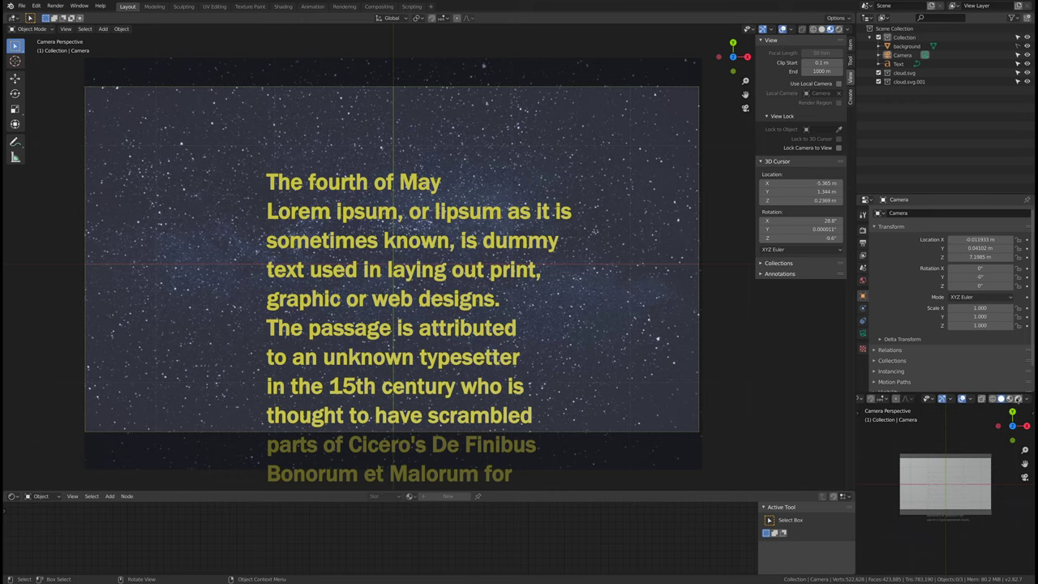
{"action": "left_click", "coordinate": [1018, 398]}
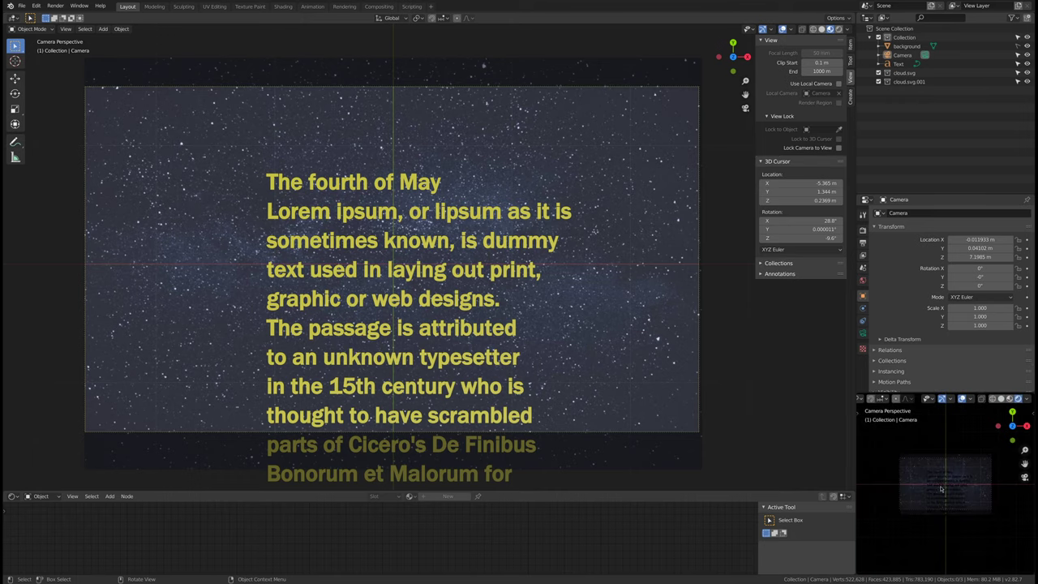
{"action": "scroll", "coordinate": [952, 483], "scroll_direction": "up", "scroll_amount": 3}
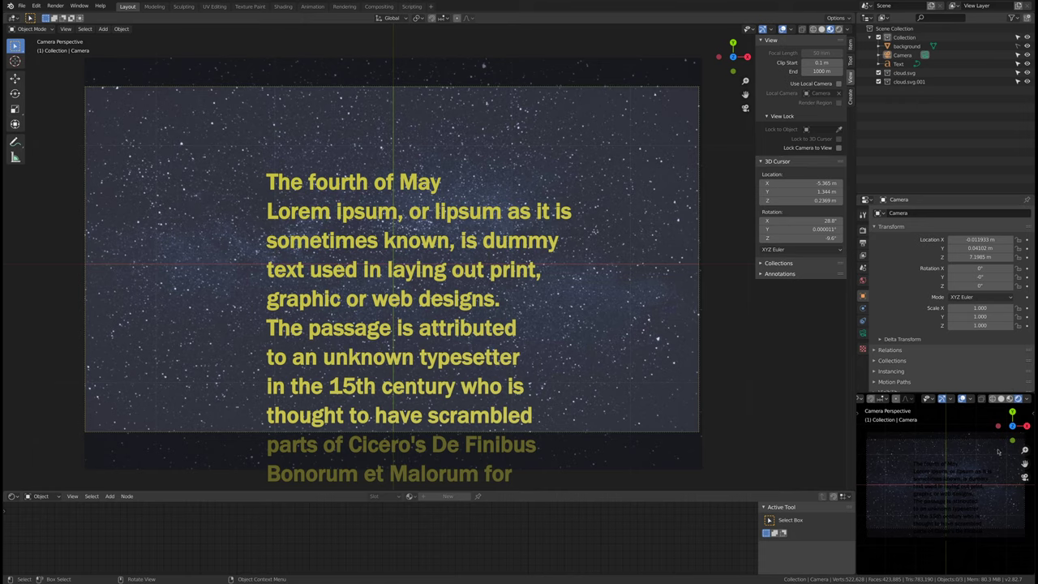
{"action": "left_click", "coordinate": [1010, 399]}
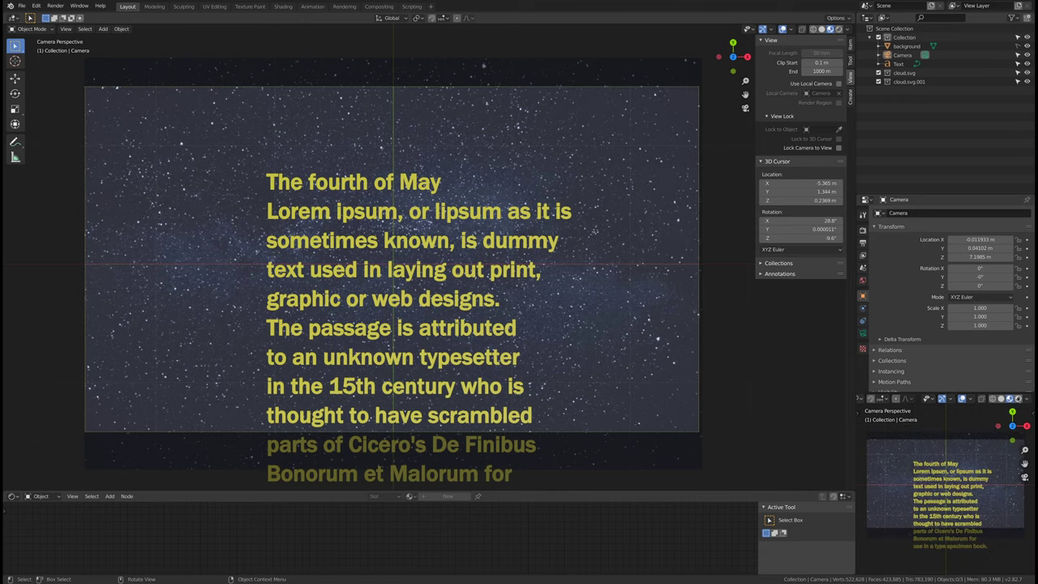
{"action": "left_click", "coordinate": [1018, 398]}
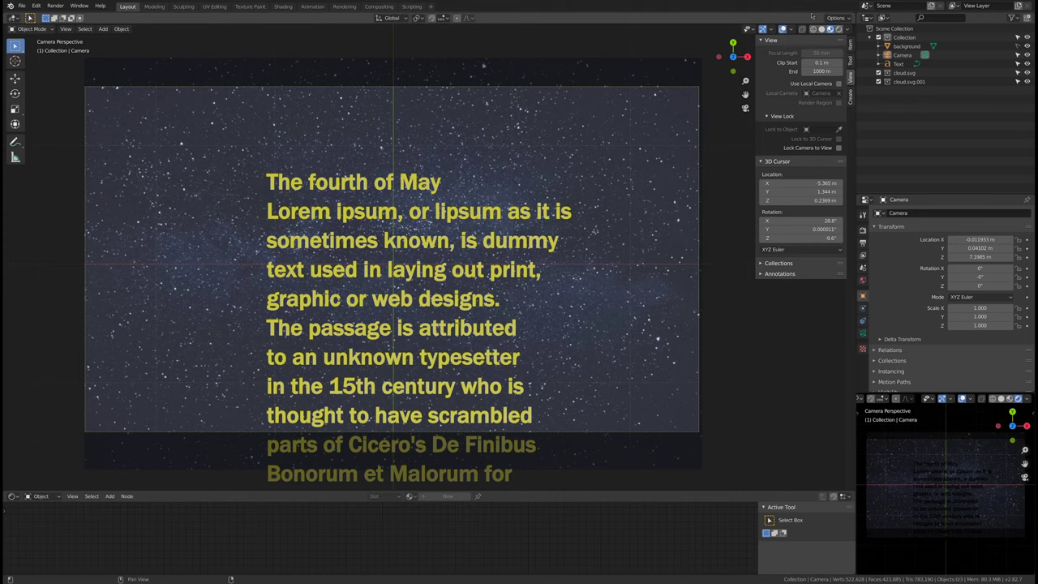
Step: Switch the main viewport to Rendered shading and enlarge the node editor showing the text's material
{"action": "left_click", "coordinate": [839, 30]}
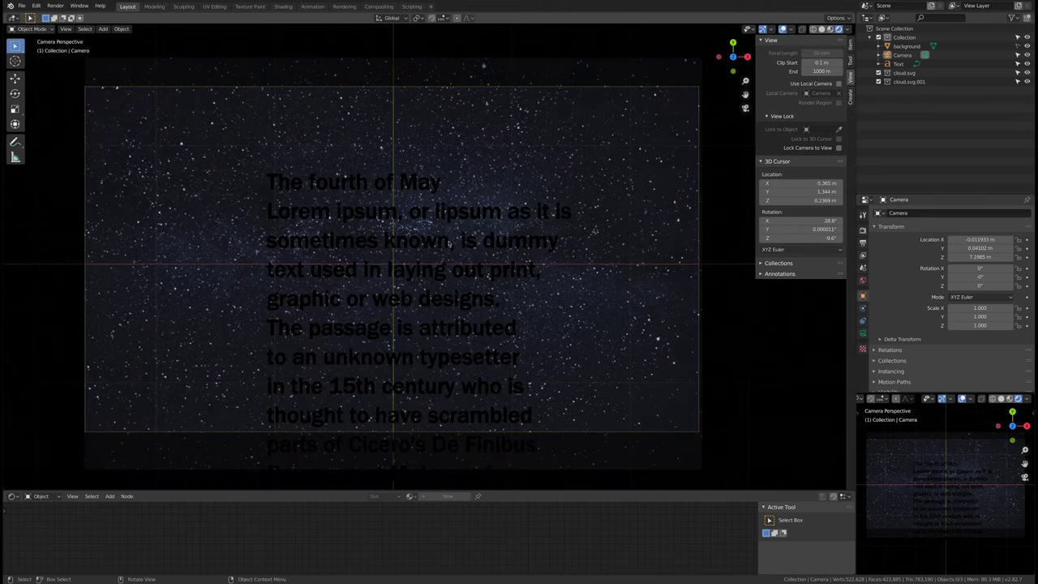
{"action": "left_click", "coordinate": [440, 241]}
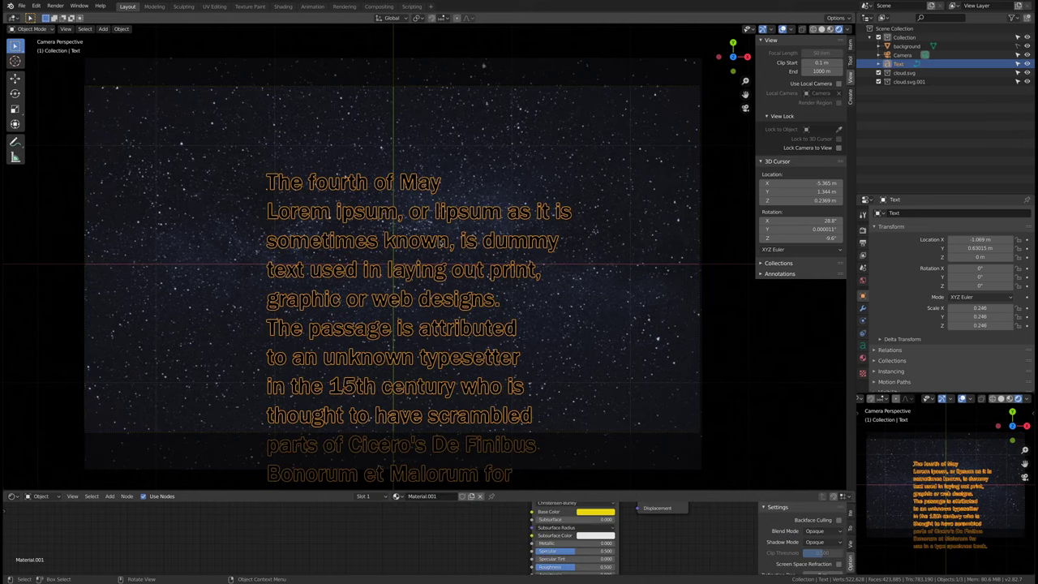
{"action": "scroll", "coordinate": [684, 545], "scroll_direction": "down", "scroll_amount": 4}
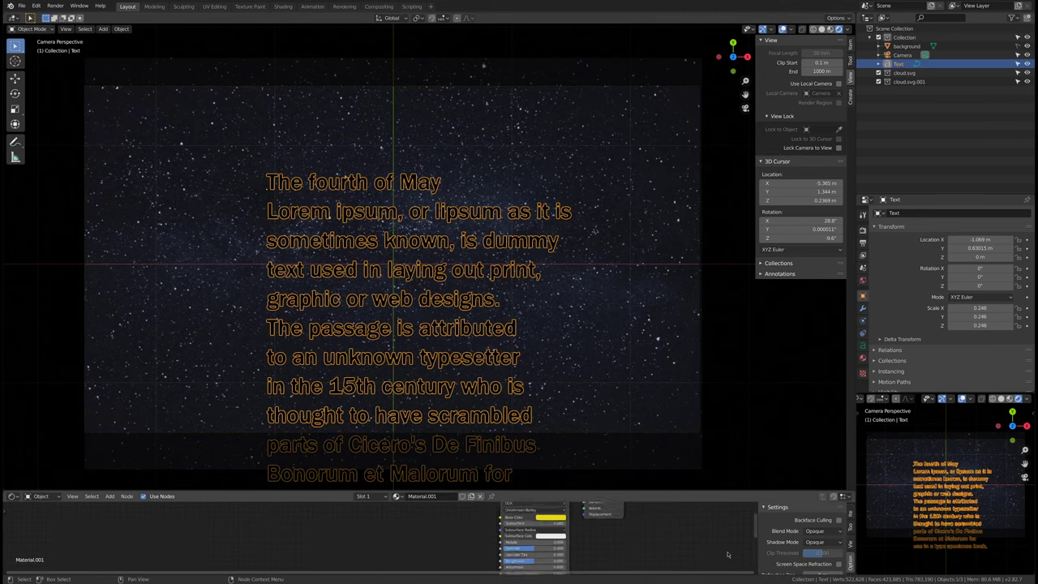
{"action": "scroll", "coordinate": [626, 545], "scroll_direction": "up", "scroll_amount": 2}
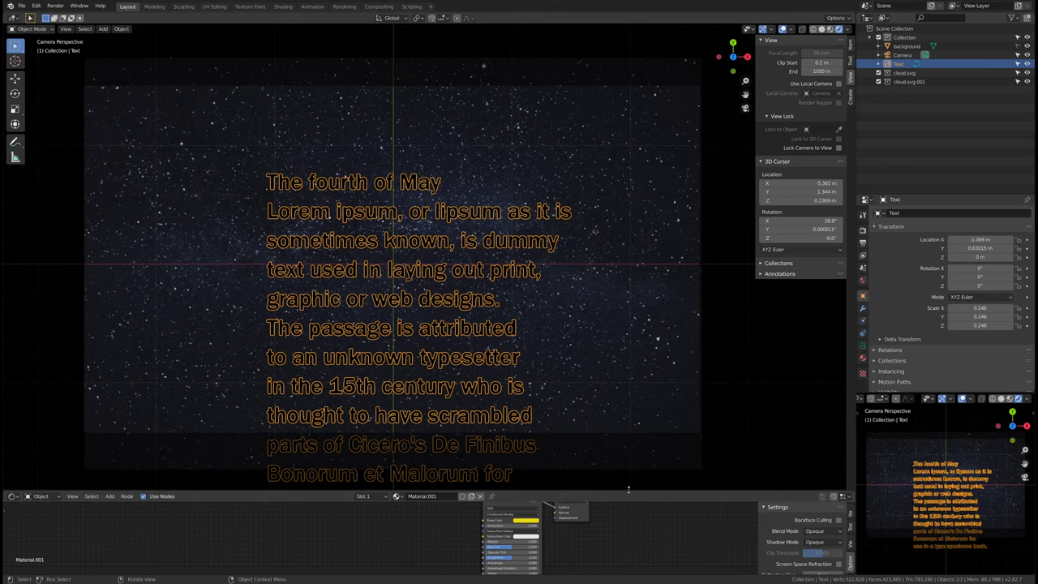
{"action": "left_click_drag", "start_coordinate": [629, 491], "coordinate": [629, 362]}
Step: Leave the camera view in the main viewport, view the scene at an angle and select the text
{"action": "left_click", "coordinate": [919, 450]}
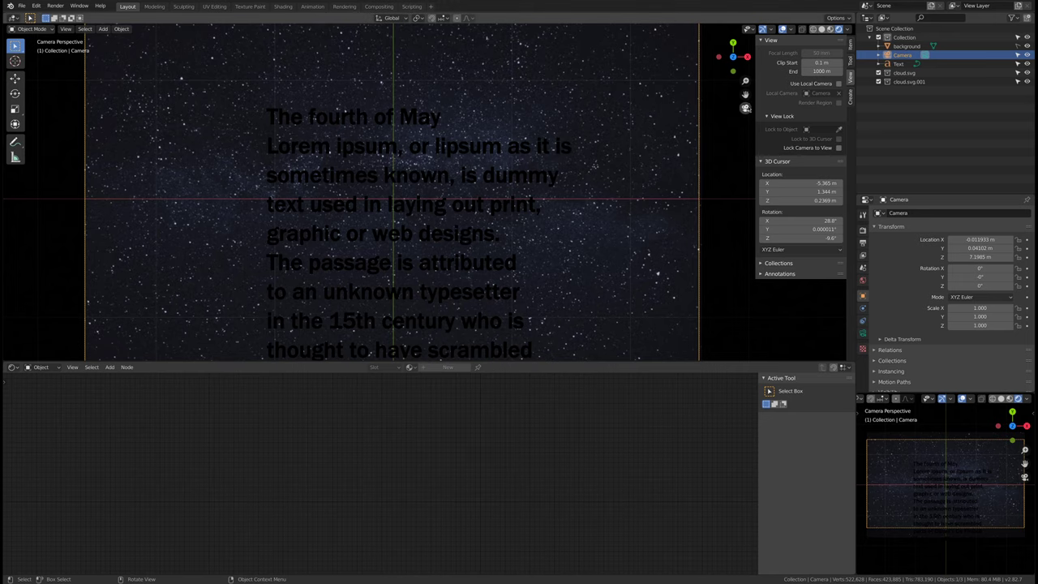
{"action": "left_click", "coordinate": [746, 108]}
{"action": "mouse_move", "coordinate": [506, 232]}
{"action": "middle_mouse_down"}
{"action": "mouse_move", "coordinate": [563, 202]}
{"action": "mouse_move", "coordinate": [523, 227]}
{"action": "middle_mouse_up"}
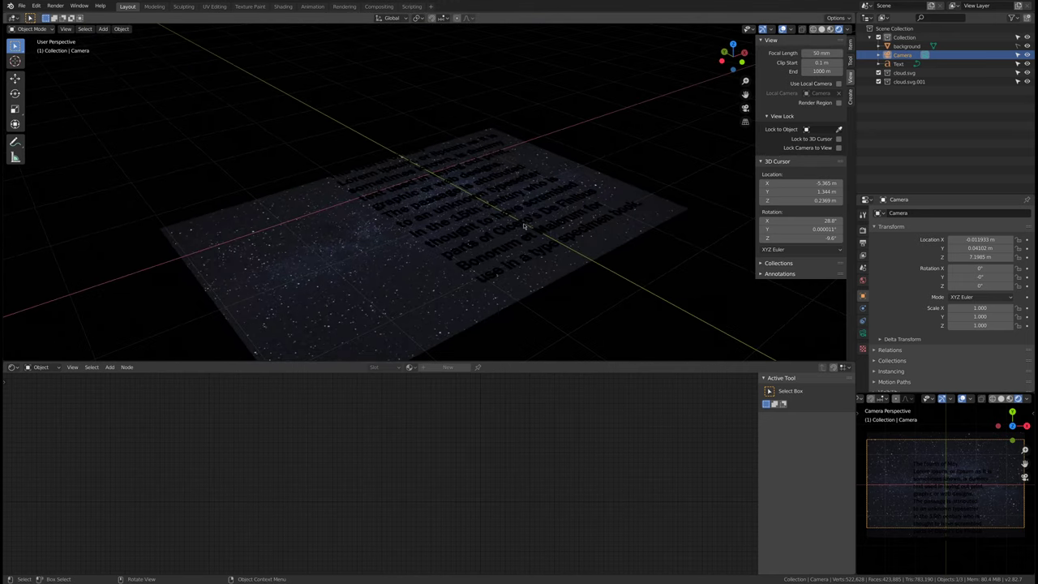
{"action": "left_click", "coordinate": [523, 227]}
{"action": "scroll", "coordinate": [546, 333], "scroll_direction": "up", "scroll_amount": 4}
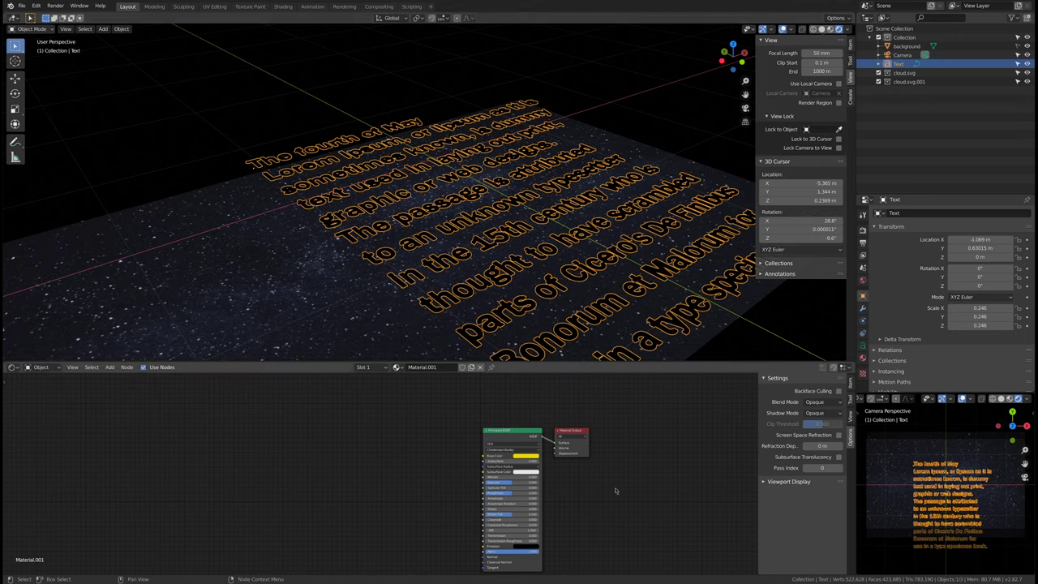
{"action": "left_click", "coordinate": [300, 259]}
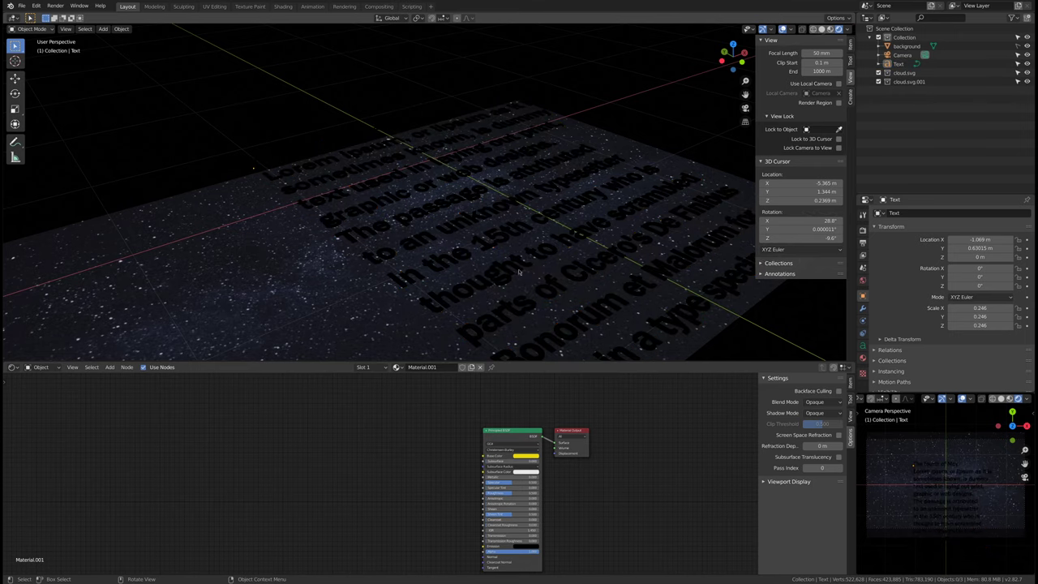
{"action": "left_click", "coordinate": [455, 293]}
Step: Make the text material emissive by sampling its yellow Base Color into the Emission color
{"action": "scroll", "coordinate": [632, 487], "scroll_direction": "up", "scroll_amount": 3}
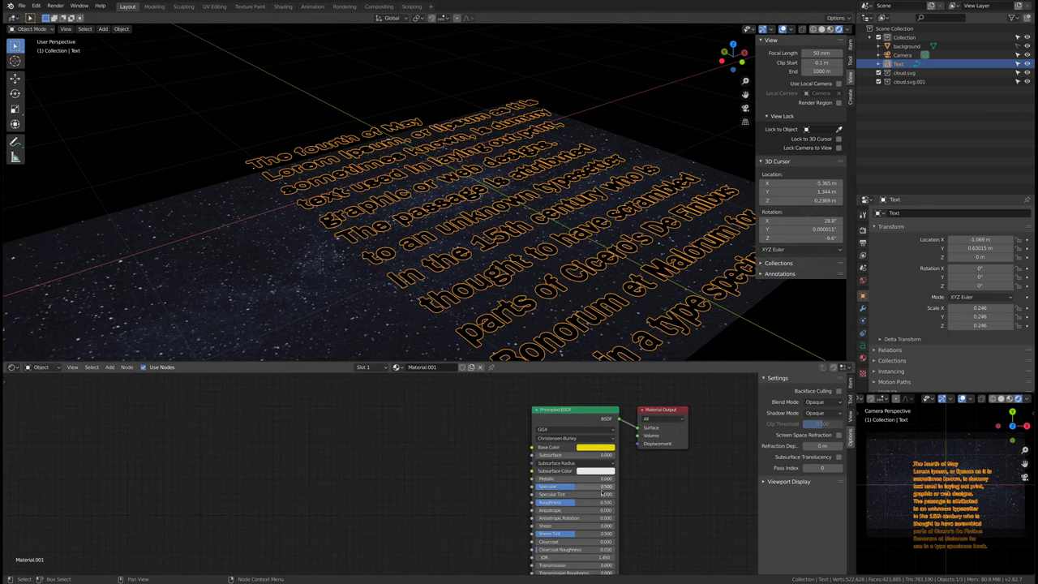
{"action": "middle_click_drag", "start_coordinate": [632, 487], "coordinate": [578, 459]}
{"action": "scroll", "coordinate": [579, 459], "scroll_direction": "up", "scroll_amount": 1}
{"action": "middle_click_drag", "start_coordinate": [664, 426], "coordinate": [652, 439]}
{"action": "left_click", "coordinate": [524, 552]}
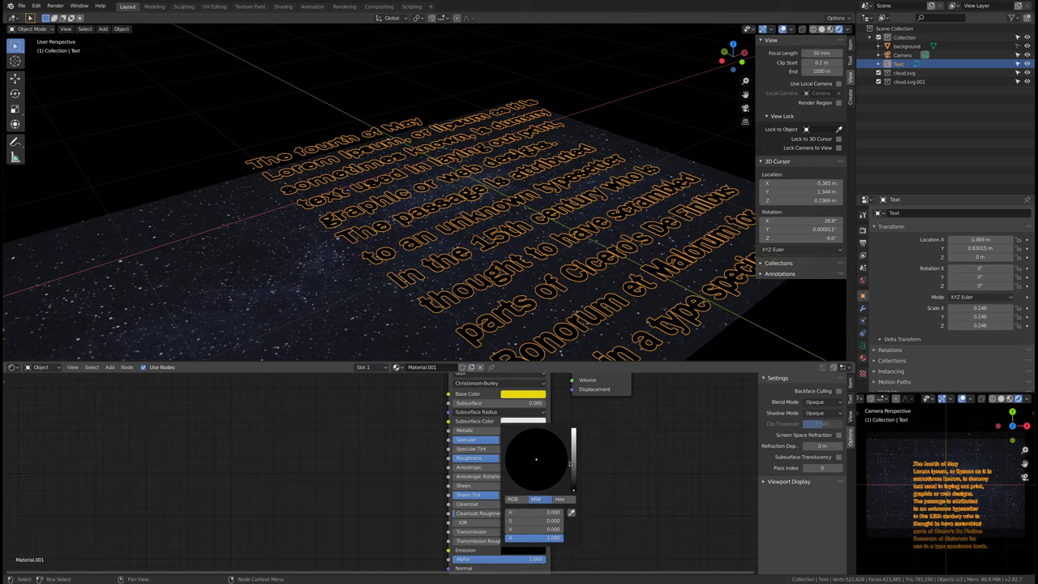
{"action": "left_click_drag", "start_coordinate": [570, 464], "coordinate": [574, 449]}
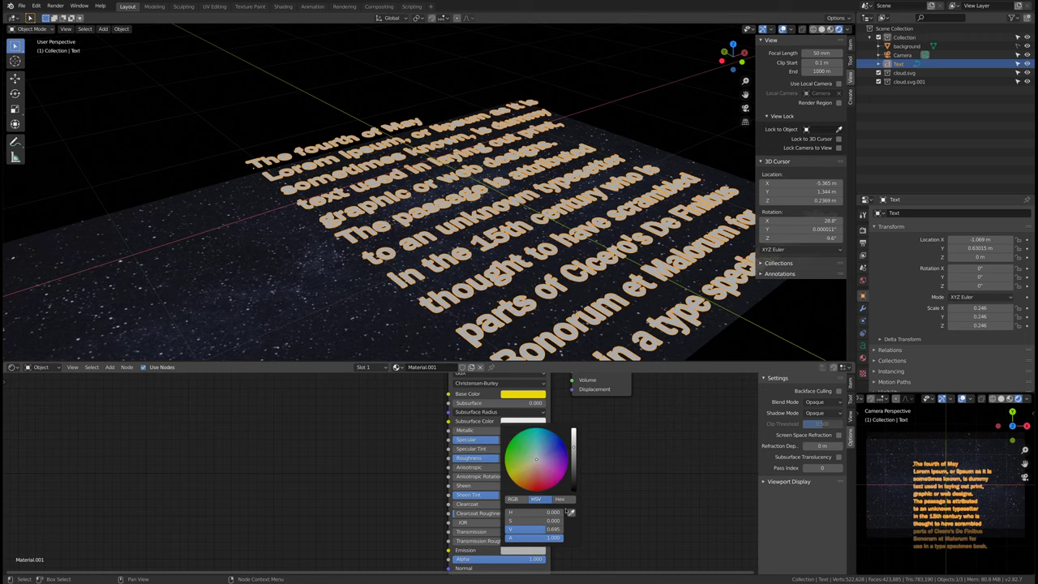
{"action": "left_click", "coordinate": [572, 514]}
{"action": "left_click", "coordinate": [529, 392]}
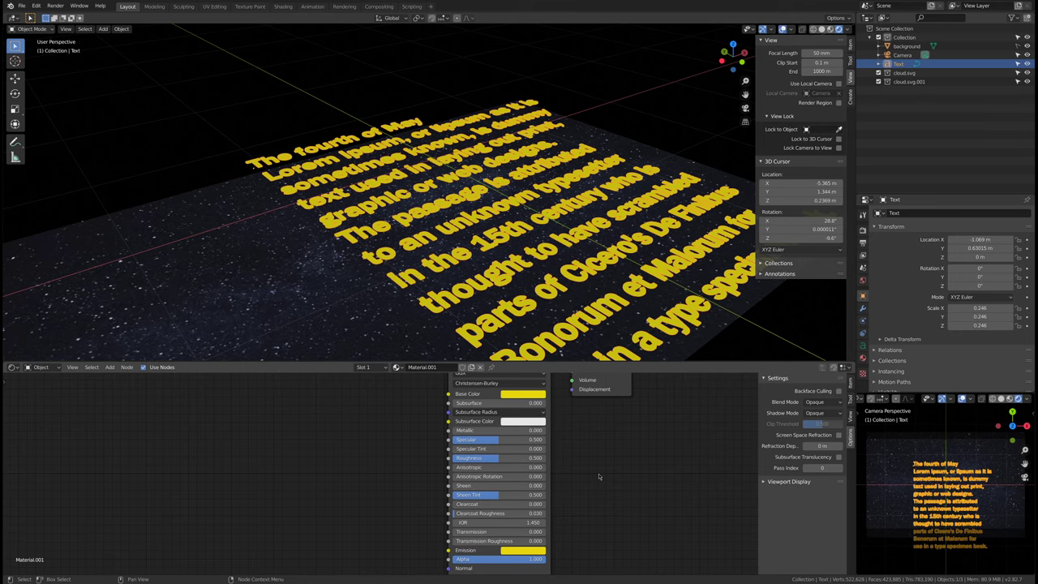
Step: Switch the main viewport to Material Preview shading and show the text and camera together from the side
{"action": "middle_click_drag", "start_coordinate": [562, 250], "coordinate": [482, 254]}
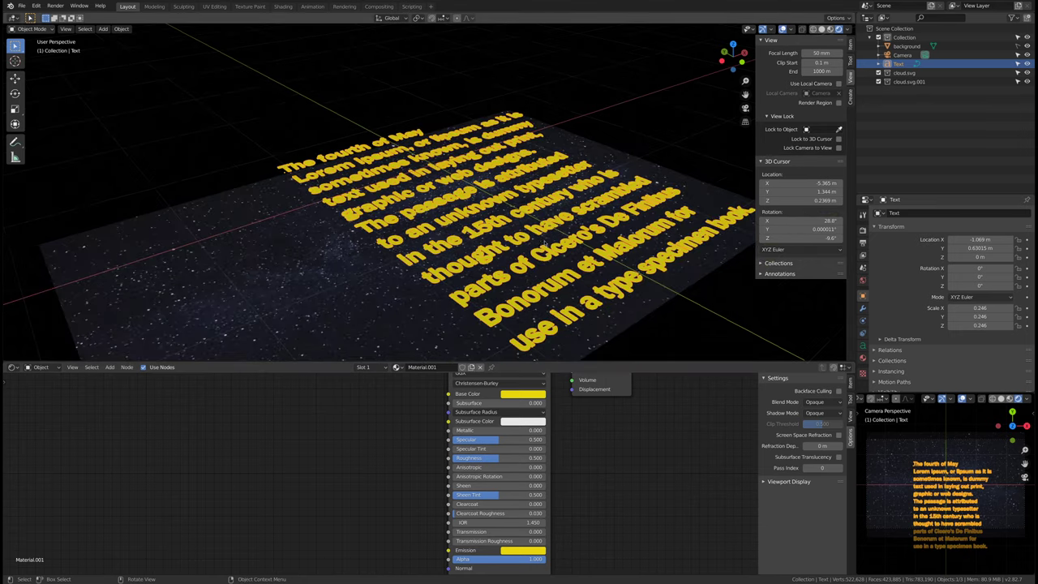
{"action": "scroll", "coordinate": [539, 241], "scroll_direction": "up", "scroll_amount": 2}
{"action": "middle_click_drag", "start_coordinate": [555, 248], "coordinate": [584, 236]}
{"action": "scroll", "coordinate": [594, 239], "scroll_direction": "down", "scroll_amount": 2}
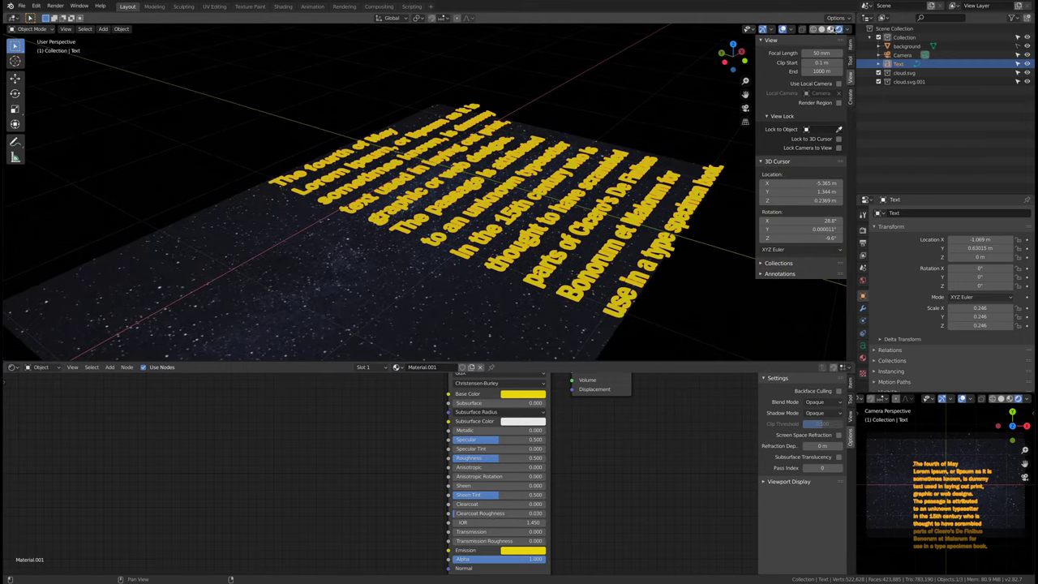
{"action": "left_click", "coordinate": [830, 29]}
{"action": "left_click", "coordinate": [621, 105]}
{"action": "middle_click_drag", "start_coordinate": [616, 109], "coordinate": [498, 225]}
{"action": "scroll", "coordinate": [621, 98], "scroll_direction": "down", "scroll_amount": 2}
Step: Try tilting the text about -60.8° around the global X axis, and clear its rotation
{"action": "left_click", "coordinate": [484, 304]}
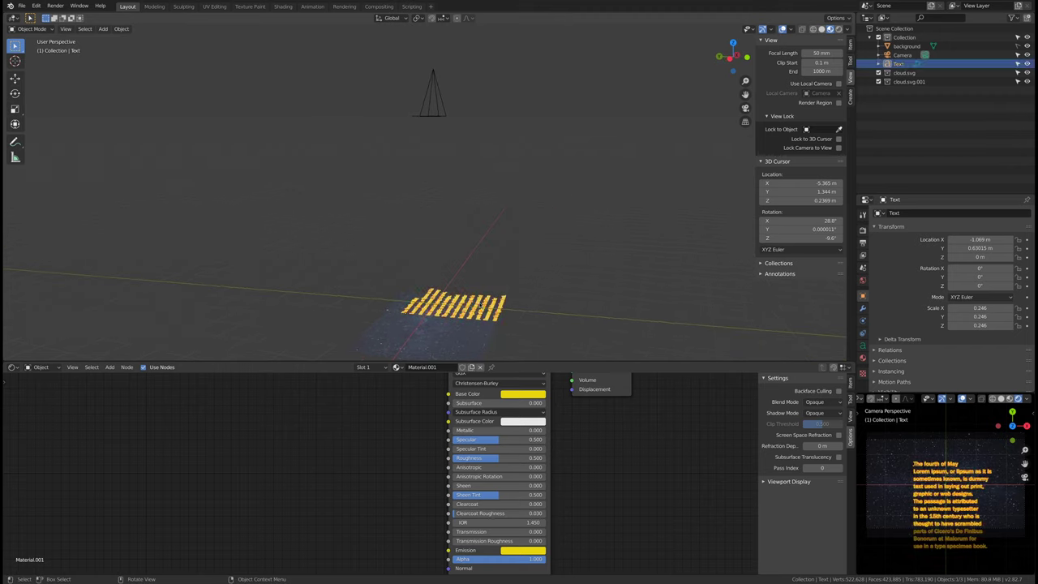
{"action": "key", "text": "r"}
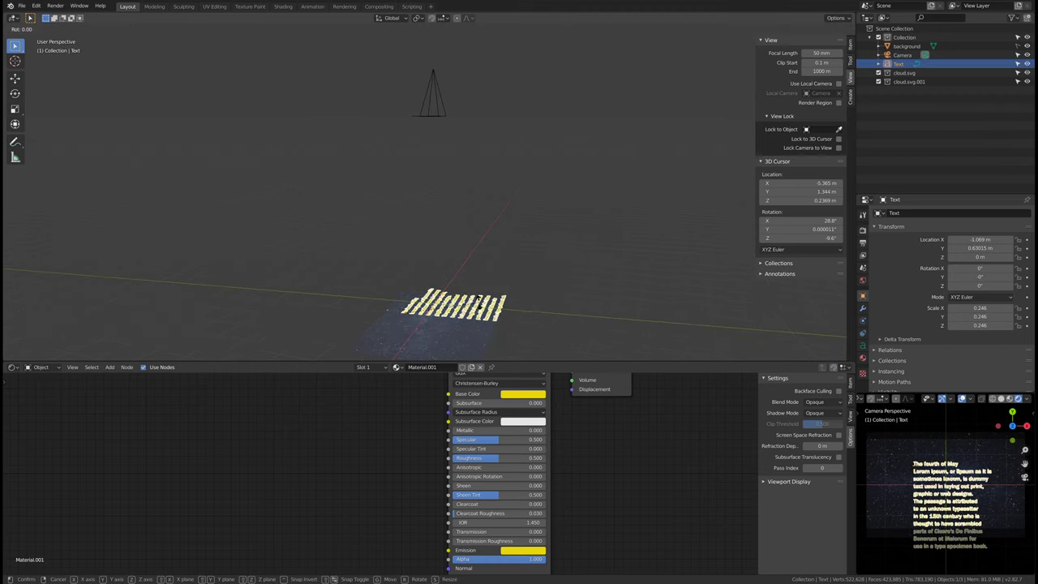
{"action": "key", "text": "x"}
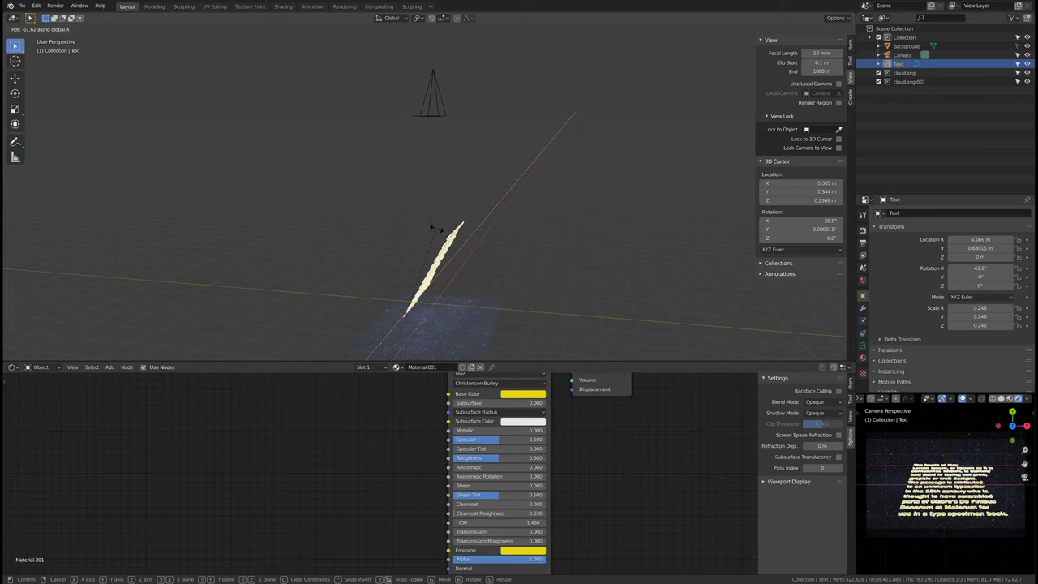
{"action": "left_click", "coordinate": [436, 232]}
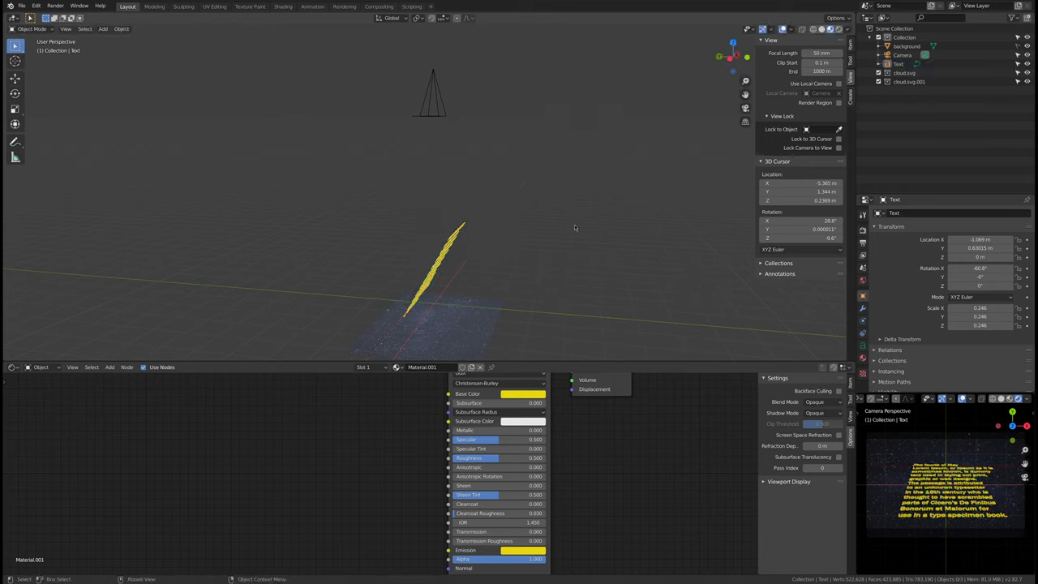
{"action": "middle_click_drag", "start_coordinate": [575, 227], "coordinate": [544, 247]}
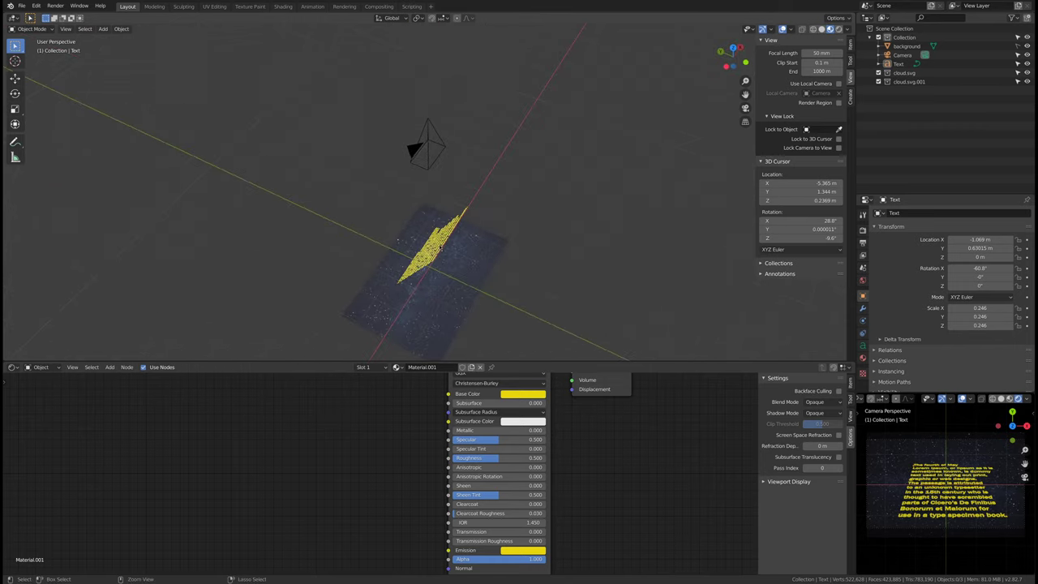
{"action": "left_click", "coordinate": [445, 248]}
{"action": "key", "text": "alt+r"}
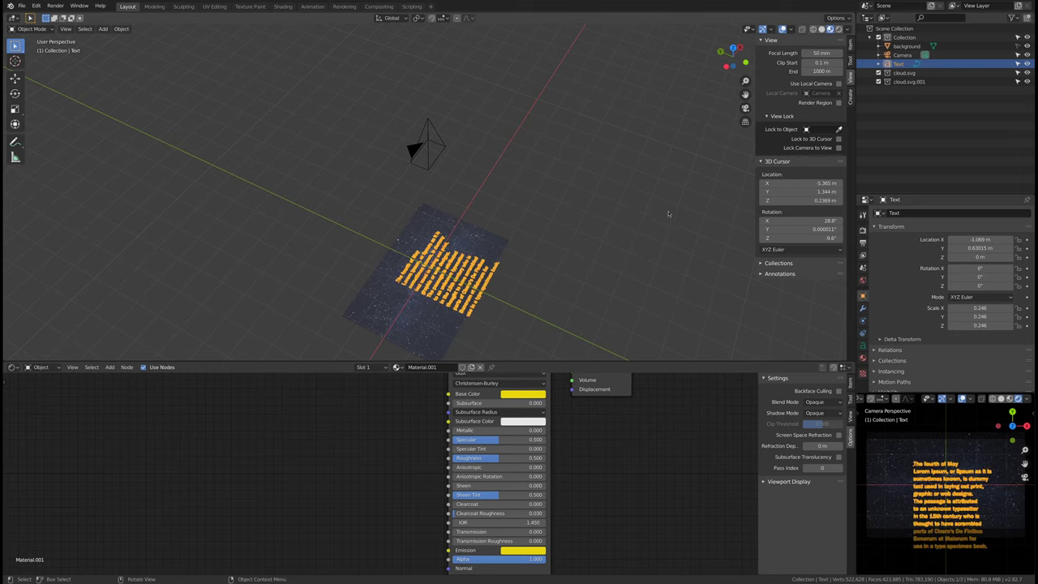
Step: Show the camera view in both viewports and lock the camera to the main view
{"action": "middle_click_drag", "start_coordinate": [968, 492], "coordinate": [981, 445]}
{"action": "left_click", "coordinate": [1022, 476]}
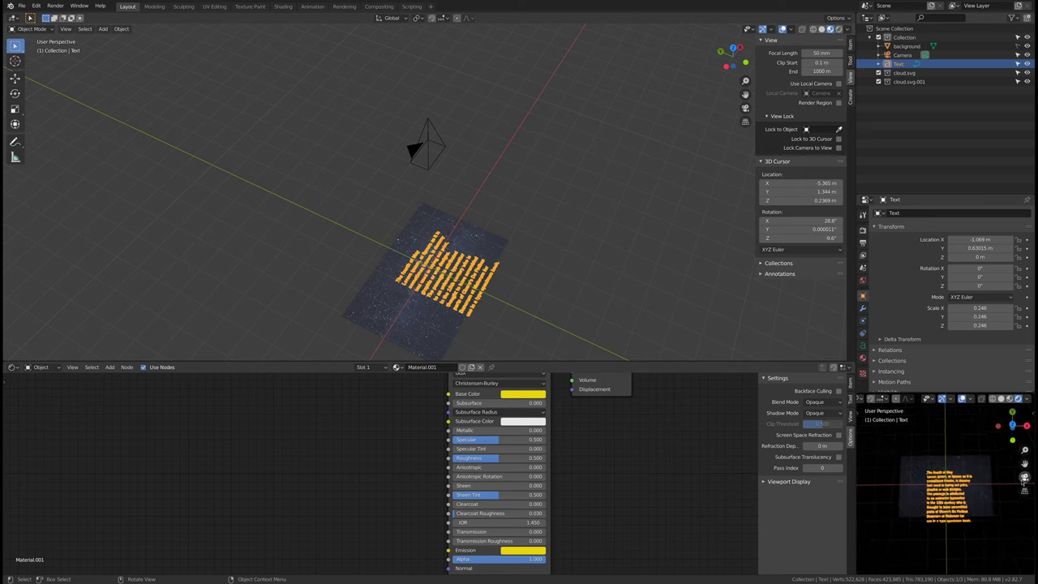
{"action": "left_click", "coordinate": [745, 106]}
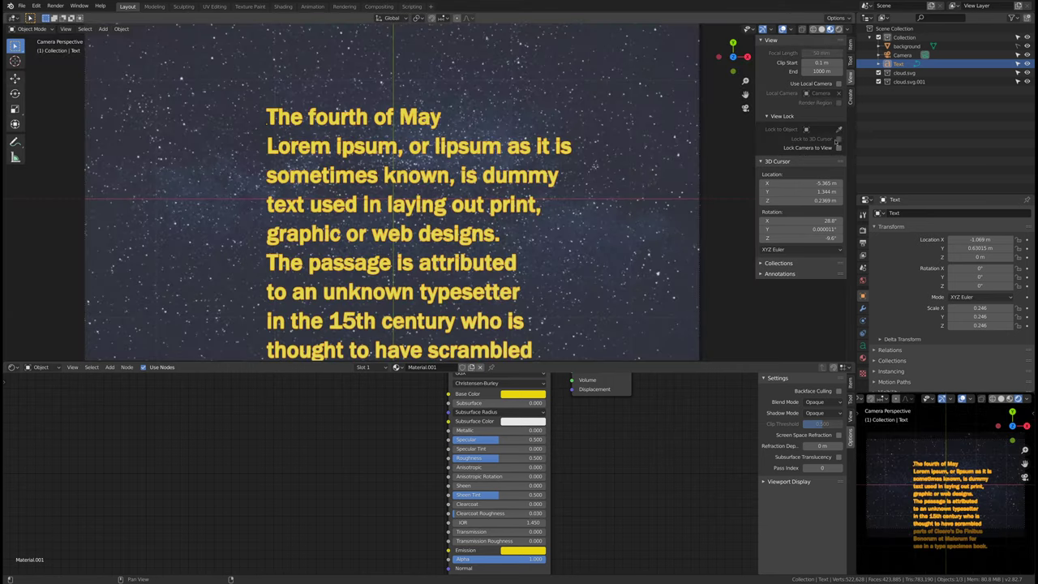
{"action": "left_click", "coordinate": [839, 148]}
Step: Tilt and reposition the camera so the text recedes toward the top of the frame with all its lines visible
{"action": "middle_click_drag", "start_coordinate": [486, 187], "coordinate": [475, 166]}
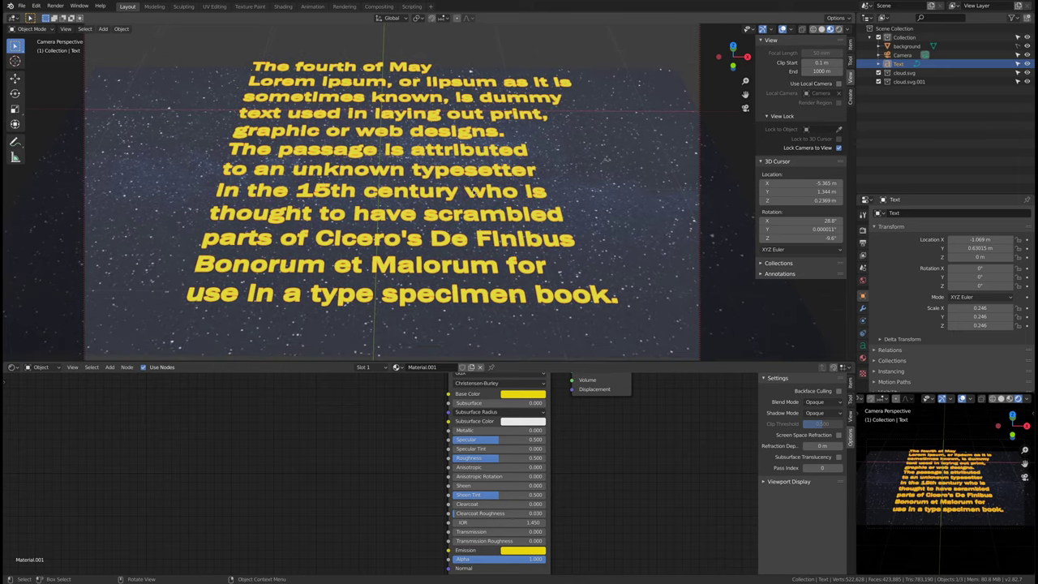
{"action": "scroll", "coordinate": [475, 194], "scroll_direction": "up", "scroll_amount": 1}
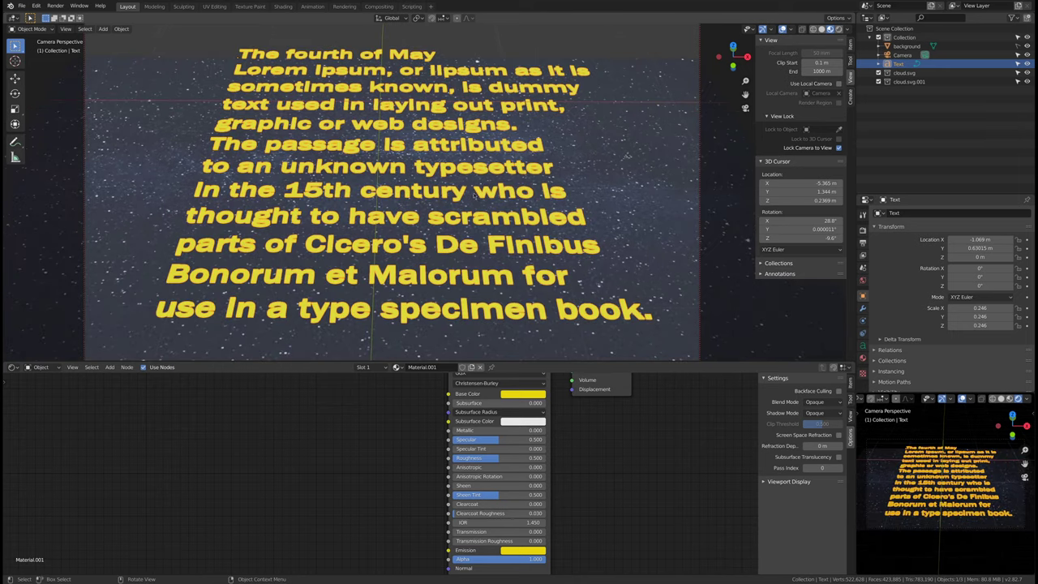
{"action": "middle_click_drag", "start_coordinate": [489, 212], "coordinate": [514, 220]}
{"action": "middle_click_drag", "start_coordinate": [469, 223], "coordinate": [474, 74]}
{"action": "scroll", "coordinate": [456, 115], "scroll_direction": "up", "scroll_amount": 1}
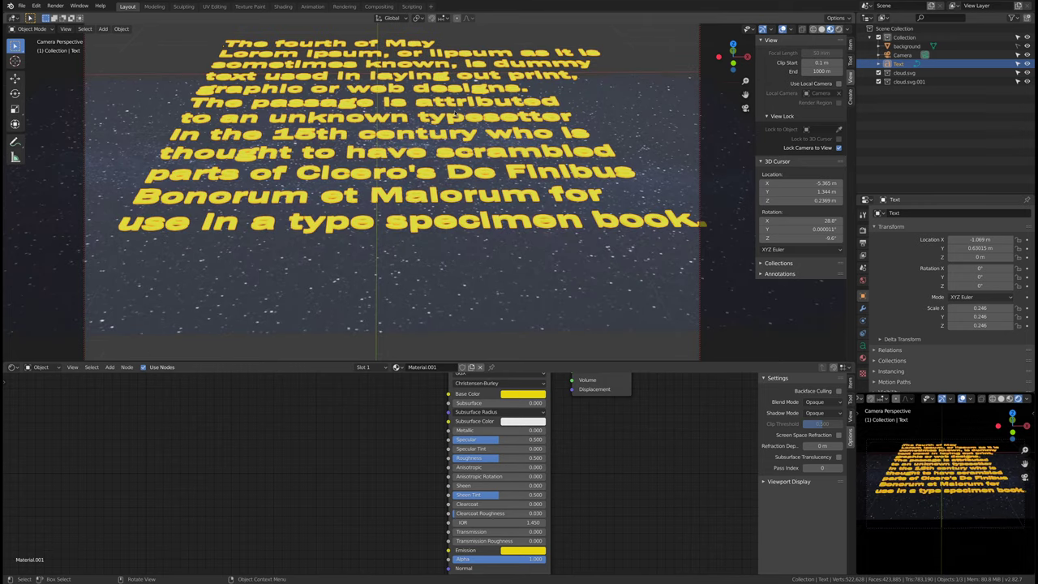
{"action": "middle_click_drag", "start_coordinate": [458, 115], "coordinate": [464, 155], "text": "shift"}
{"action": "scroll", "coordinate": [457, 148], "scroll_direction": "down", "scroll_amount": 2}
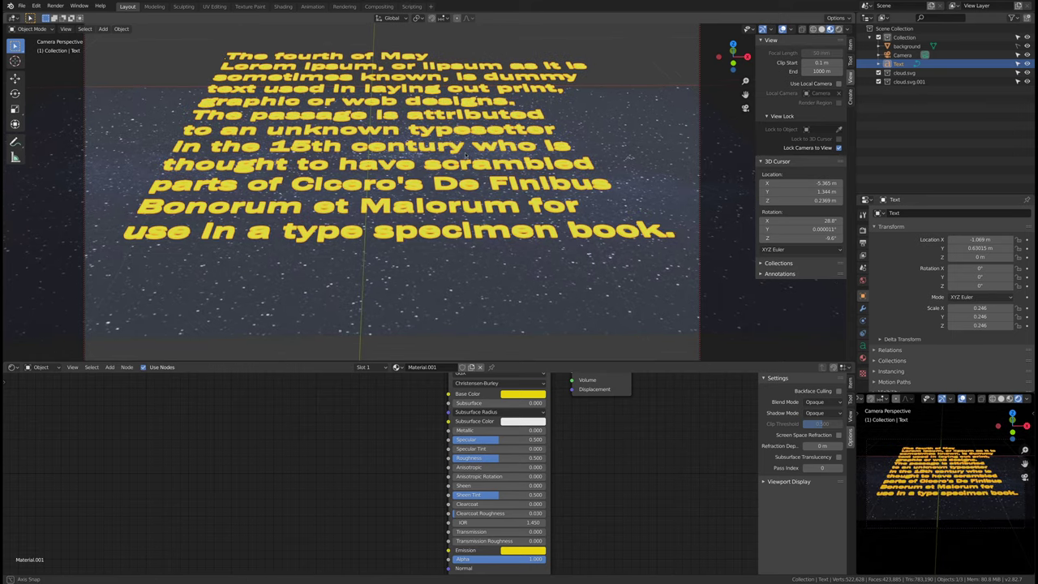
Step: Leave the main camera view and scale the starry background up to about 5.118
{"action": "left_click", "coordinate": [746, 108]}
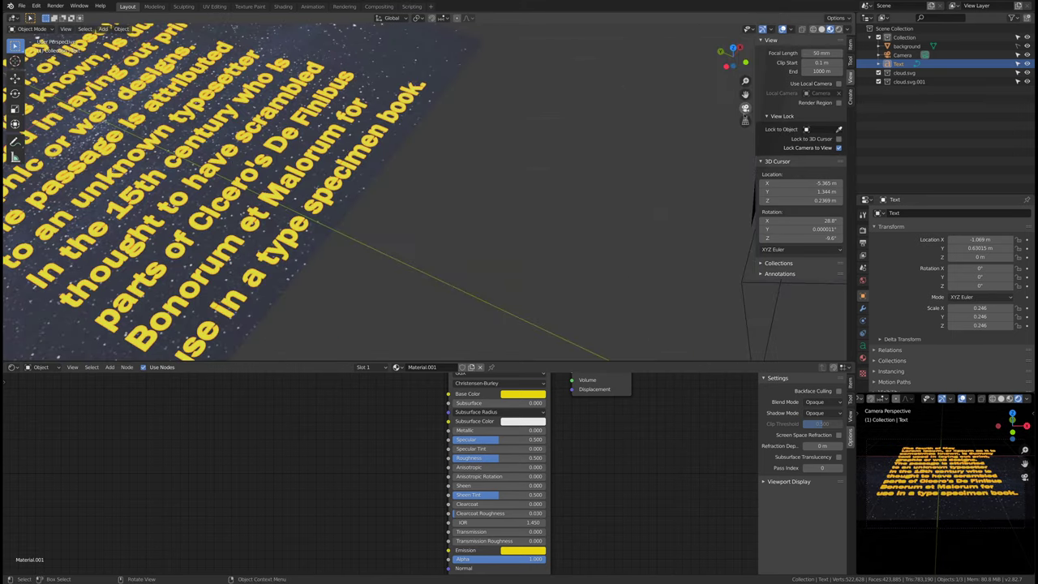
{"action": "left_click", "coordinate": [911, 517]}
{"action": "scroll", "coordinate": [406, 171], "scroll_direction": "down", "scroll_amount": 3}
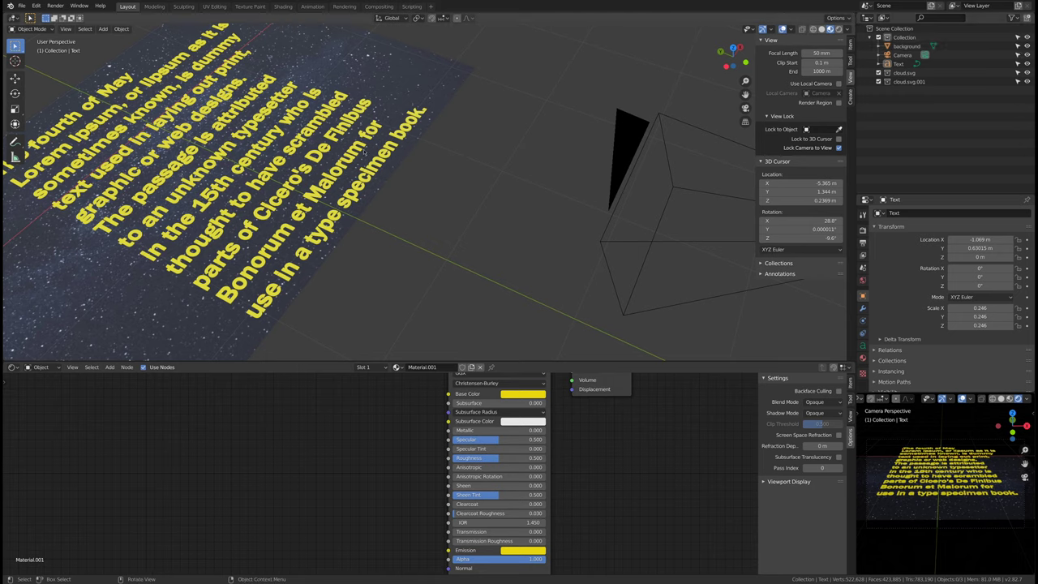
{"action": "left_click", "coordinate": [418, 77]}
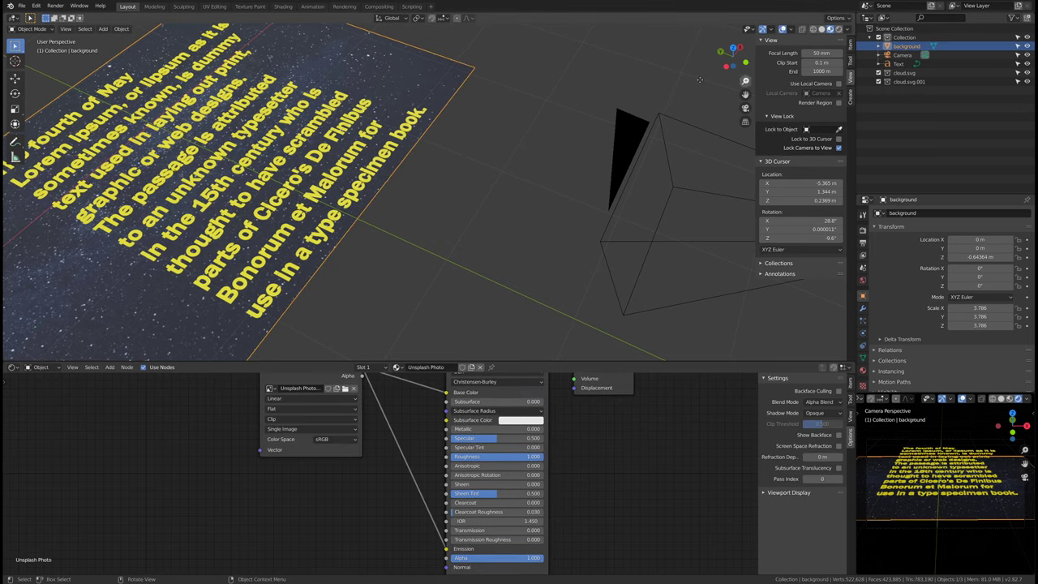
{"action": "key", "text": "s"}
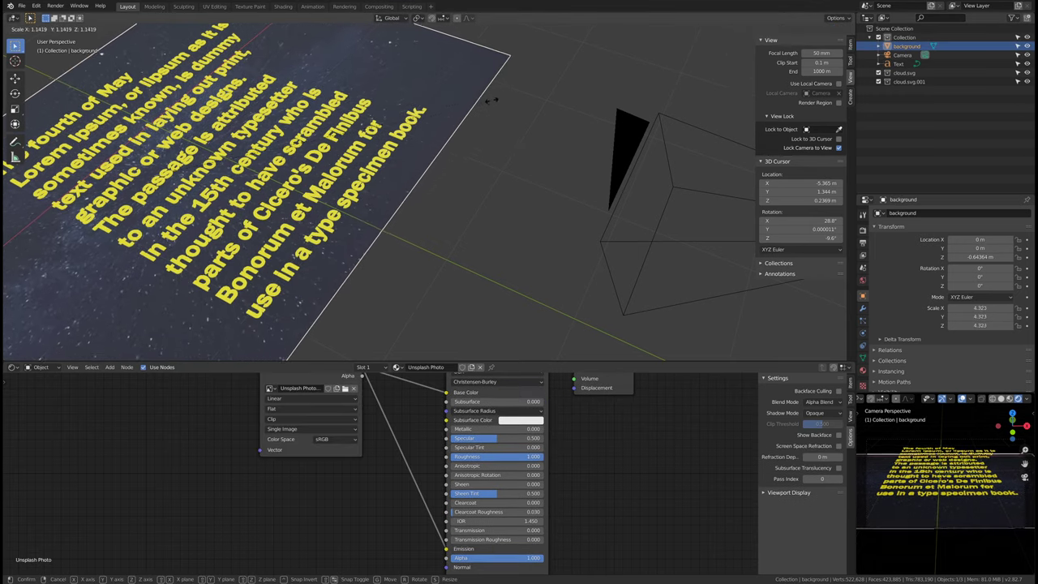
{"action": "left_click", "coordinate": [556, 134]}
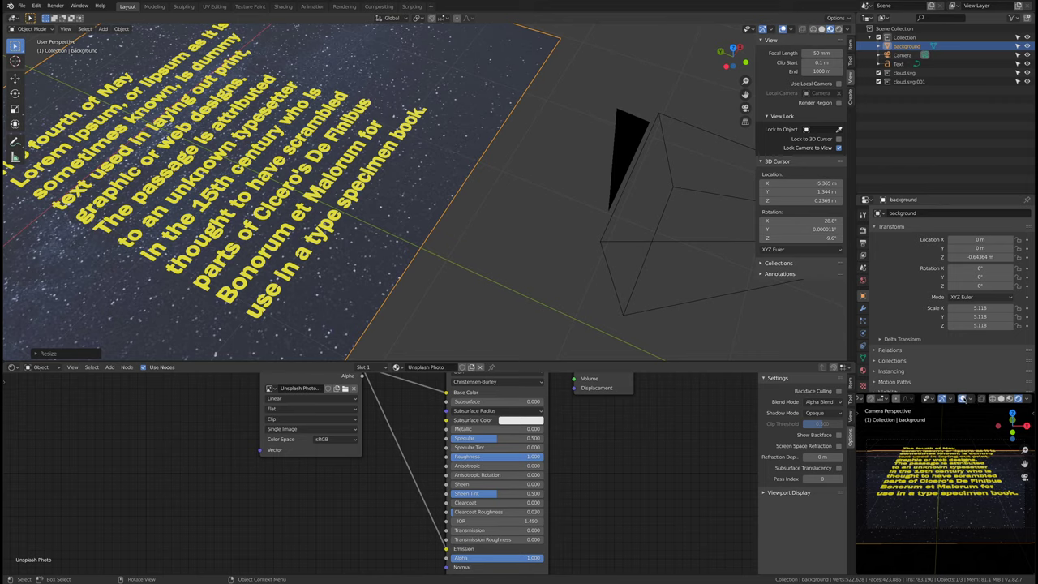
Step: Hide the overlays in the small camera viewport and widen it
{"action": "left_click", "coordinate": [963, 399]}
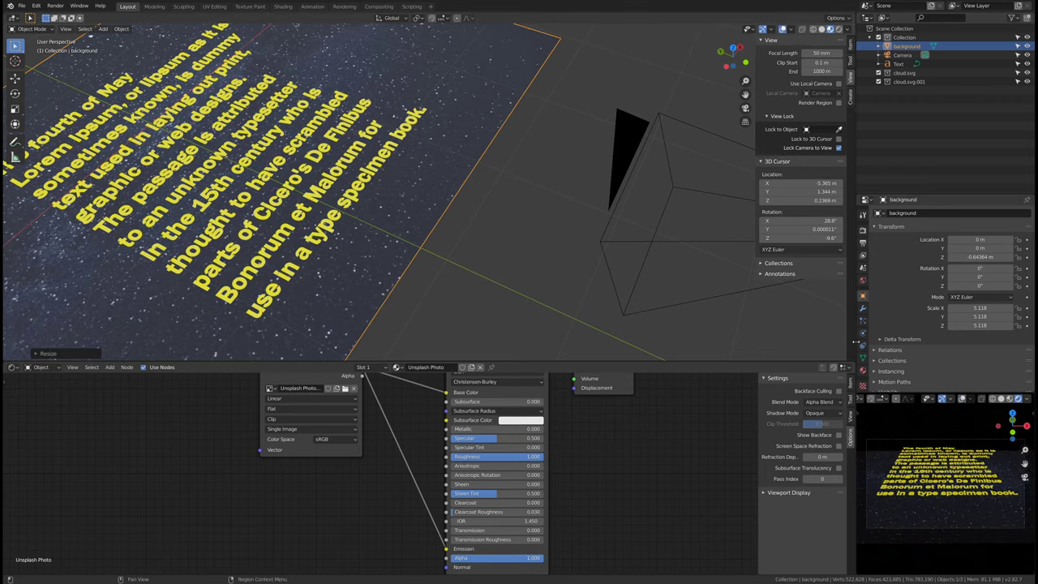
{"action": "left_click_drag", "start_coordinate": [856, 345], "coordinate": [748, 342]}
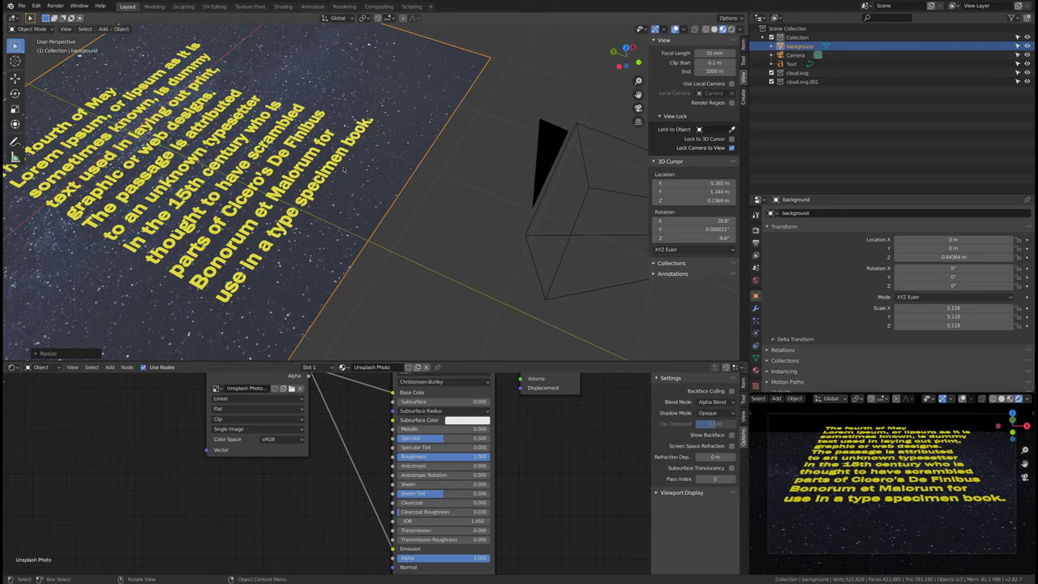
Step: Move the starry background along the Y axis to about 0.76 m
{"action": "scroll", "coordinate": [365, 207], "scroll_direction": "down", "scroll_amount": 3}
{"action": "middle_click_drag", "start_coordinate": [365, 208], "coordinate": [481, 198]}
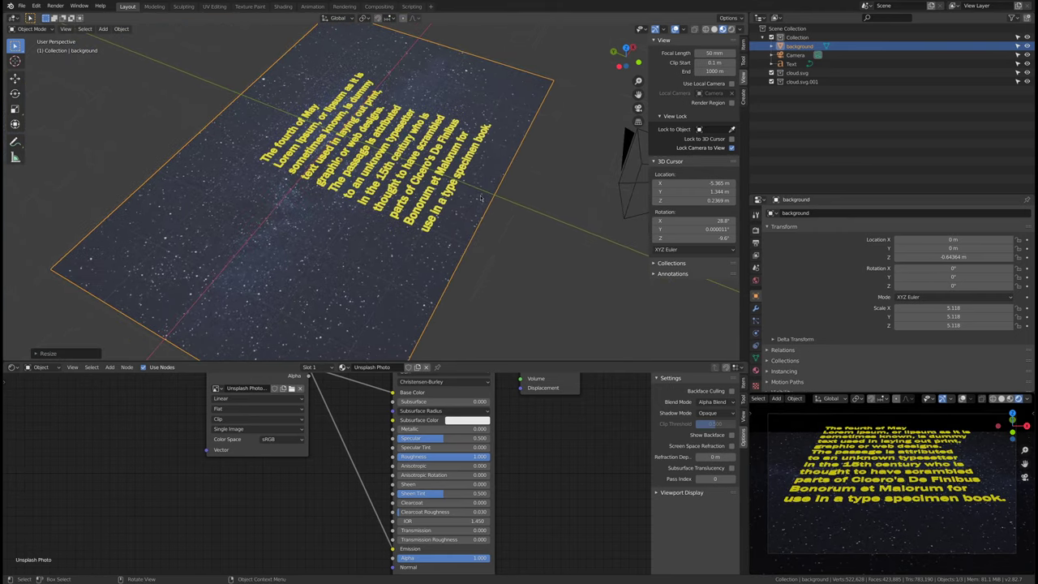
{"action": "key", "text": "g"}
{"action": "key", "text": "y"}
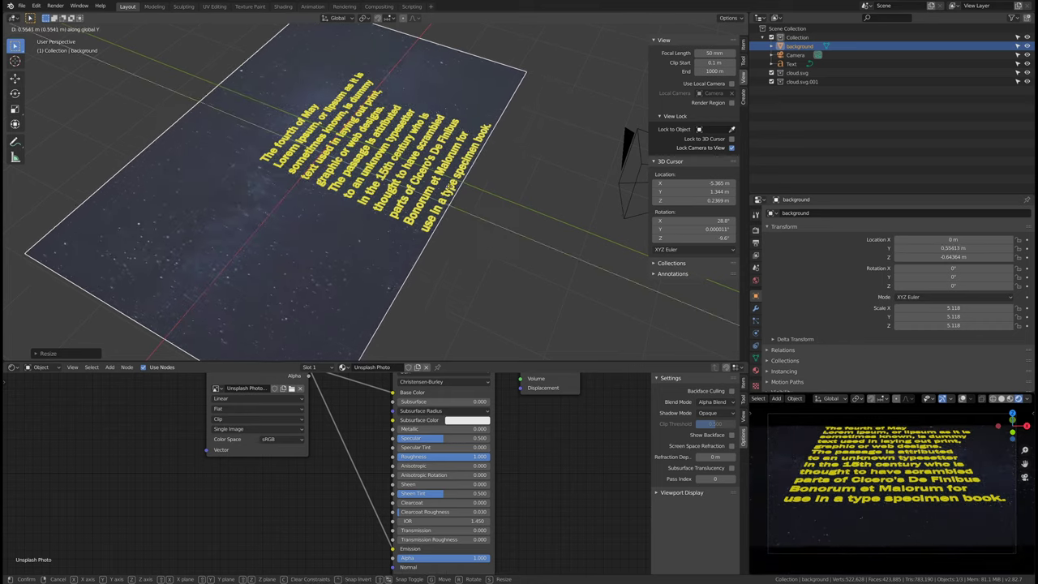
{"action": "left_click", "coordinate": [443, 185]}
Step: Tilt the starry background up around the X axis to about 62.6°
{"action": "middle_click_drag", "start_coordinate": [441, 186], "coordinate": [330, 240]}
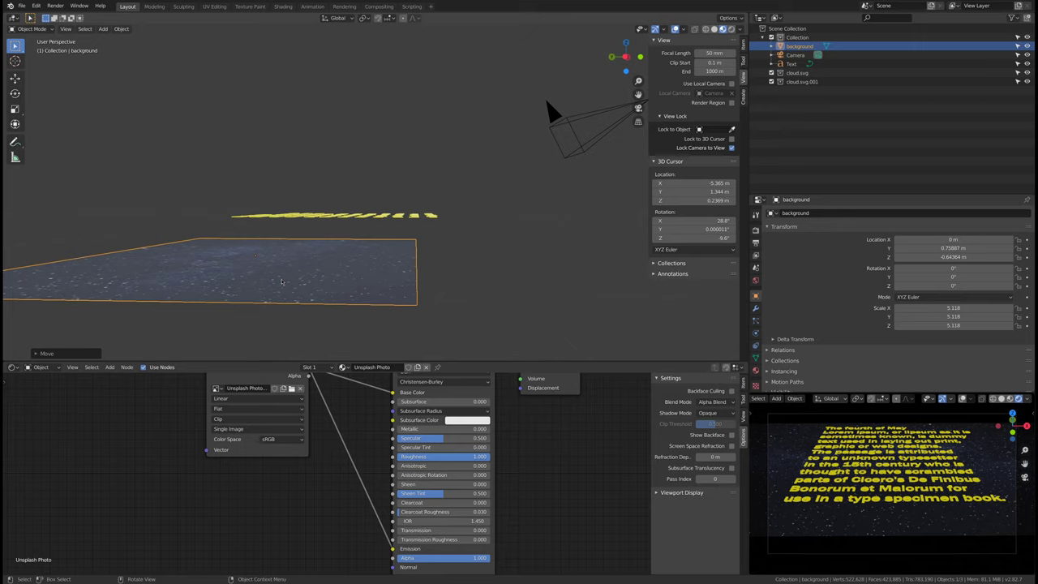
{"action": "key", "text": "r"}
{"action": "key", "text": "x"}
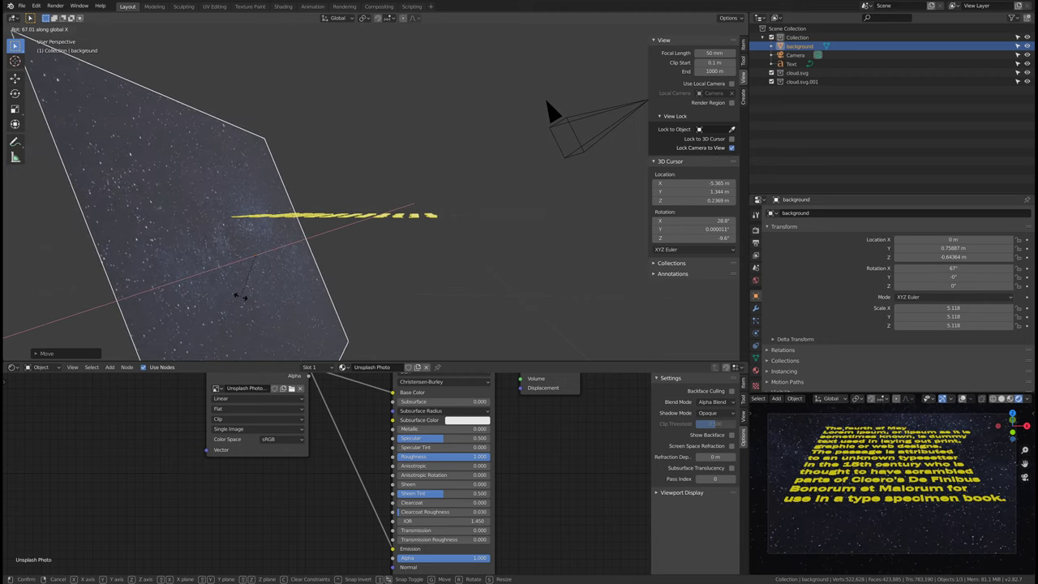
{"action": "left_click", "coordinate": [244, 296]}
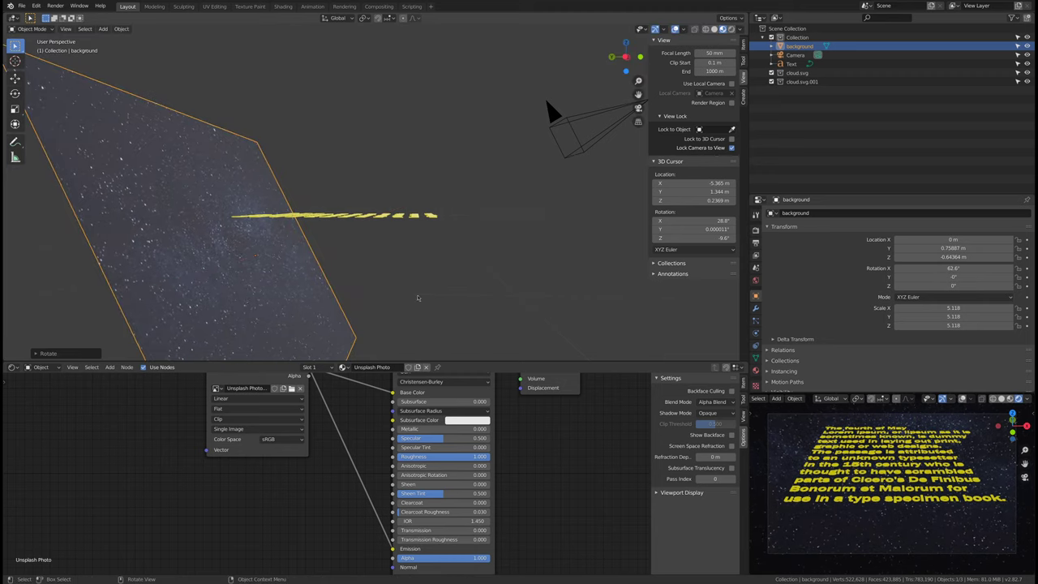
{"action": "middle_click_drag", "start_coordinate": [417, 297], "coordinate": [335, 296]}
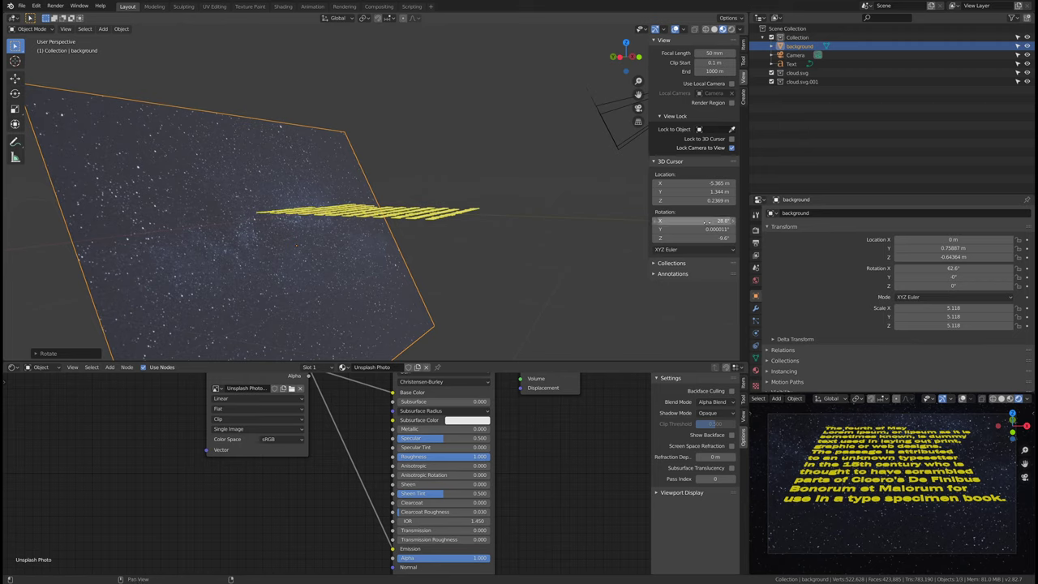
Step: Set the camera's X rotation to 64°
{"action": "left_click", "coordinate": [742, 45]}
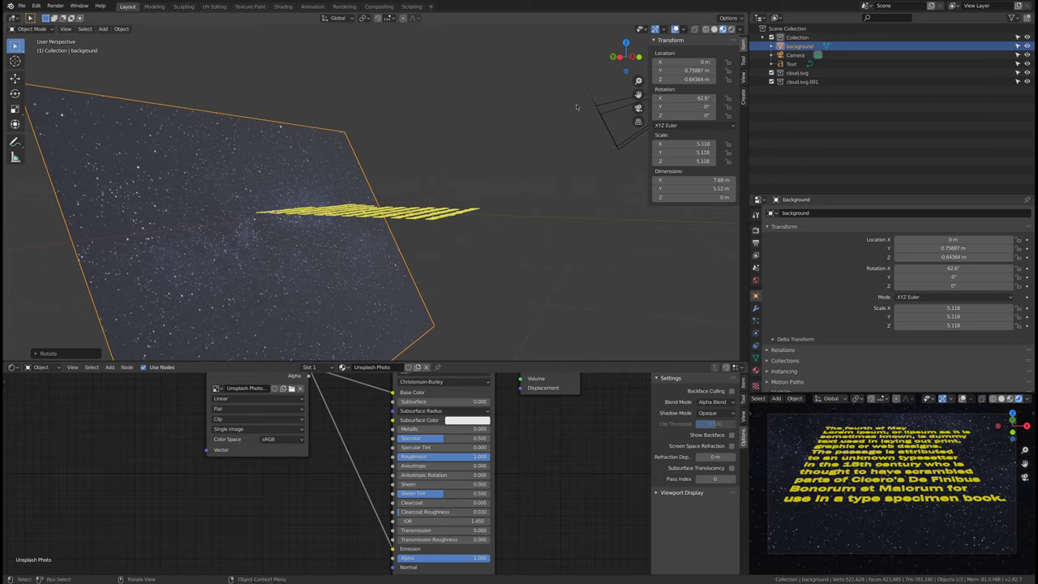
{"action": "left_click", "coordinate": [605, 124]}
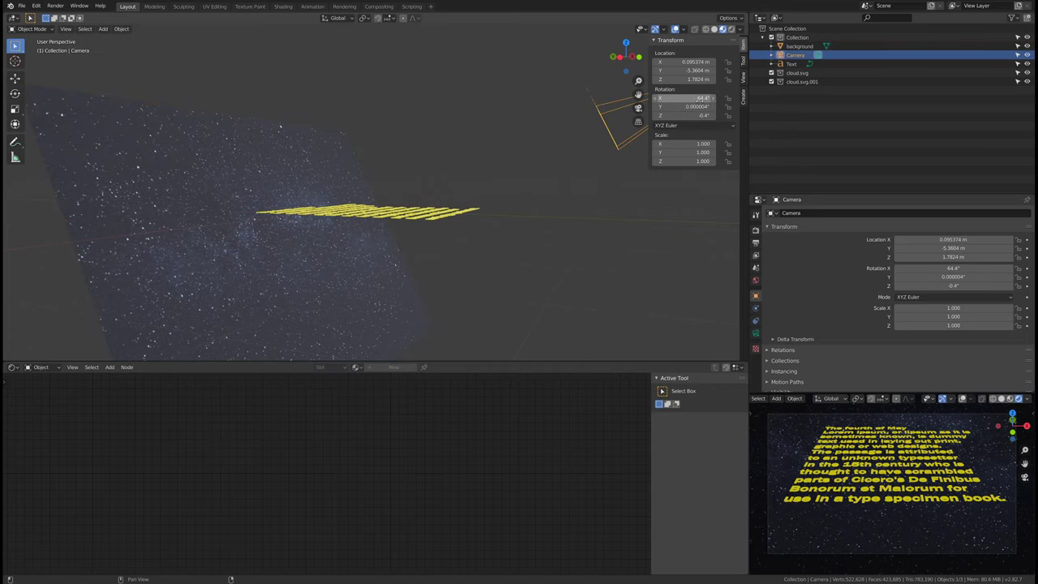
{"action": "type", "text": "64"}
{"action": "key", "text": "Return"}
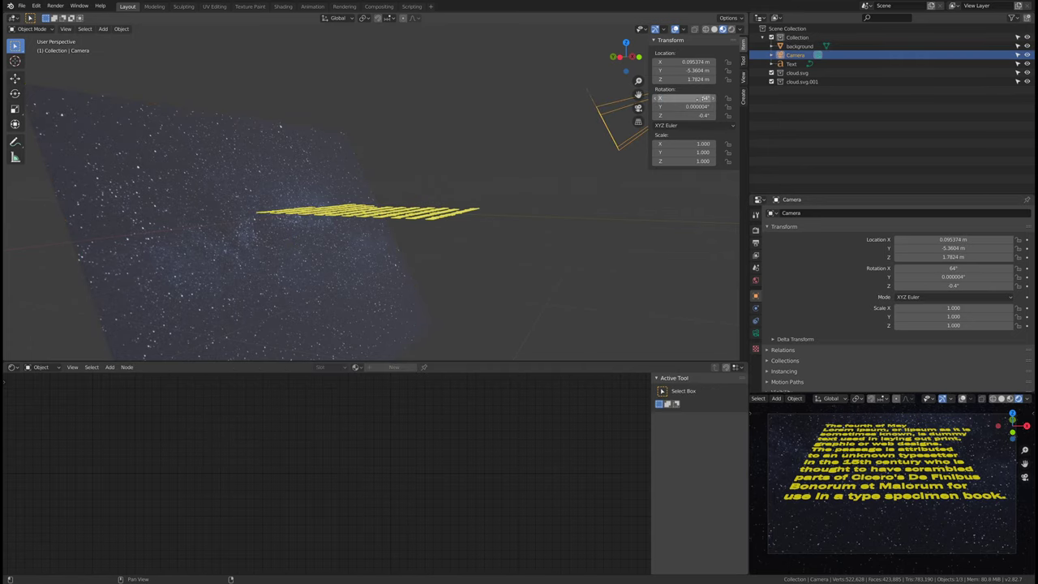
Step: Set the starry background's X rotation to 64° to match the camera's tilt, and deselect it
{"action": "left_click", "coordinate": [227, 158]}
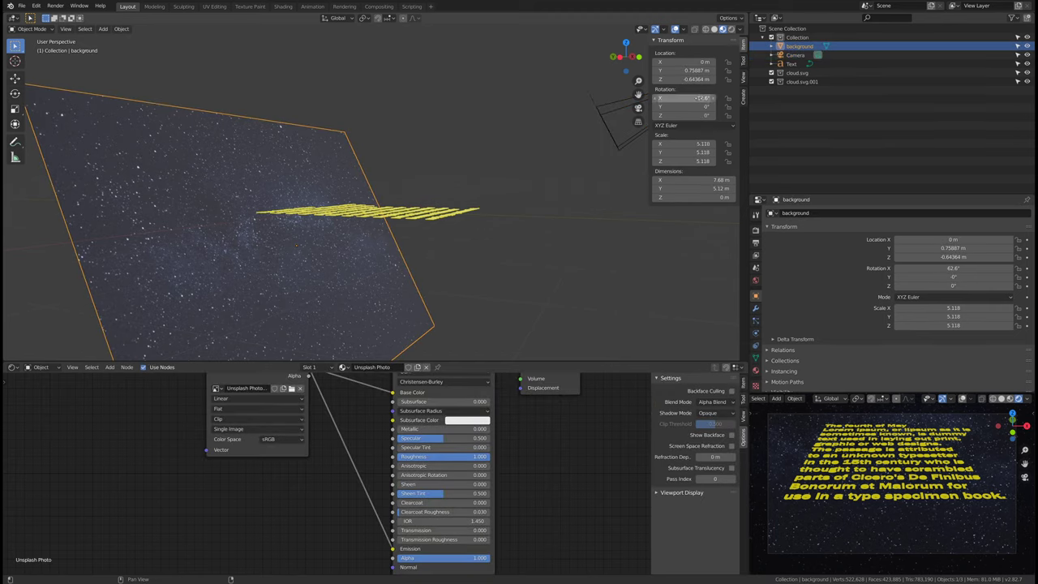
{"action": "left_click", "coordinate": [697, 98]}
{"action": "type", "text": "64"}
{"action": "key", "text": "Return"}
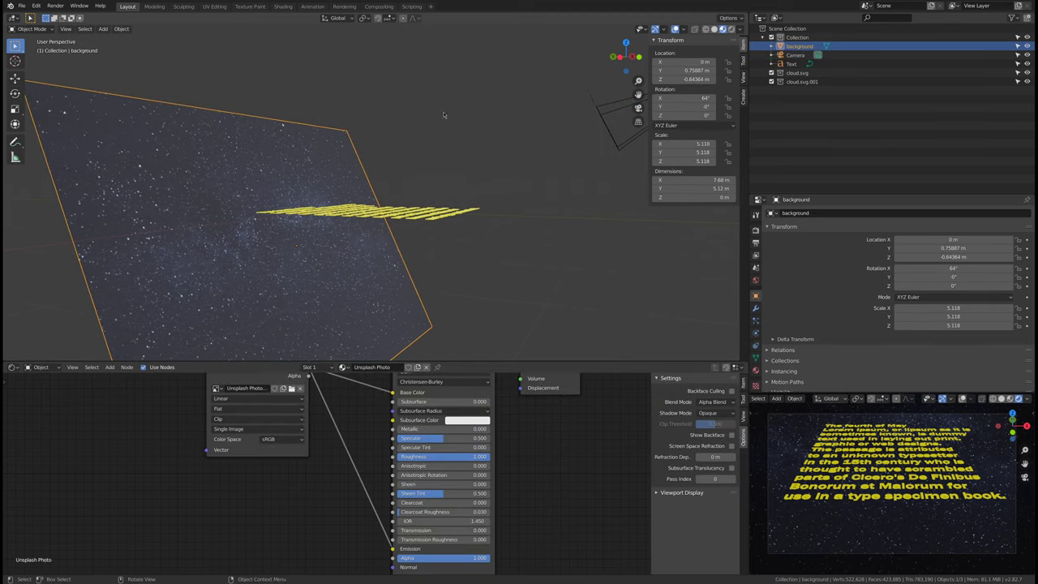
{"action": "left_click", "coordinate": [488, 120]}
{"action": "middle_click_drag", "start_coordinate": [488, 120], "coordinate": [486, 116]}
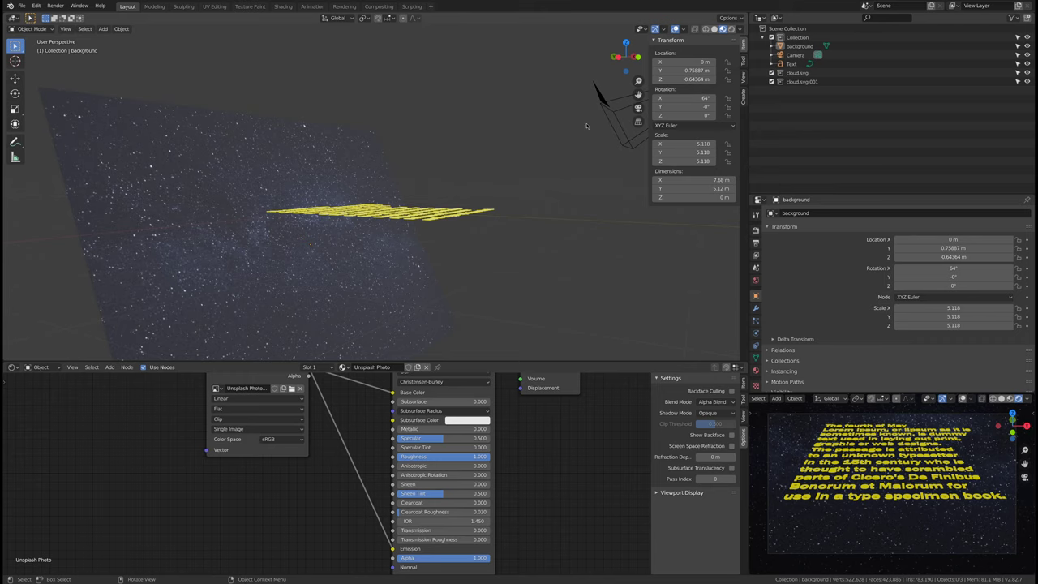
{"action": "middle_click_drag", "start_coordinate": [457, 211], "coordinate": [478, 219]}
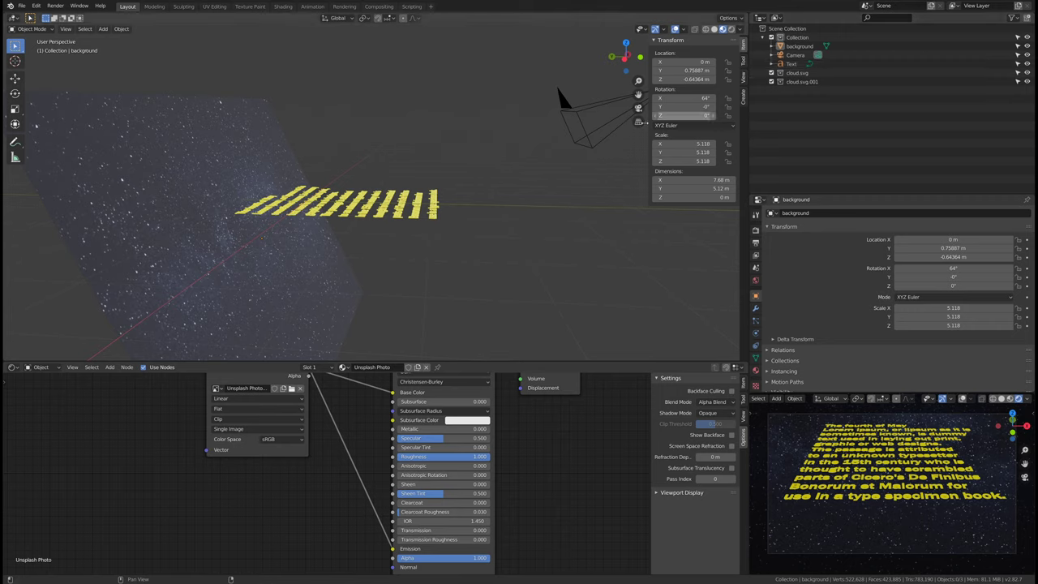
Step: Select the text and enlarge the rendered camera viewport in width and height, keeping the whole camera frame visible
{"action": "left_click", "coordinate": [431, 203]}
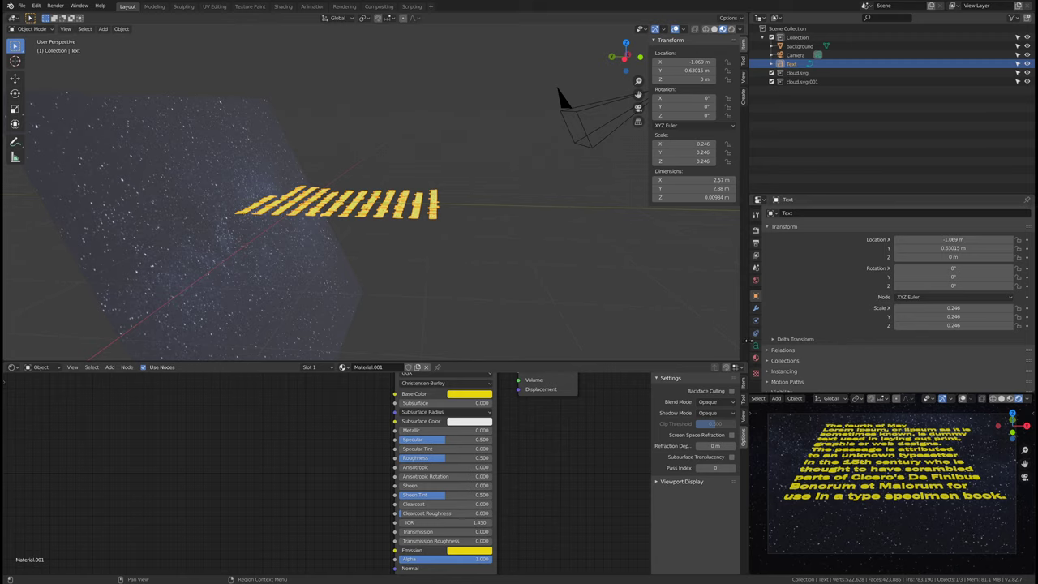
{"action": "left_click_drag", "start_coordinate": [751, 344], "coordinate": [587, 341]}
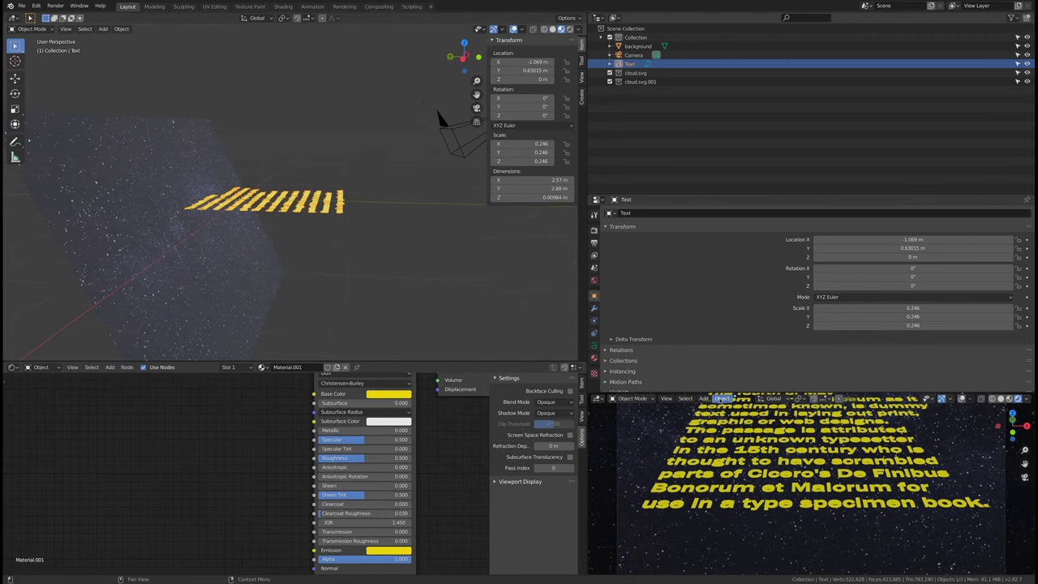
{"action": "scroll", "coordinate": [811, 479], "scroll_direction": "down", "scroll_amount": 4}
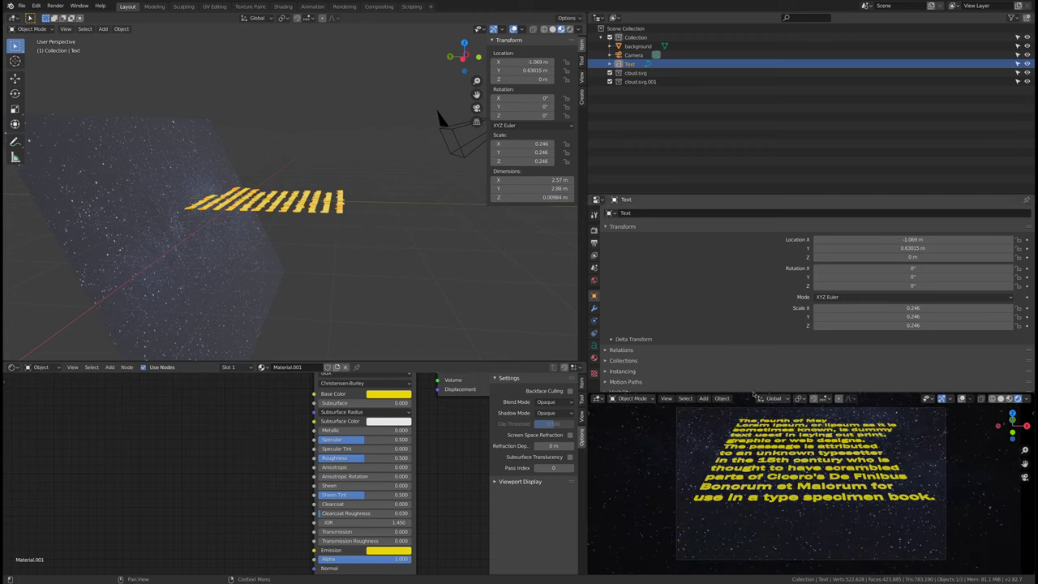
{"action": "left_click_drag", "start_coordinate": [750, 393], "coordinate": [750, 284]}
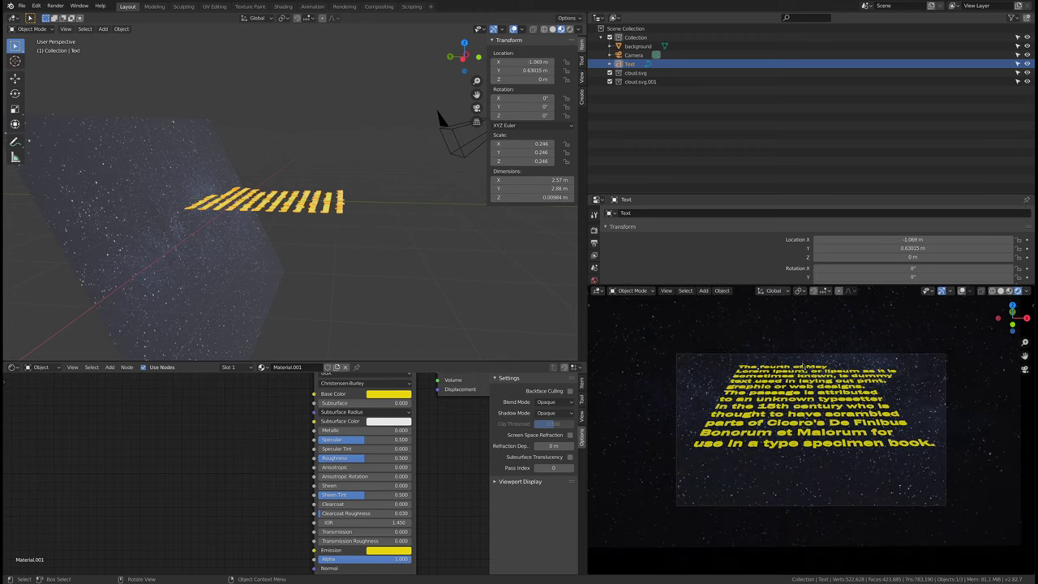
Step: Move the text along the Y axis to about 0.95 m
{"action": "left_click", "coordinate": [301, 209]}
{"action": "key", "text": "g"}
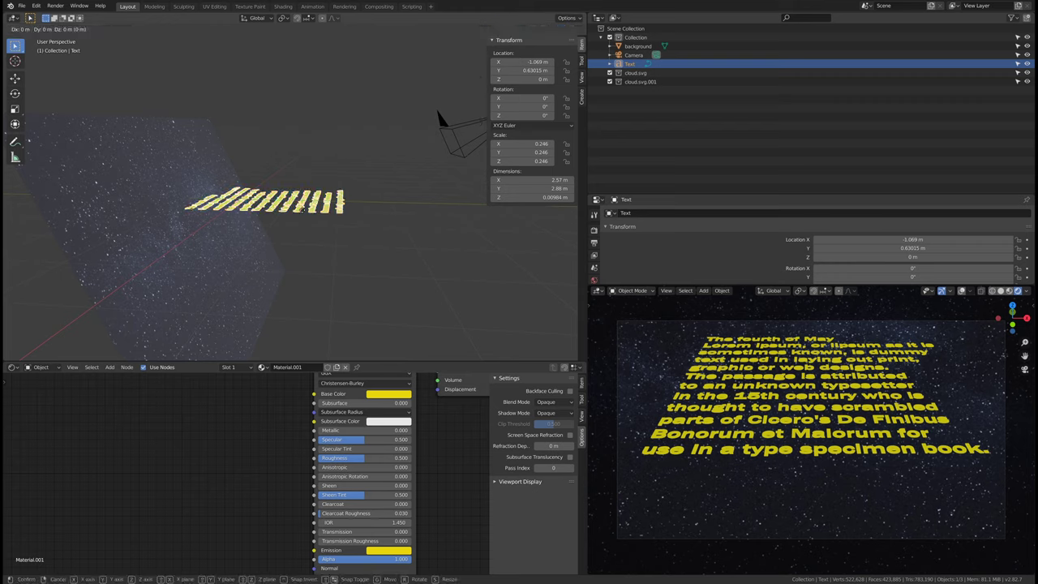
{"action": "key", "text": "y"}
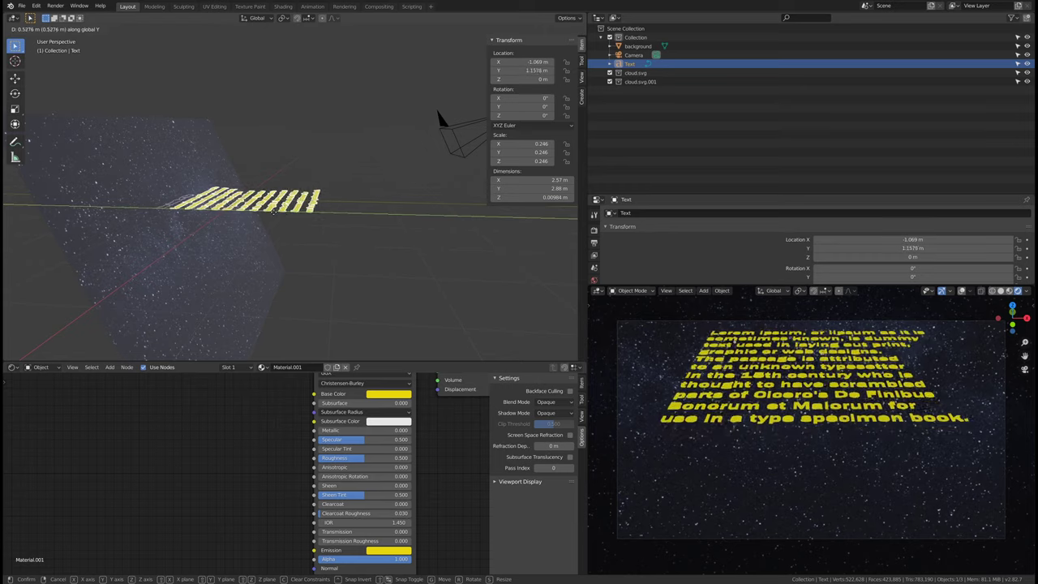
{"action": "left_click", "coordinate": [285, 209]}
Step: Move the starry background away from the text along the Y axis to about 6.38 m
{"action": "middle_click_drag", "start_coordinate": [285, 209], "coordinate": [318, 214]}
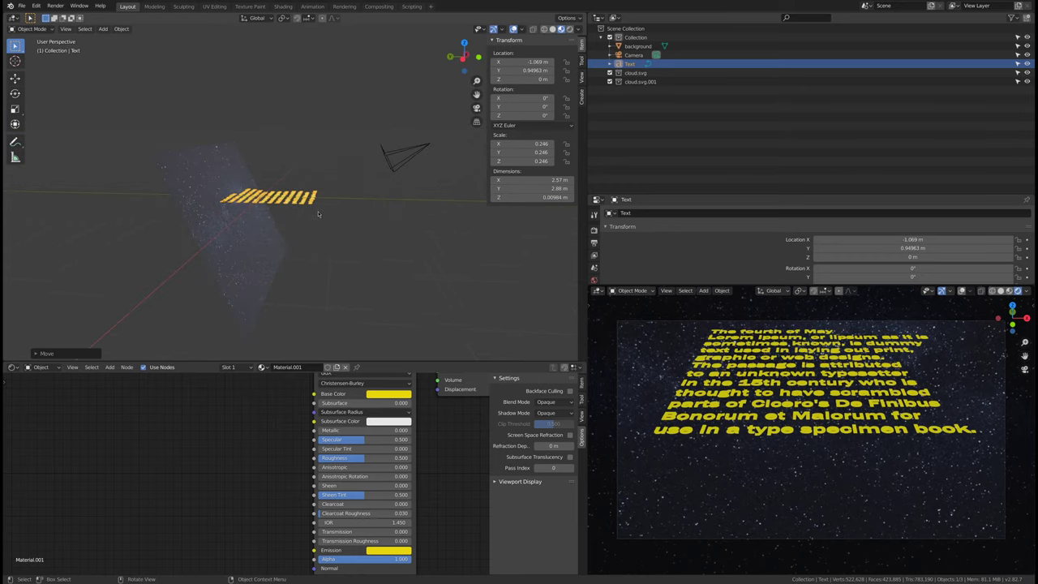
{"action": "left_click", "coordinate": [231, 250]}
{"action": "key", "text": "g"}
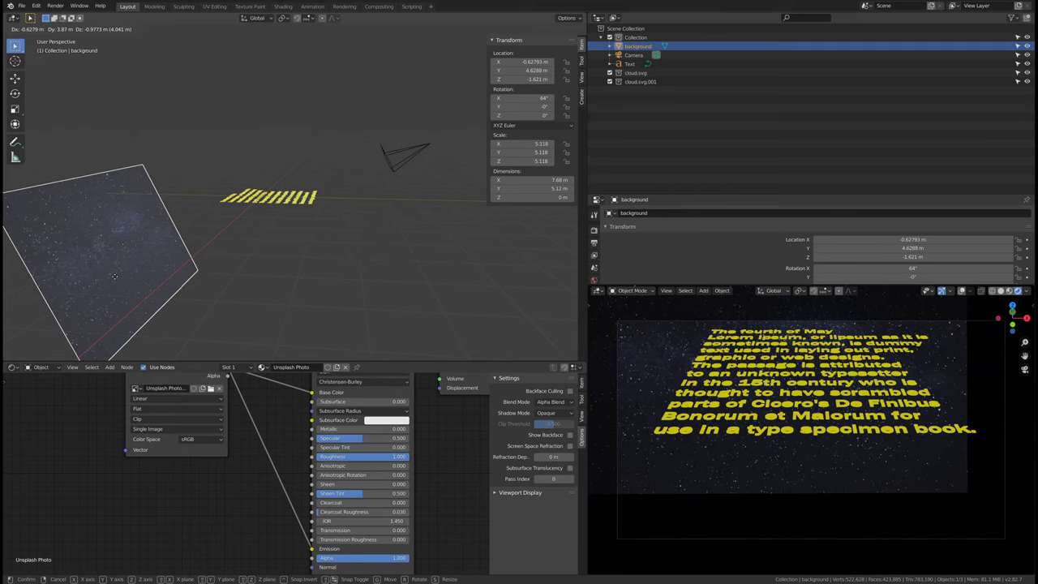
{"action": "key", "text": "y"}
{"action": "left_click", "coordinate": [74, 273]}
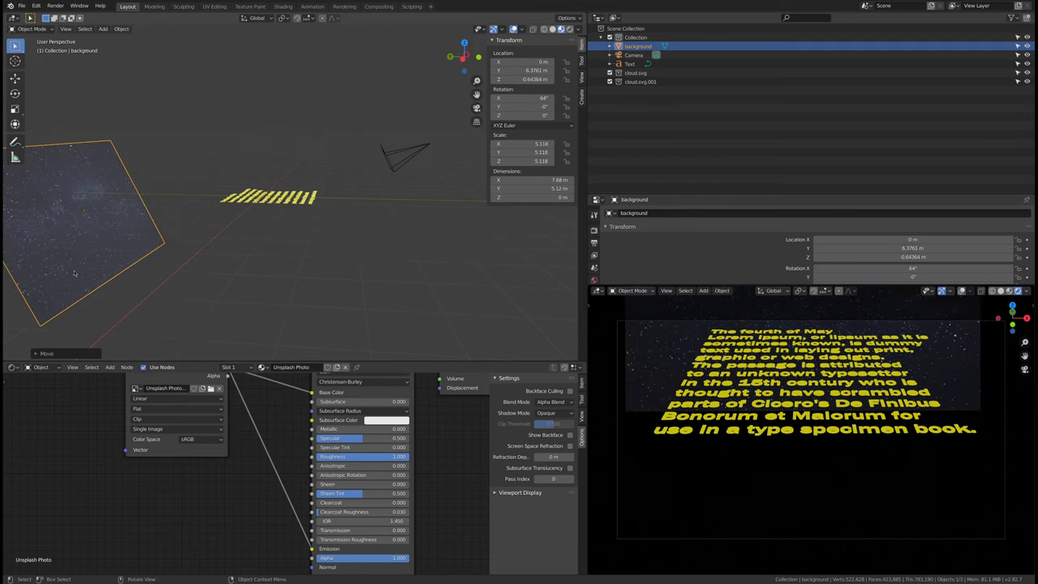
Step: Lower the starry background along Z to about -3.98 m and scale it up to about 6.13 to fill the camera frame
{"action": "key", "text": "g"}
{"action": "key", "text": "z"}
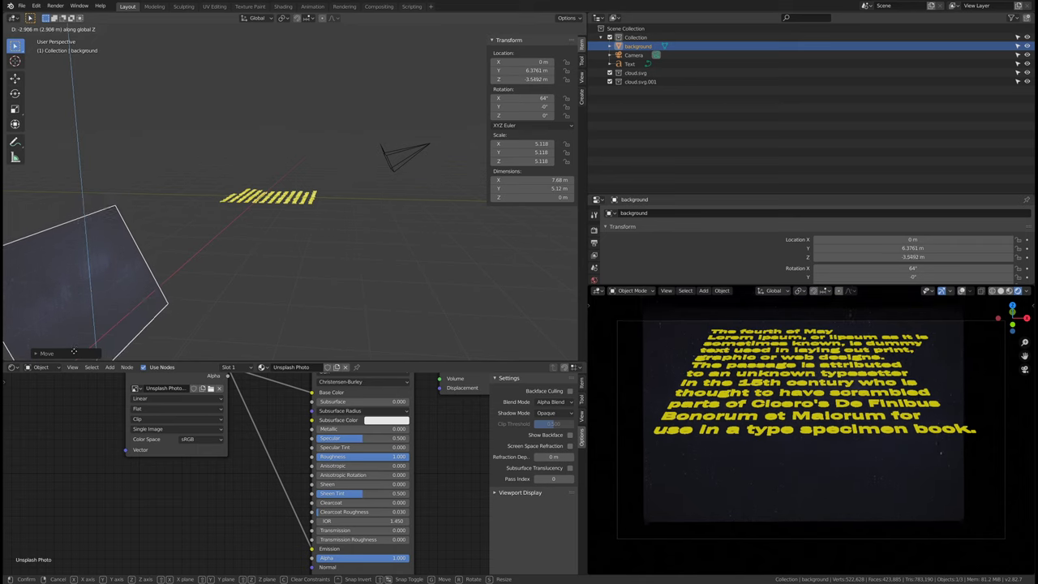
{"action": "left_click", "coordinate": [74, 351]}
{"action": "key", "text": "s"}
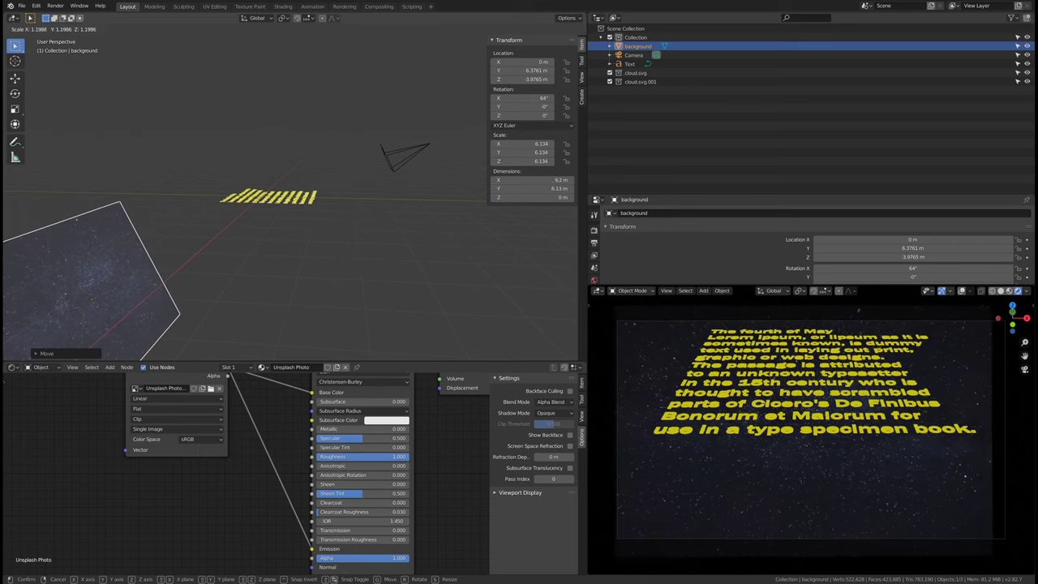
{"action": "left_click", "coordinate": [280, 306]}
Step: Move the text along the Y axis to about -3.18 m so it sits just below the camera frame
{"action": "left_click", "coordinate": [268, 197]}
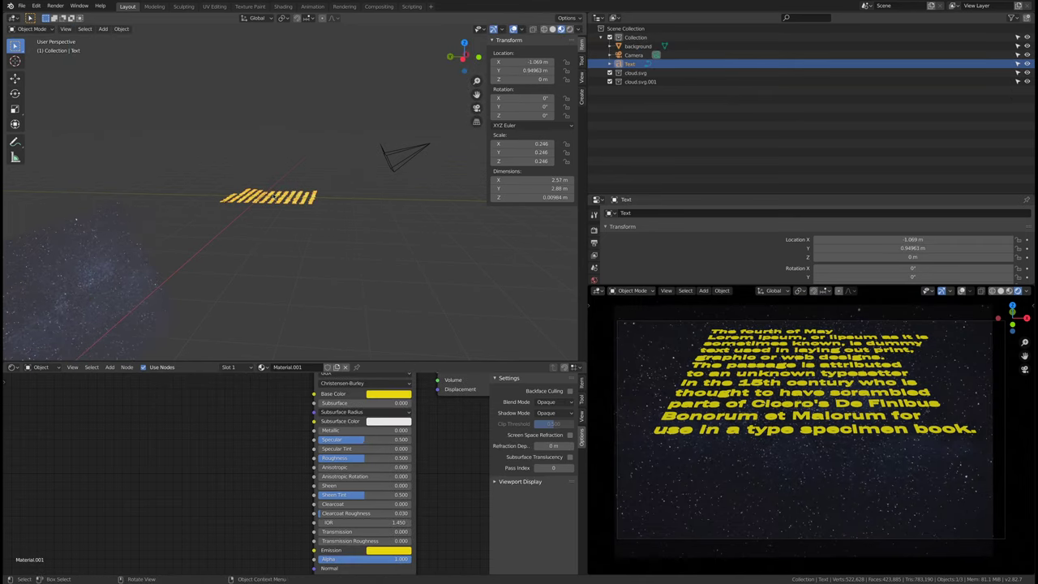
{"action": "key", "text": "g"}
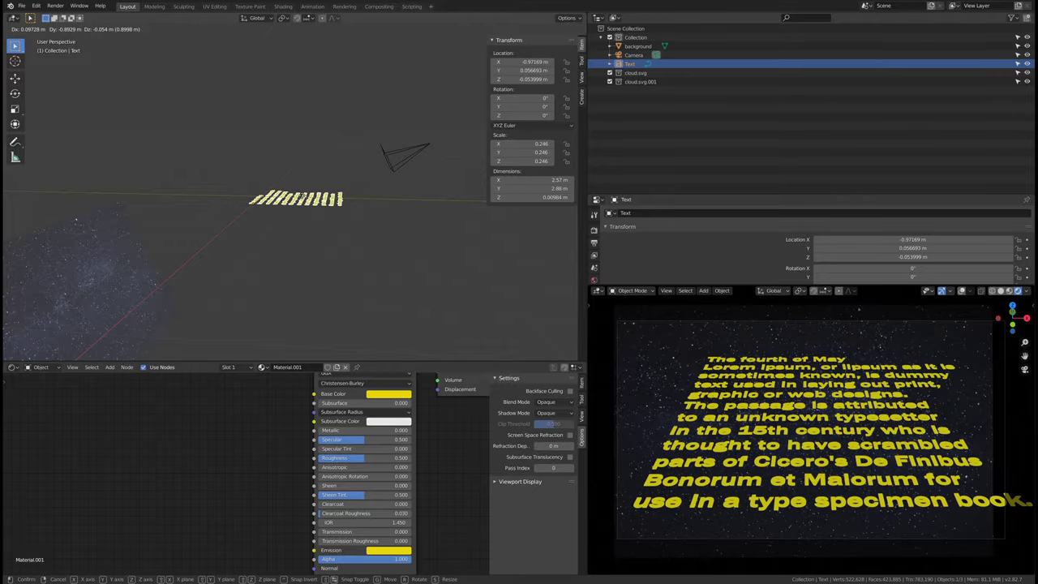
{"action": "key", "text": "y"}
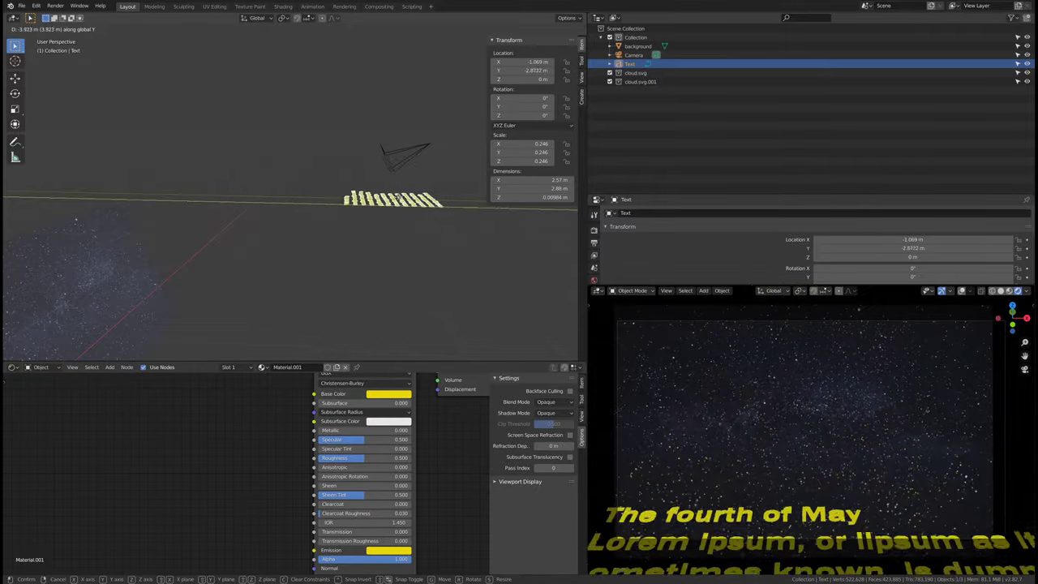
{"action": "key", "text": "Return"}
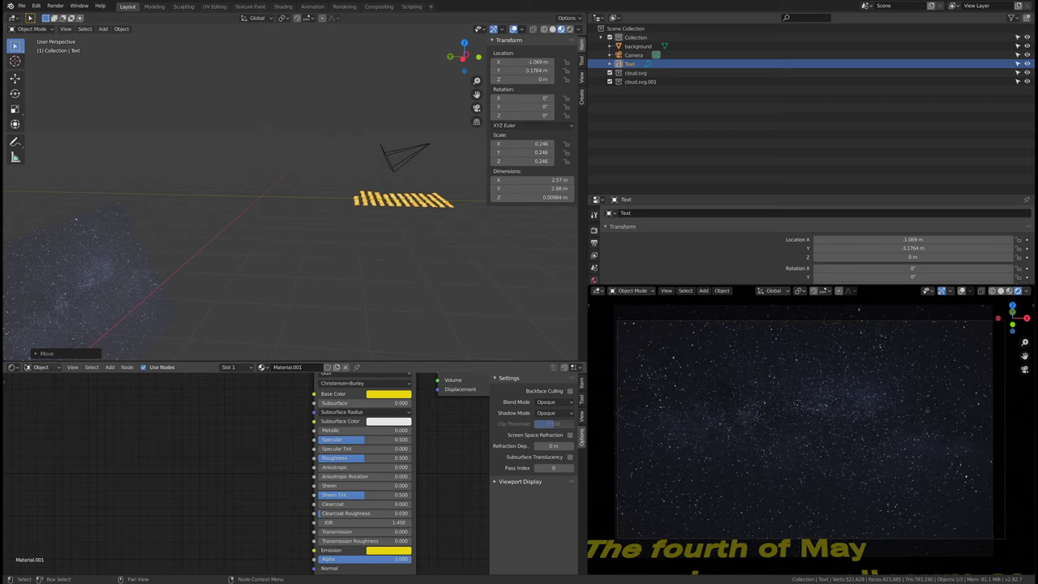
Step: Switch the shader editor area to the Timeline and set the current frame to 0
{"action": "left_click", "coordinate": [13, 366]}
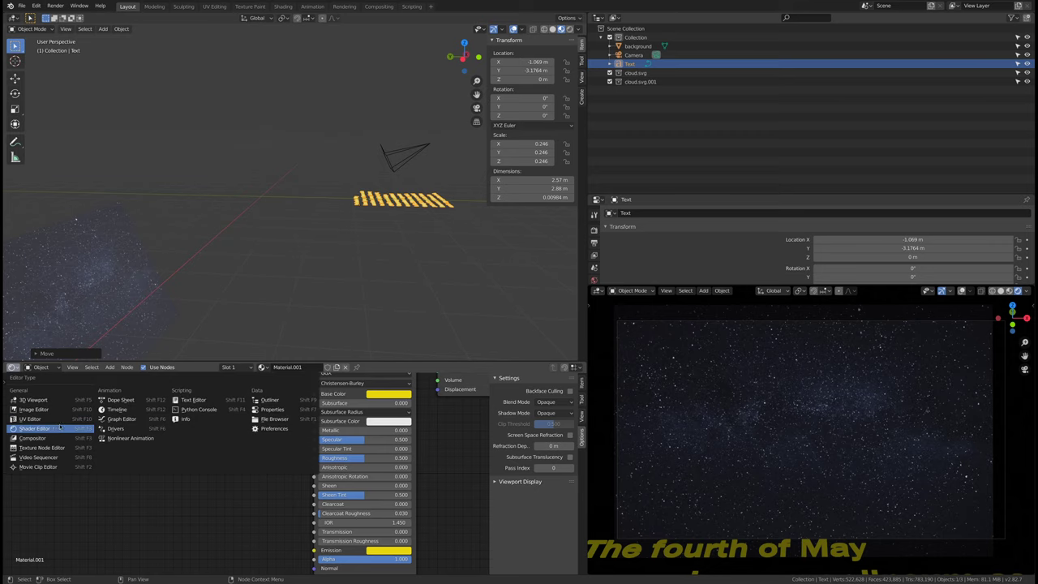
{"action": "left_click", "coordinate": [100, 412]}
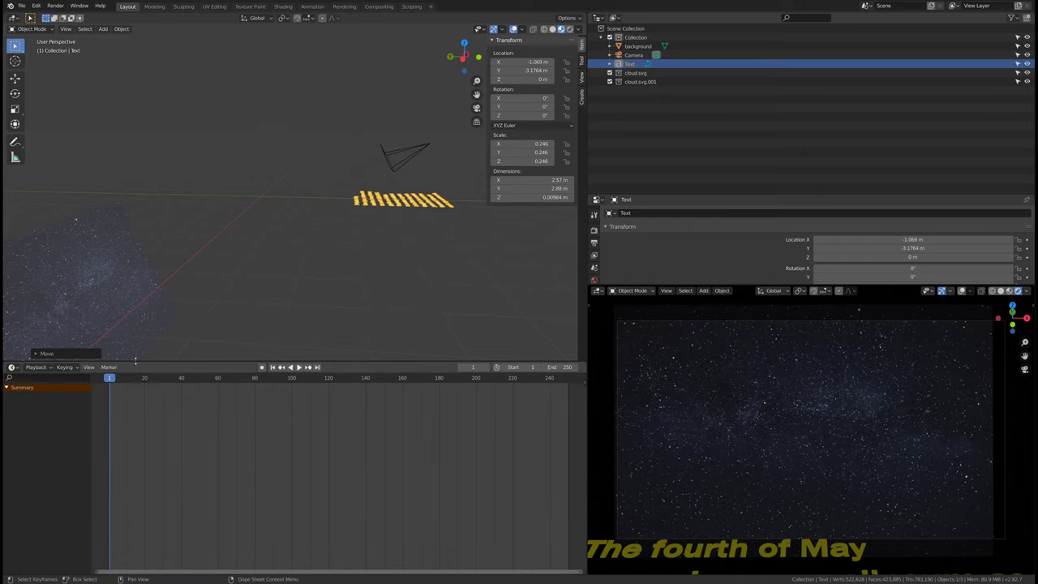
{"action": "mouse_move", "coordinate": [109, 378]}
{"action": "left_mouse_down"}
{"action": "mouse_move", "coordinate": [142, 379]}
{"action": "mouse_move", "coordinate": [92, 380]}
{"action": "left_mouse_up"}
{"action": "key", "text": "space"}
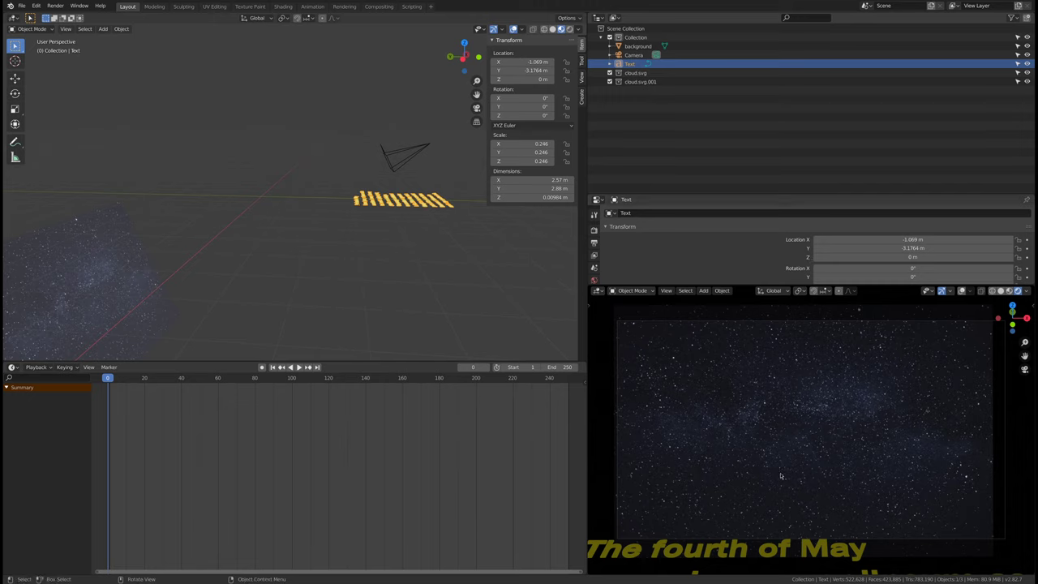
{"action": "right_click", "coordinate": [435, 203]}
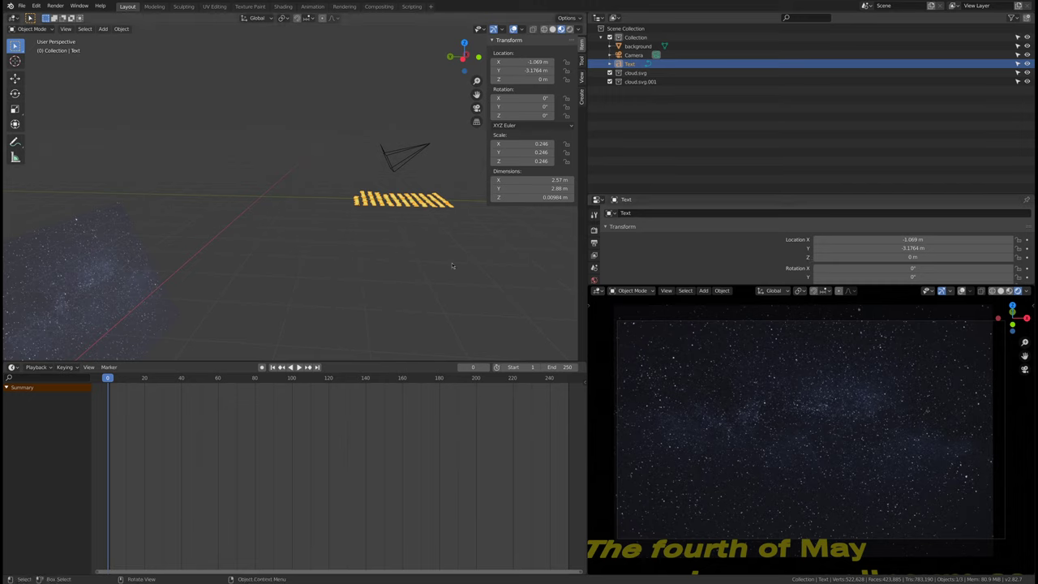
{"action": "key", "text": "ctrl+i"}
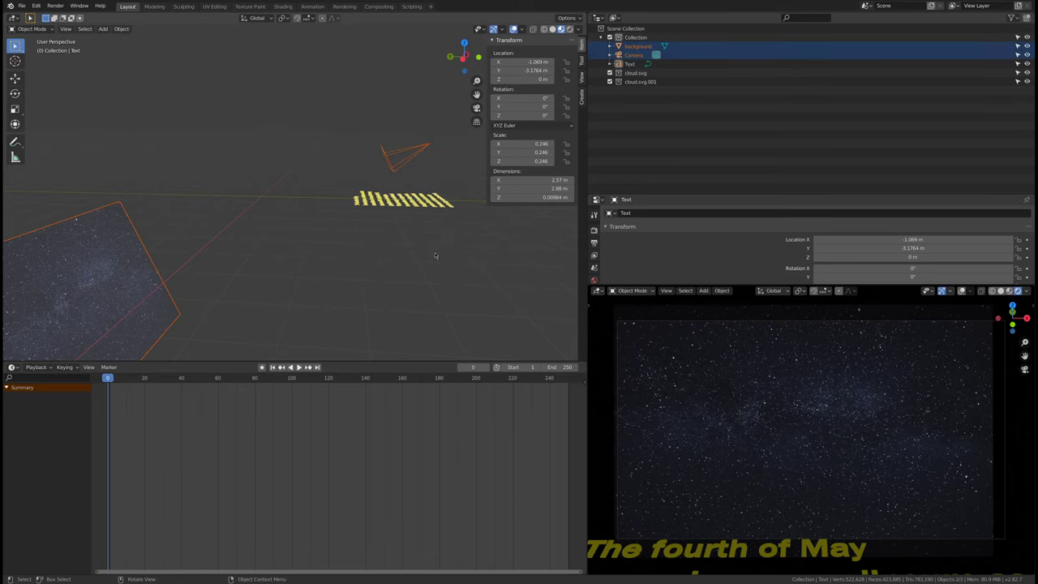
{"action": "left_click", "coordinate": [435, 255]}
{"action": "left_click", "coordinate": [432, 204]}
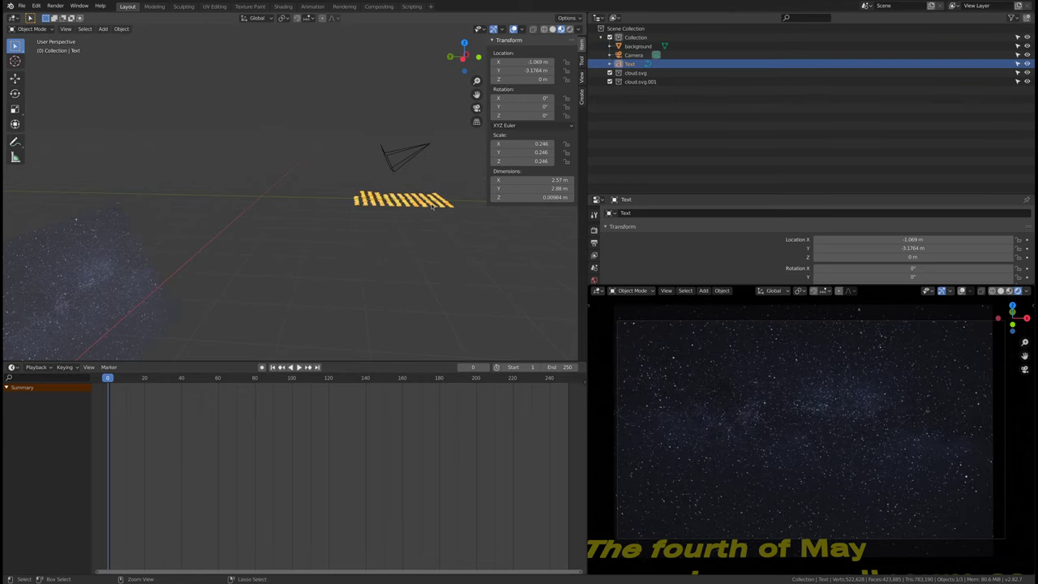
{"action": "key", "text": "ctrl+i"}
{"action": "key", "text": "ctrl+i"}
Step: Insert a location keyframe for the text at frame 0
{"action": "right_click", "coordinate": [429, 219]}
{"action": "key", "text": "Escape"}
{"action": "key", "text": "i"}
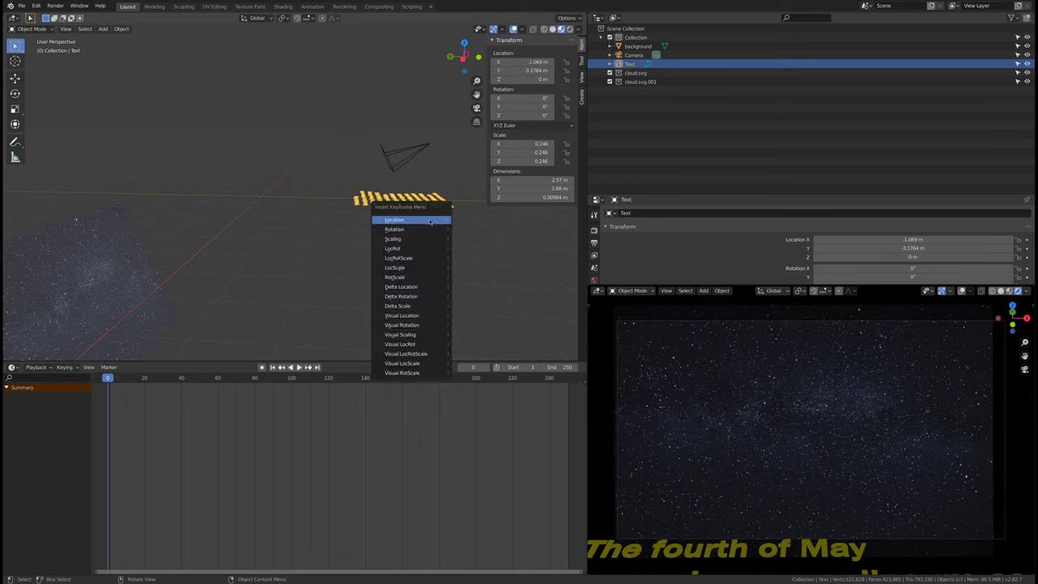
{"action": "left_click", "coordinate": [431, 220]}
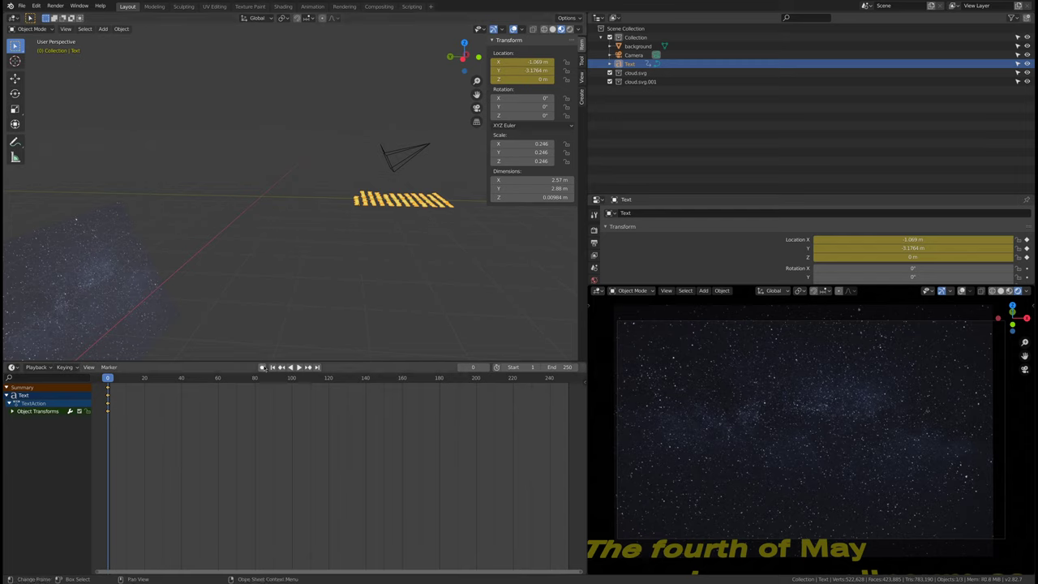
Step: Use auto keying to keyframe the text at frame 200, moved along the Y axis to about 4.48 m, and switch auto keying off
{"action": "left_click", "coordinate": [262, 367]}
{"action": "key", "text": "space"}
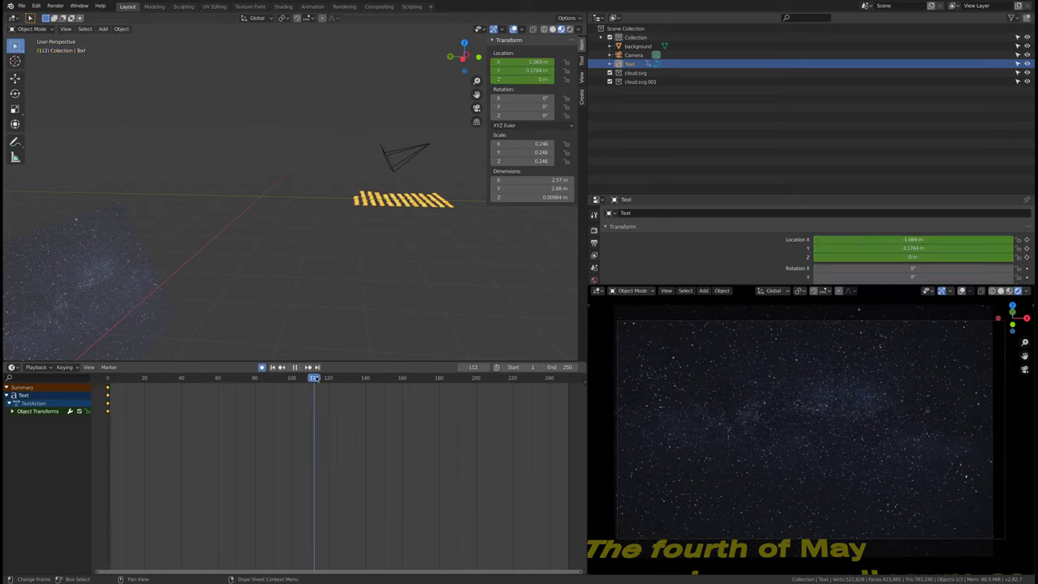
{"action": "left_click_drag", "start_coordinate": [386, 378], "coordinate": [476, 392]}
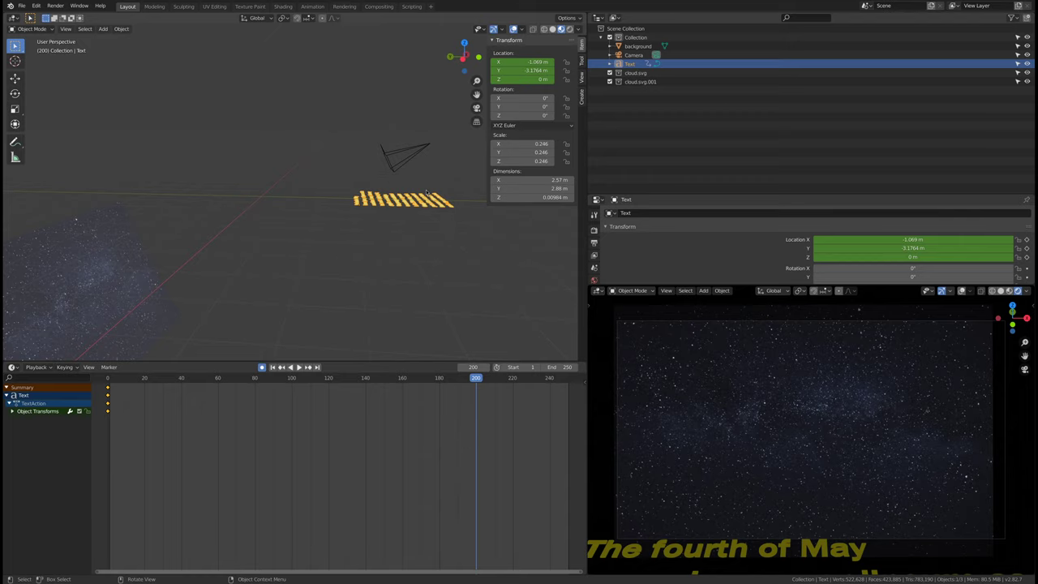
{"action": "key", "text": "g"}
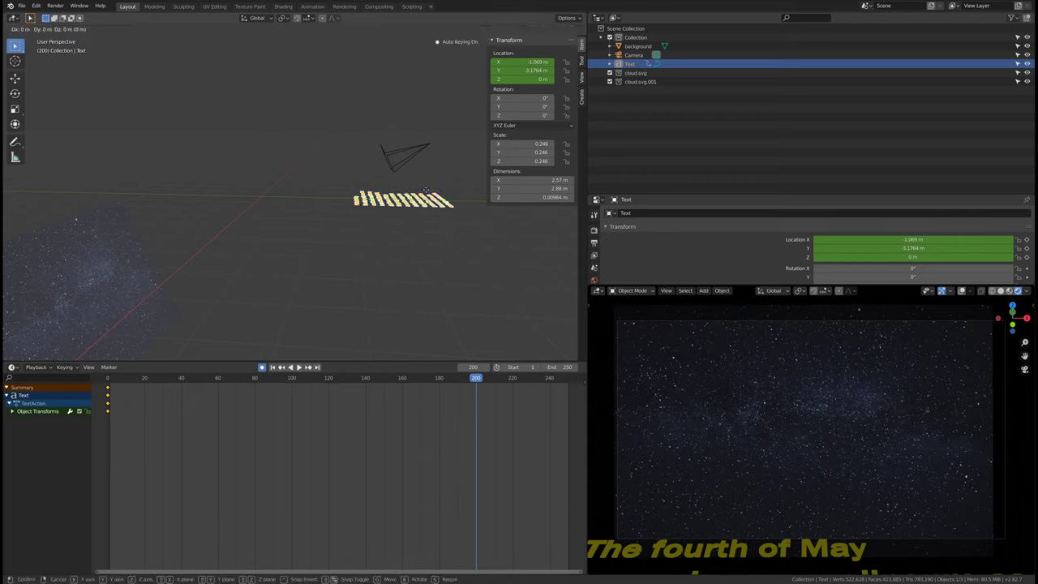
{"action": "key", "text": "y"}
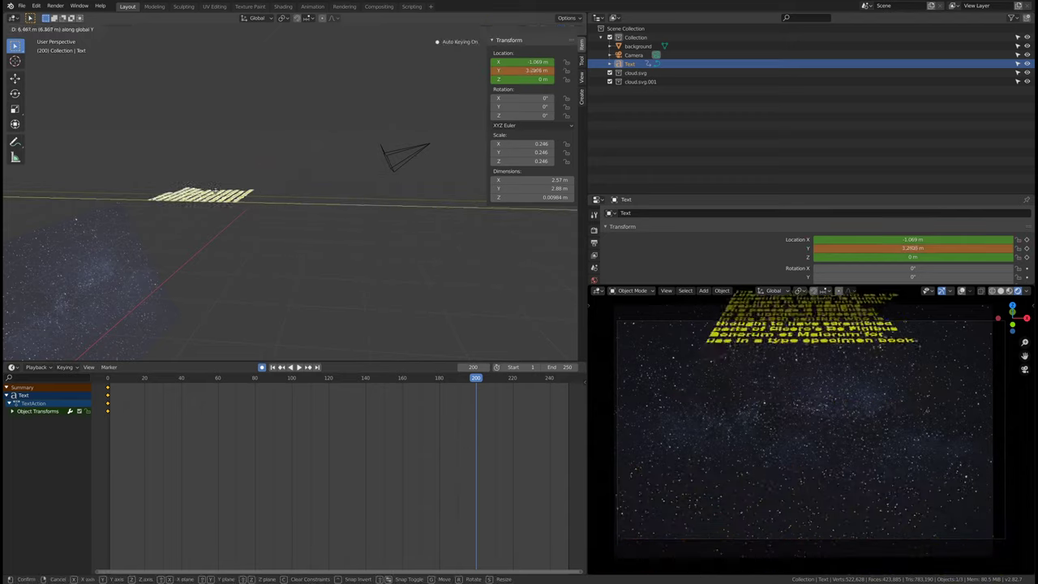
{"action": "left_click", "coordinate": [183, 192]}
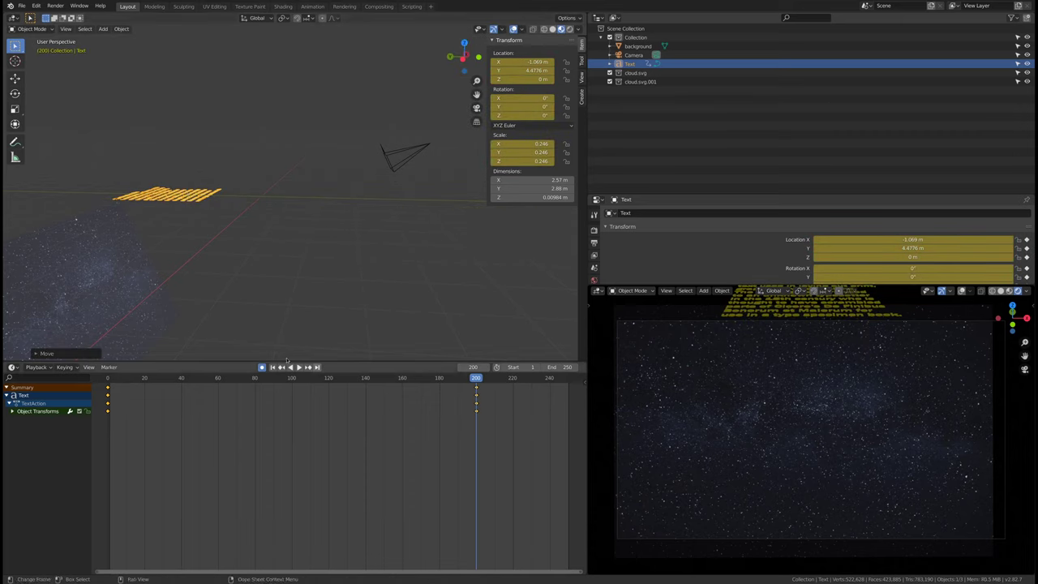
{"action": "left_click", "coordinate": [262, 367]}
{"action": "left_click", "coordinate": [406, 302]}
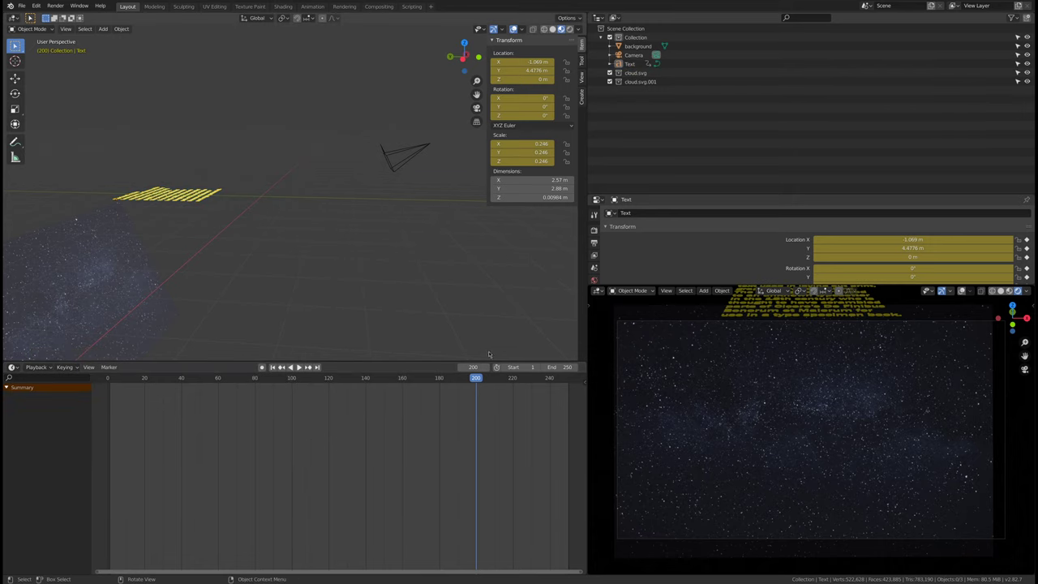
Step: Play the text animation from the beginning and scrub back through the timeline to review the text's movement
{"action": "left_click_drag", "start_coordinate": [479, 382], "coordinate": [111, 381]}
{"action": "key", "text": "space"}
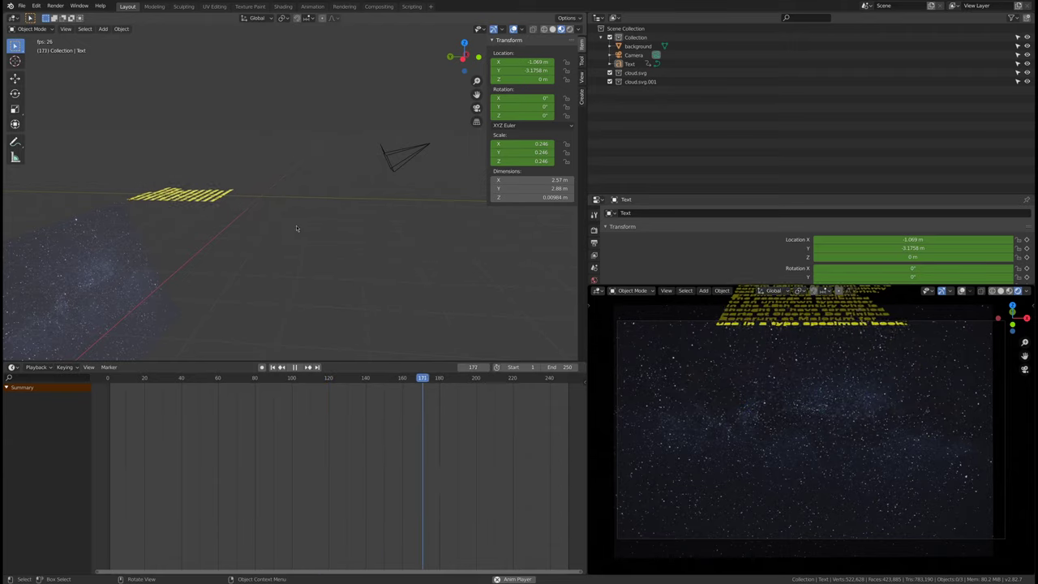
{"action": "key", "text": "space"}
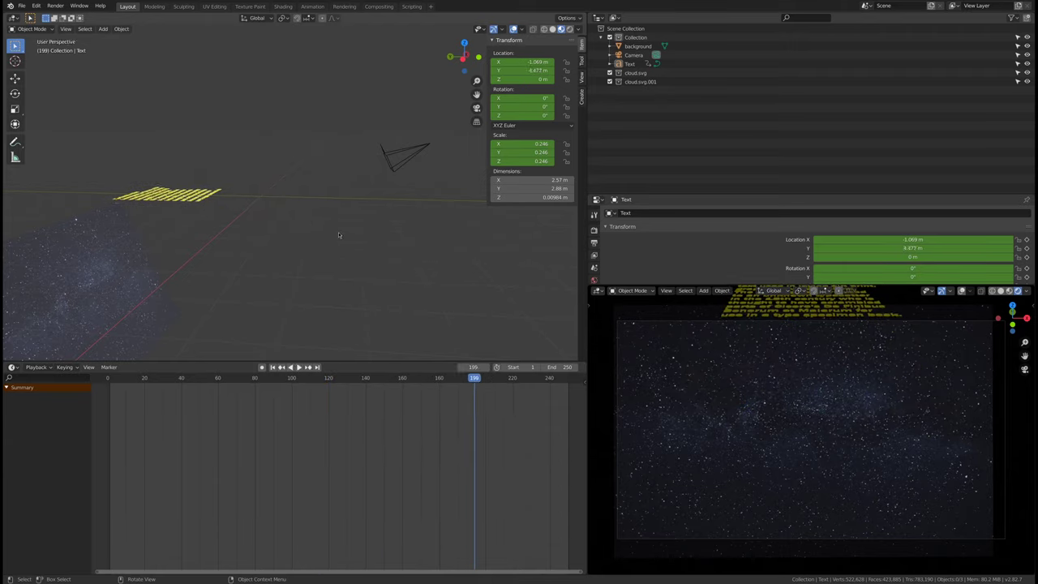
{"action": "left_click_drag", "start_coordinate": [351, 381], "coordinate": [385, 381]}
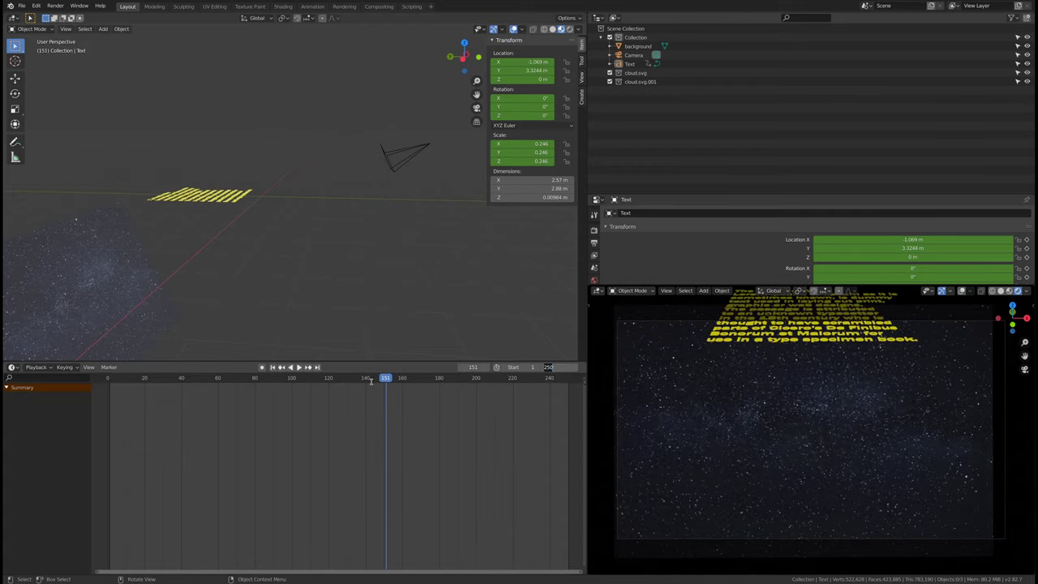
{"action": "mouse_move", "coordinate": [296, 381]}
{"action": "left_mouse_down"}
{"action": "mouse_move", "coordinate": [186, 381]}
{"action": "mouse_move", "coordinate": [304, 381]}
{"action": "left_mouse_up"}
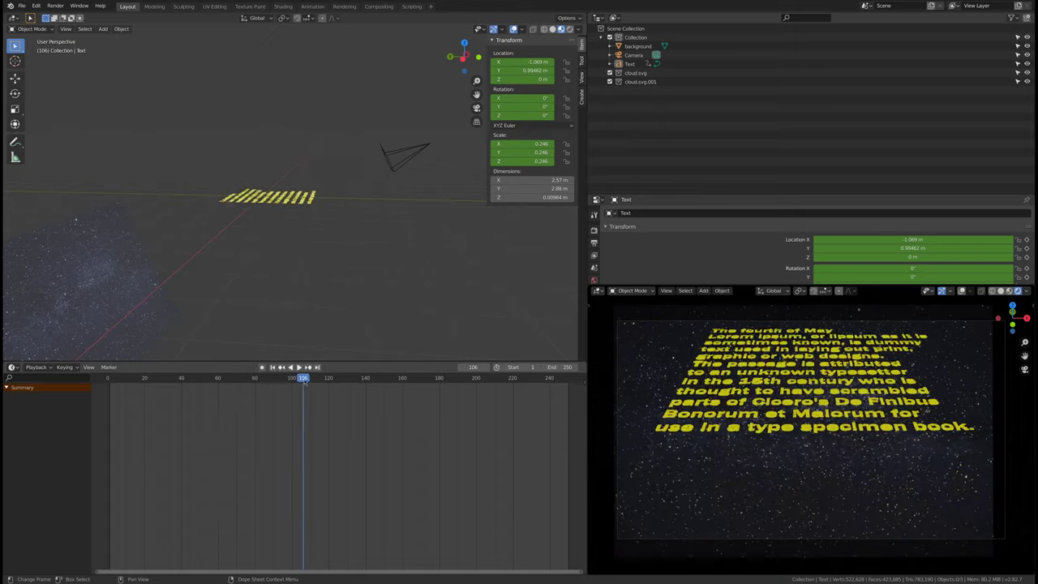
Step: Set the animation's end frame to 200 and replay it to check the shortened range
{"action": "left_click", "coordinate": [550, 366]}
{"action": "type", "text": "200"}
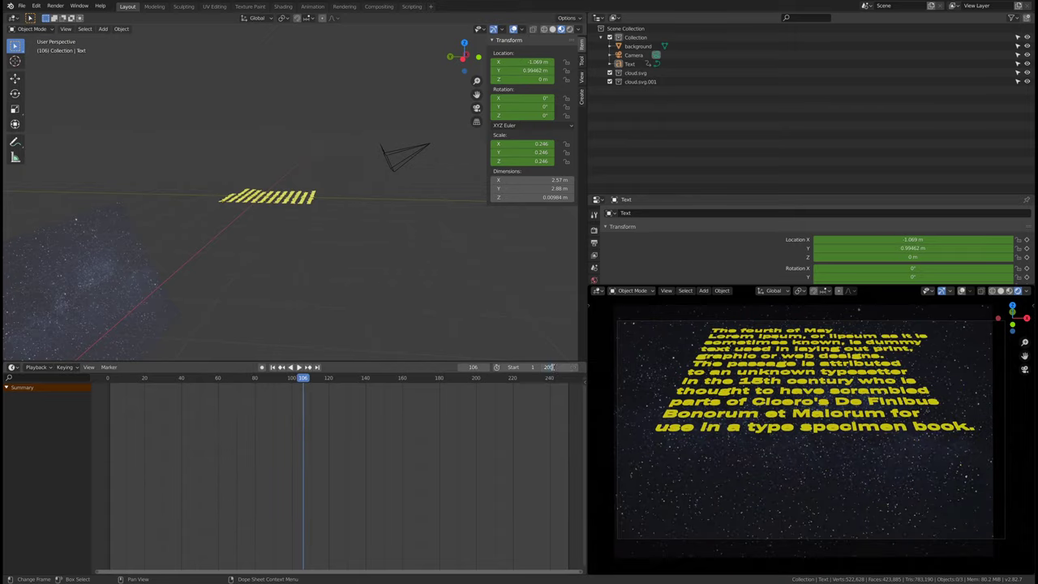
{"action": "key", "text": "Return"}
{"action": "key", "text": "space"}
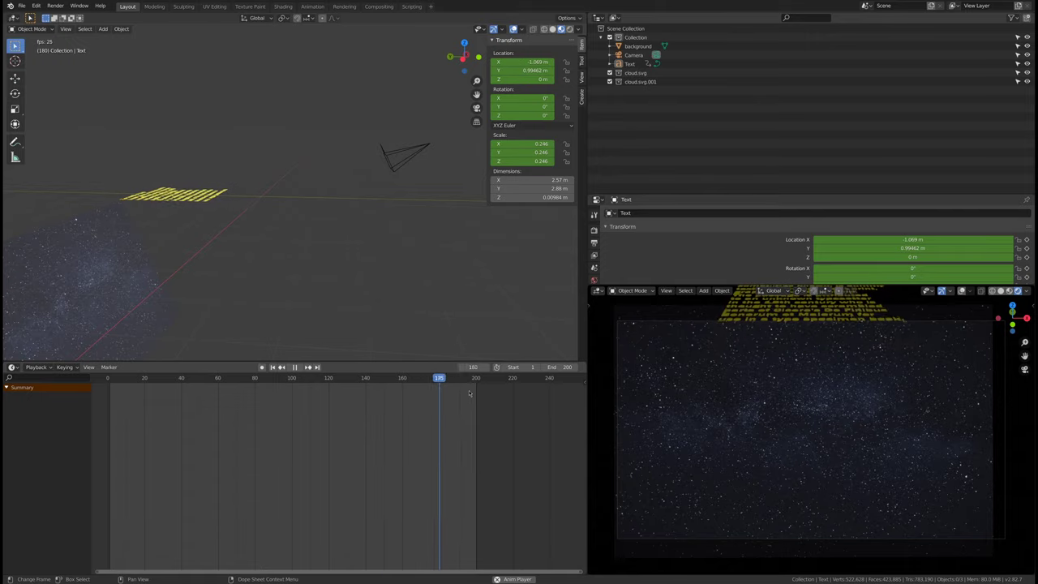
{"action": "key", "text": "space"}
{"action": "left_click_drag", "start_coordinate": [299, 383], "coordinate": [168, 383]}
{"action": "key", "text": "space"}
Step: Change the interpolation mode of the text's keyframes at frame 0 to linear
{"action": "left_click", "coordinate": [369, 196]}
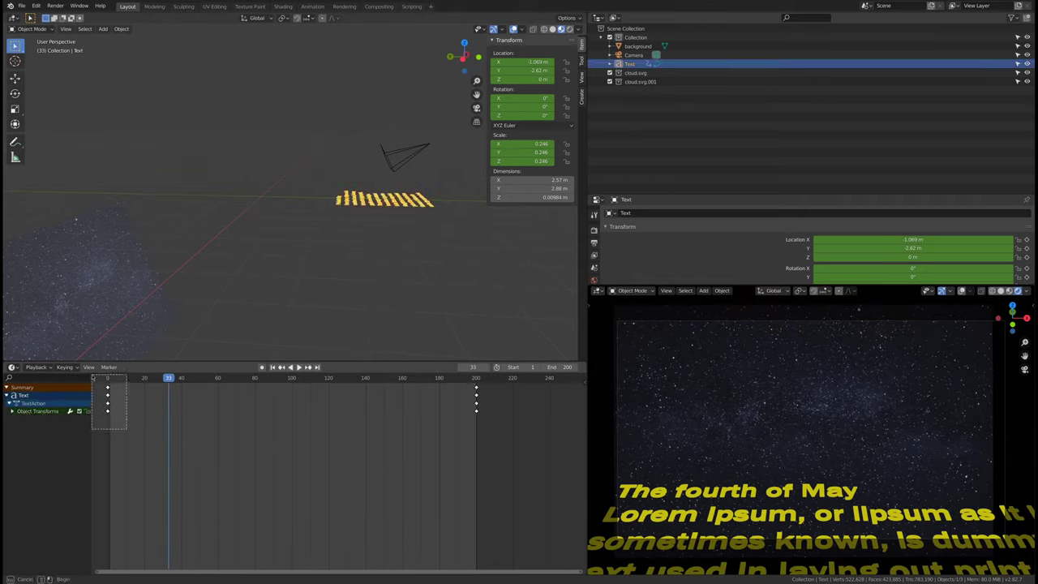
{"action": "left_click", "coordinate": [107, 395]}
{"action": "right_click", "coordinate": [108, 396]}
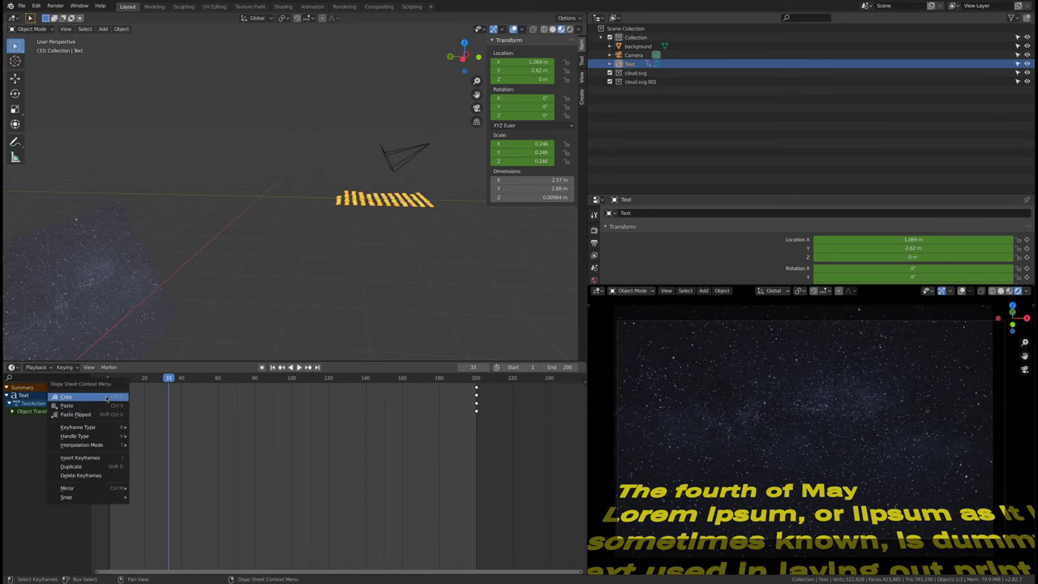
{"action": "mouse_move", "coordinate": [101, 437]}
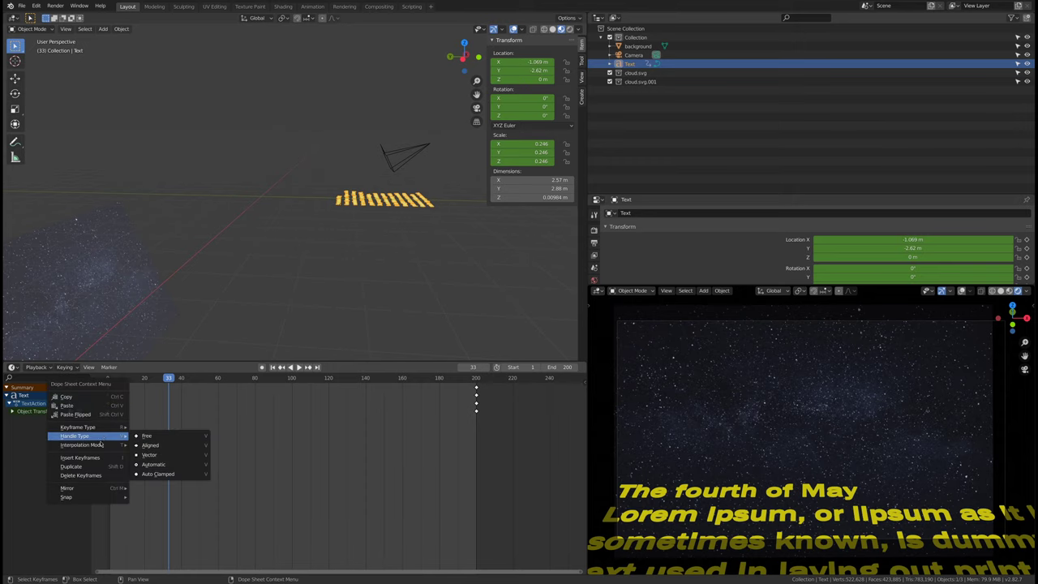
{"action": "left_click", "coordinate": [158, 463]}
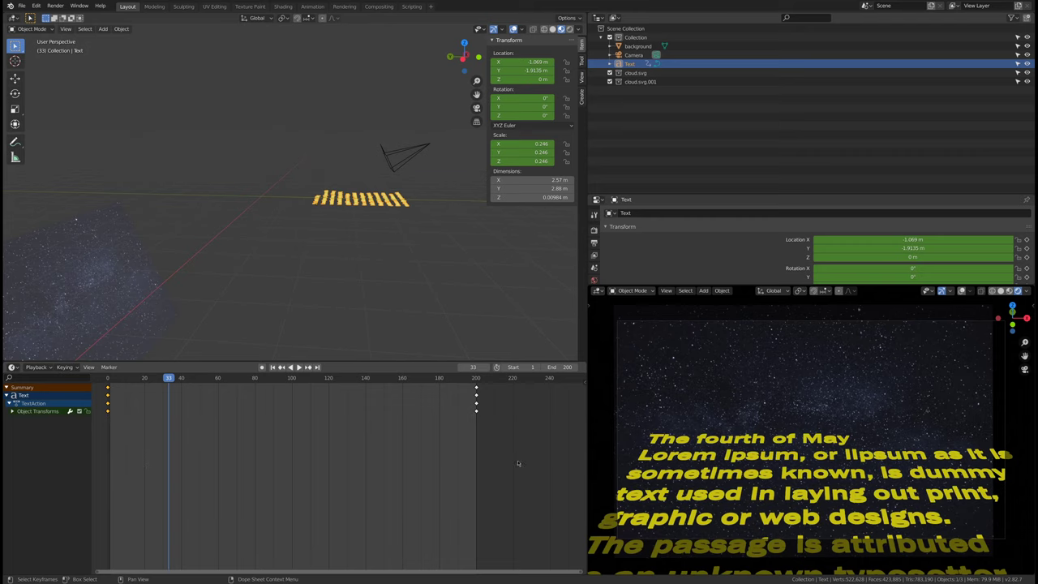
Step: Change the interpolation mode of the text's keyframes at frame 200 to linear and replay the animation from the start
{"action": "left_click_drag", "start_coordinate": [524, 465], "coordinate": [456, 387]}
{"action": "right_click", "coordinate": [476, 400]}
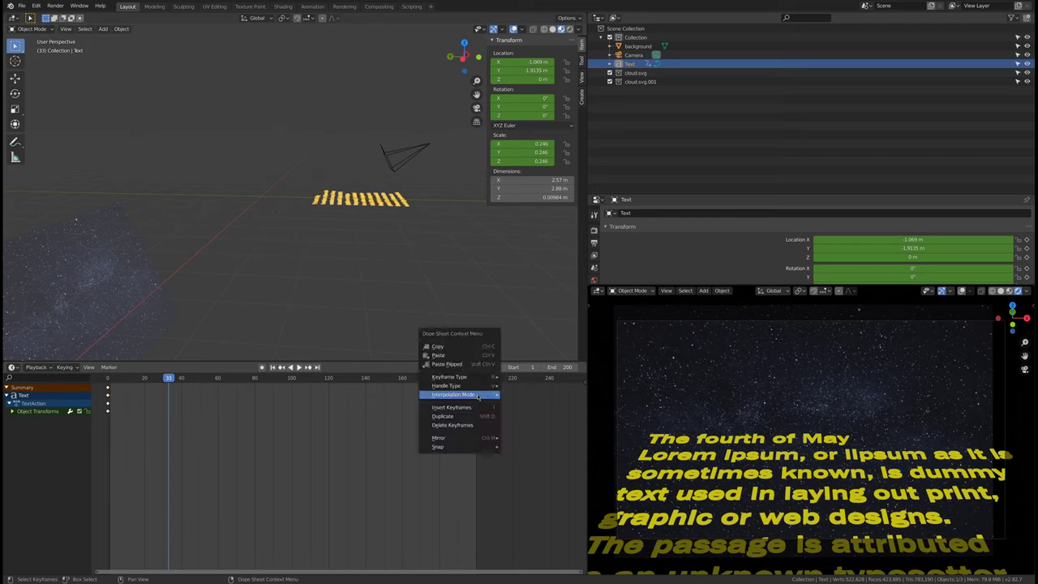
{"action": "mouse_move", "coordinate": [486, 395]}
{"action": "left_click", "coordinate": [522, 419]}
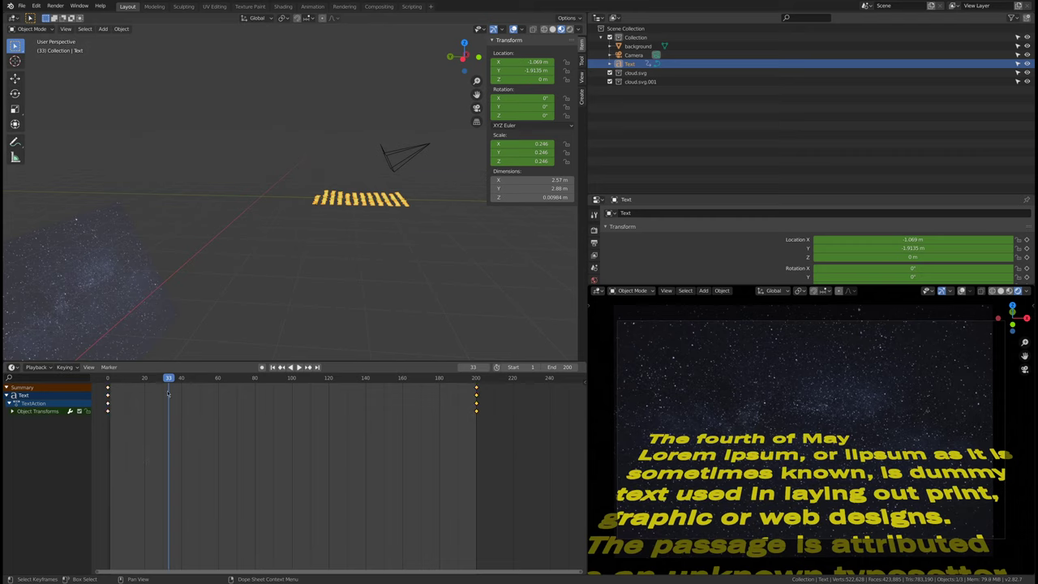
{"action": "left_click", "coordinate": [106, 379]}
{"action": "key", "text": "space"}
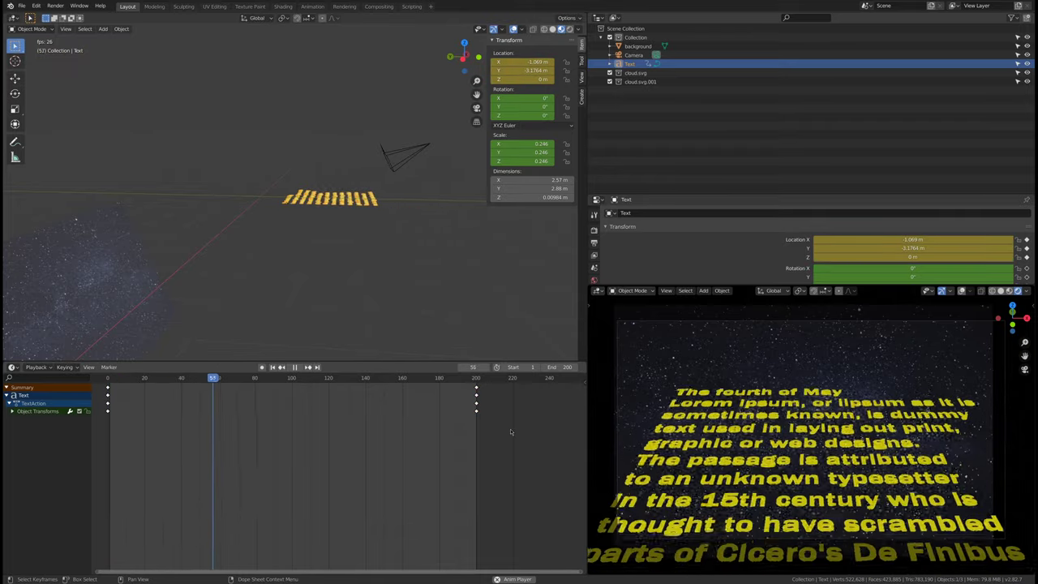
{"action": "key", "text": "space"}
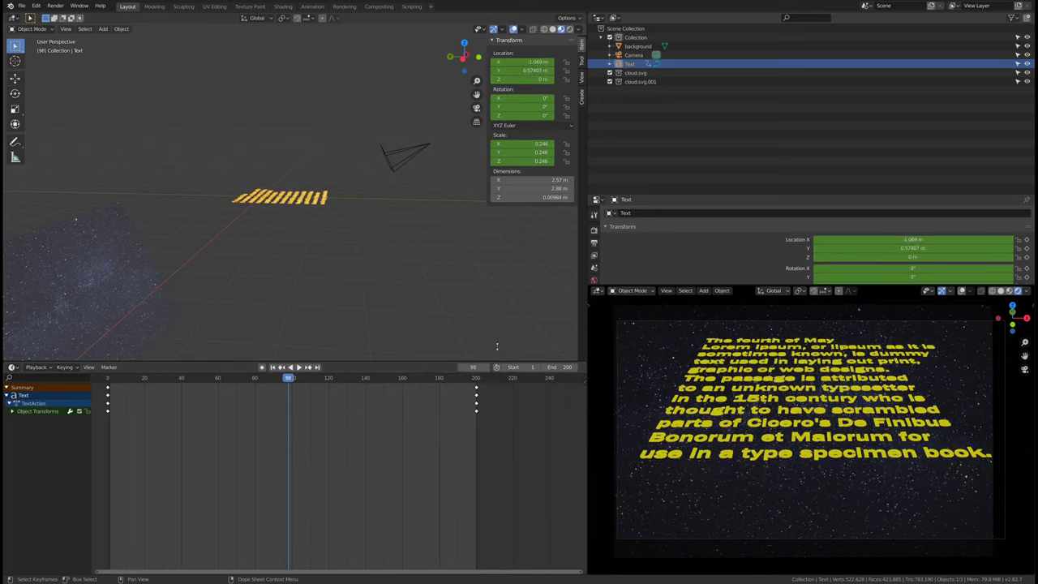
Step: Switch the main viewport to the camera view and hide its overlays and sidebar
{"action": "left_click", "coordinate": [476, 108]}
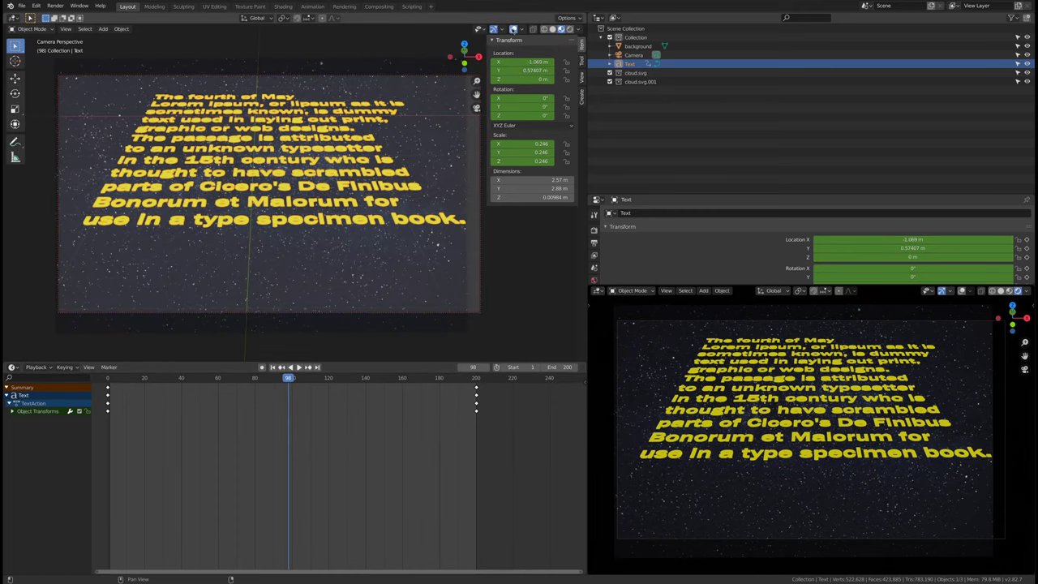
{"action": "left_click", "coordinate": [513, 29]}
{"action": "key", "text": "n"}
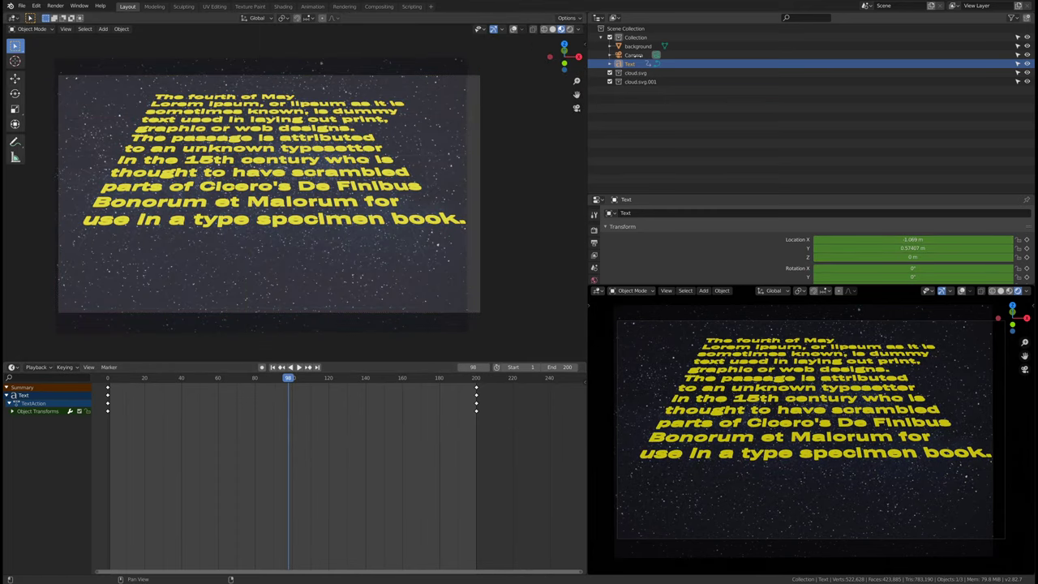
Step: Join the second 3D viewport's area into the properties editor and widen the main viewport and timeline
{"action": "right_click", "coordinate": [621, 286]}
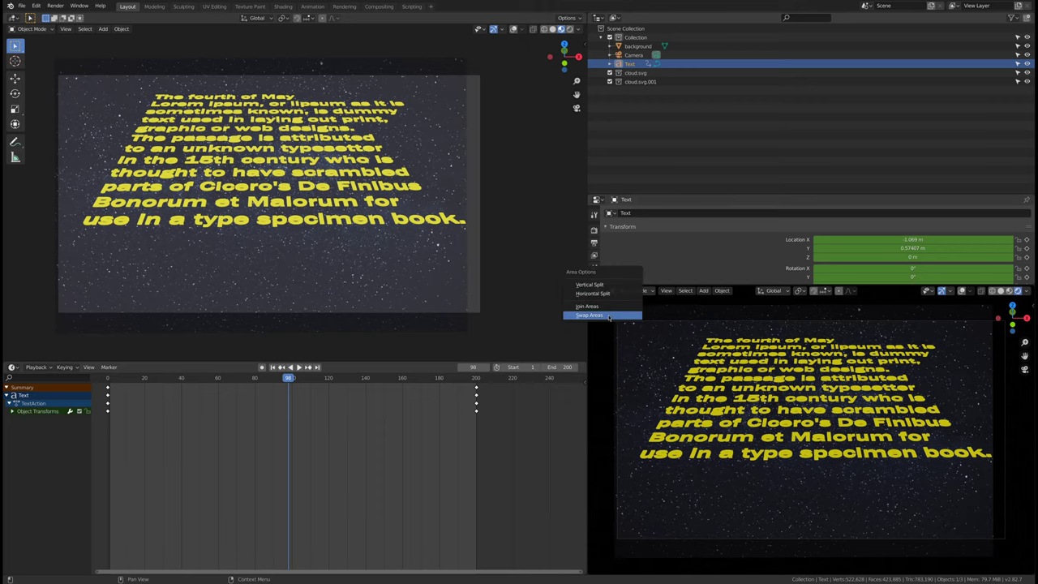
{"action": "left_click", "coordinate": [600, 307]}
{"action": "left_click", "coordinate": [581, 272]}
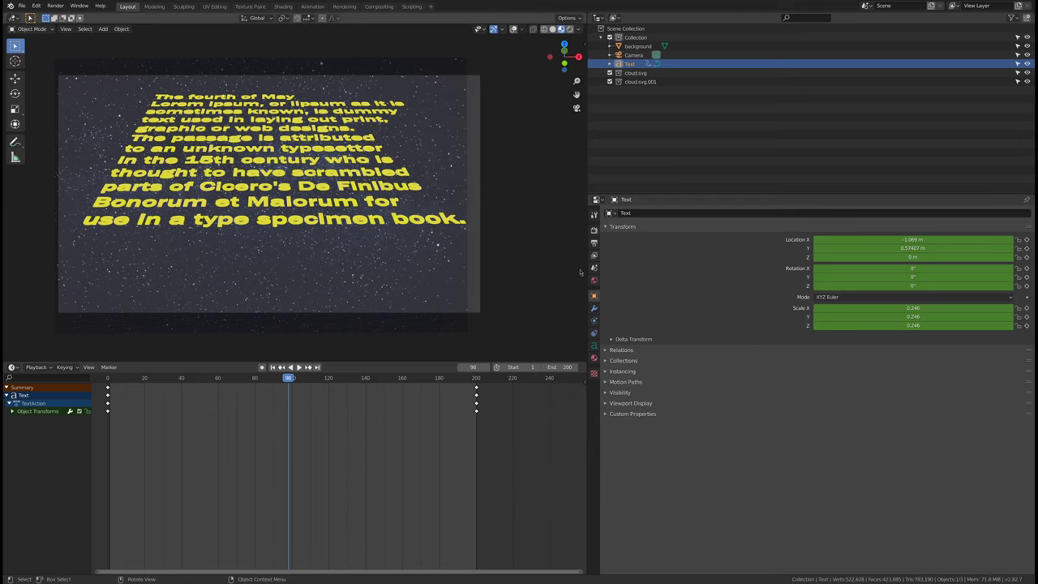
{"action": "left_click_drag", "start_coordinate": [587, 255], "coordinate": [844, 256]}
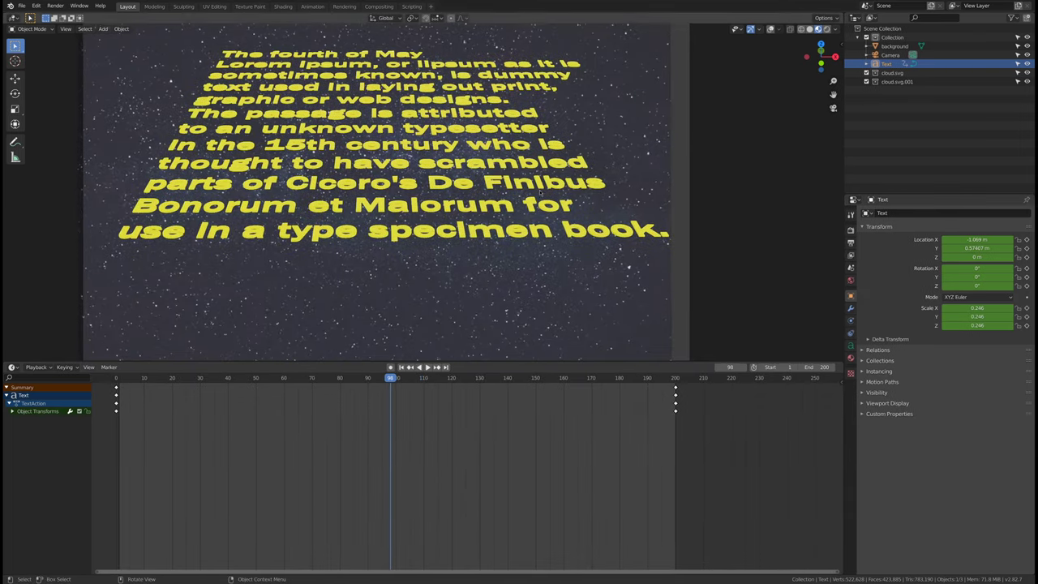
Step: Preview an early frame of the animation and turn off Lock Camera to View in the main viewport
{"action": "scroll", "coordinate": [539, 193], "scroll_direction": "down", "scroll_amount": 4}
{"action": "scroll", "coordinate": [539, 193], "scroll_direction": "up", "scroll_amount": 5}
{"action": "scroll", "coordinate": [511, 170], "scroll_direction": "up", "scroll_amount": 2}
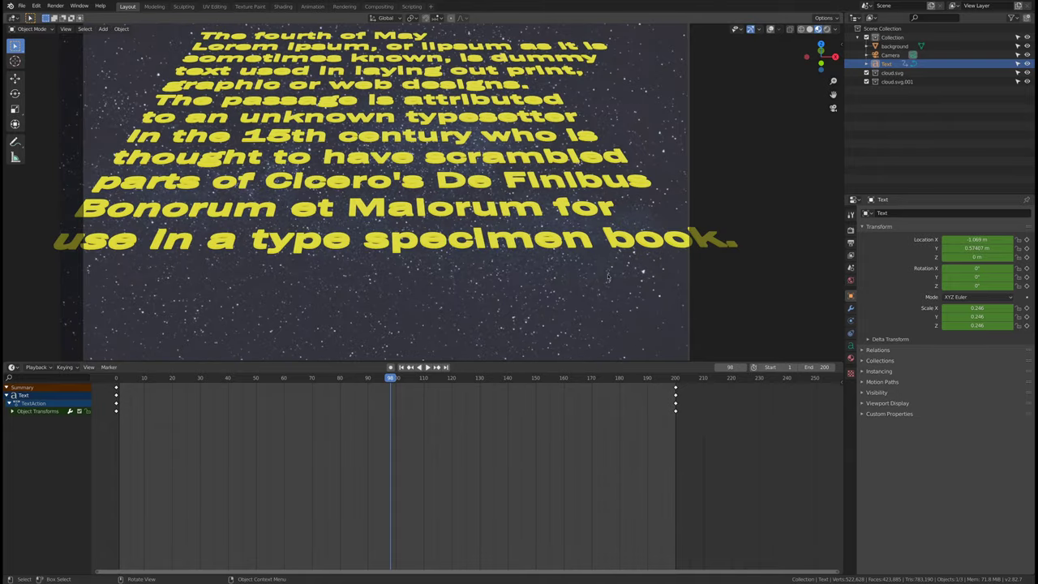
{"action": "left_click_drag", "start_coordinate": [390, 377], "coordinate": [150, 377]}
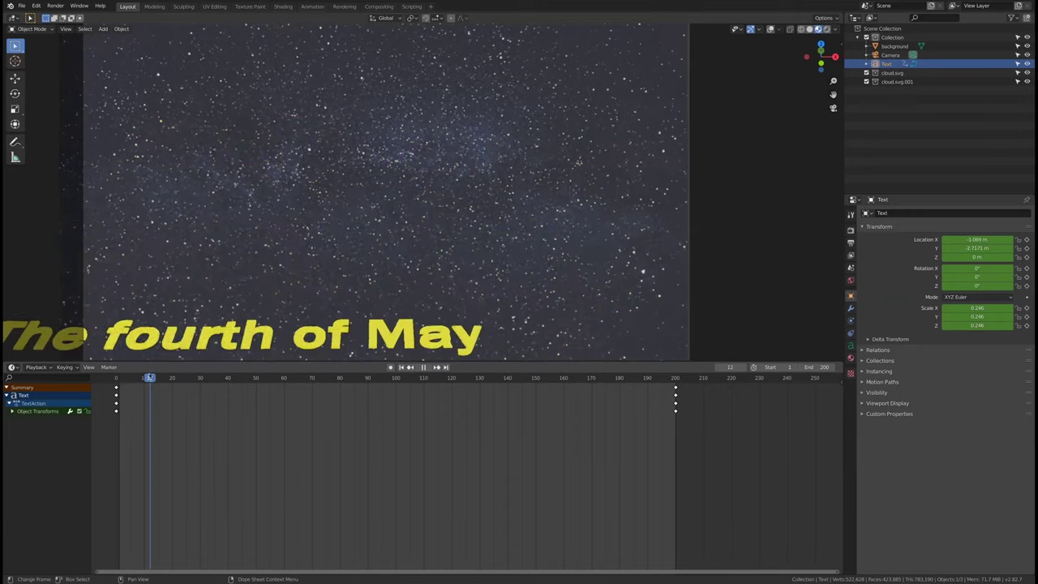
{"action": "left_click", "coordinate": [842, 43]}
{"action": "left_click", "coordinate": [839, 78]}
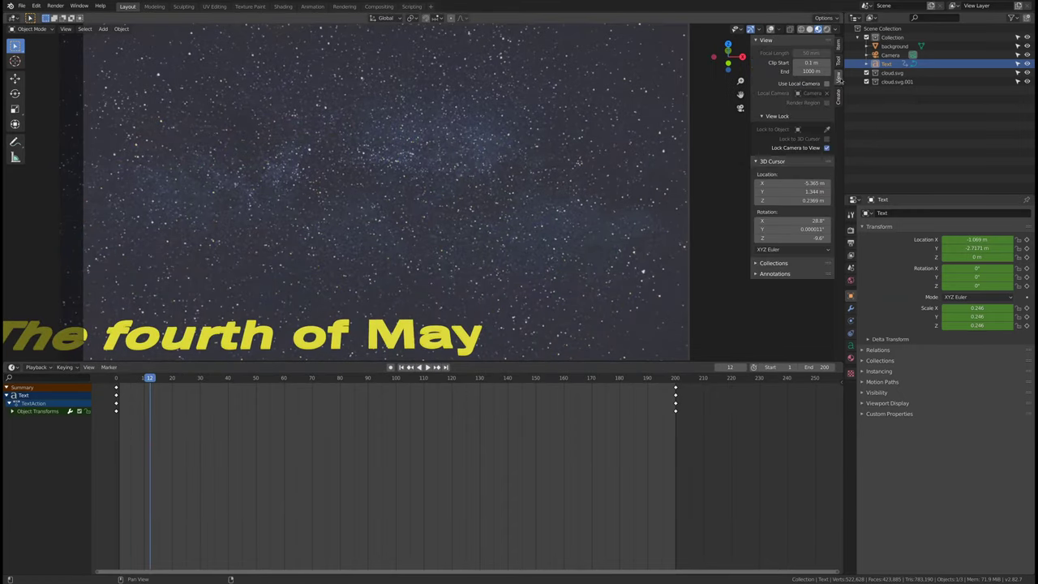
{"action": "scroll", "coordinate": [521, 216], "scroll_direction": "down", "scroll_amount": 3}
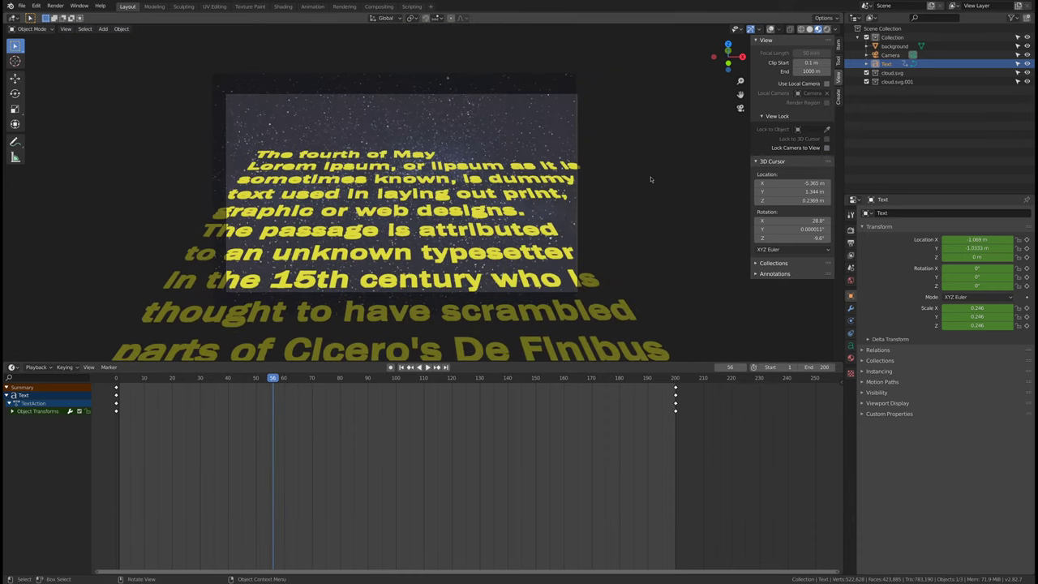
Step: Move the starry background along the X axis to about 0.2 m to centre it on the camera frame
{"action": "left_click", "coordinate": [500, 85]}
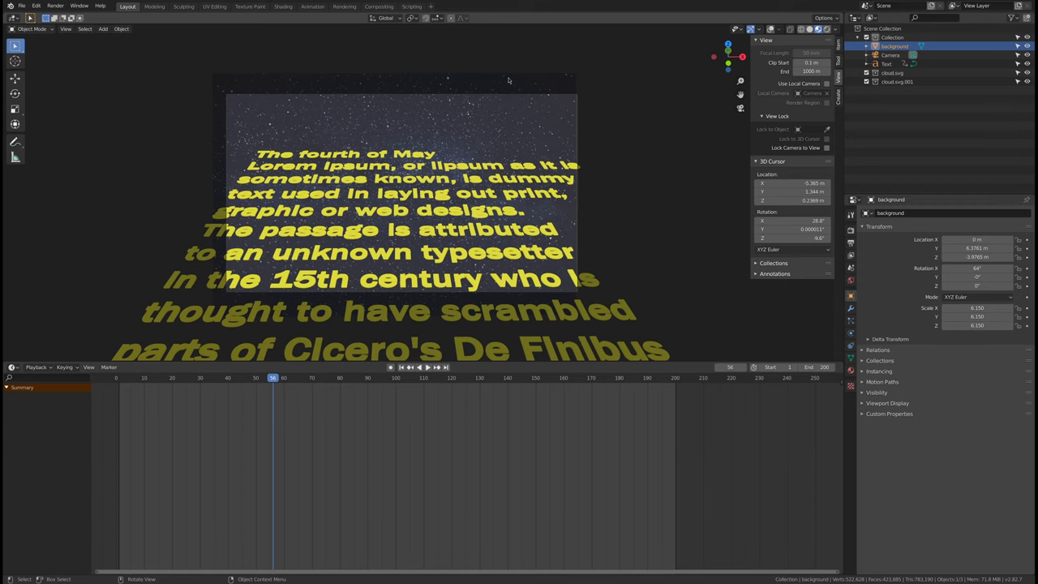
{"action": "key", "text": "g"}
{"action": "key", "text": "x"}
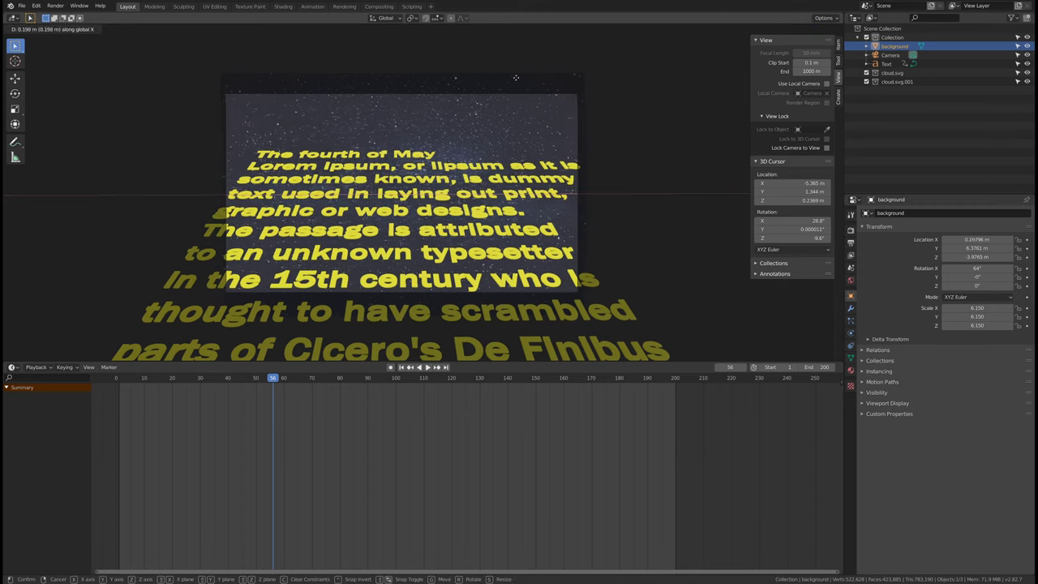
{"action": "left_click", "coordinate": [516, 77]}
{"action": "left_click", "coordinate": [863, 129]}
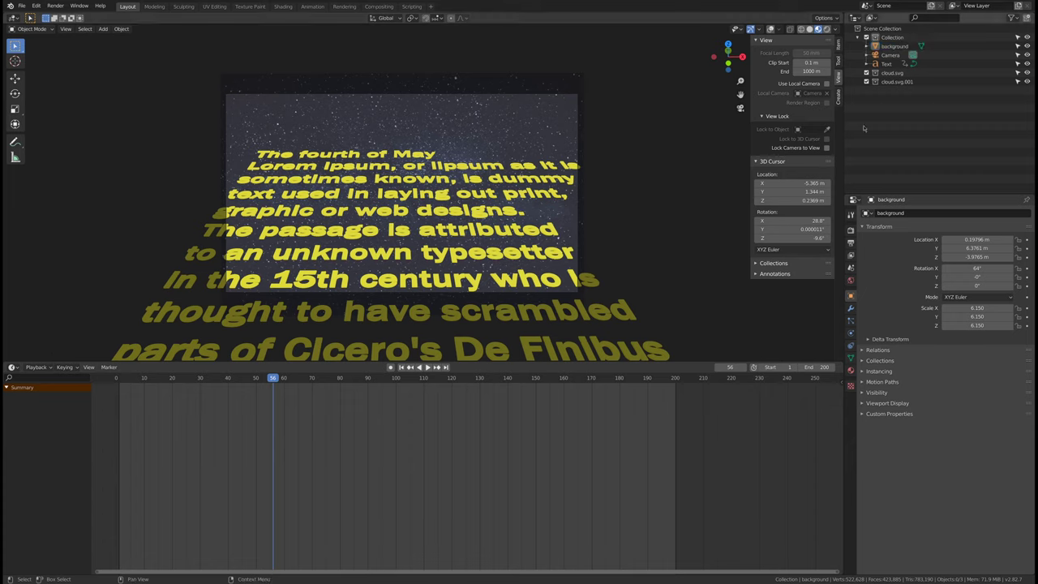
{"action": "left_click", "coordinate": [895, 46]}
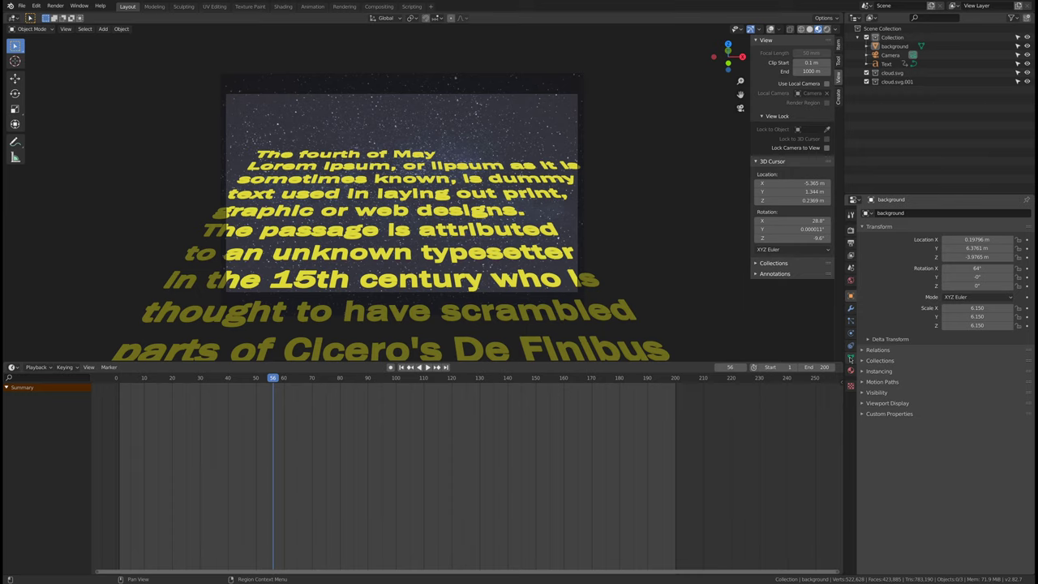
Step: Set the camera's passepartout opacity to 1.000 so everything outside the frame is black
{"action": "left_click", "coordinate": [861, 392]}
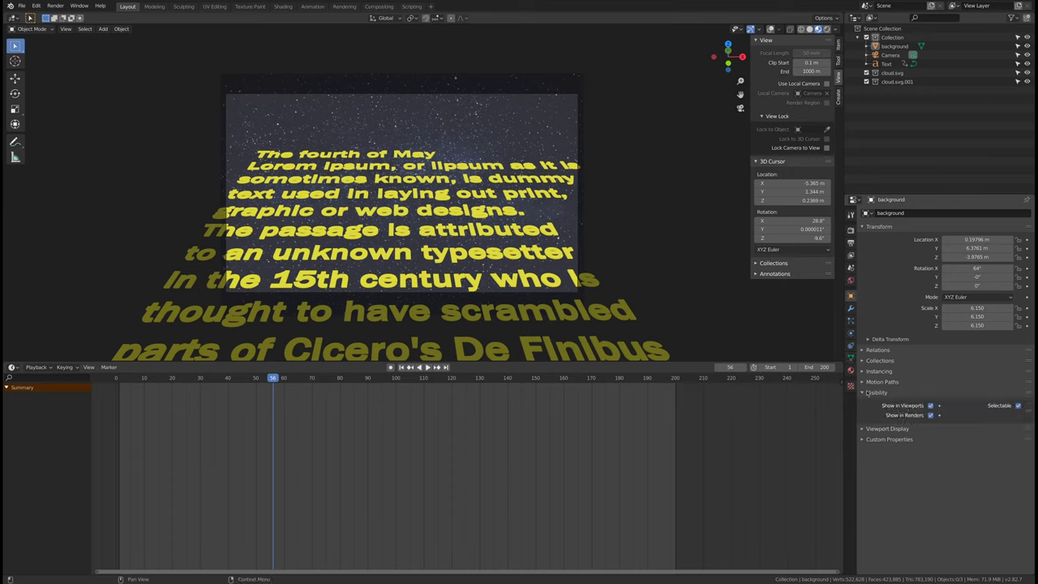
{"action": "left_click", "coordinate": [889, 55]}
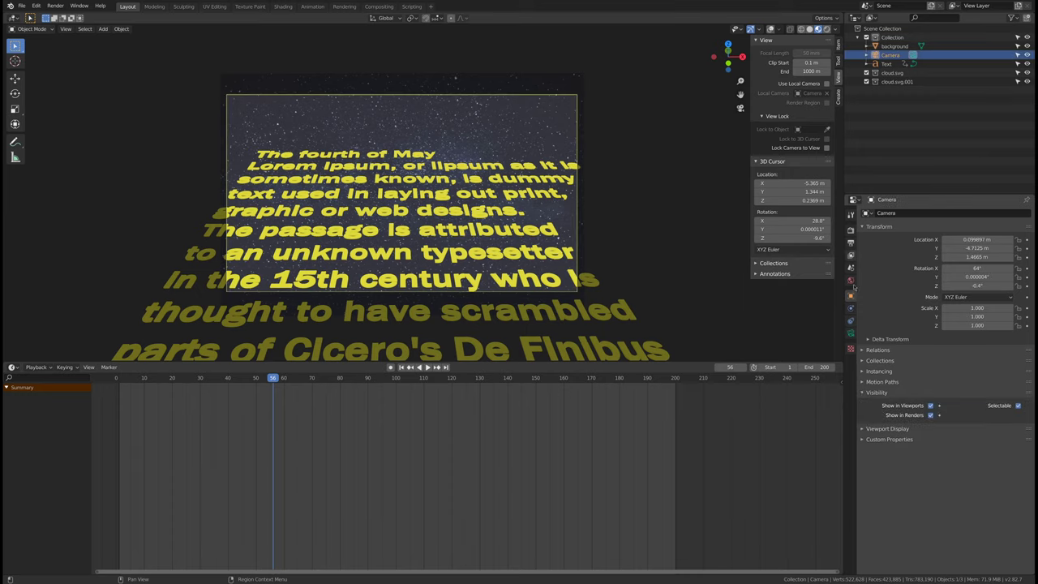
{"action": "left_click", "coordinate": [850, 333]}
{"action": "left_click", "coordinate": [864, 367]}
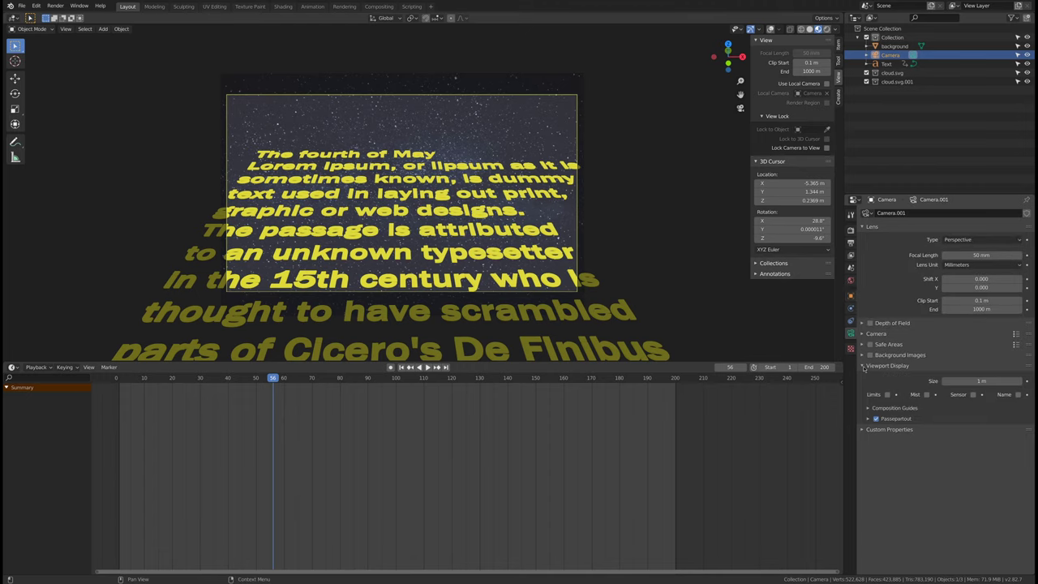
{"action": "left_click", "coordinate": [868, 419]}
{"action": "left_click_drag", "start_coordinate": [979, 431], "coordinate": [1022, 432]}
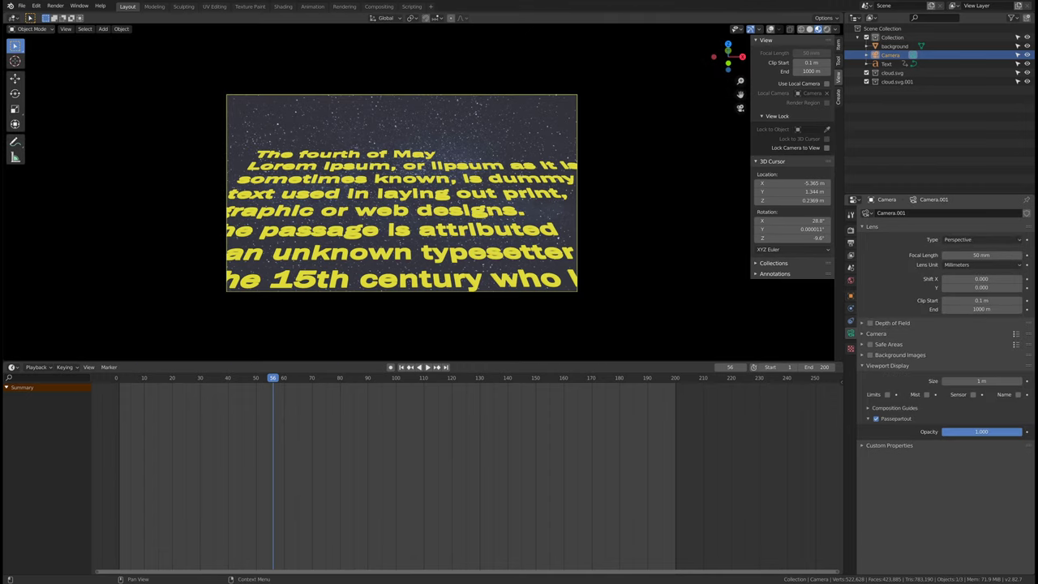
{"action": "left_click", "coordinate": [646, 234]}
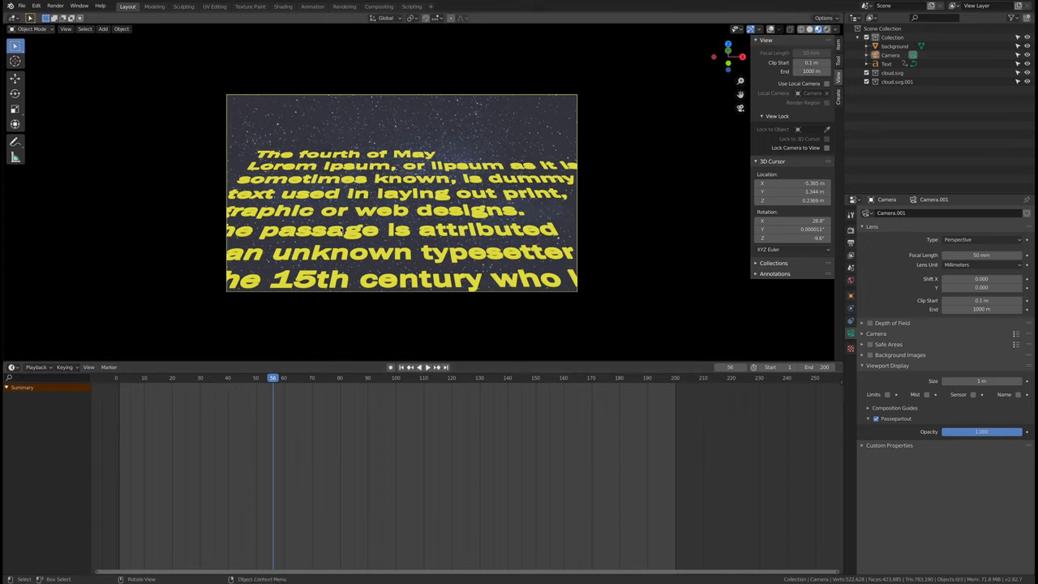
Step: Flatten the text by setting its bevel depth, offset and extrude all to 0 m
{"action": "left_click", "coordinate": [349, 231]}
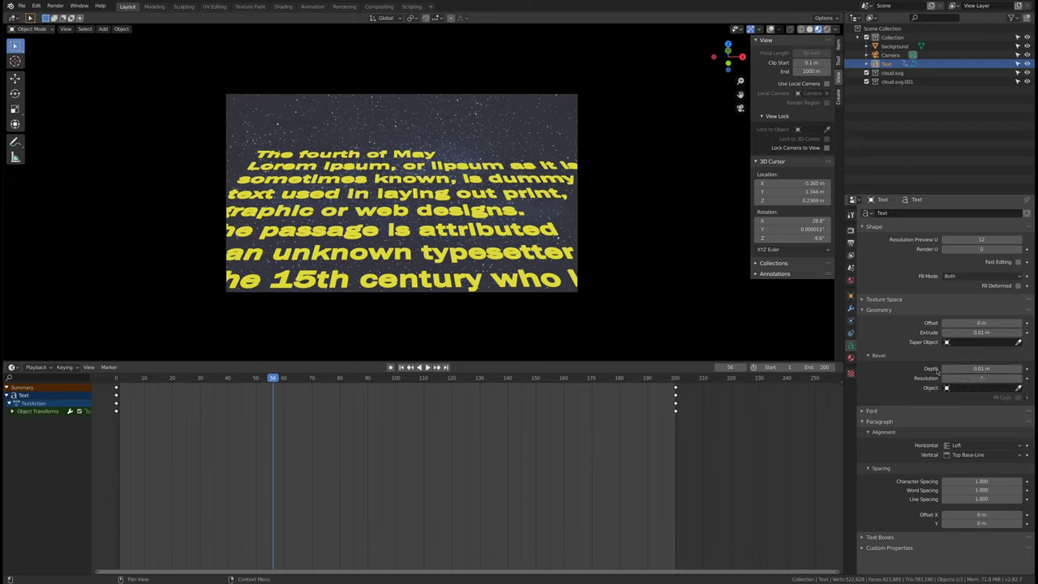
{"action": "left_click", "coordinate": [945, 369]}
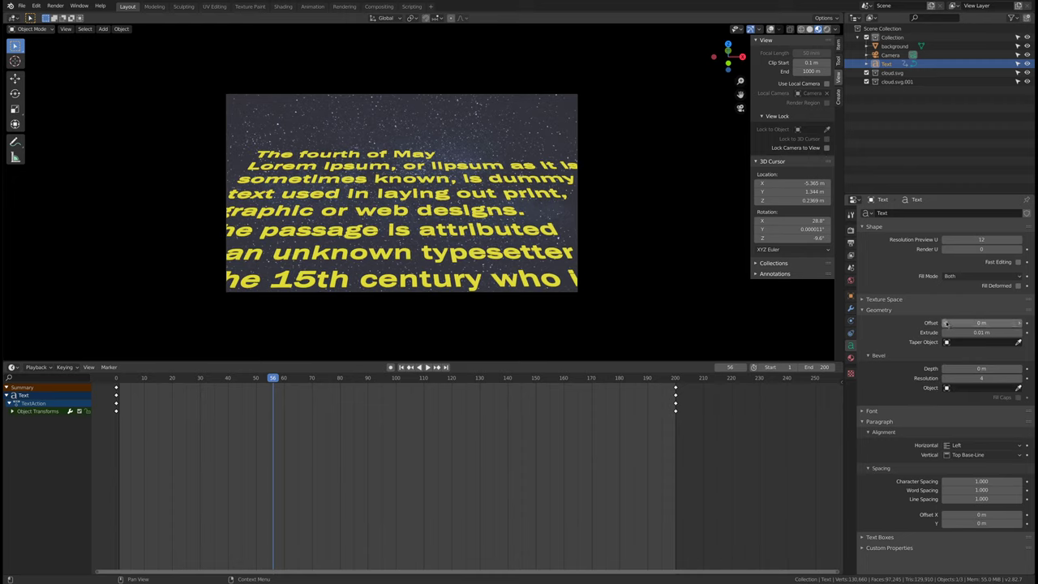
{"action": "left_click_drag", "start_coordinate": [973, 322], "coordinate": [949, 323]}
{"action": "left_click", "coordinate": [976, 323]}
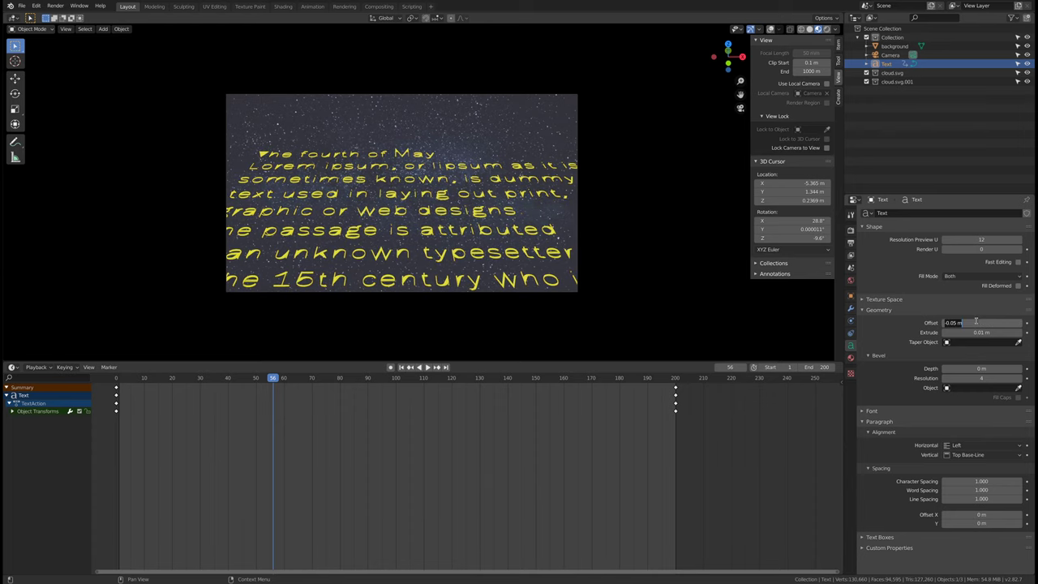
{"action": "type", "text": "0"}
{"action": "key", "text": "Return"}
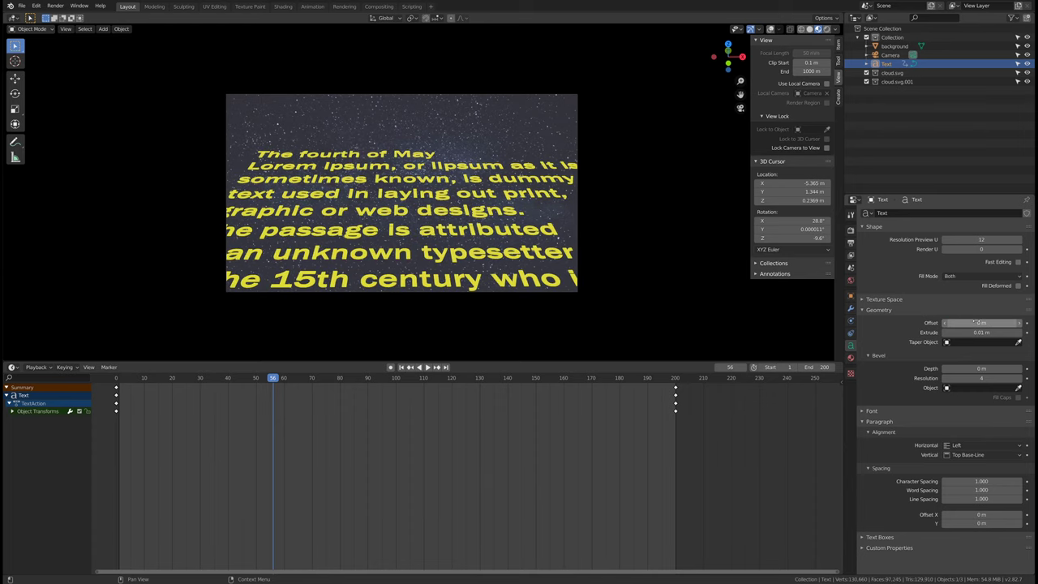
{"action": "left_click_drag", "start_coordinate": [977, 332], "coordinate": [957, 333]}
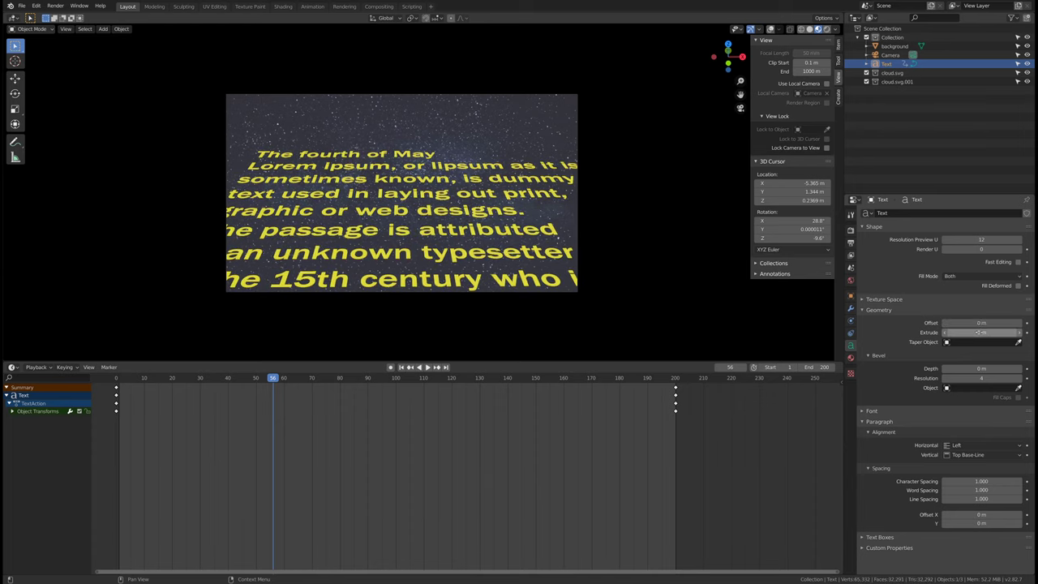
Step: Play the animation from near its start to check how the flat text enters the frame
{"action": "left_click", "coordinate": [426, 322]}
{"action": "left_click_drag", "start_coordinate": [219, 377], "coordinate": [143, 377]}
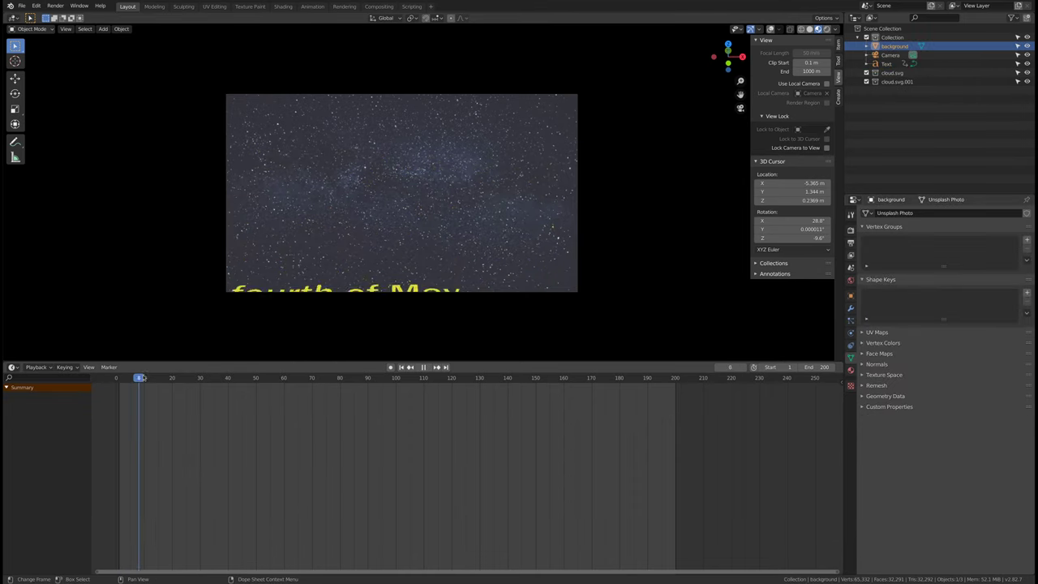
{"action": "key", "text": "space"}
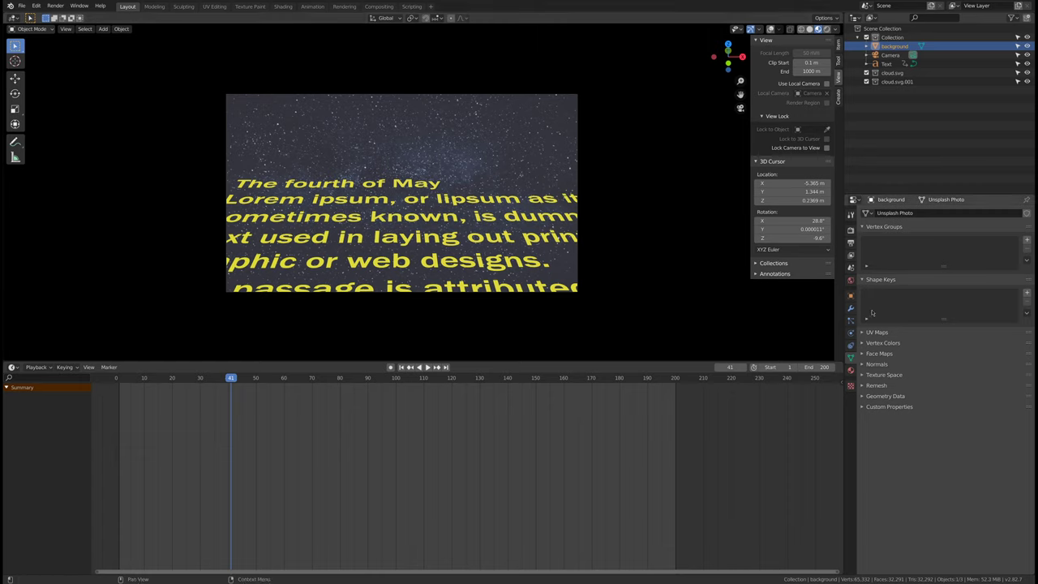
Step: Show the background's Unsplash Photo material nodes in a Shader Editor in place of the timeline
{"action": "left_click", "coordinate": [851, 370]}
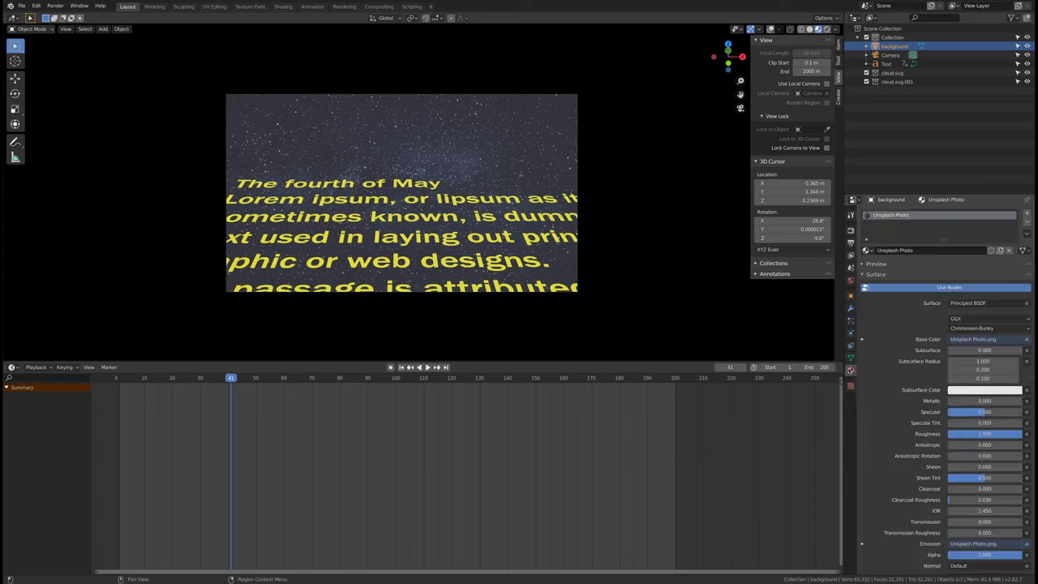
{"action": "left_click", "coordinate": [11, 367]}
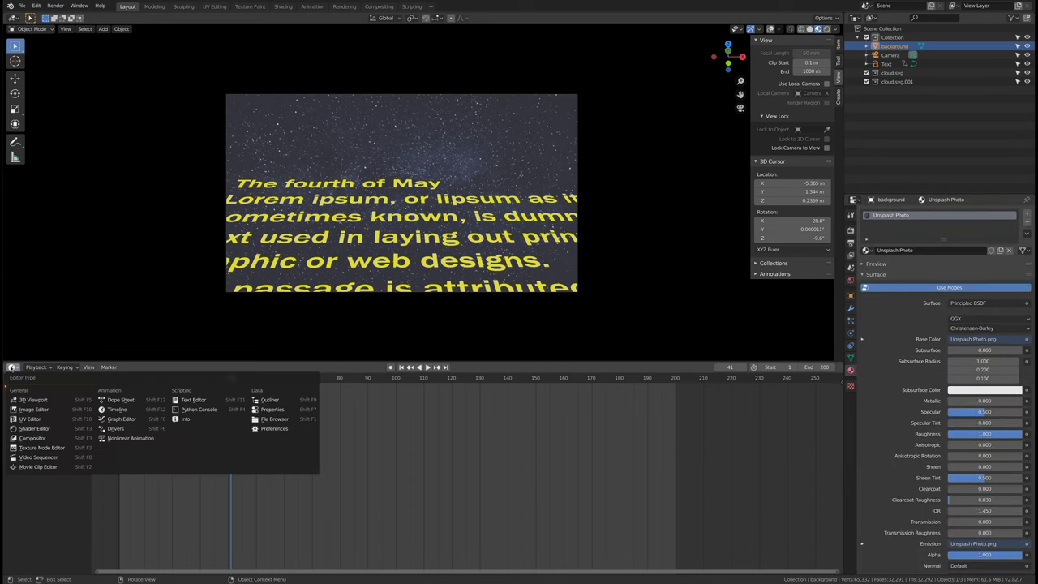
{"action": "left_click", "coordinate": [11, 367]}
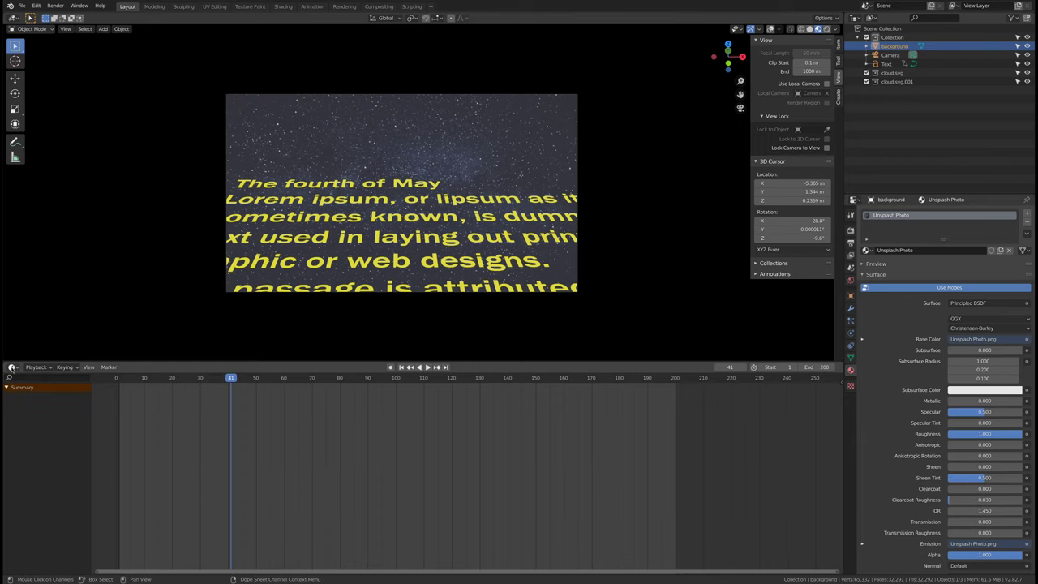
{"action": "left_click", "coordinate": [12, 366]}
{"action": "left_click", "coordinate": [42, 428]}
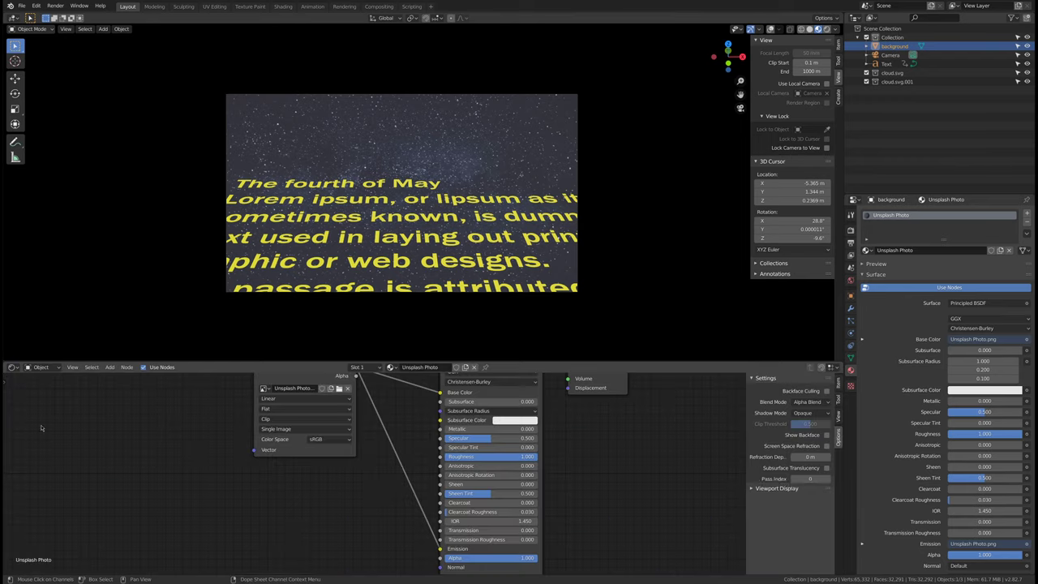
{"action": "middle_click_drag", "start_coordinate": [440, 434], "coordinate": [496, 515]}
Step: Move the image texture node away and insert a Bright/Contrast node between its Color output and the Principled BSDF's Base Color
{"action": "left_click_drag", "start_coordinate": [373, 430], "coordinate": [226, 436]}
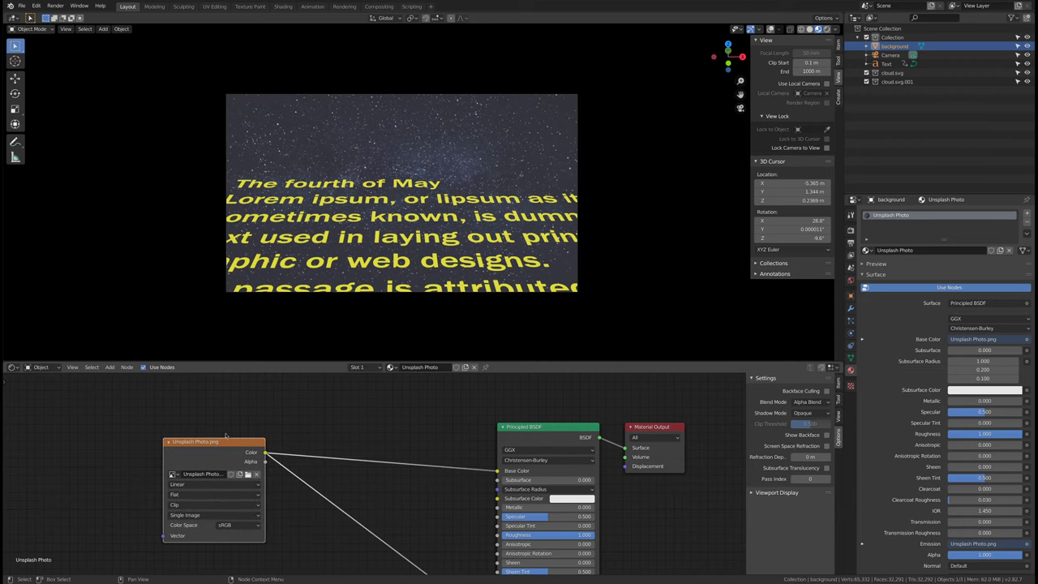
{"action": "left_click", "coordinate": [110, 368]}
{"action": "left_click", "coordinate": [325, 405]}
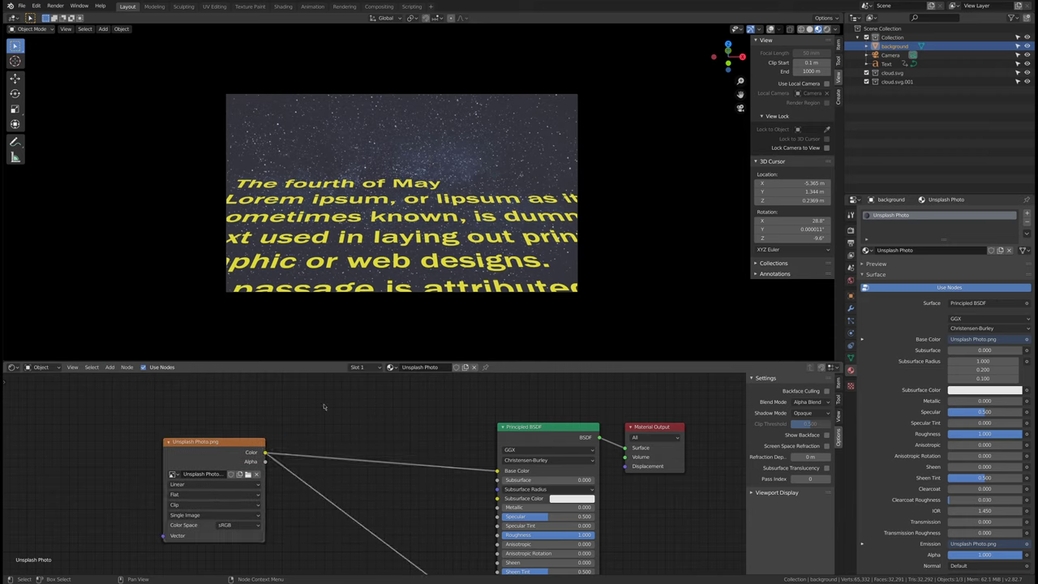
{"action": "scroll", "coordinate": [417, 414], "scroll_direction": "down", "scroll_amount": 2}
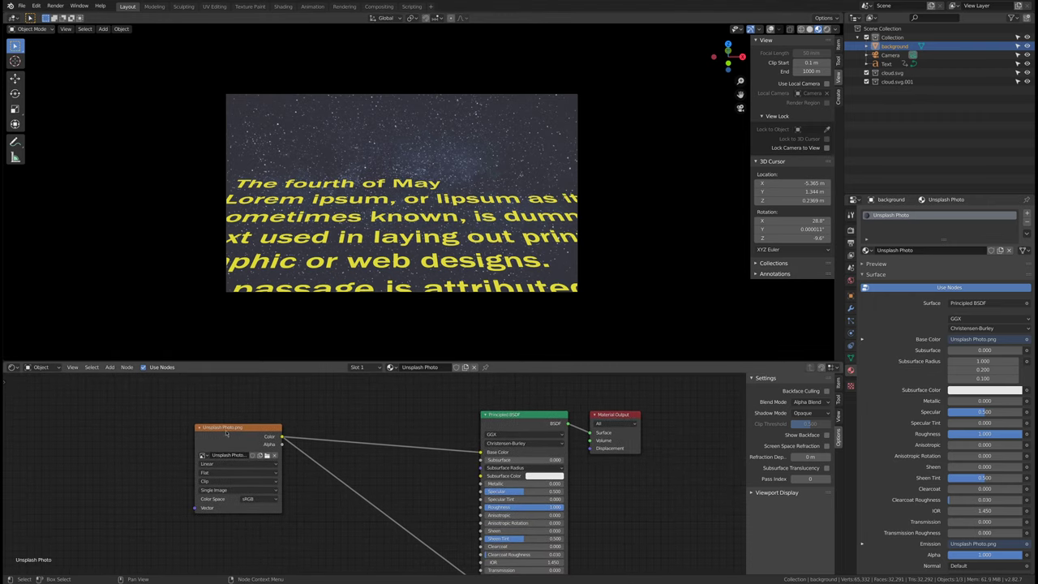
{"action": "left_click_drag", "start_coordinate": [226, 434], "coordinate": [215, 430]}
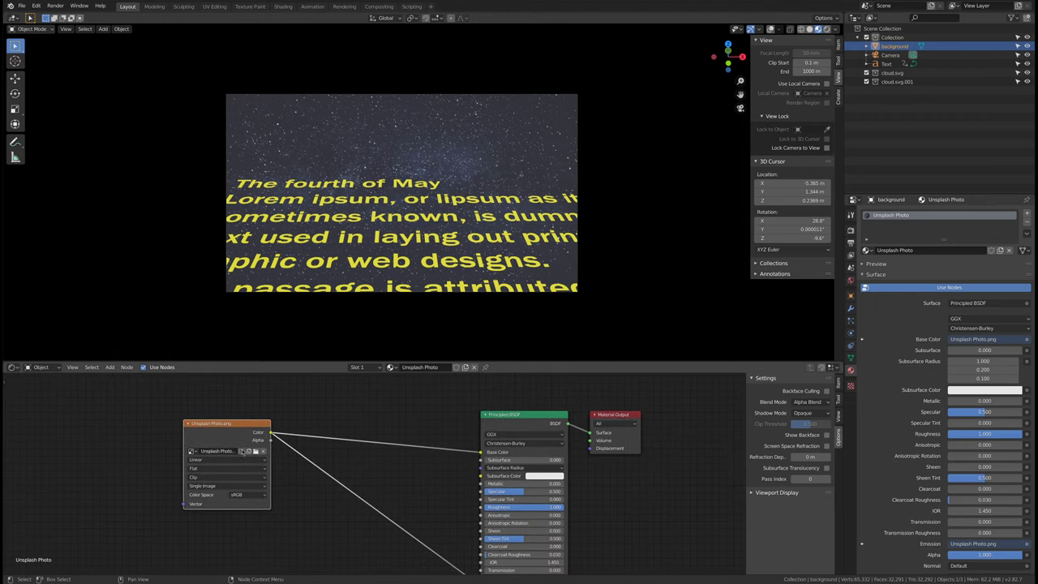
{"action": "left_click", "coordinate": [110, 368]}
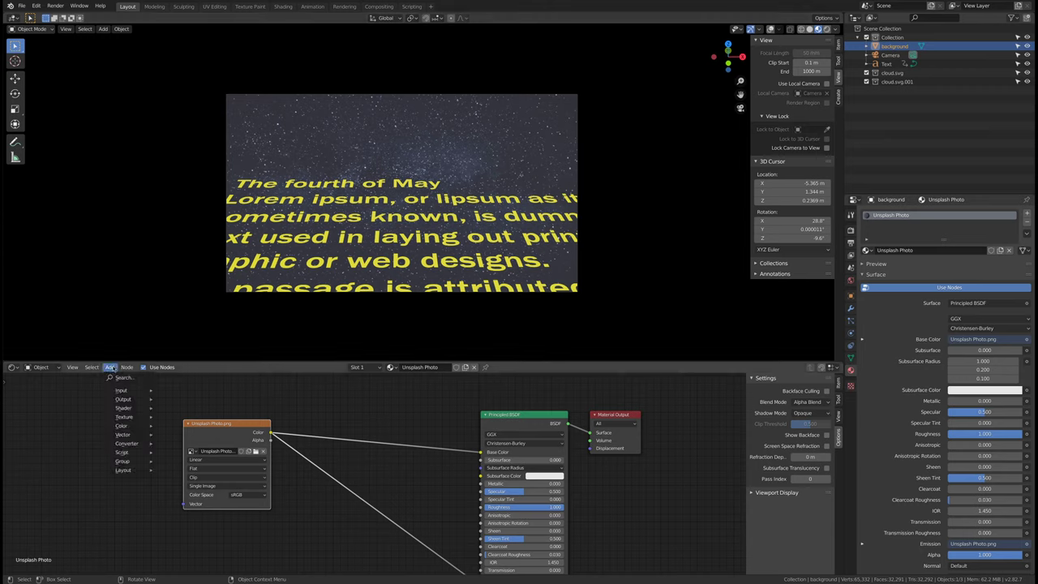
{"action": "mouse_move", "coordinate": [124, 435]}
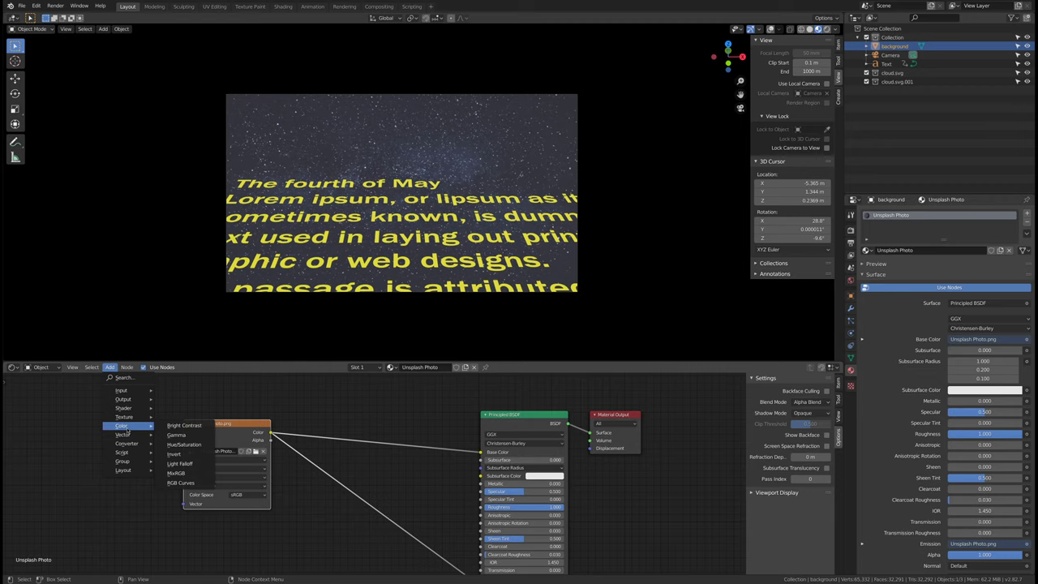
{"action": "left_click", "coordinate": [184, 425]}
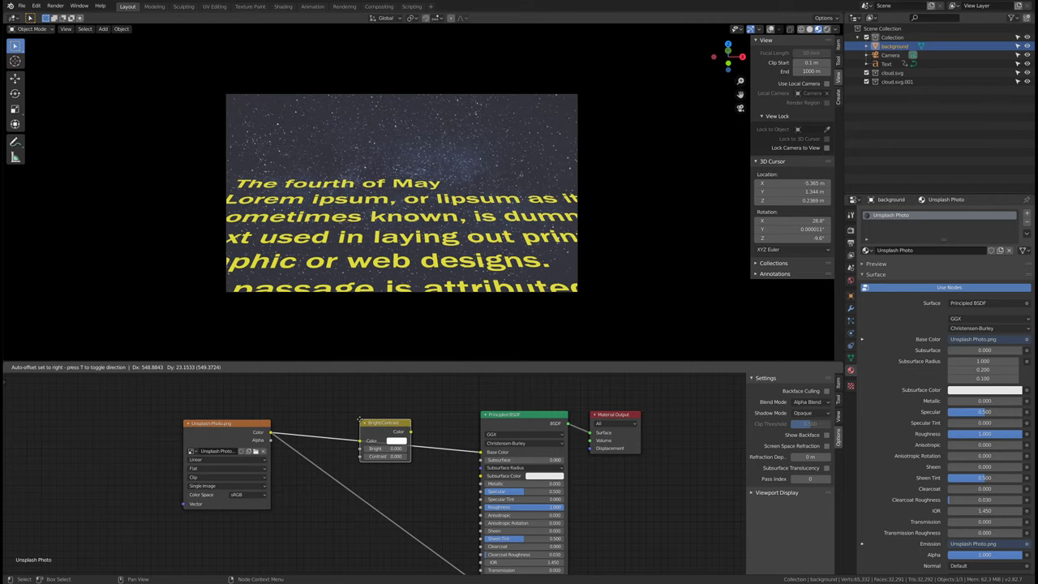
{"action": "left_click", "coordinate": [359, 419]}
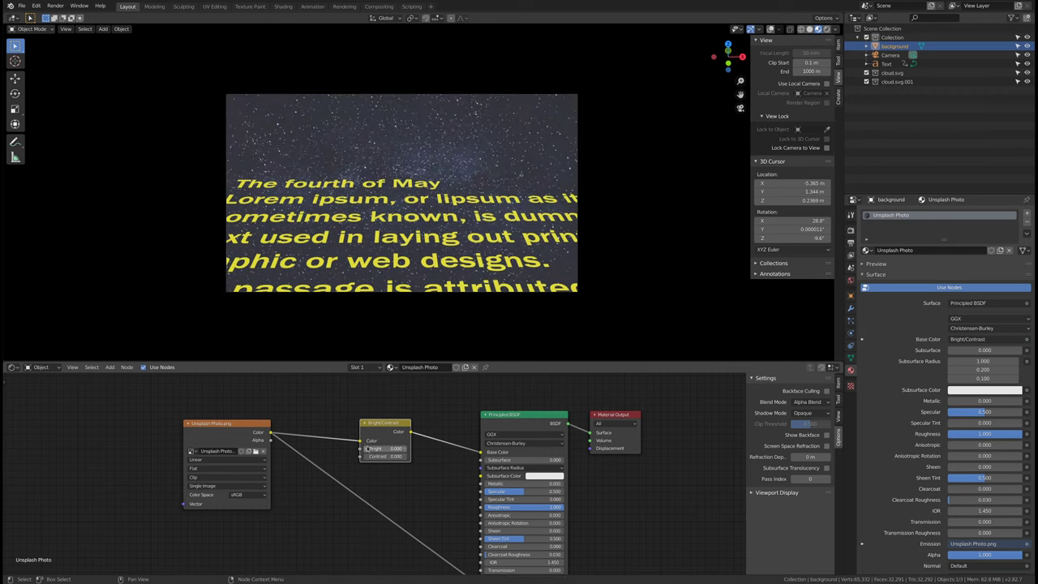
Step: Try Bright -0.5 and Contrast 0.6 on the background's Bright/Contrast node
{"action": "left_click", "coordinate": [366, 449]}
{"action": "left_click", "coordinate": [367, 449]}
{"action": "left_click", "coordinate": [367, 449]}
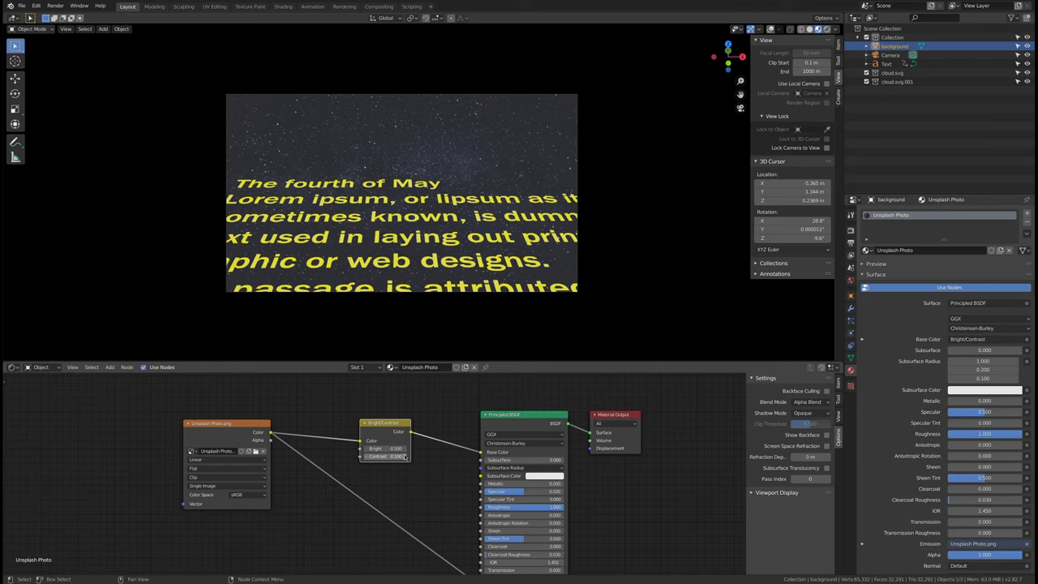
{"action": "left_click", "coordinate": [405, 457]}
{"action": "left_click", "coordinate": [405, 457]}
{"action": "left_click", "coordinate": [405, 456]}
{"action": "left_click", "coordinate": [405, 457]}
{"action": "left_click", "coordinate": [406, 456]}
Step: Connect the Bright/Contrast node's Color output to the Principled BSDF's Emission input as well
{"action": "middle_click_drag", "start_coordinate": [423, 479], "coordinate": [442, 443]}
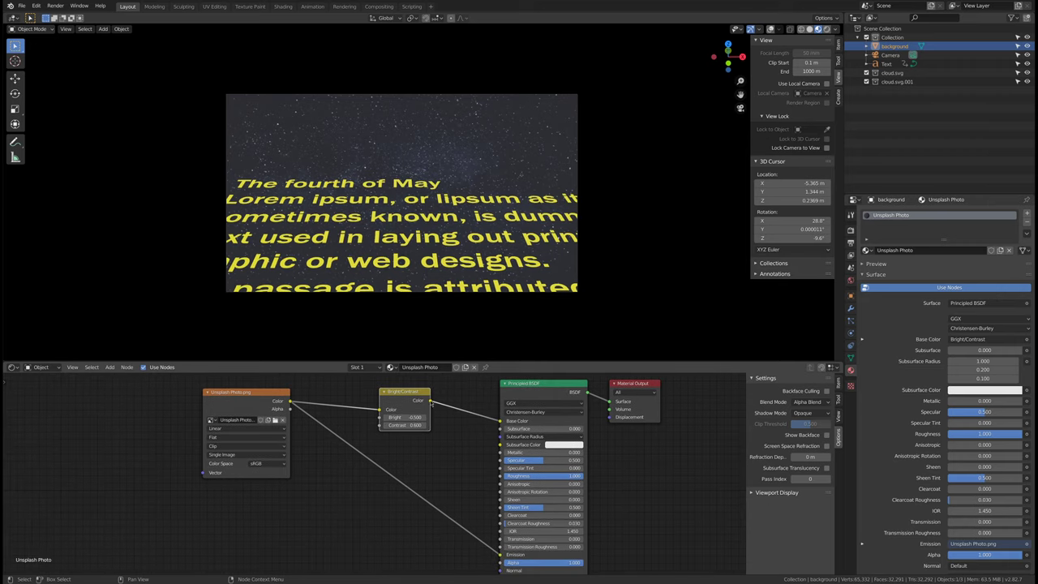
{"action": "left_click_drag", "start_coordinate": [430, 401], "coordinate": [500, 553]}
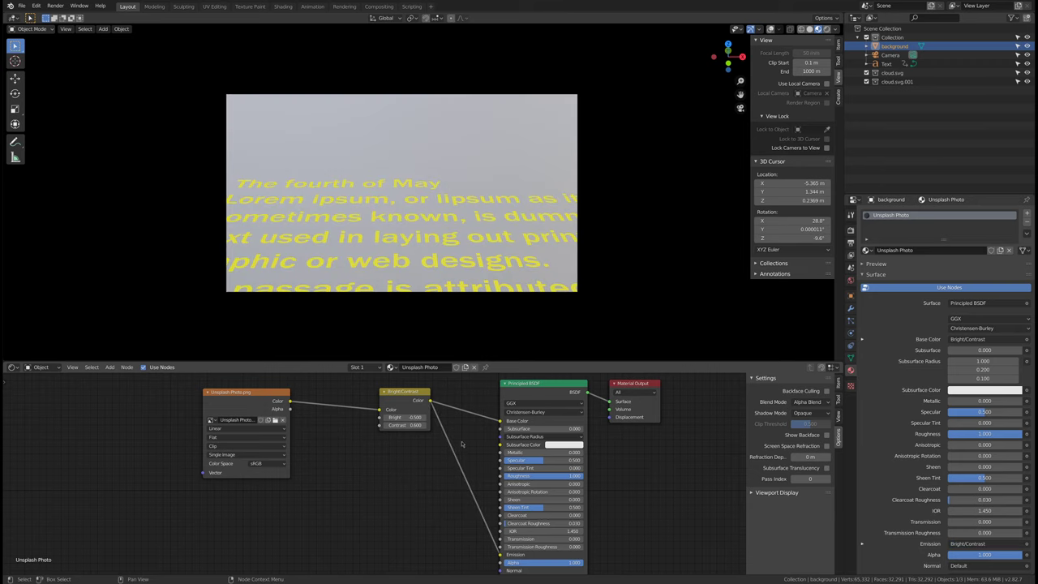
{"action": "middle_click_drag", "start_coordinate": [463, 444], "coordinate": [464, 462]}
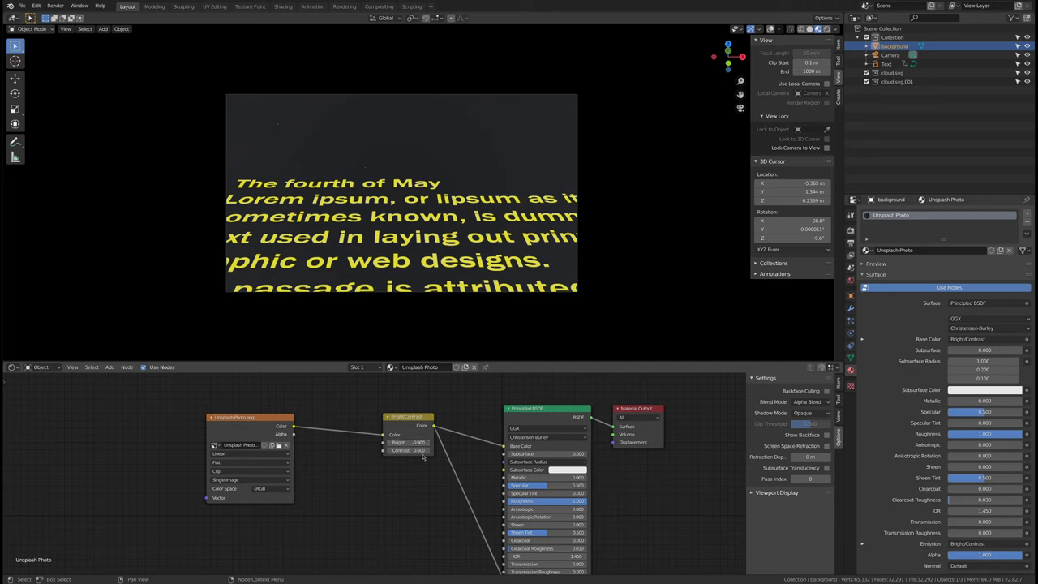
Step: Reset the Bright/Contrast node's Contrast and Bright values to 0
{"action": "left_click", "coordinate": [390, 451]}
{"action": "left_click", "coordinate": [390, 450]}
{"action": "left_click", "coordinate": [390, 450]}
{"action": "left_click", "coordinate": [390, 451]}
{"action": "key", "text": "Return"}
{"action": "left_click", "coordinate": [401, 442]}
{"action": "type", "text": "0"}
{"action": "key", "text": "Return"}
{"action": "key", "text": "ctrl+z"}
{"action": "key", "text": "ctrl+shift+z"}
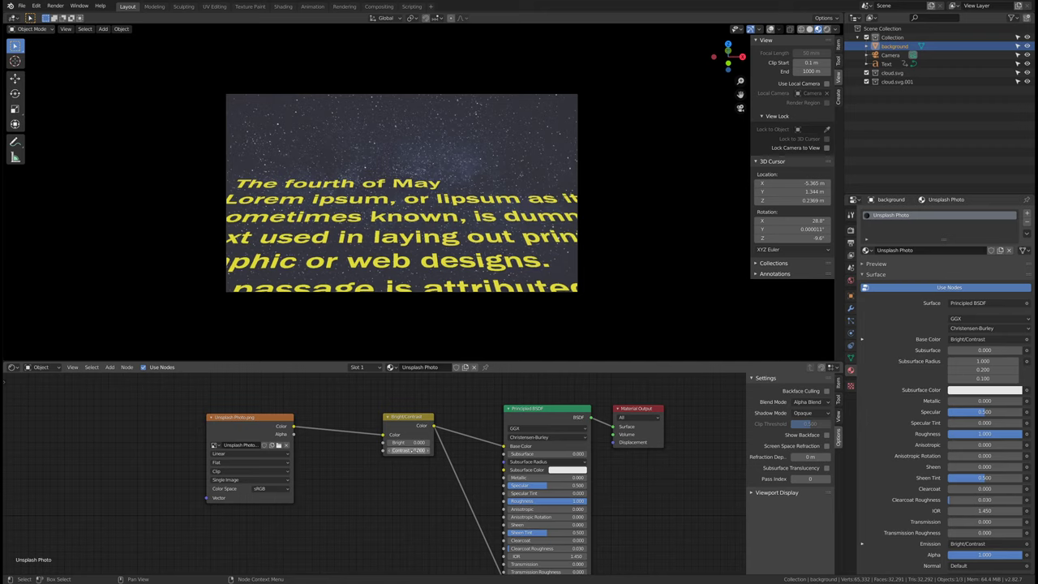
Step: Try a Contrast of 0.1, return it to 0, and set the Bright/Contrast node's Bright to -0.2
{"action": "left_click", "coordinate": [389, 451]}
{"action": "left_click", "coordinate": [426, 451]}
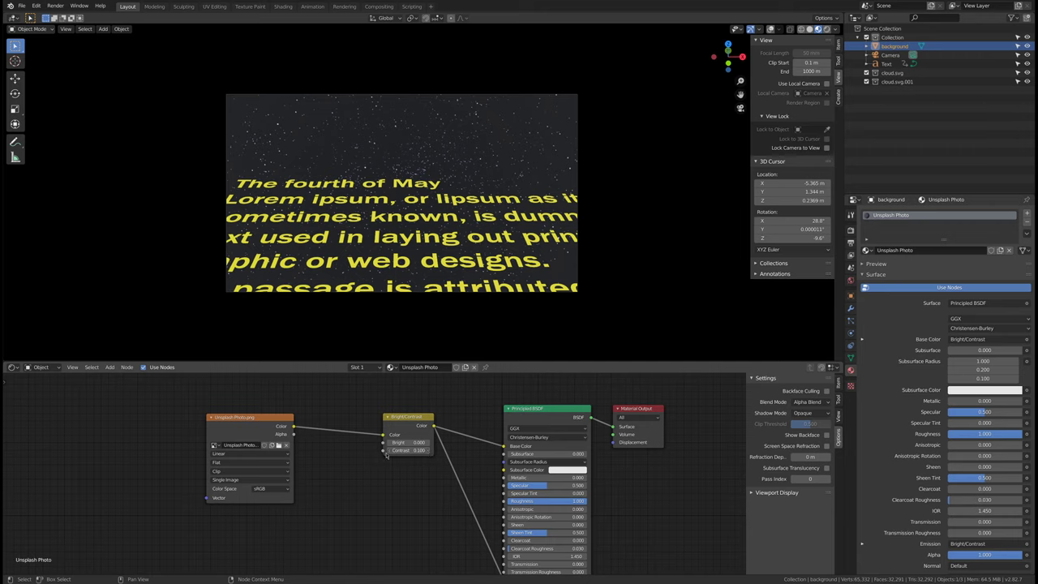
{"action": "left_click", "coordinate": [389, 452]}
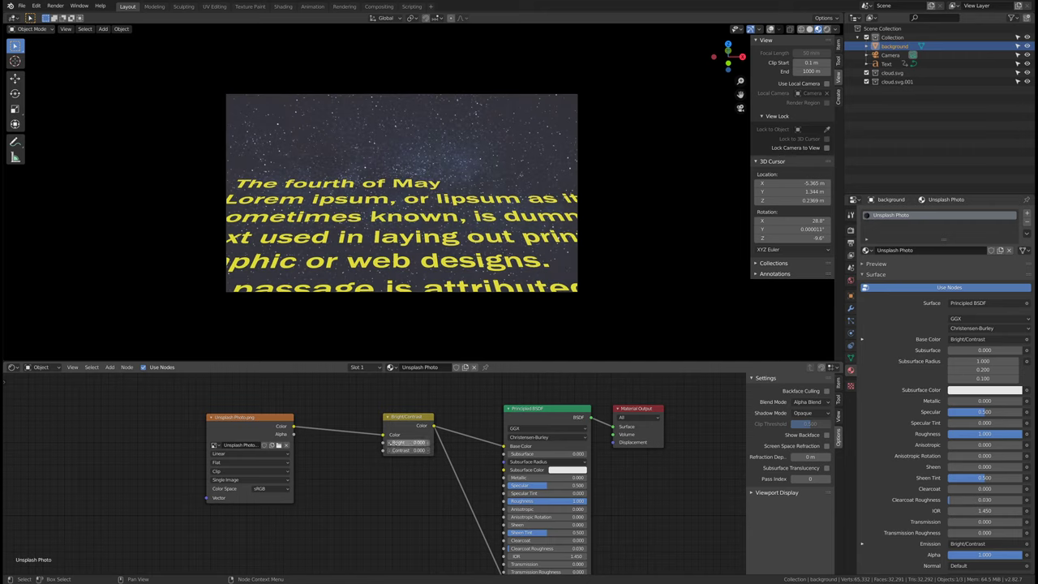
{"action": "left_click", "coordinate": [389, 443]}
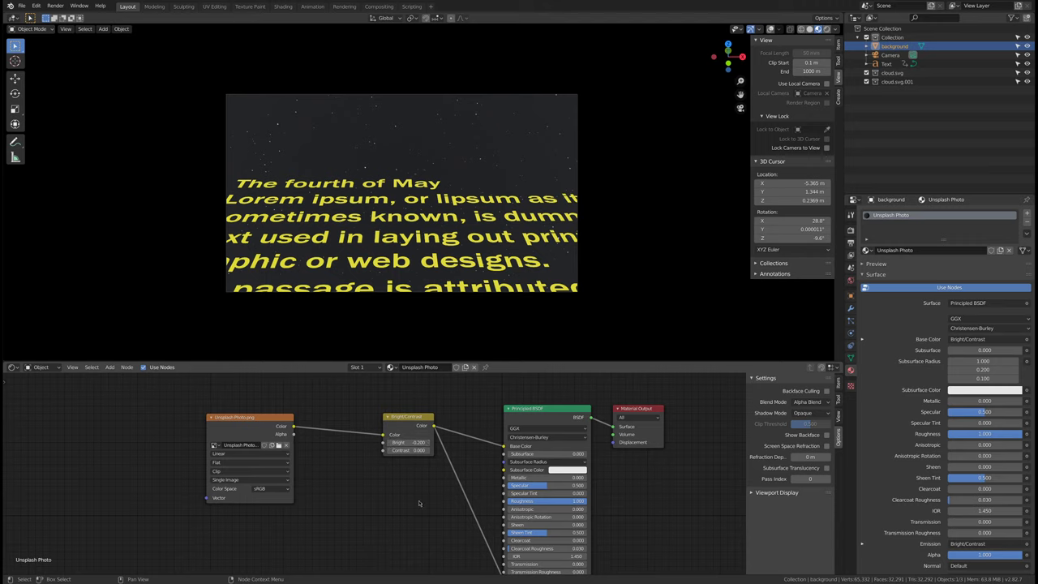
Step: Set the background material's Specular to 0 and compare its nodes with the text's material
{"action": "middle_click_drag", "start_coordinate": [419, 504], "coordinate": [425, 493]}
{"action": "left_click_drag", "start_coordinate": [591, 489], "coordinate": [511, 474]}
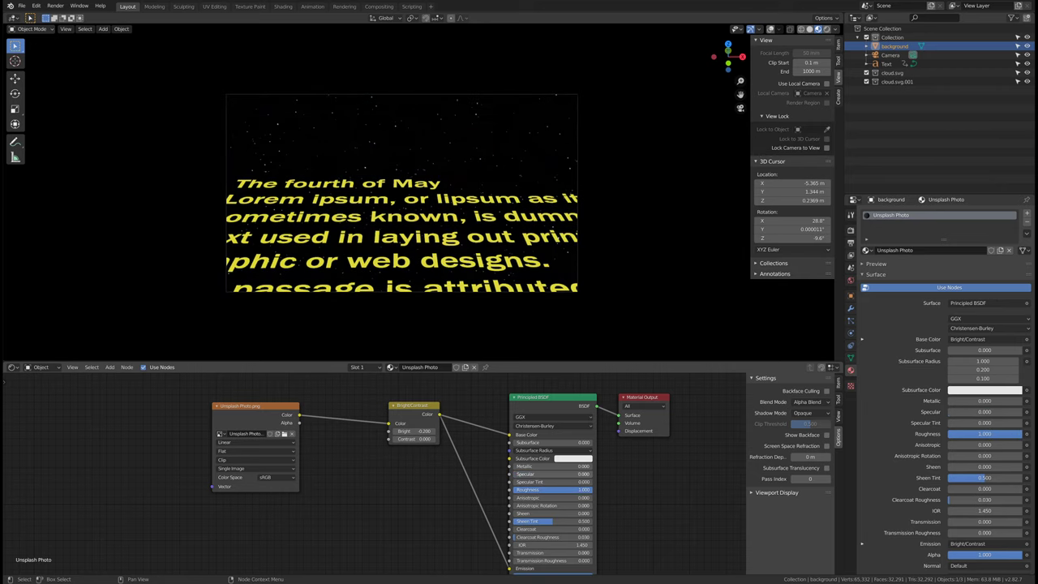
{"action": "left_click", "coordinate": [490, 297]}
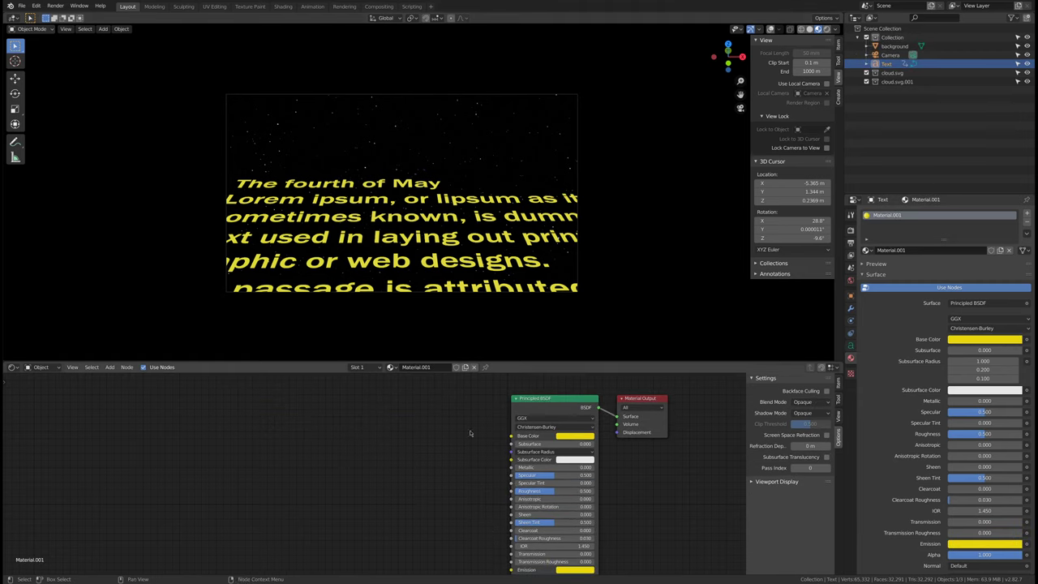
{"action": "left_click", "coordinate": [468, 137]}
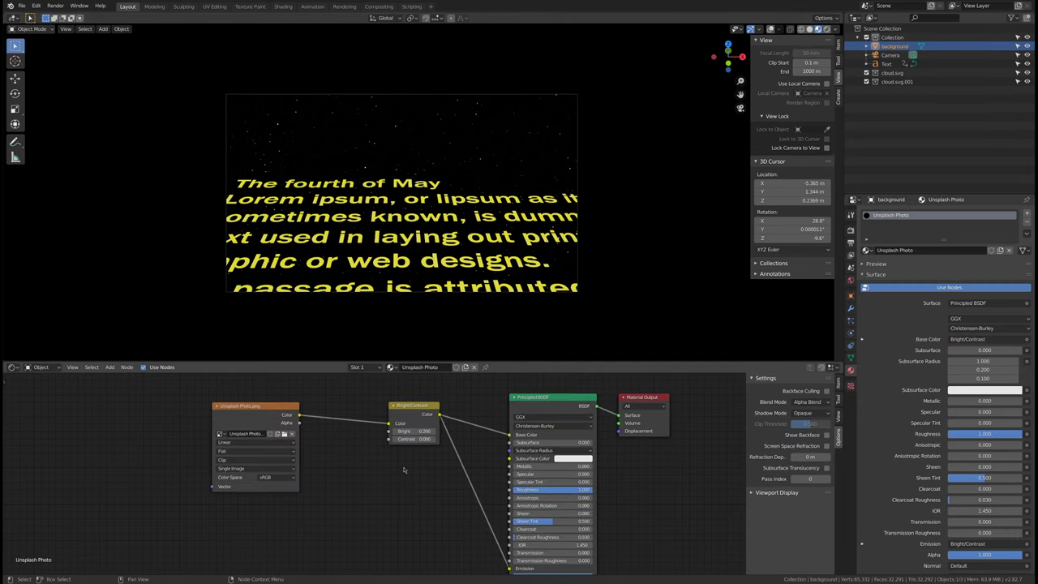
Step: Move the Bright/Contrast node closer to the image node, and replace the shader editor with the Timeline to play the text animation
{"action": "left_click_drag", "start_coordinate": [425, 406], "coordinate": [378, 437]}
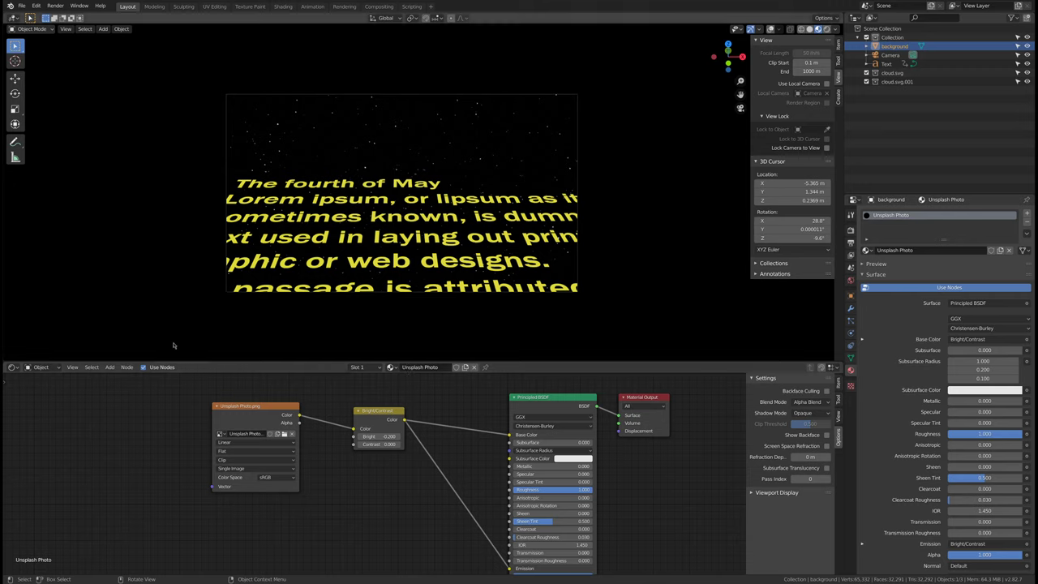
{"action": "left_click", "coordinate": [13, 367]}
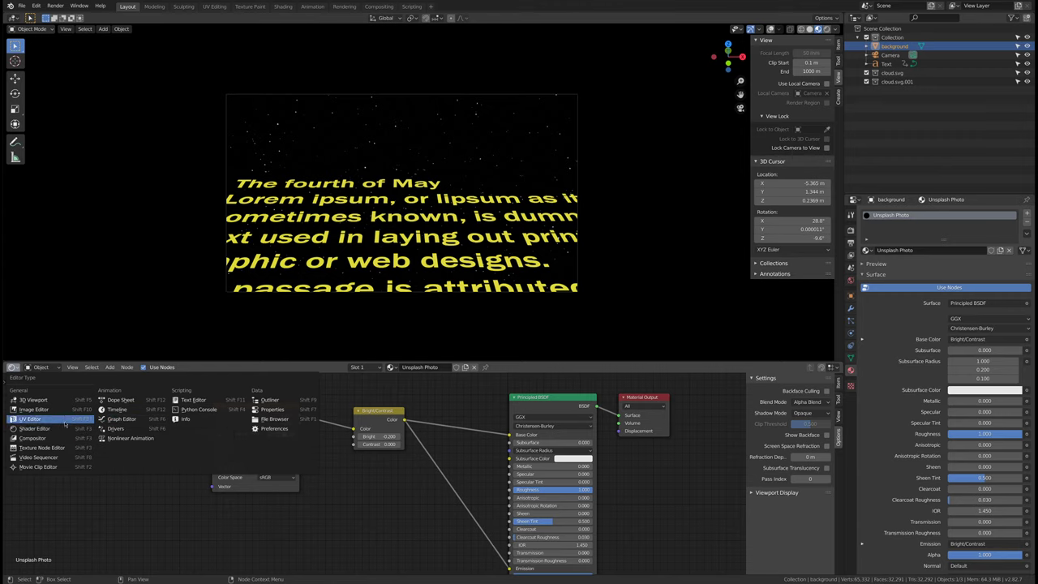
{"action": "left_click", "coordinate": [121, 400]}
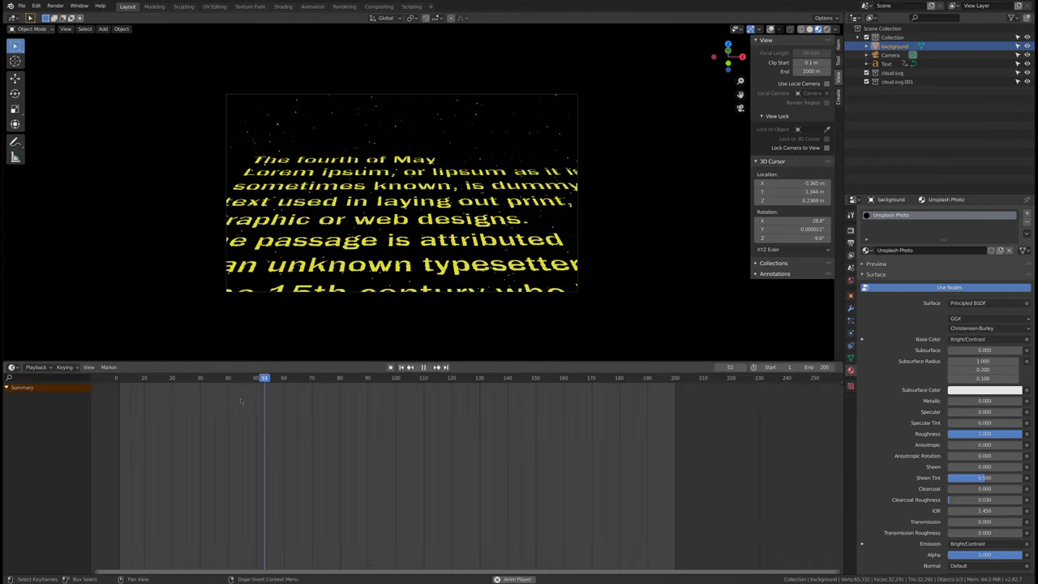
{"action": "left_click", "coordinate": [887, 64]}
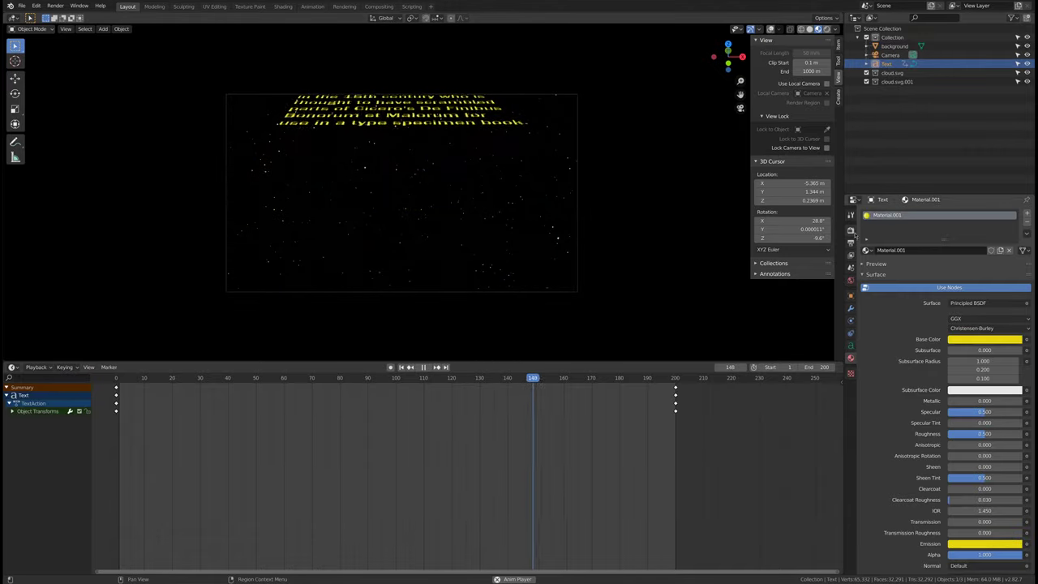
Step: Enable Bloom in the Eevee render settings with a Radius of about 2.4 and an Intensity of 0.1, and preview the animation
{"action": "left_click", "coordinate": [850, 230]}
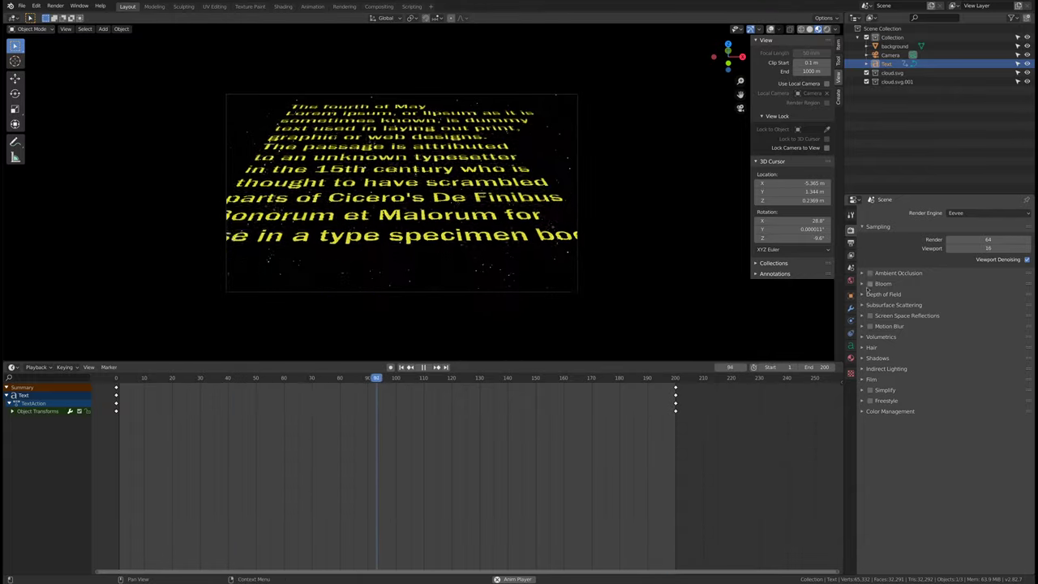
{"action": "left_click", "coordinate": [862, 284]}
{"action": "left_click", "coordinate": [870, 284]}
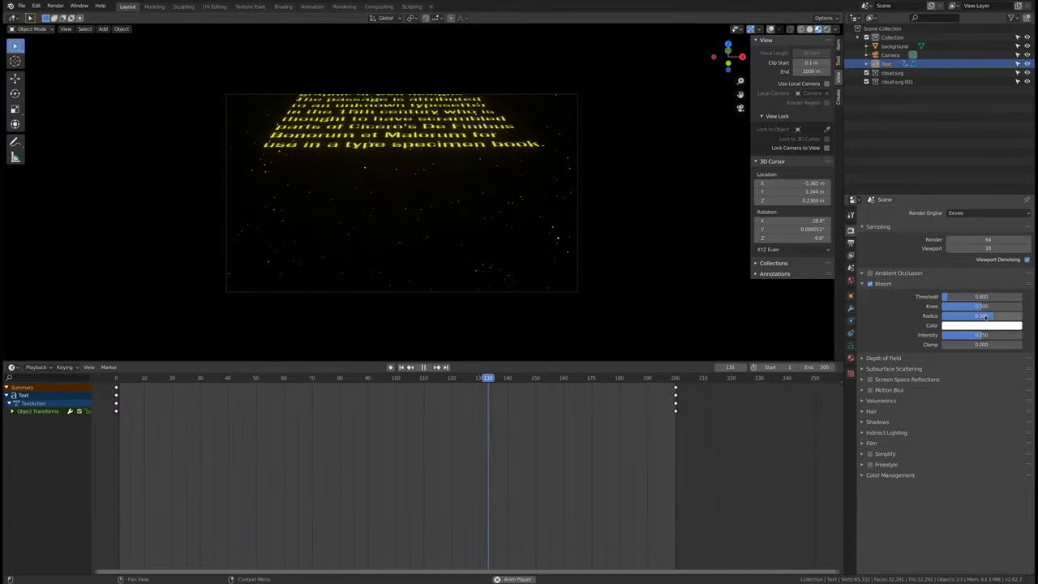
{"action": "left_click_drag", "start_coordinate": [993, 316], "coordinate": [953, 316]}
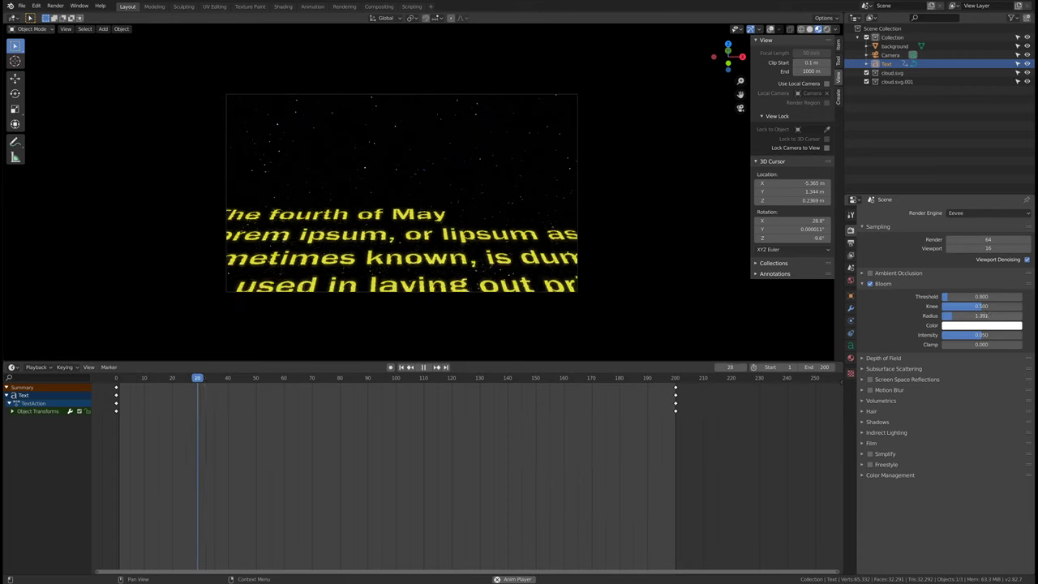
{"action": "key", "text": "space"}
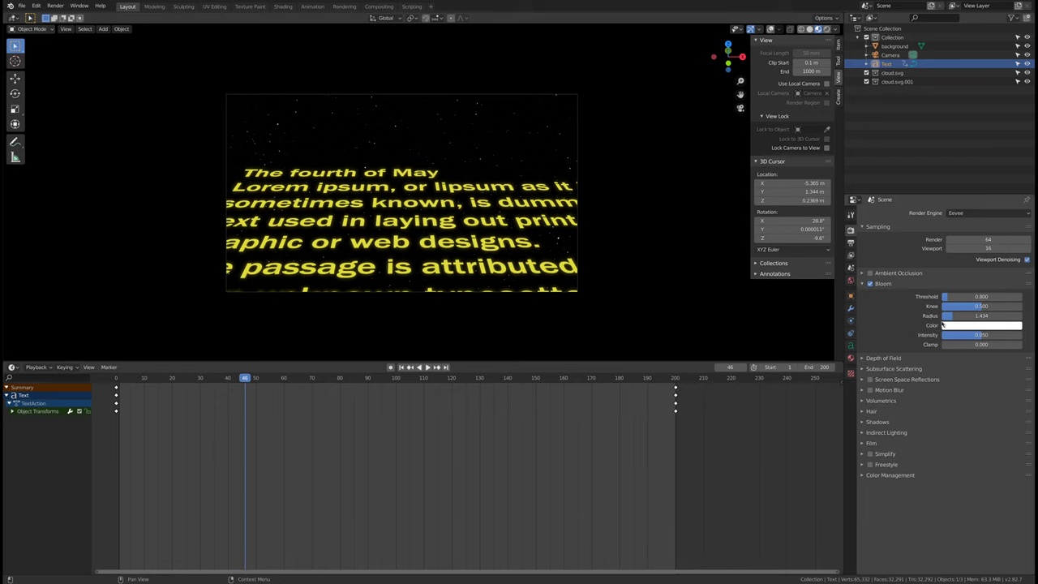
{"action": "left_click_drag", "start_coordinate": [949, 316], "coordinate": [1005, 335]}
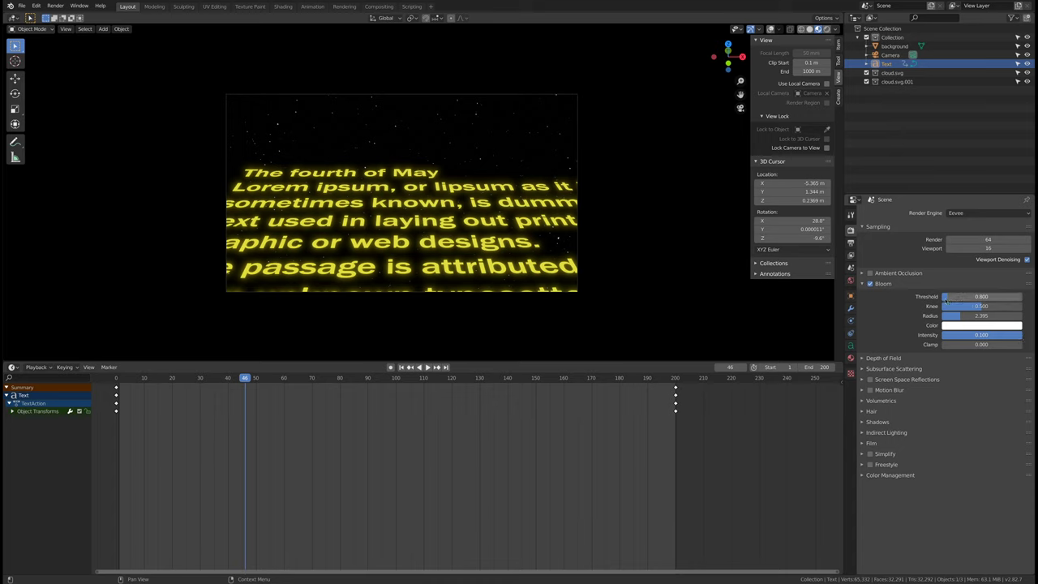
{"action": "key", "text": "space"}
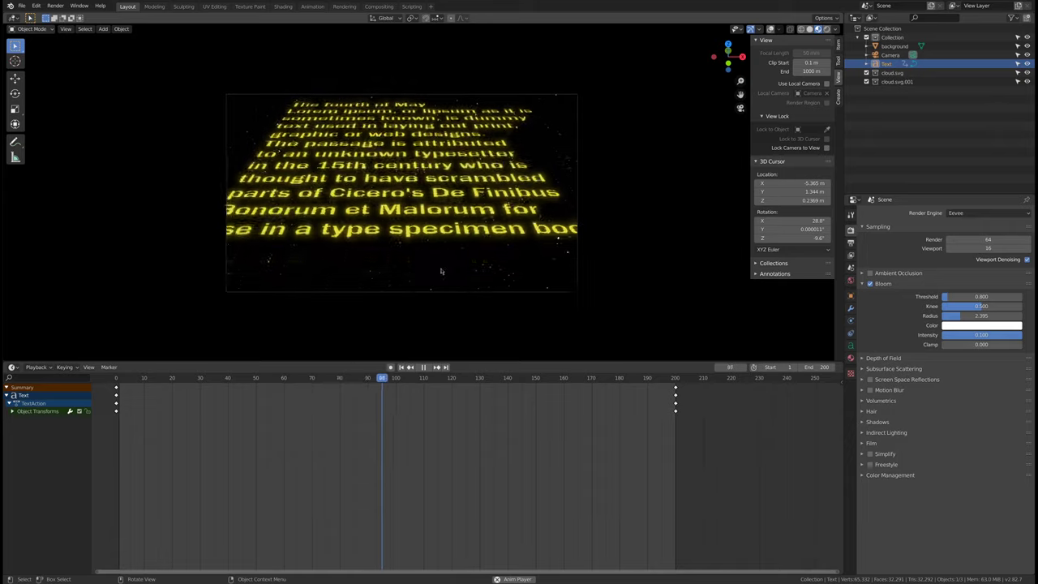
{"action": "key", "text": "space"}
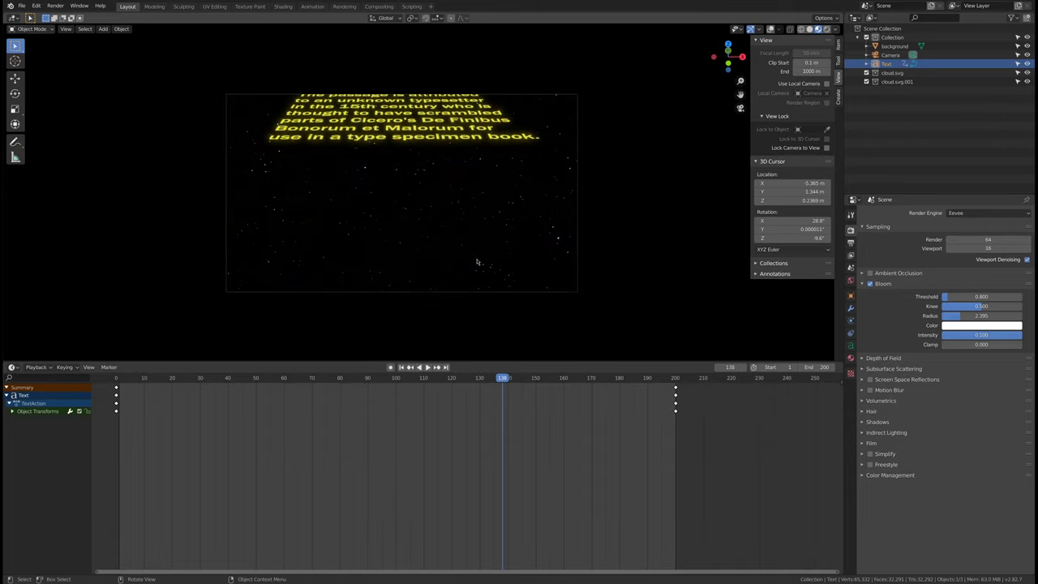
Step: Replace the whole text content with "SUBSCRIBE TO THIS AMAZING CHANNEL" on two lines
{"action": "left_click", "coordinate": [469, 130]}
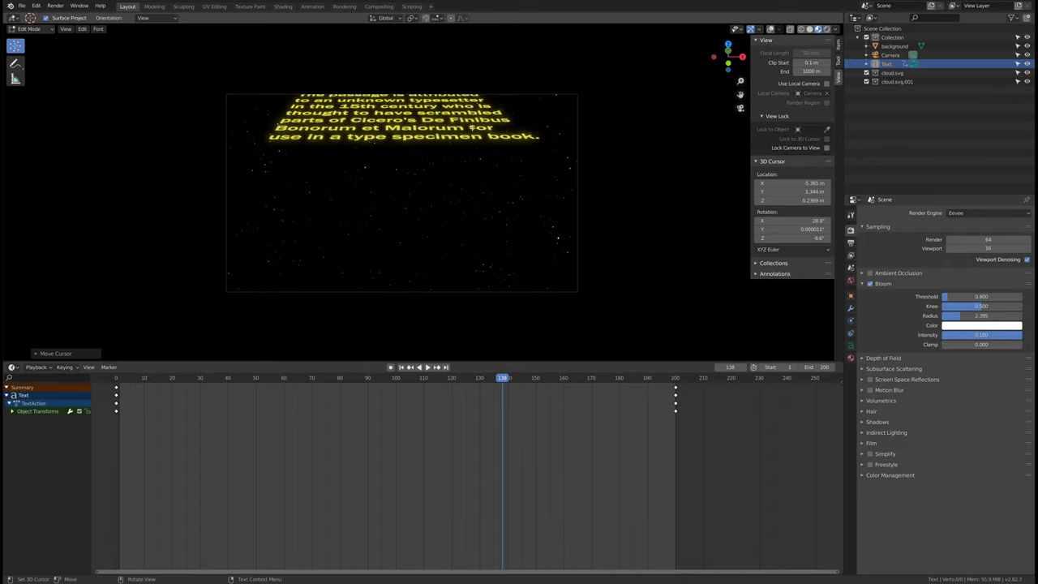
{"action": "left_click", "coordinate": [740, 108]}
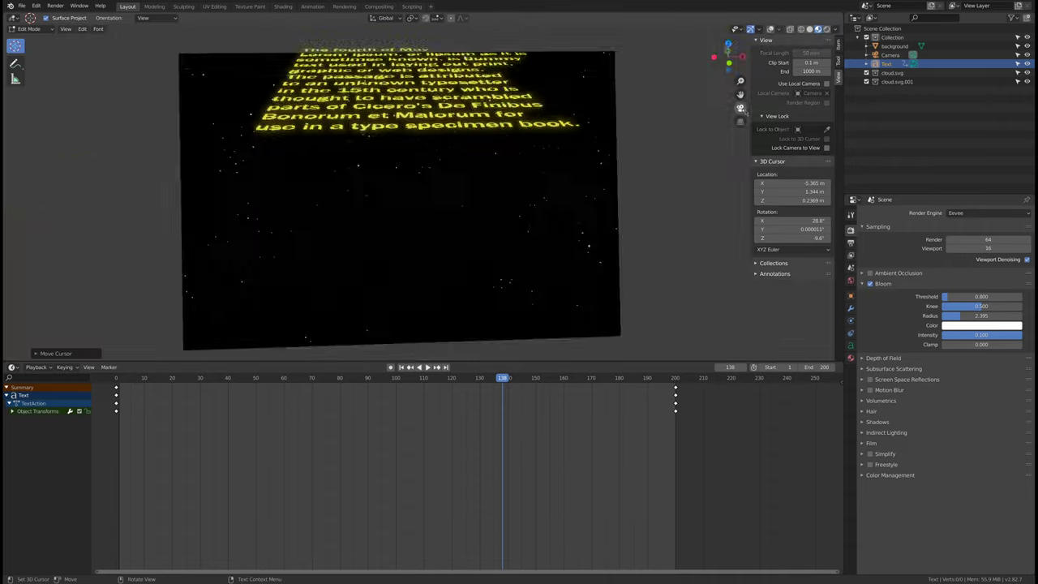
{"action": "middle_click_drag", "start_coordinate": [665, 162], "coordinate": [378, 232]}
{"action": "scroll", "coordinate": [494, 183], "scroll_direction": "down", "scroll_amount": 3}
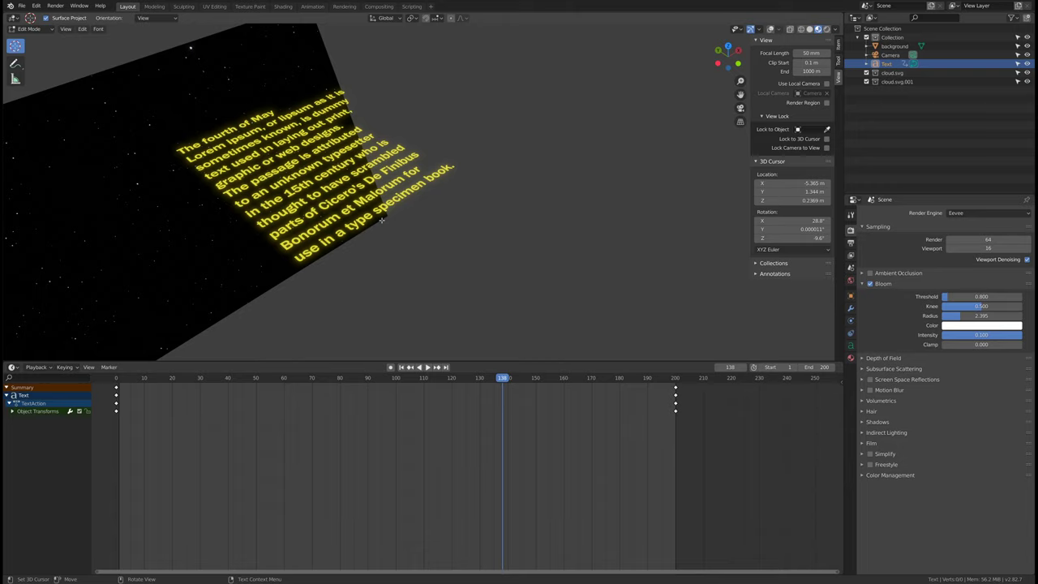
{"action": "key", "text": "ctrl+a"}
{"action": "key", "text": "BackSpace"}
{"action": "type", "text": "S"}
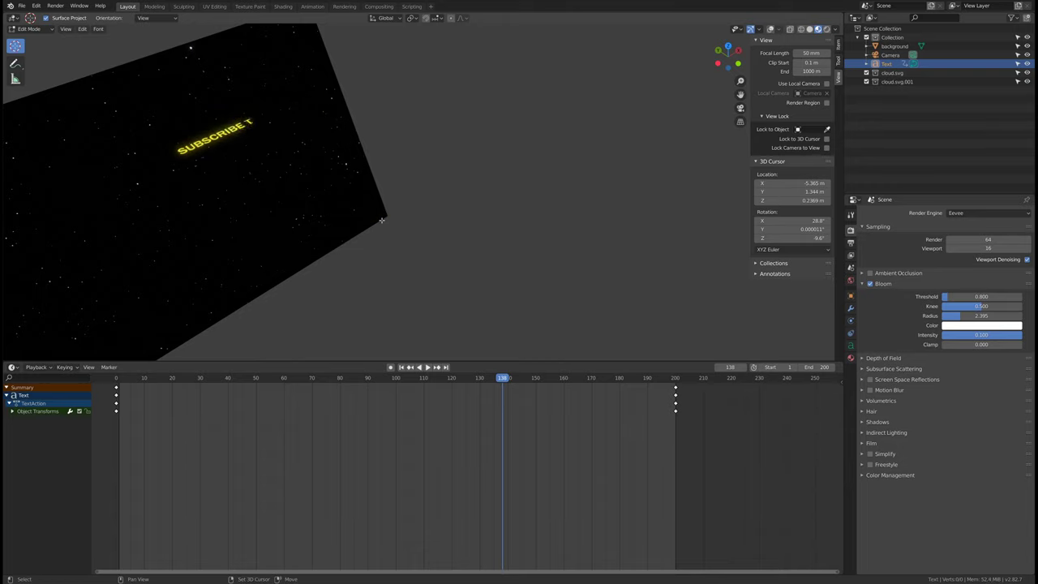
{"action": "key", "text": "BackSpace"}
{"action": "type", "text": "THIS"}
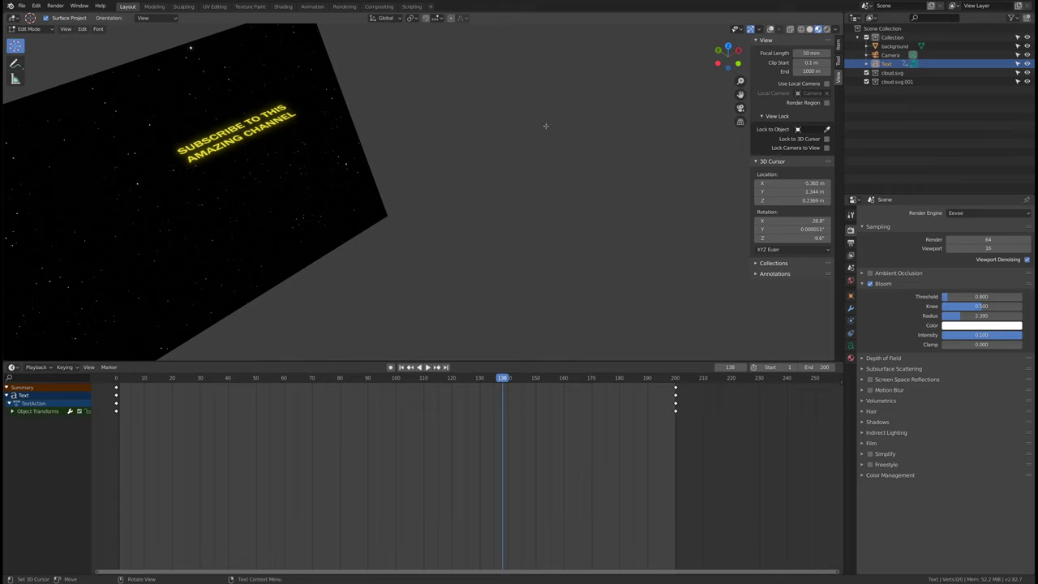
Step: Return to frame 0 in camera view, preview the new text's movement, and stop at frame 37
{"action": "left_click_drag", "start_coordinate": [492, 379], "coordinate": [123, 381]}
{"action": "key", "text": "Escape"}
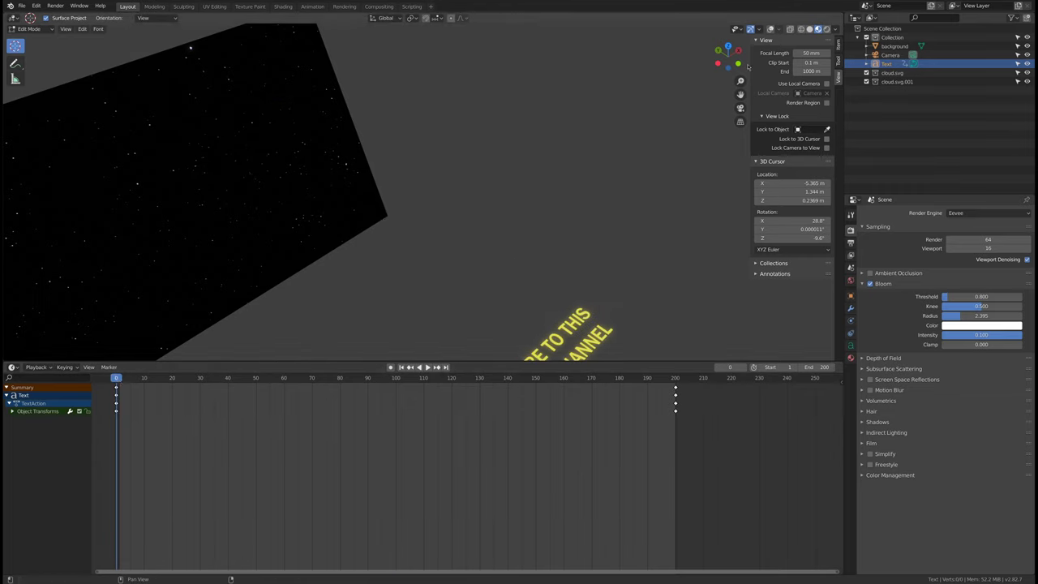
{"action": "left_click", "coordinate": [739, 123]}
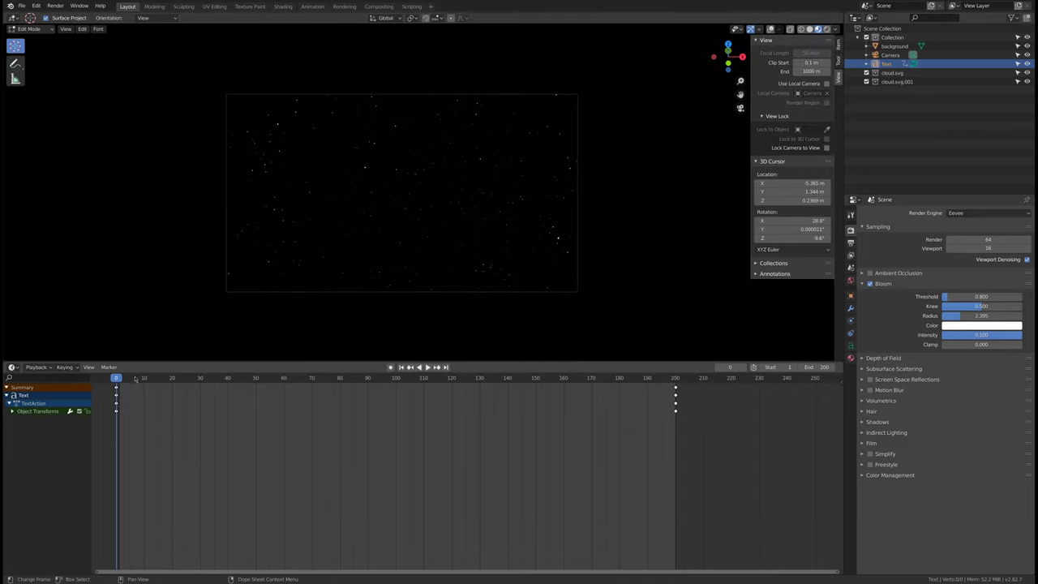
{"action": "key", "text": "space"}
{"action": "mouse_move", "coordinate": [131, 380]}
{"action": "left_mouse_down"}
{"action": "mouse_move", "coordinate": [148, 378]}
{"action": "mouse_move", "coordinate": [116, 379]}
{"action": "mouse_move", "coordinate": [186, 377]}
{"action": "mouse_move", "coordinate": [120, 379]}
{"action": "left_mouse_up"}
{"action": "key", "text": "space"}
{"action": "key", "text": "space"}
{"action": "left_click", "coordinate": [165, 381]}
{"action": "left_click_drag", "start_coordinate": [166, 378], "coordinate": [219, 378]}
{"action": "key", "text": "space"}
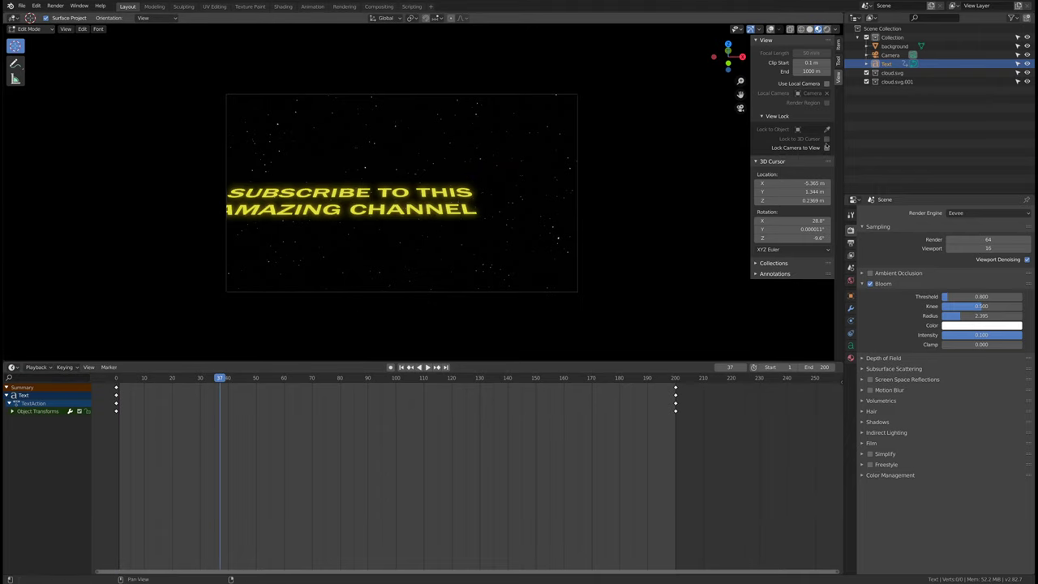
Step: Pan the camera, locked to the view, to centre the text, and try a Location X of -1.709 m for the text
{"action": "middle_click_drag", "start_coordinate": [417, 185], "coordinate": [476, 183], "text": "shift"}
{"action": "left_click", "coordinate": [896, 46]}
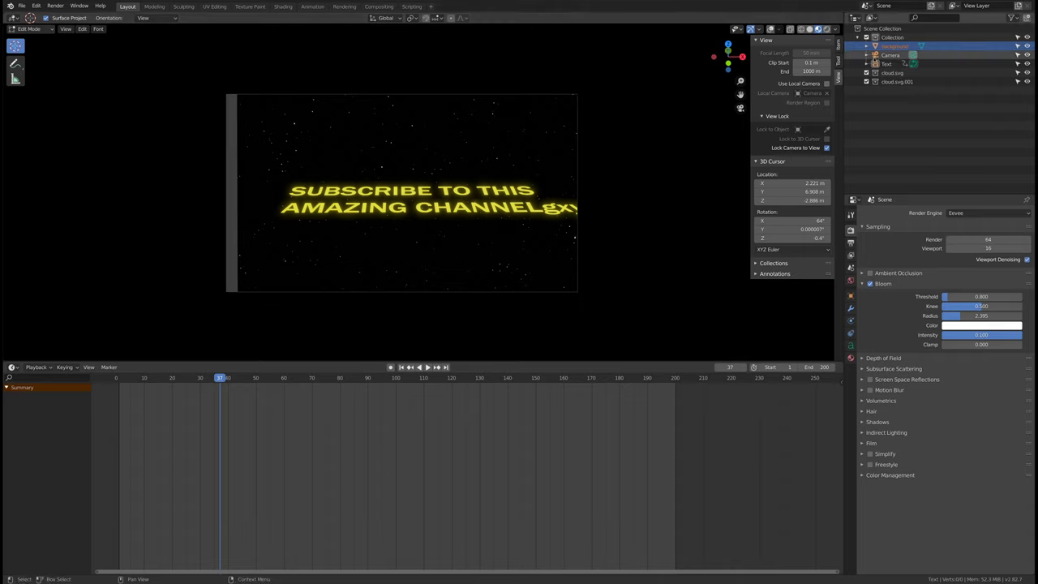
{"action": "left_click", "coordinate": [849, 297]}
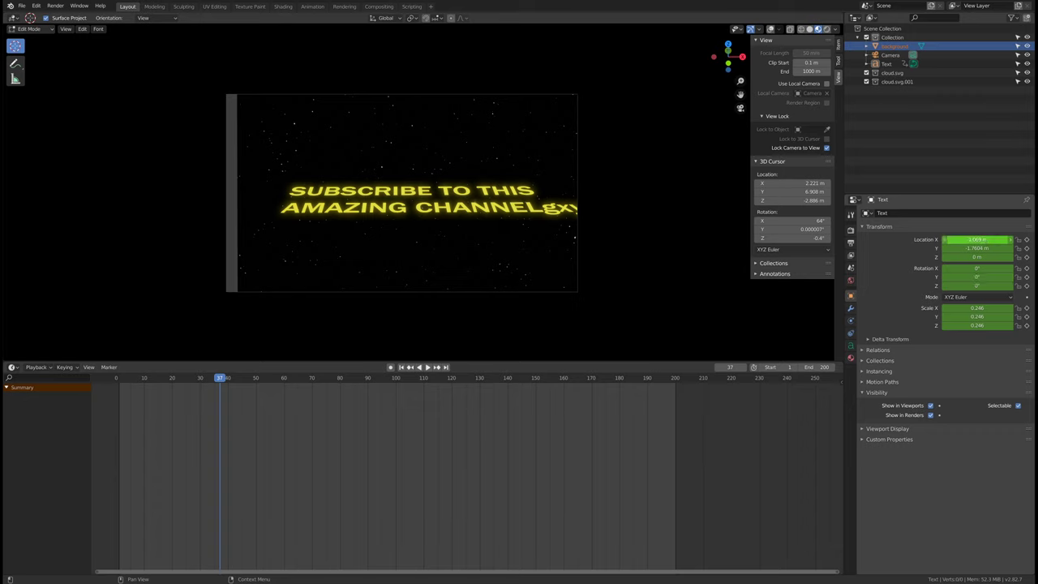
{"action": "left_click_drag", "start_coordinate": [989, 241], "coordinate": [965, 241]}
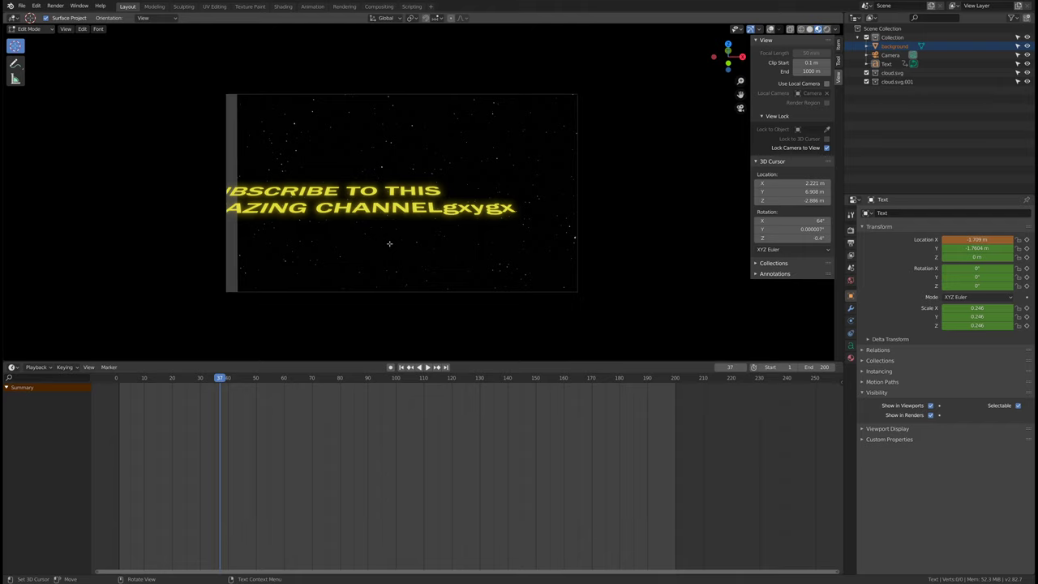
Step: Remove the stray characters after "CHANNEL" in the text and leave text editing
{"action": "key", "text": "Tab"}
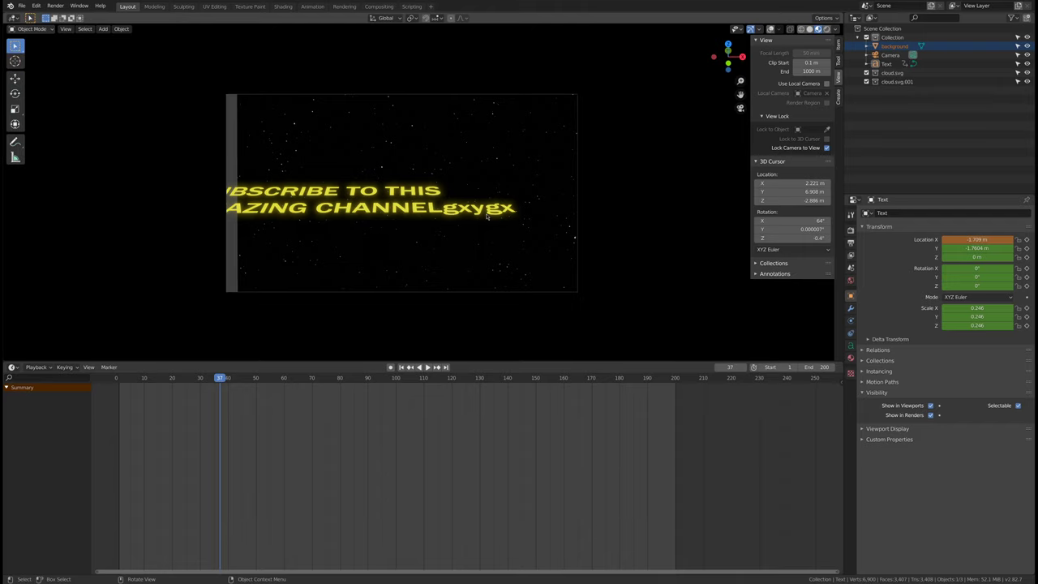
{"action": "key", "text": "Tab"}
{"action": "key", "text": "BackSpace"}
{"action": "key", "text": "BackSpace"}
{"action": "key", "text": "BackSpace"}
{"action": "key", "text": "BackSpace"}
{"action": "key", "text": "BackSpace"}
{"action": "key", "text": "BackSpace"}
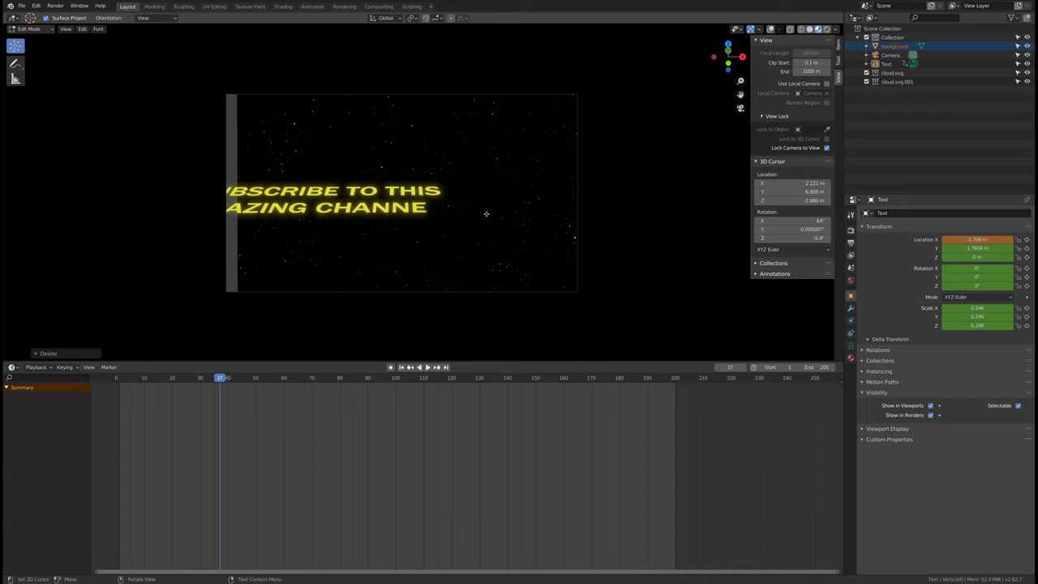
{"action": "type", "text": "L"}
{"action": "key", "text": "Tab"}
Step: Shift the background plane along the X axis to a Location X of about -0.94 m
{"action": "key", "text": "g"}
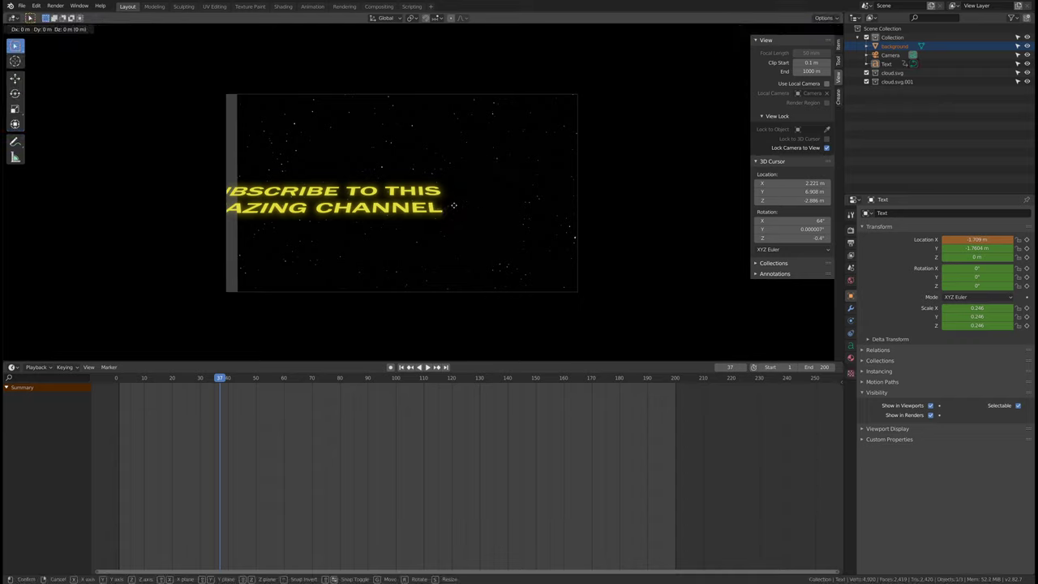
{"action": "key", "text": "x"}
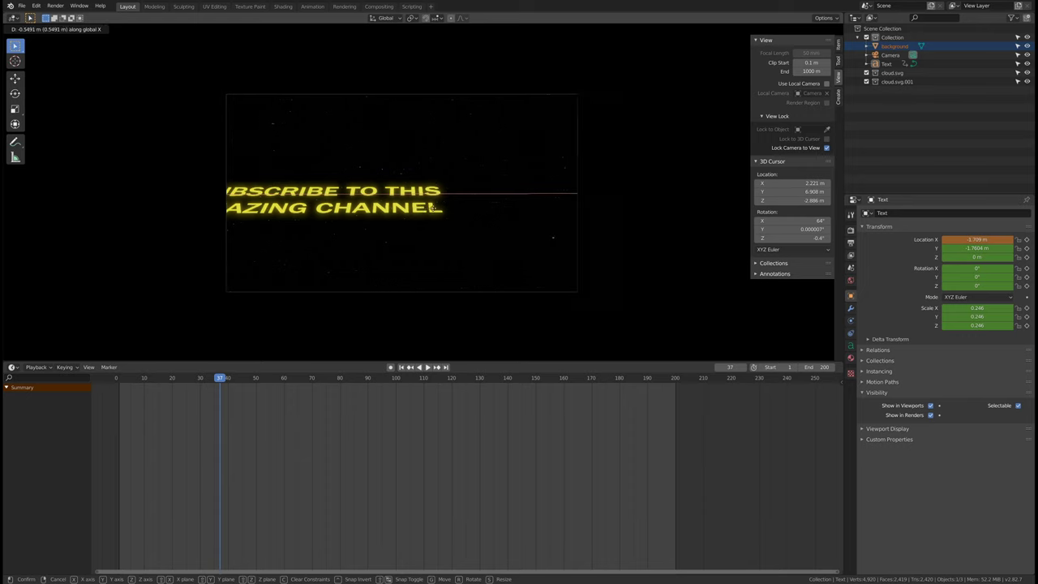
{"action": "left_click", "coordinate": [437, 208]}
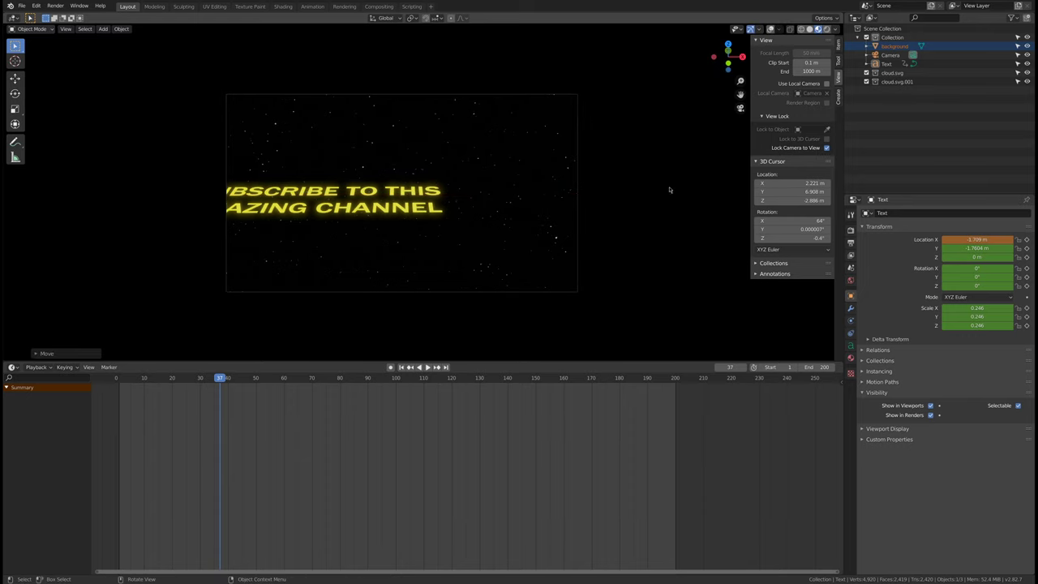
{"action": "left_click", "coordinate": [740, 109]}
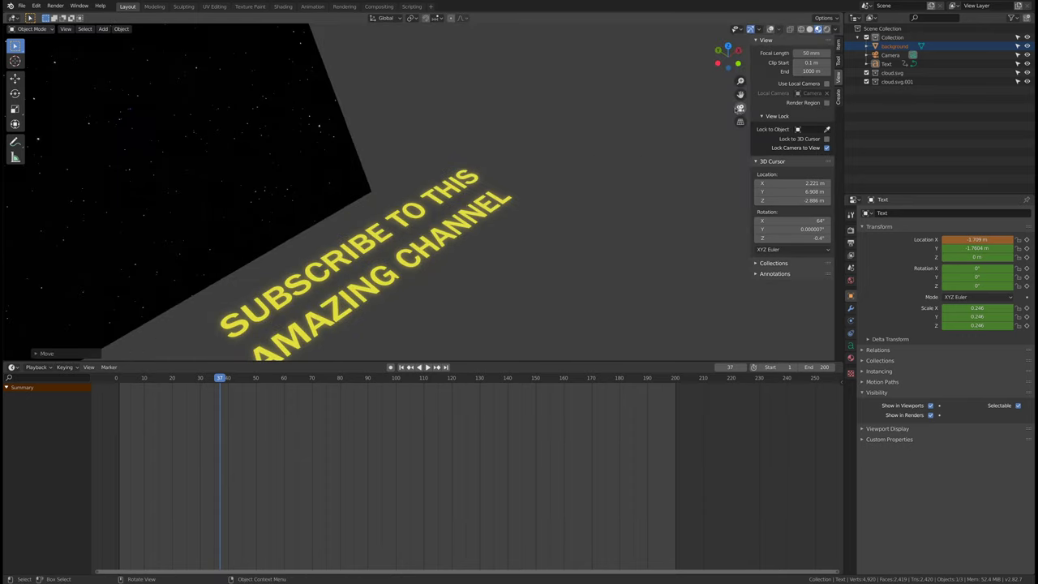
{"action": "left_click", "coordinate": [739, 109]}
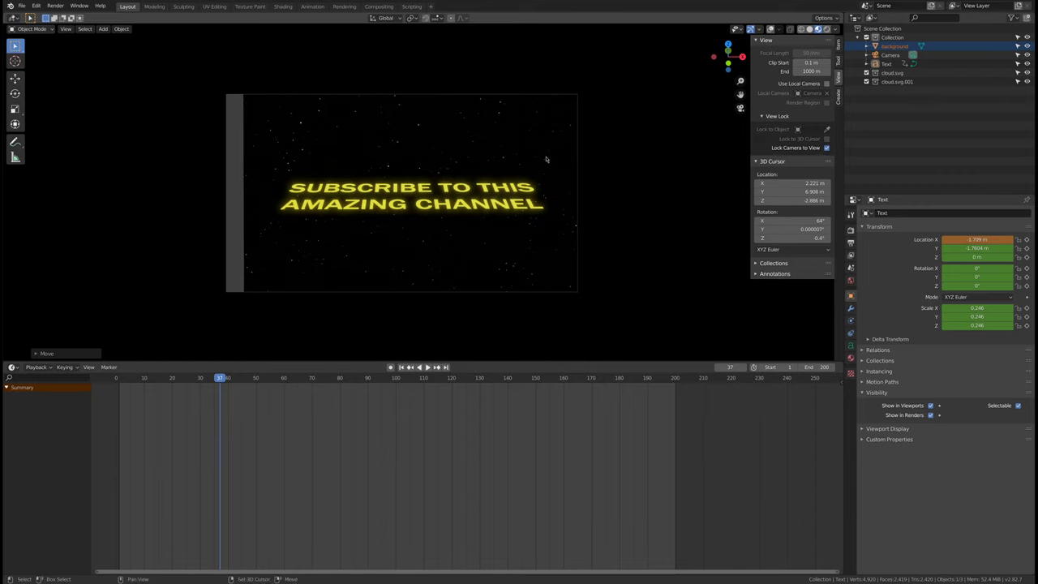
{"action": "left_click", "coordinate": [522, 141]}
{"action": "key", "text": "g"}
{"action": "key", "text": "x"}
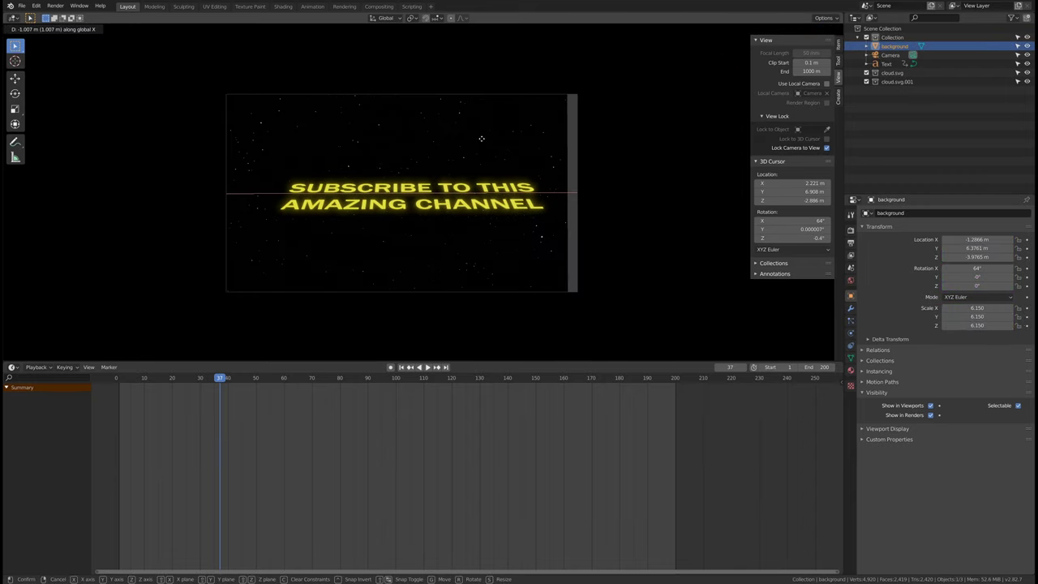
{"action": "left_click", "coordinate": [495, 139]}
Step: Re-centre the text through the camera at frame 39 and slide the background along X to about -0.09 m to fill the frame
{"action": "mouse_move", "coordinate": [230, 381]}
{"action": "left_mouse_down"}
{"action": "mouse_move", "coordinate": [131, 378]}
{"action": "mouse_move", "coordinate": [225, 379]}
{"action": "left_mouse_up"}
{"action": "middle_click_drag", "start_coordinate": [516, 215], "coordinate": [418, 219], "text": "shift"}
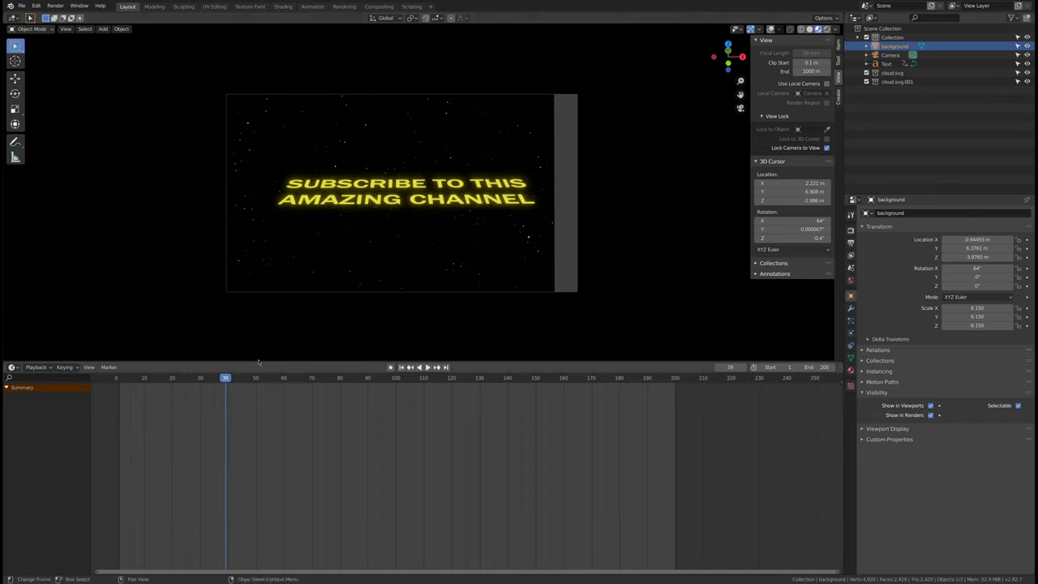
{"action": "key", "text": "g"}
{"action": "key", "text": "x"}
{"action": "left_click", "coordinate": [420, 270]}
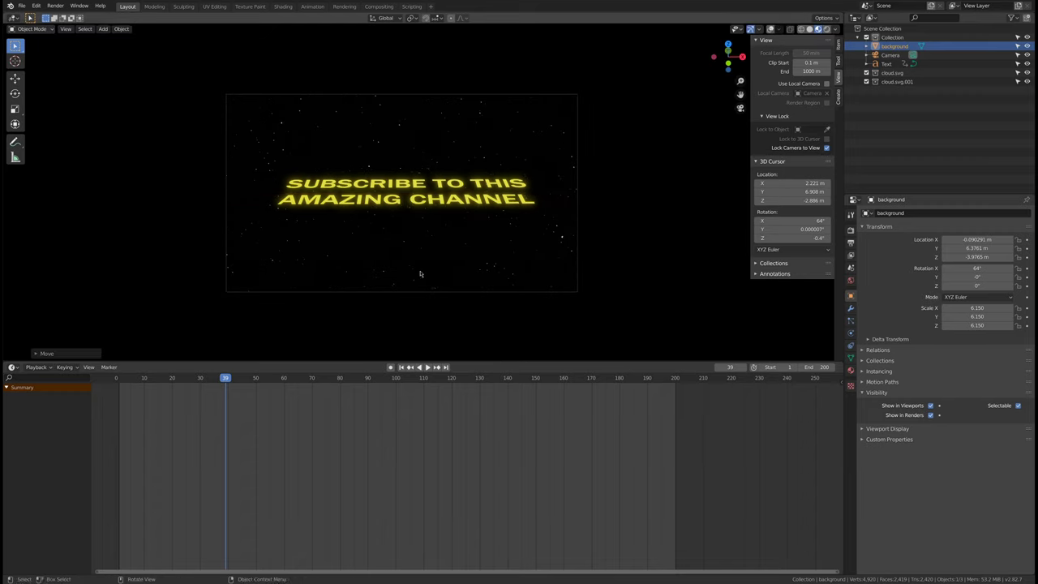
Step: Play the animation through the camera and review how the selected text recedes over the starry background
{"action": "left_click_drag", "start_coordinate": [209, 384], "coordinate": [139, 381]}
{"action": "key", "text": "space"}
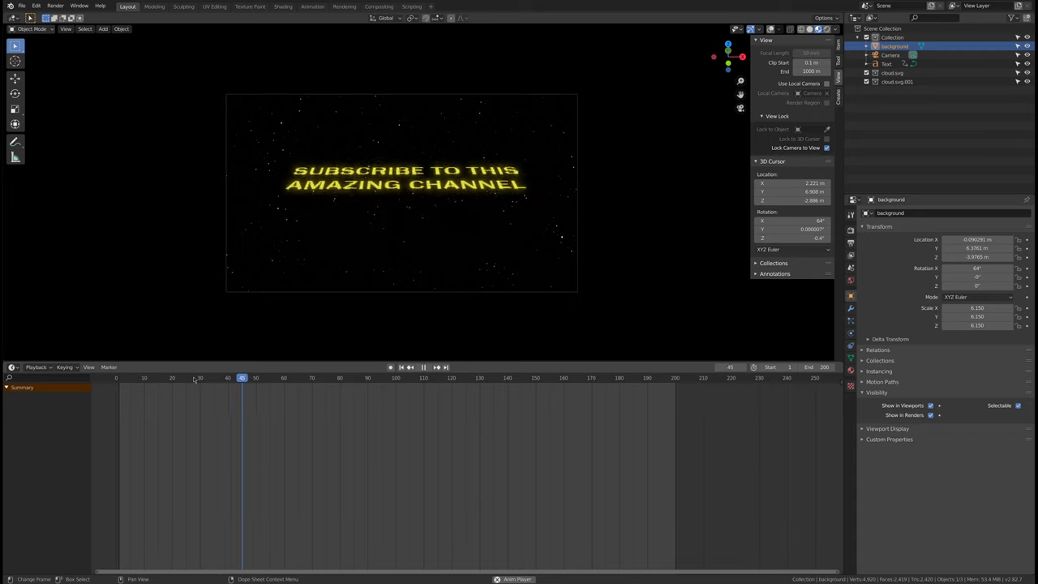
{"action": "key", "text": "space"}
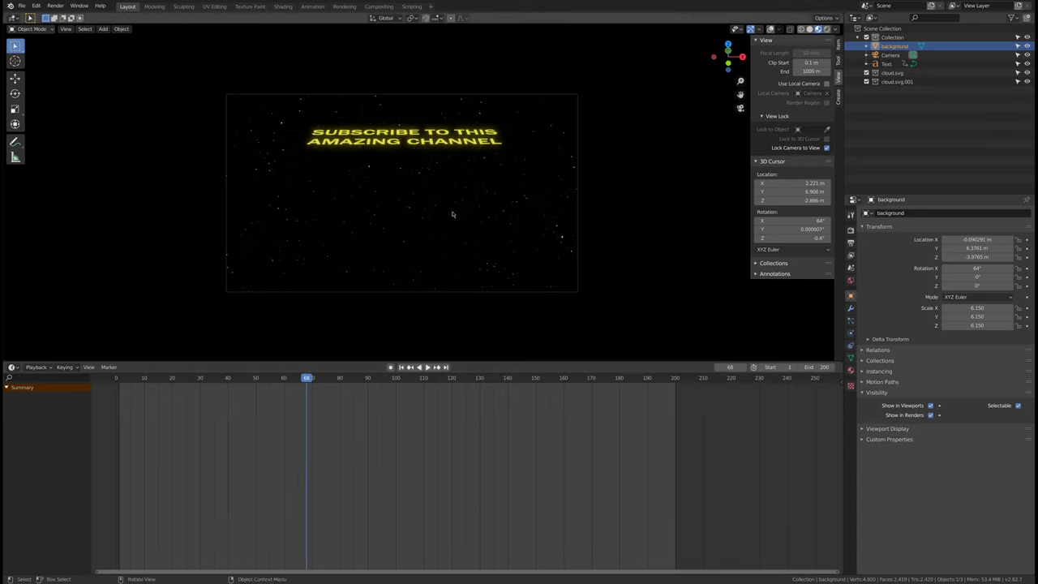
{"action": "left_click", "coordinate": [462, 138]}
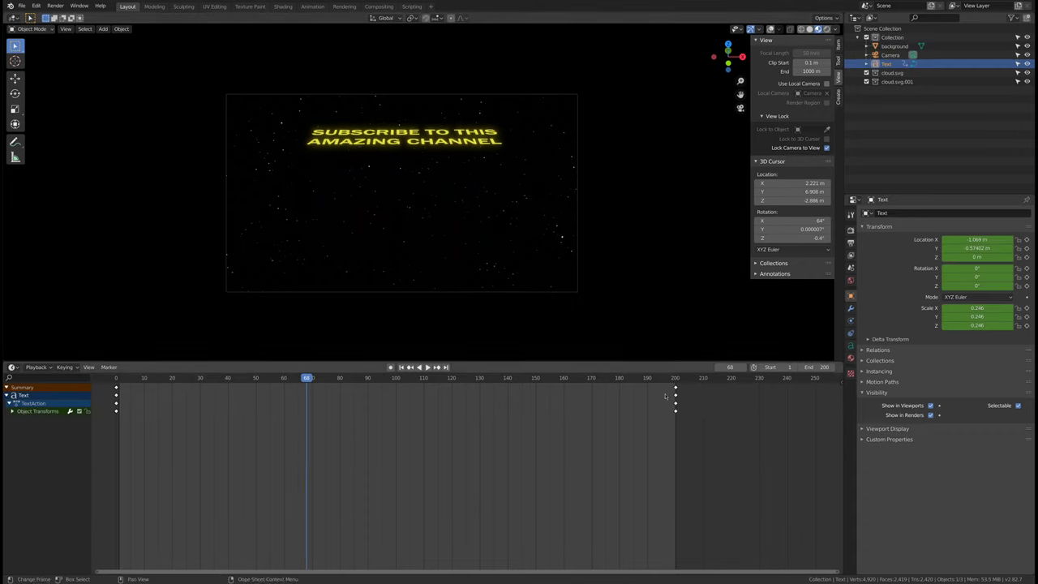
{"action": "key", "text": "shift+Left"}
{"action": "key", "text": "space"}
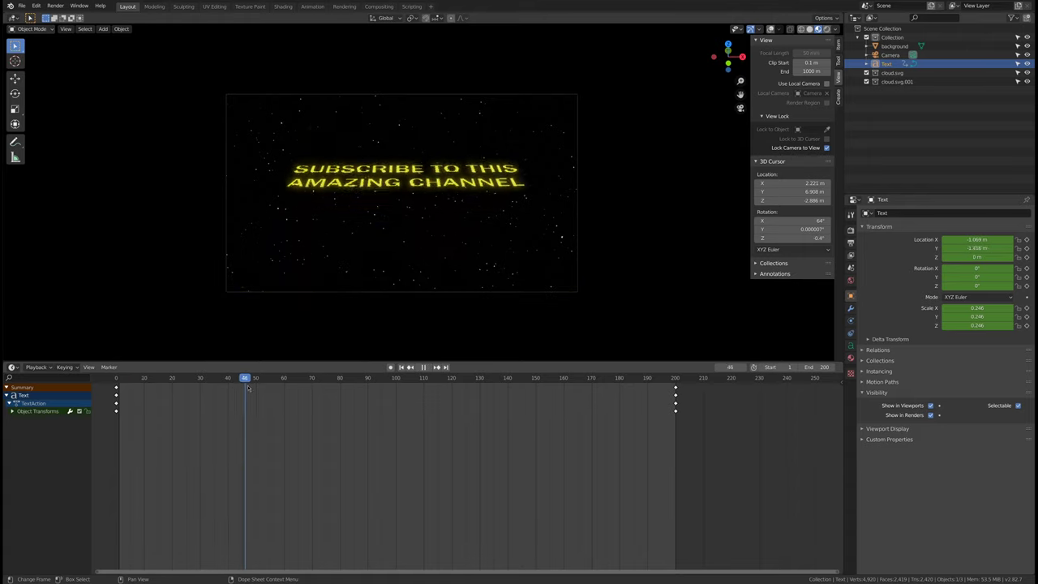
{"action": "left_click_drag", "start_coordinate": [295, 389], "coordinate": [265, 400]}
{"action": "key", "text": "space"}
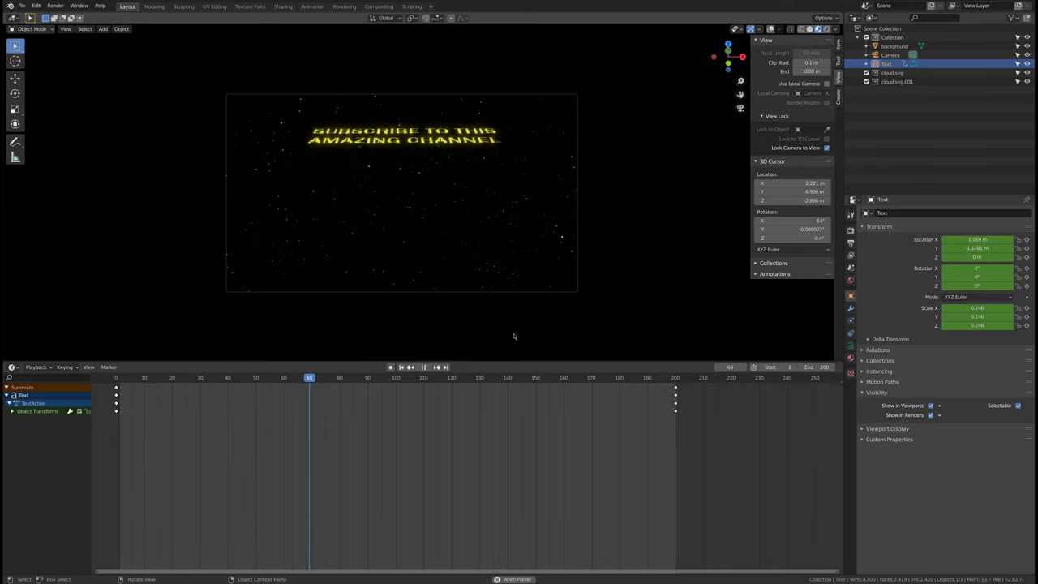
{"action": "key", "text": "space"}
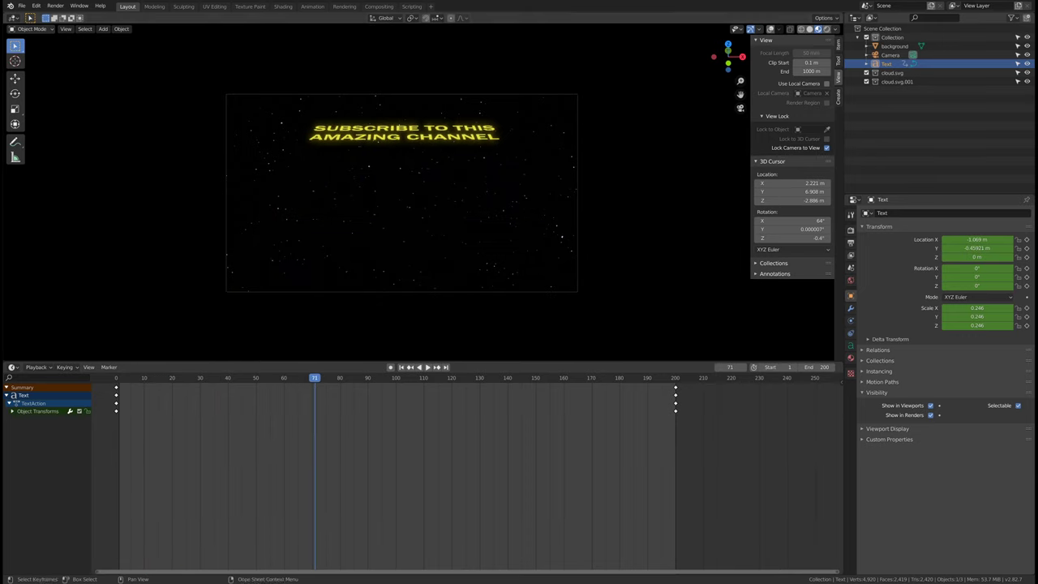